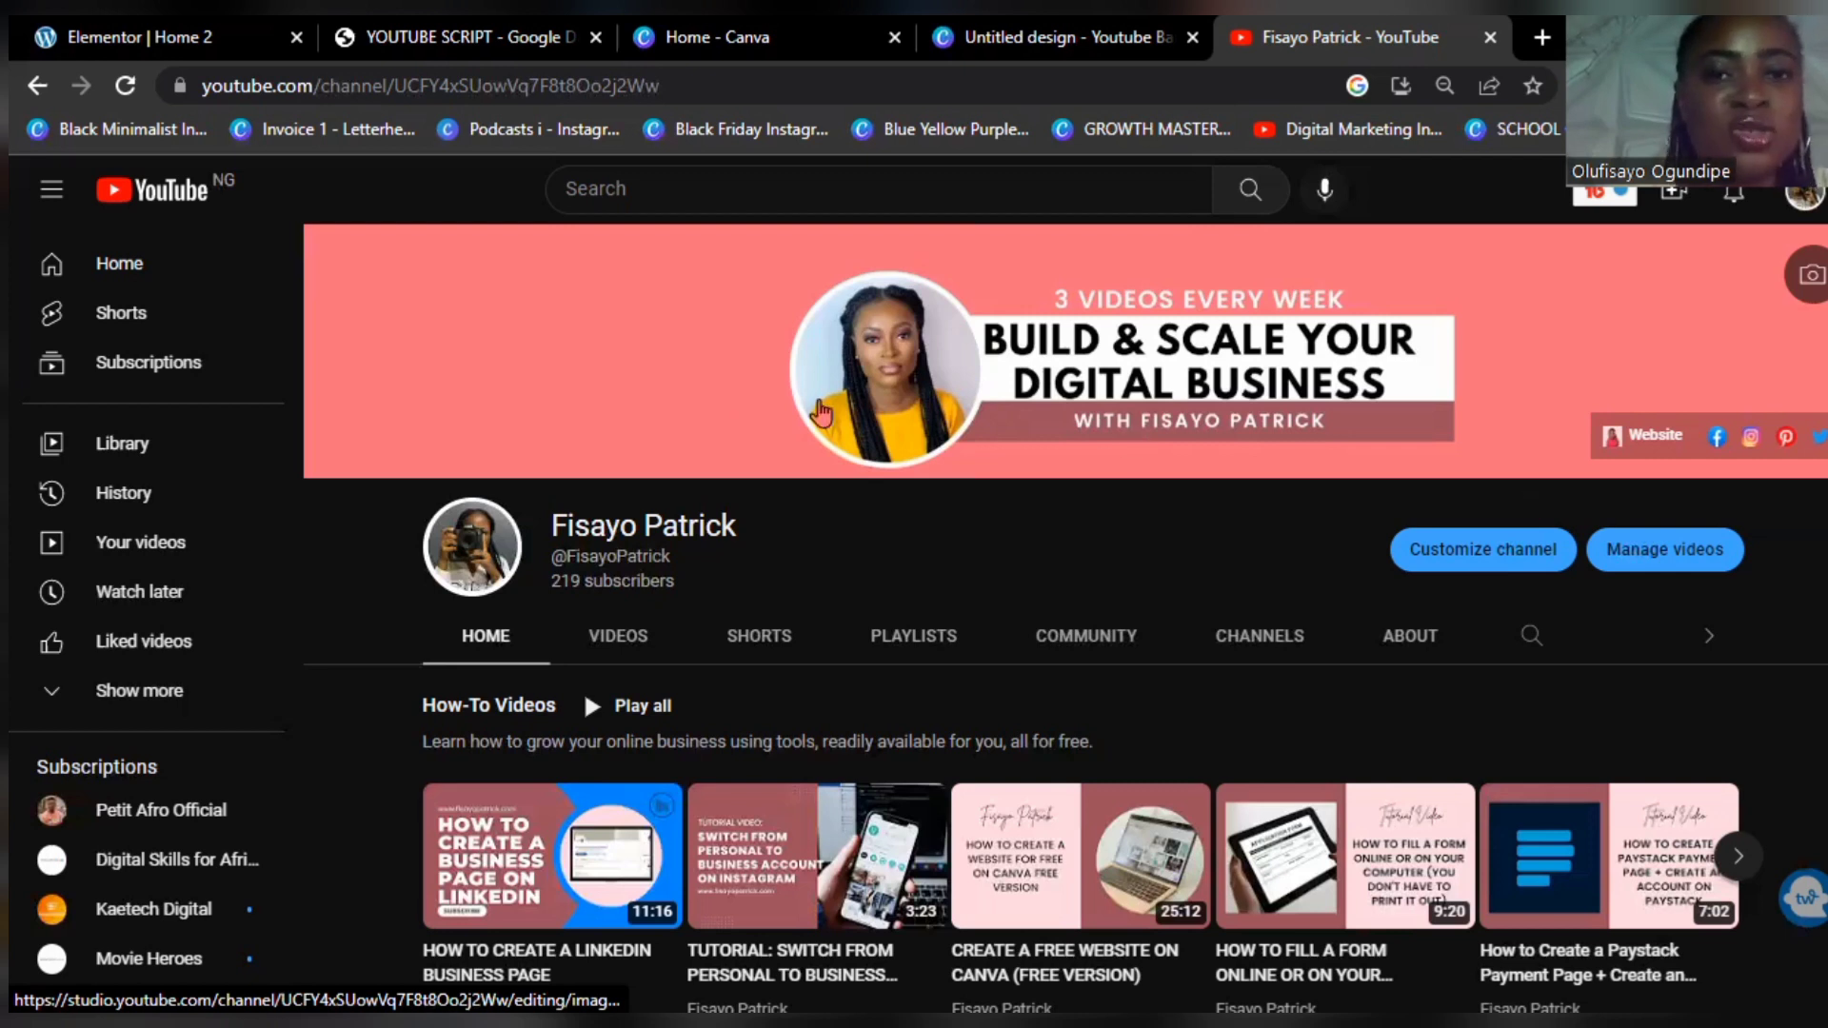
Step: Compare the Youtube Banner design in Canva with the banner displayed on the YouTube channel page
{"action": "left_click", "coordinate": [1045, 48]}
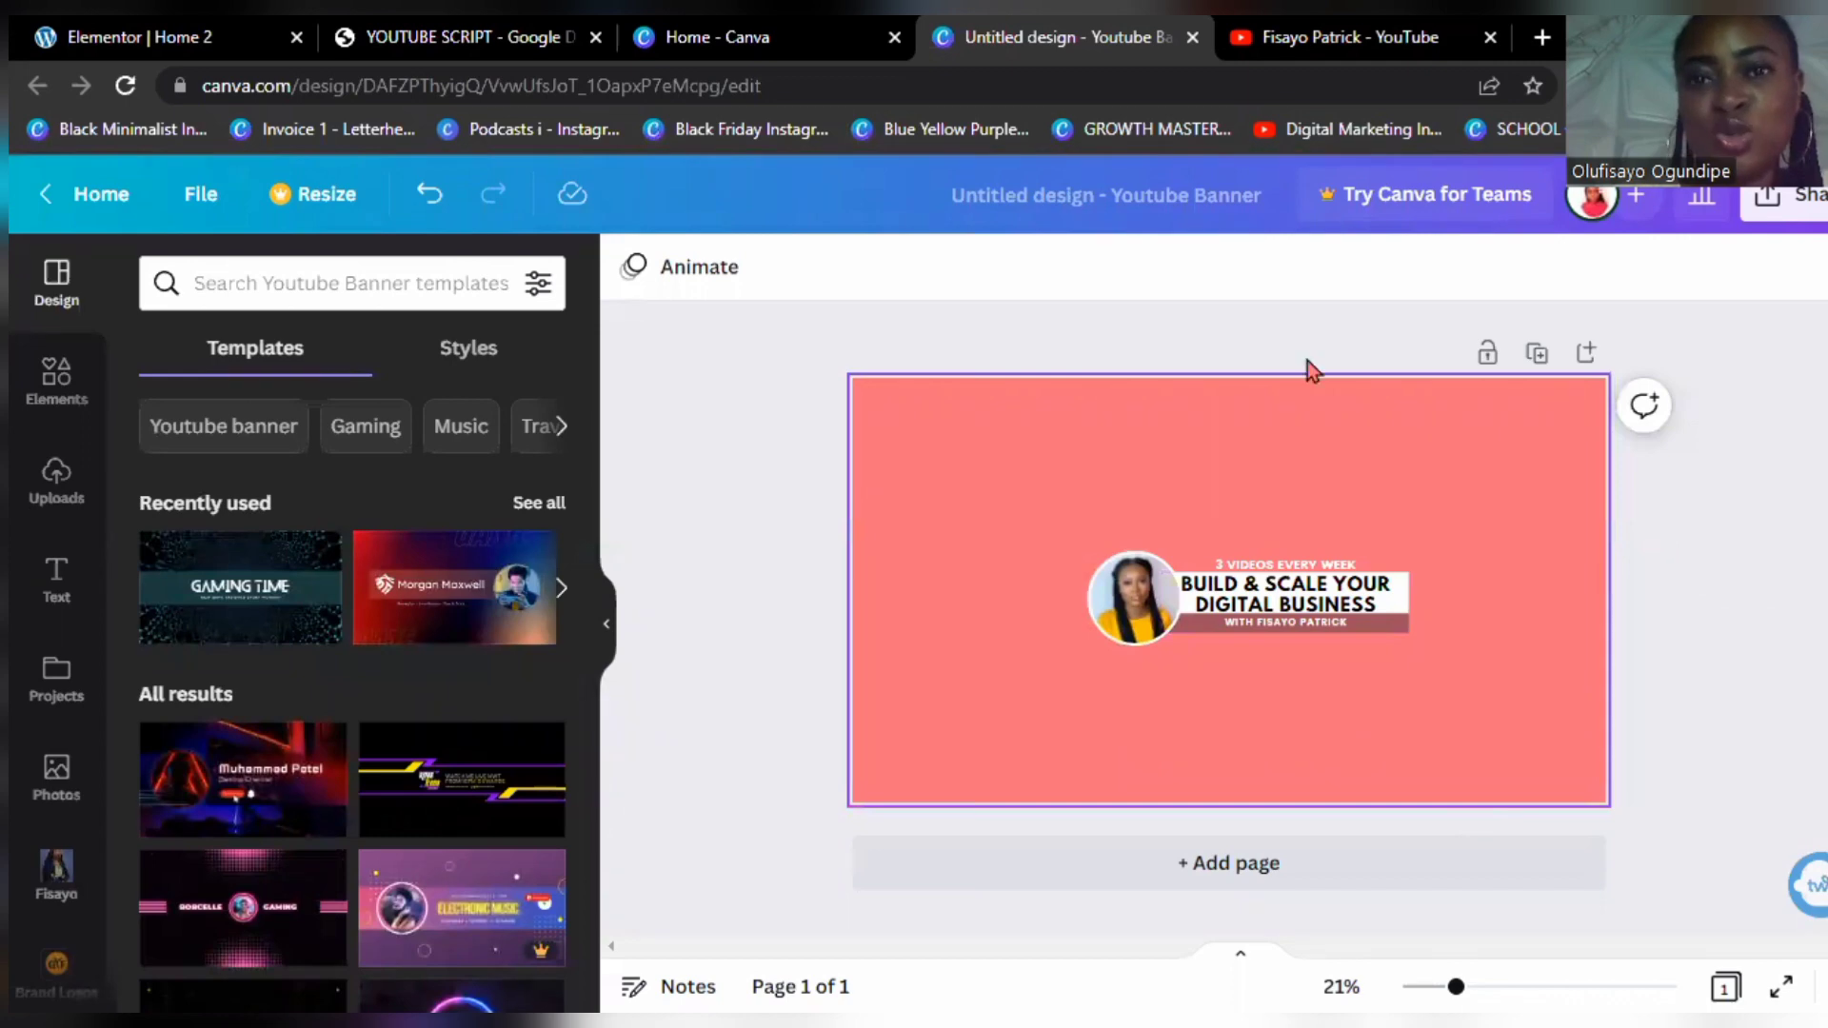
{"action": "left_click", "coordinate": [1302, 47]}
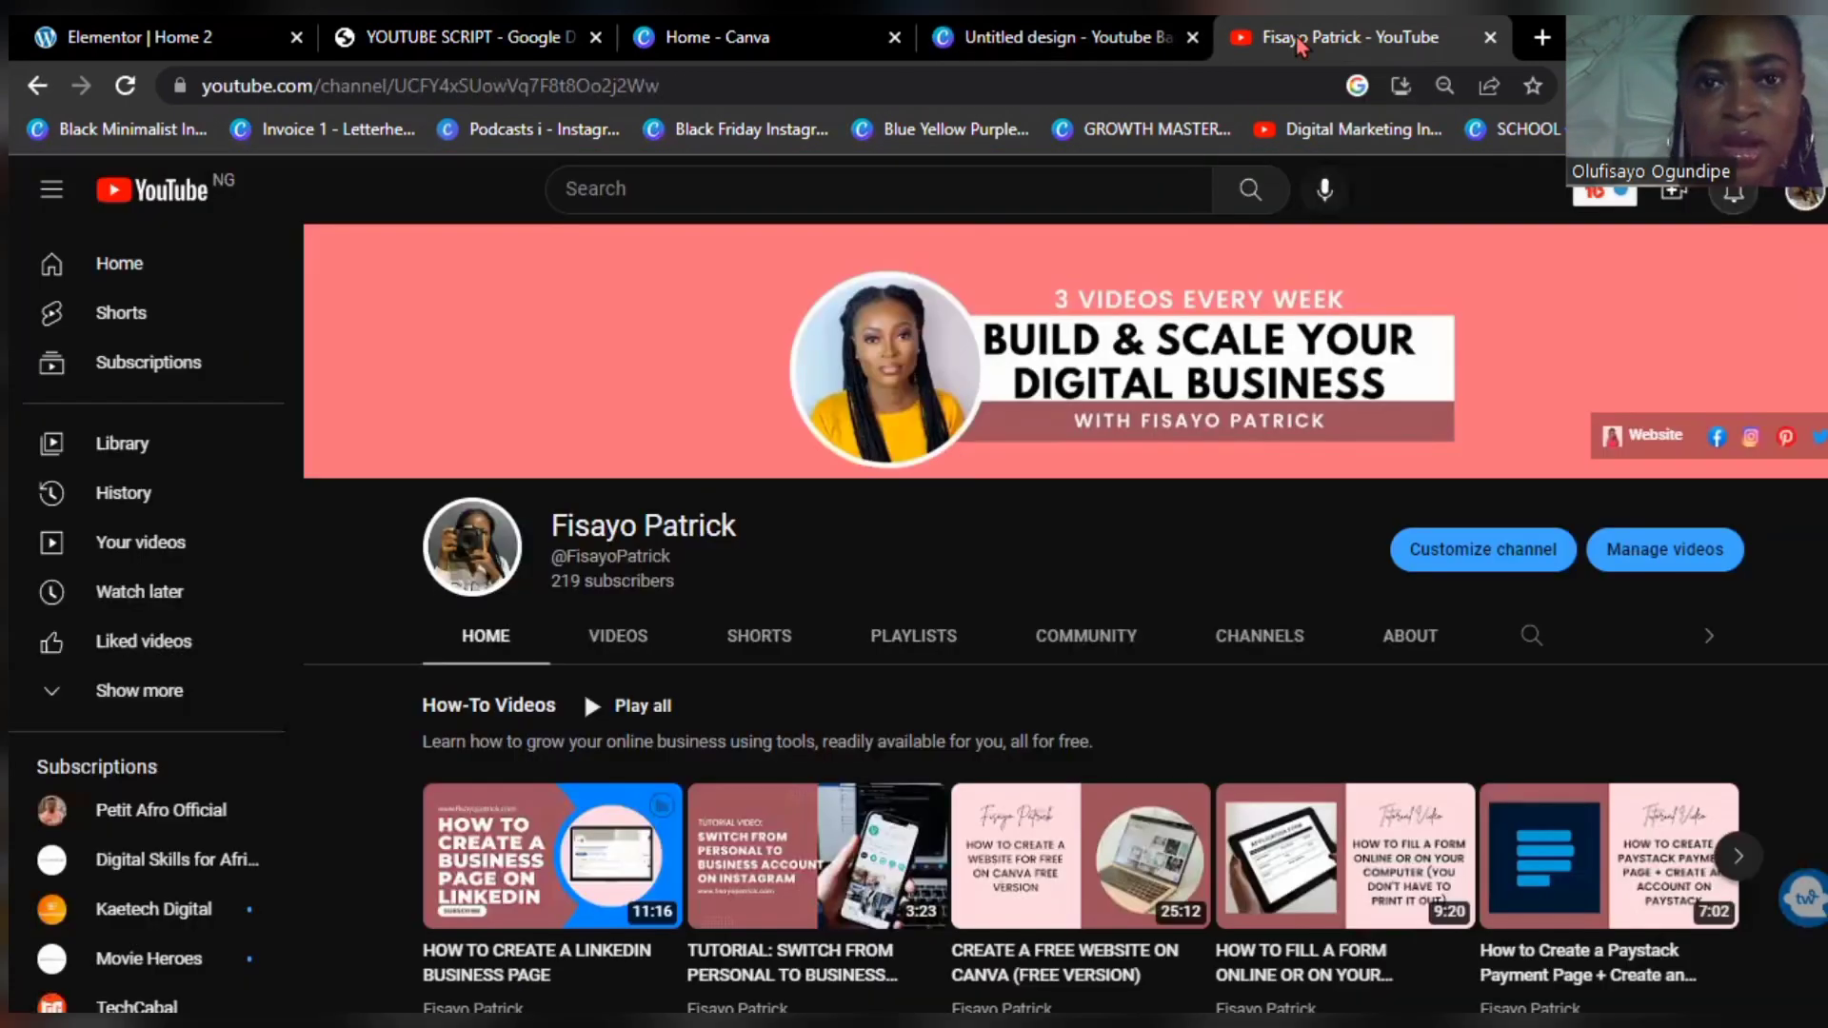
{"action": "left_click", "coordinate": [1097, 46]}
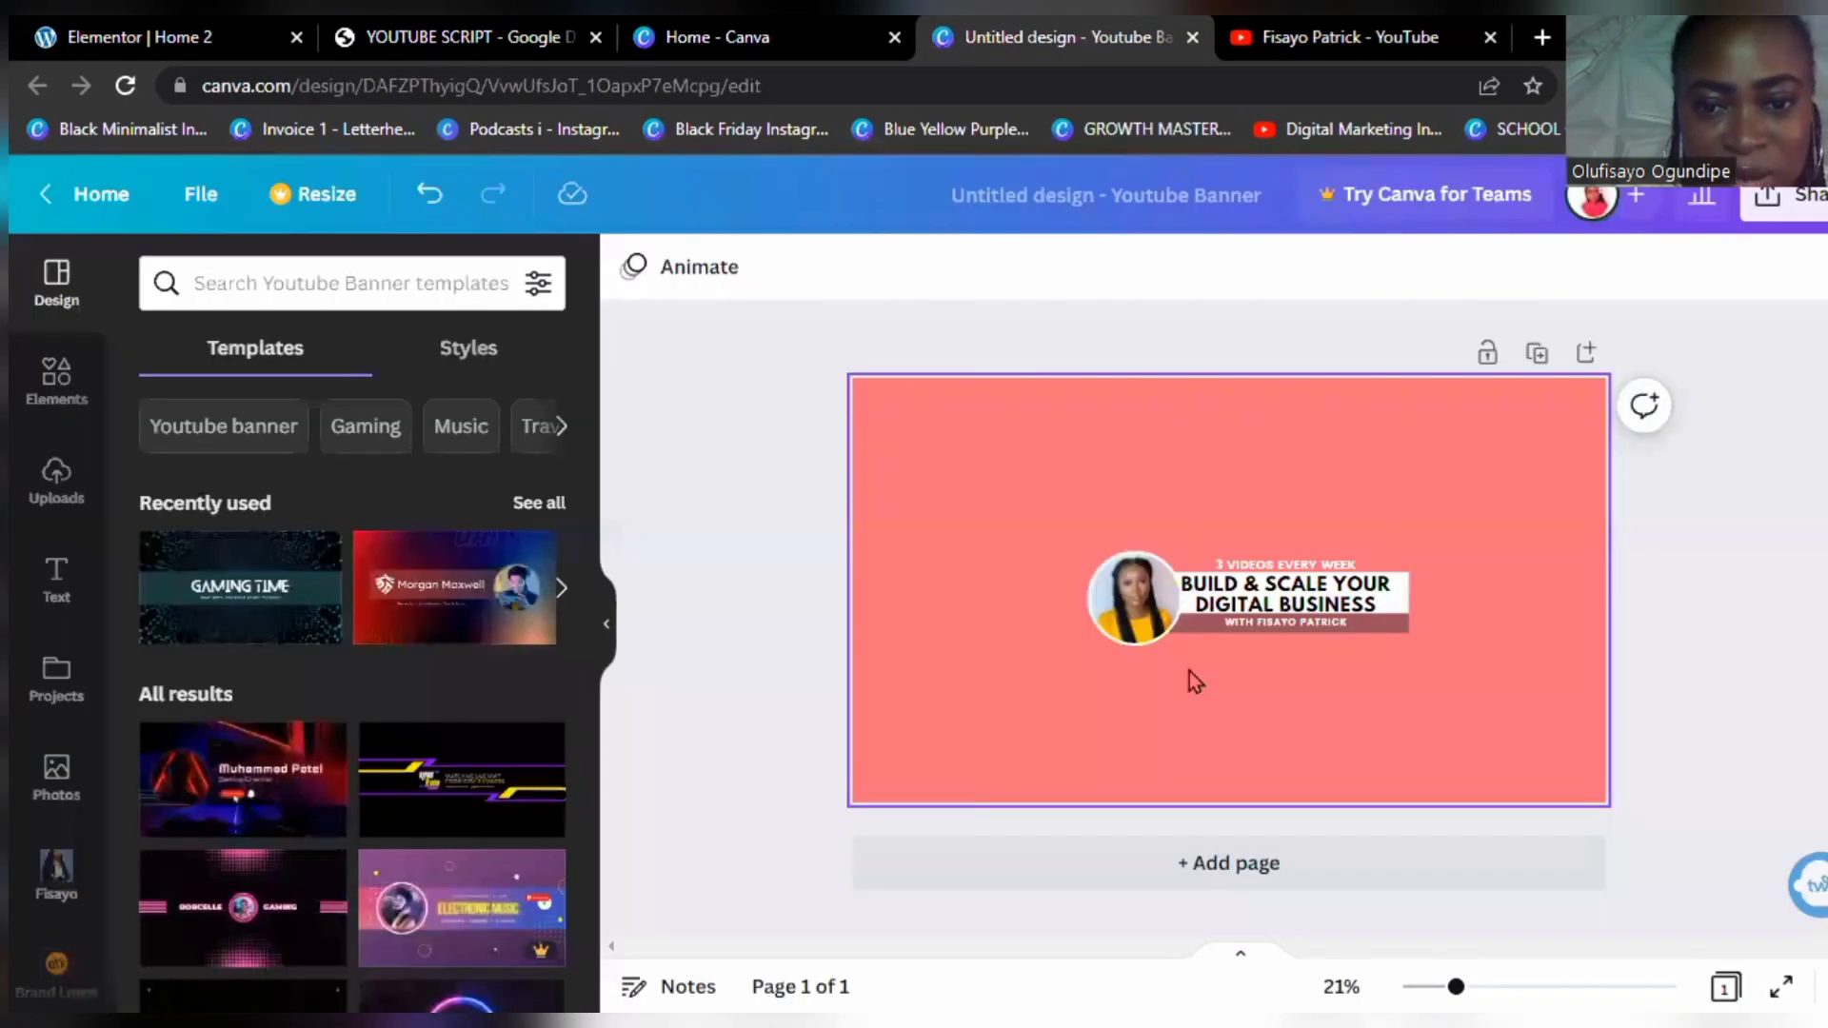
{"action": "left_click", "coordinate": [1331, 43]}
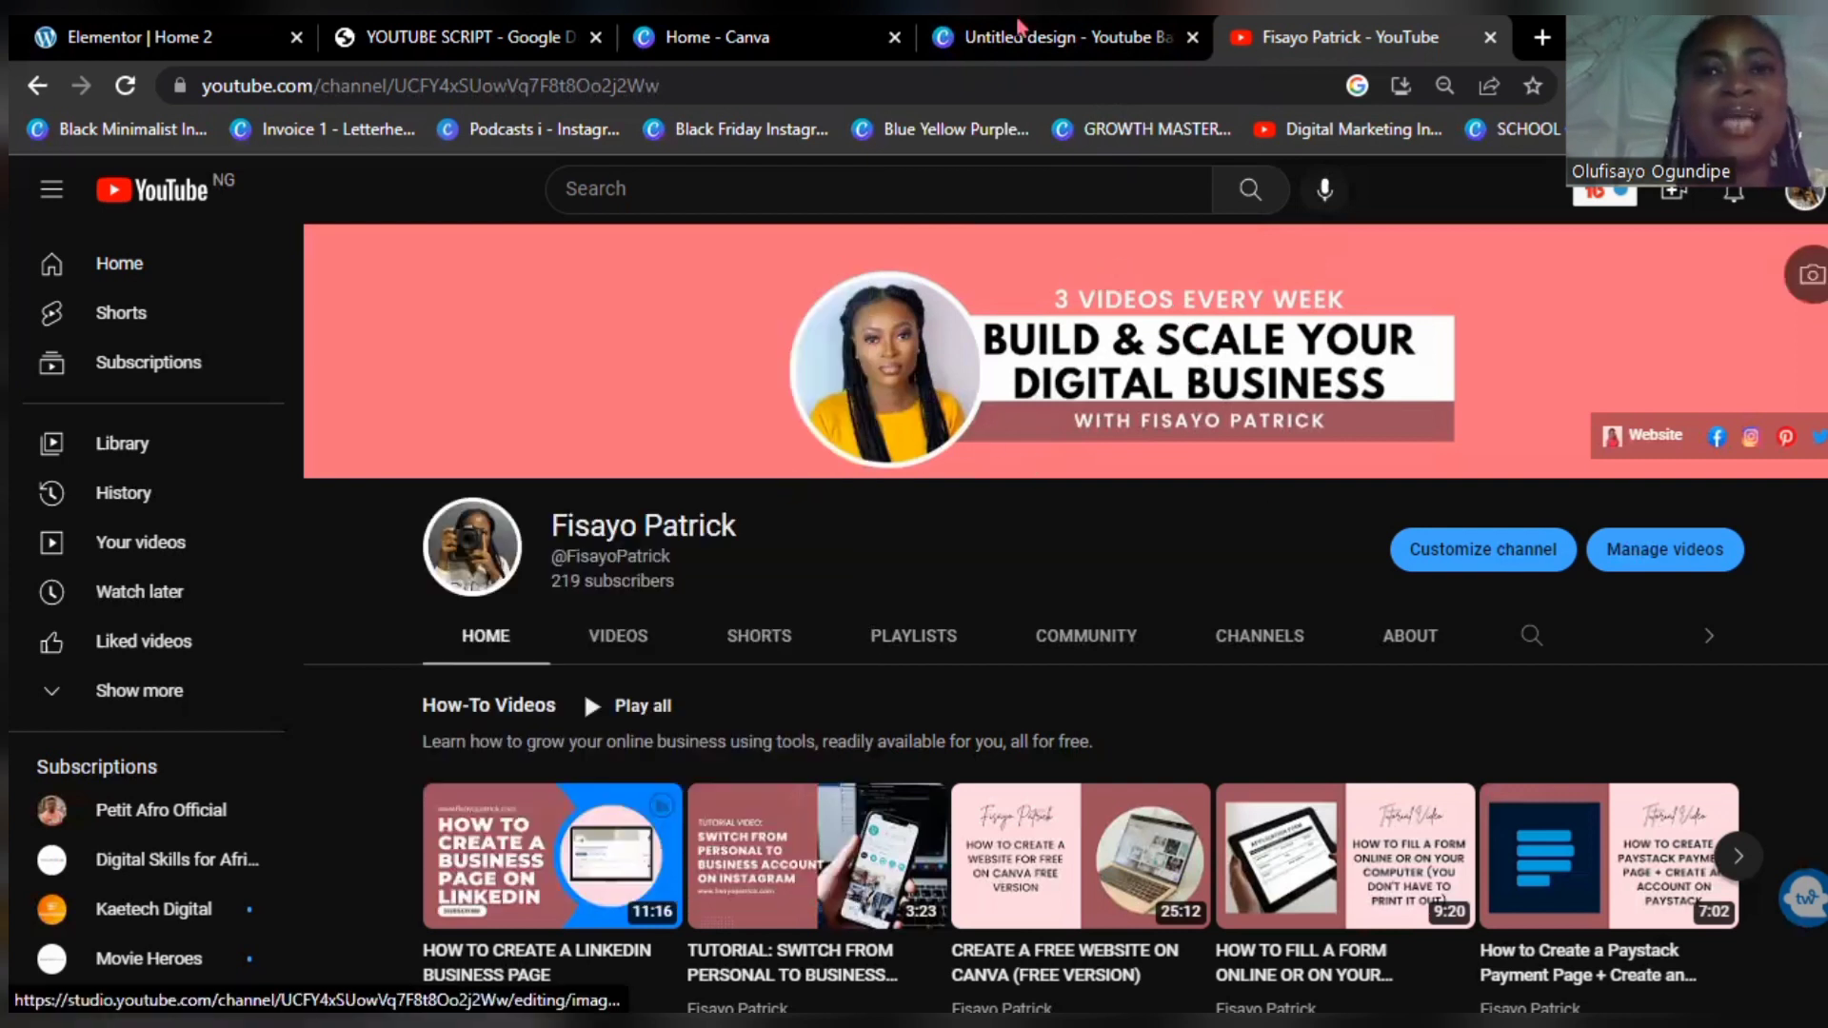
{"action": "left_click", "coordinate": [1033, 40]}
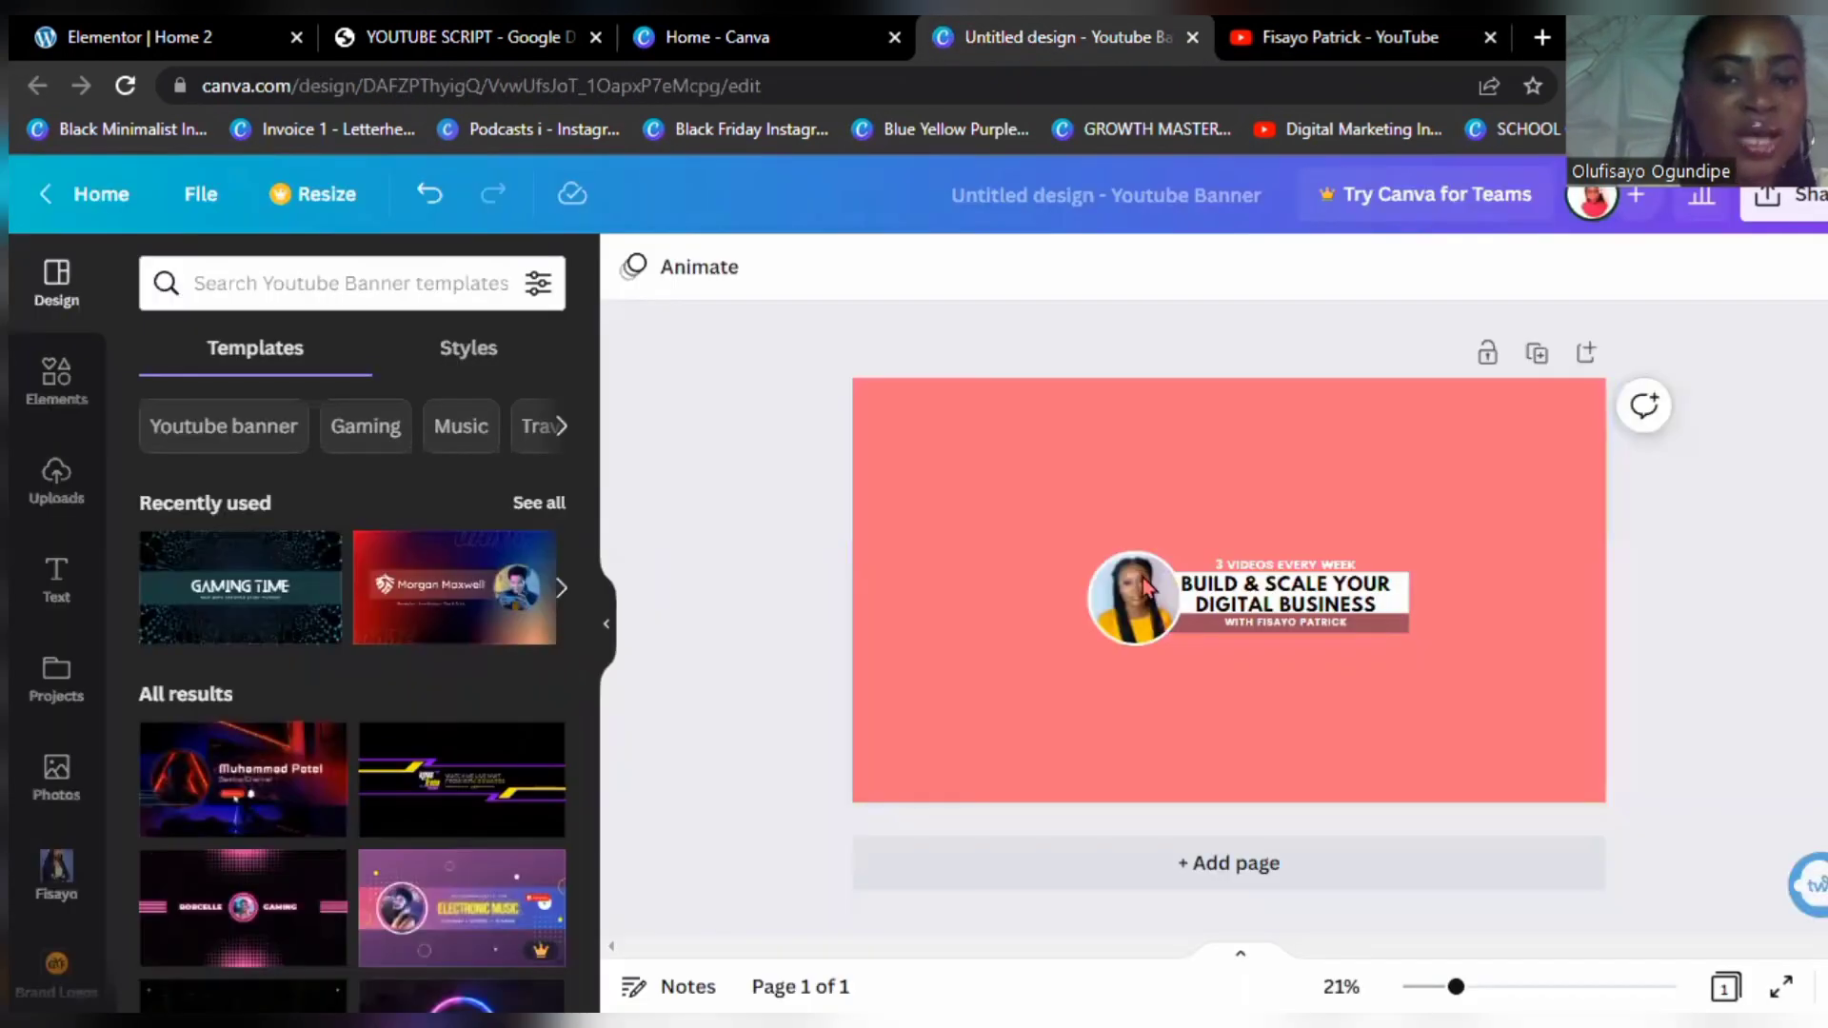
Step: Add a second page and fill it with the recently used dark laptop template labelled Finance Academy
{"action": "left_click", "coordinate": [1183, 866]}
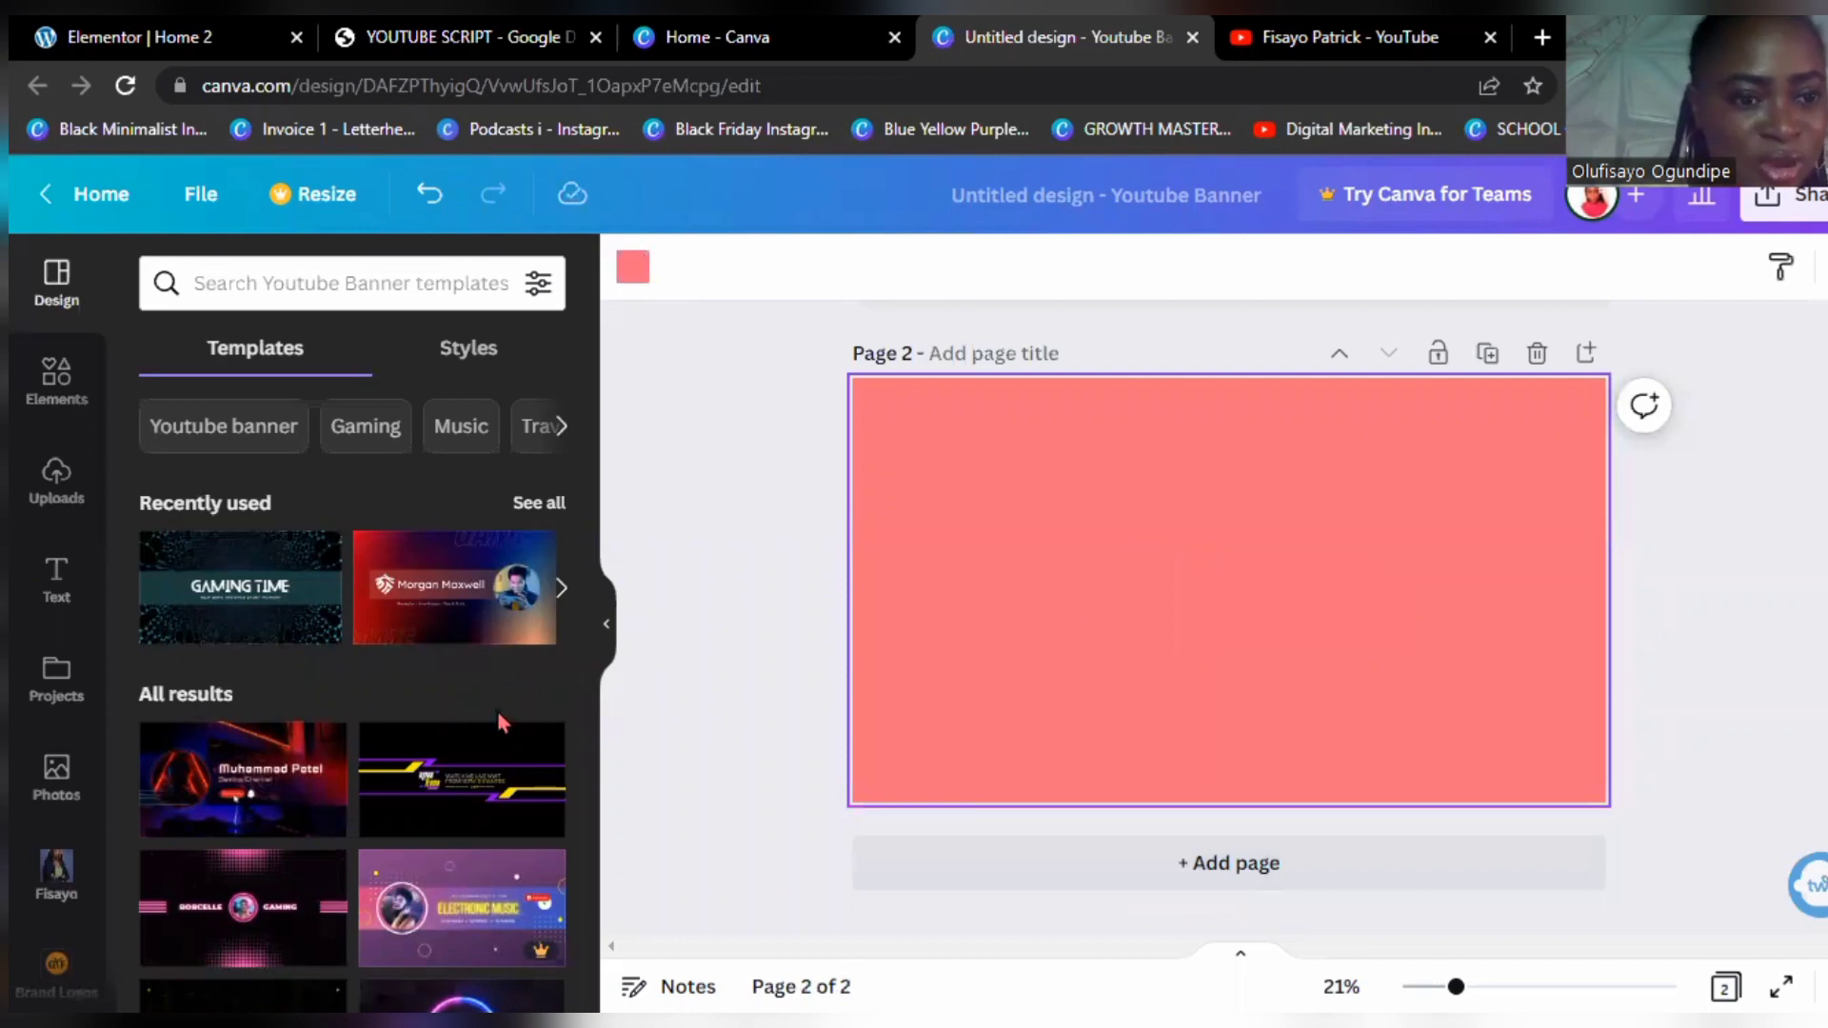
{"action": "left_click", "coordinate": [541, 504]}
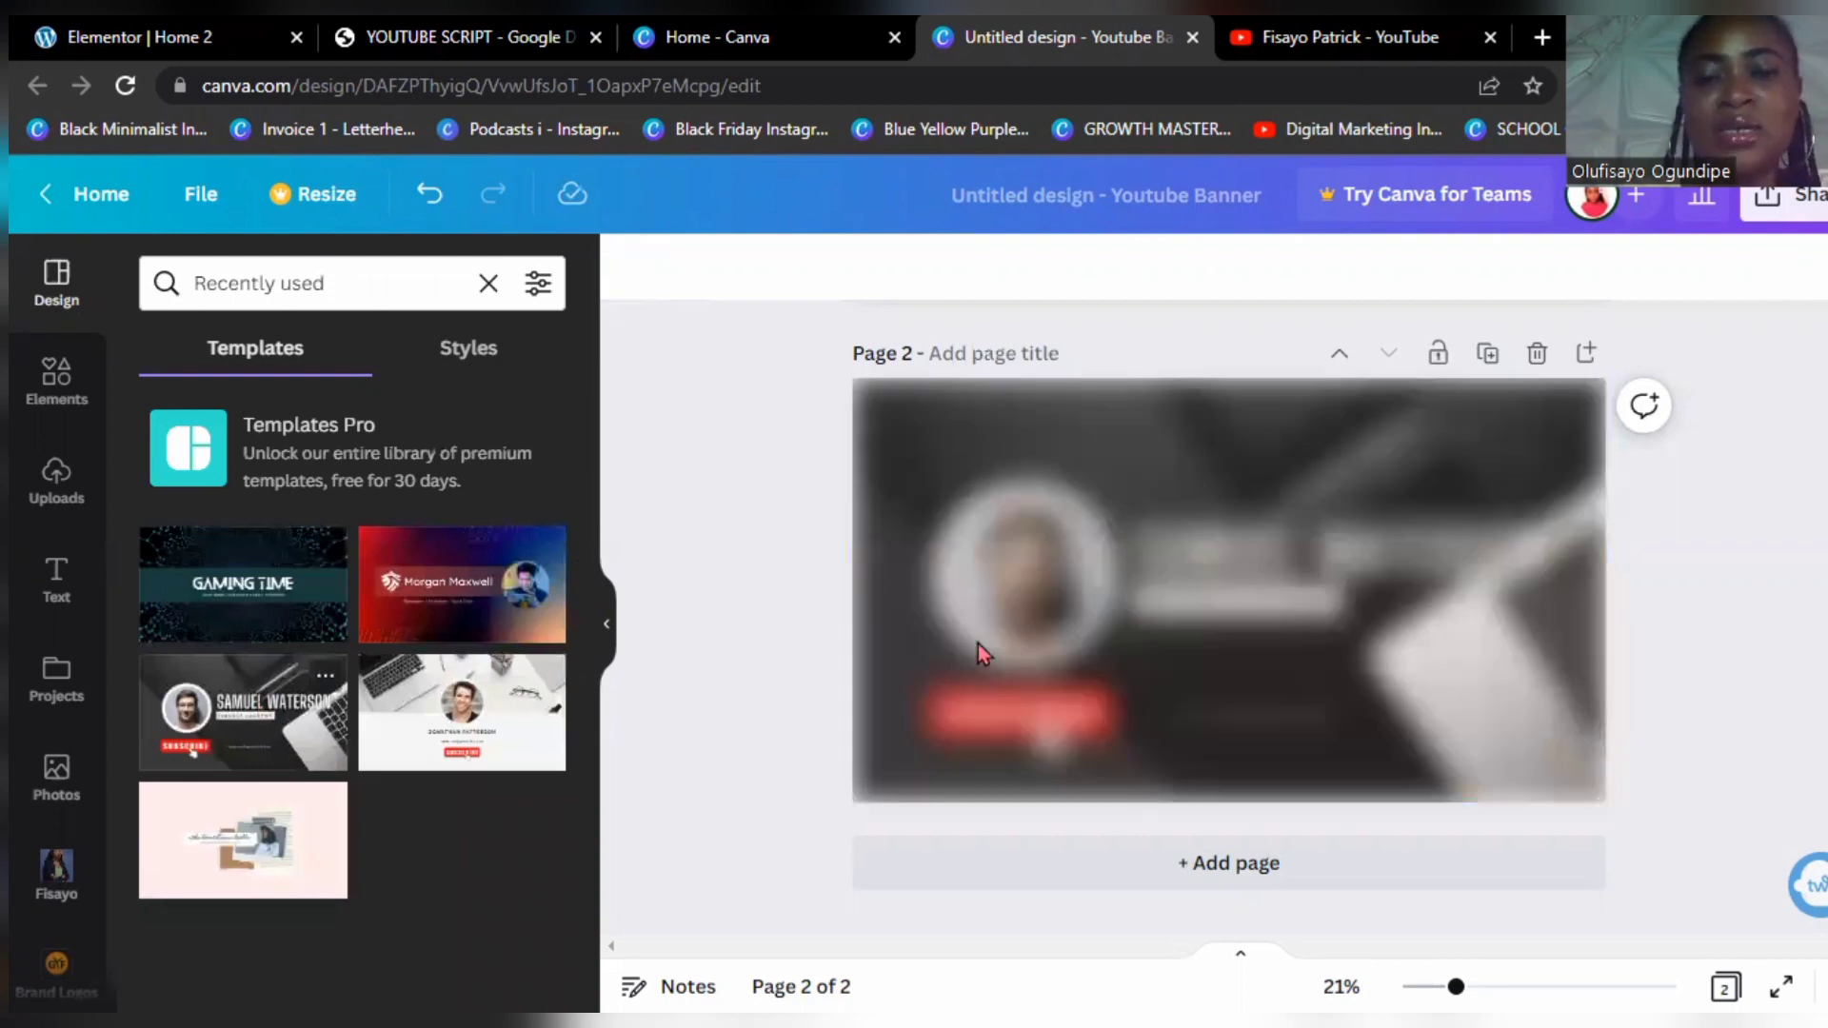
{"action": "left_click", "coordinate": [979, 643]}
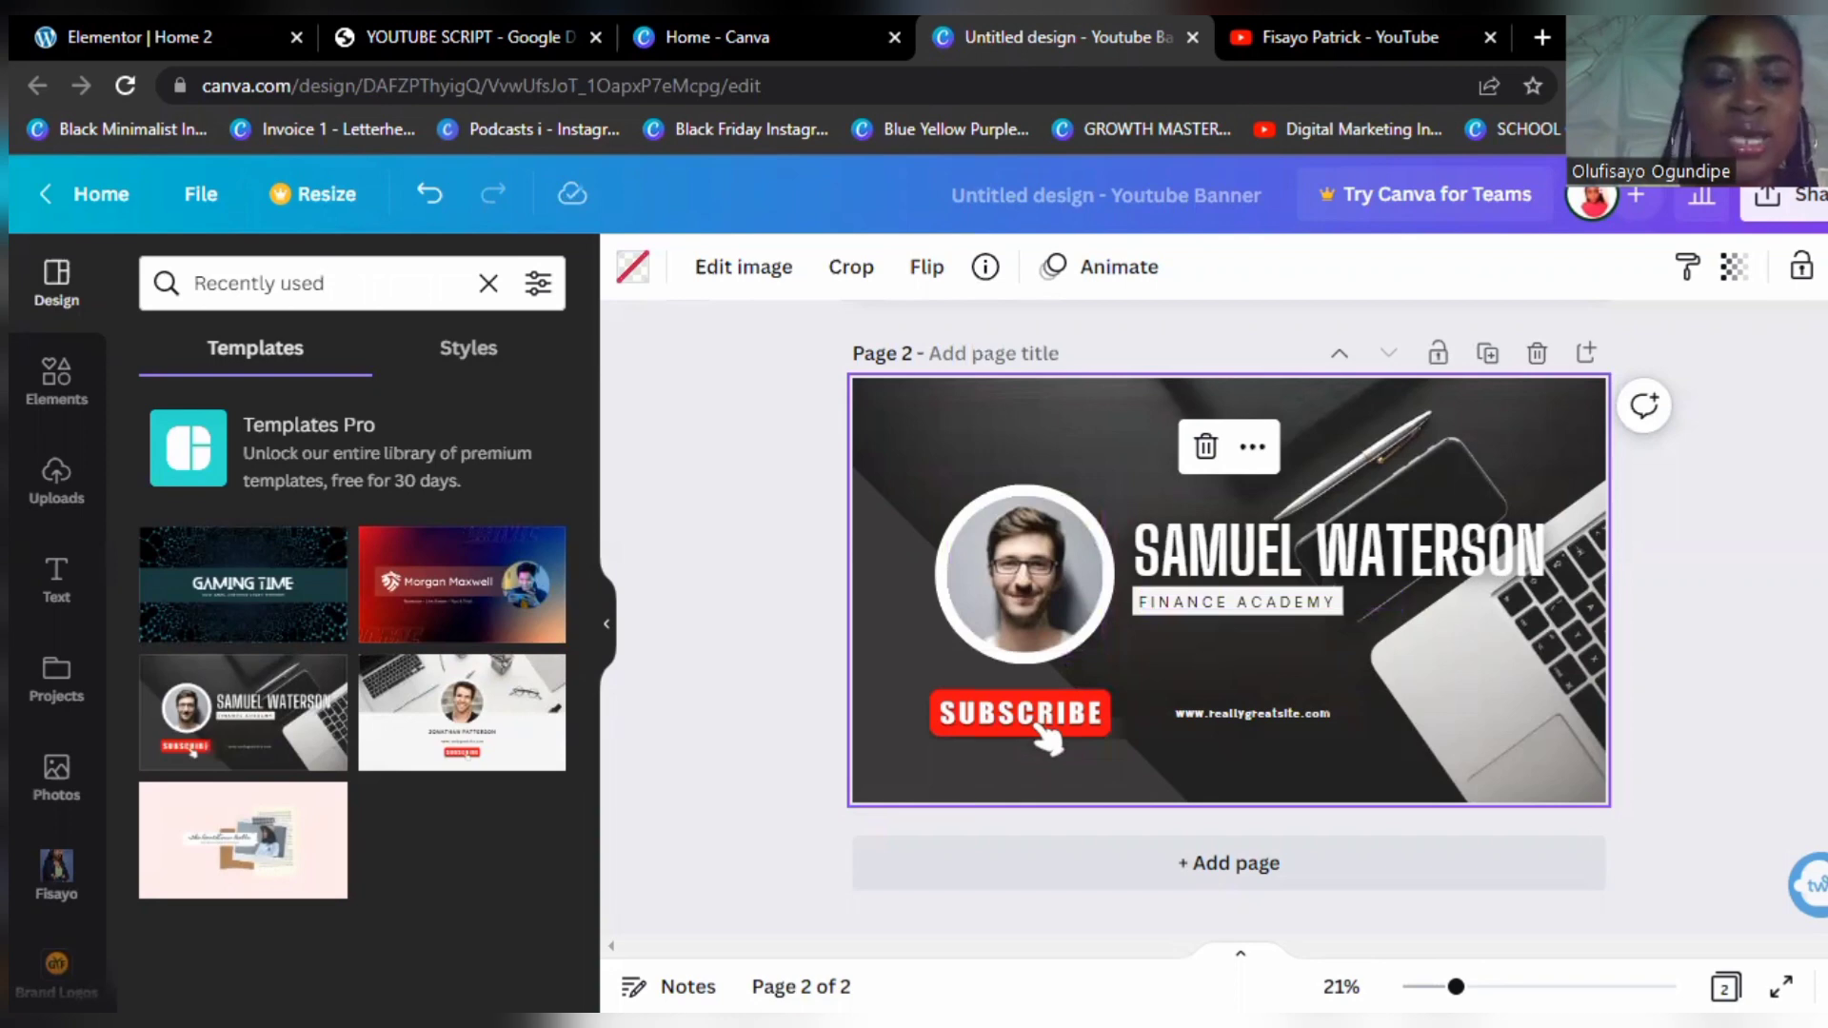
Step: Compare the content layout of the template page with the page 1 banner and the live banner on the YouTube channel
{"action": "scroll", "coordinate": [1227, 590], "scroll_direction": "up", "scroll_amount": 1}
{"action": "scroll", "coordinate": [1228, 618], "scroll_direction": "up", "scroll_amount": 2}
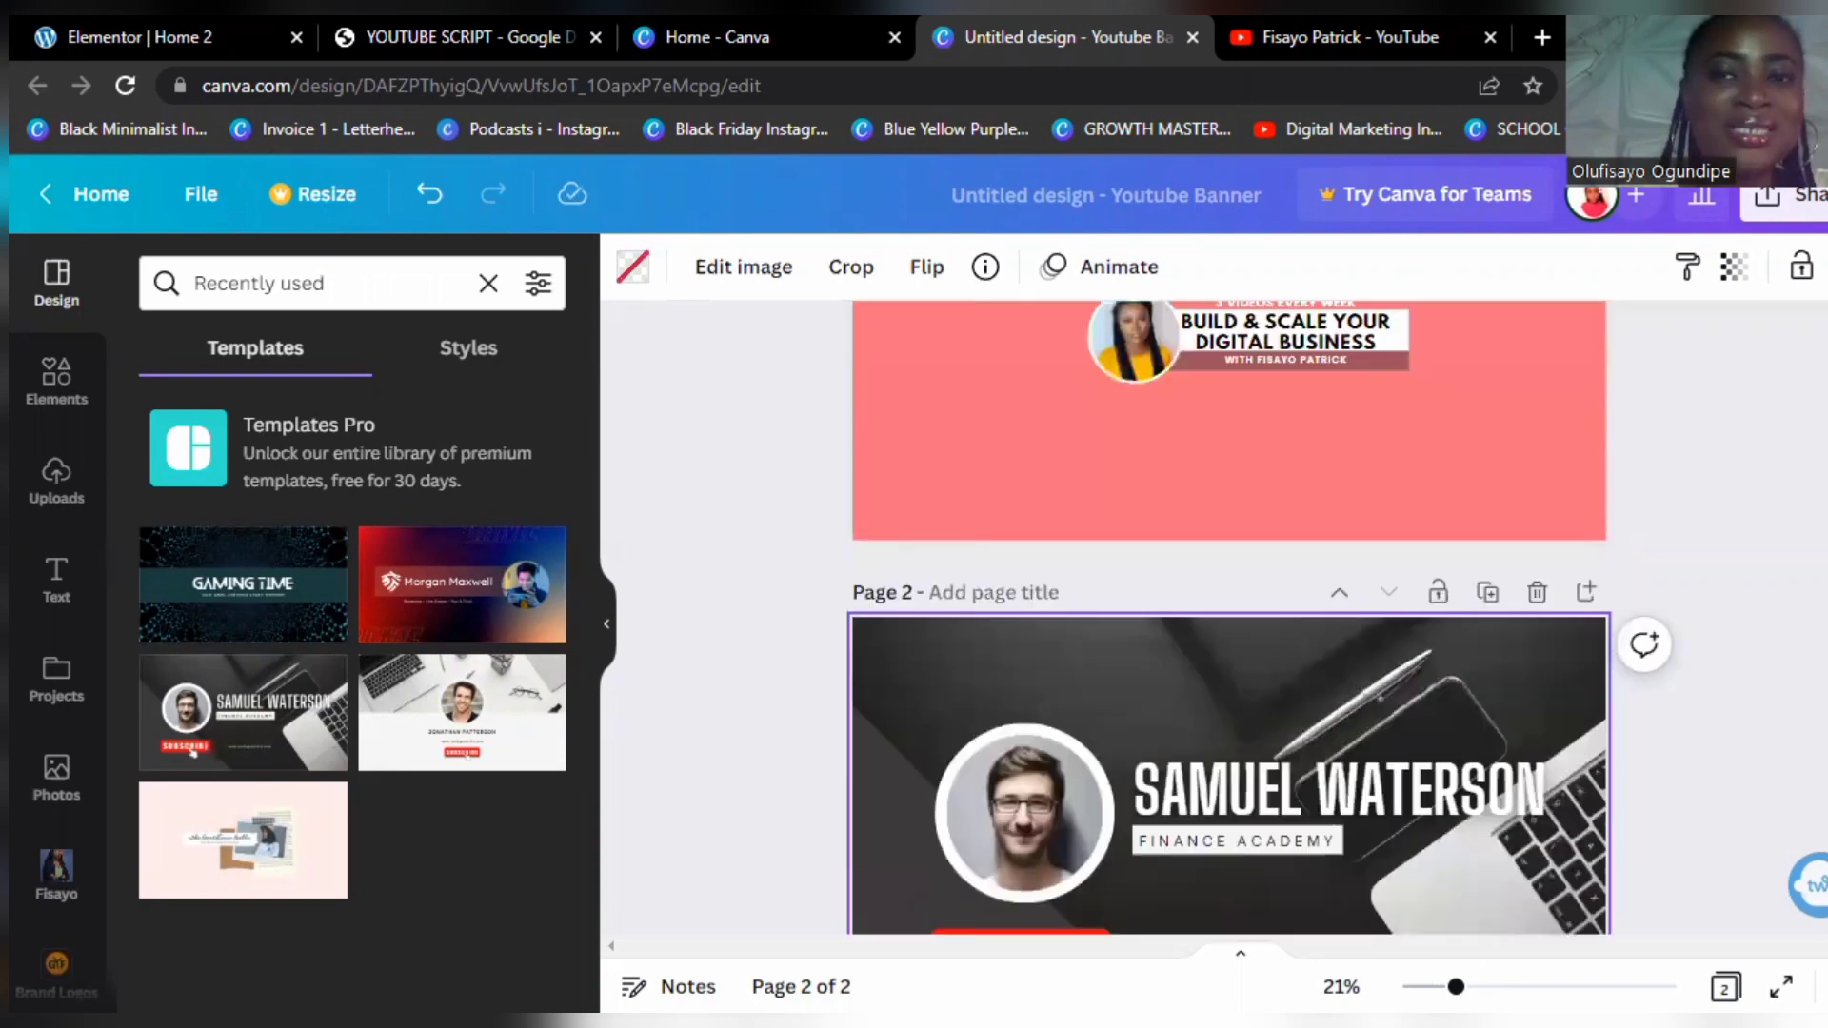
{"action": "scroll", "coordinate": [1228, 619], "scroll_direction": "up", "scroll_amount": 2}
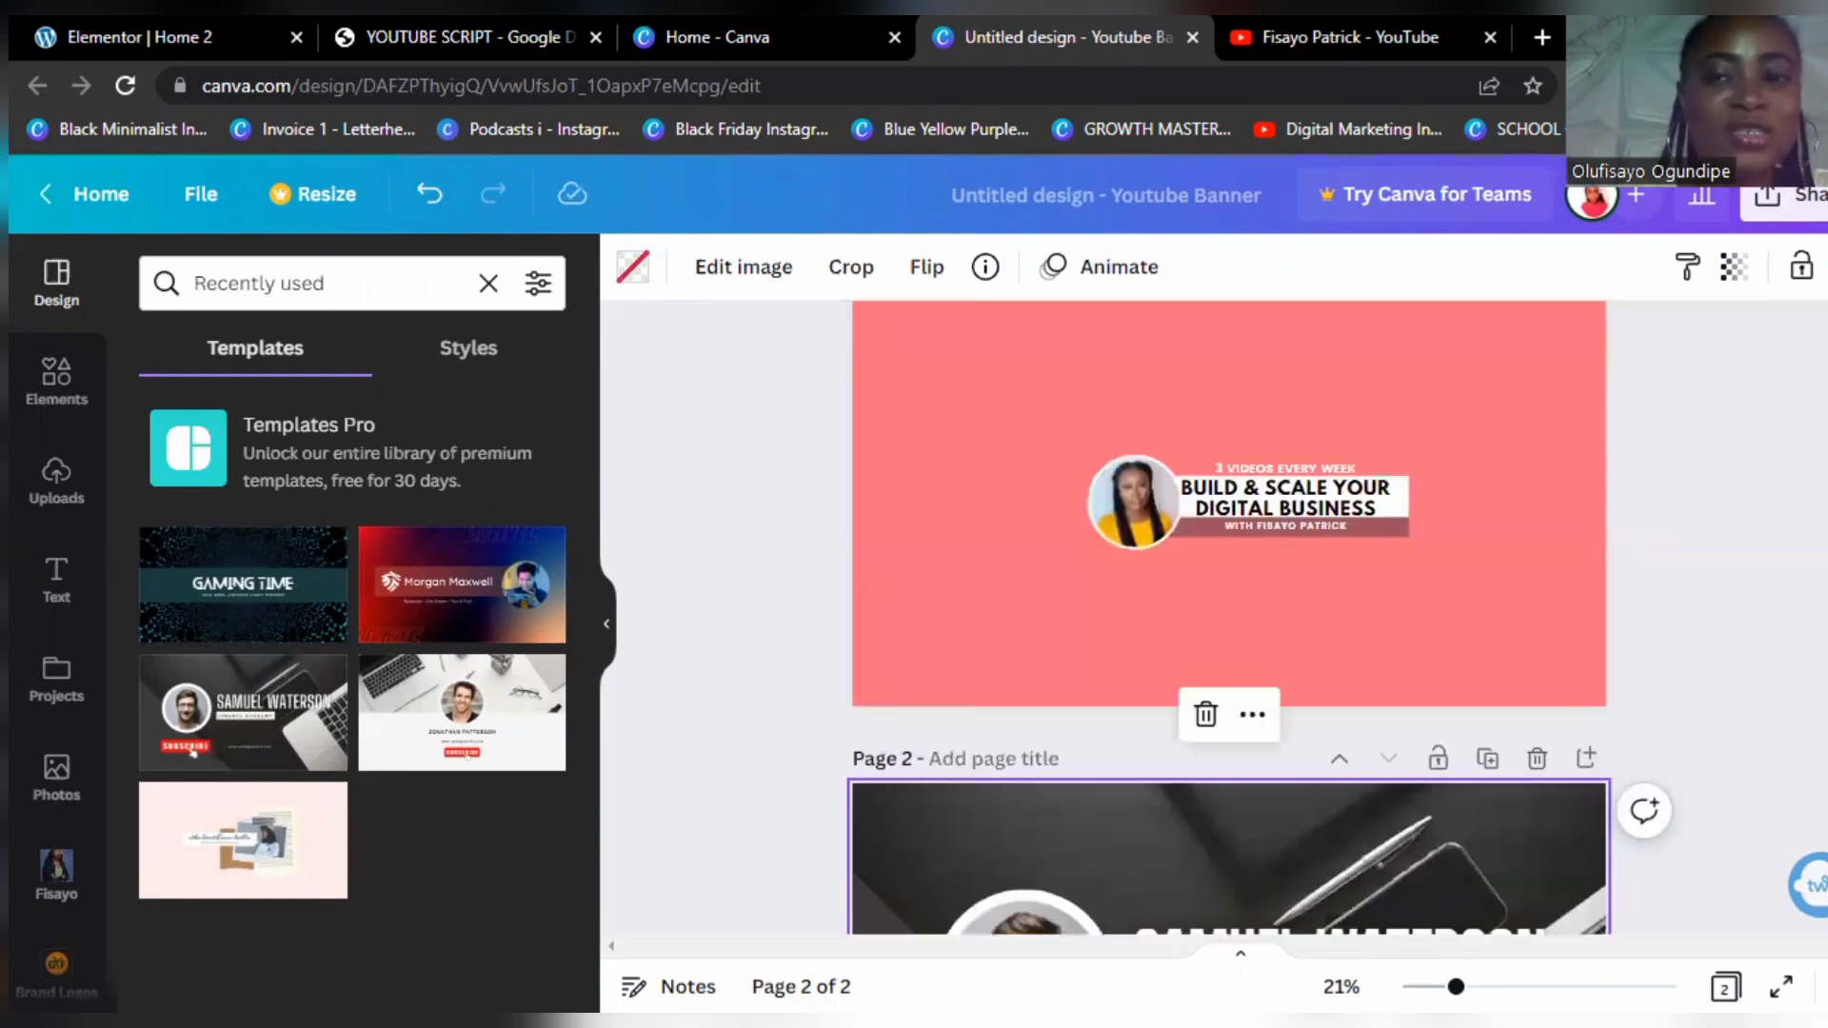
{"action": "scroll", "coordinate": [1228, 619], "scroll_direction": "down", "scroll_amount": 5}
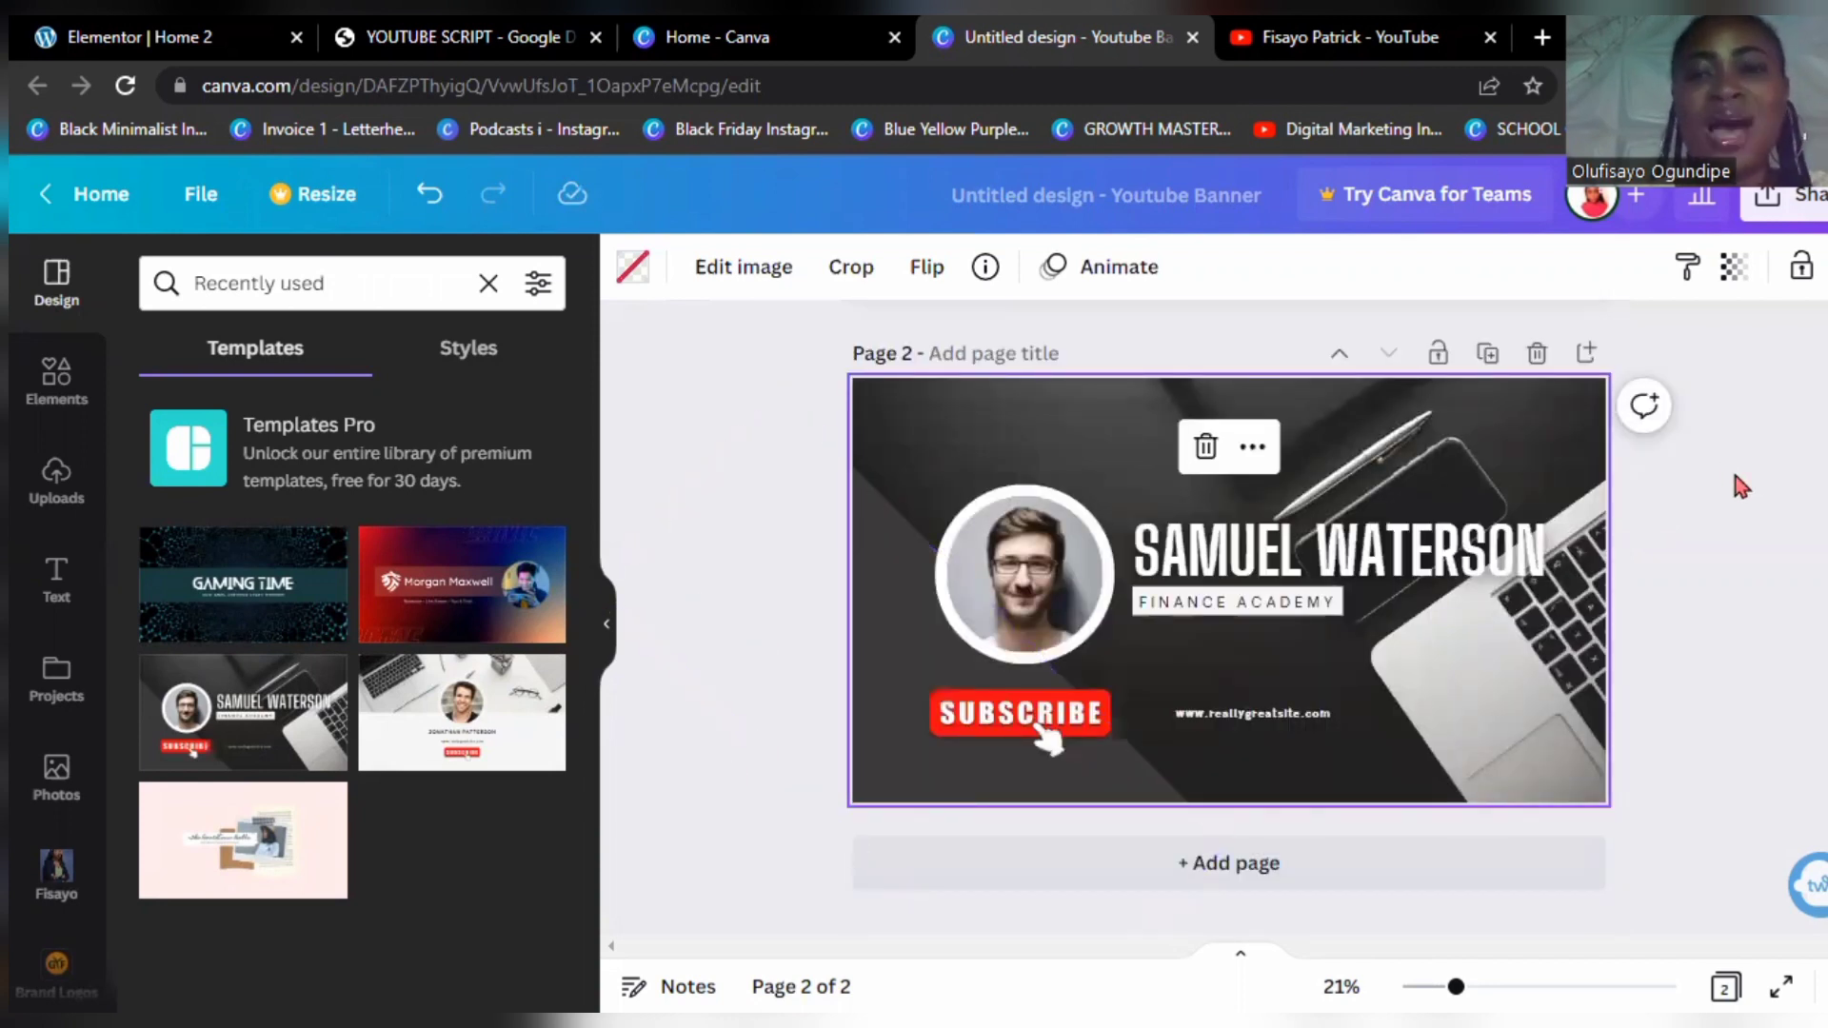
{"action": "left_click", "coordinate": [1357, 45]}
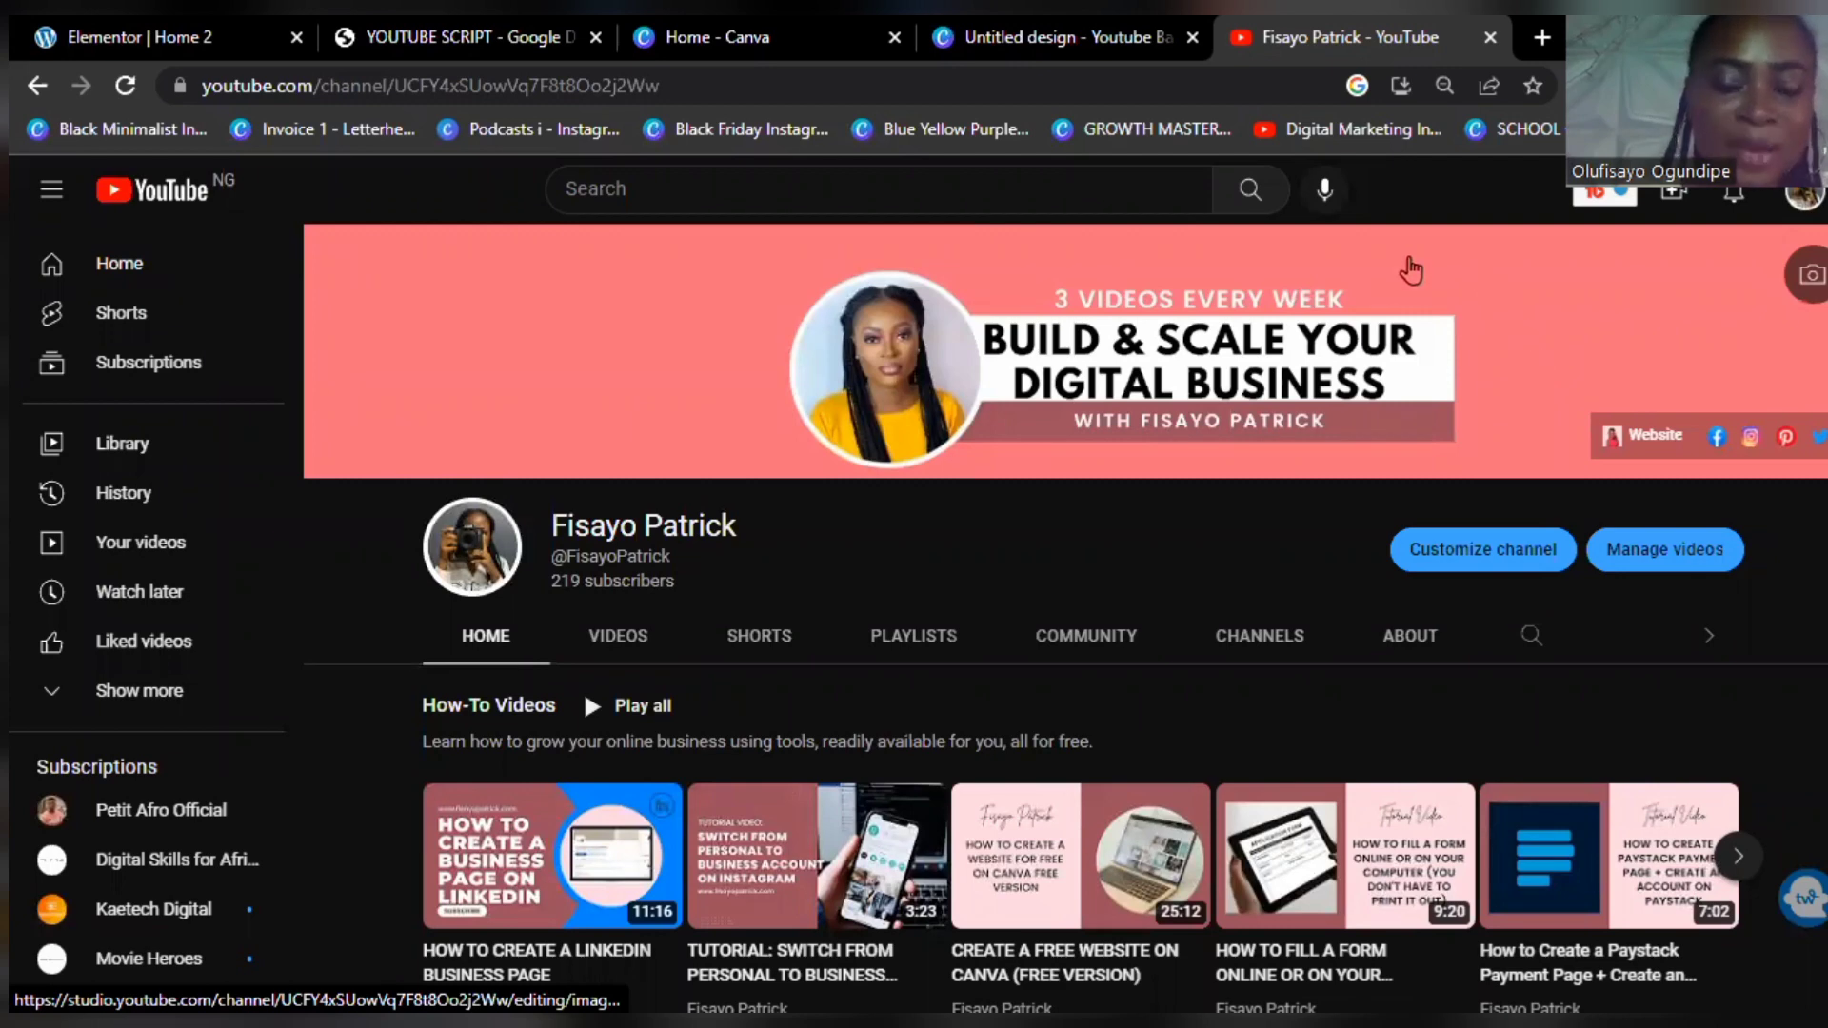
{"action": "left_click", "coordinate": [1113, 48]}
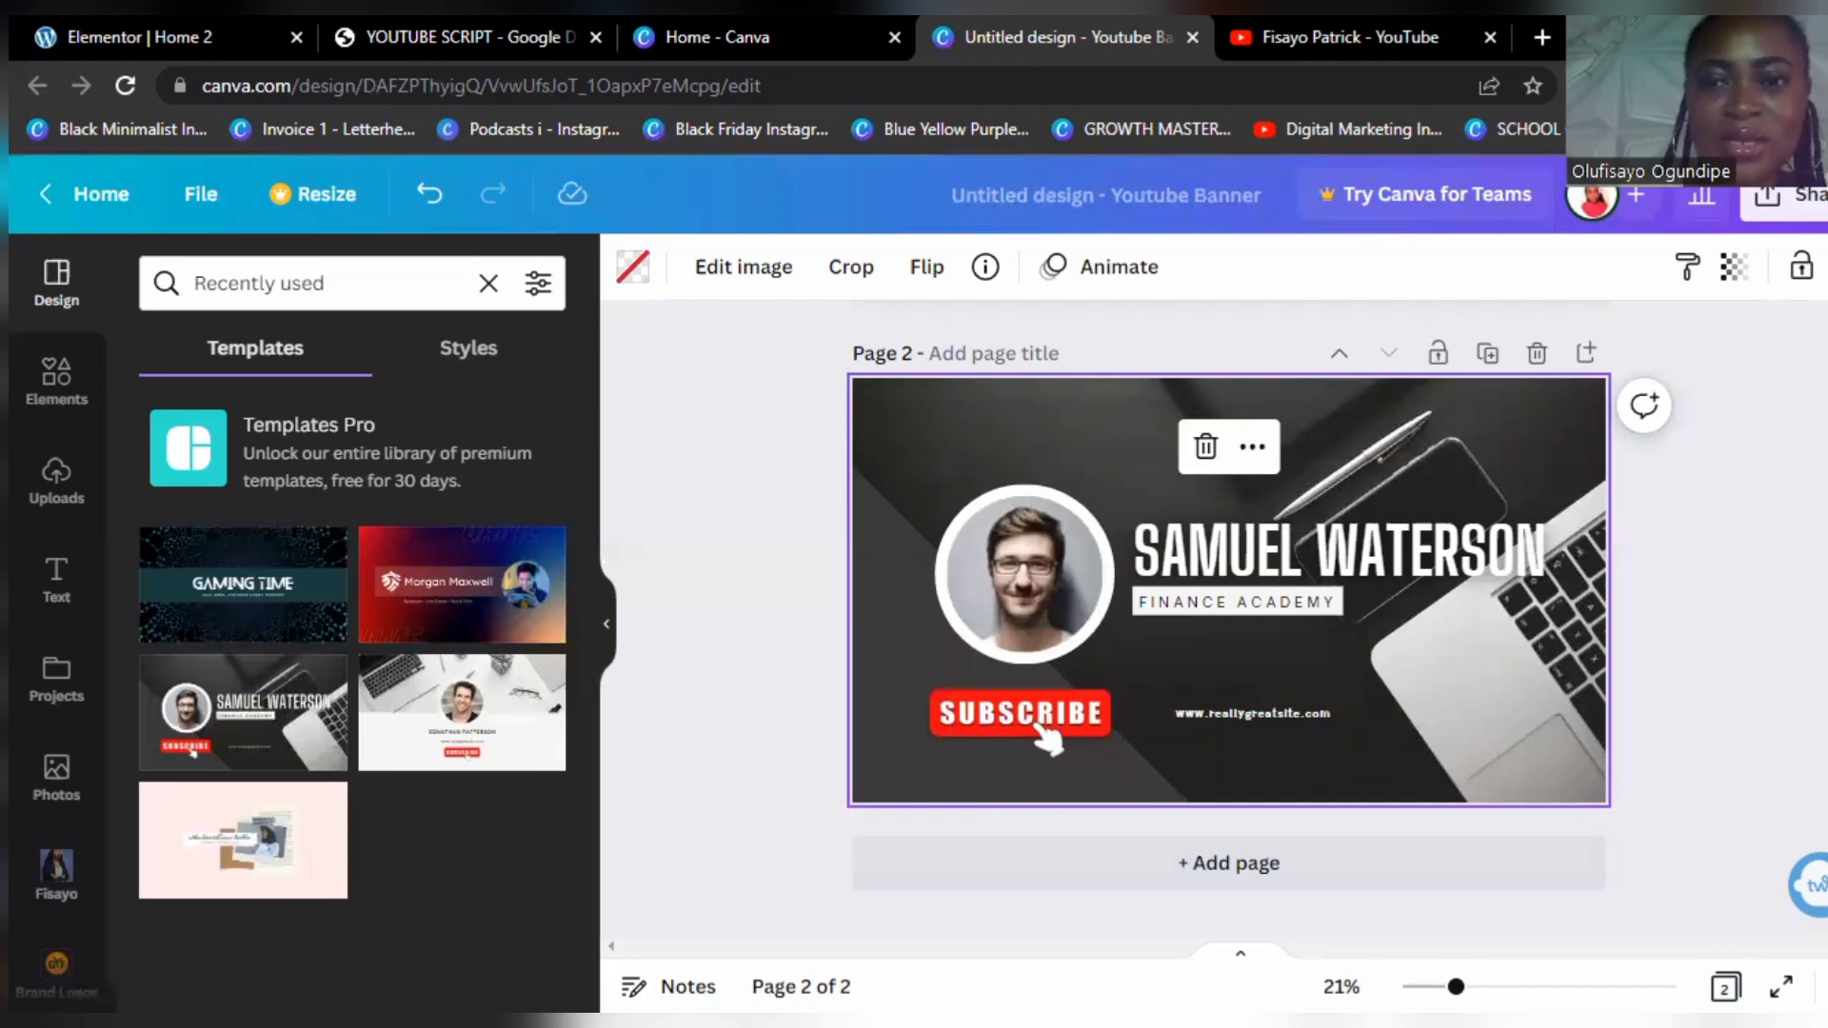
{"action": "scroll", "coordinate": [1296, 466], "scroll_direction": "up", "scroll_amount": 5}
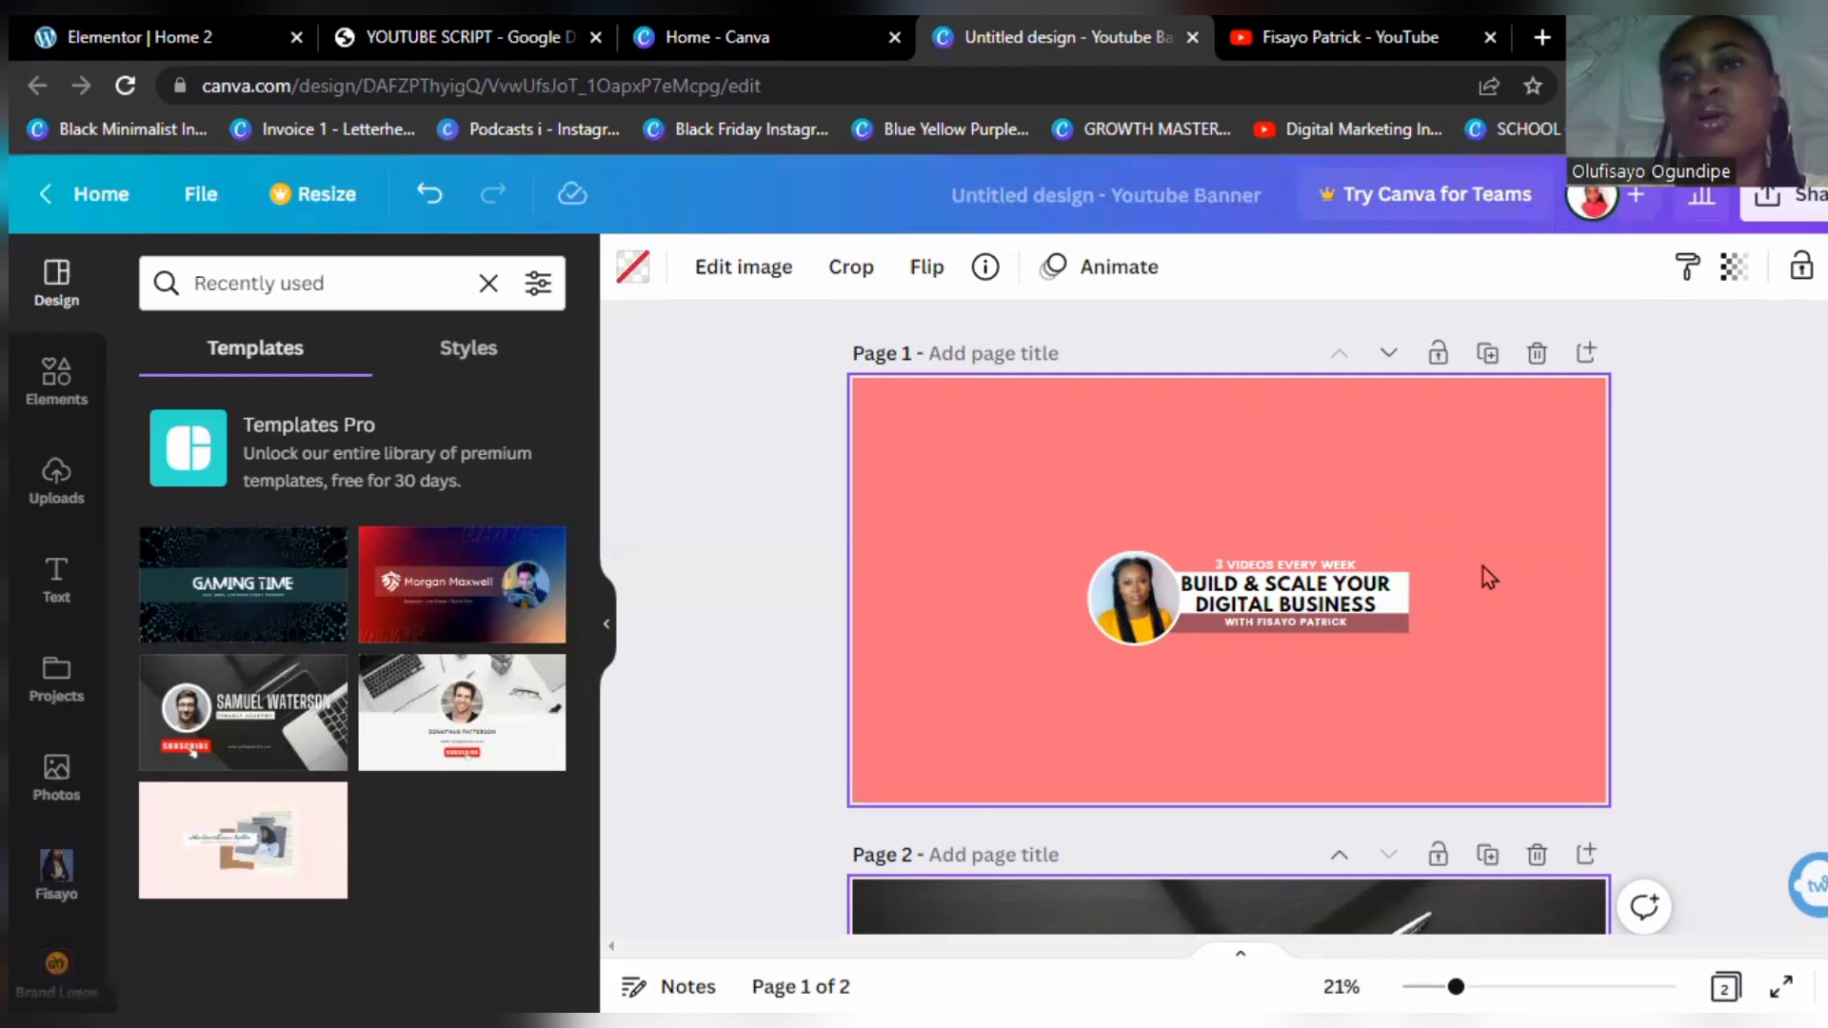
{"action": "left_click", "coordinate": [1384, 40]}
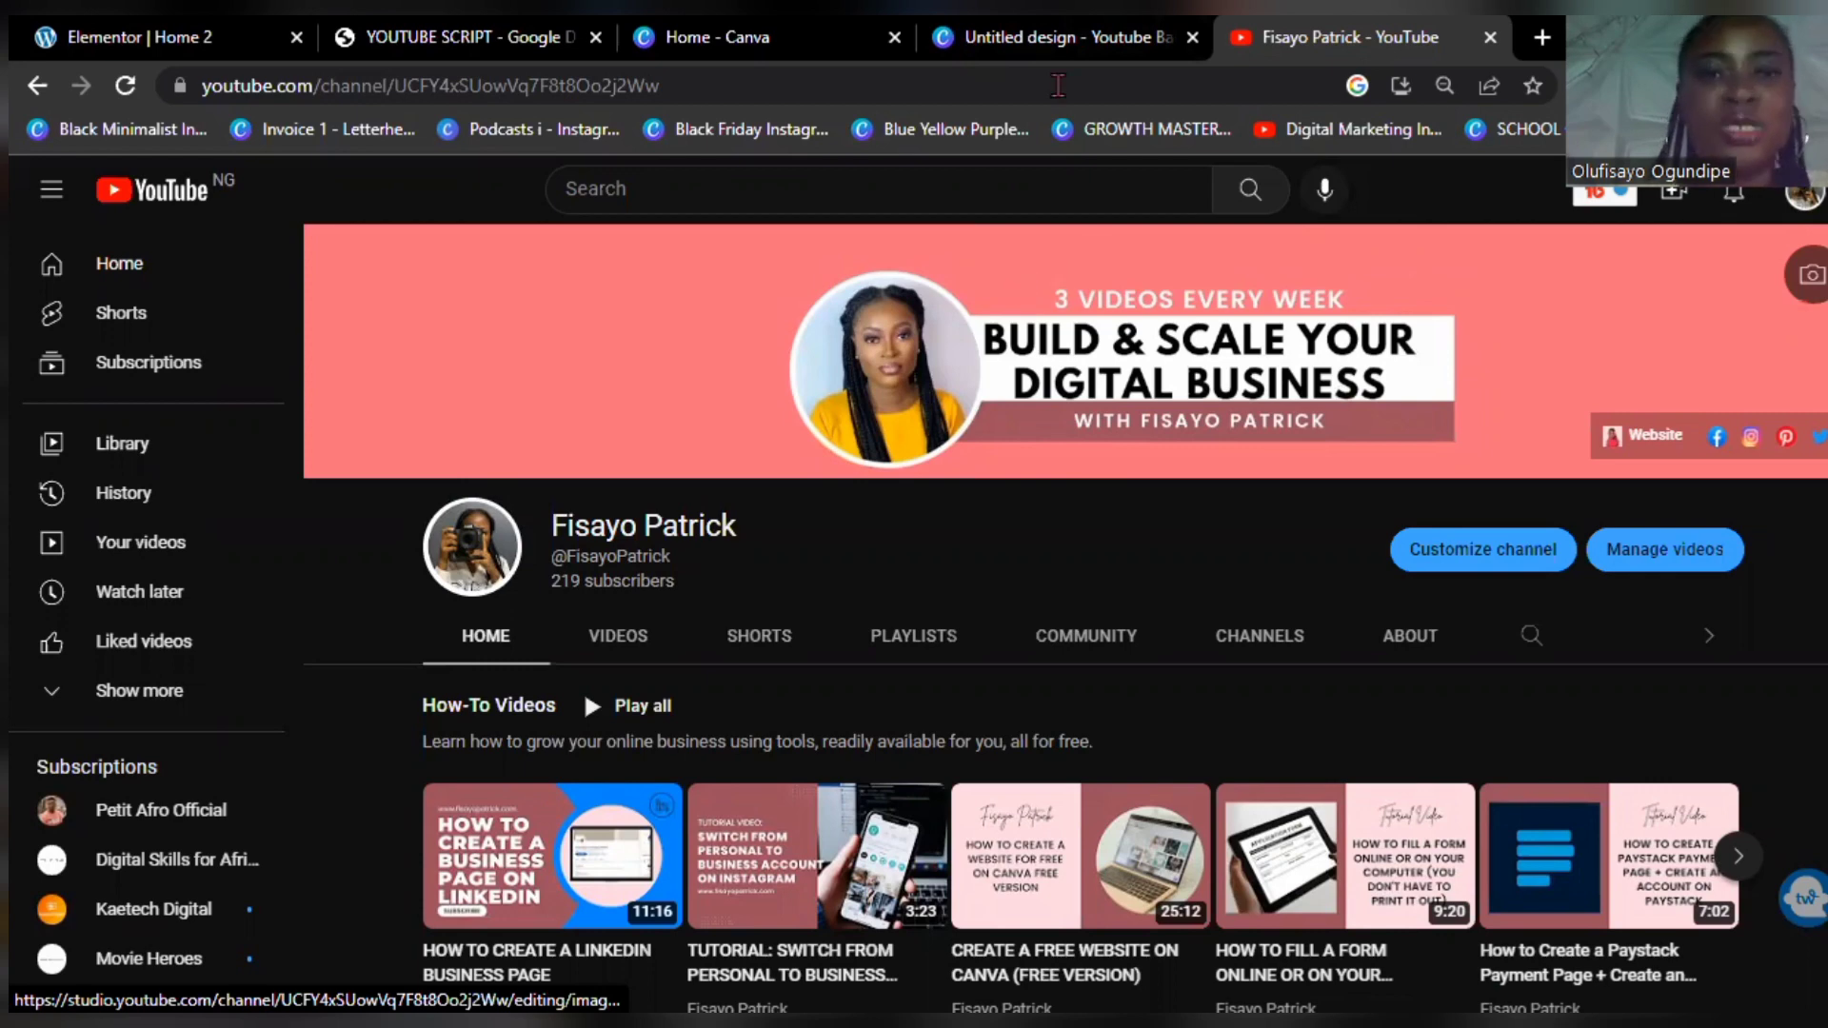
Step: Switch to the Canva home page and review the design types offered for a new design
{"action": "left_click", "coordinate": [804, 40]}
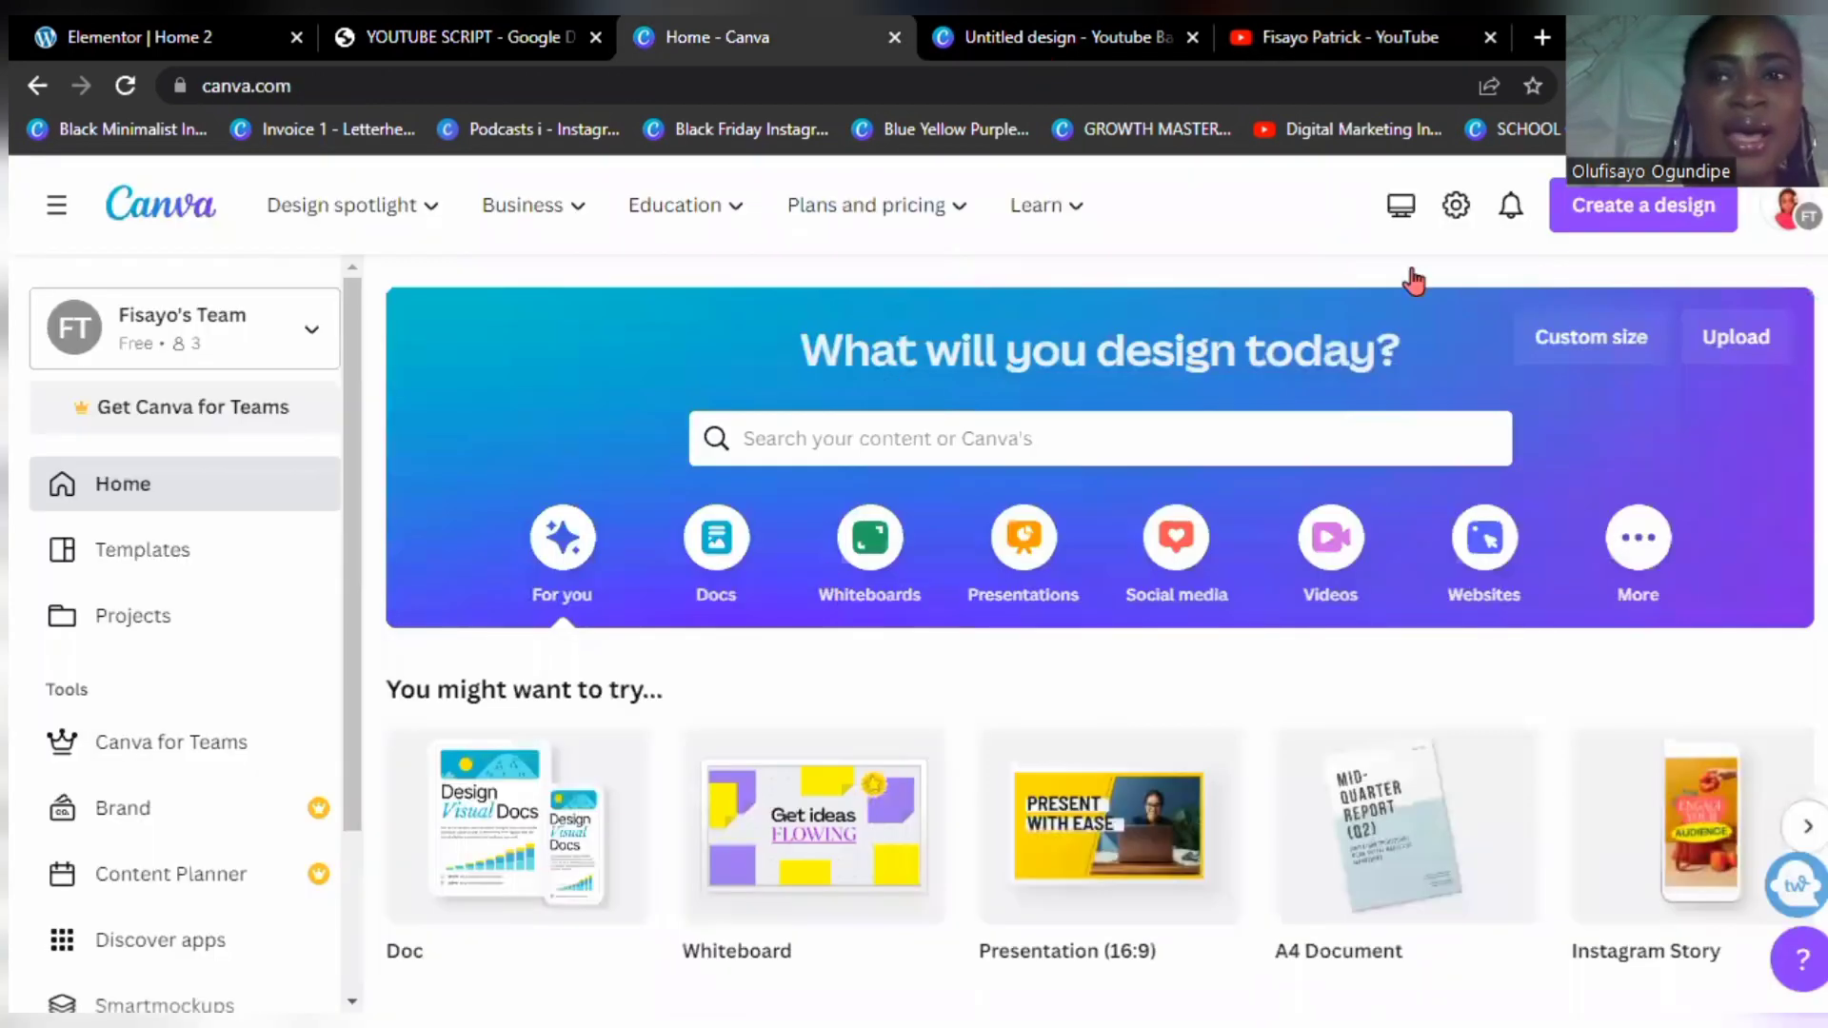
{"action": "left_click", "coordinate": [1601, 203]}
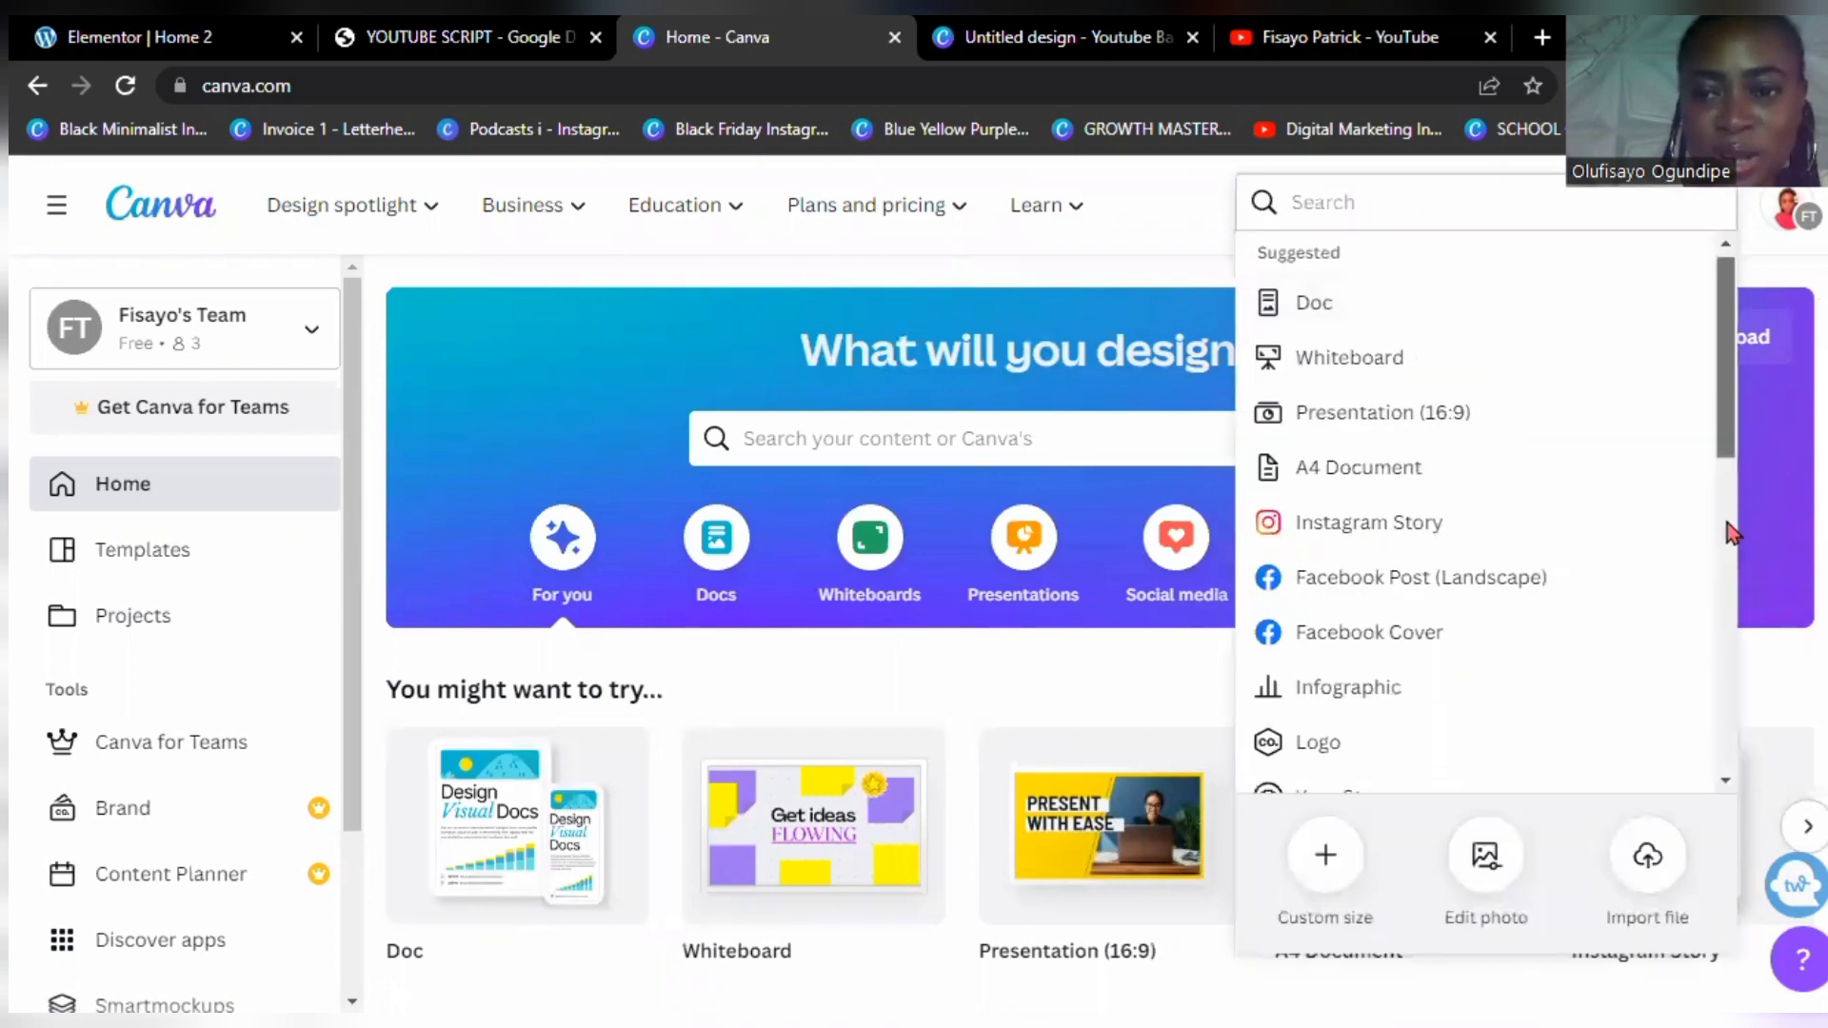
{"action": "left_click", "coordinate": [1735, 620]}
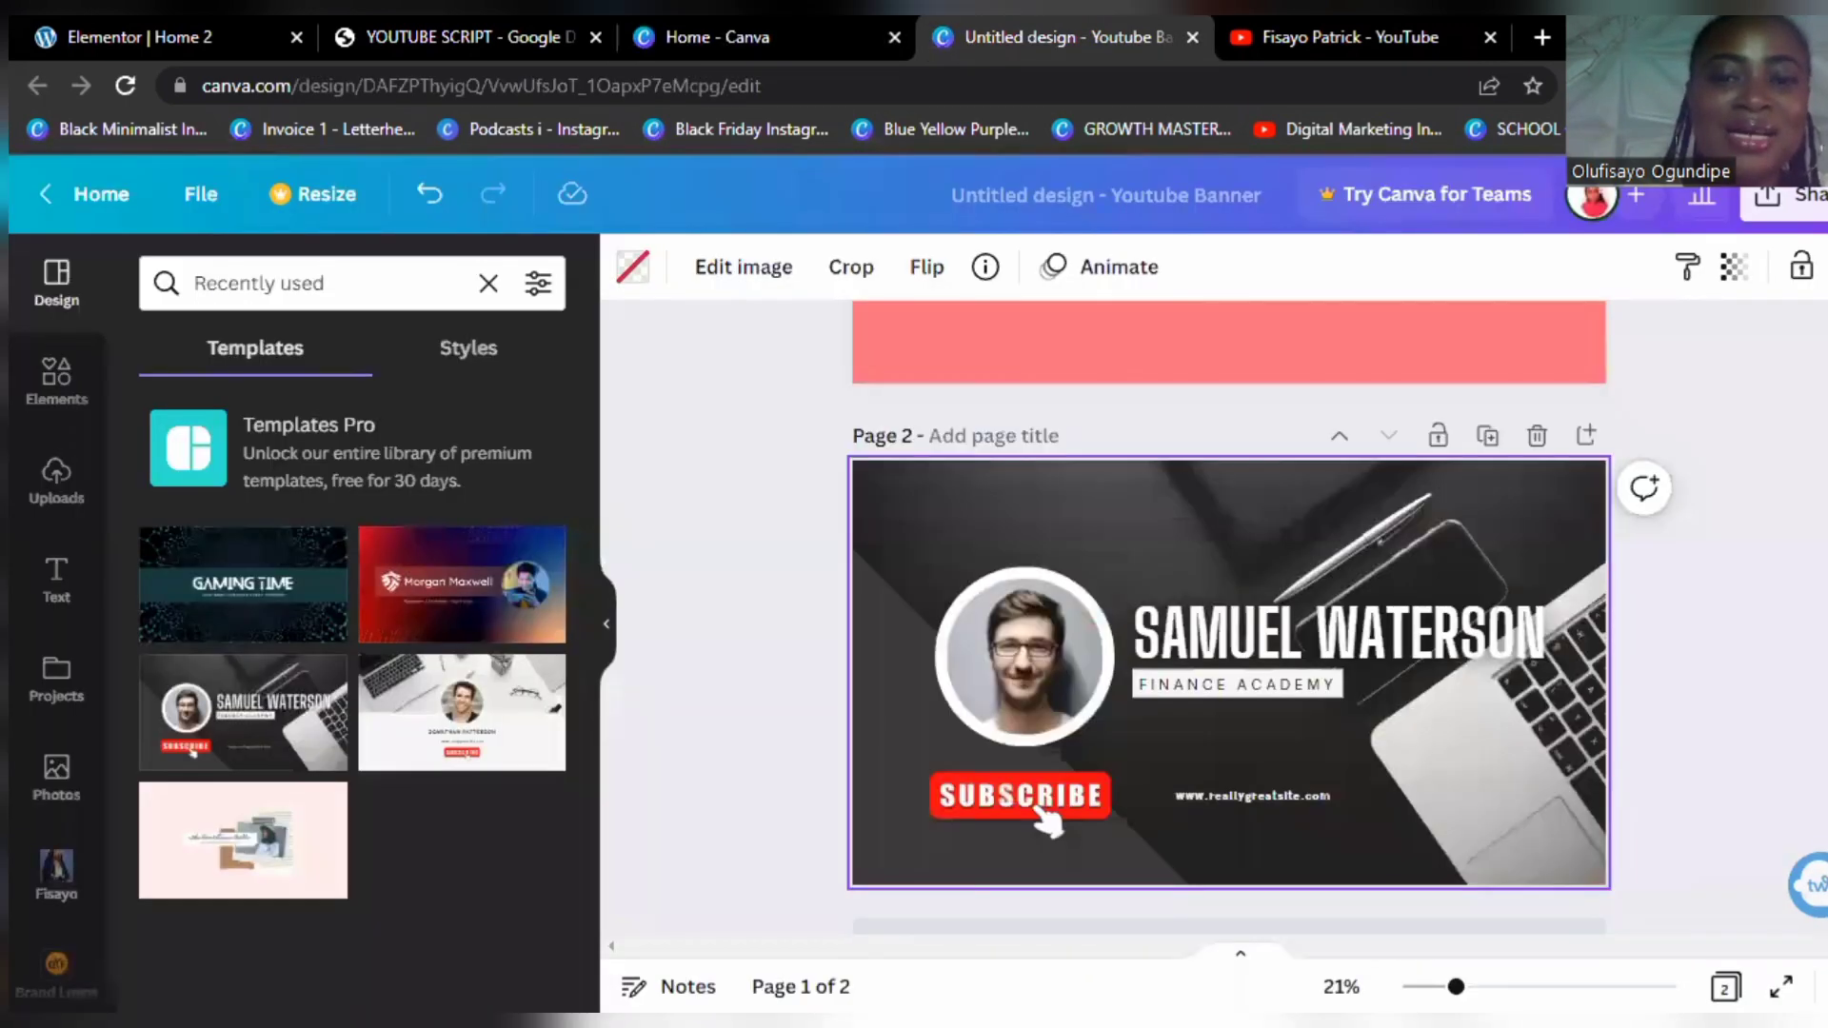
Step: Add a third page to the Youtube Banner design and set its background to white
{"action": "scroll", "coordinate": [1342, 883], "scroll_direction": "down", "scroll_amount": 1}
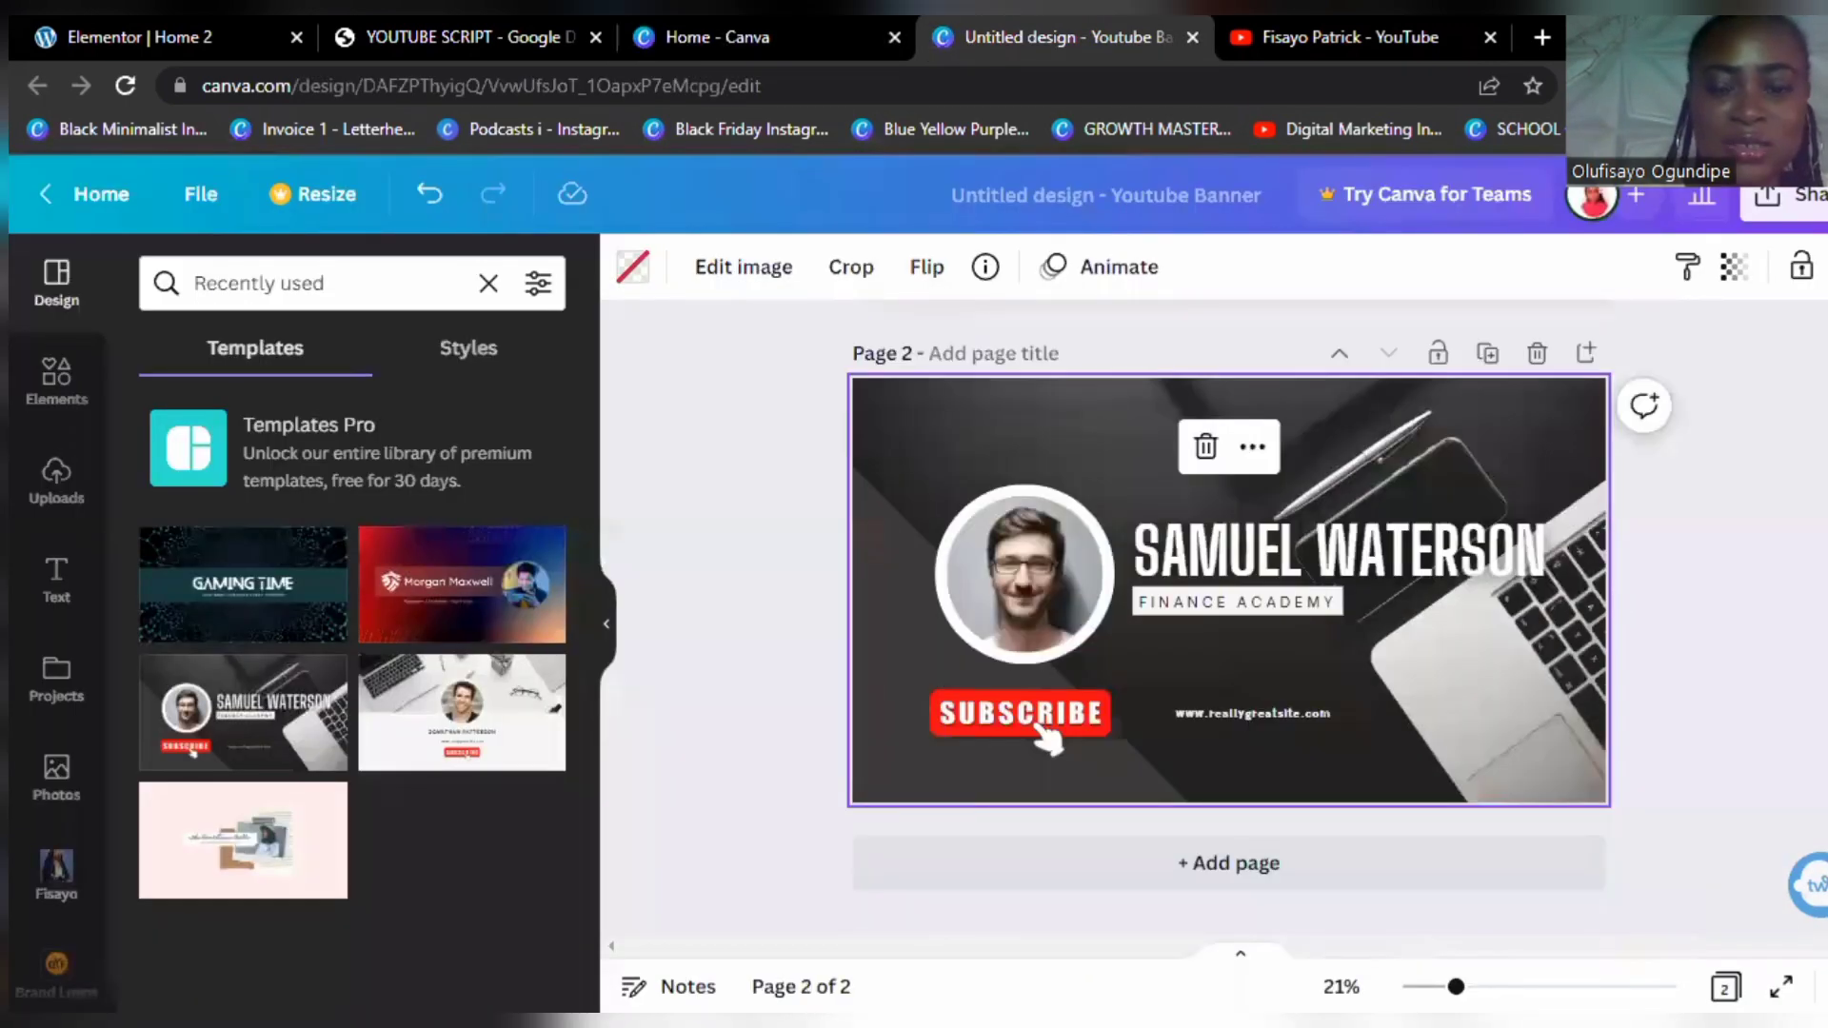
{"action": "left_click", "coordinate": [1343, 883]}
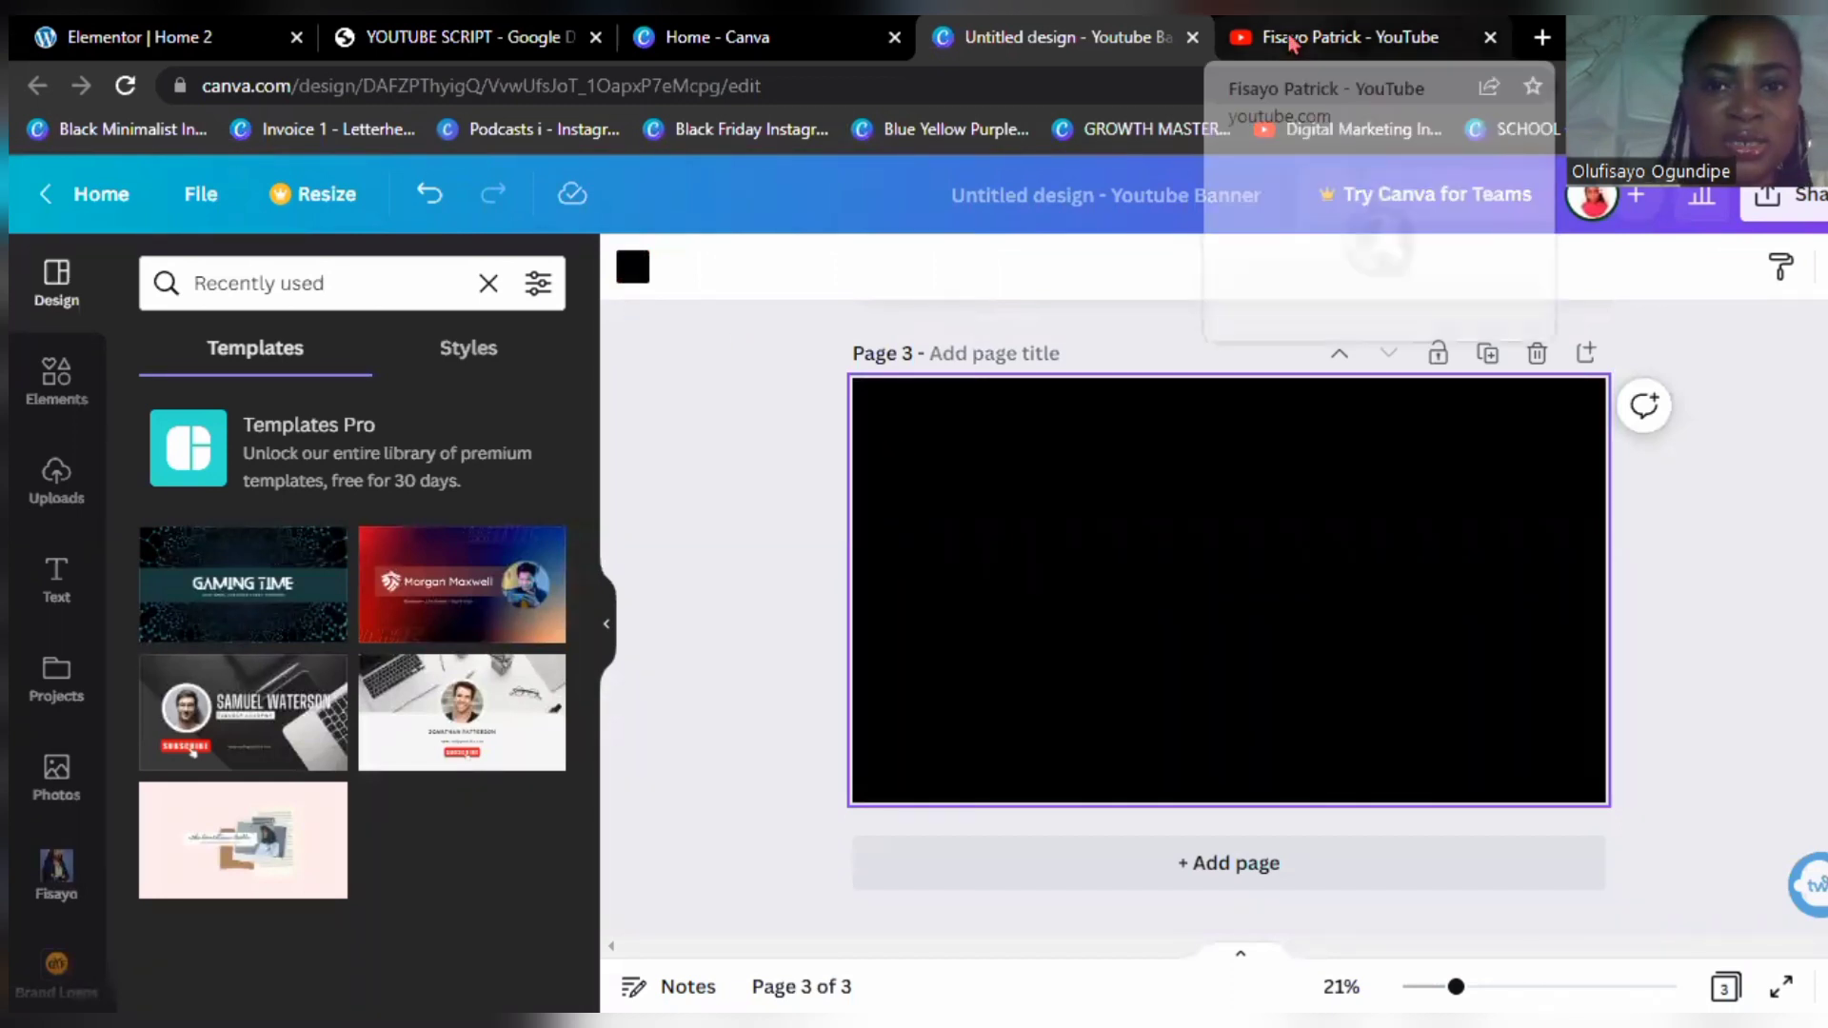
{"action": "left_click", "coordinate": [1352, 38]}
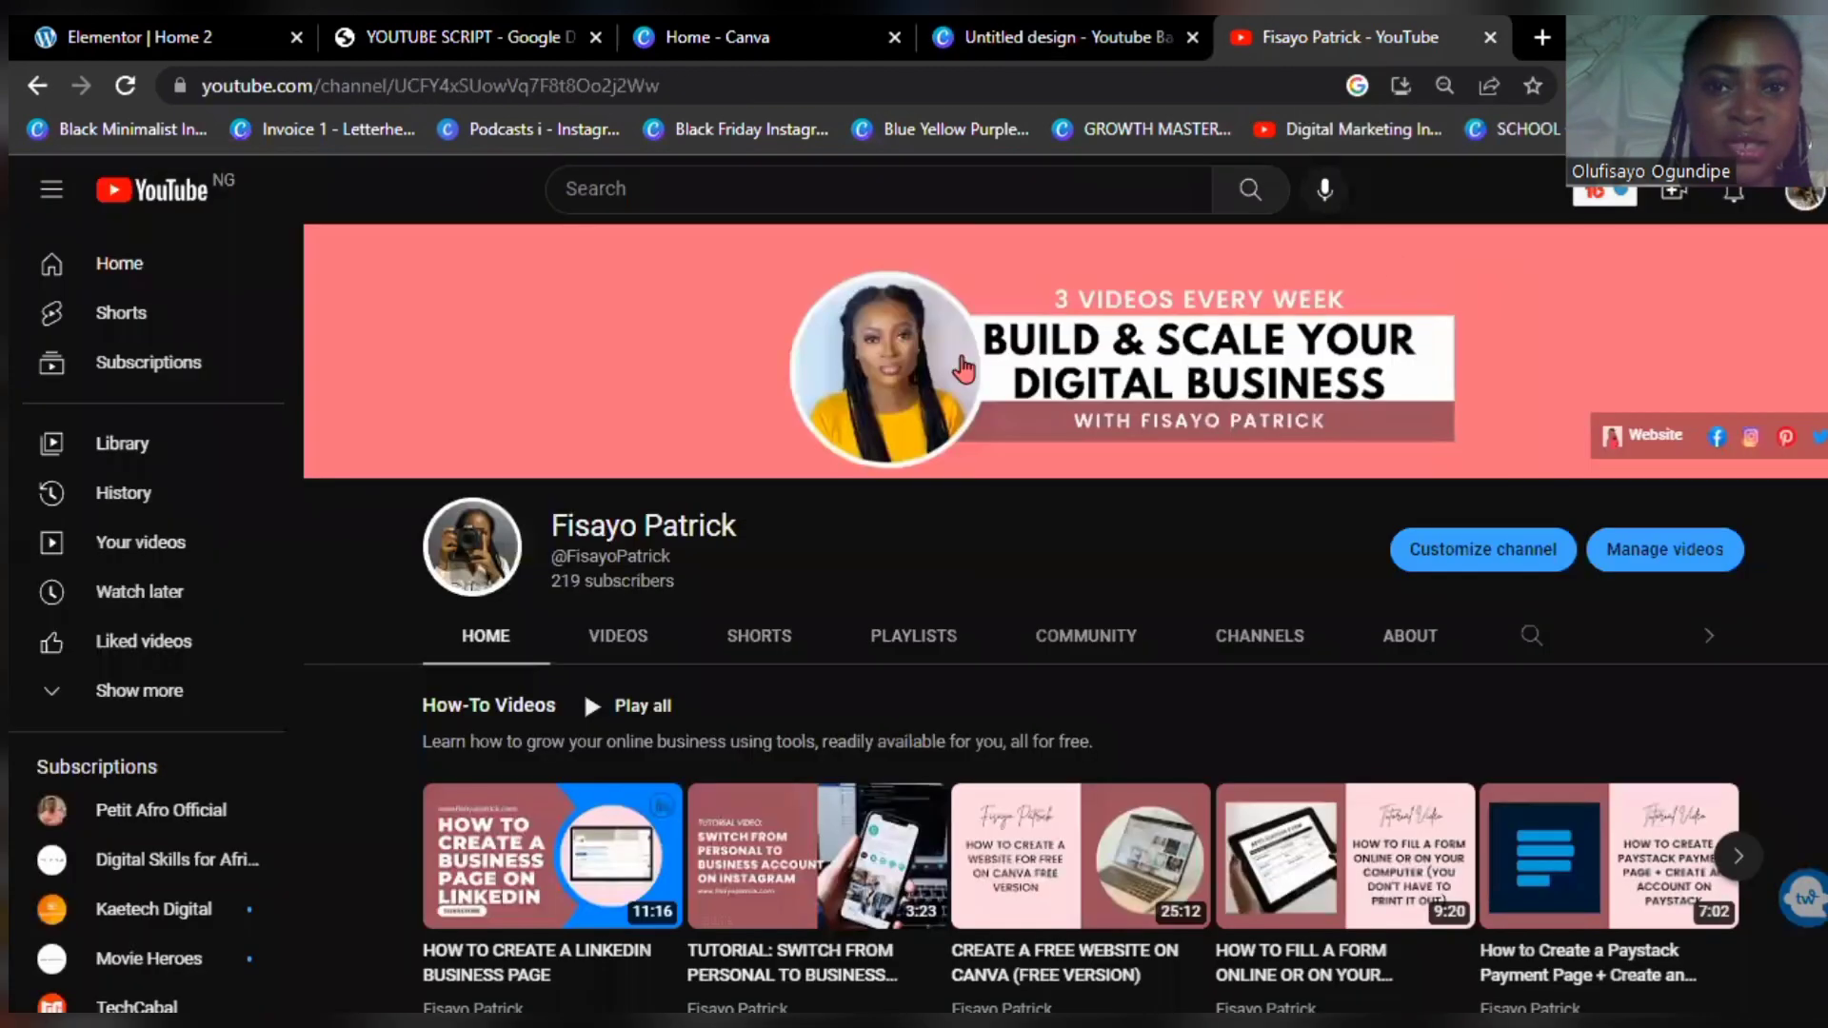
{"action": "left_click", "coordinate": [1086, 40]}
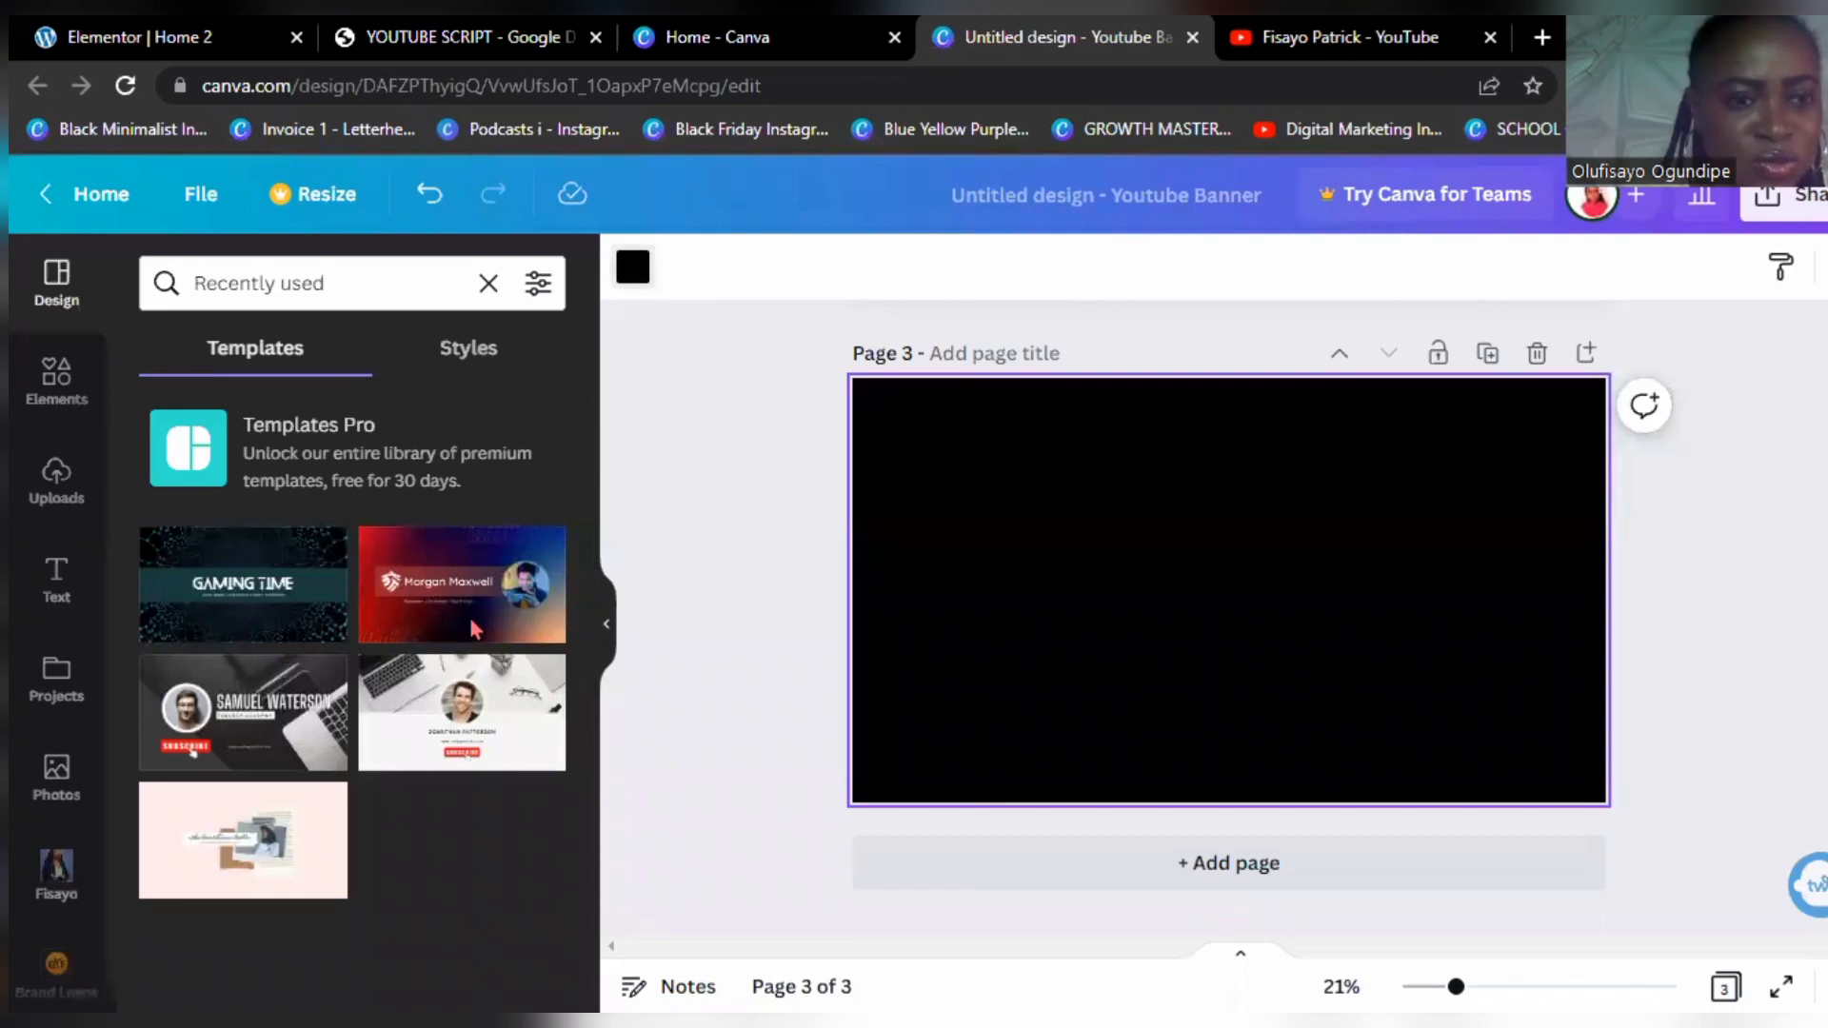
{"action": "left_click", "coordinate": [536, 402]}
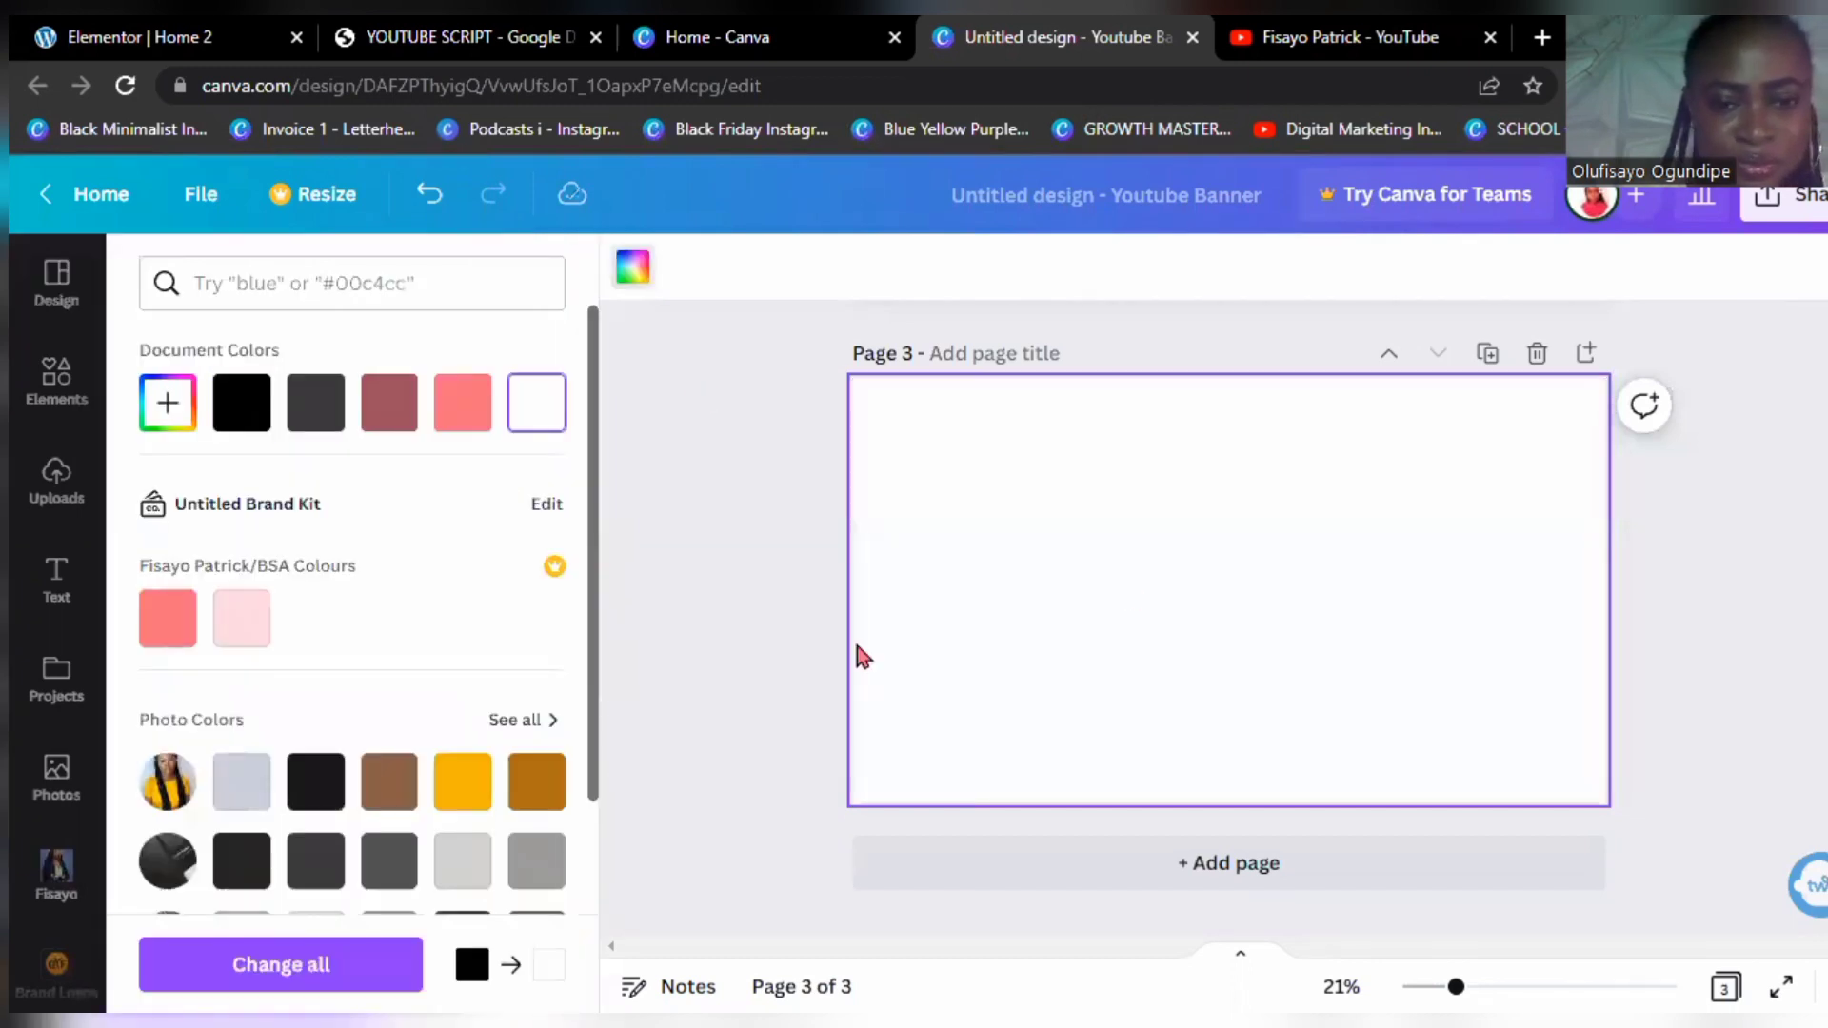
{"action": "left_click", "coordinate": [799, 651]}
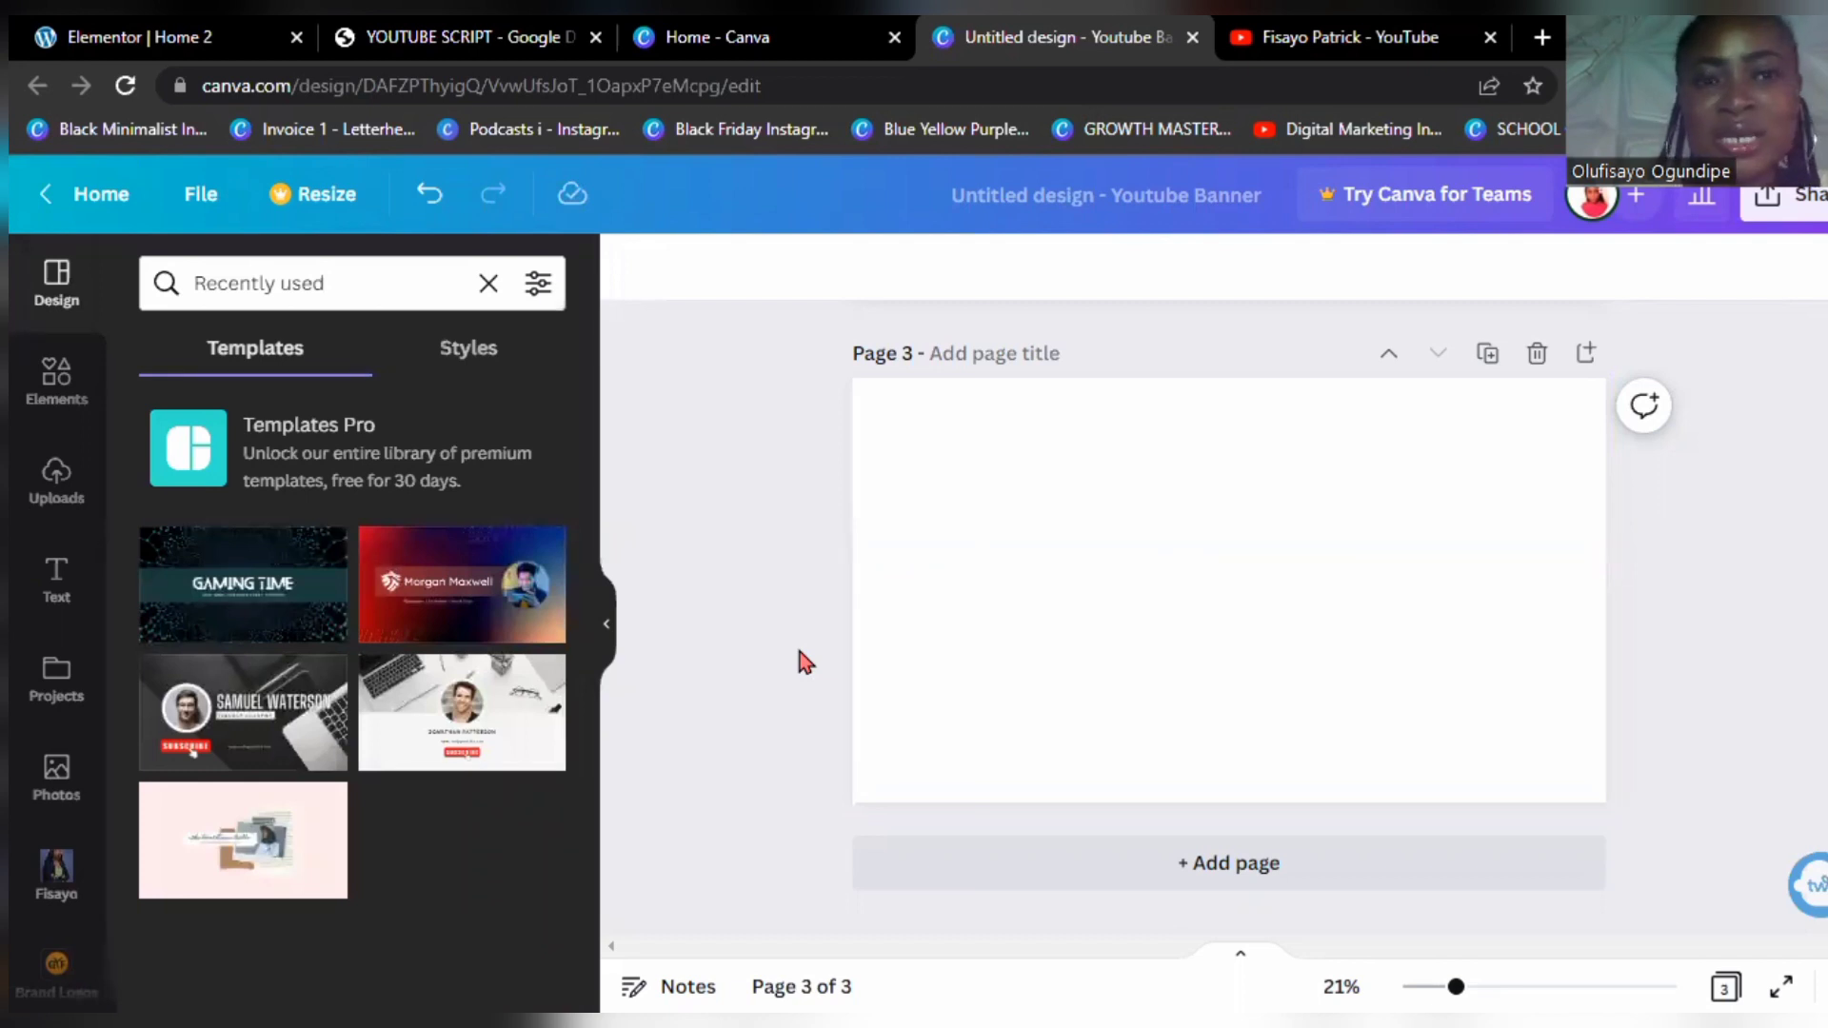
Step: Show rulers and guides, and place a horizontal guide at about 421 px on page 3
{"action": "left_click", "coordinate": [202, 196]}
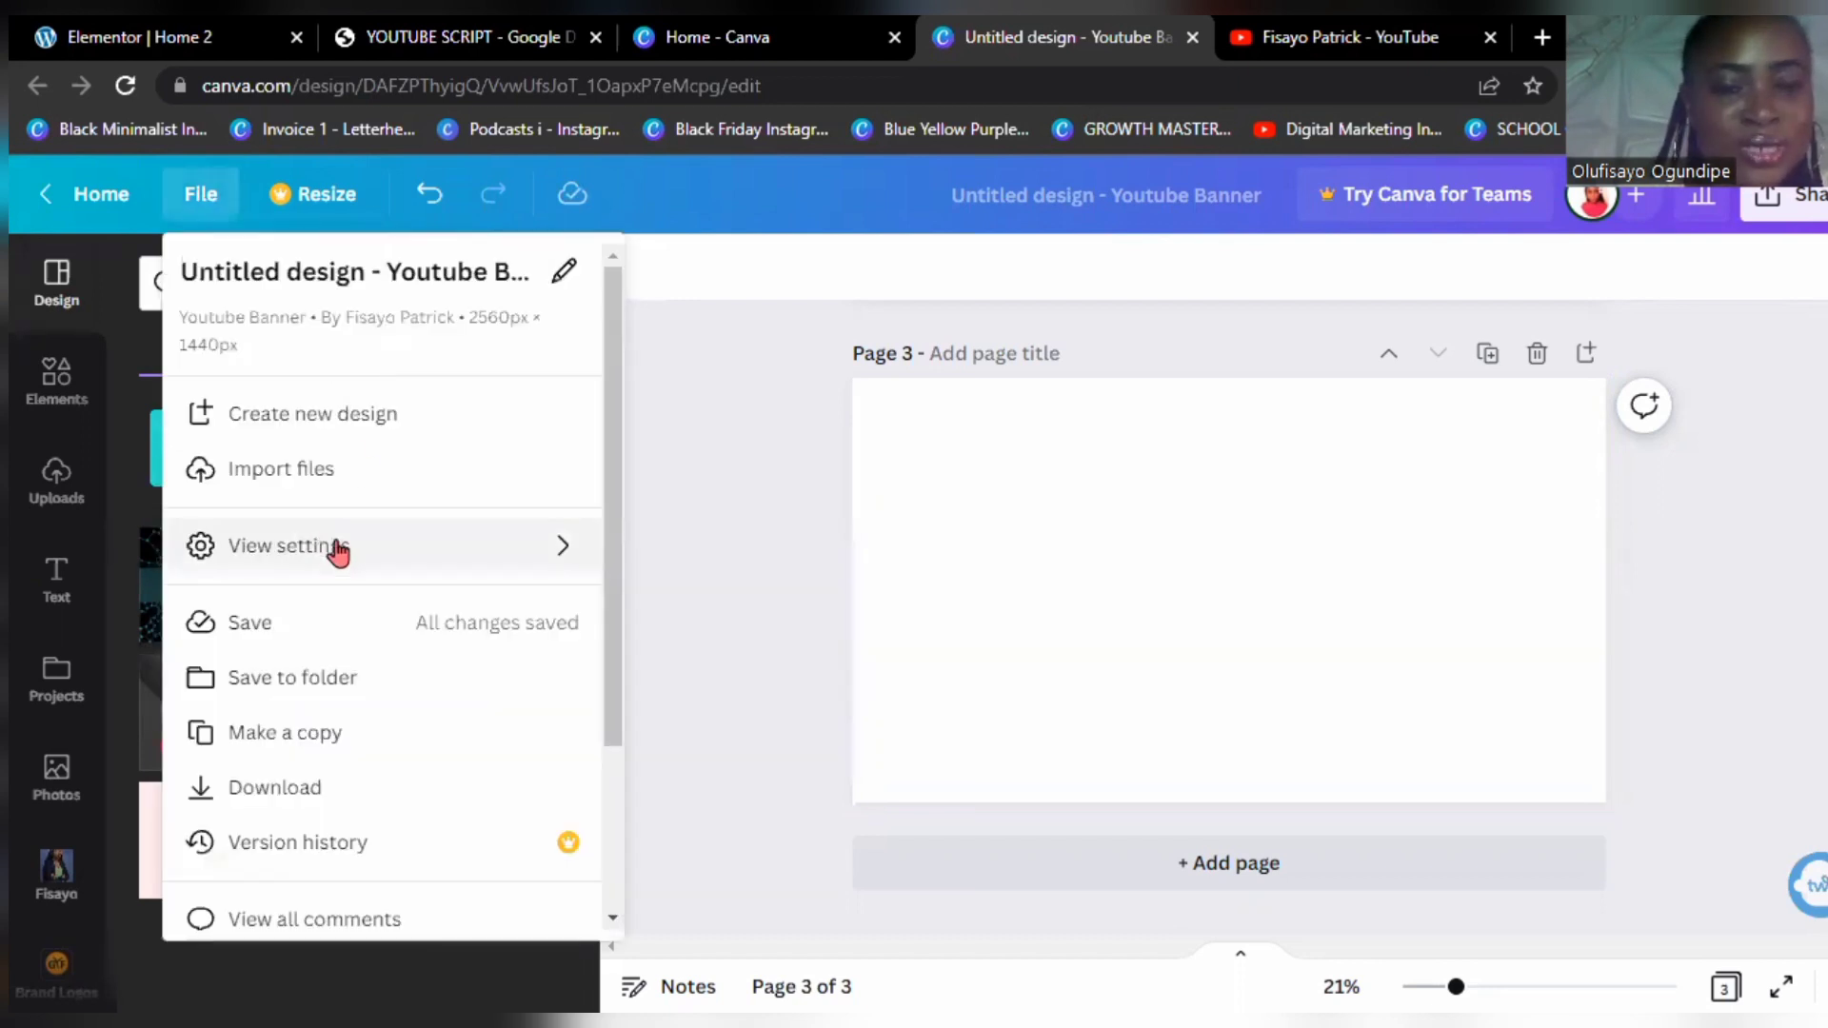
{"action": "mouse_move", "coordinate": [348, 549]}
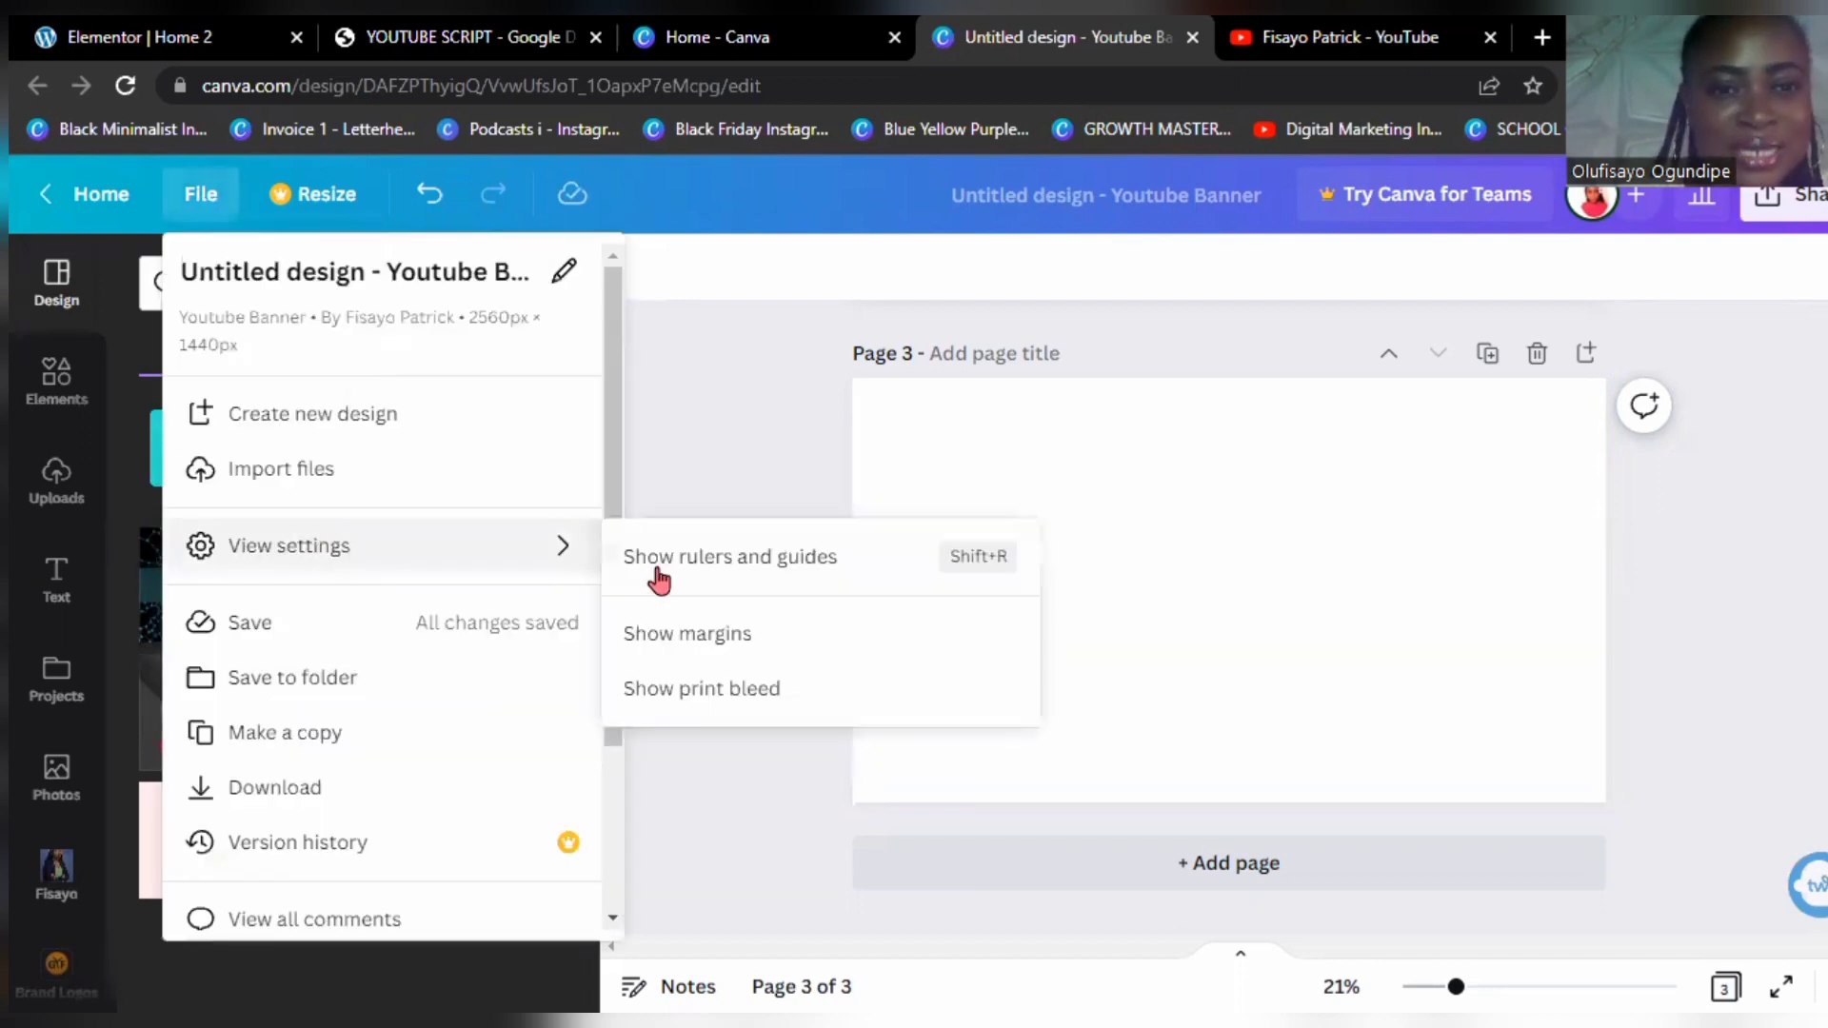
{"action": "left_click", "coordinate": [708, 561]}
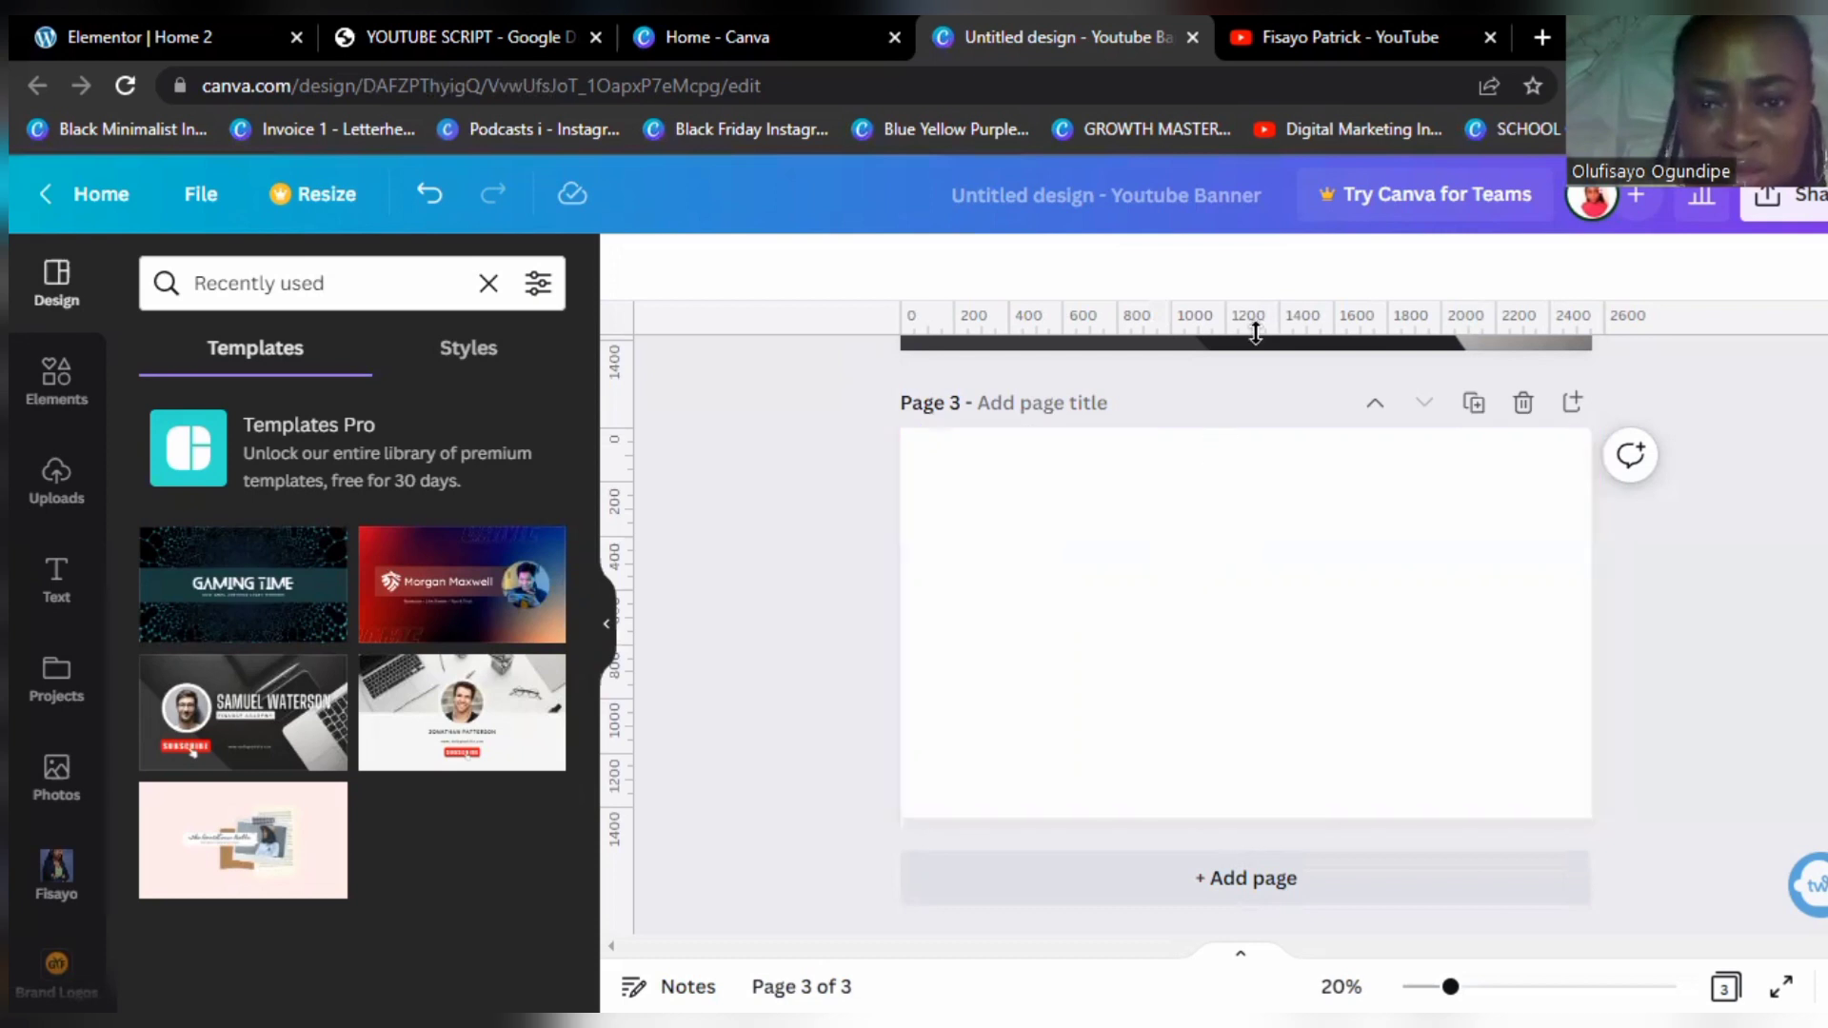
{"action": "left_click_drag", "start_coordinate": [1258, 329], "coordinate": [1266, 541]}
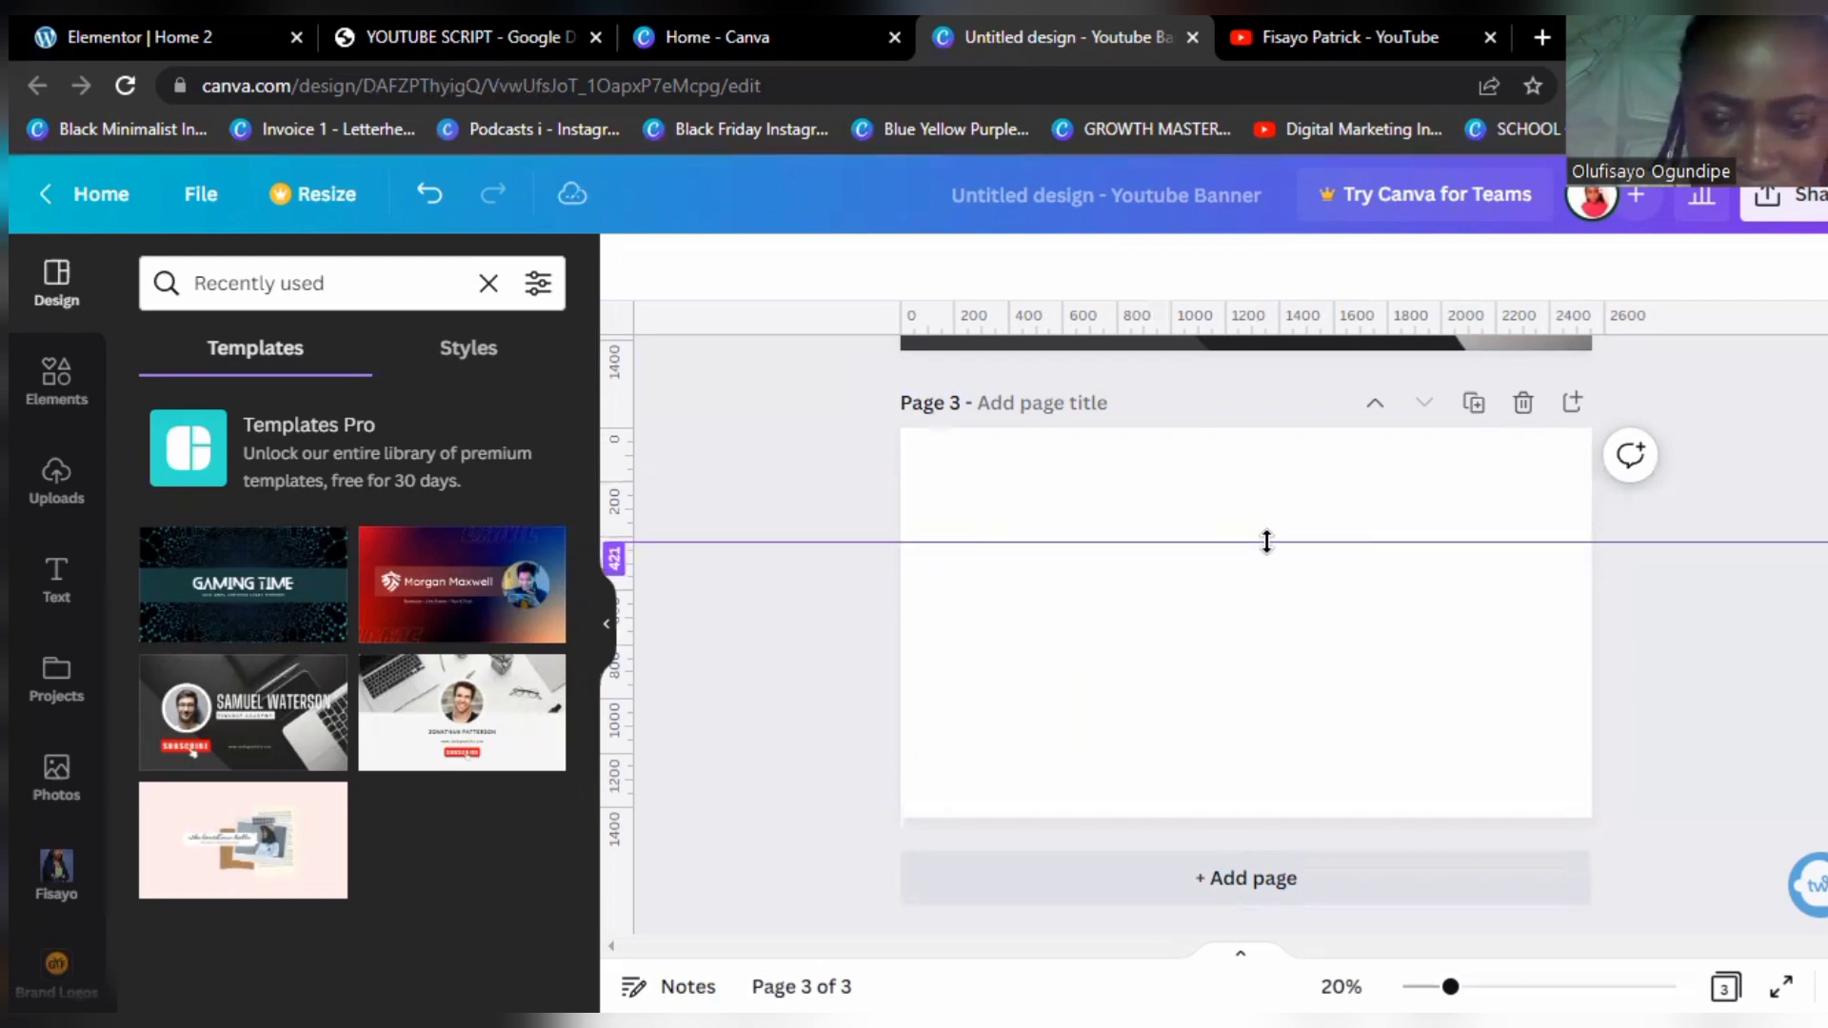
Step: Move the horizontal guide on page 3 to exactly 423 px on the vertical ruler
{"action": "left_click", "coordinate": [1590, 901]}
{"action": "left_click_drag", "start_coordinate": [1450, 987], "coordinate": [1456, 987]}
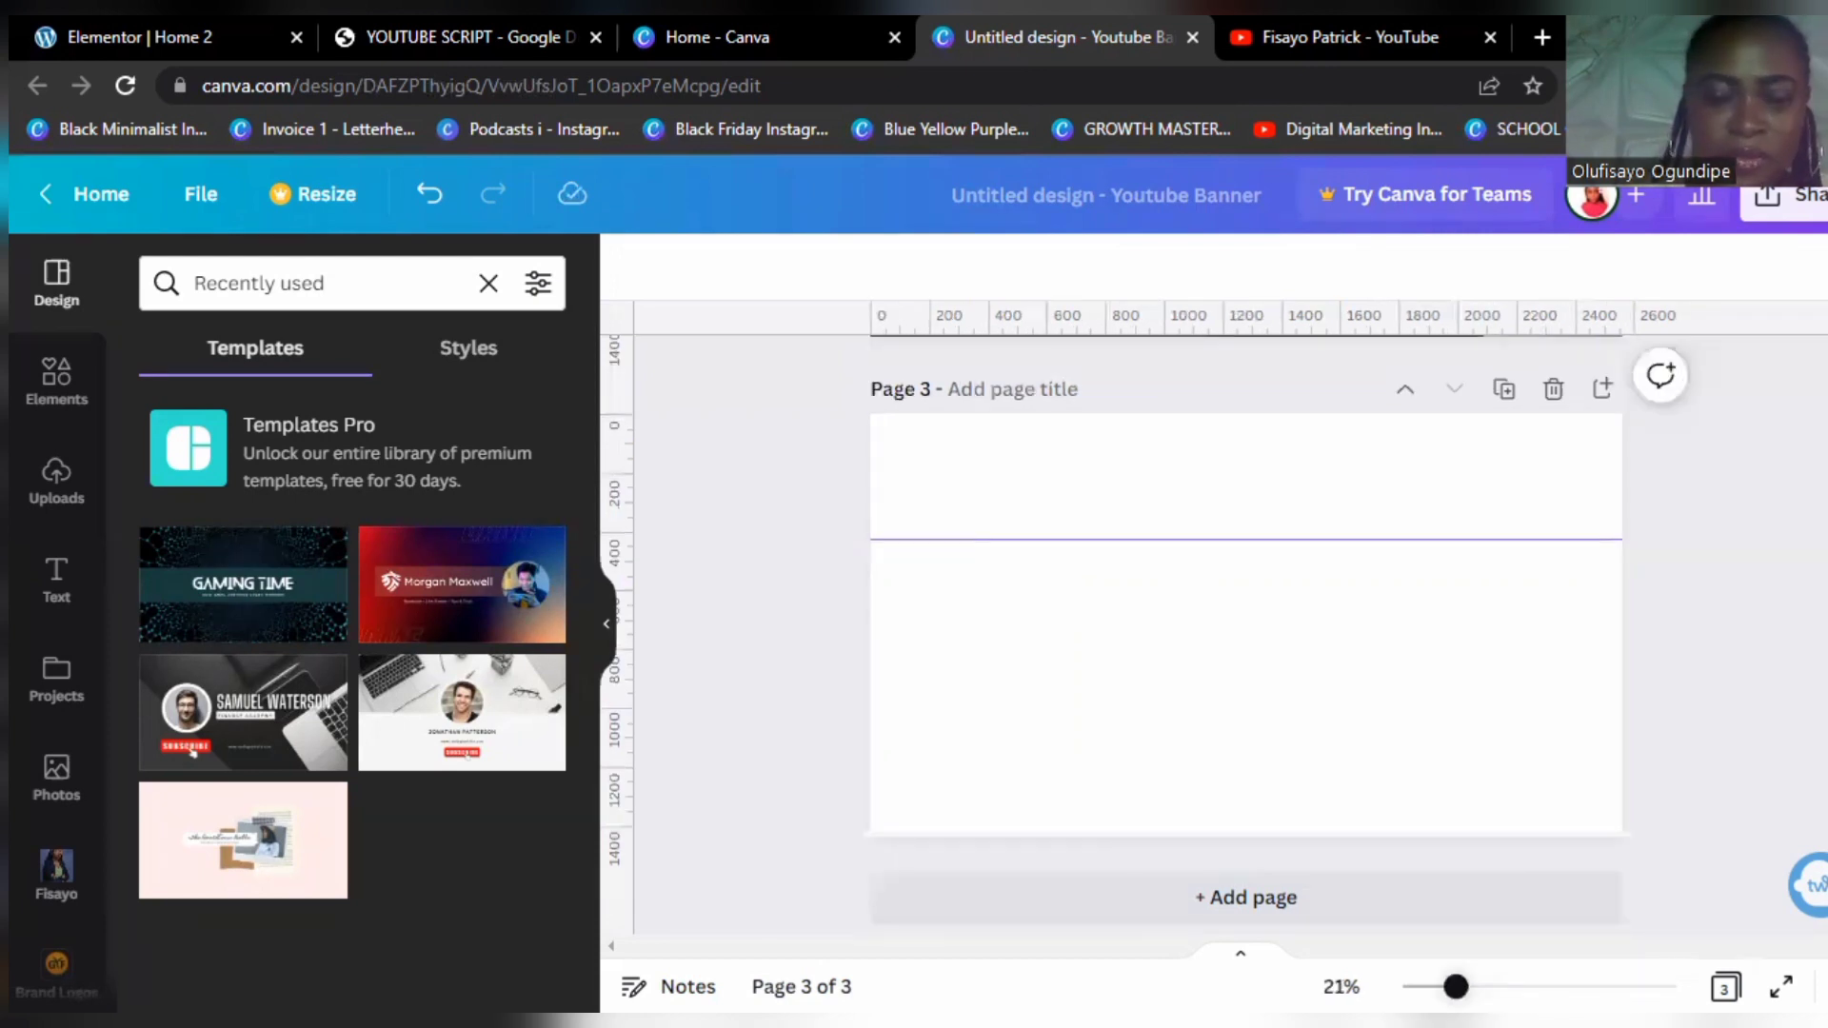
{"action": "scroll", "coordinate": [1387, 563], "scroll_direction": "up", "scroll_amount": 3}
{"action": "scroll", "coordinate": [1304, 490], "scroll_direction": "up", "scroll_amount": 1}
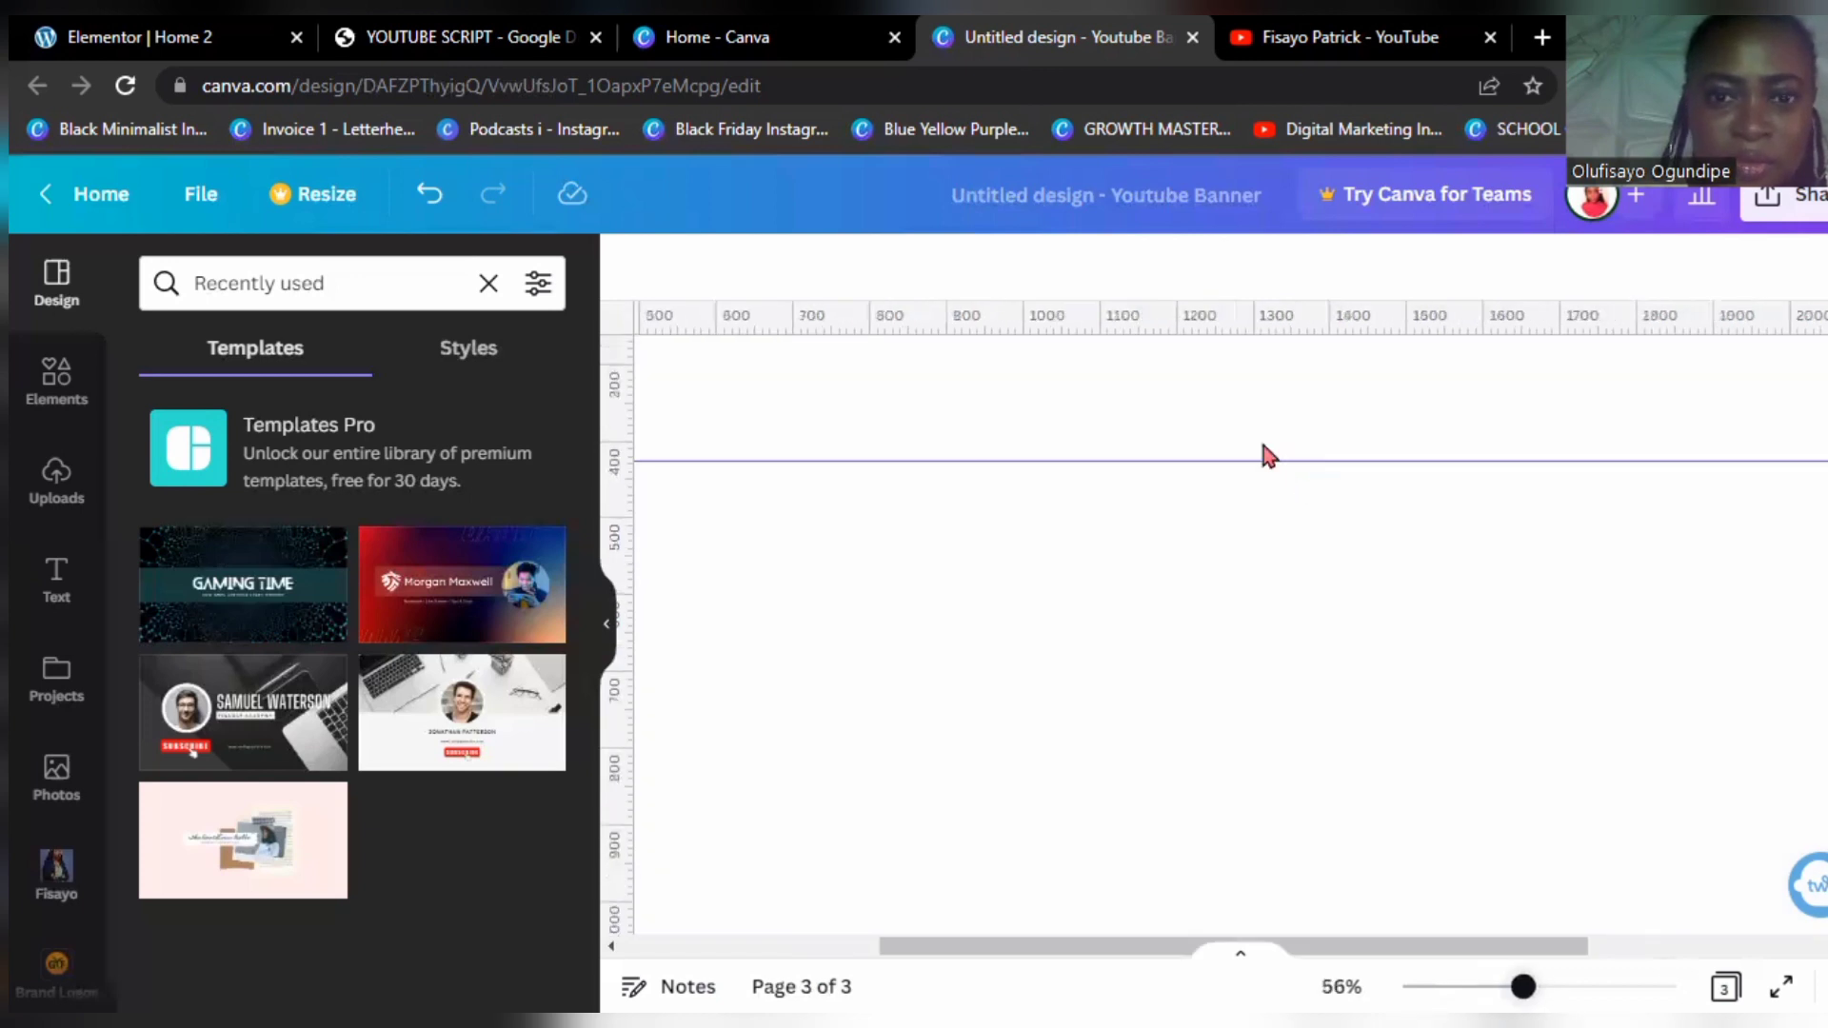
{"action": "scroll", "coordinate": [1264, 446], "scroll_direction": "up", "scroll_amount": 1}
{"action": "left_click_drag", "start_coordinate": [1261, 453], "coordinate": [1256, 454]}
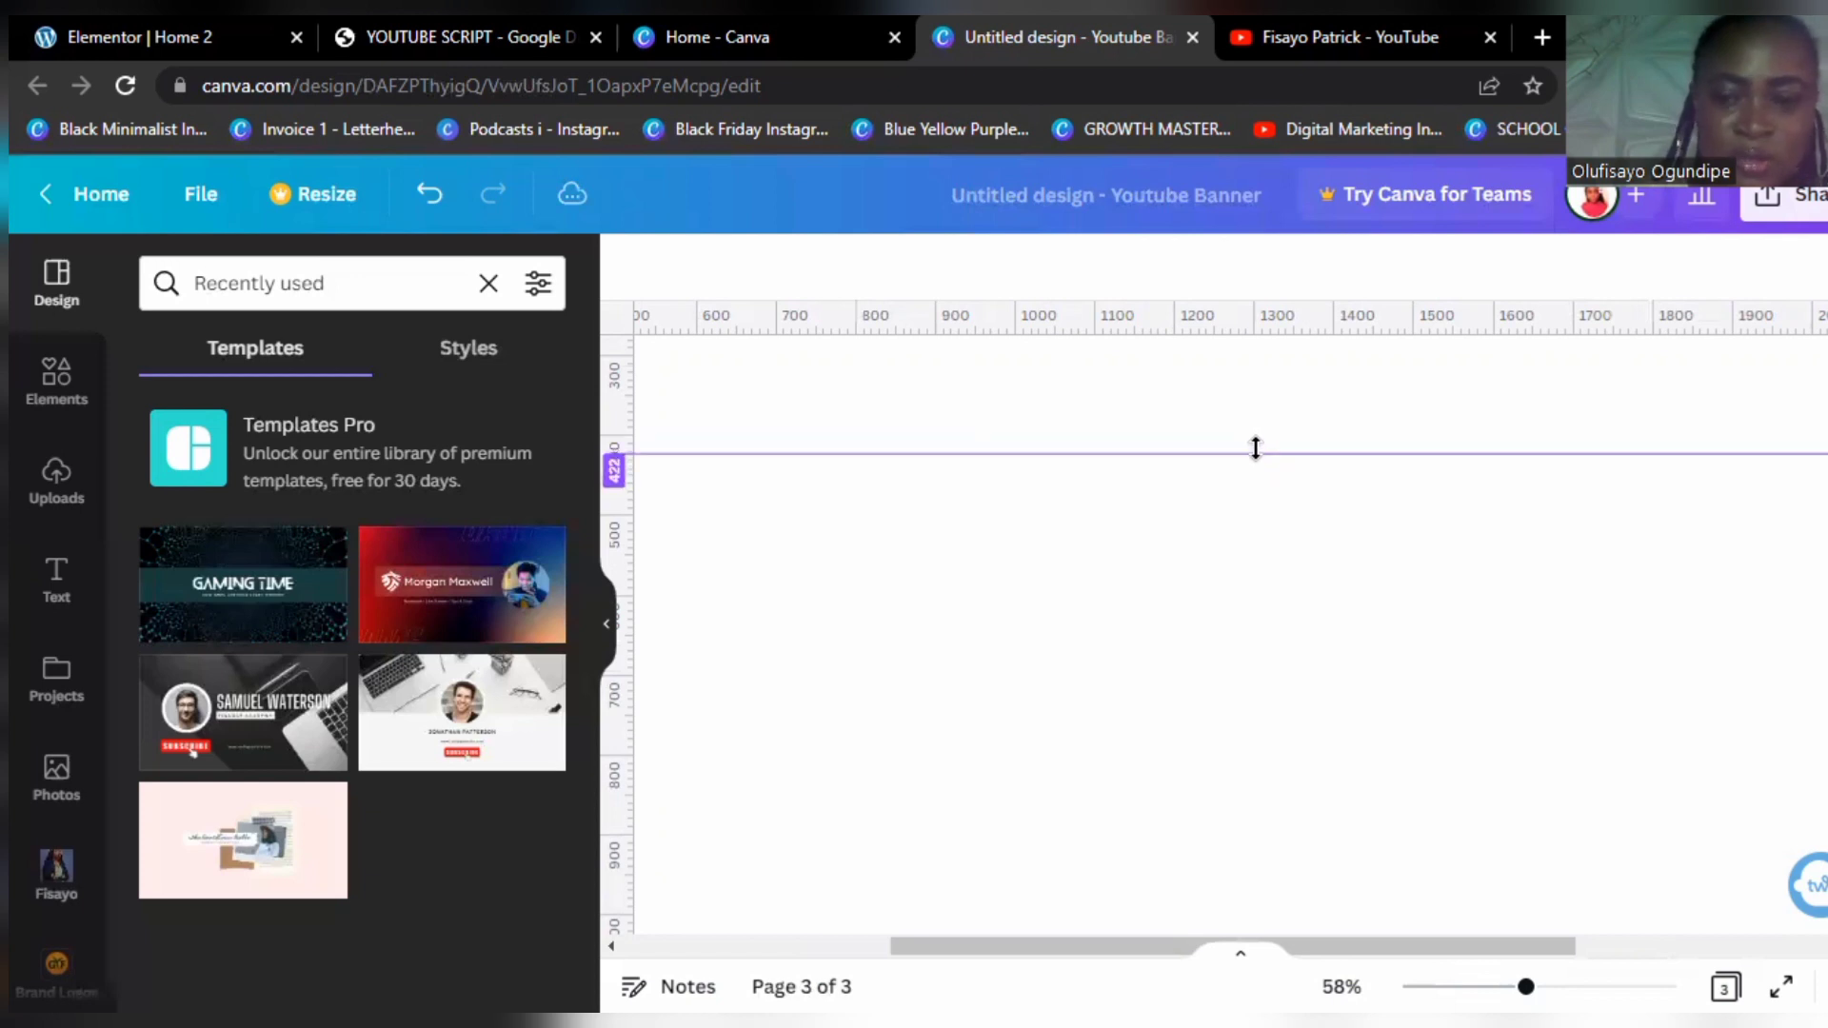
{"action": "left_click_drag", "start_coordinate": [1255, 447], "coordinate": [1256, 451]}
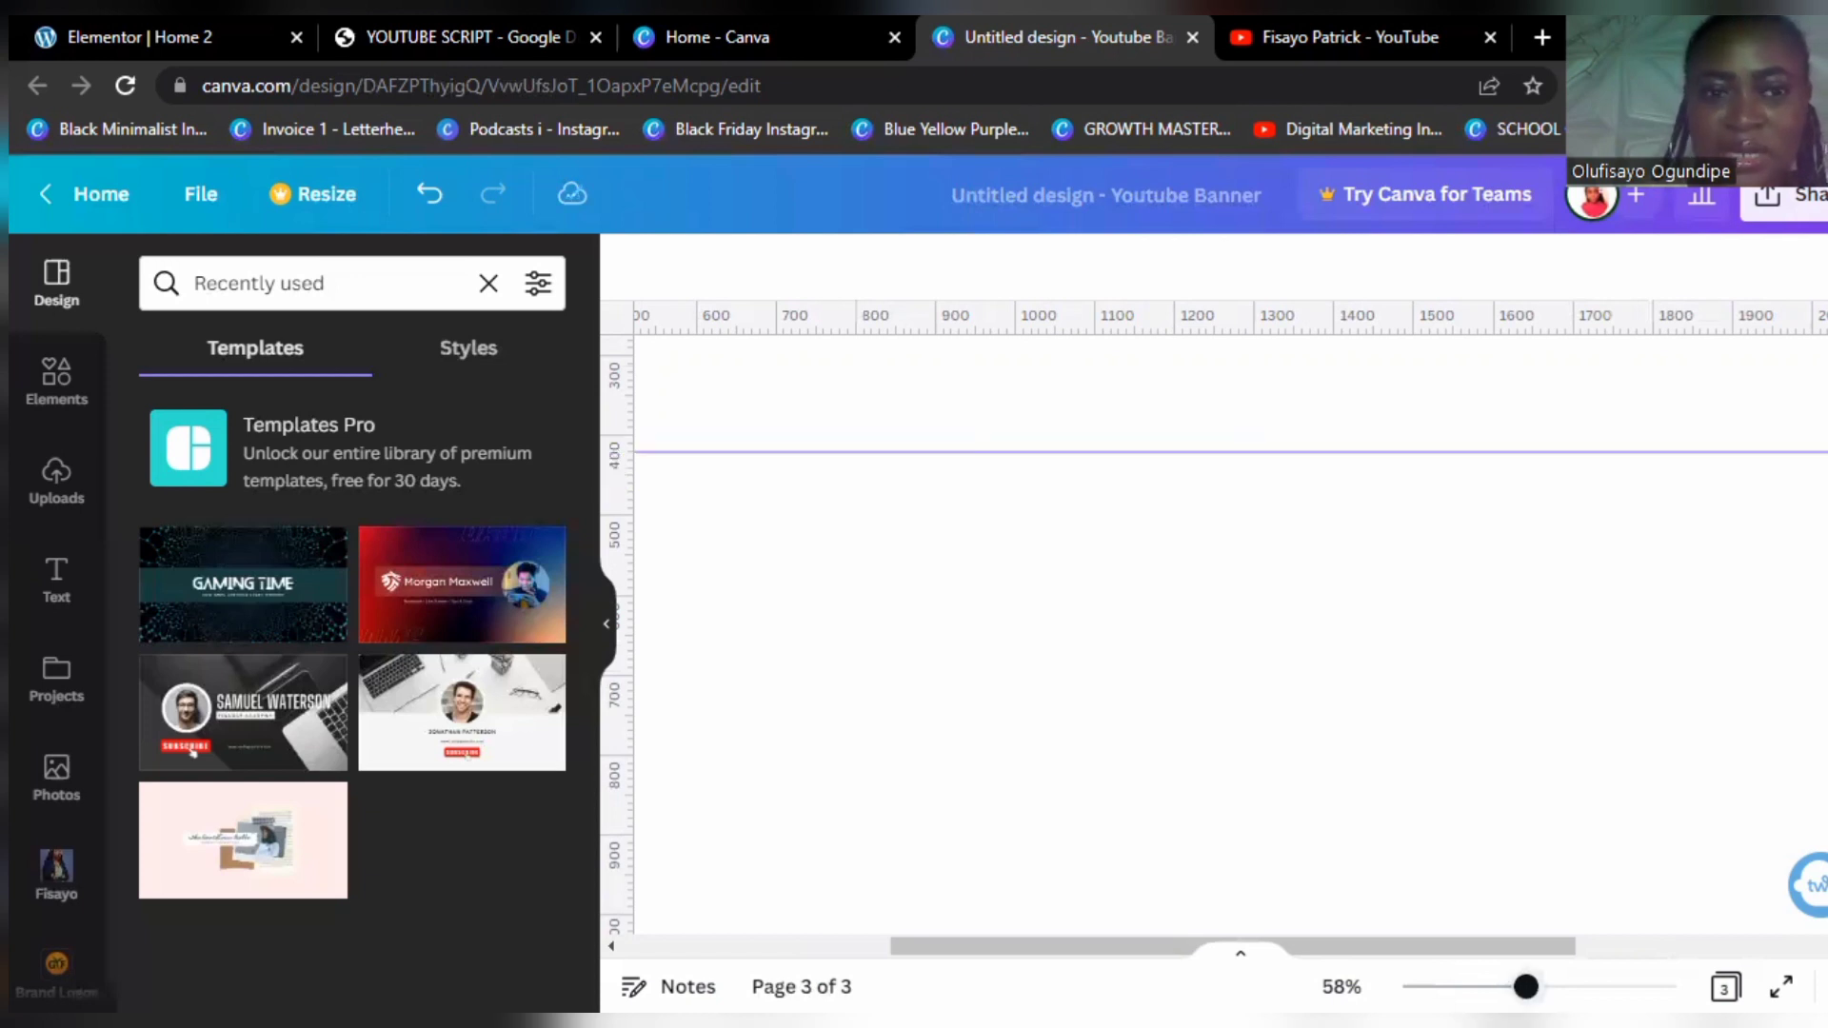
{"action": "left_click_drag", "start_coordinate": [1526, 987], "coordinate": [1549, 987]}
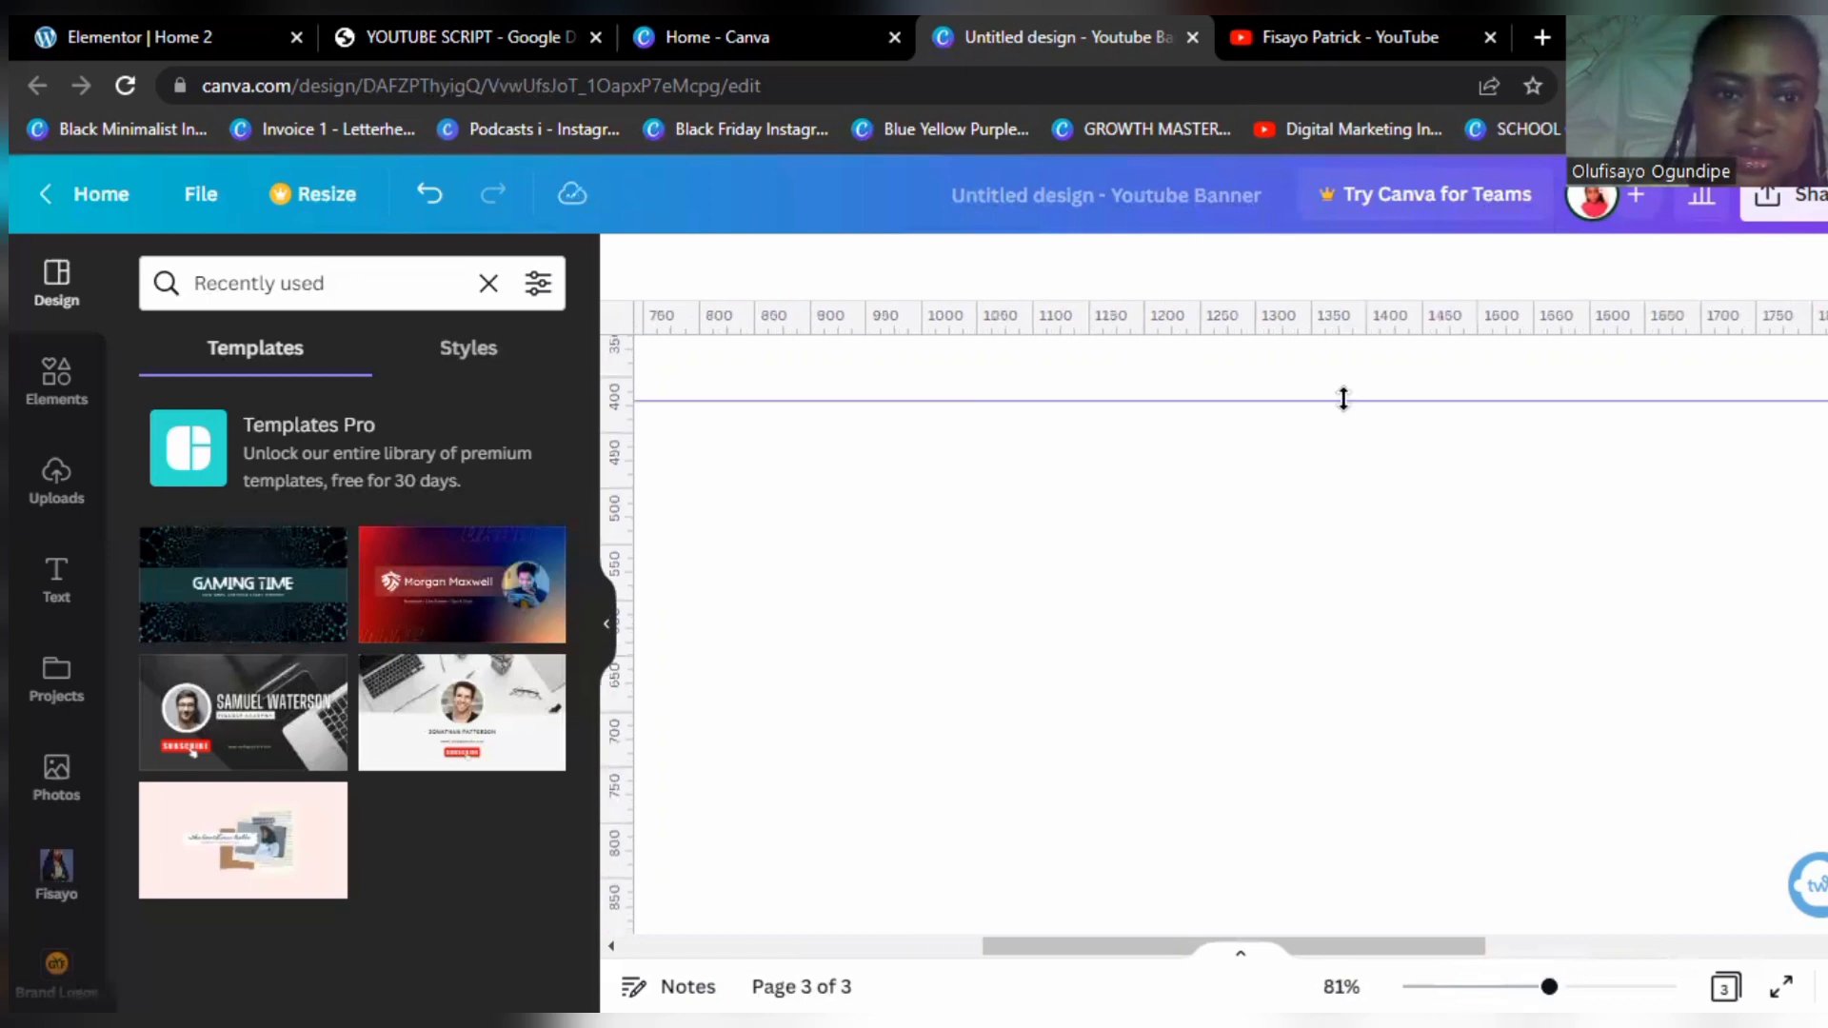
{"action": "left_click_drag", "start_coordinate": [1343, 398], "coordinate": [1343, 402]}
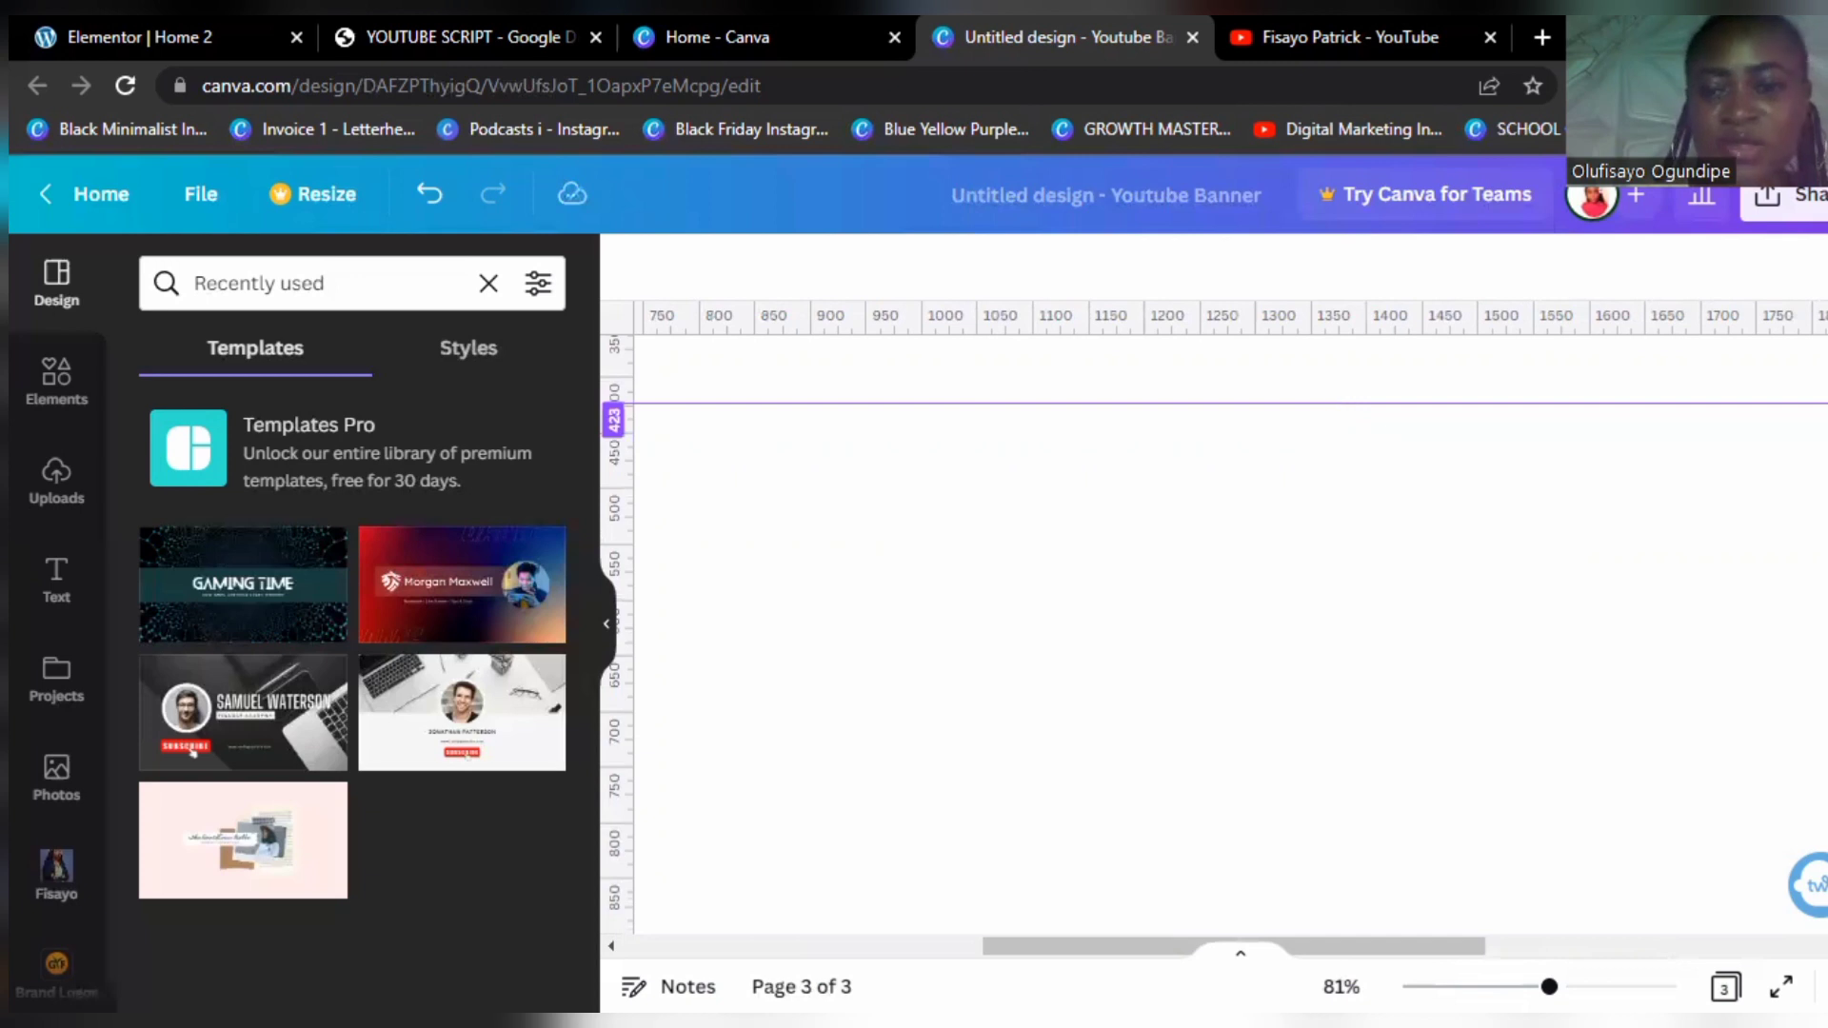
{"action": "left_click_drag", "start_coordinate": [1550, 987], "coordinate": [1453, 987]}
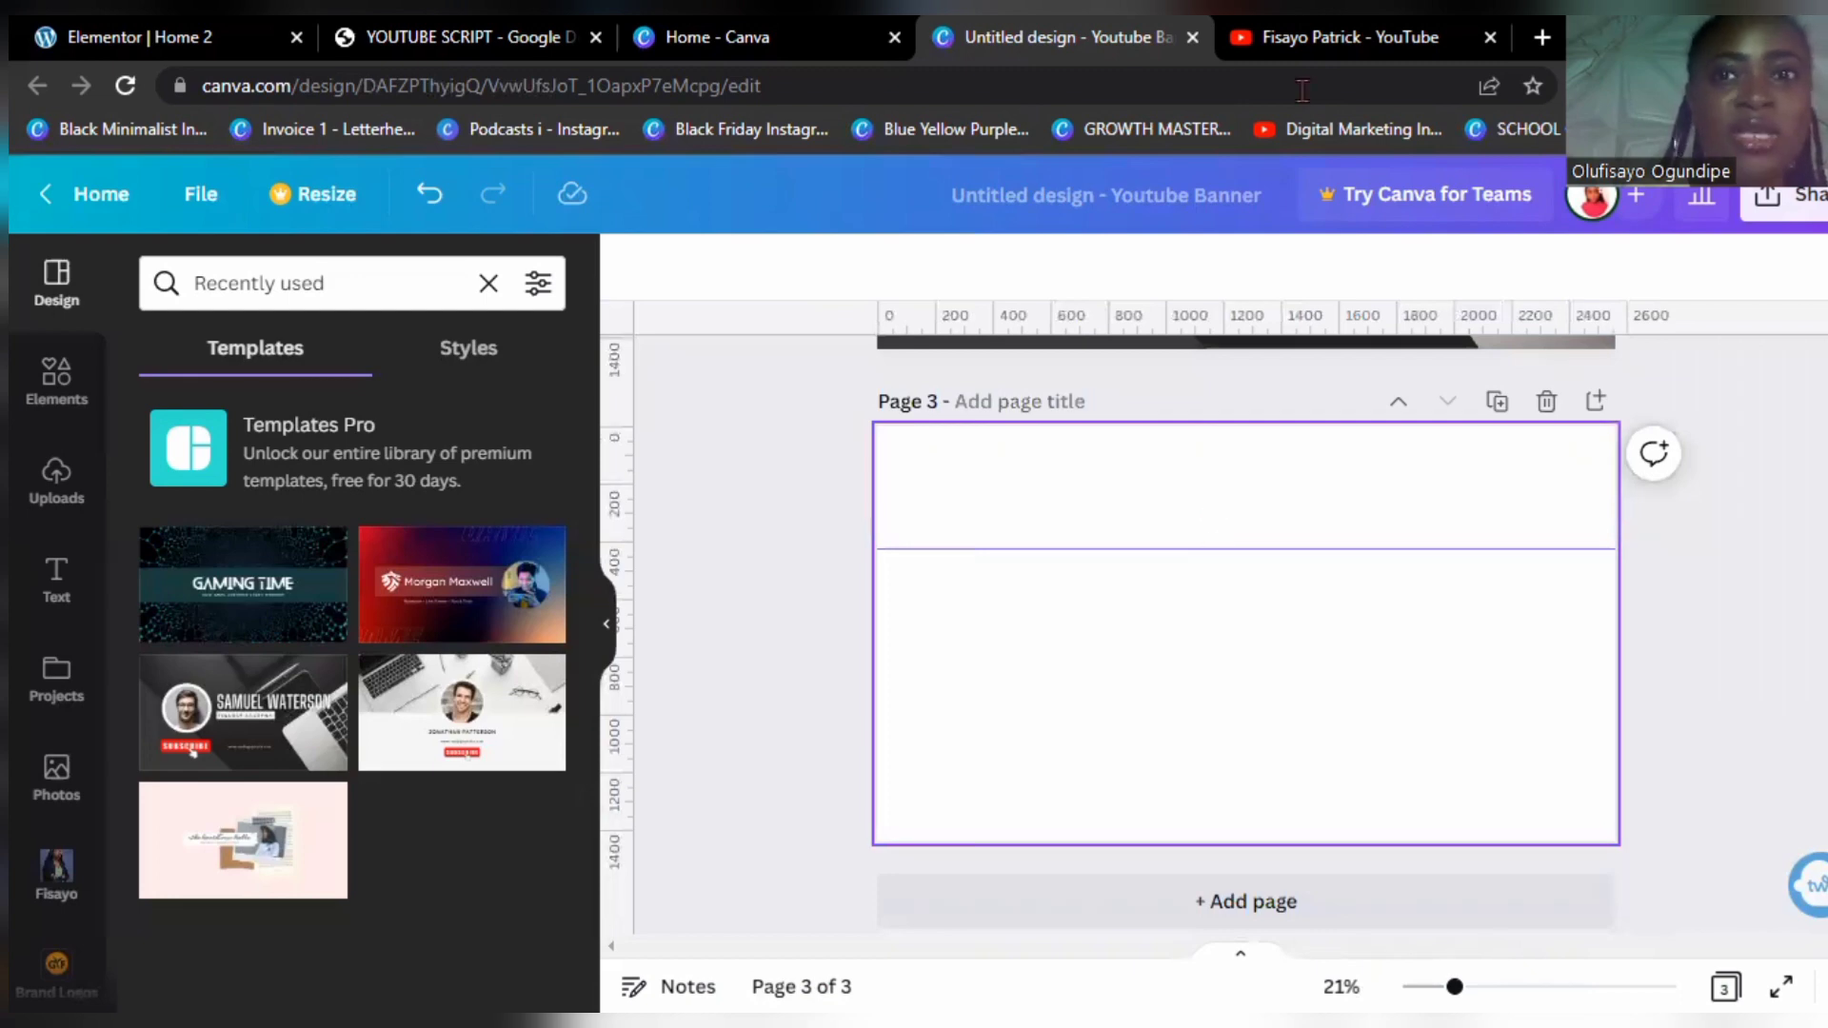
Step: Check the live banner on the YouTube channel page, and return to page 3 of the Canva banner design
{"action": "left_click", "coordinate": [1317, 38]}
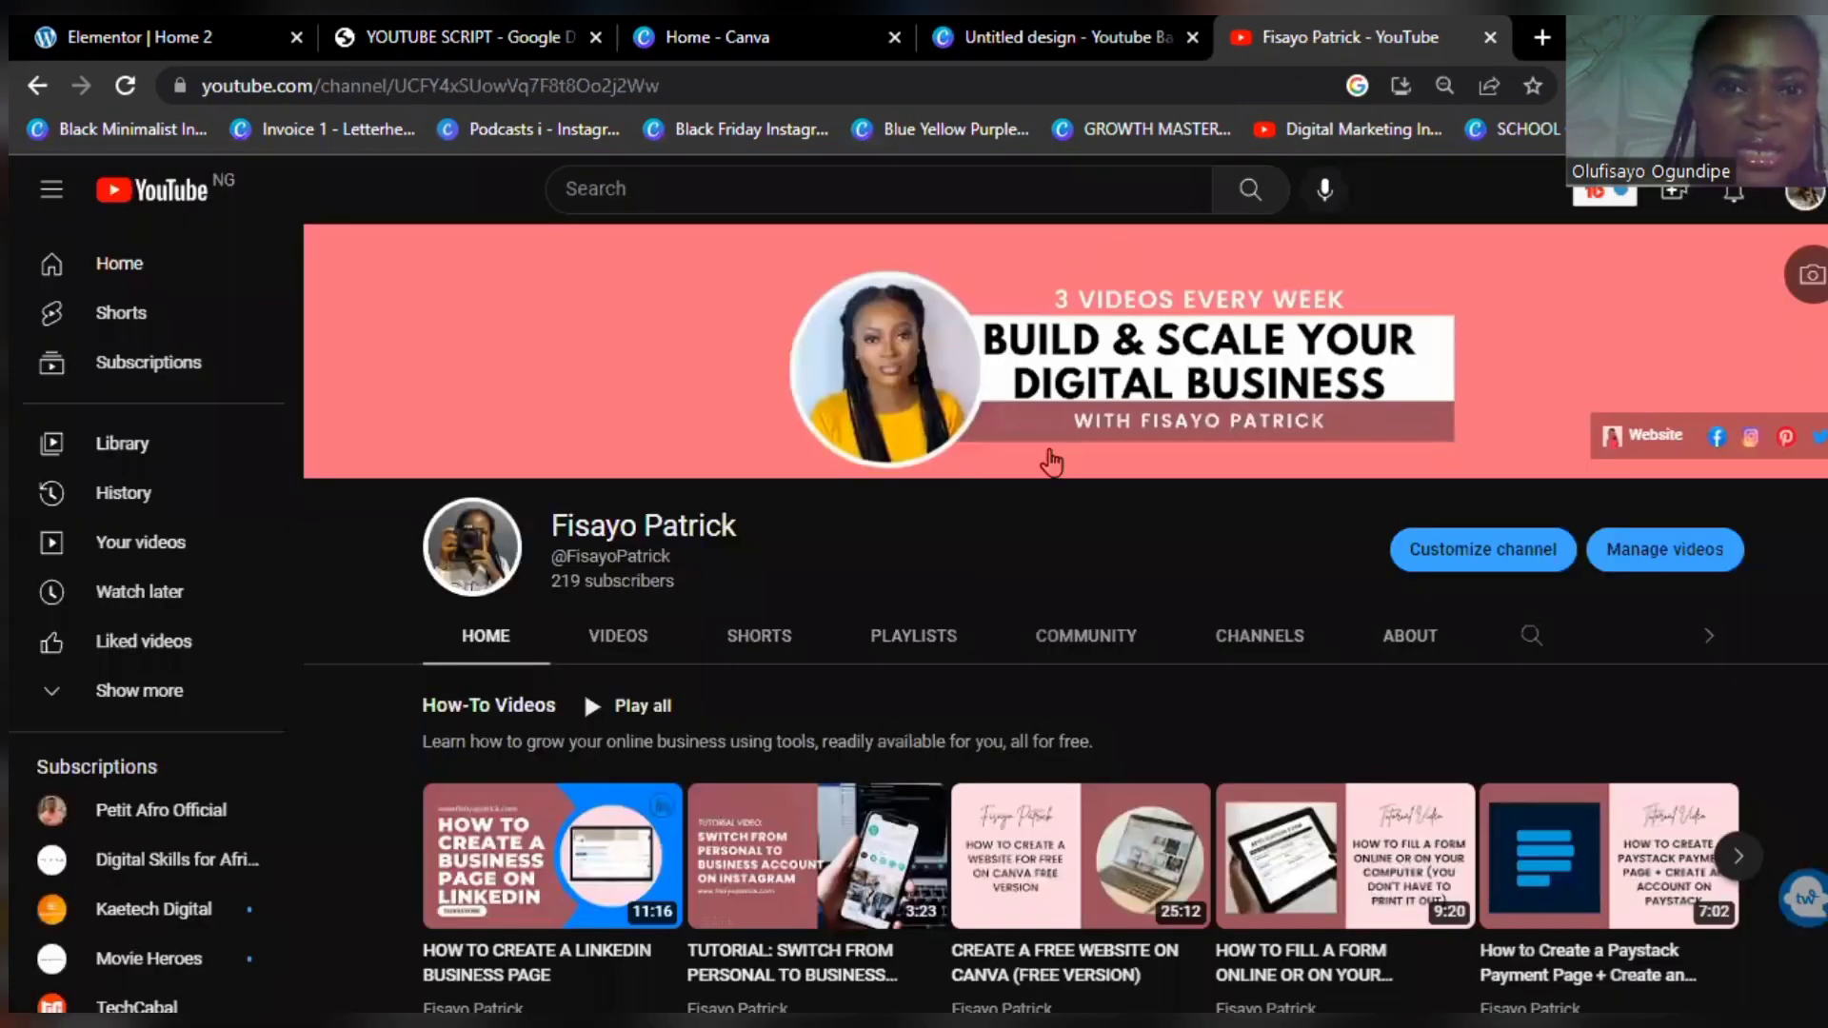
{"action": "left_click", "coordinate": [1121, 55]}
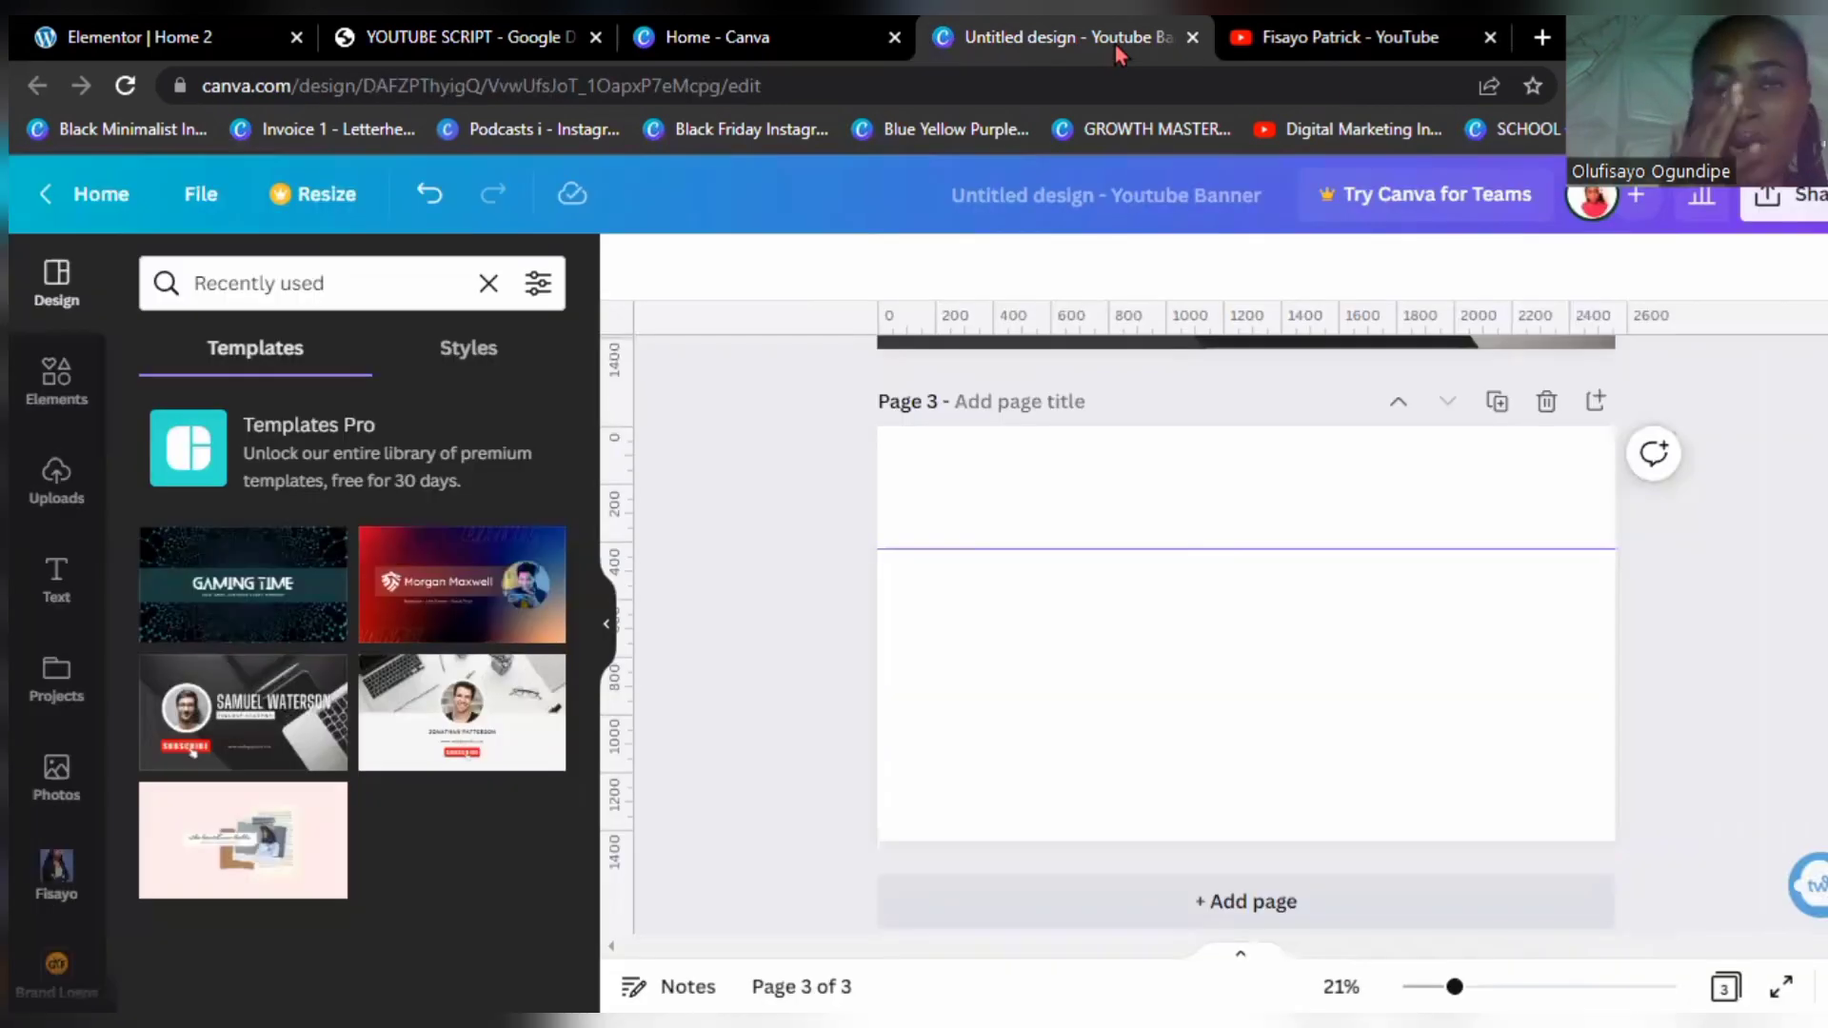
{"action": "left_click", "coordinate": [1159, 726]}
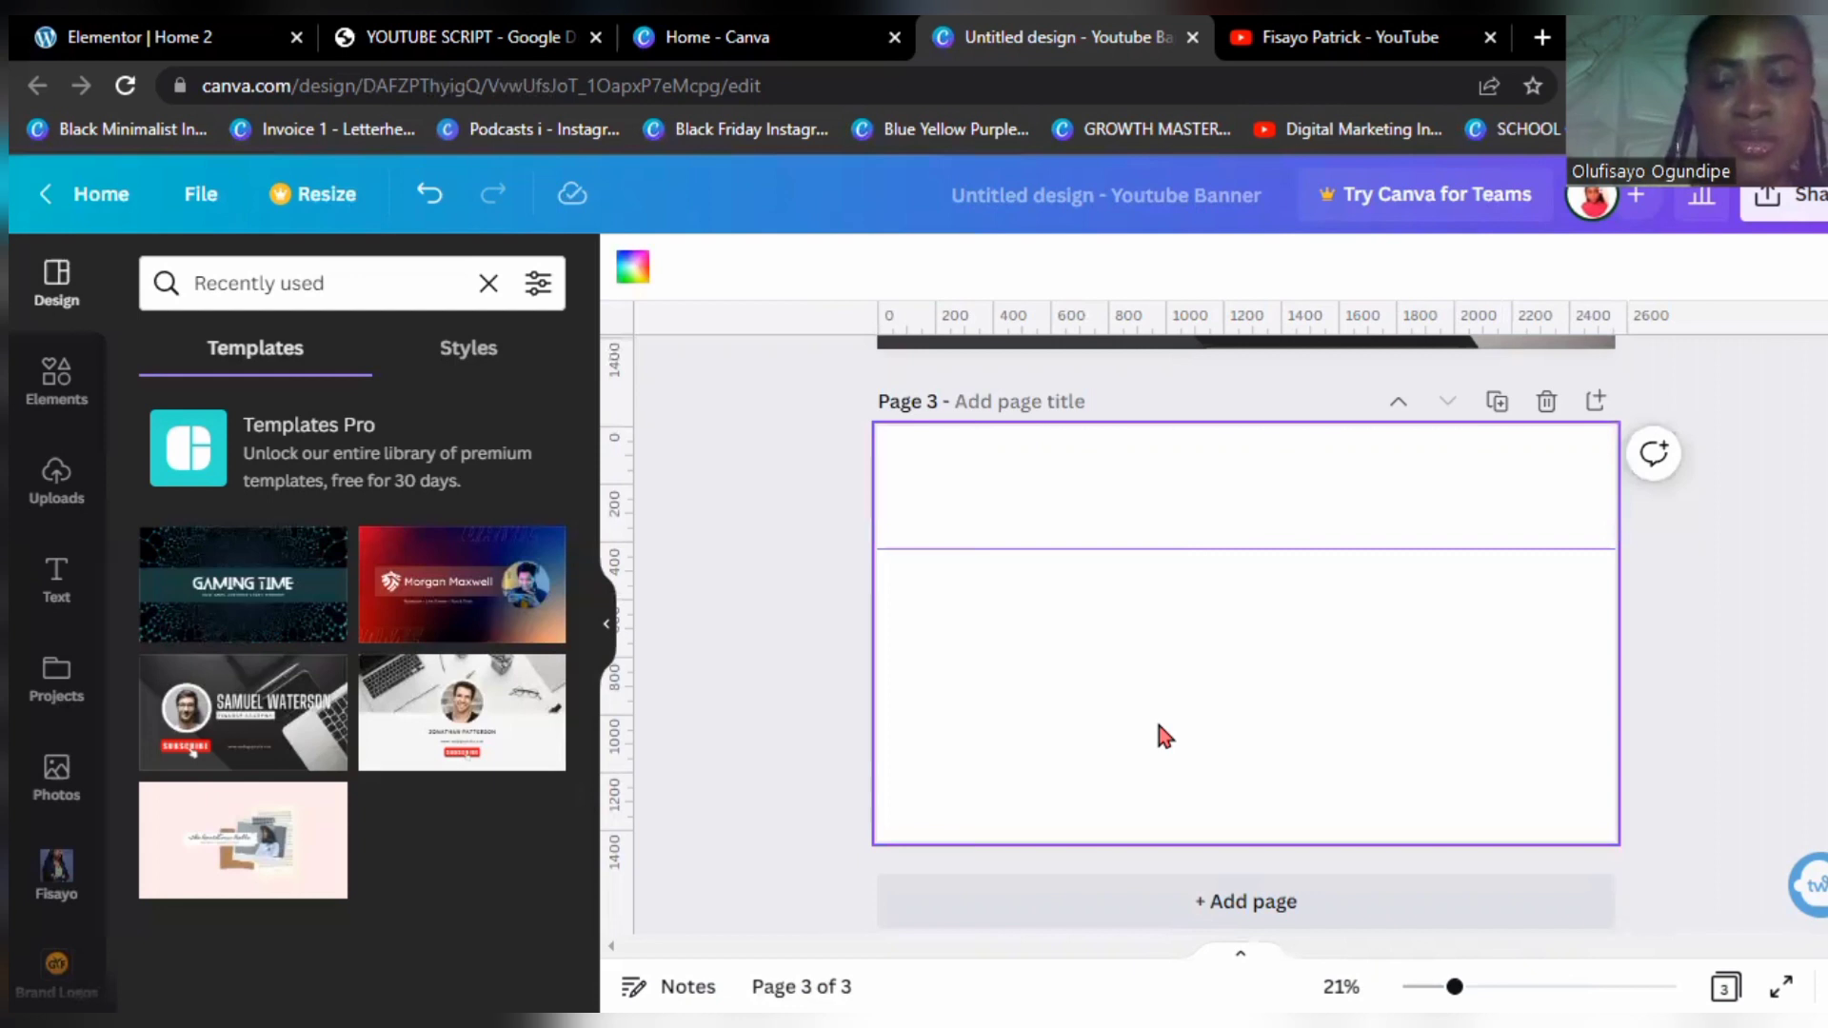
Step: Add a rectangle to page 3 and fit it between the page's top edge and the horizontal guide, 423 px high
{"action": "key", "text": "r"}
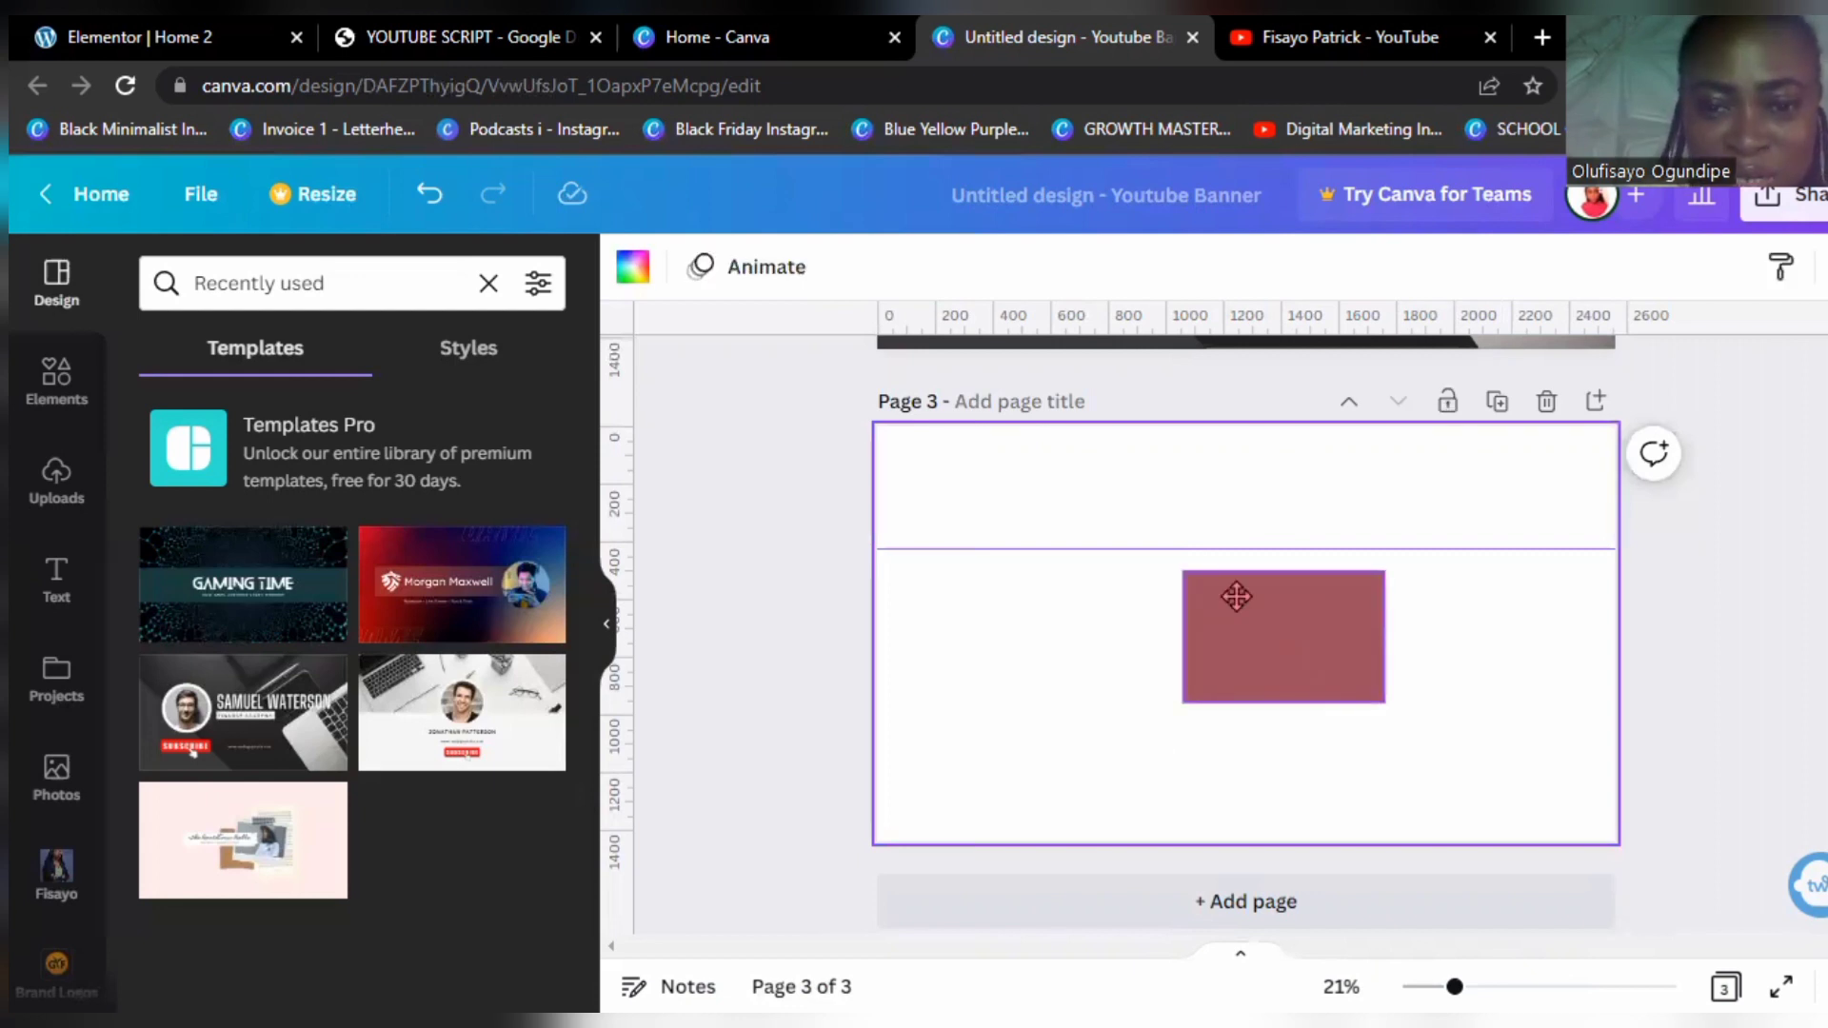
{"action": "mouse_move", "coordinate": [1221, 571]}
{"action": "left_mouse_down"}
{"action": "mouse_move", "coordinate": [1206, 506]}
{"action": "mouse_move", "coordinate": [1184, 504]}
{"action": "mouse_move", "coordinate": [1220, 539]}
{"action": "left_mouse_up"}
{"action": "left_click", "coordinate": [1219, 549]}
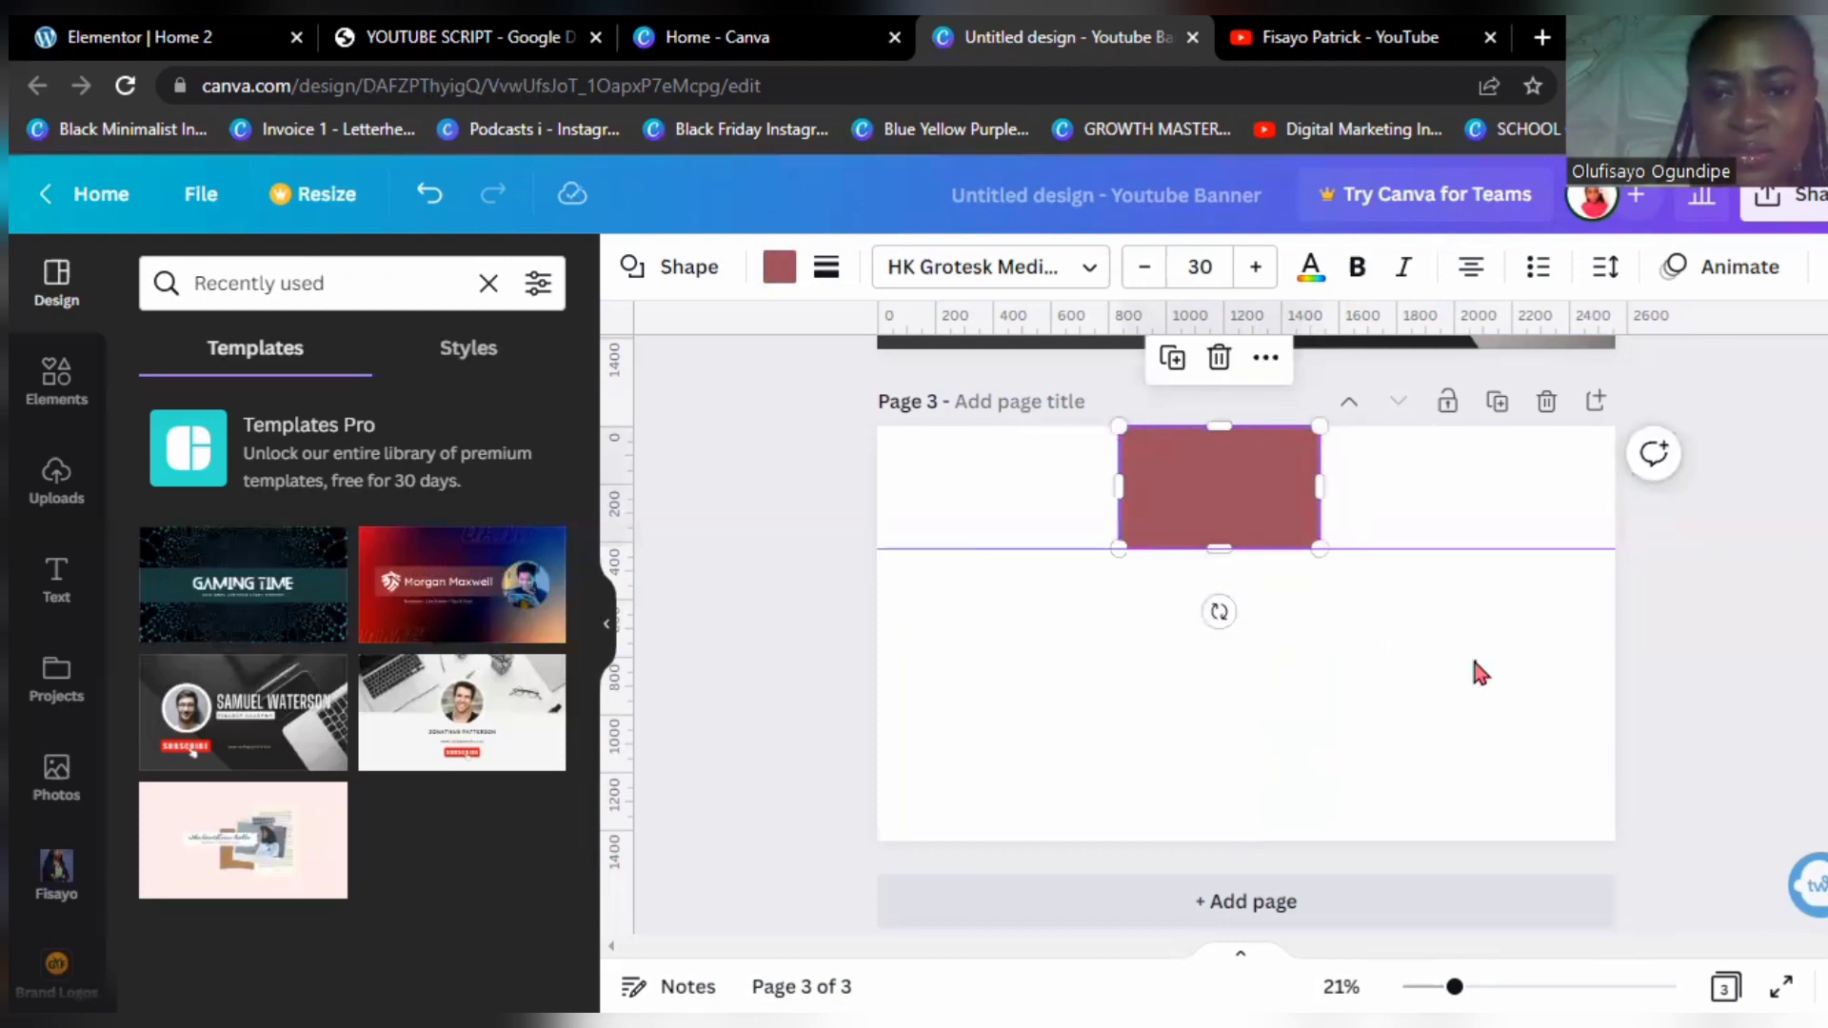
{"action": "left_click", "coordinate": [1696, 531]}
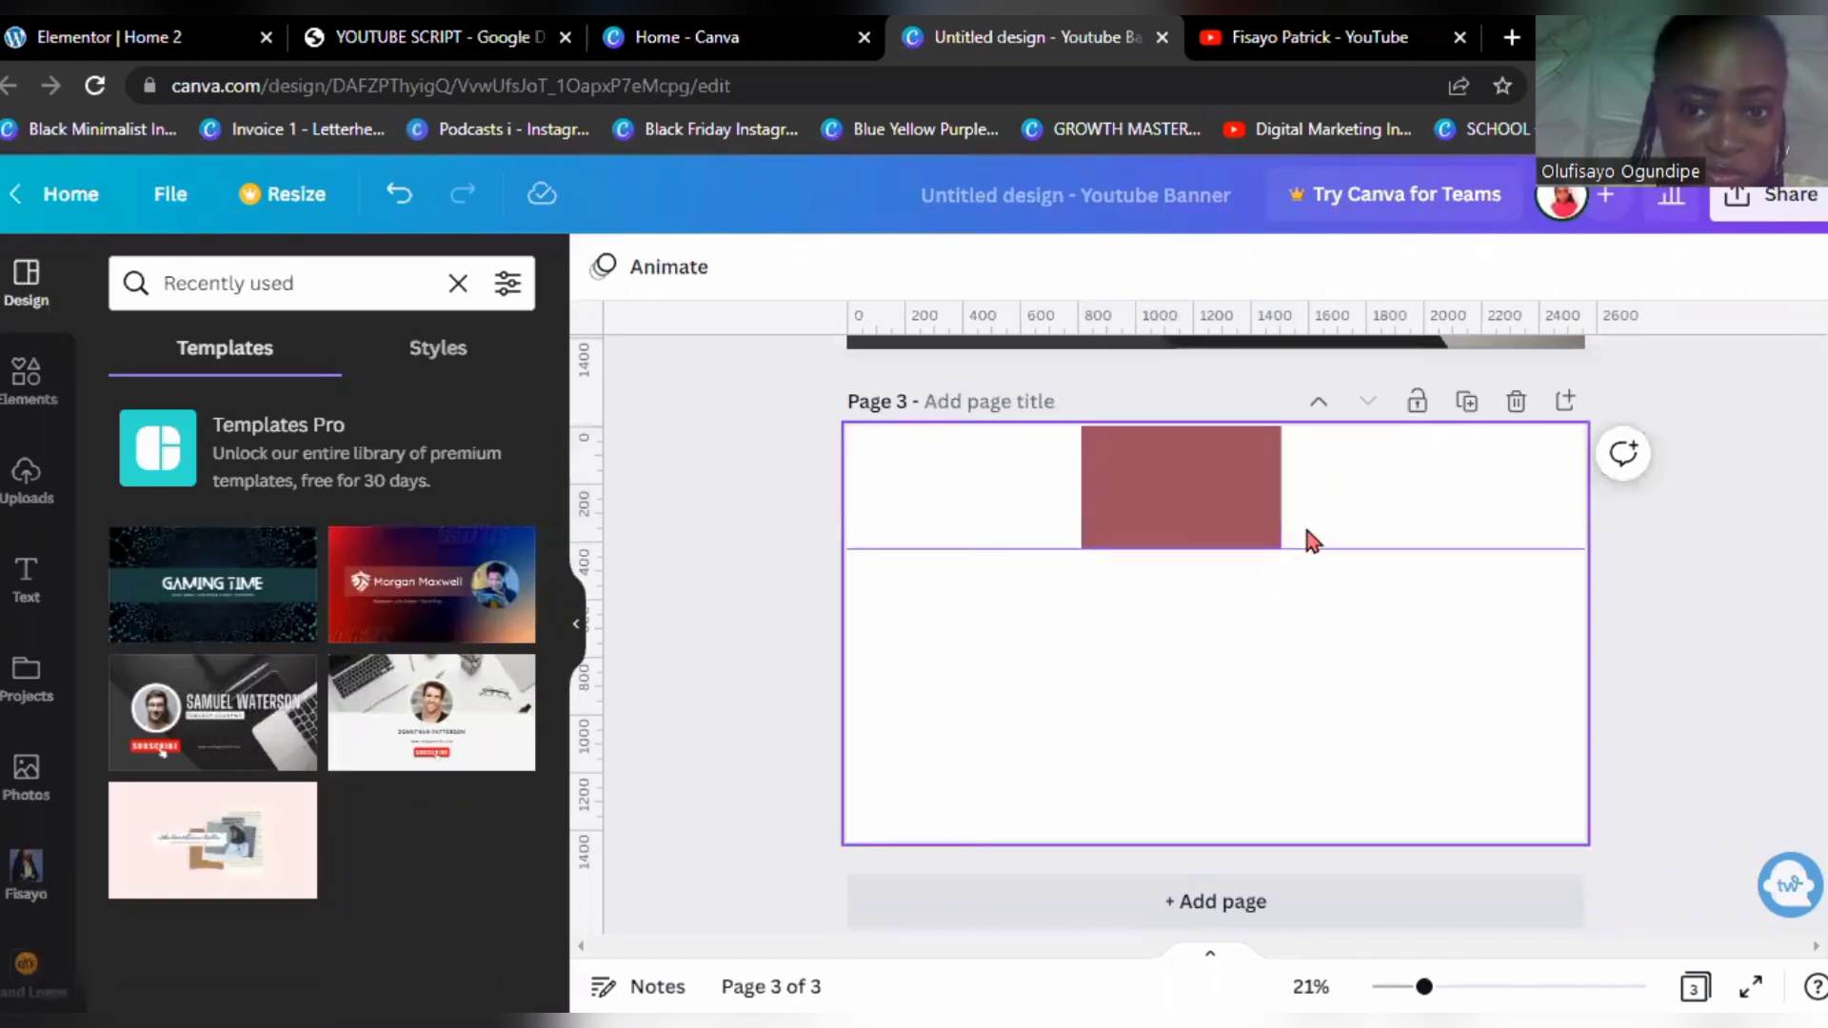
Step: Align the rectangle vertically to the middle of page 3
{"action": "left_click", "coordinate": [1178, 487]}
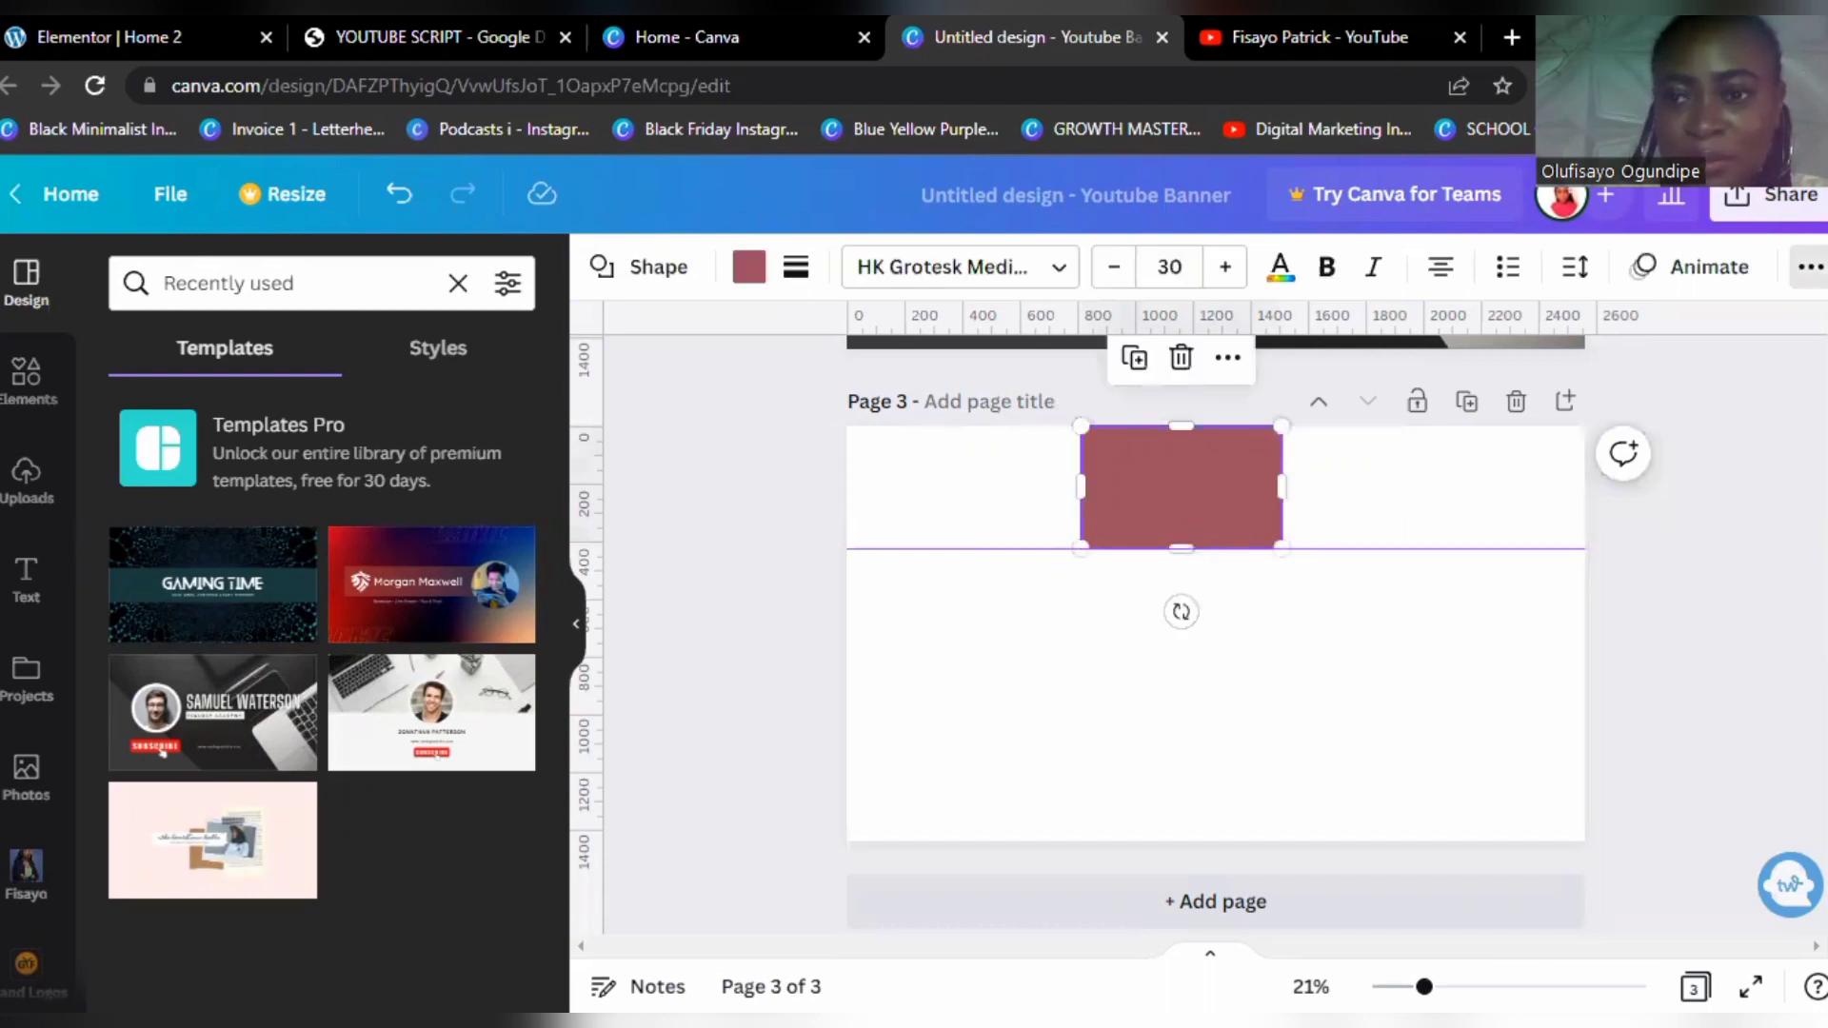
{"action": "left_click", "coordinate": [1809, 267]}
{"action": "left_click", "coordinate": [1540, 335]}
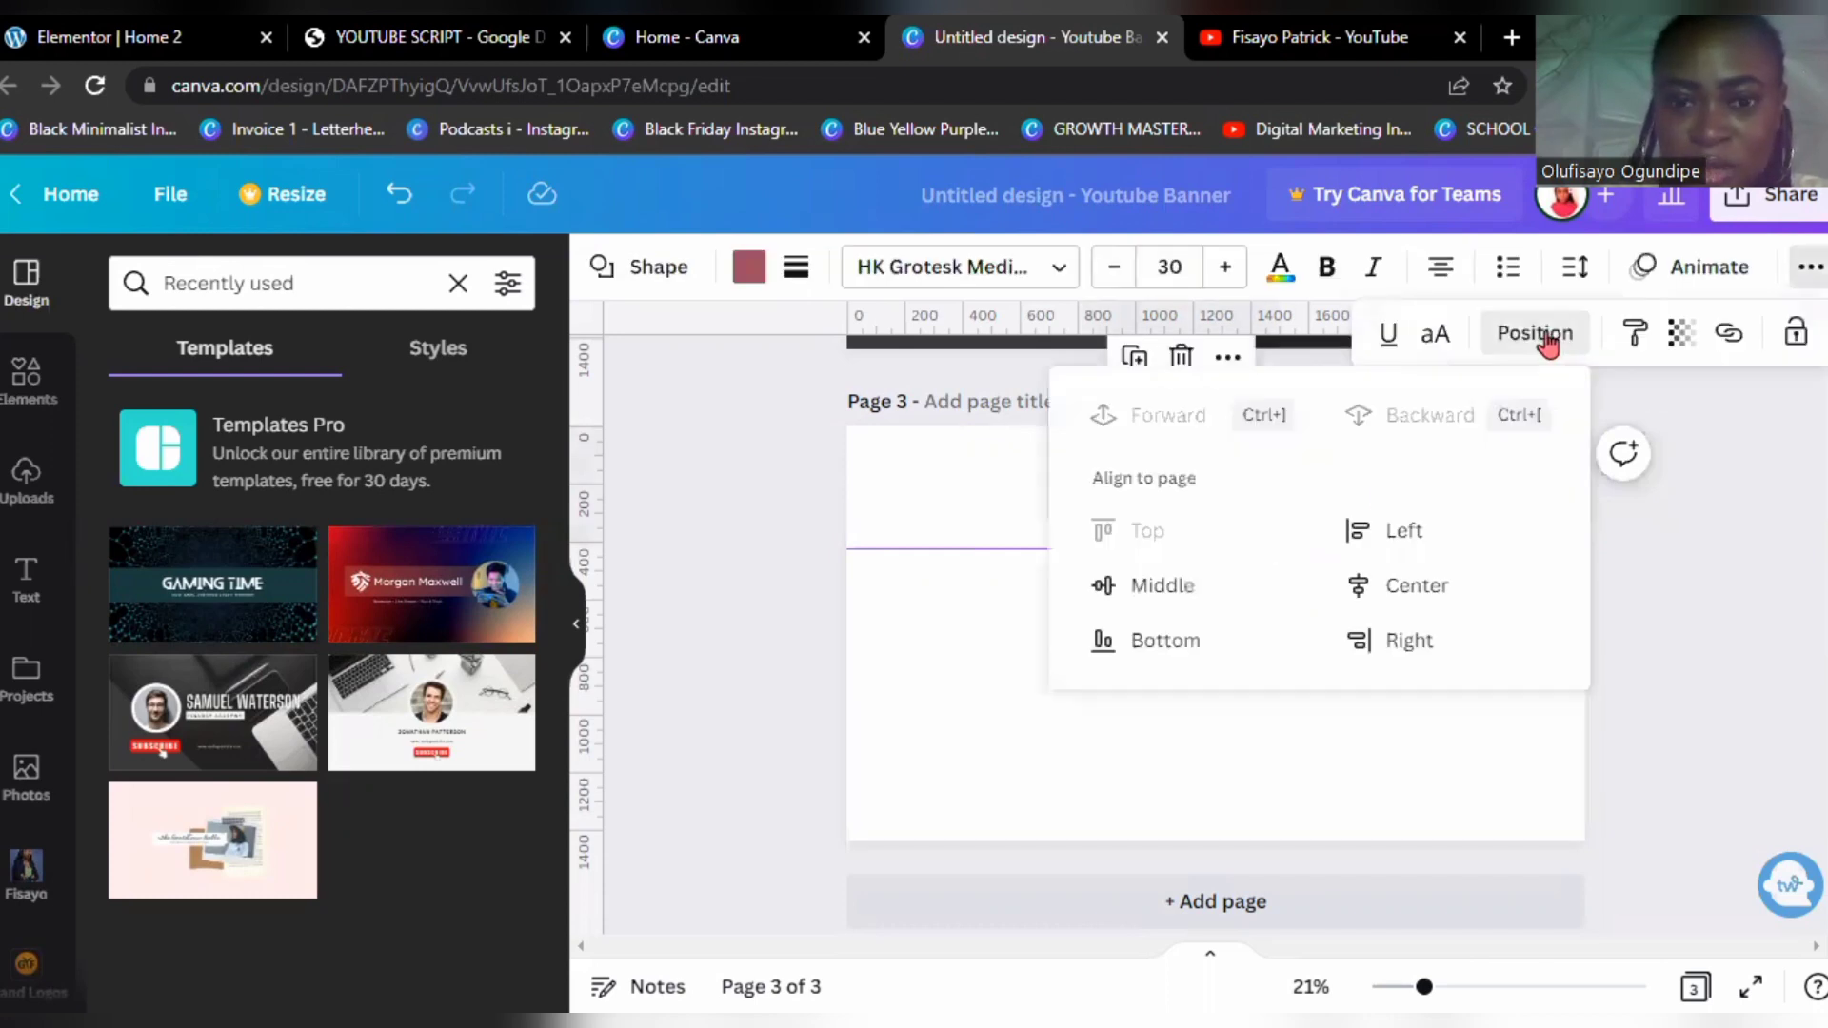
{"action": "left_click", "coordinate": [1168, 587]}
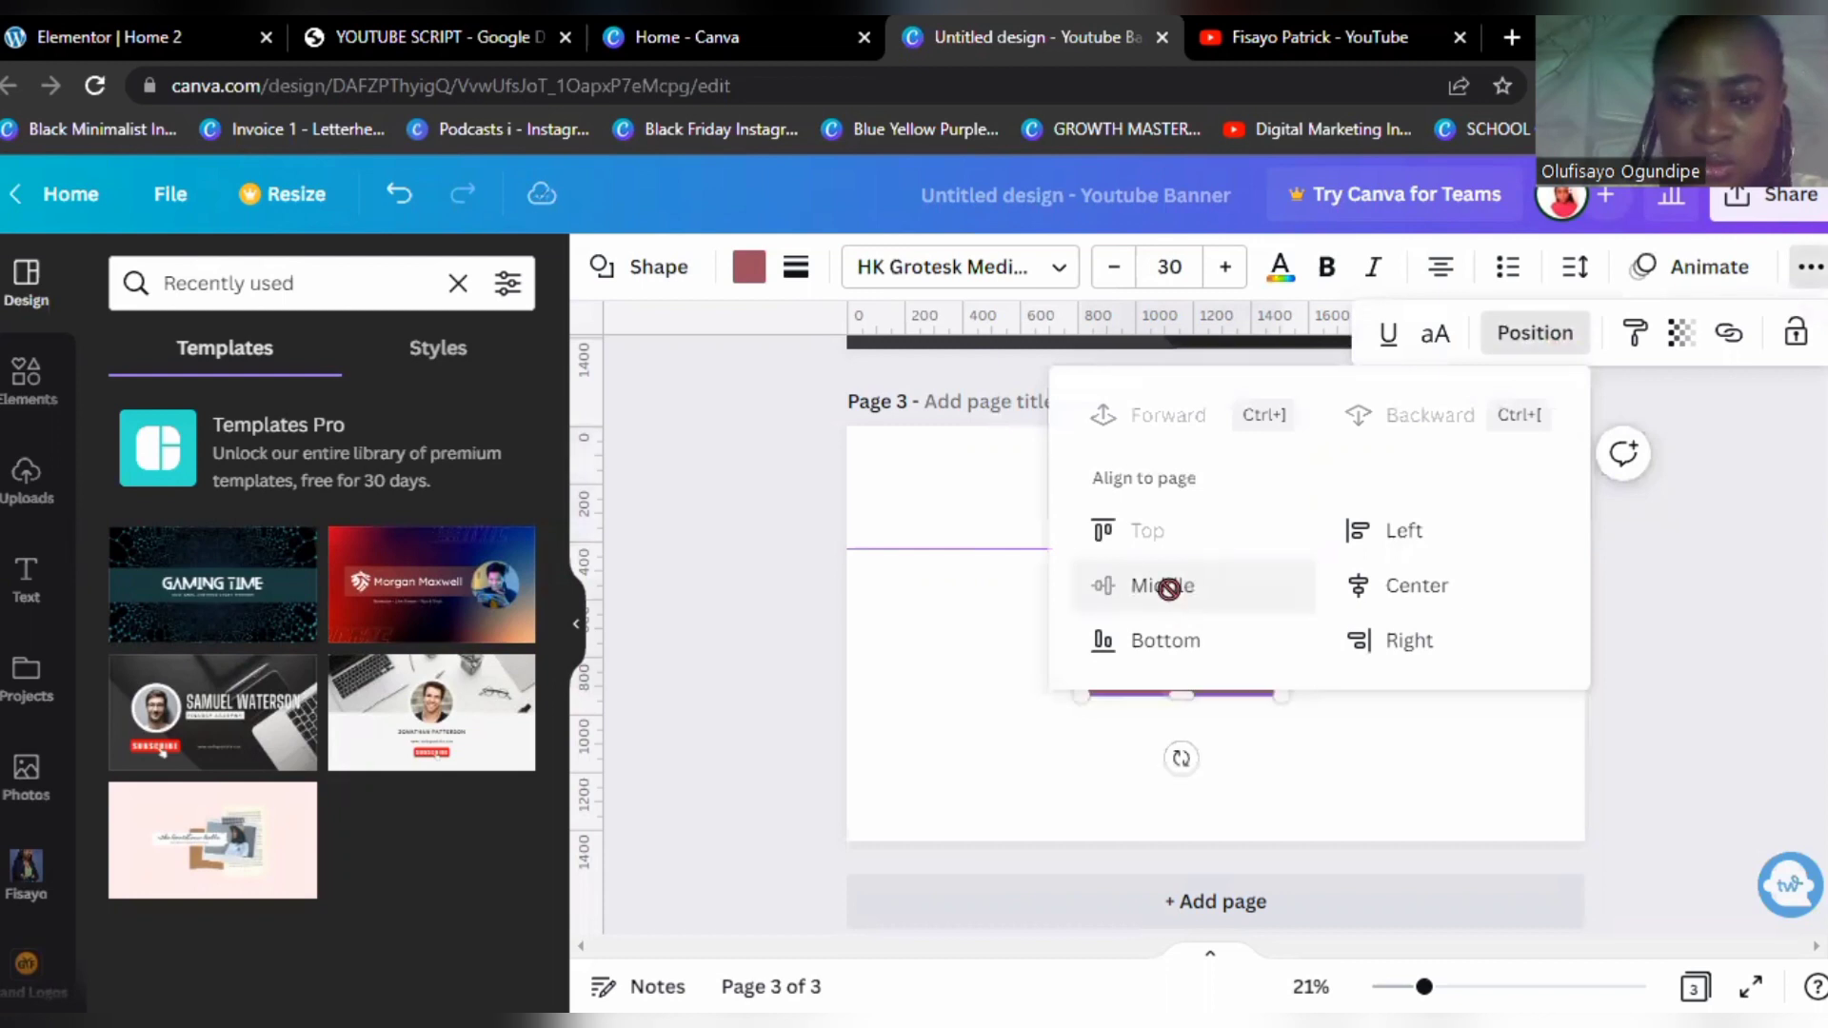
{"action": "left_click", "coordinate": [1407, 773]}
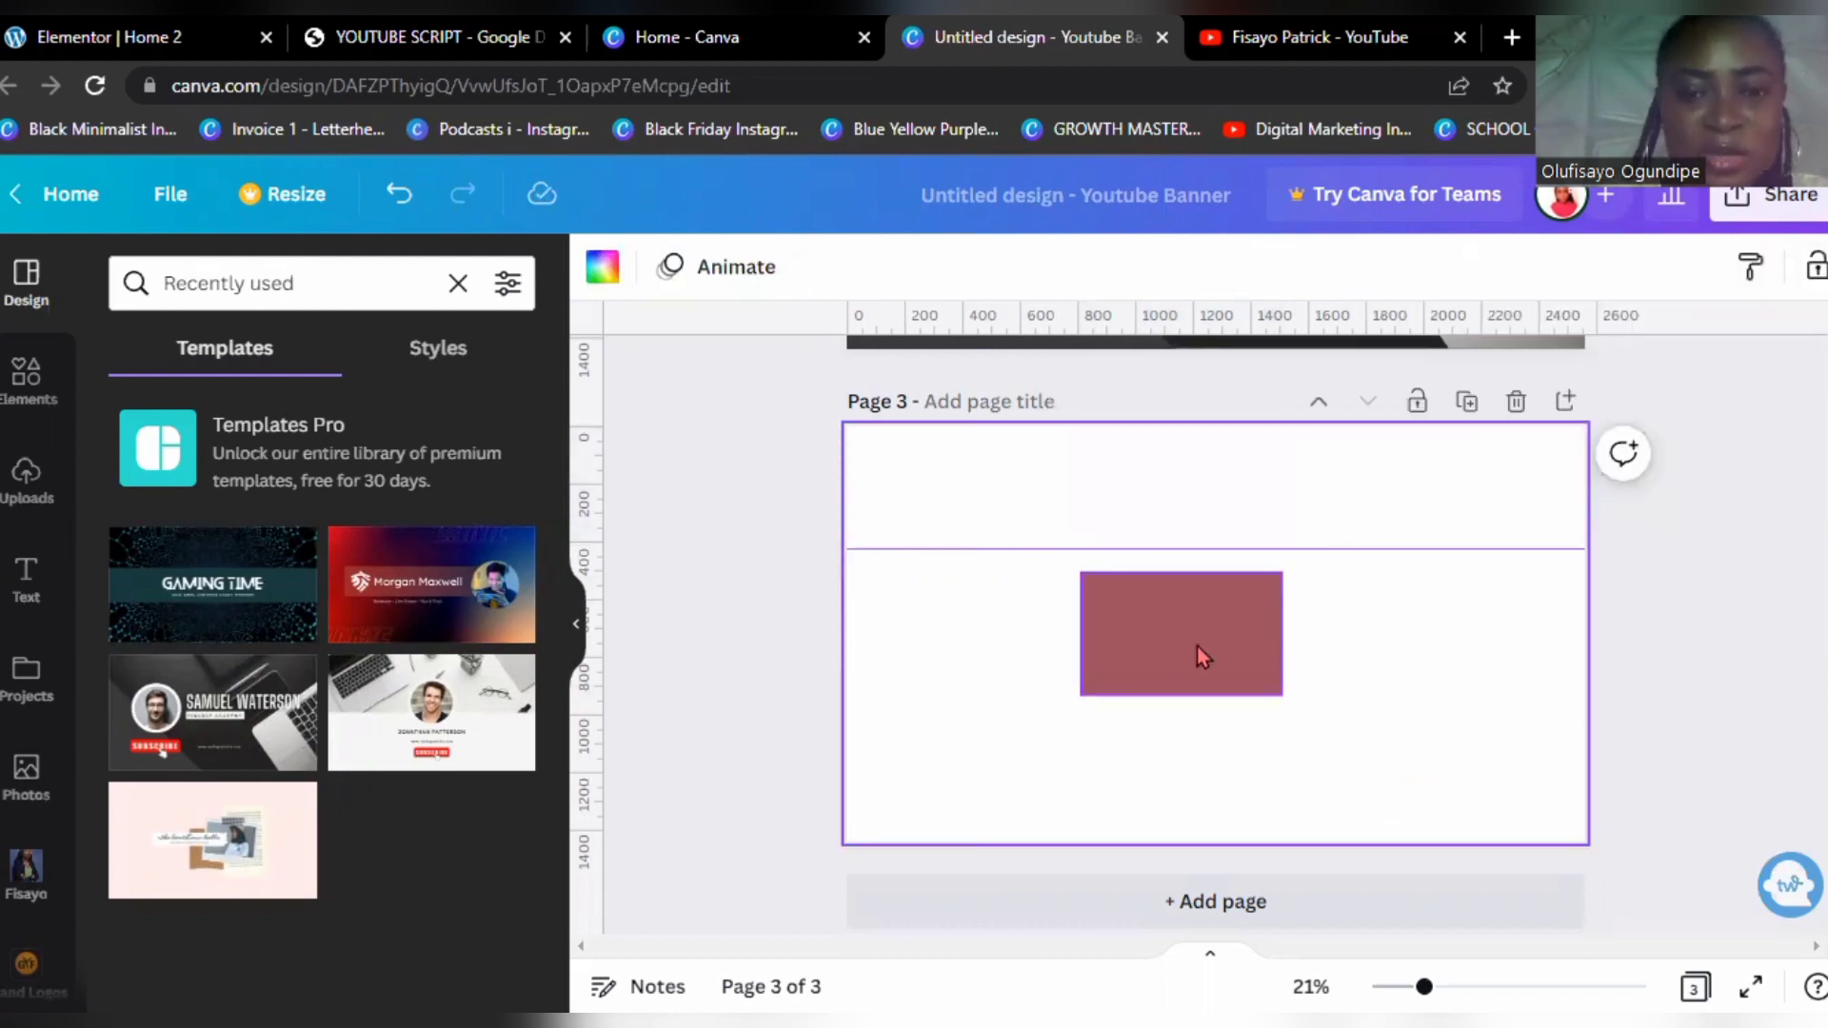
Step: Move the rectangle horizontally to the center of page 3, keeping it in the vertical middle
{"action": "mouse_move", "coordinate": [1201, 642]}
{"action": "left_mouse_down"}
{"action": "mouse_move", "coordinate": [1185, 641]}
{"action": "mouse_move", "coordinate": [1208, 641]}
{"action": "left_mouse_up"}
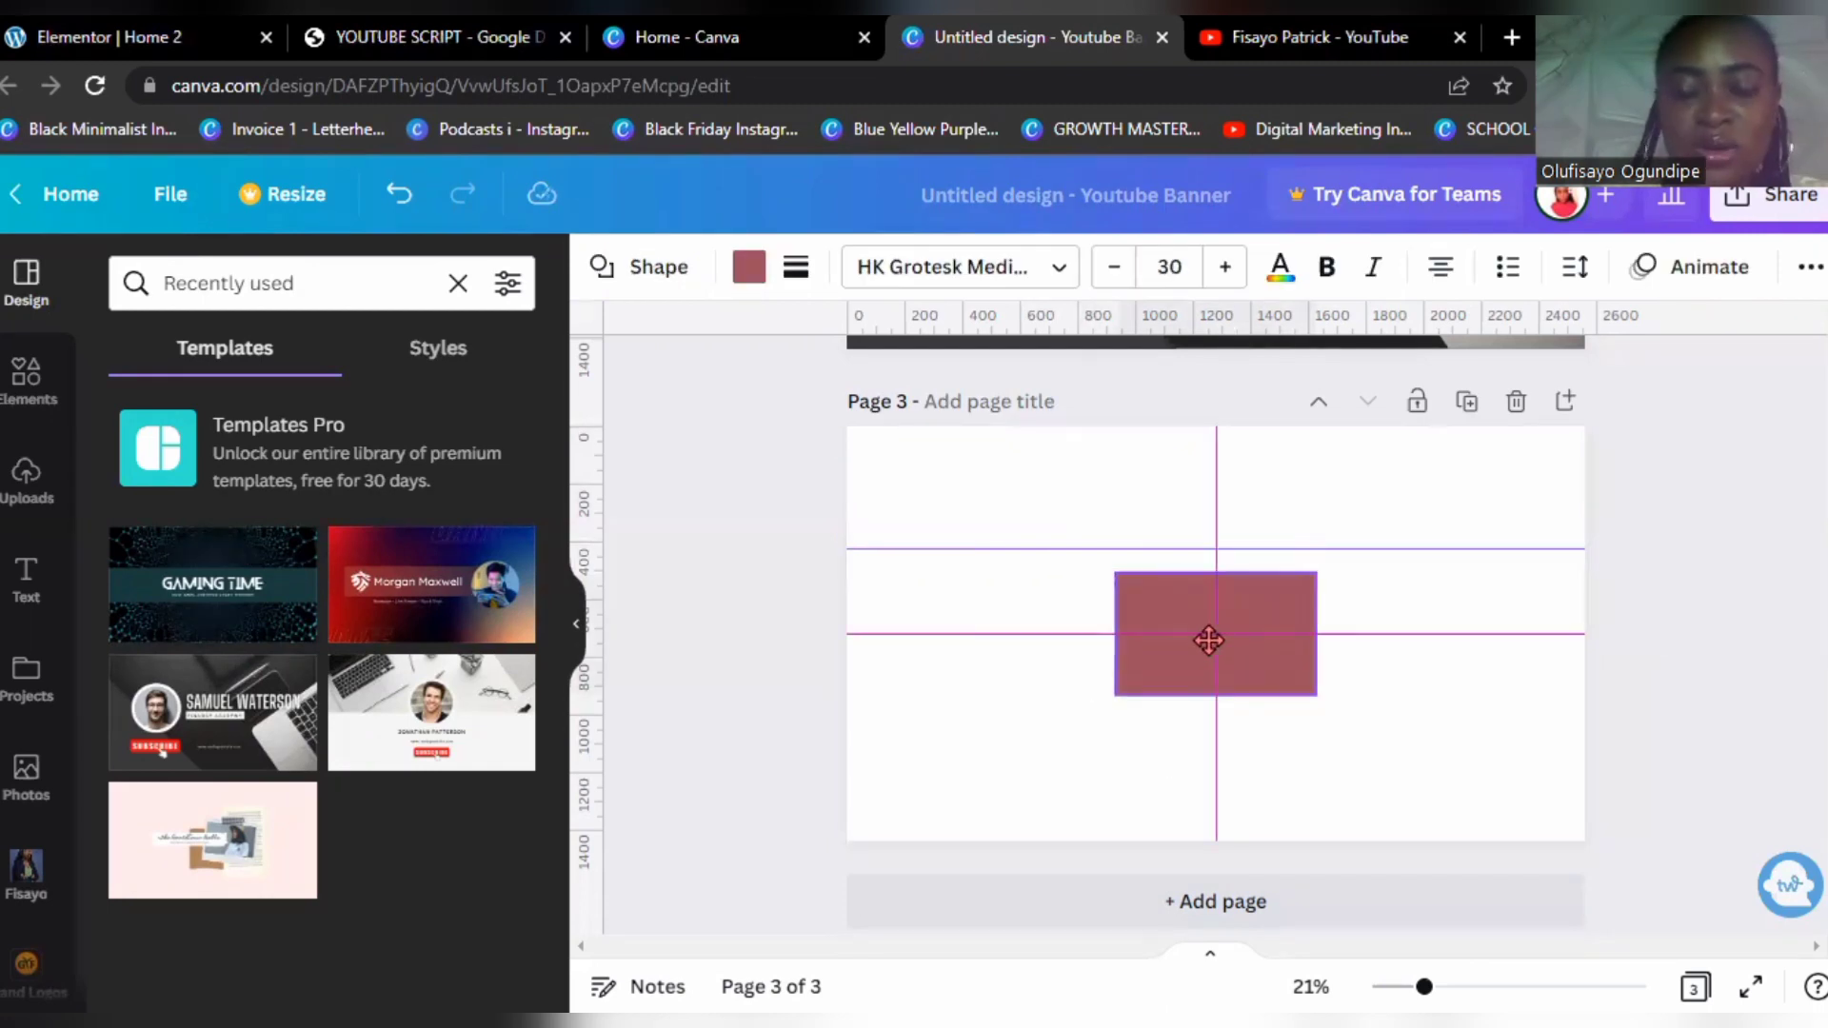
{"action": "left_click", "coordinate": [1392, 736]}
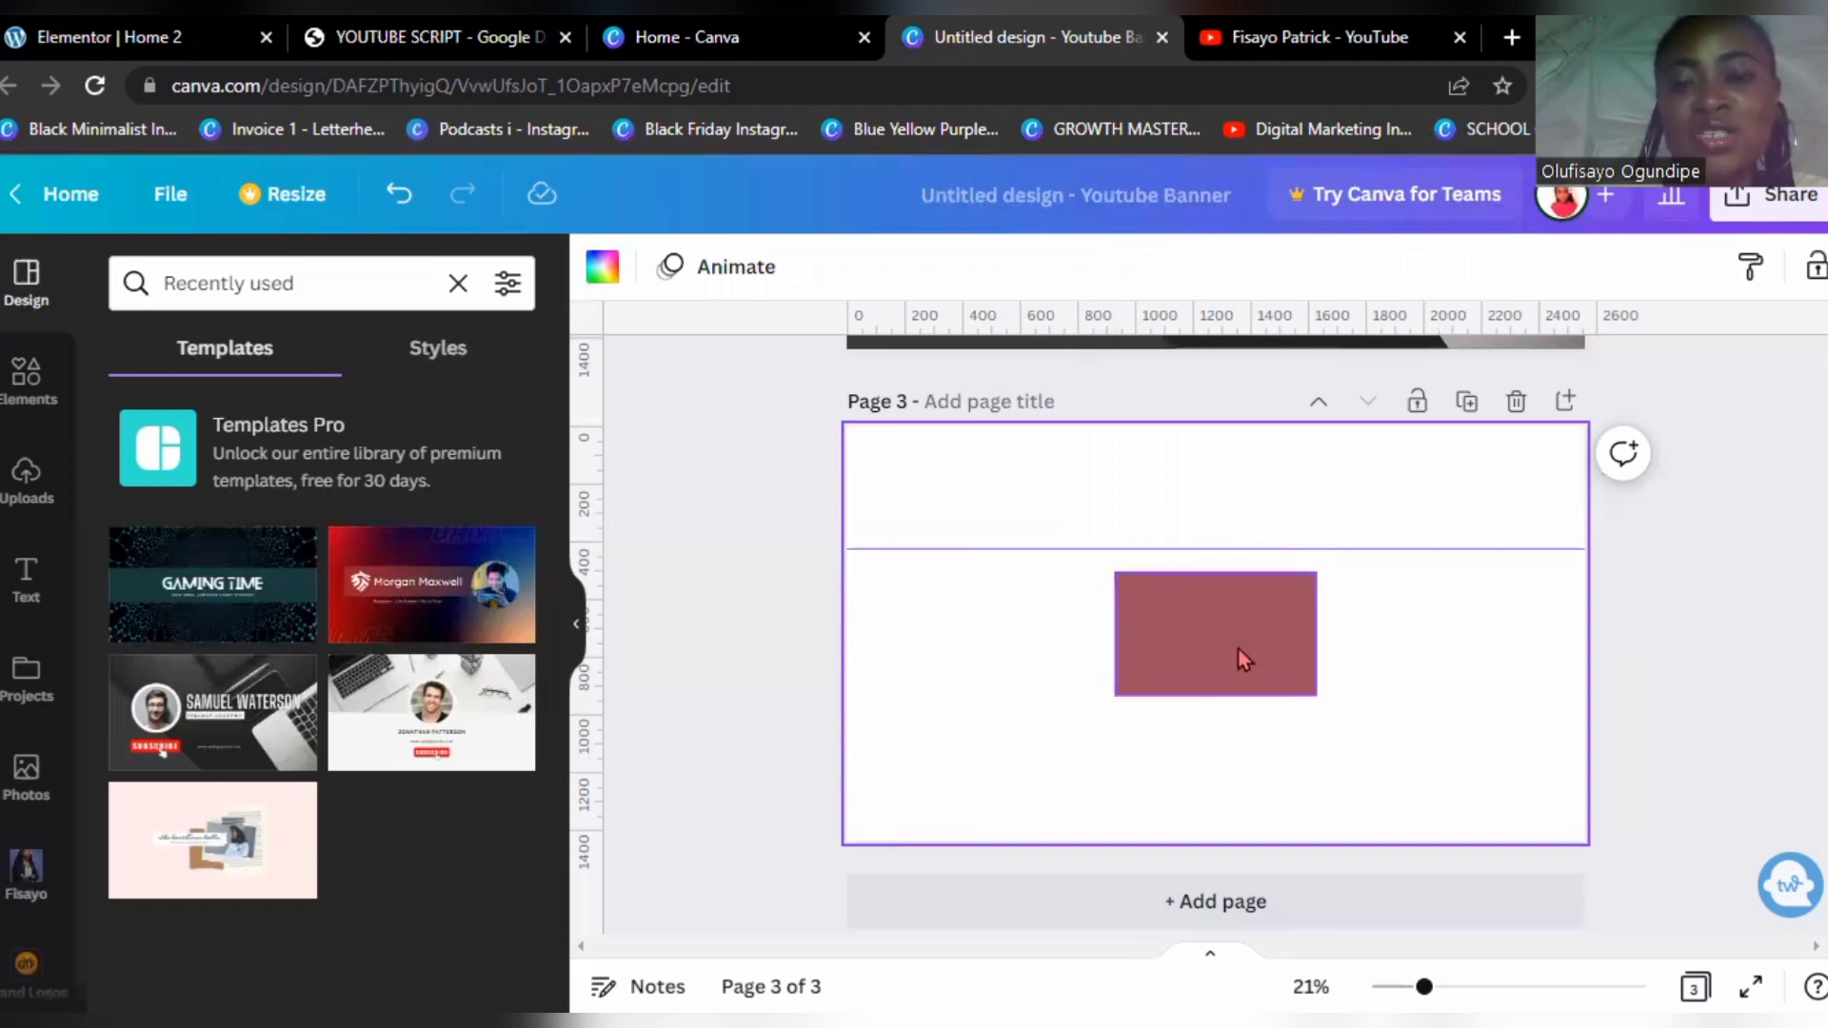
{"action": "left_click_drag", "start_coordinate": [1212, 624], "coordinate": [1229, 625]}
Step: Move the horizontal guide to the rectangle's top edge and add a second horizontal guide along its bottom edge
{"action": "left_click_drag", "start_coordinate": [1420, 549], "coordinate": [1420, 550]}
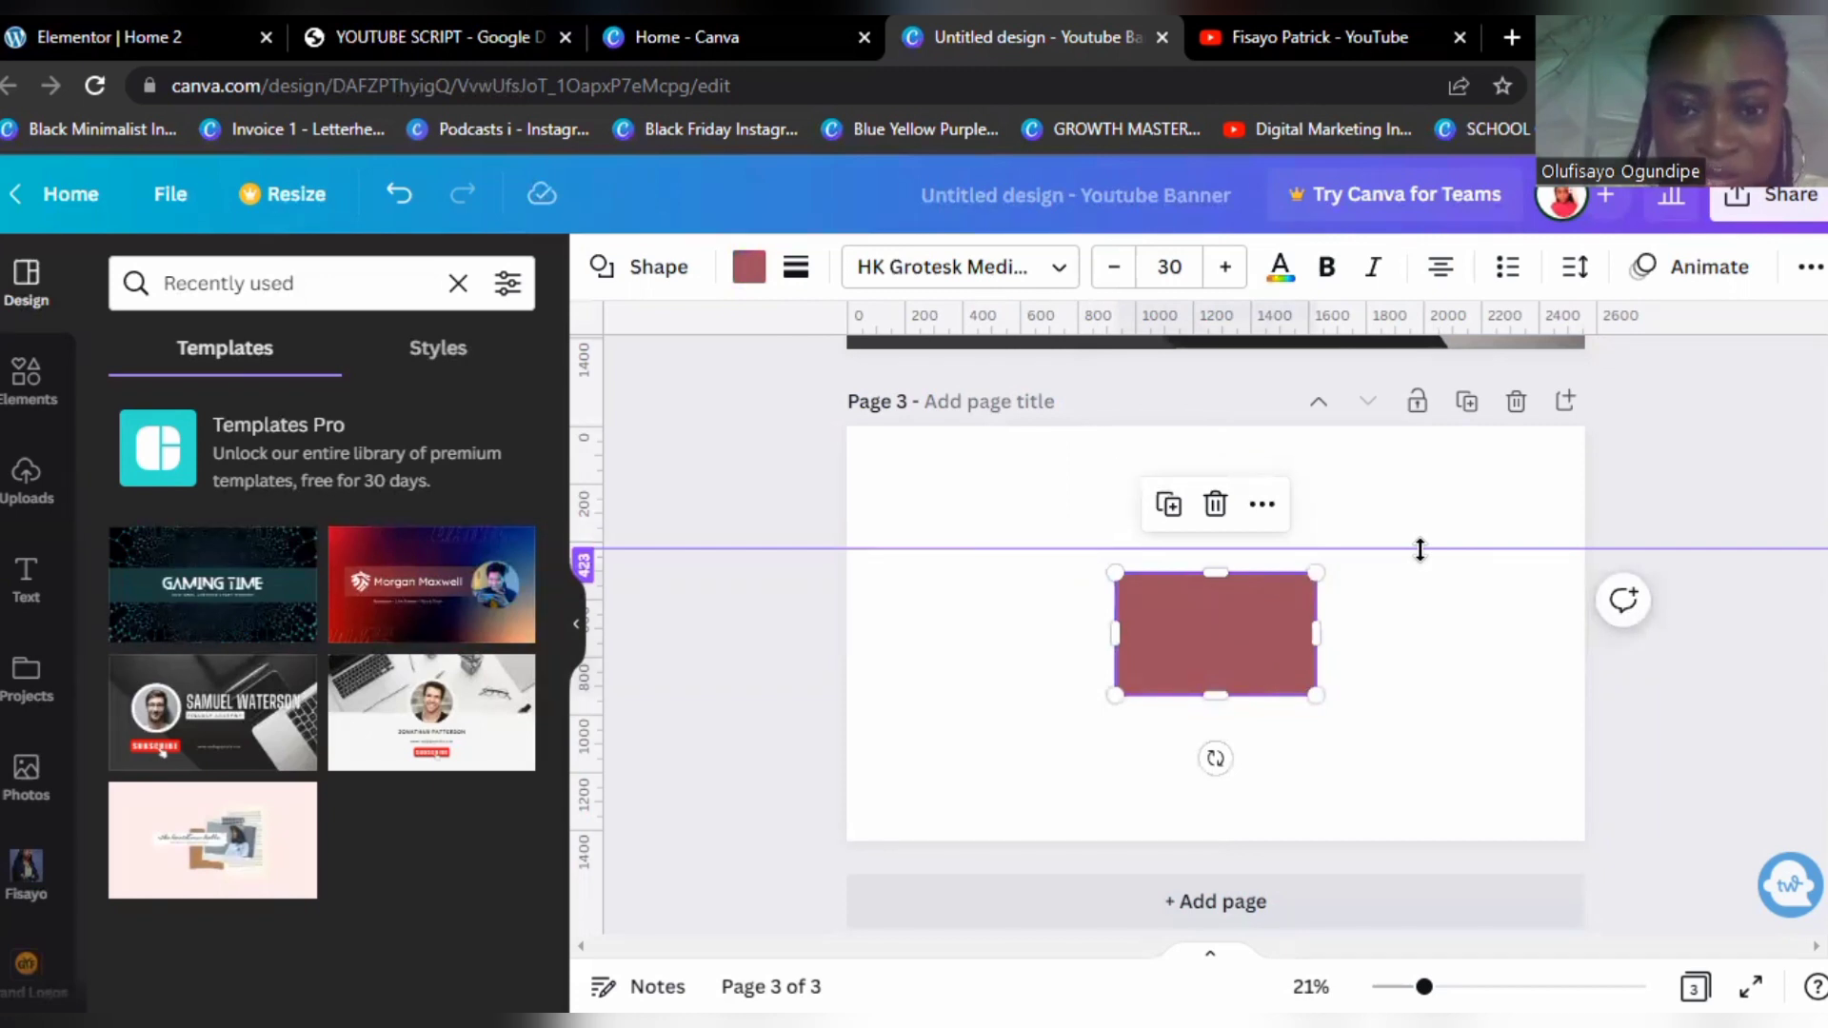
{"action": "left_click_drag", "start_coordinate": [1419, 549], "coordinate": [1419, 570]}
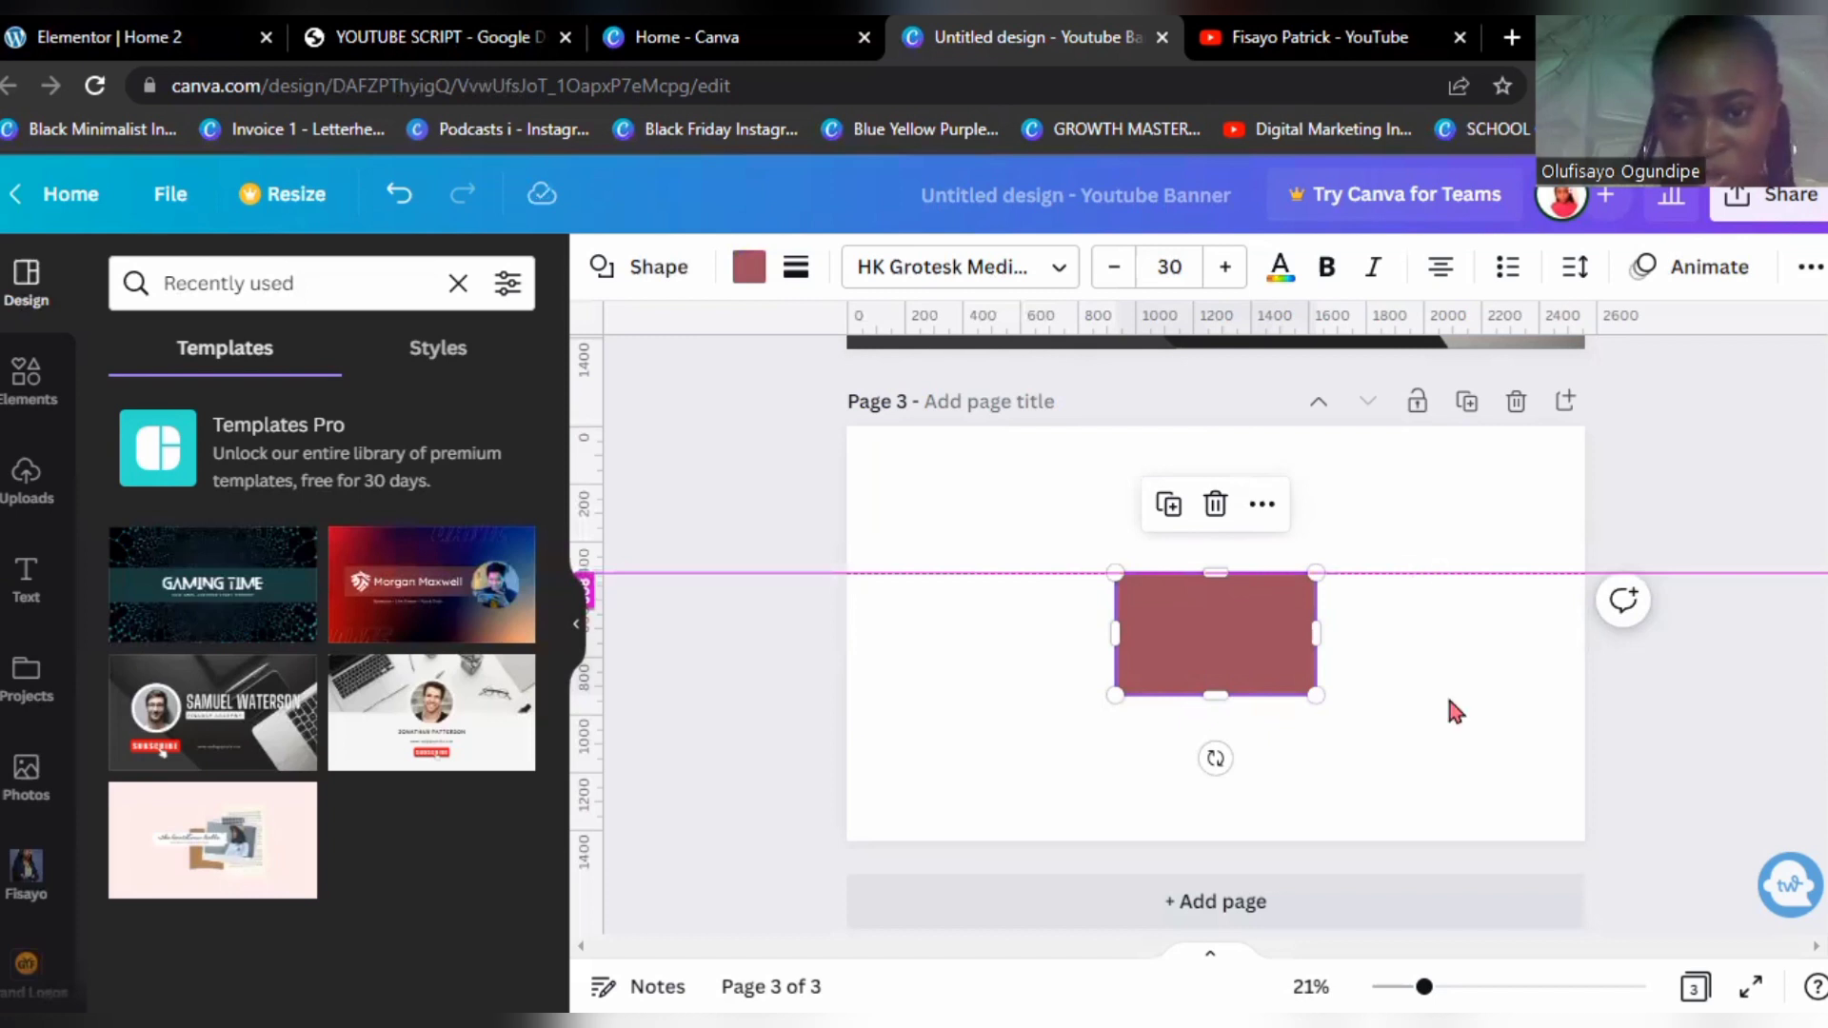
{"action": "left_click", "coordinate": [1443, 690]}
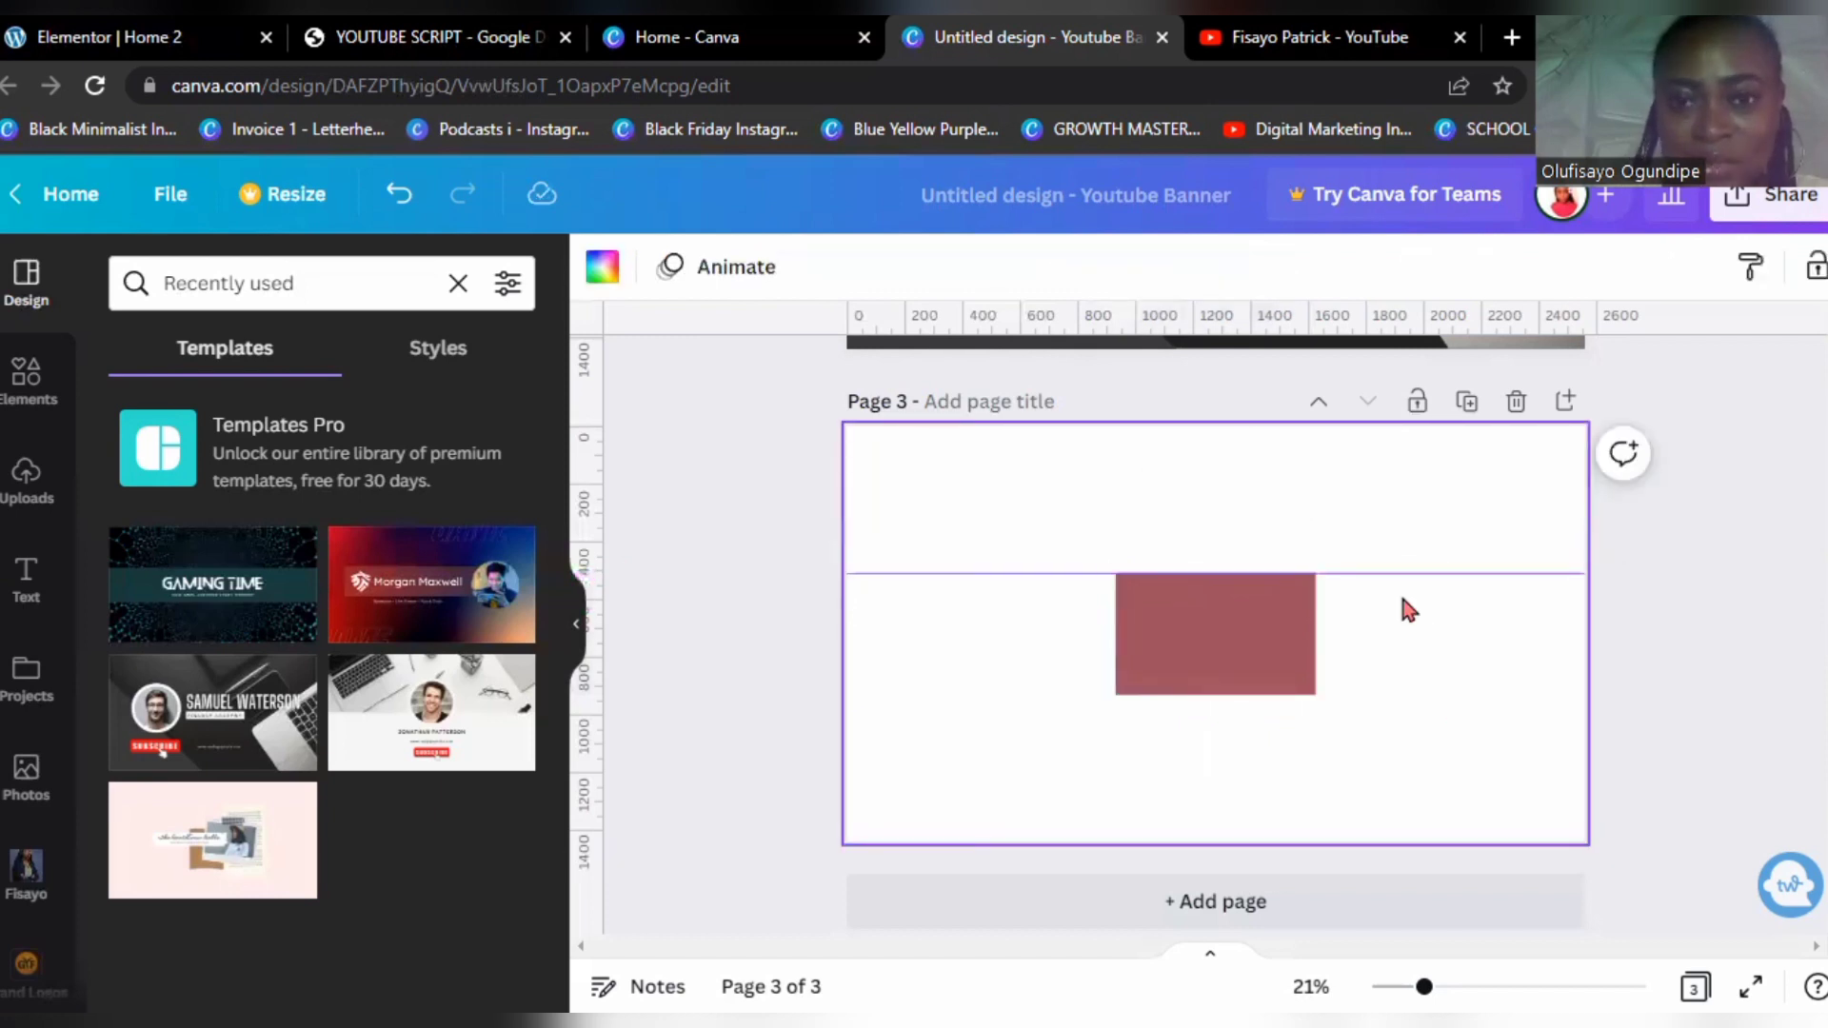
{"action": "left_click_drag", "start_coordinate": [1269, 322], "coordinate": [1272, 692]}
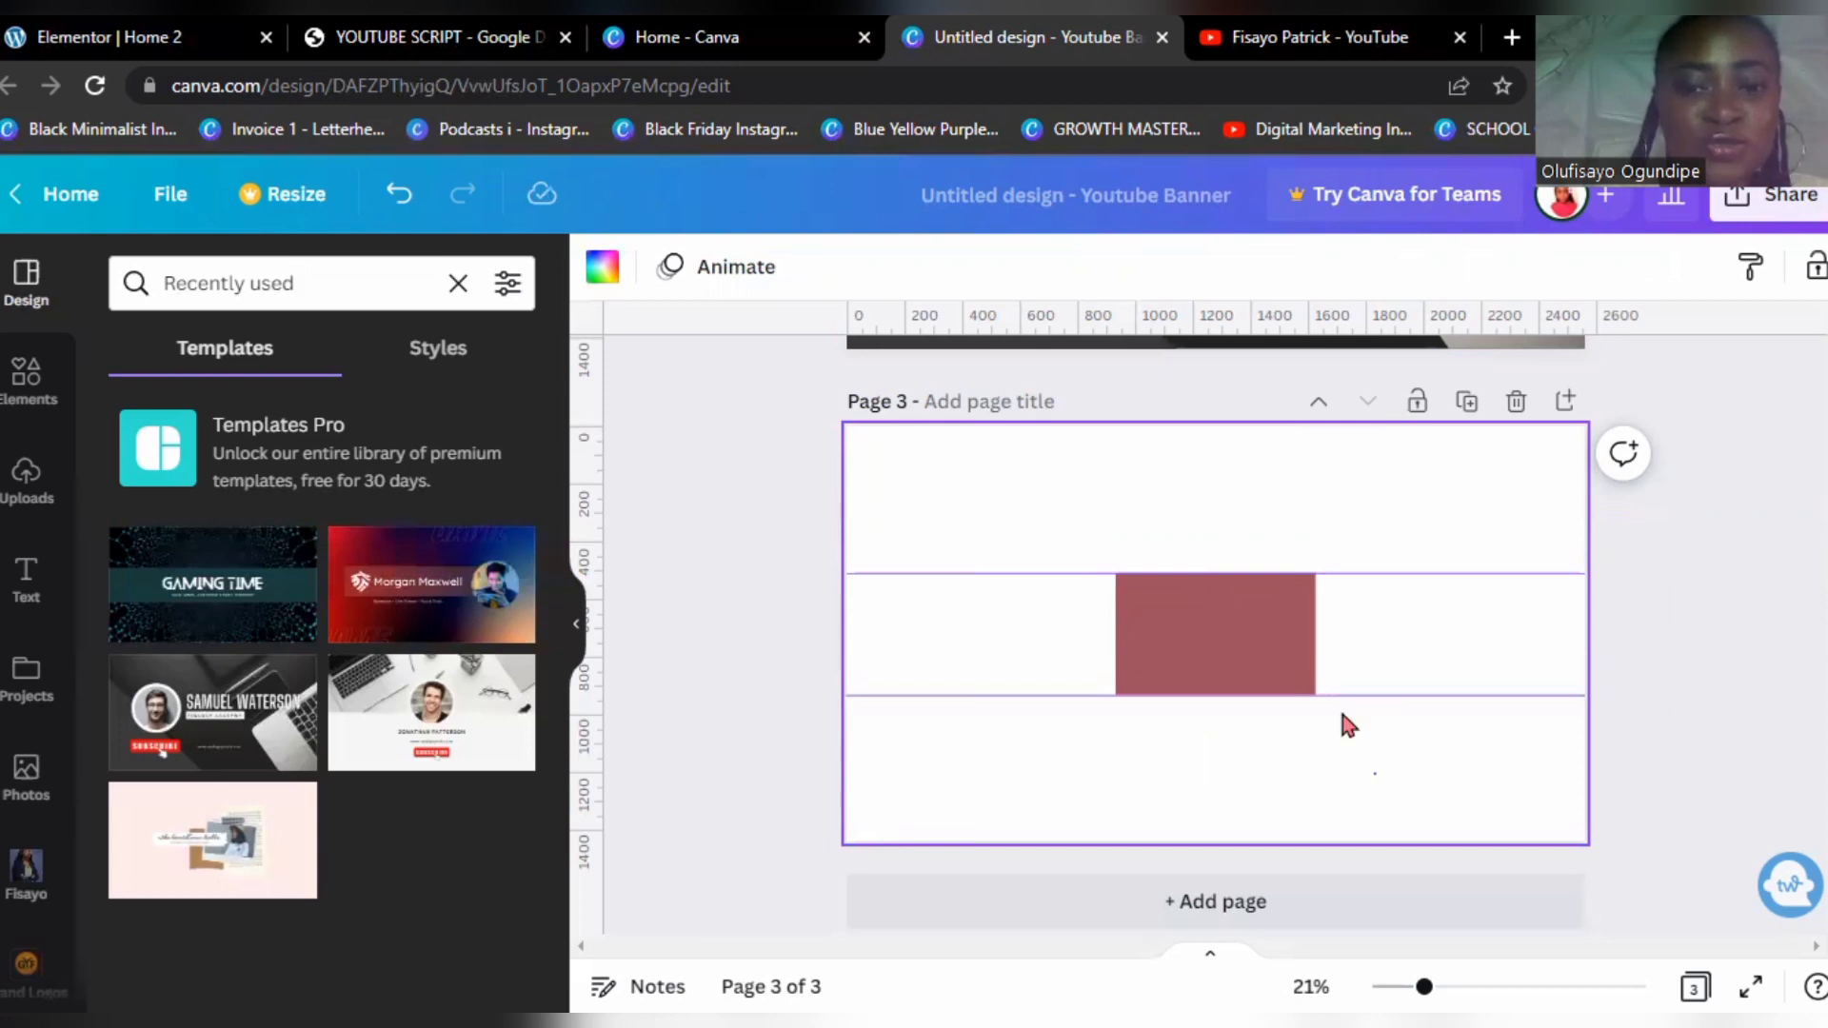
Step: Stretch the rectangle sideways in both directions so it spans the full page width between the two guides
{"action": "left_click", "coordinate": [1232, 657]}
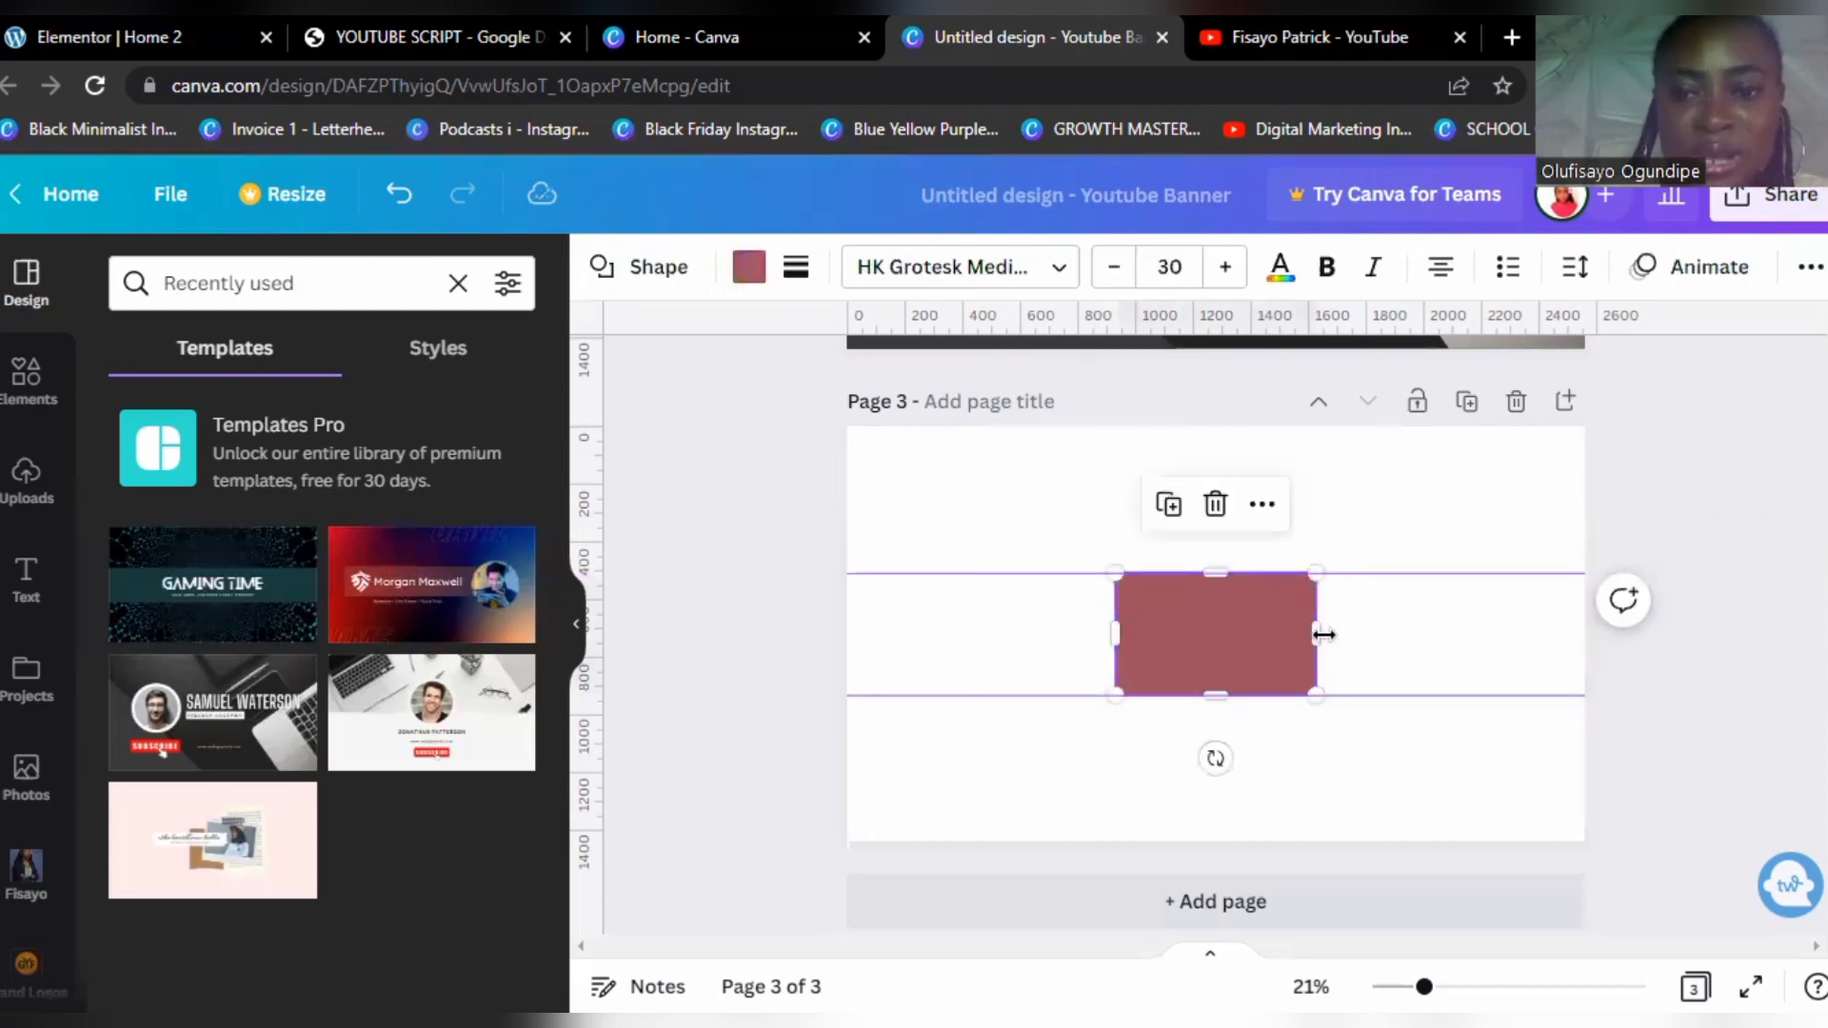
{"action": "left_click_drag", "start_coordinate": [1595, 637], "coordinate": [1585, 637]}
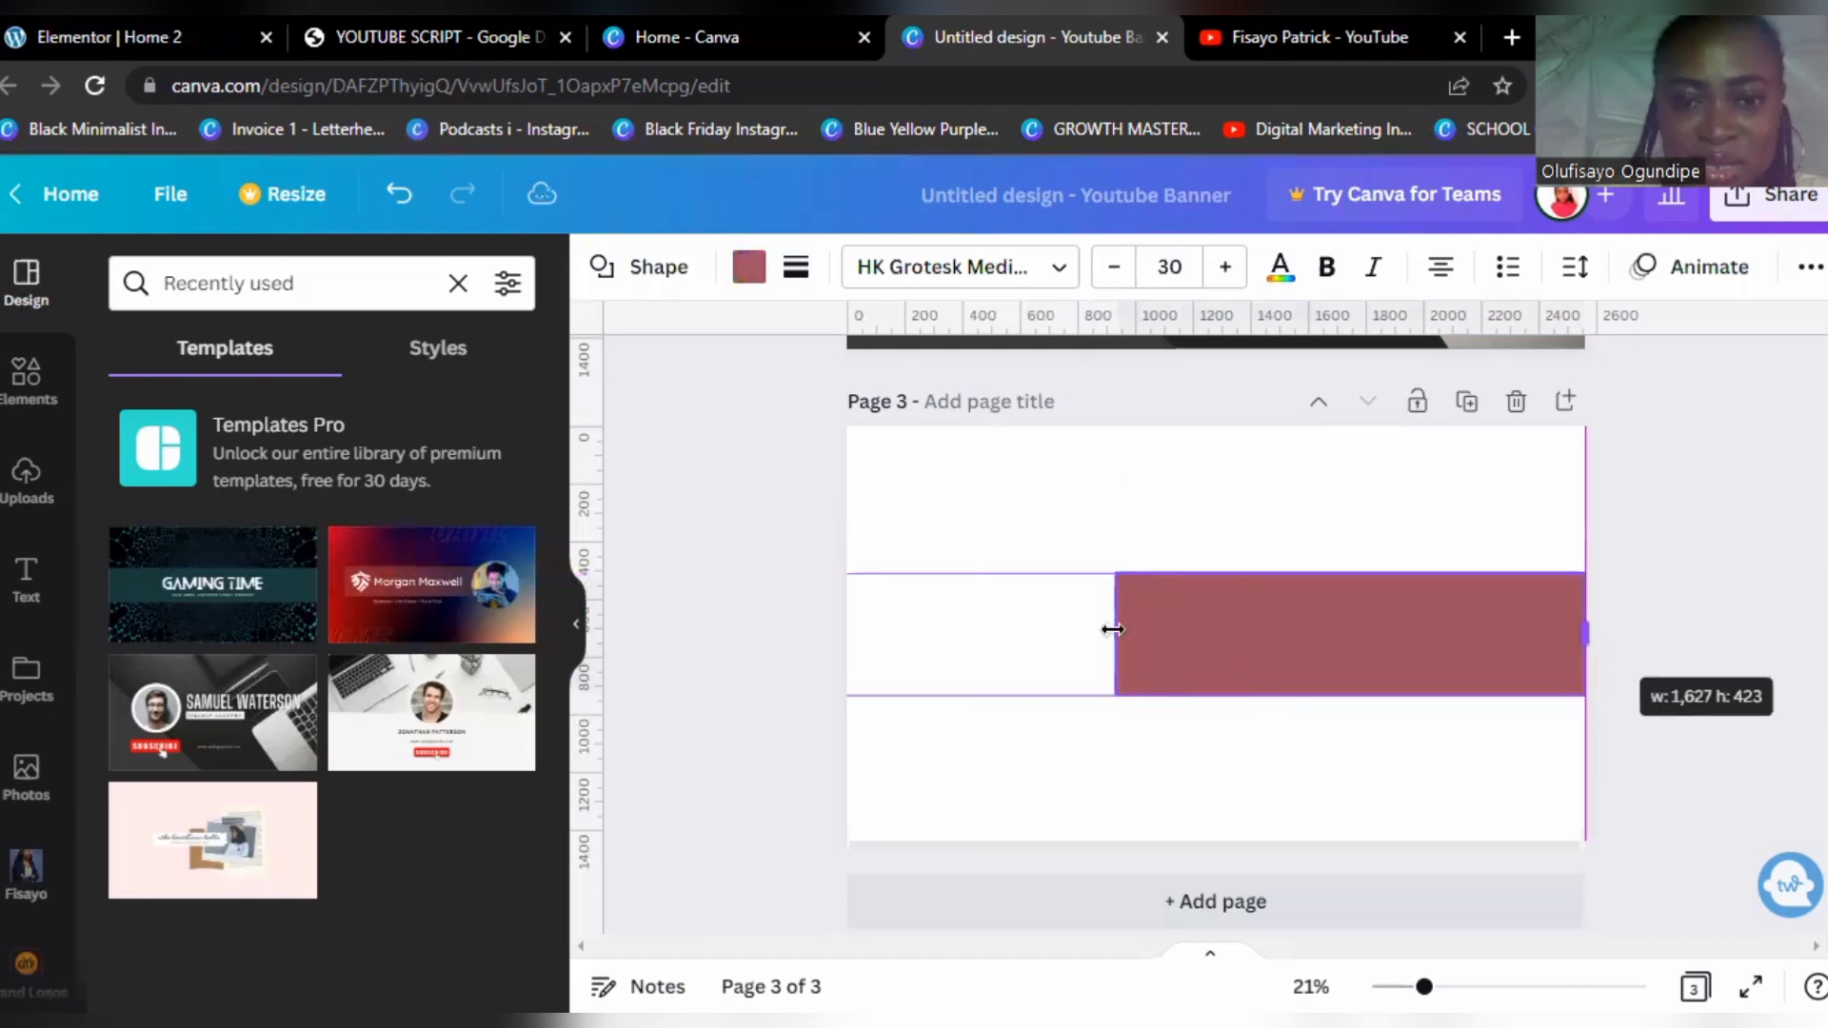
{"action": "left_click_drag", "start_coordinate": [962, 629], "coordinate": [844, 630]}
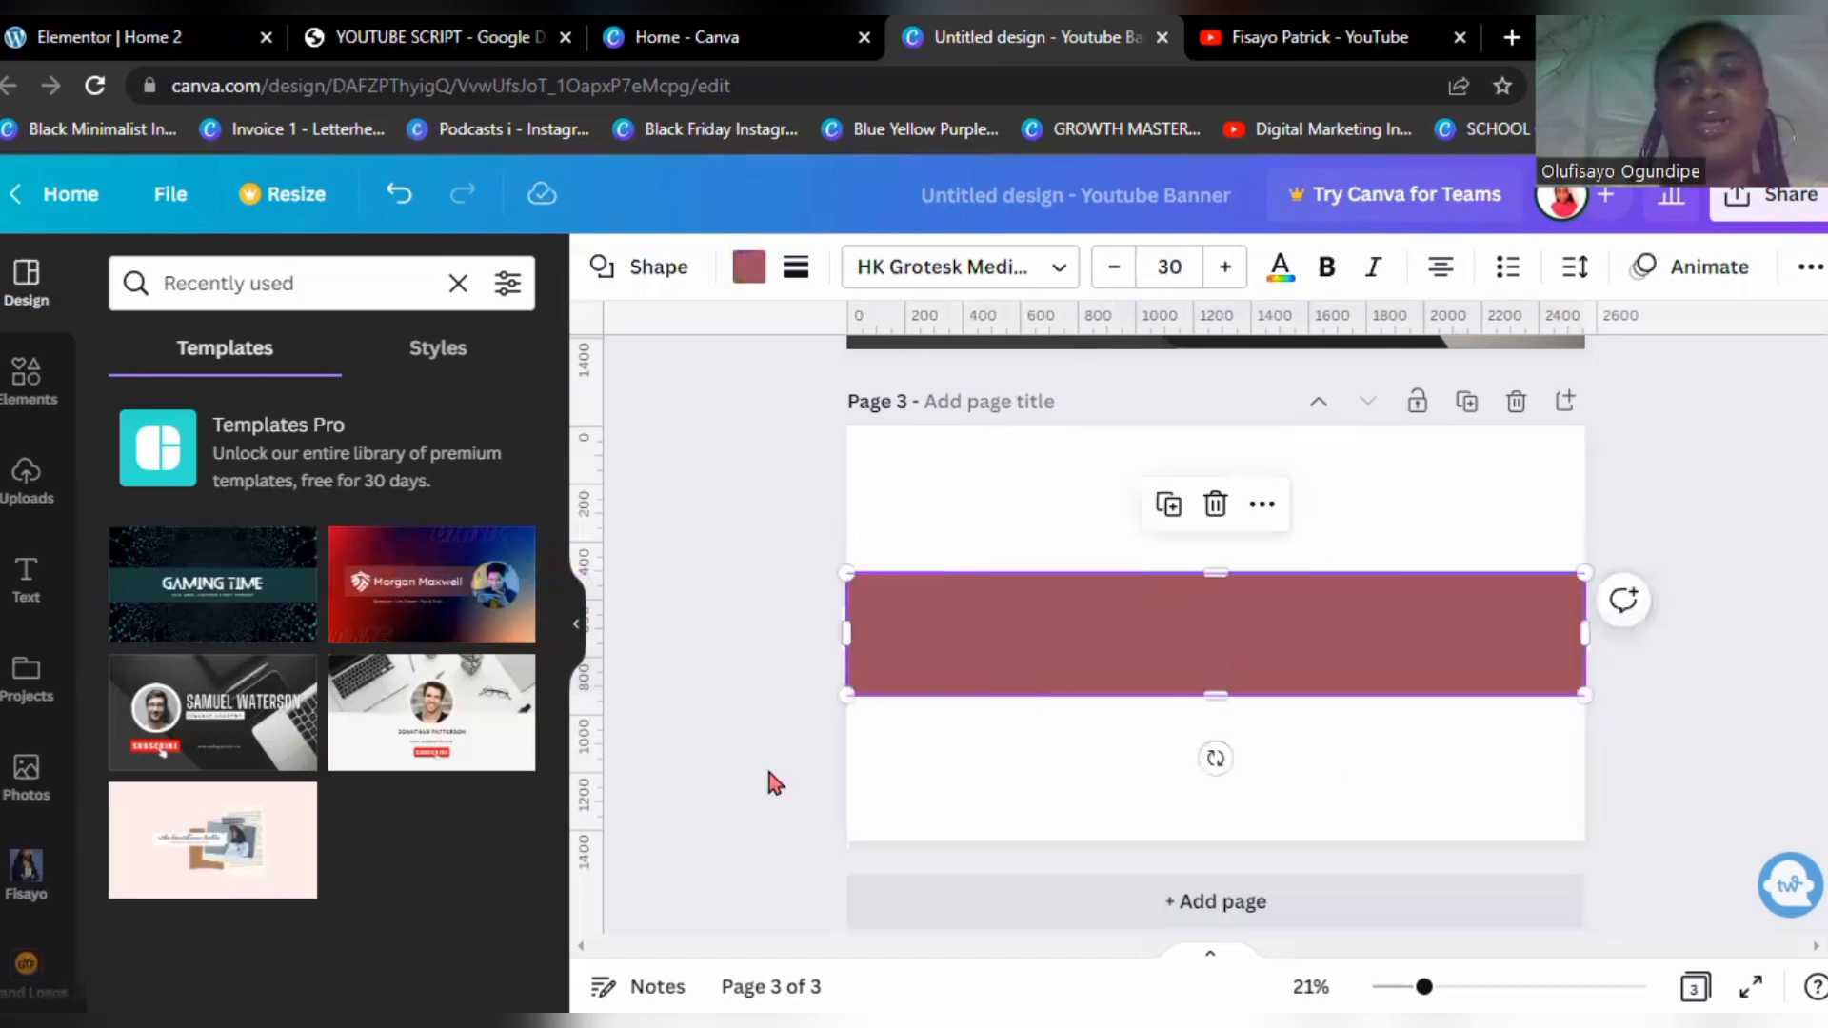
{"action": "left_click", "coordinate": [1041, 734]}
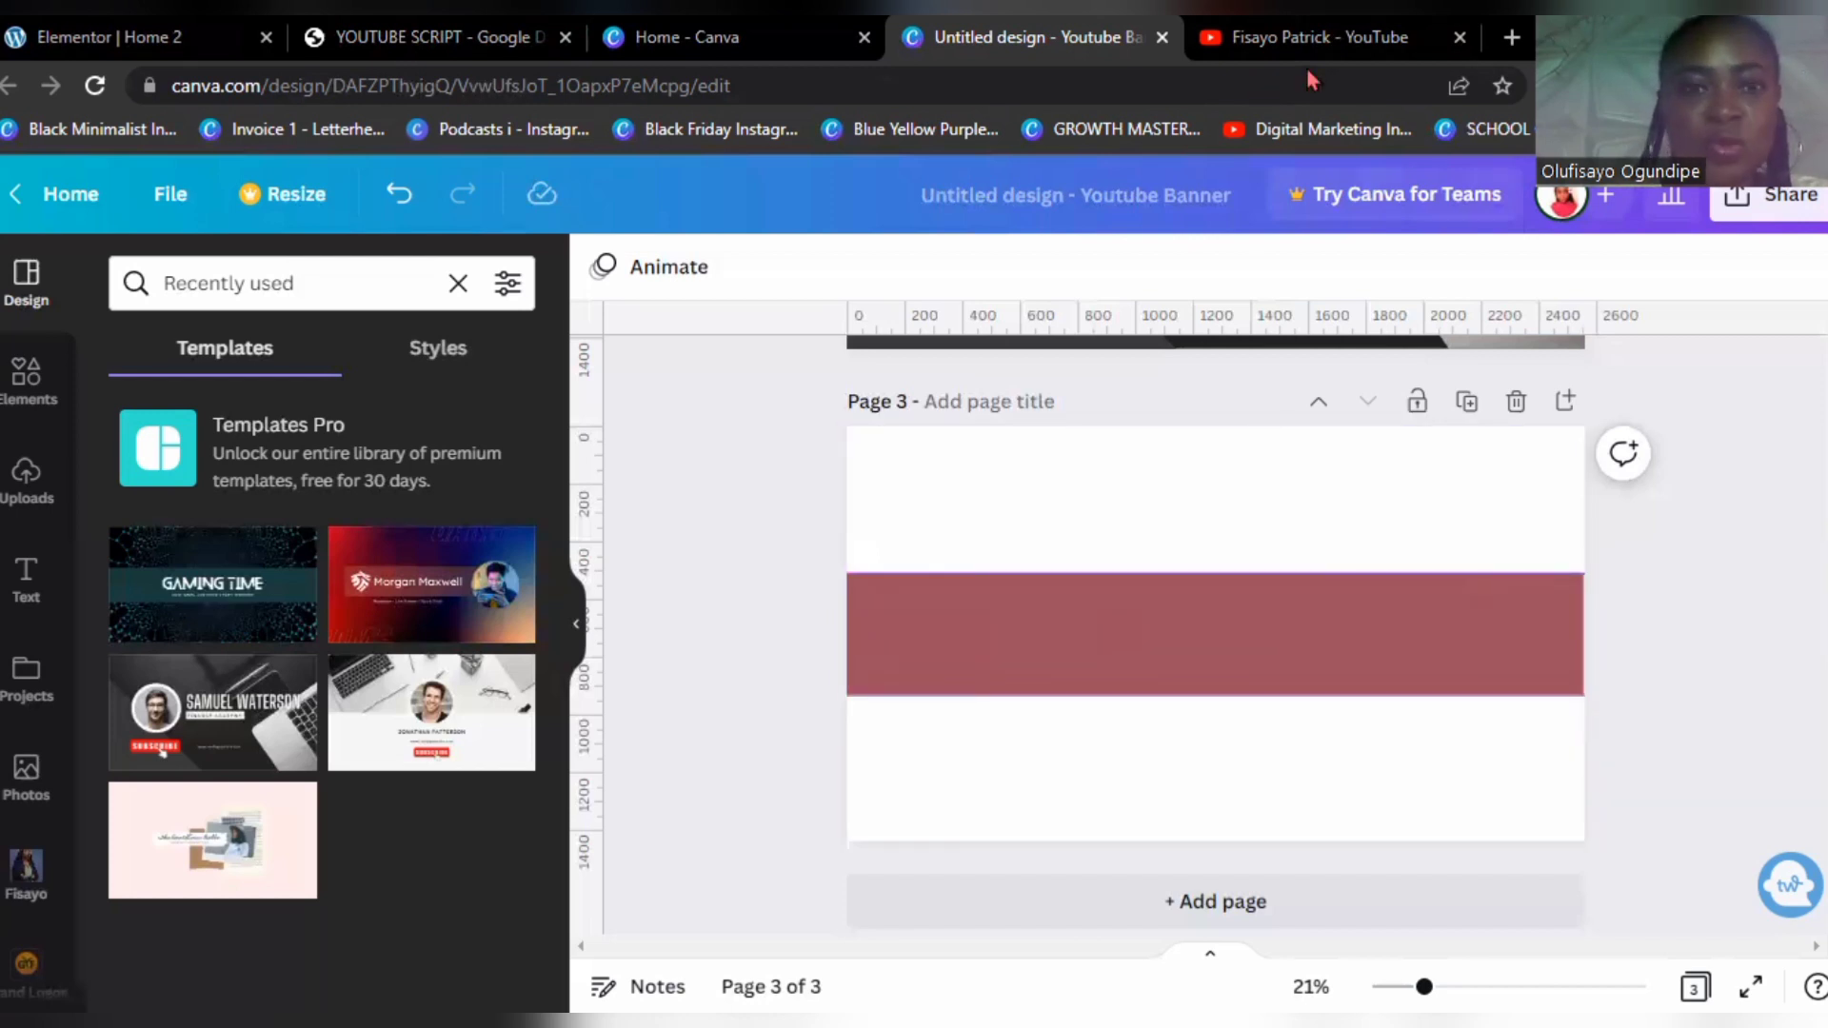
Step: Compare the full-width band with the banner on the YouTube channel page, and return to the Canva design
{"action": "key", "text": "ctrl+Tab"}
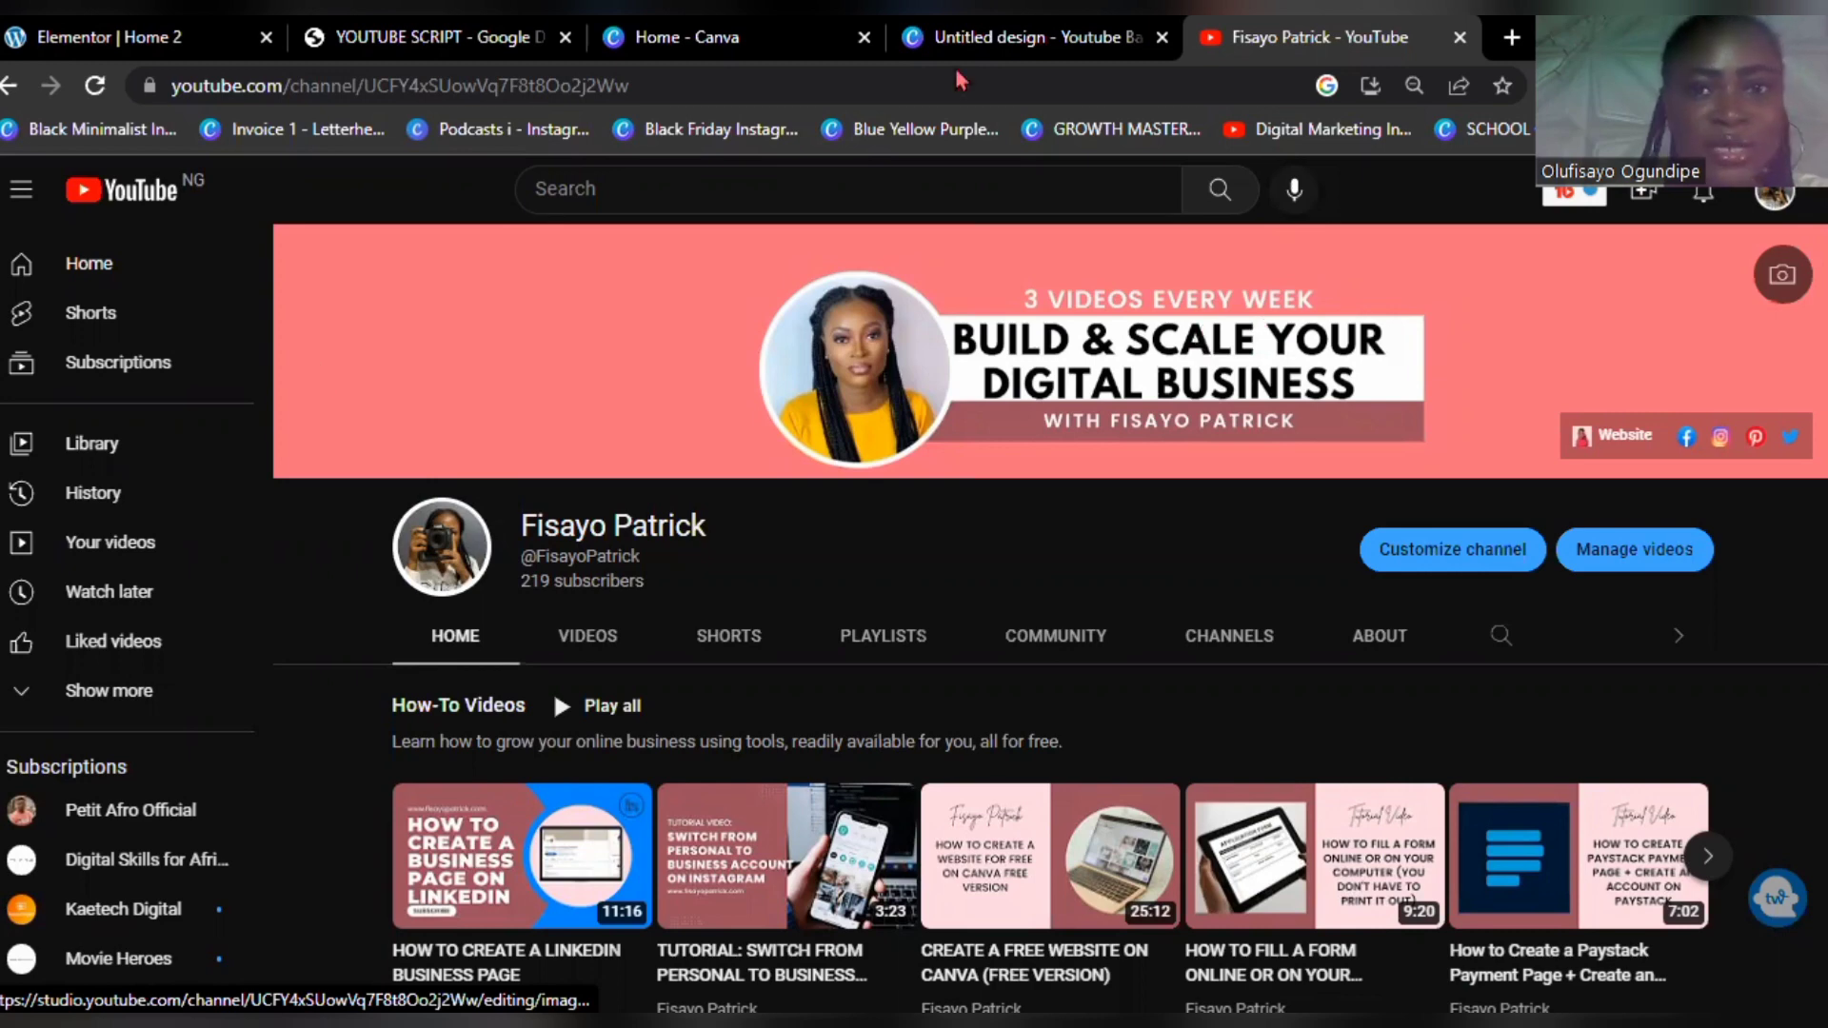
{"action": "left_click", "coordinate": [1011, 38]}
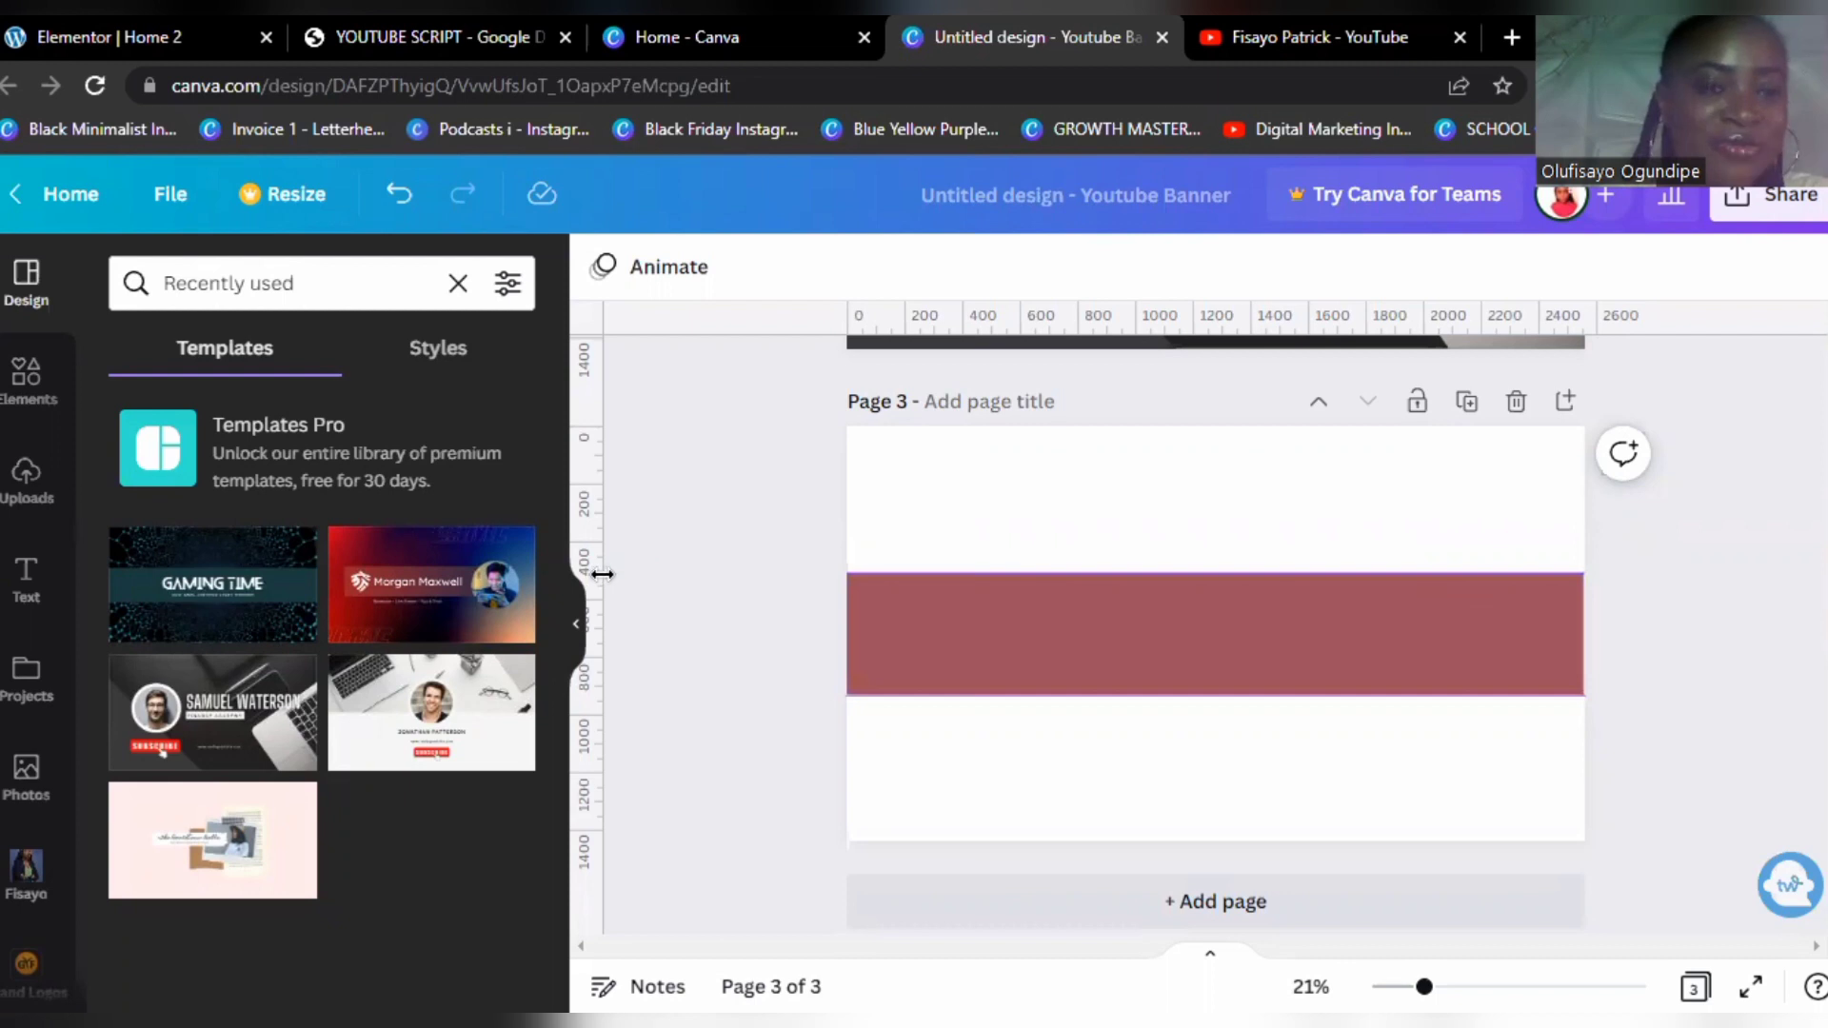
Step: Place a vertical guide on page 3 at about 1545 px on the horizontal ruler
{"action": "left_click_drag", "start_coordinate": [592, 583], "coordinate": [1289, 561]}
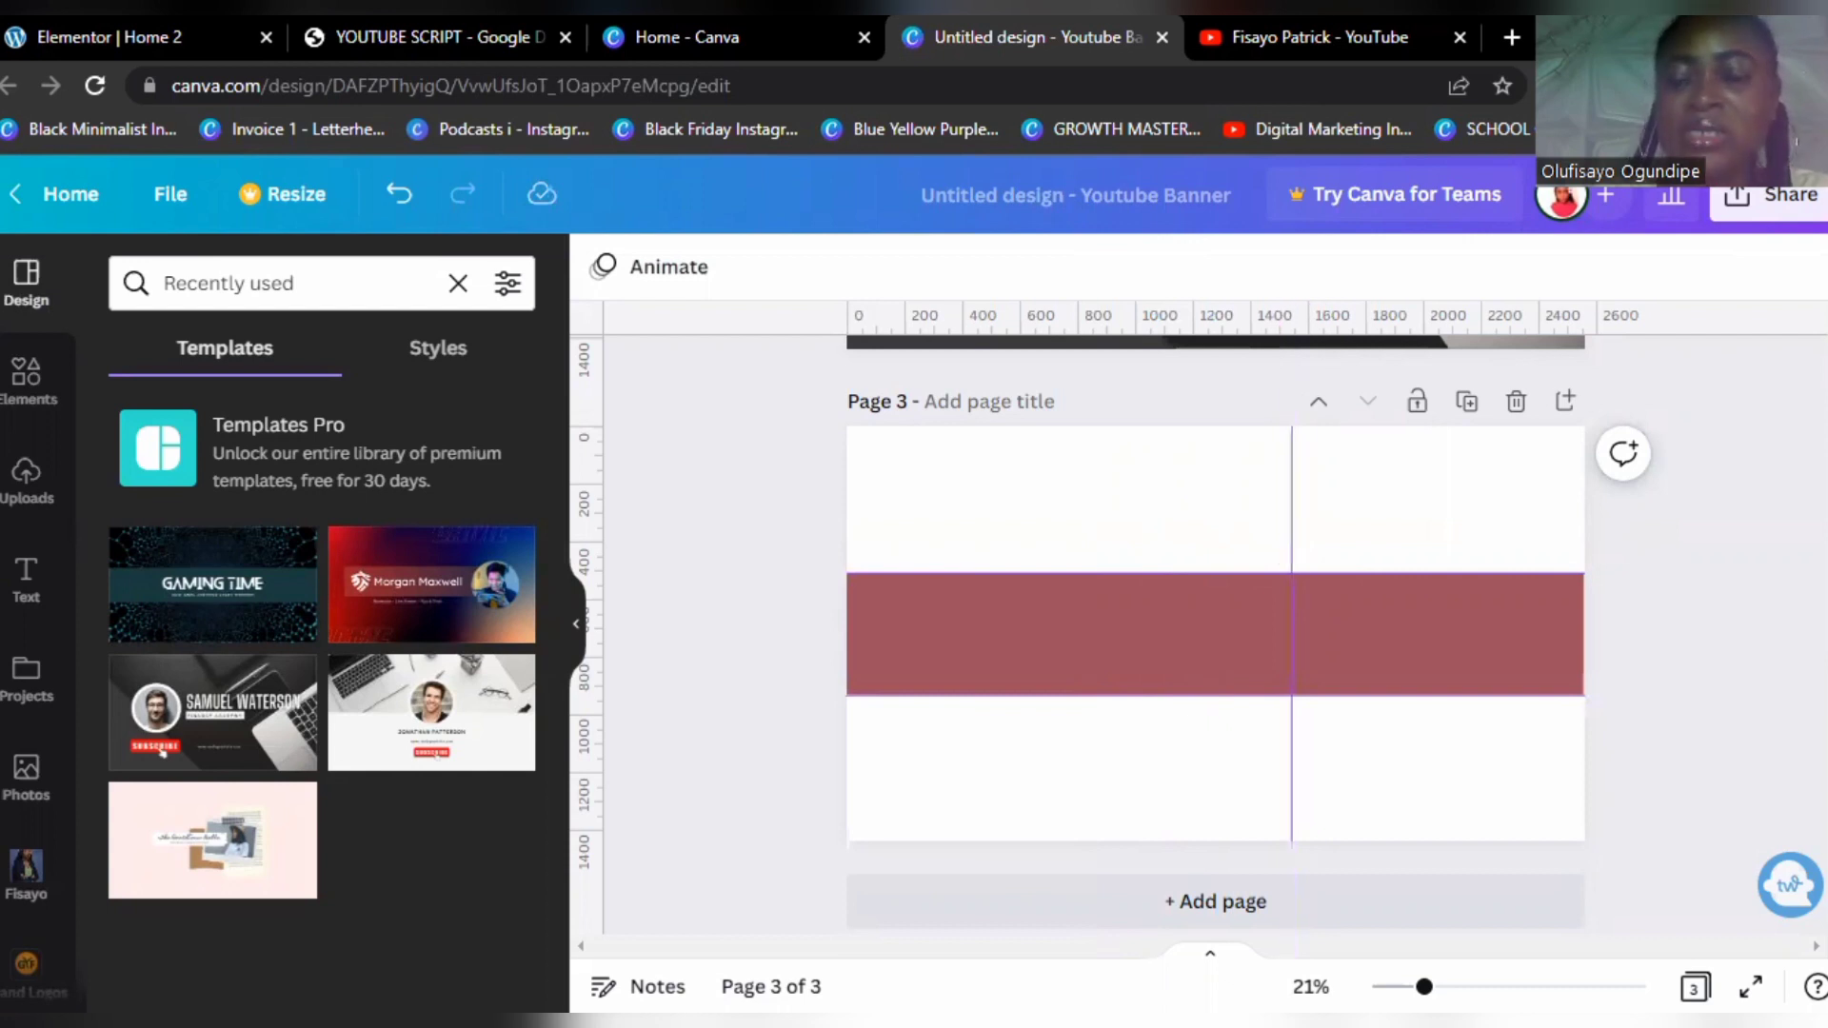
{"action": "left_click_drag", "start_coordinate": [1424, 987], "coordinate": [1457, 988]}
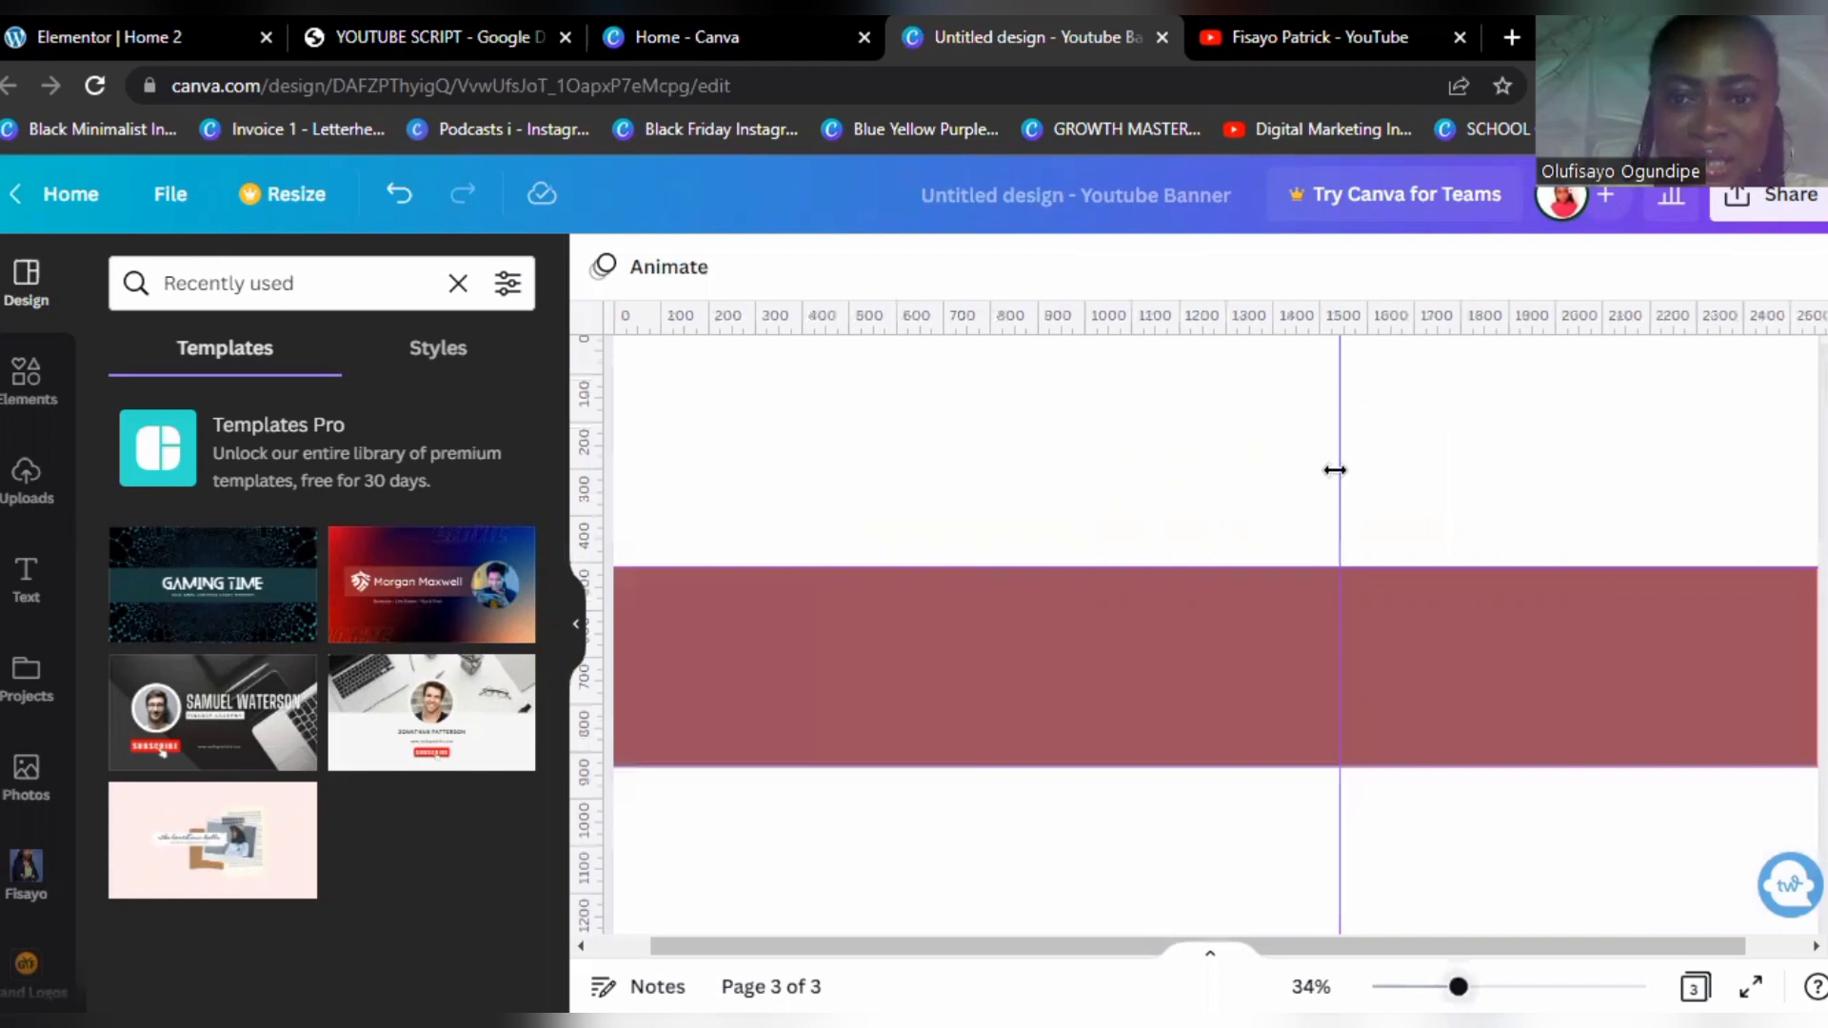
{"action": "left_click_drag", "start_coordinate": [1334, 470], "coordinate": [1338, 469]}
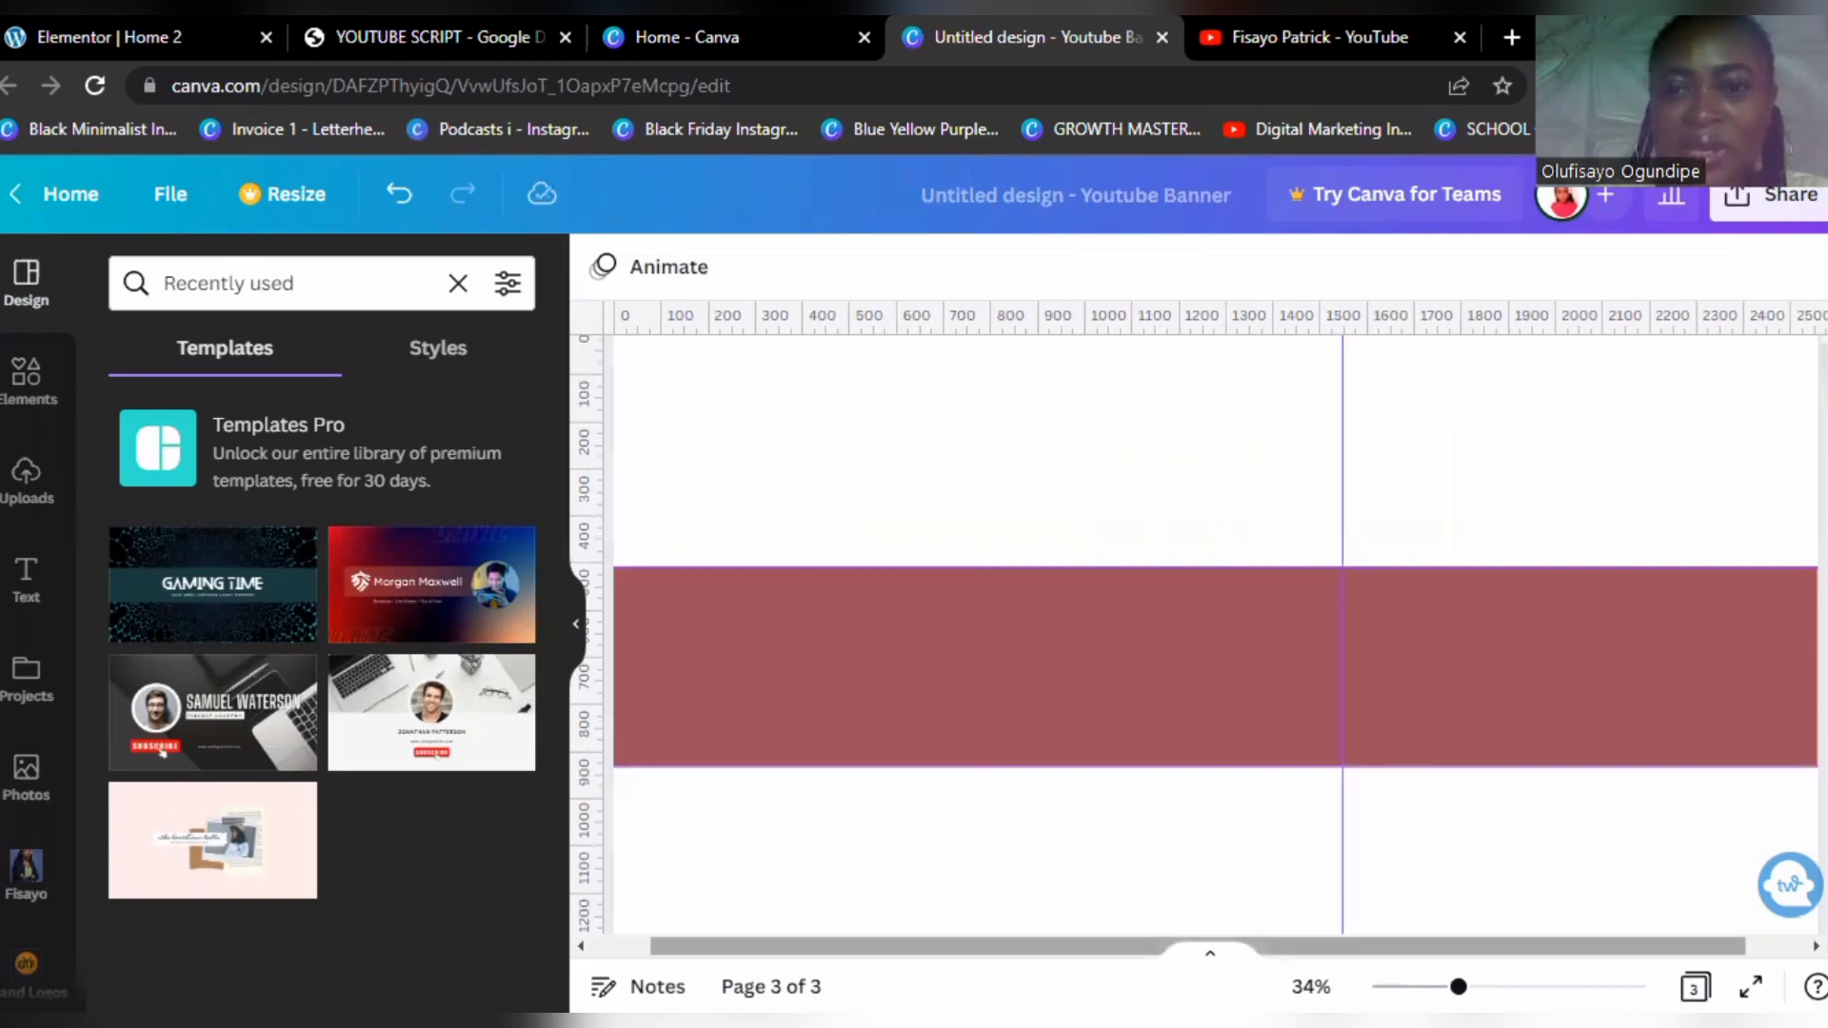
{"action": "scroll", "coordinate": [1236, 595], "scroll_direction": "up", "scroll_amount": 2}
{"action": "scroll", "coordinate": [1242, 604], "scroll_direction": "up", "scroll_amount": 3}
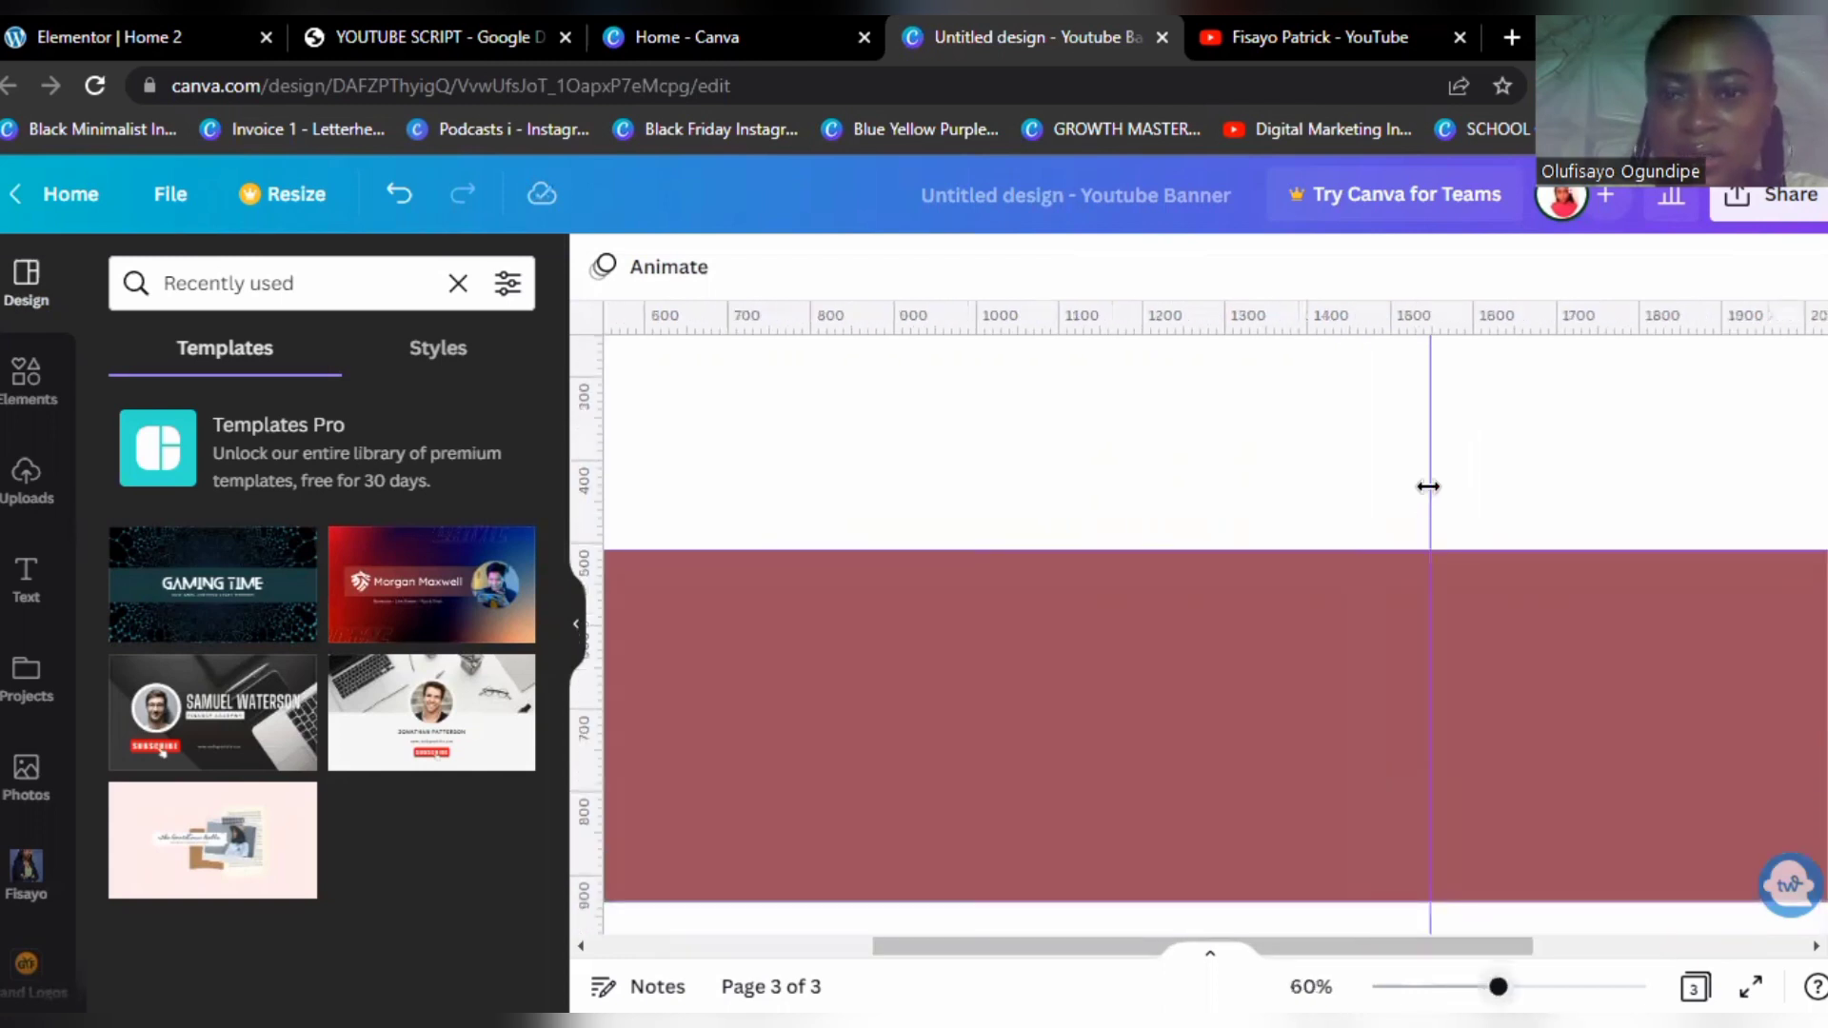
{"action": "left_click_drag", "start_coordinate": [1428, 487], "coordinate": [1428, 486]}
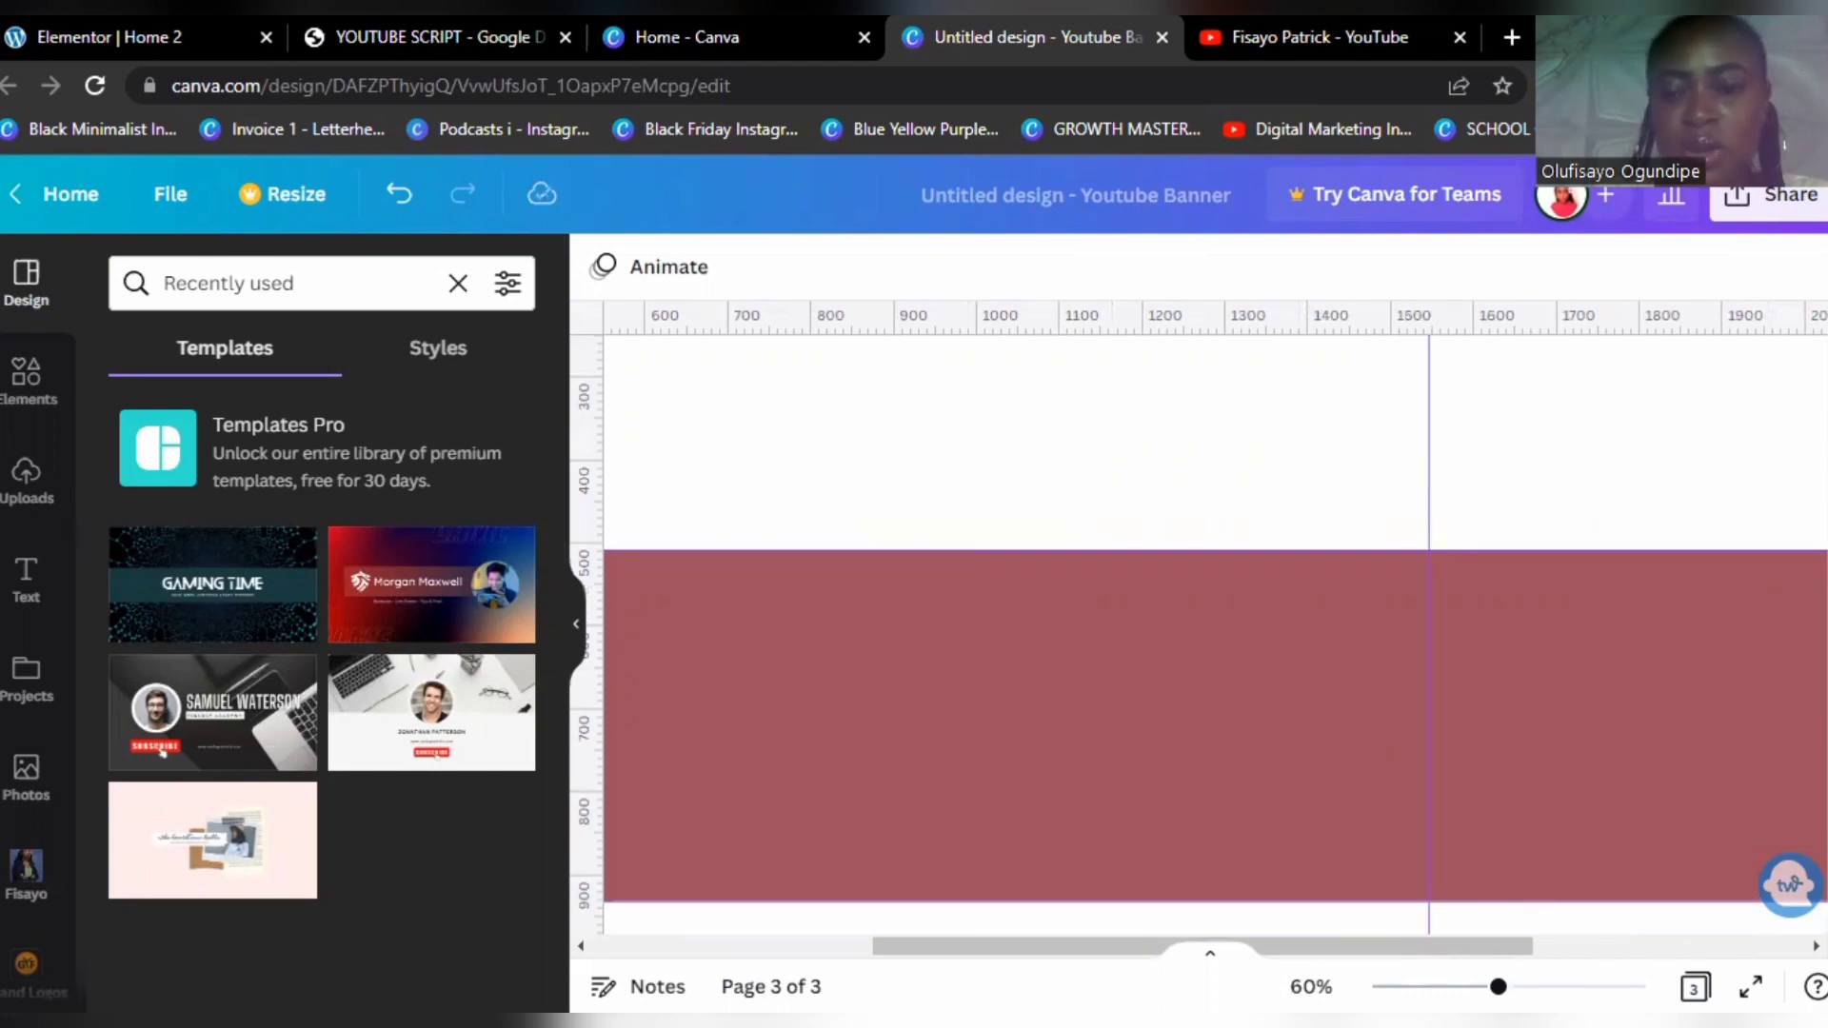
{"action": "left_click_drag", "start_coordinate": [1499, 987], "coordinate": [1424, 987]}
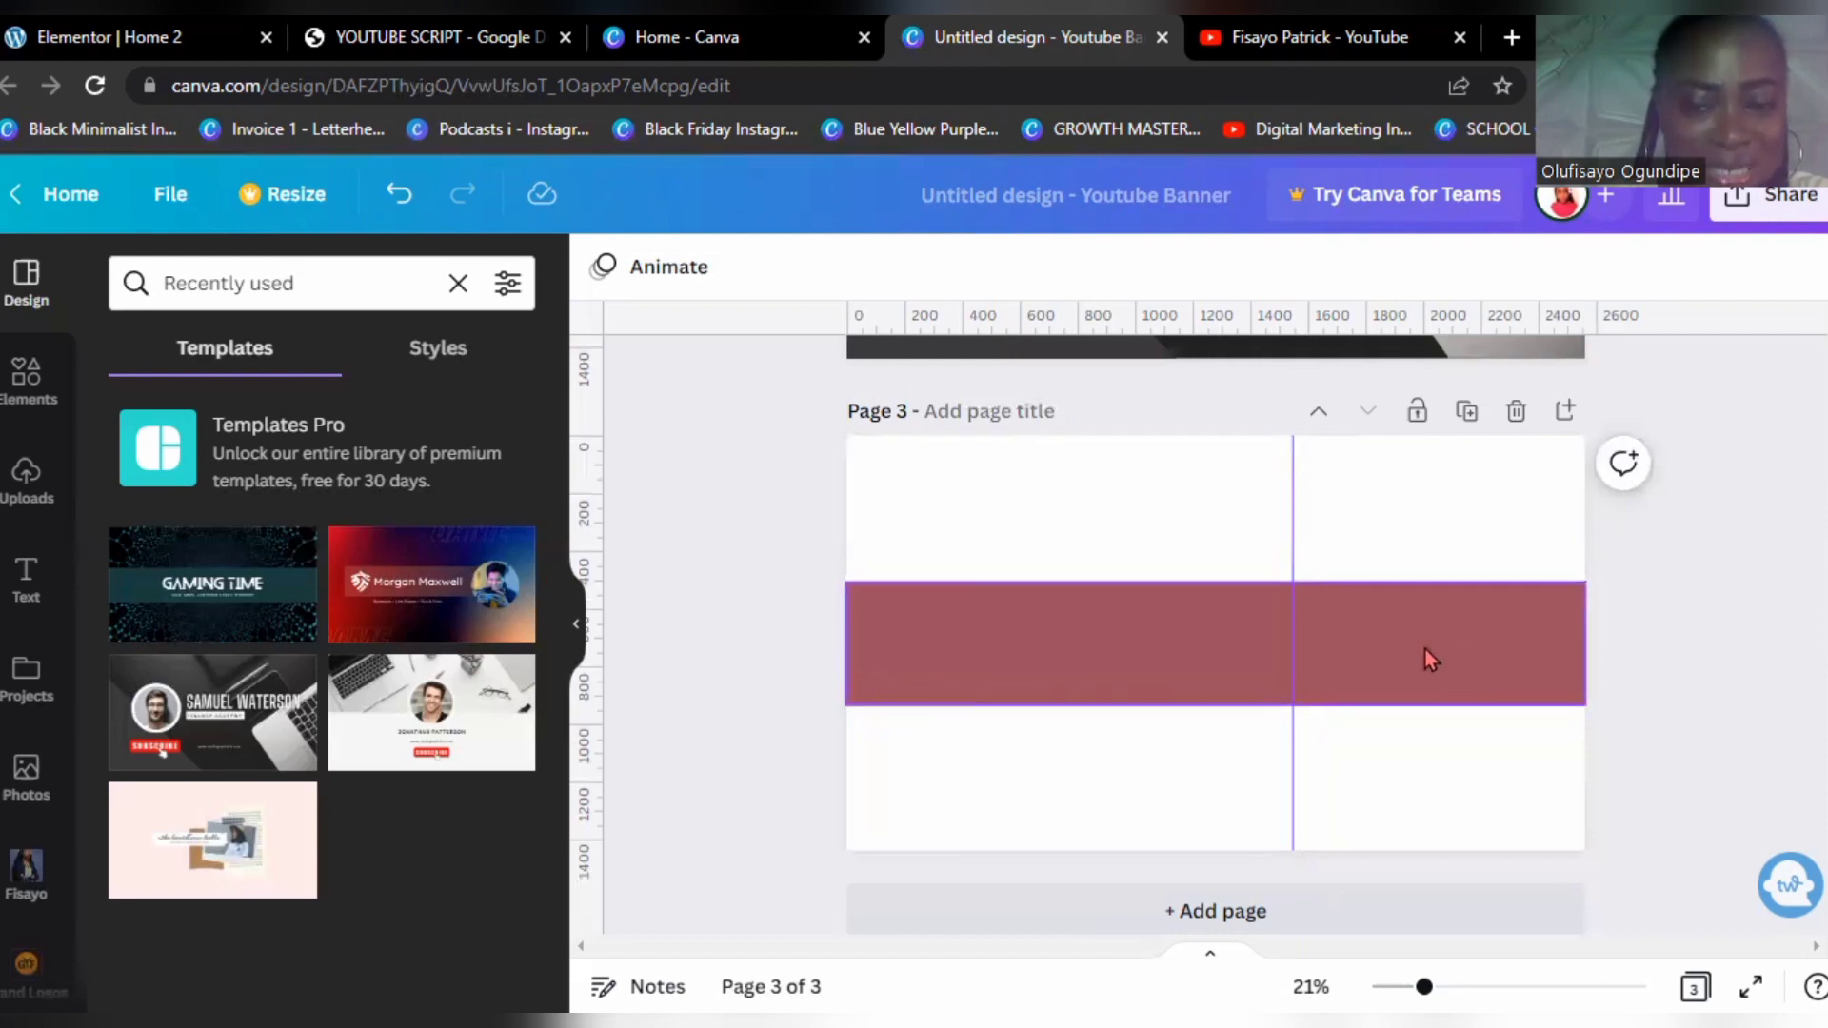
Step: Duplicate the full-width rectangle and place the copy exactly over the original between the horizontal guides
{"action": "left_click", "coordinate": [1054, 638]}
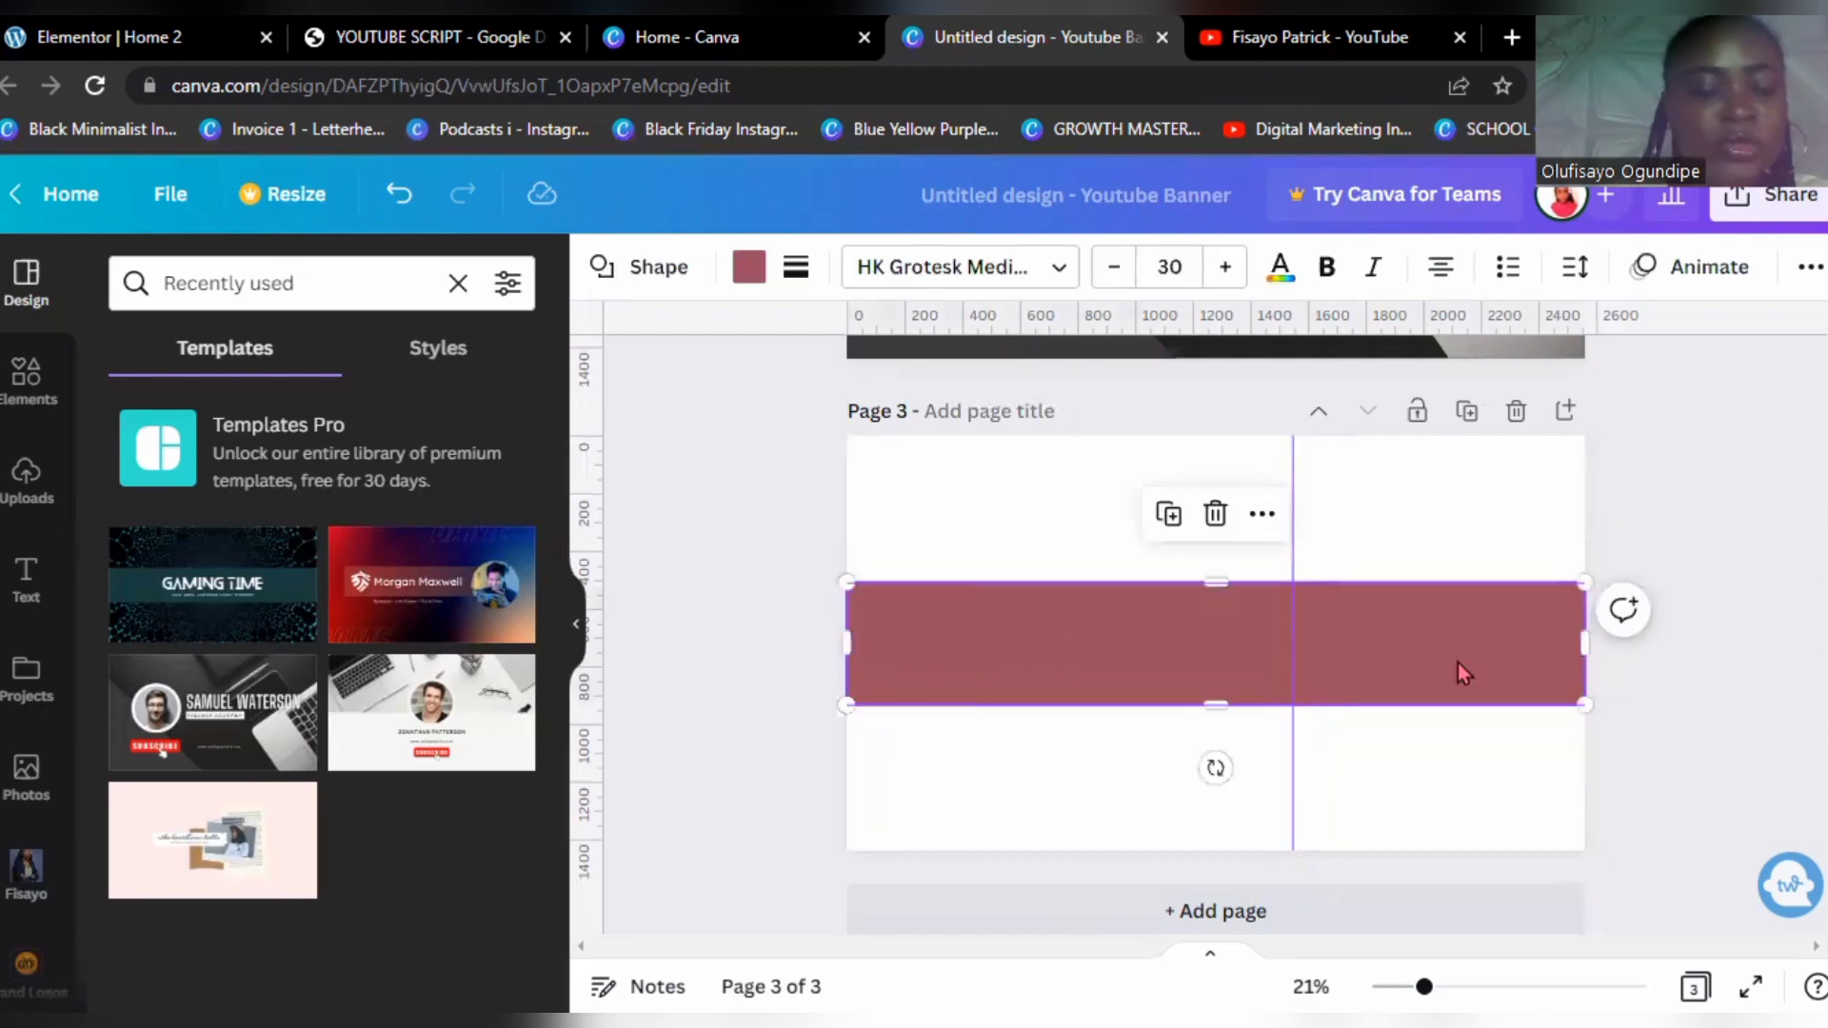
{"action": "key", "text": "ctrl+d"}
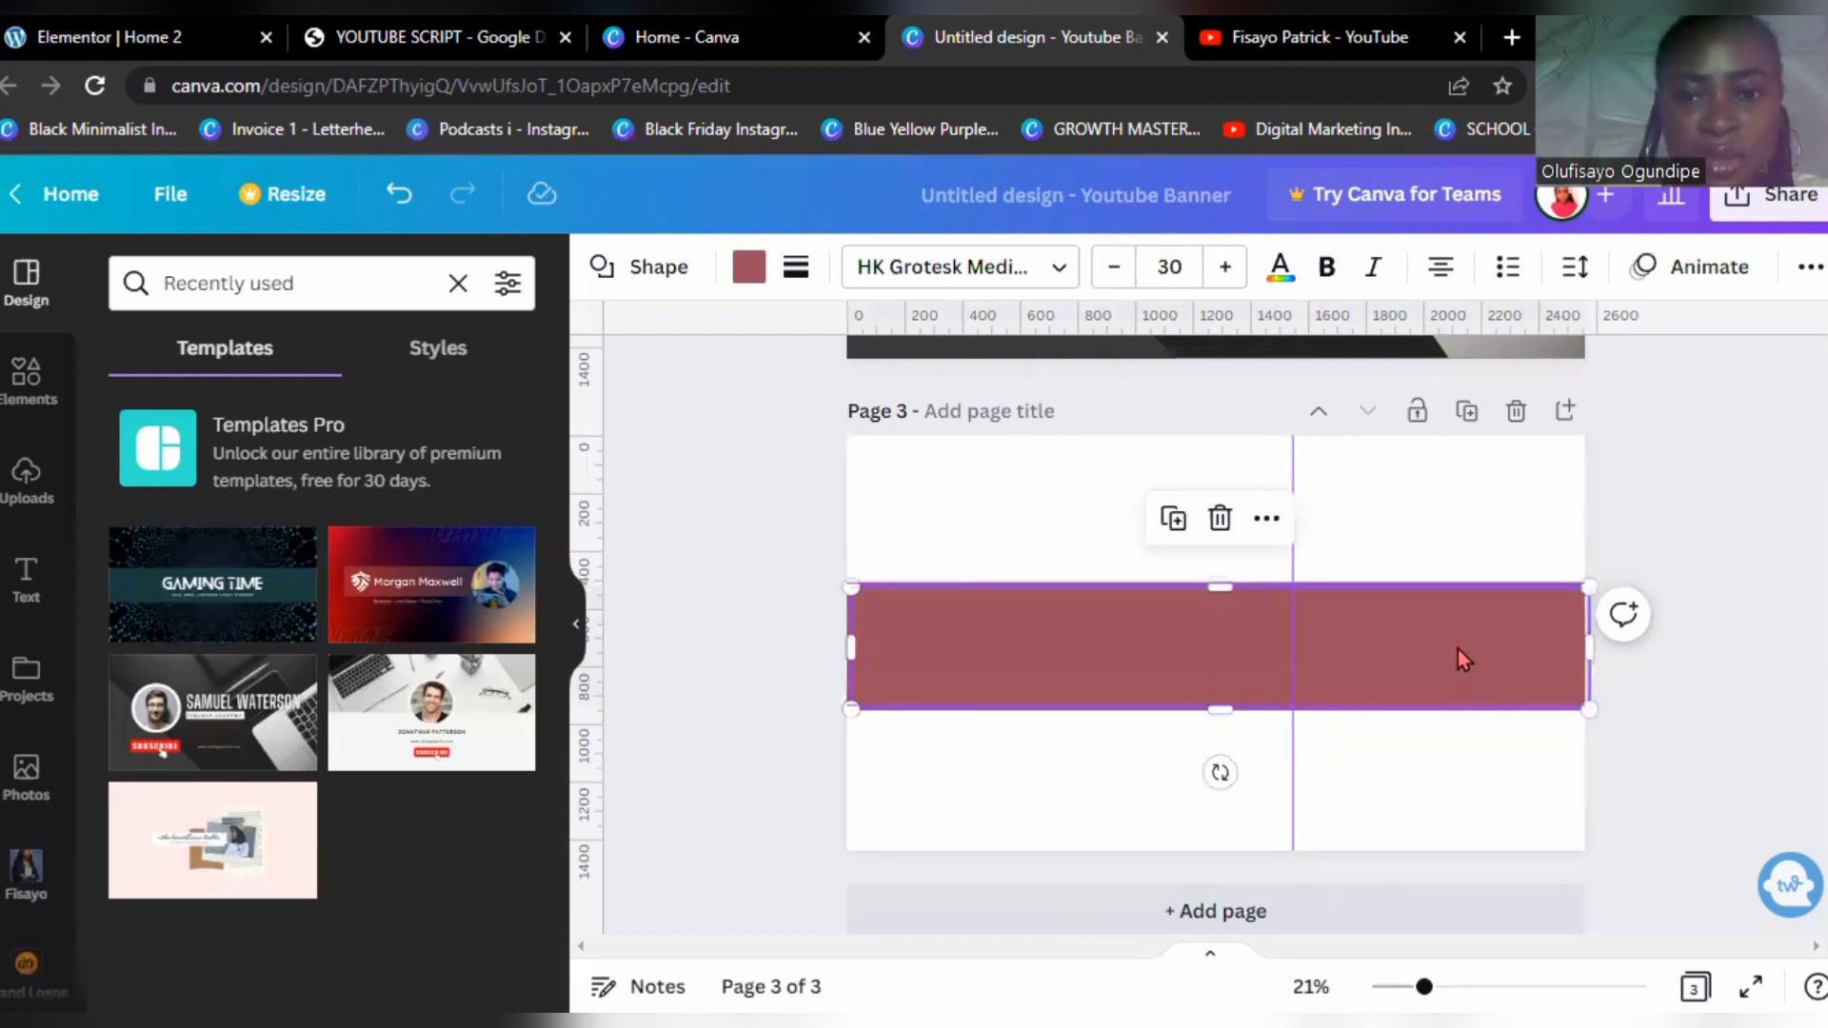
{"action": "left_click_drag", "start_coordinate": [1456, 650], "coordinate": [1457, 640]}
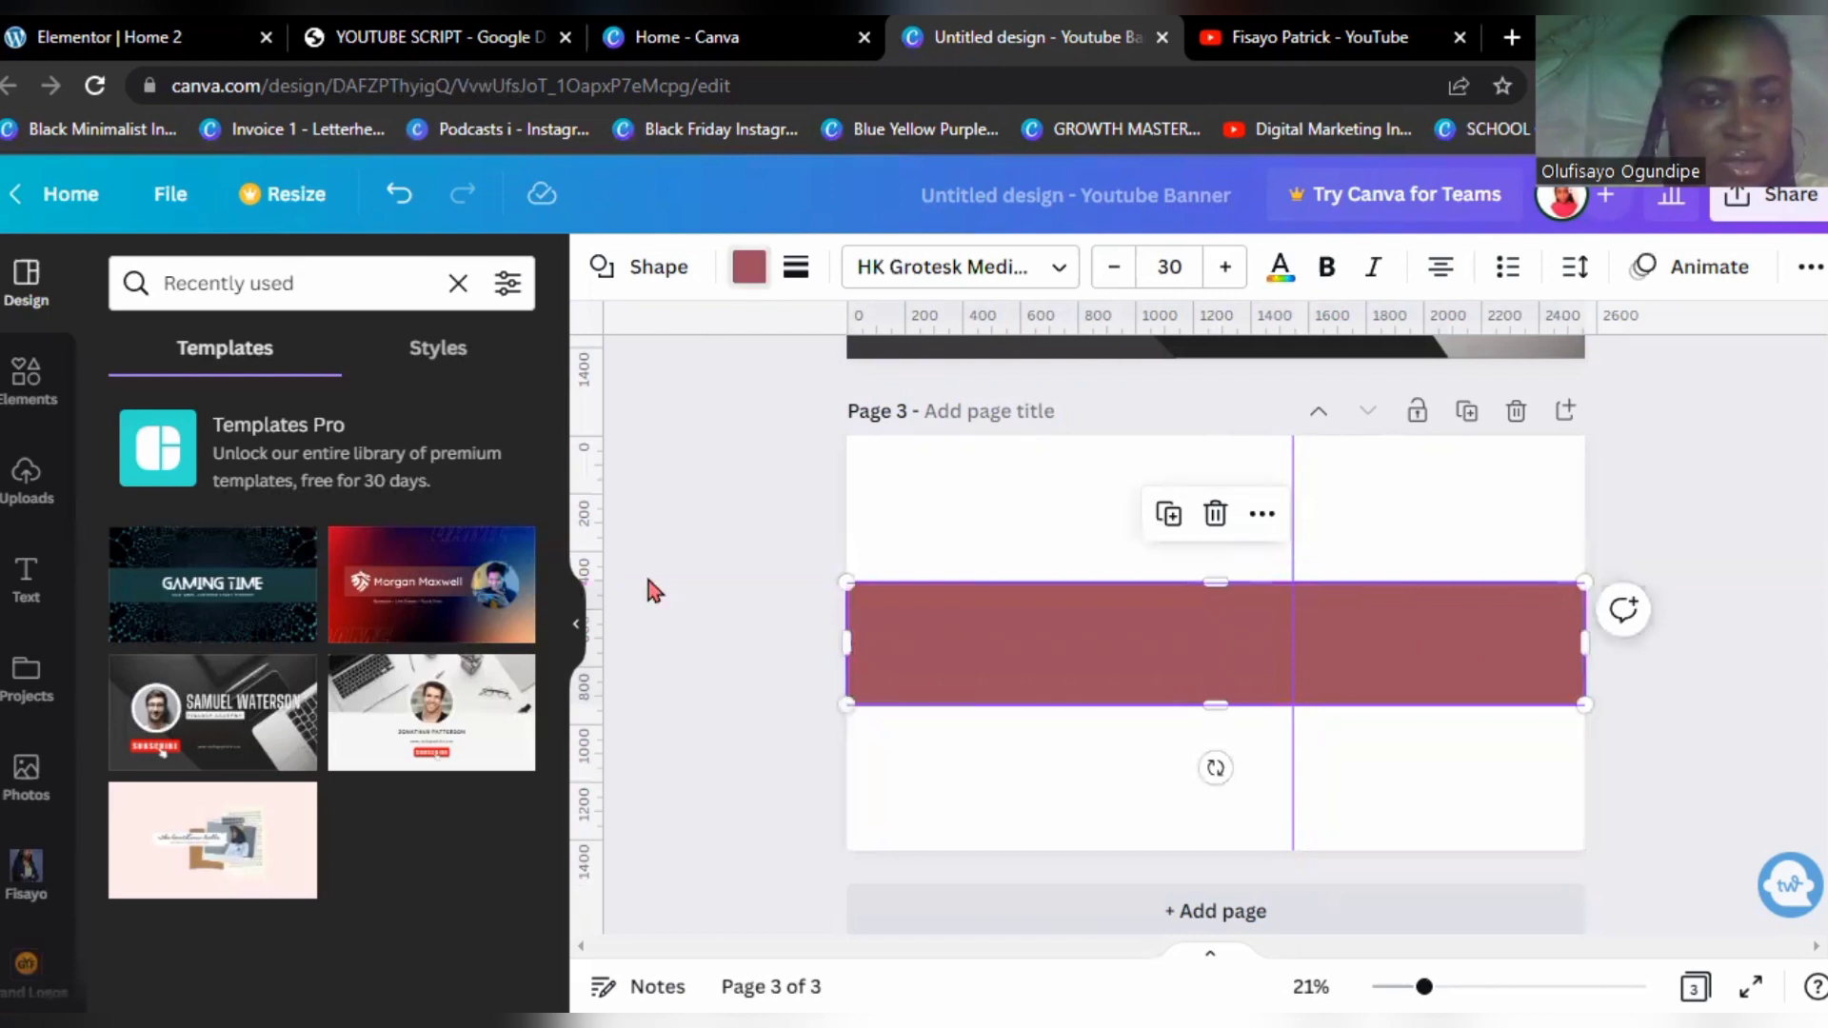
Step: Color the duplicate rectangle black and shorten it from its right side to end at the vertical guide
{"action": "left_click", "coordinate": [278, 413]}
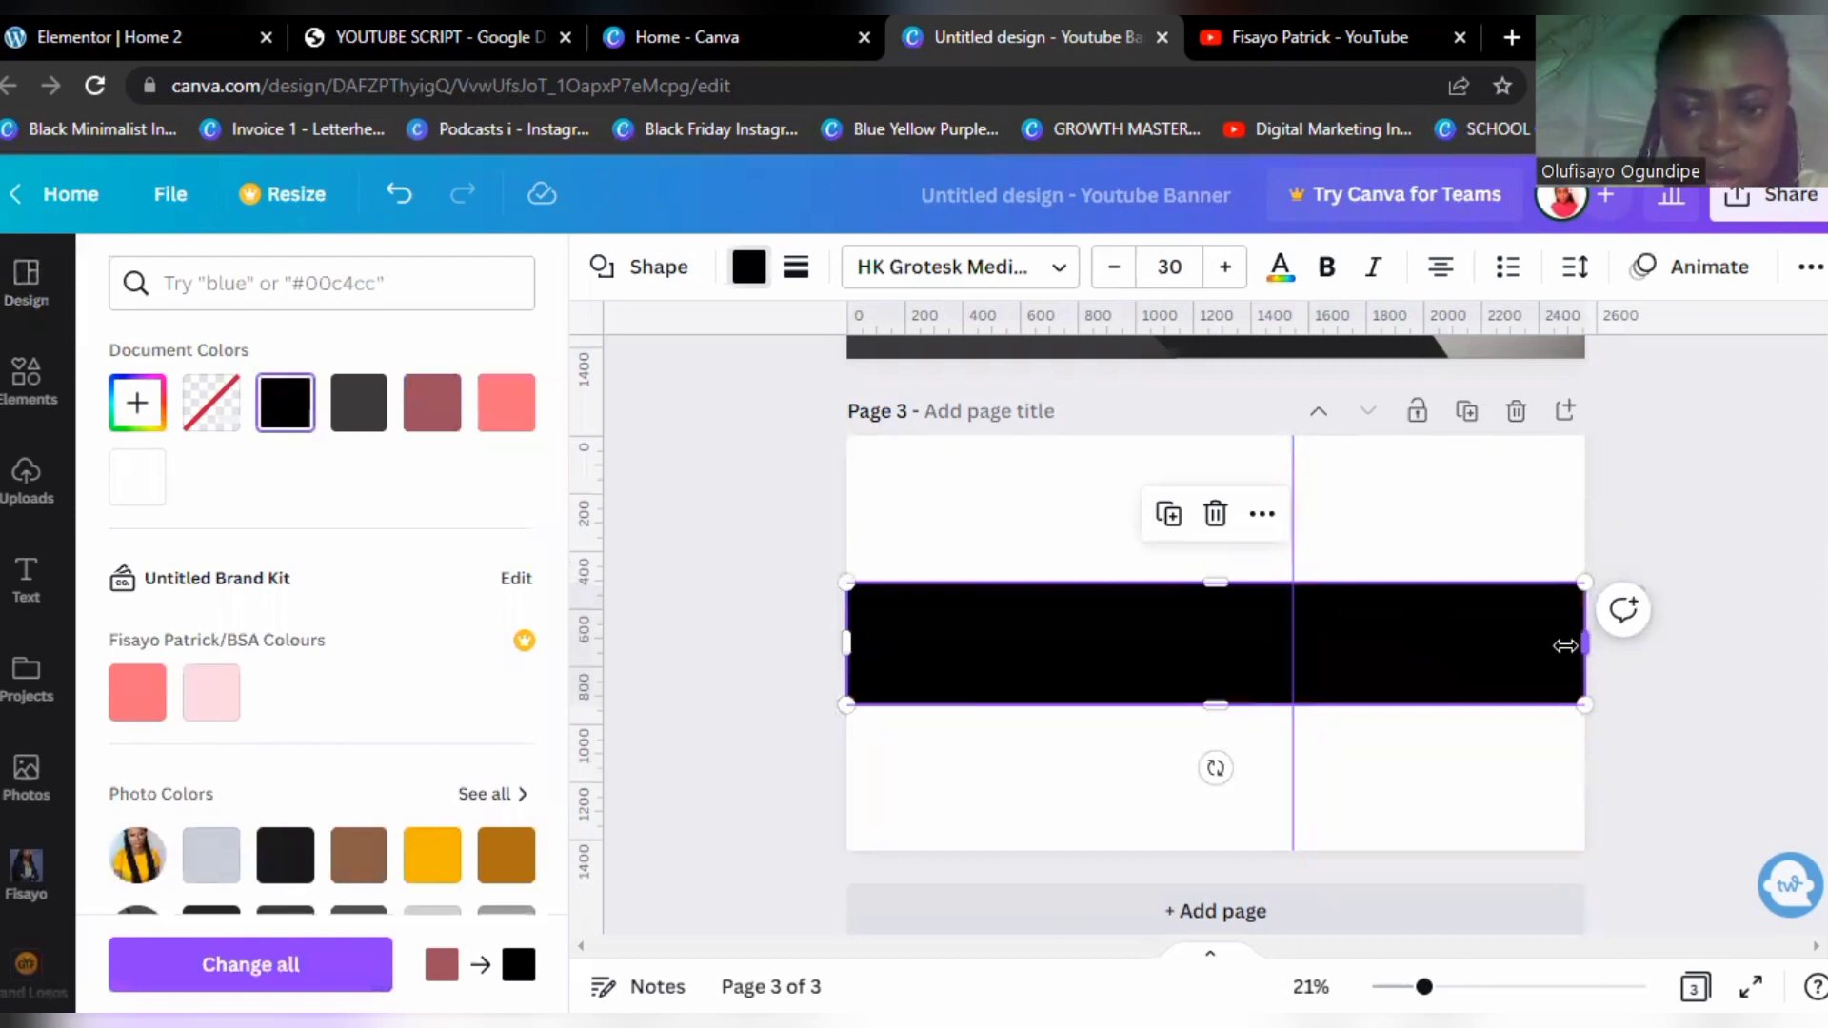
{"action": "left_click_drag", "start_coordinate": [1565, 645], "coordinate": [1292, 642]}
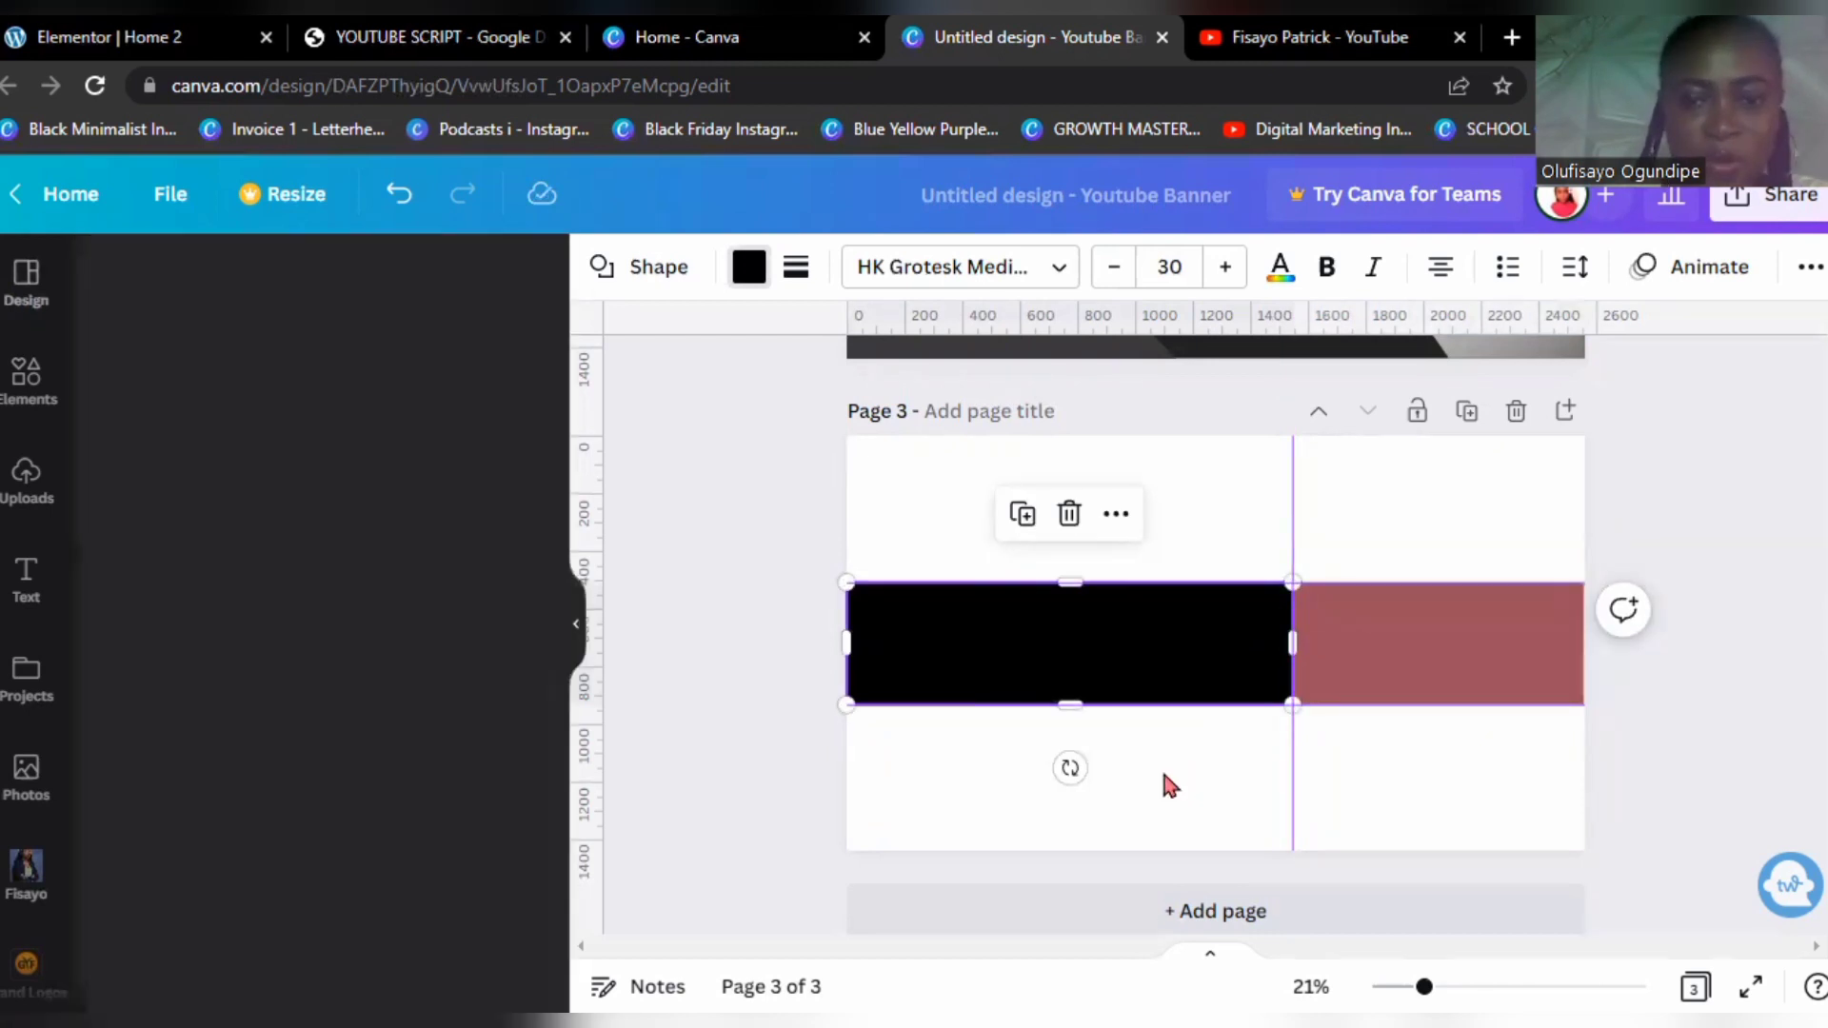
{"action": "left_click", "coordinate": [1161, 766]}
Step: Center the black rectangle horizontally on page 3 over the full-width band
{"action": "left_click", "coordinate": [1164, 650]}
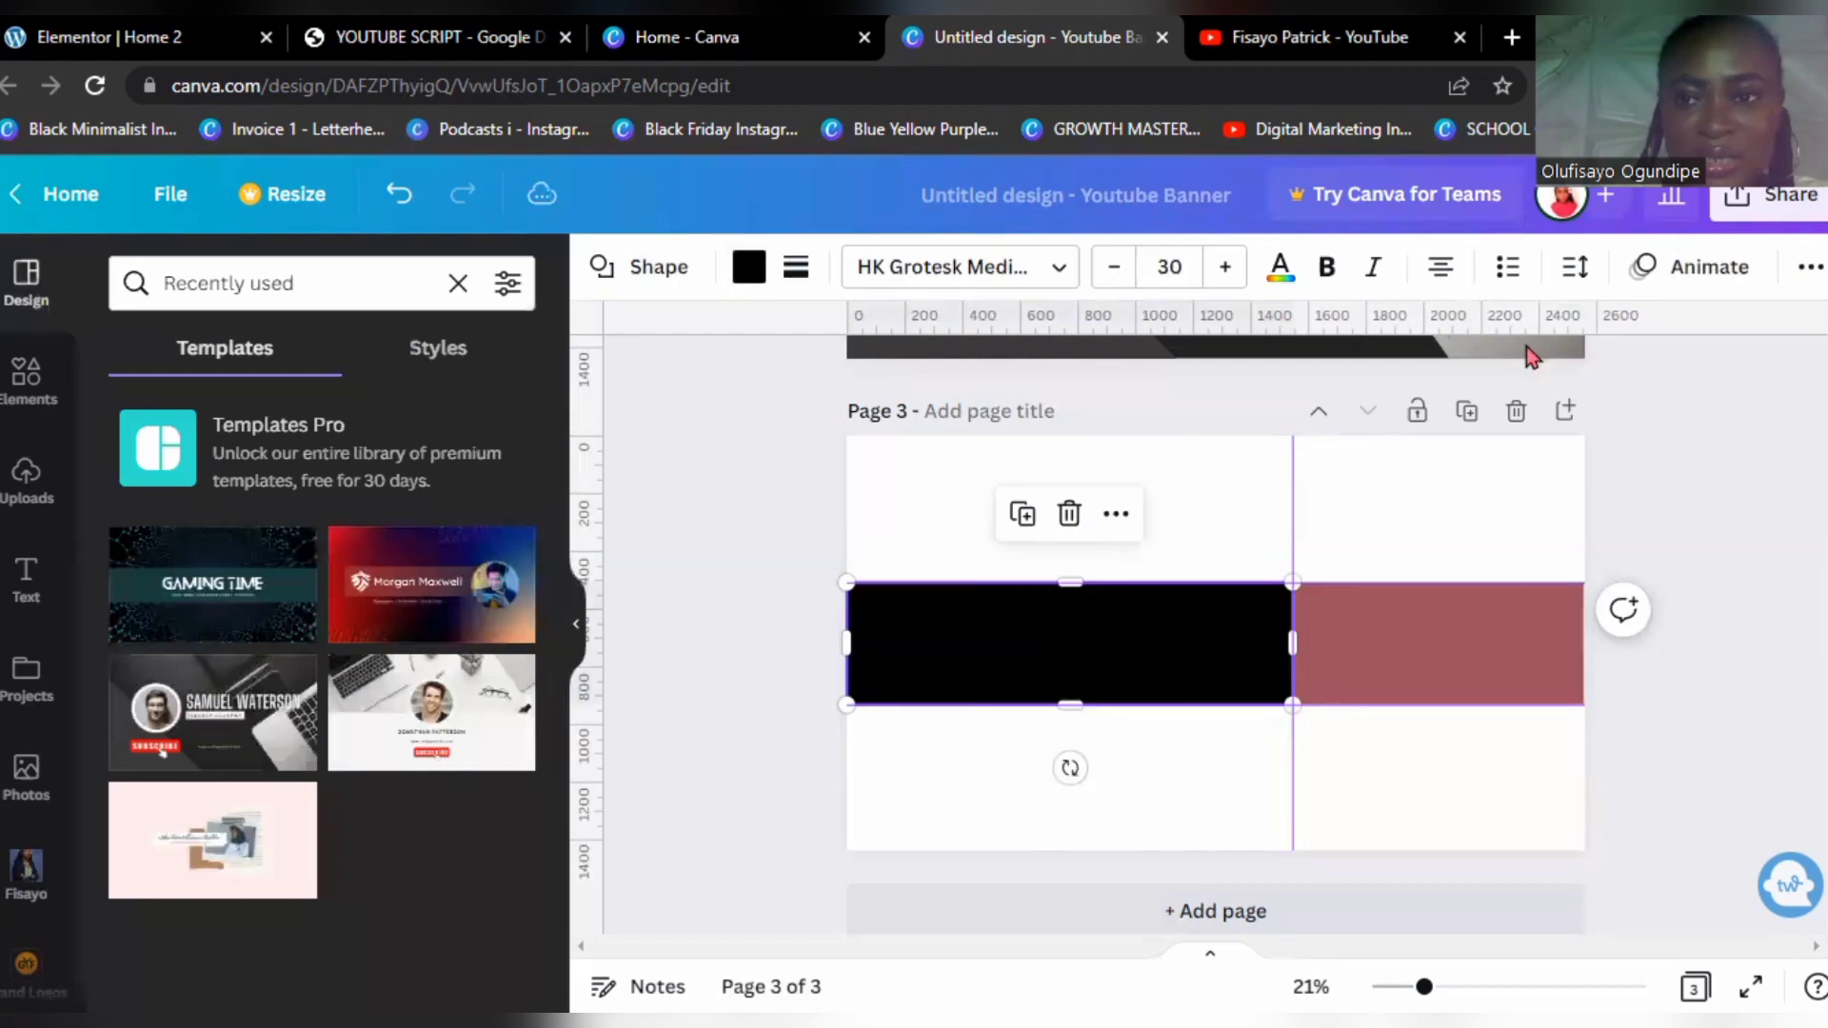
{"action": "left_click", "coordinate": [1810, 266]}
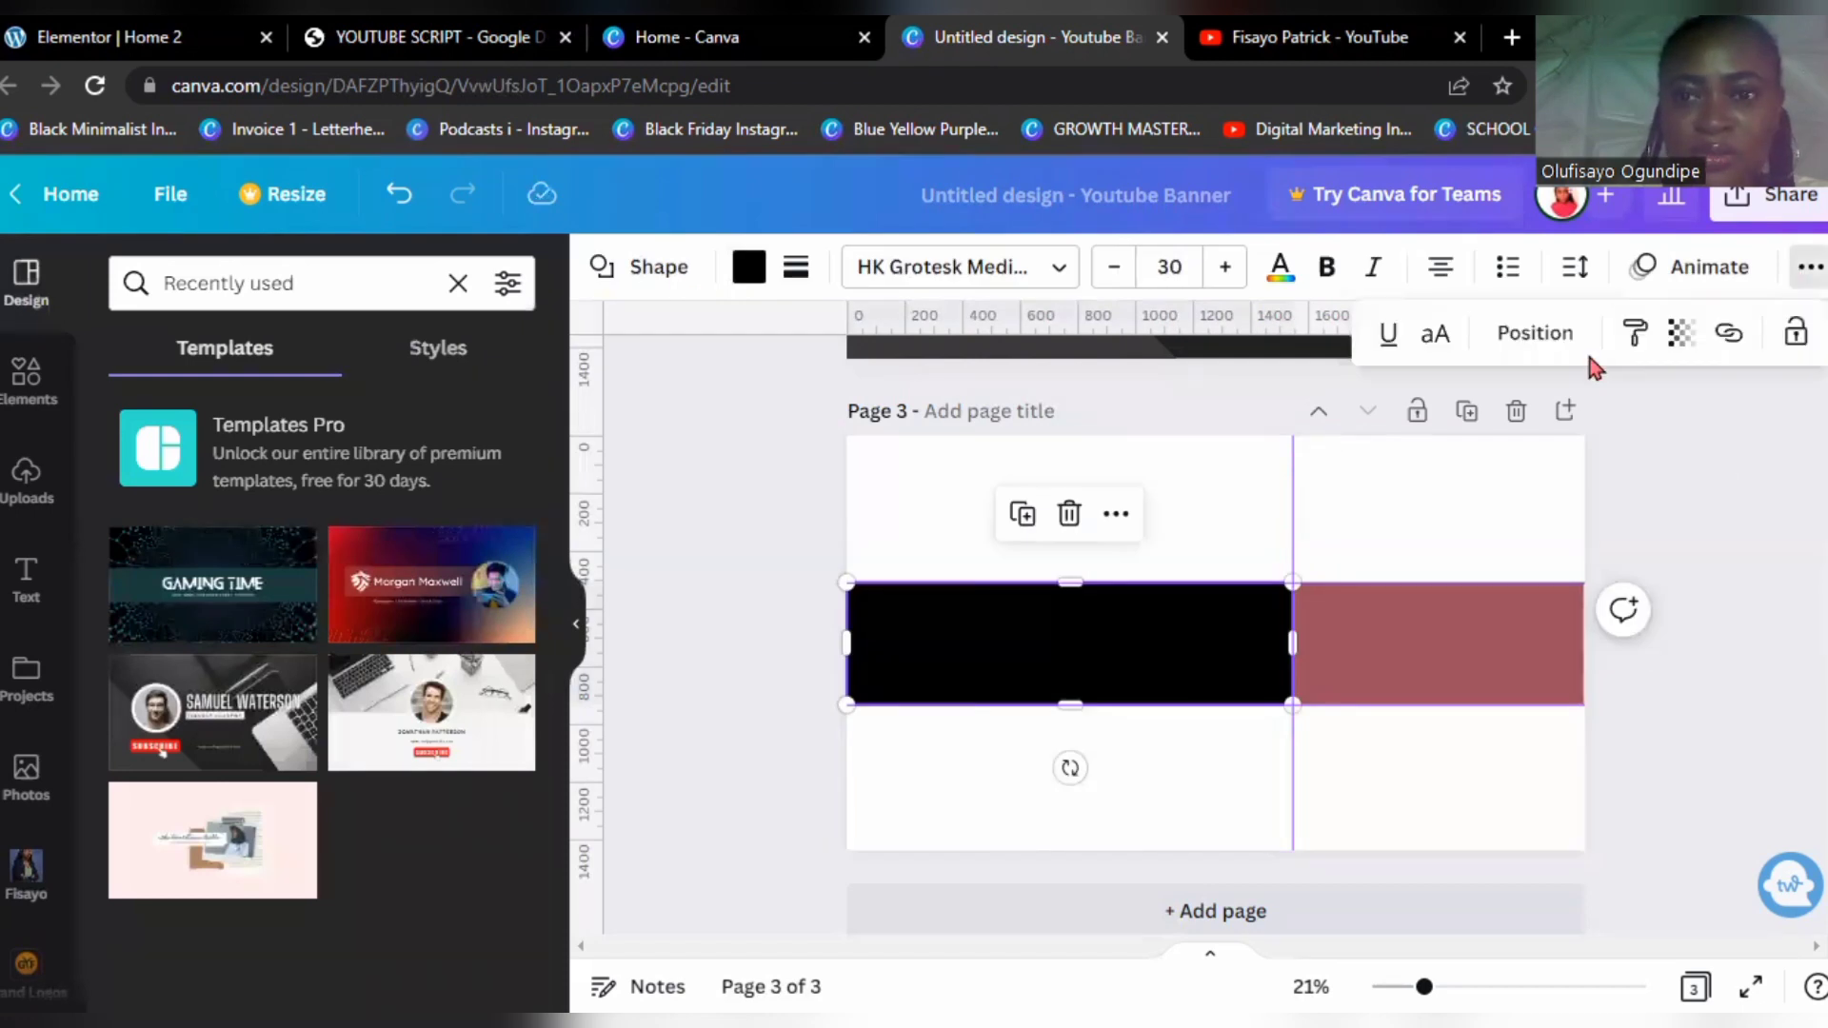
{"action": "left_click", "coordinate": [1538, 335]}
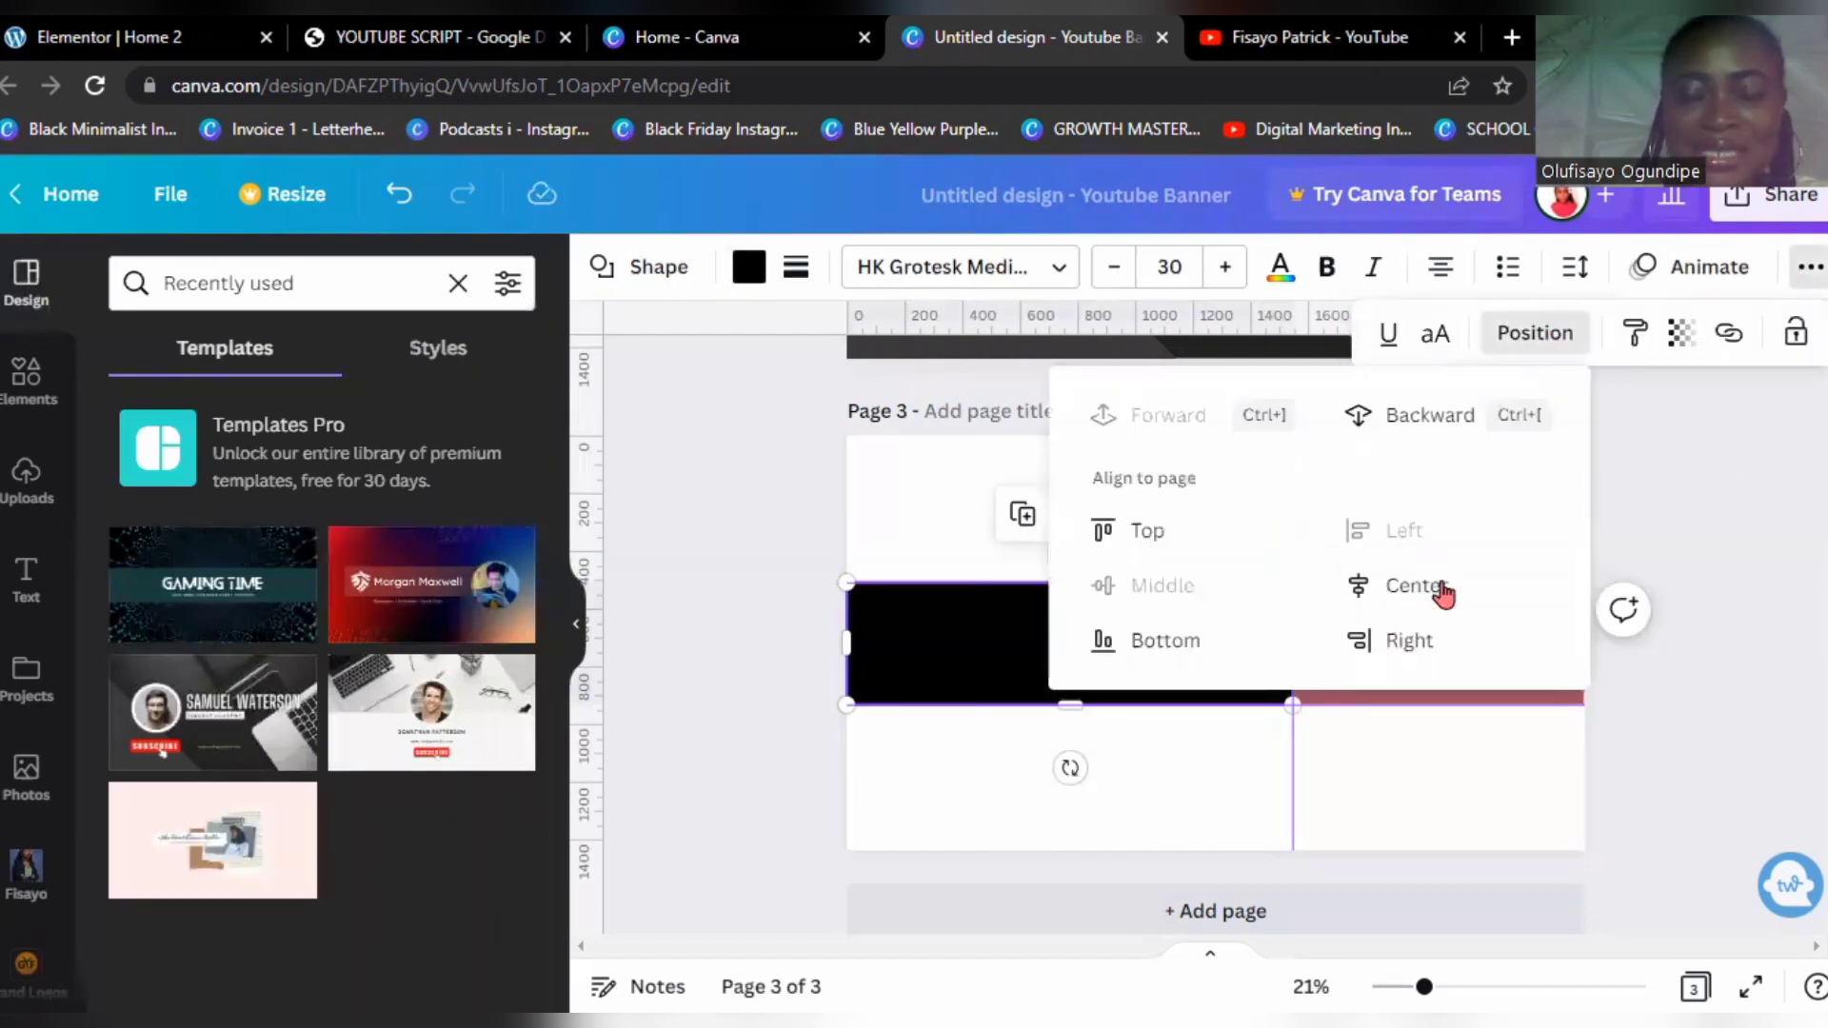
{"action": "left_click", "coordinate": [1419, 792]}
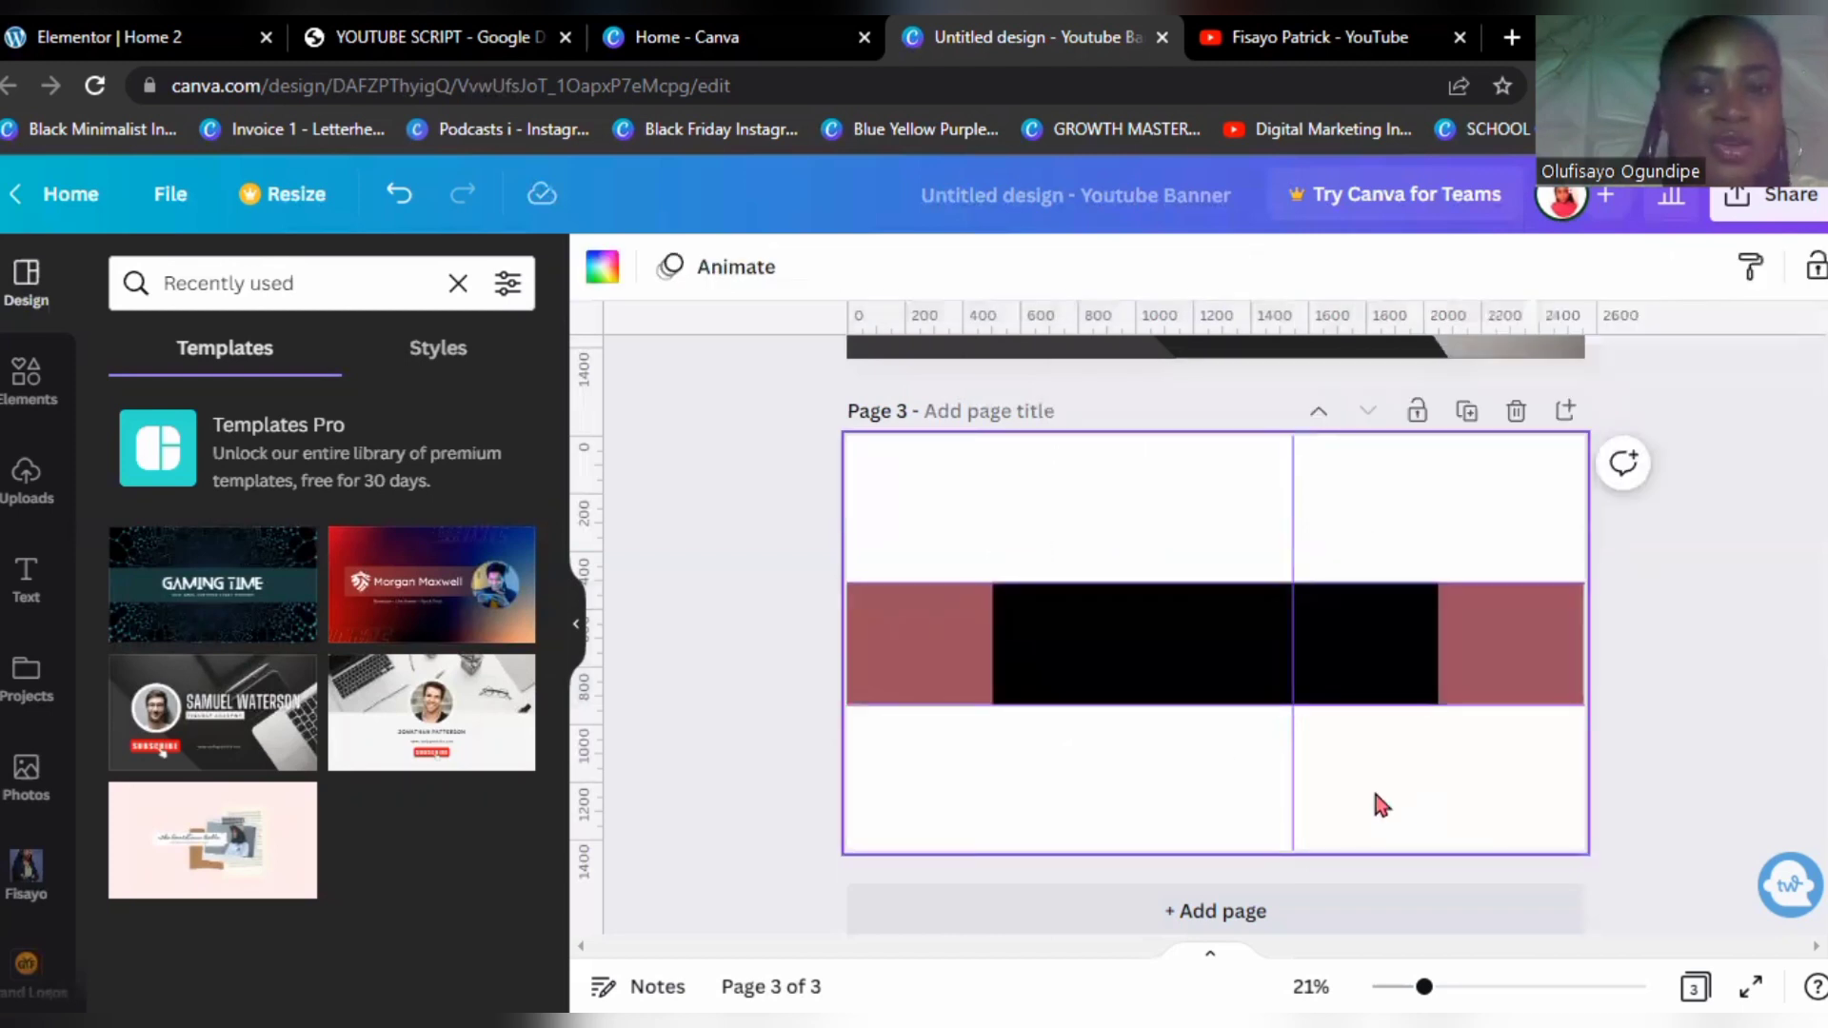
Step: Move the vertical guide to the black rectangle's right edge at 2053 px and add a second vertical guide at its left edge
{"action": "left_click_drag", "start_coordinate": [1303, 778], "coordinate": [1436, 764]}
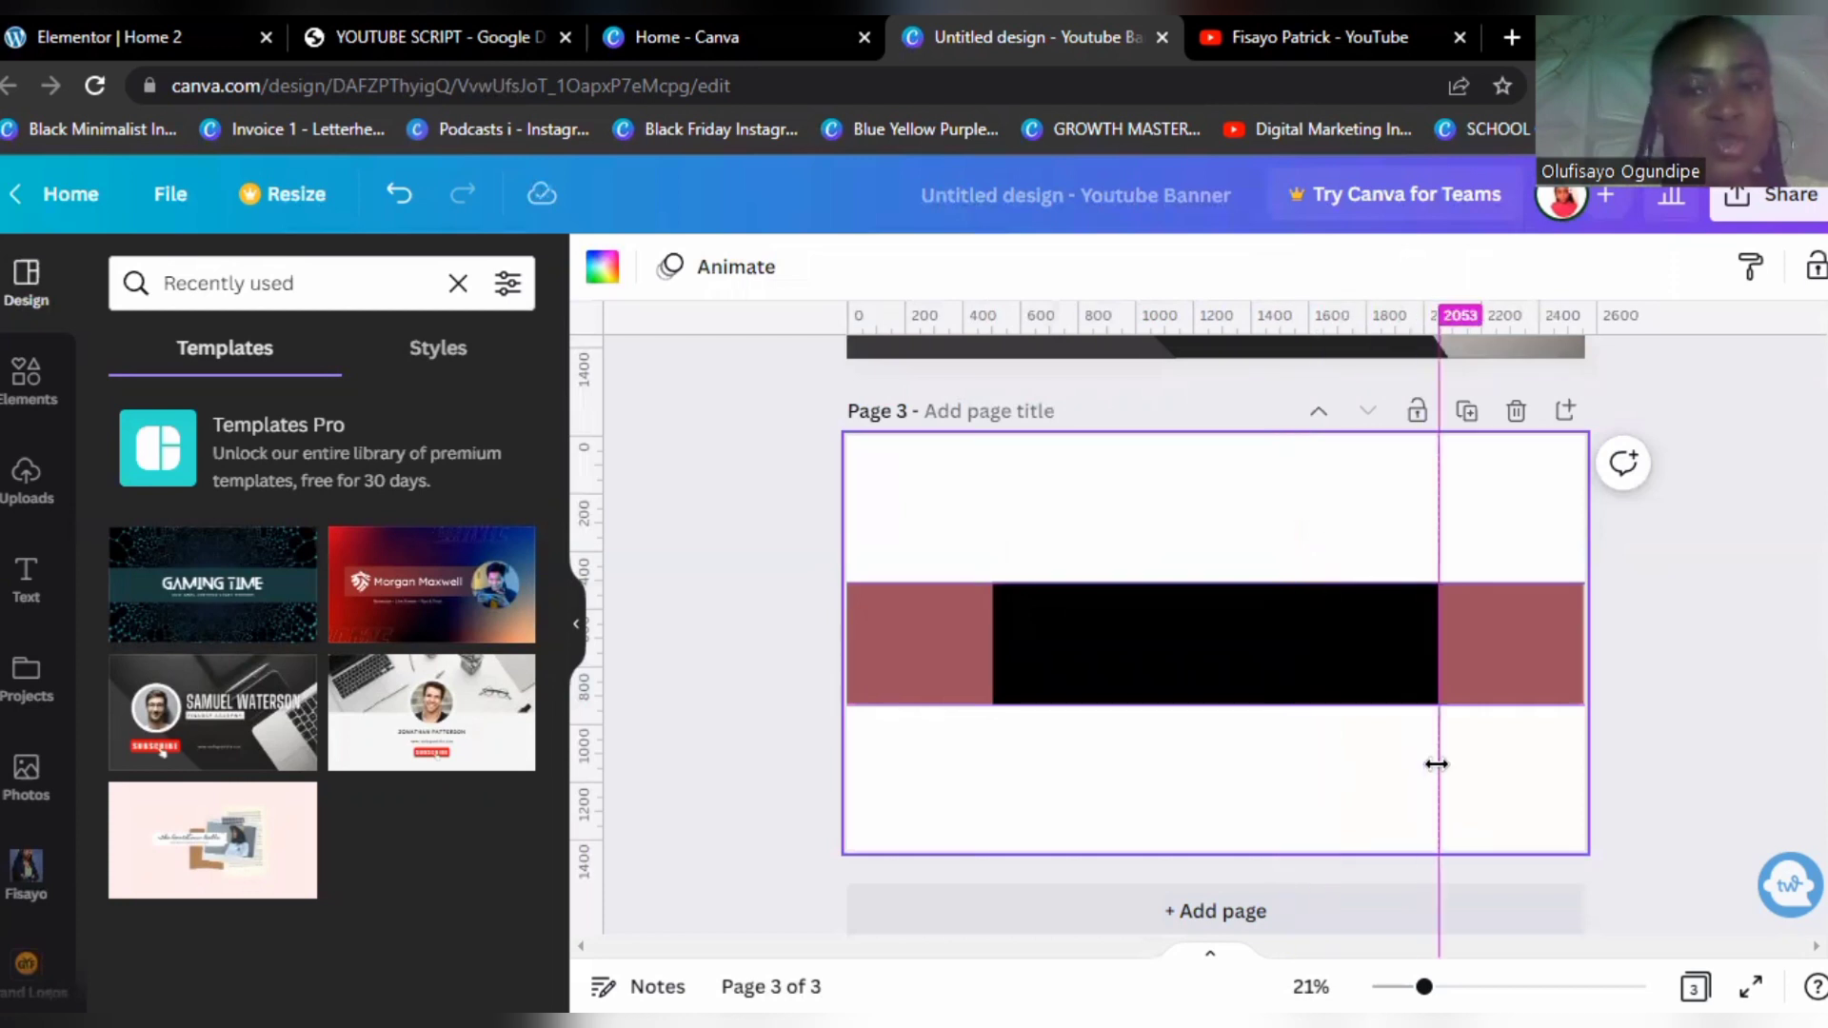
{"action": "left_click_drag", "start_coordinate": [1435, 764], "coordinate": [1437, 763]}
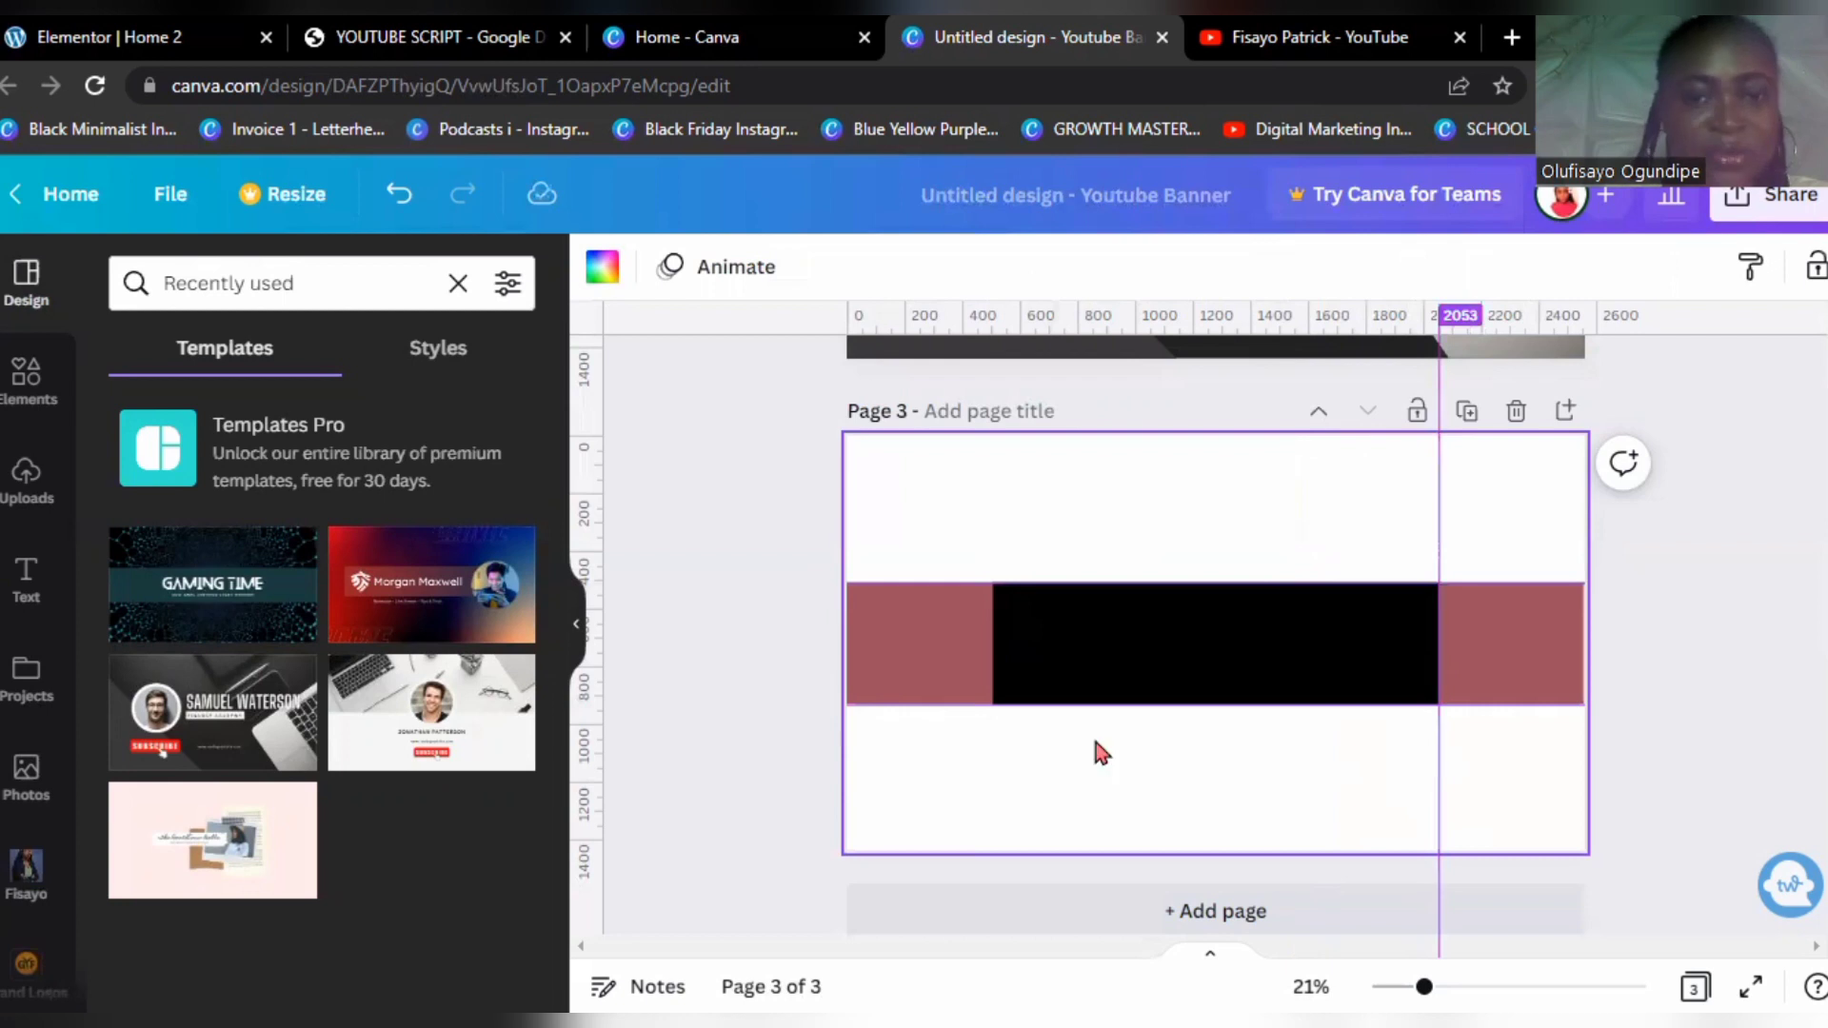
{"action": "left_click_drag", "start_coordinate": [599, 689], "coordinate": [986, 689]}
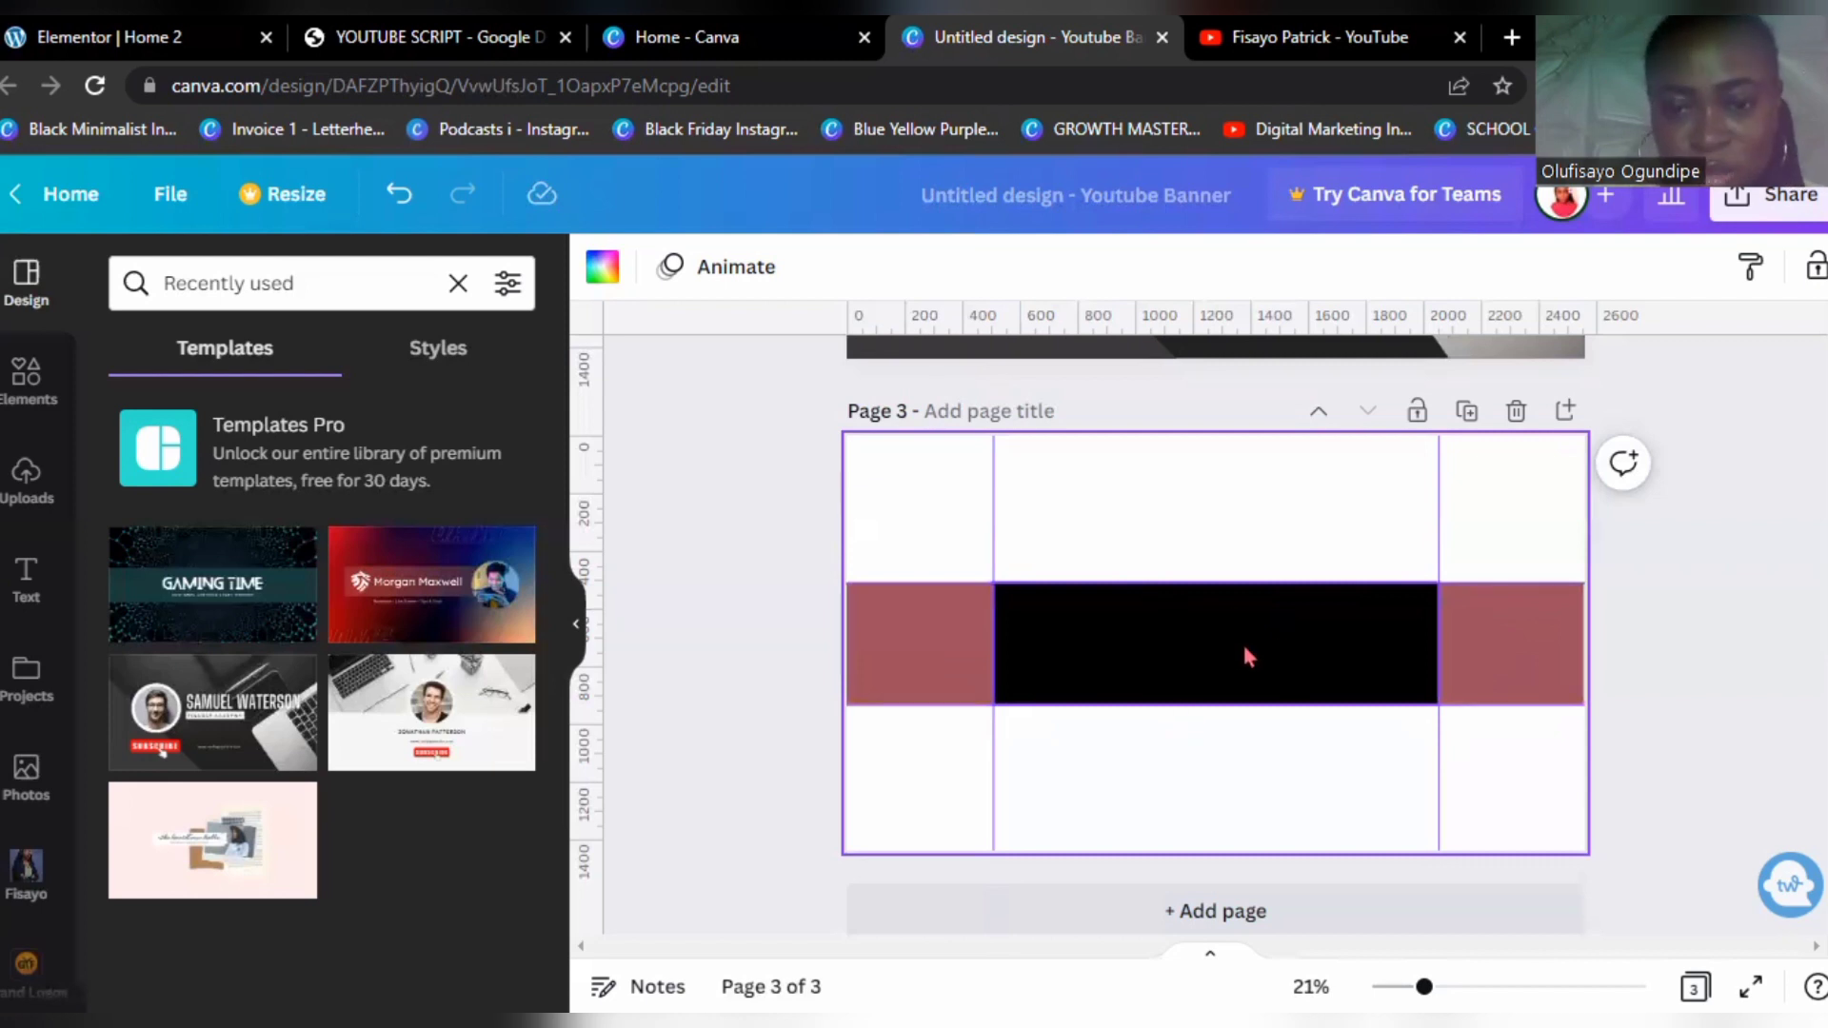
Step: Delete the black rectangle and the full-width rectangle from page 3, keeping the guides
{"action": "left_click", "coordinate": [1271, 661]}
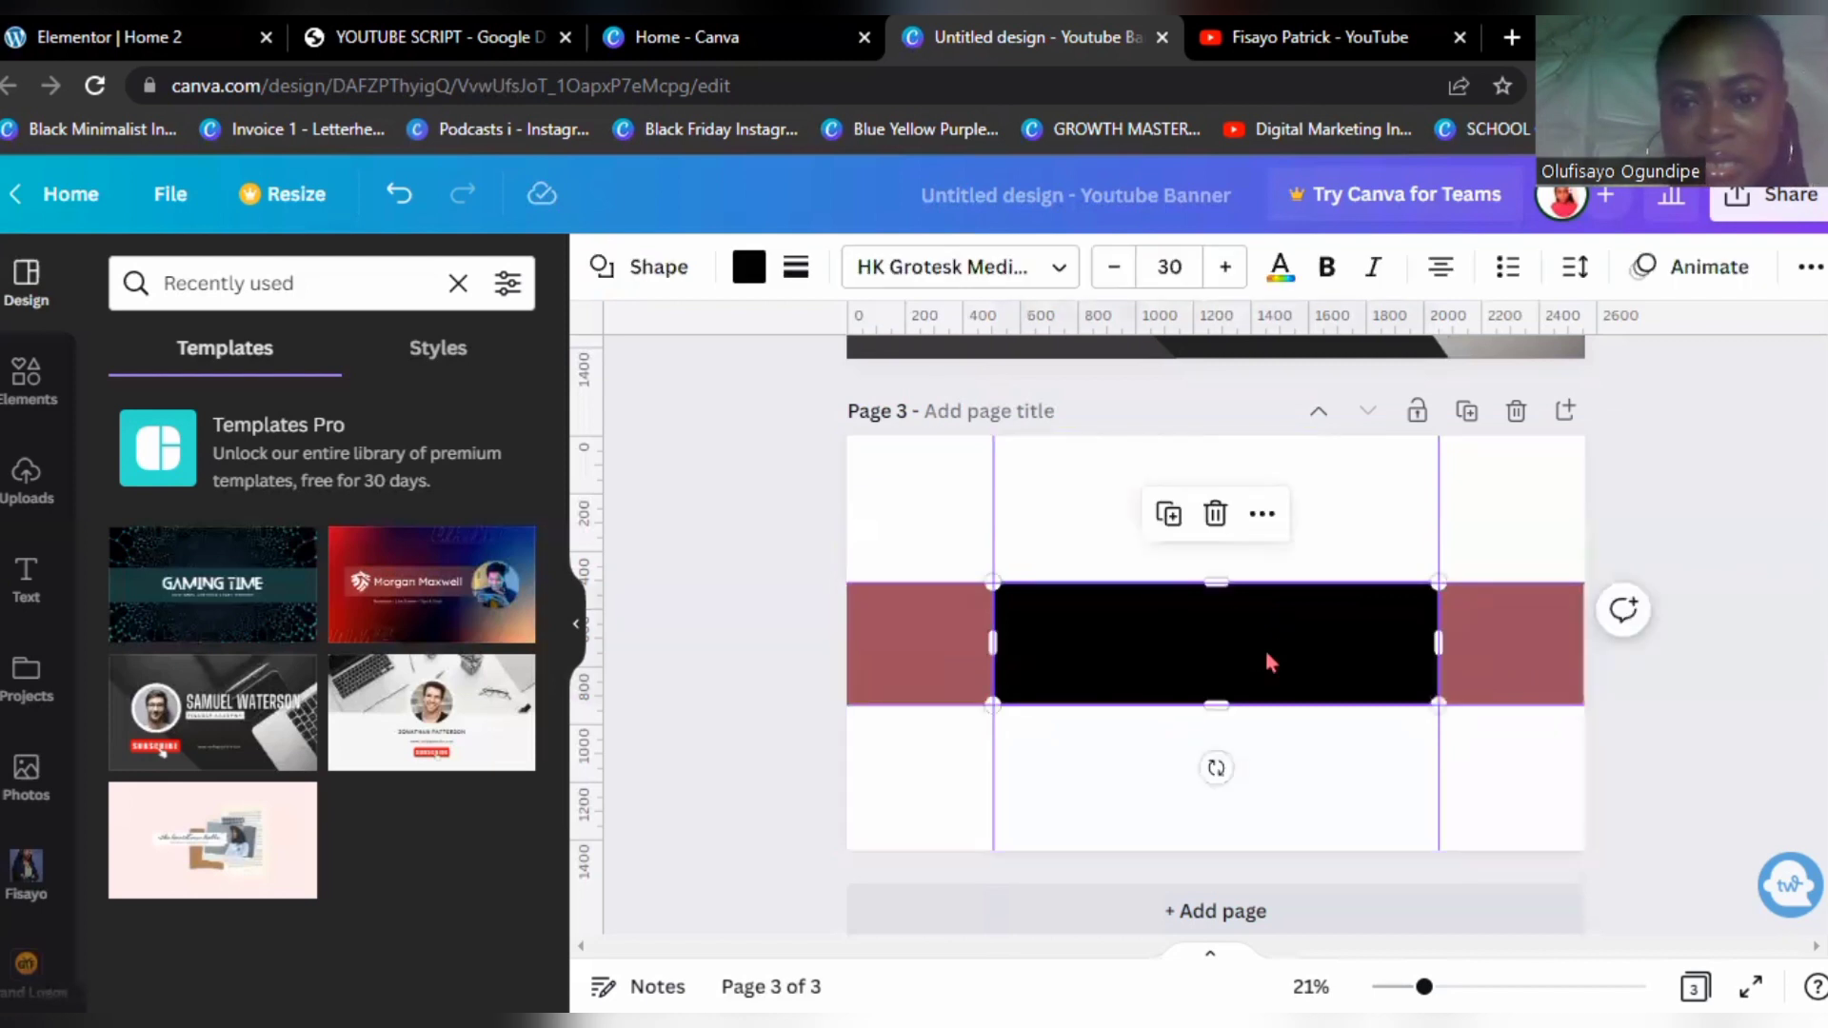
{"action": "key", "text": "Delete"}
{"action": "key", "text": "Delete"}
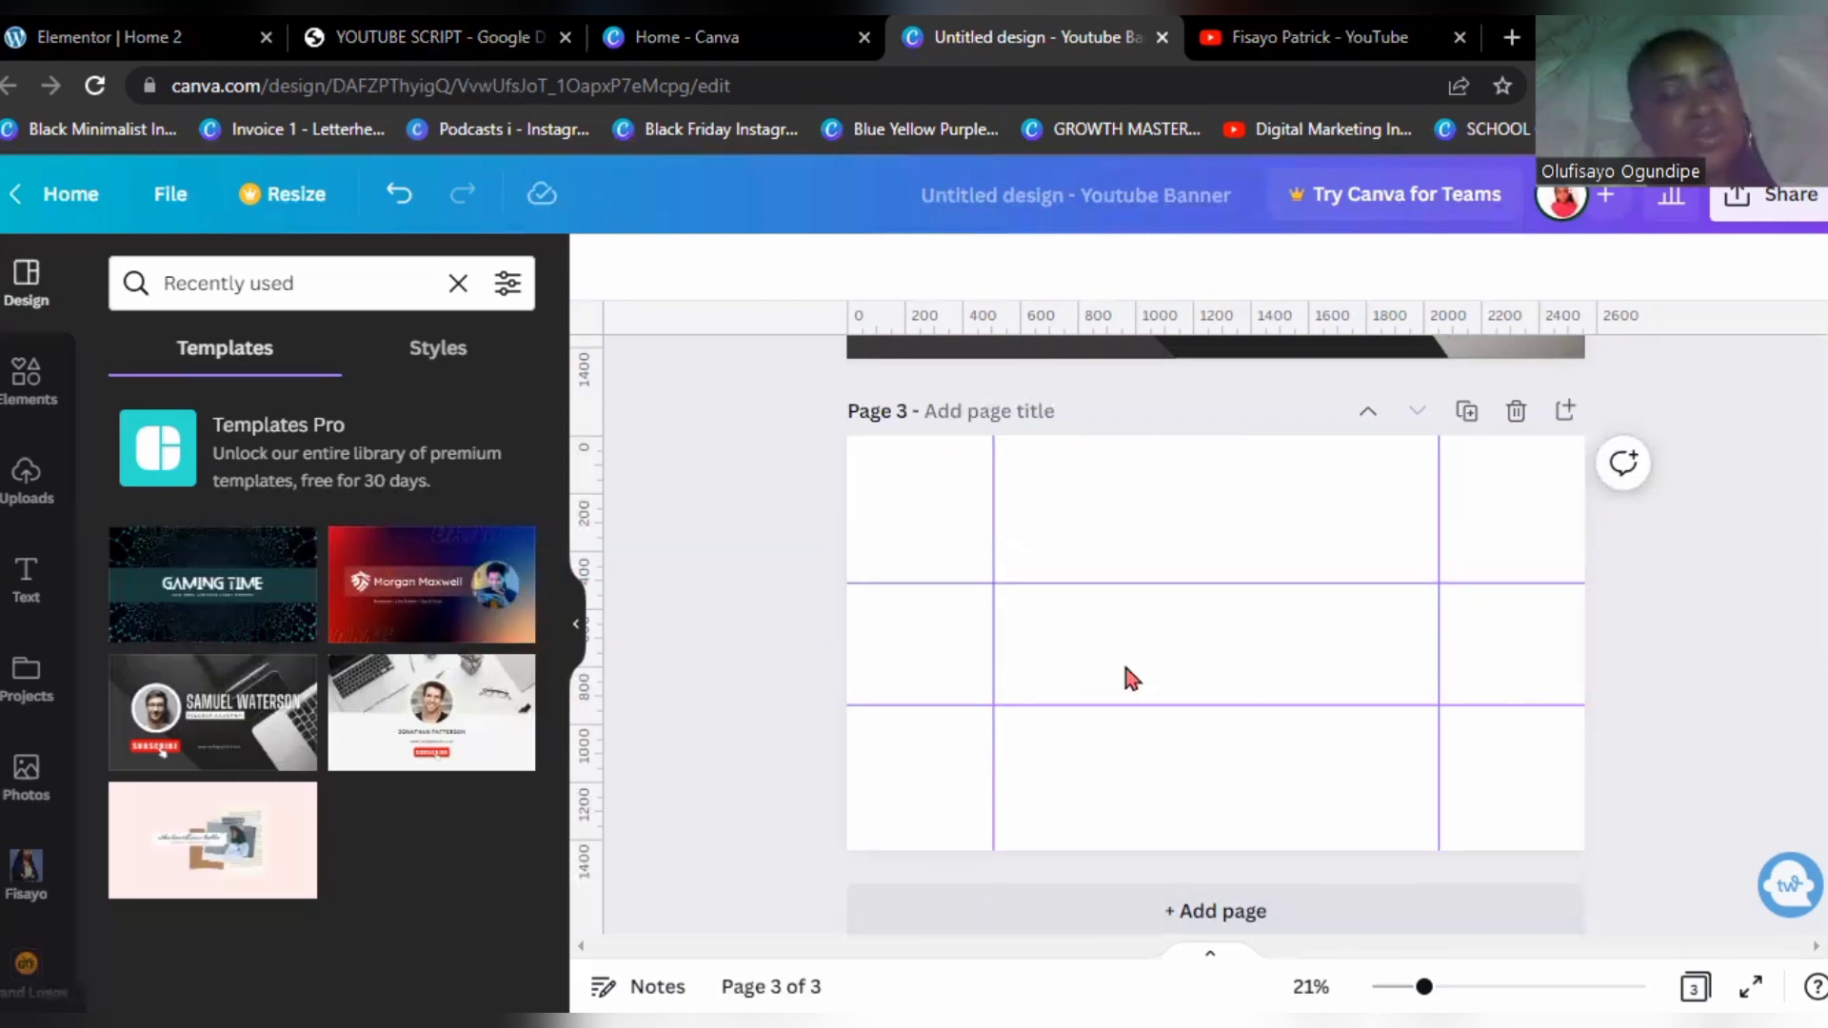
Step: Fill page 3's background with the coral brand color and compare it with the banner on the YouTube channel page
{"action": "left_click", "coordinate": [1052, 804]}
{"action": "left_click", "coordinate": [601, 271]}
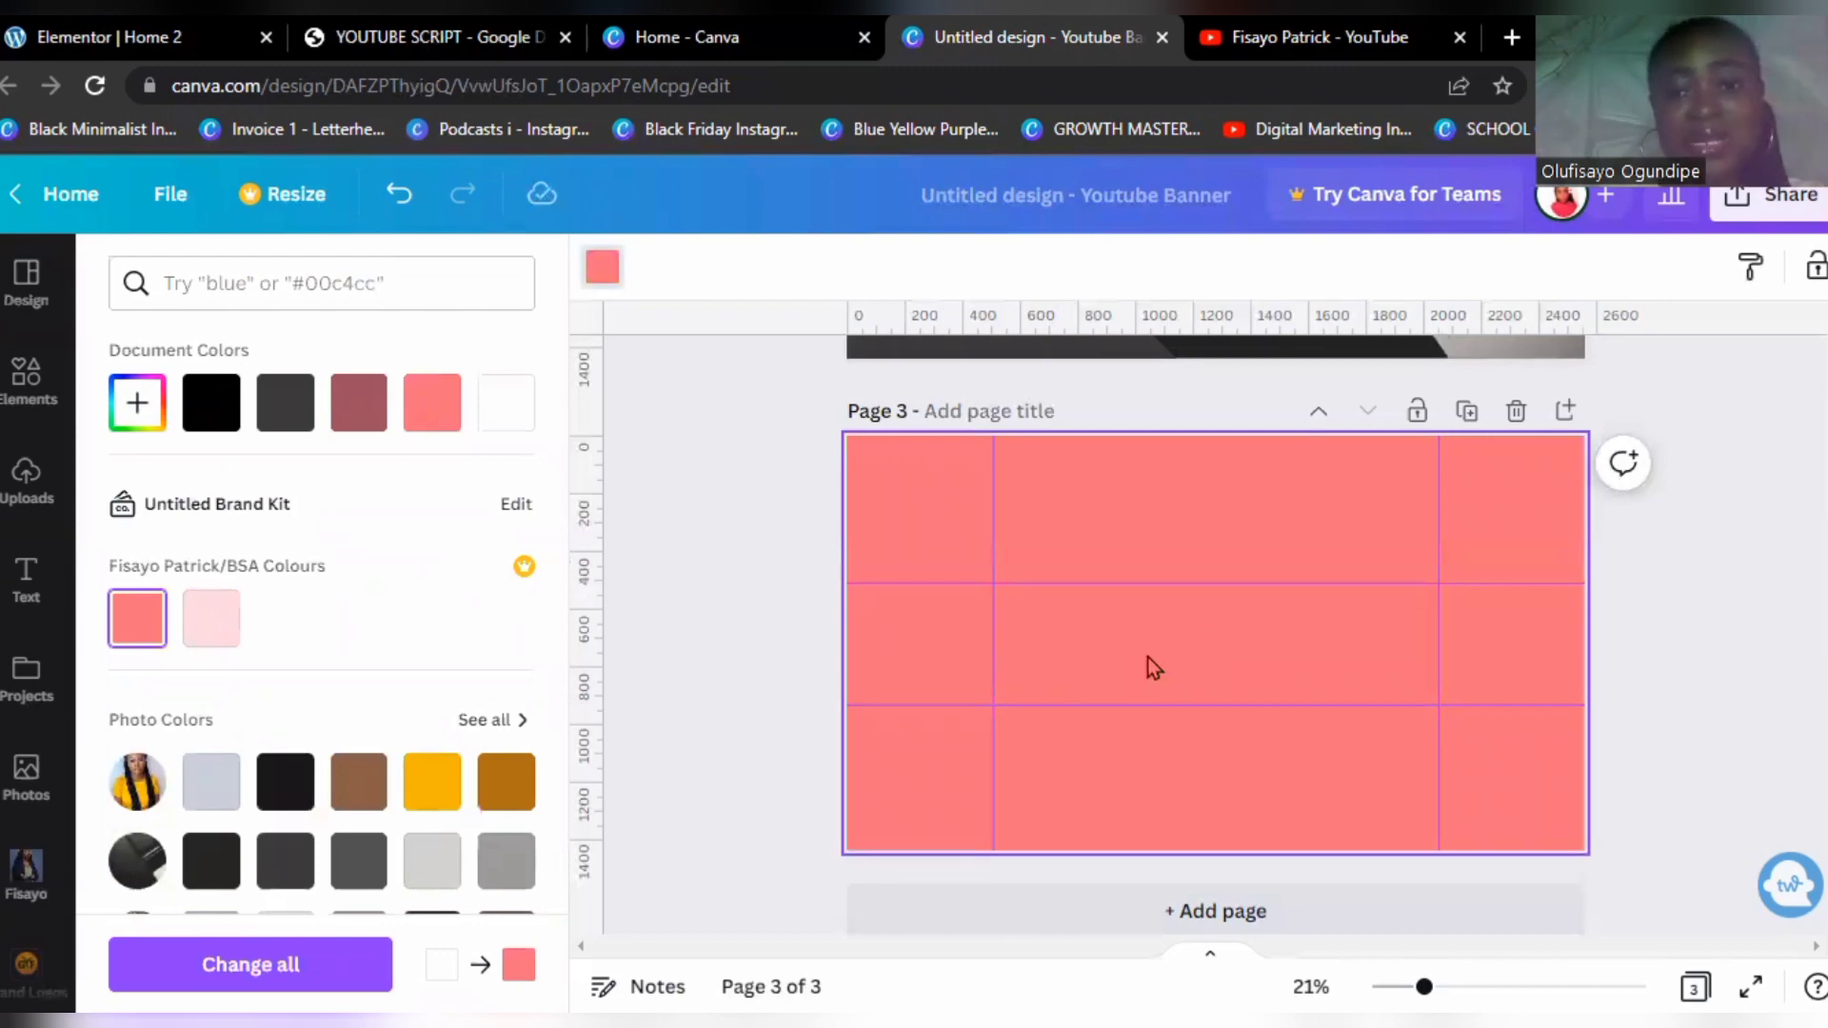
{"action": "left_click", "coordinate": [1287, 43]}
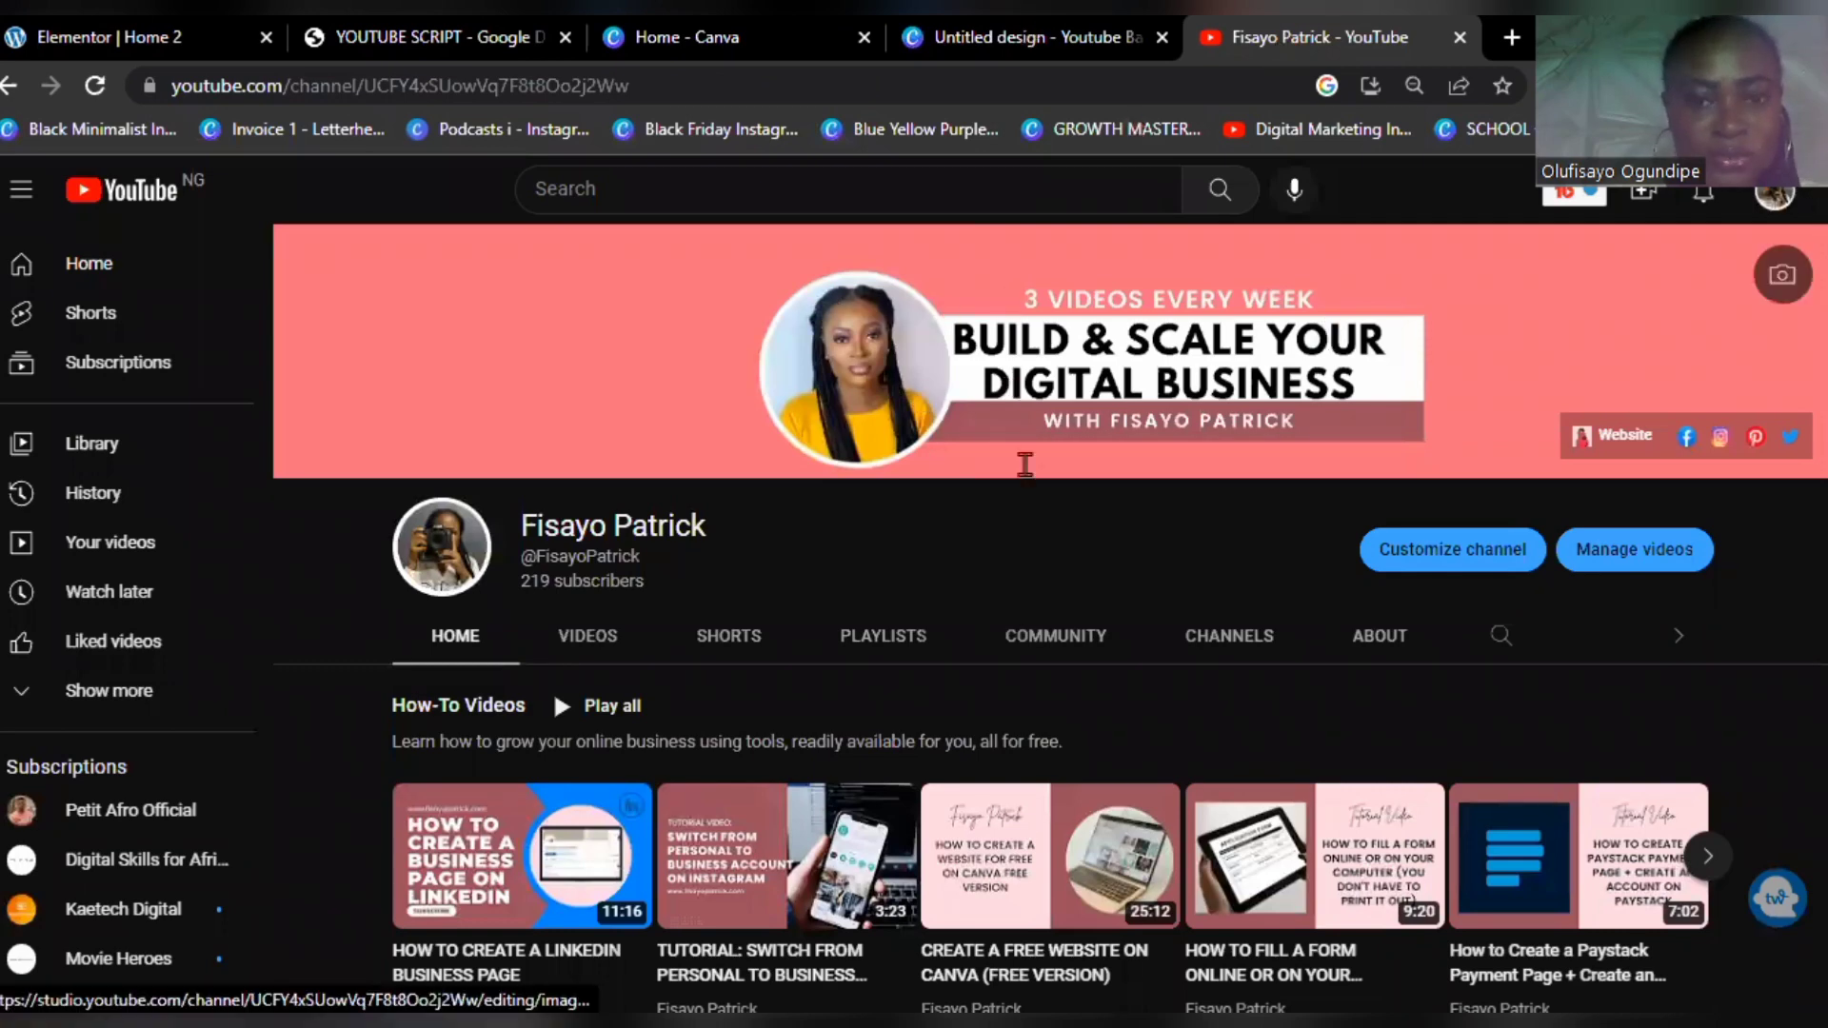
{"action": "key", "text": "ctrl+Page_Up"}
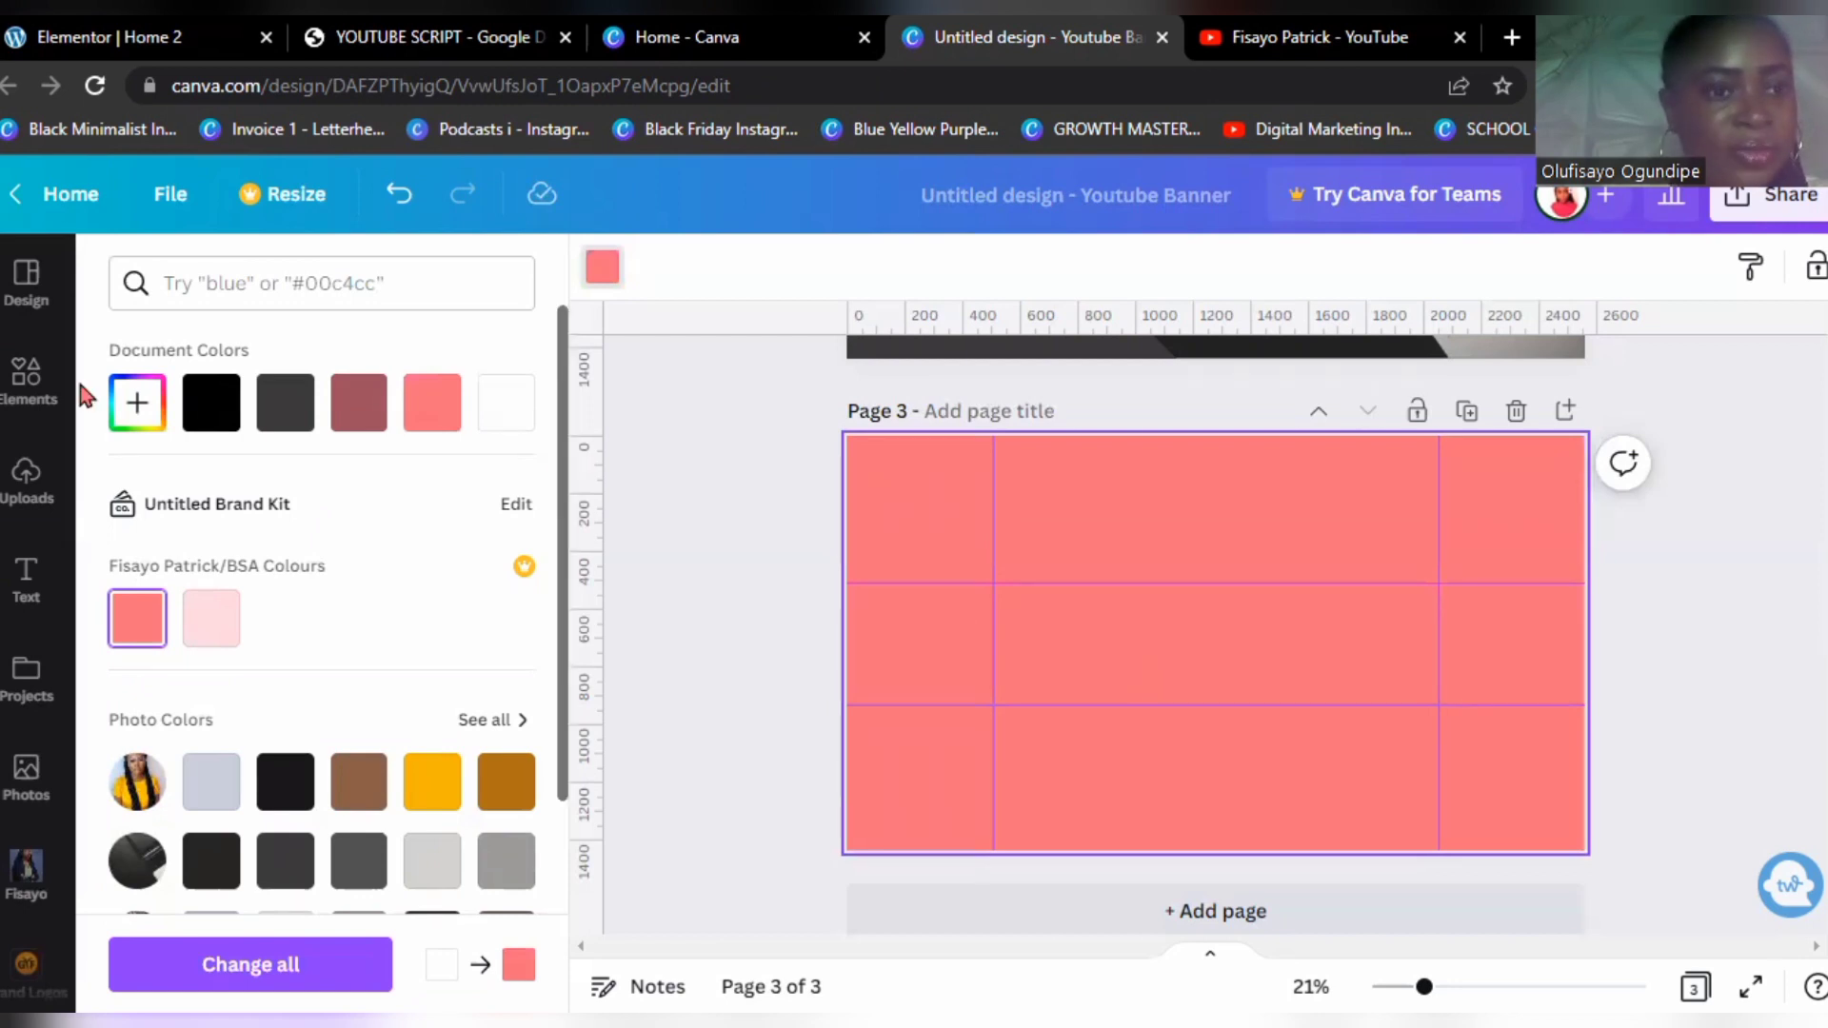
Step: Search the elements for "frame" and add the circular photo frame to page 3
{"action": "left_click", "coordinate": [27, 380]}
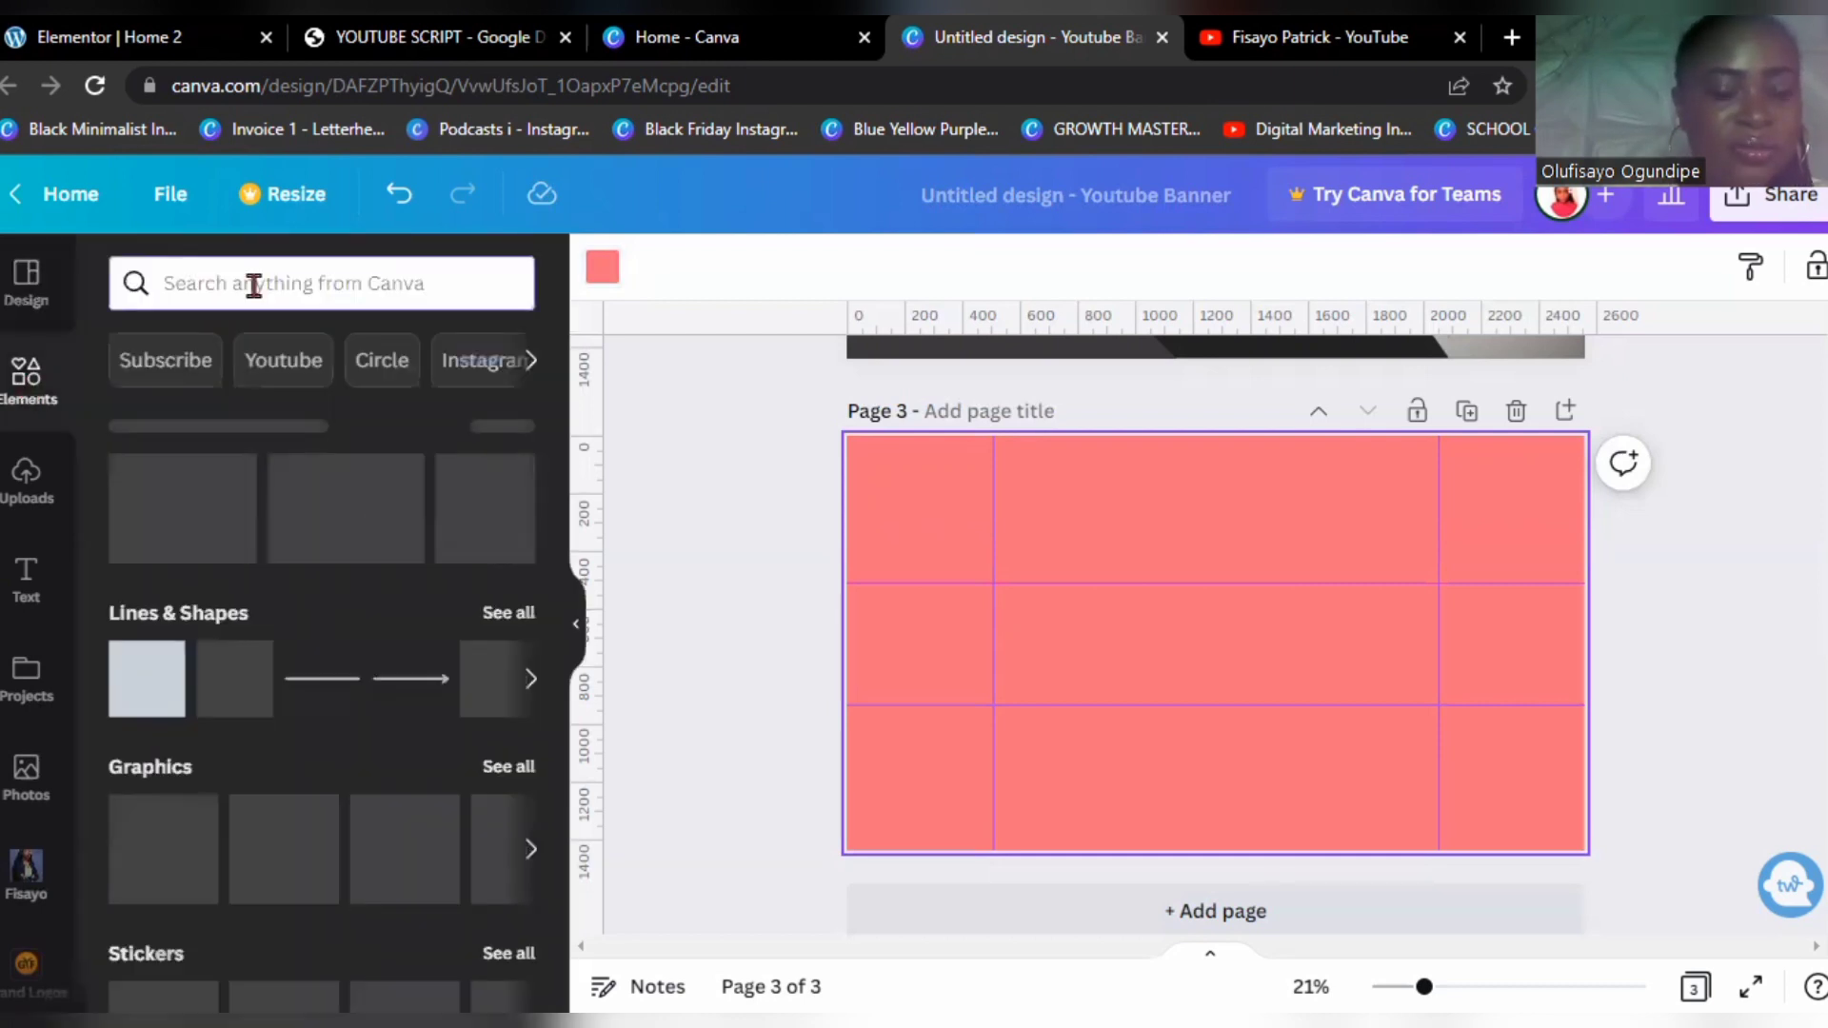
{"action": "left_click", "coordinate": [254, 286]}
{"action": "type", "text": "fr"}
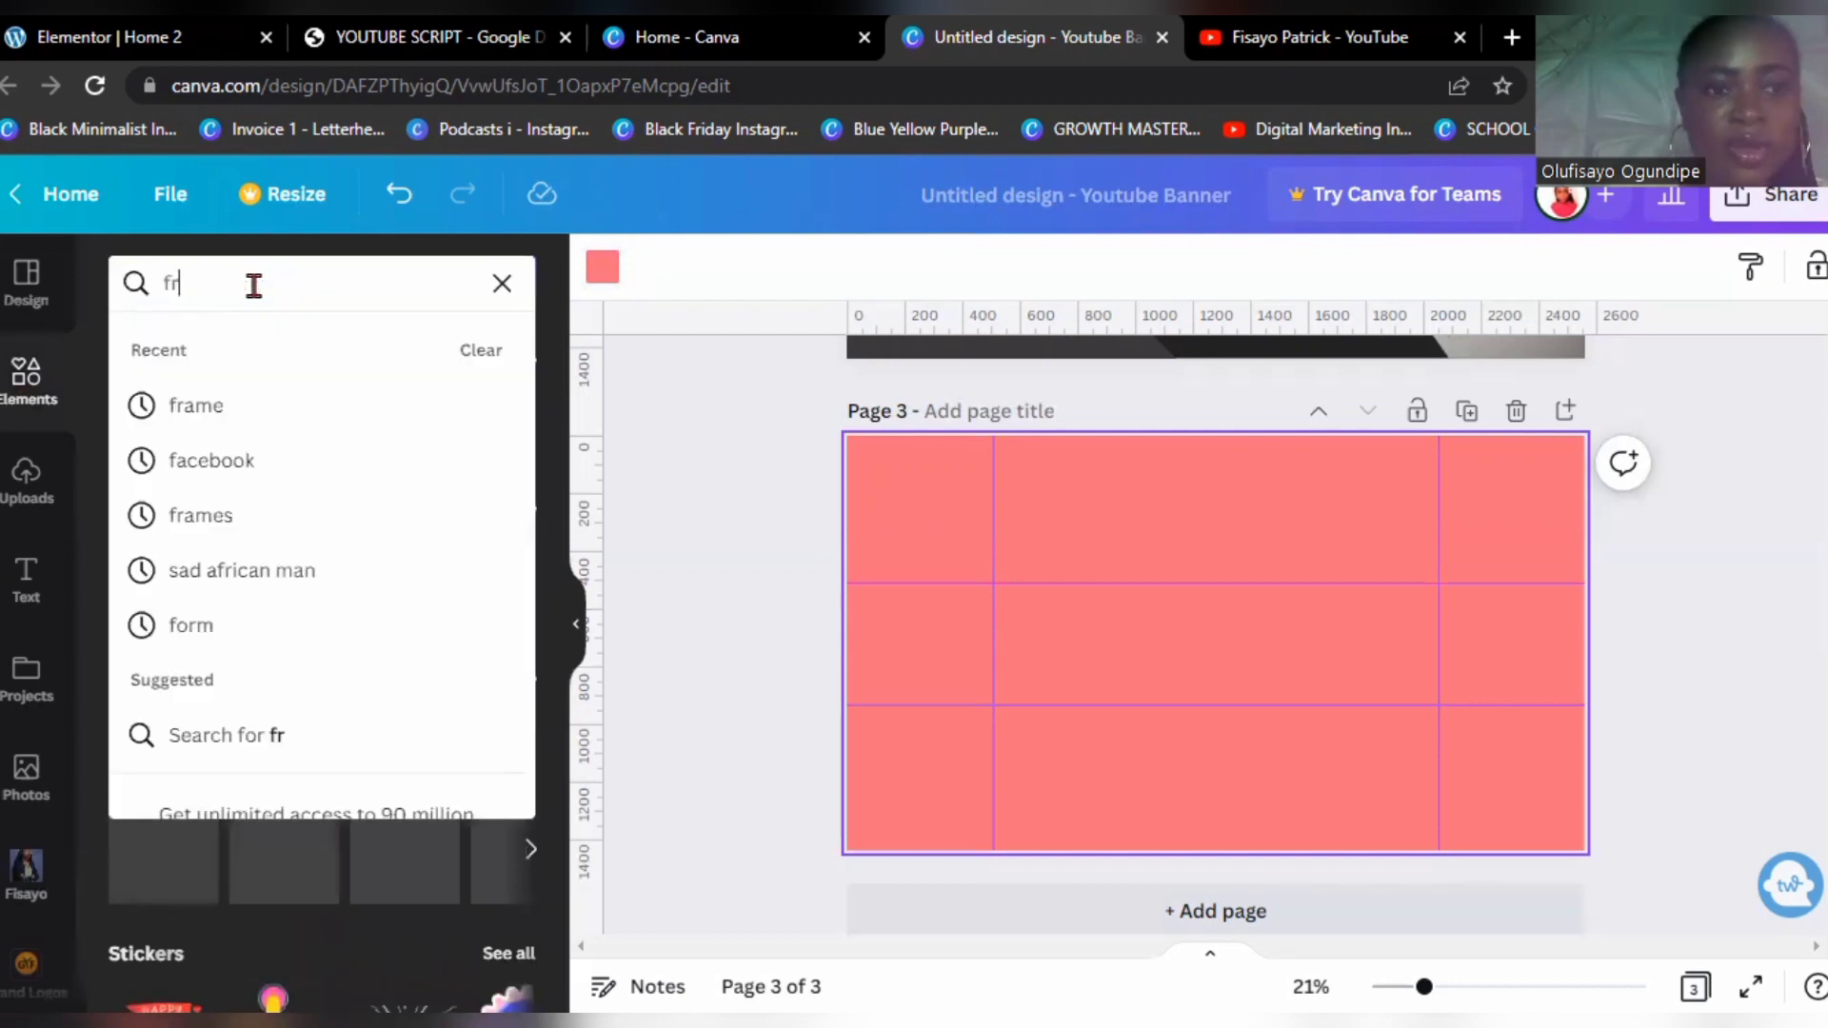
{"action": "left_click", "coordinate": [213, 411]}
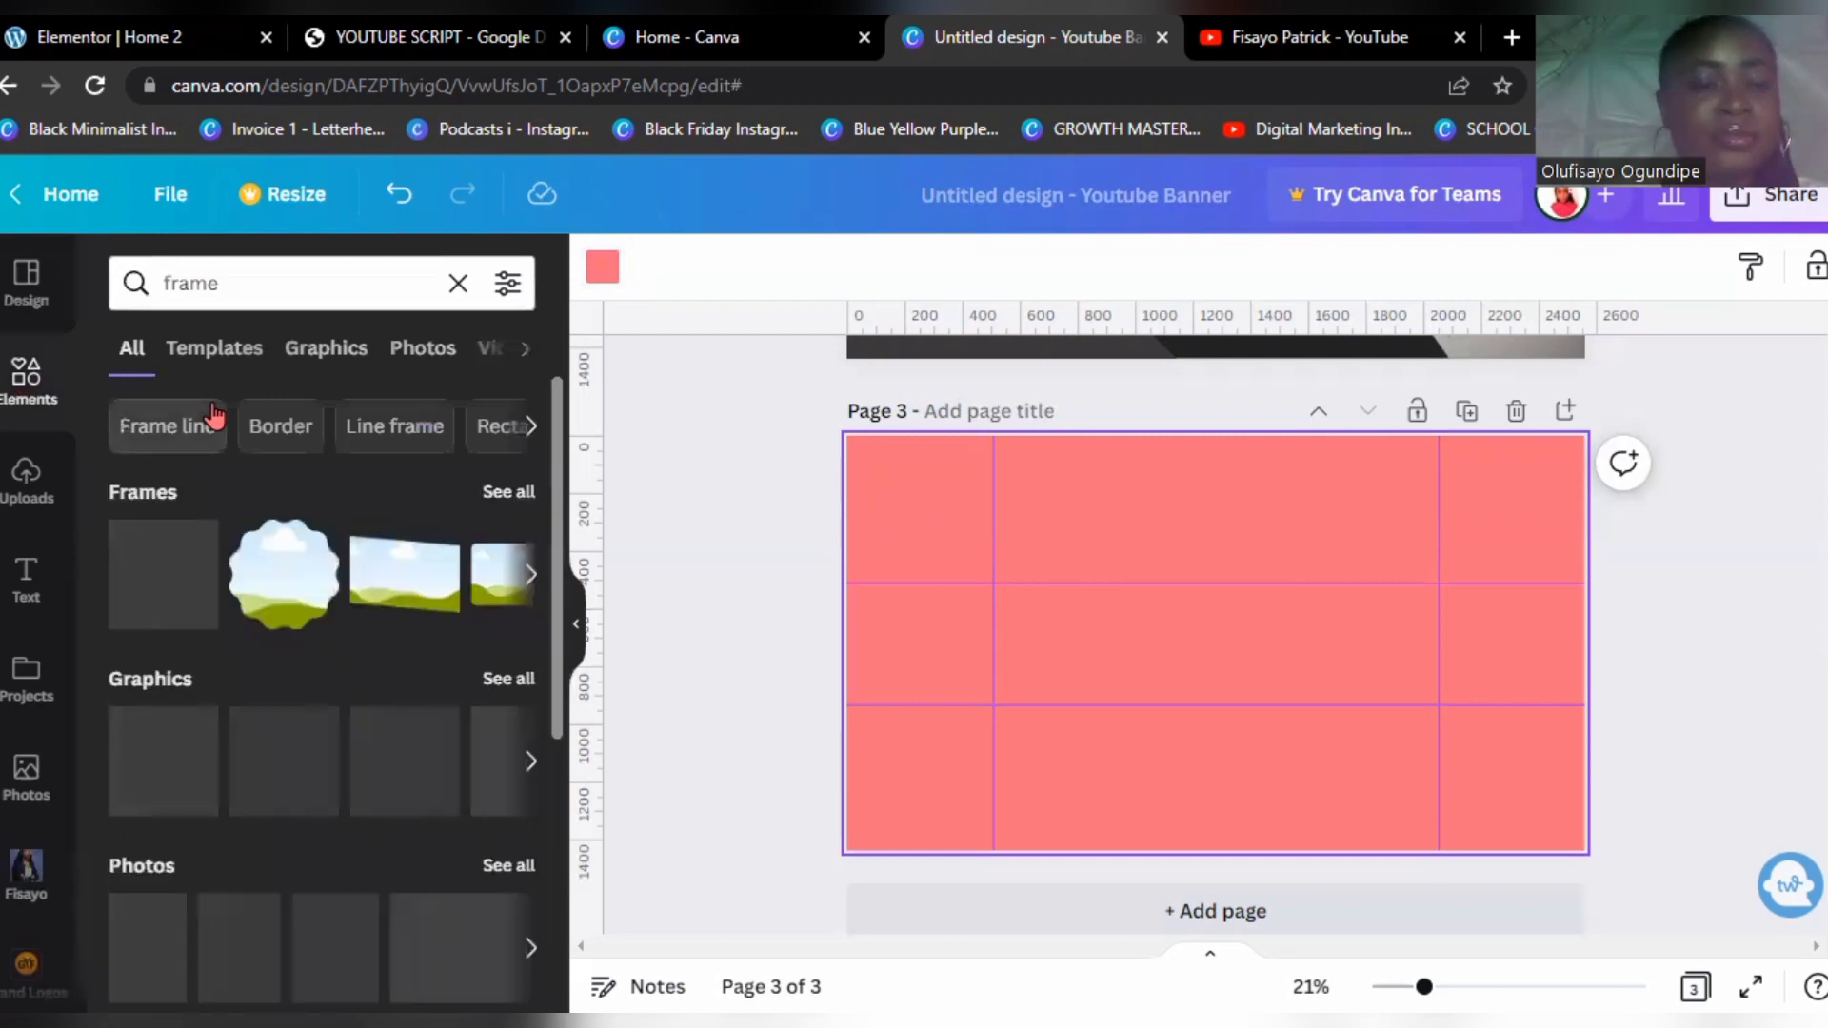
{"action": "left_click", "coordinate": [172, 588]}
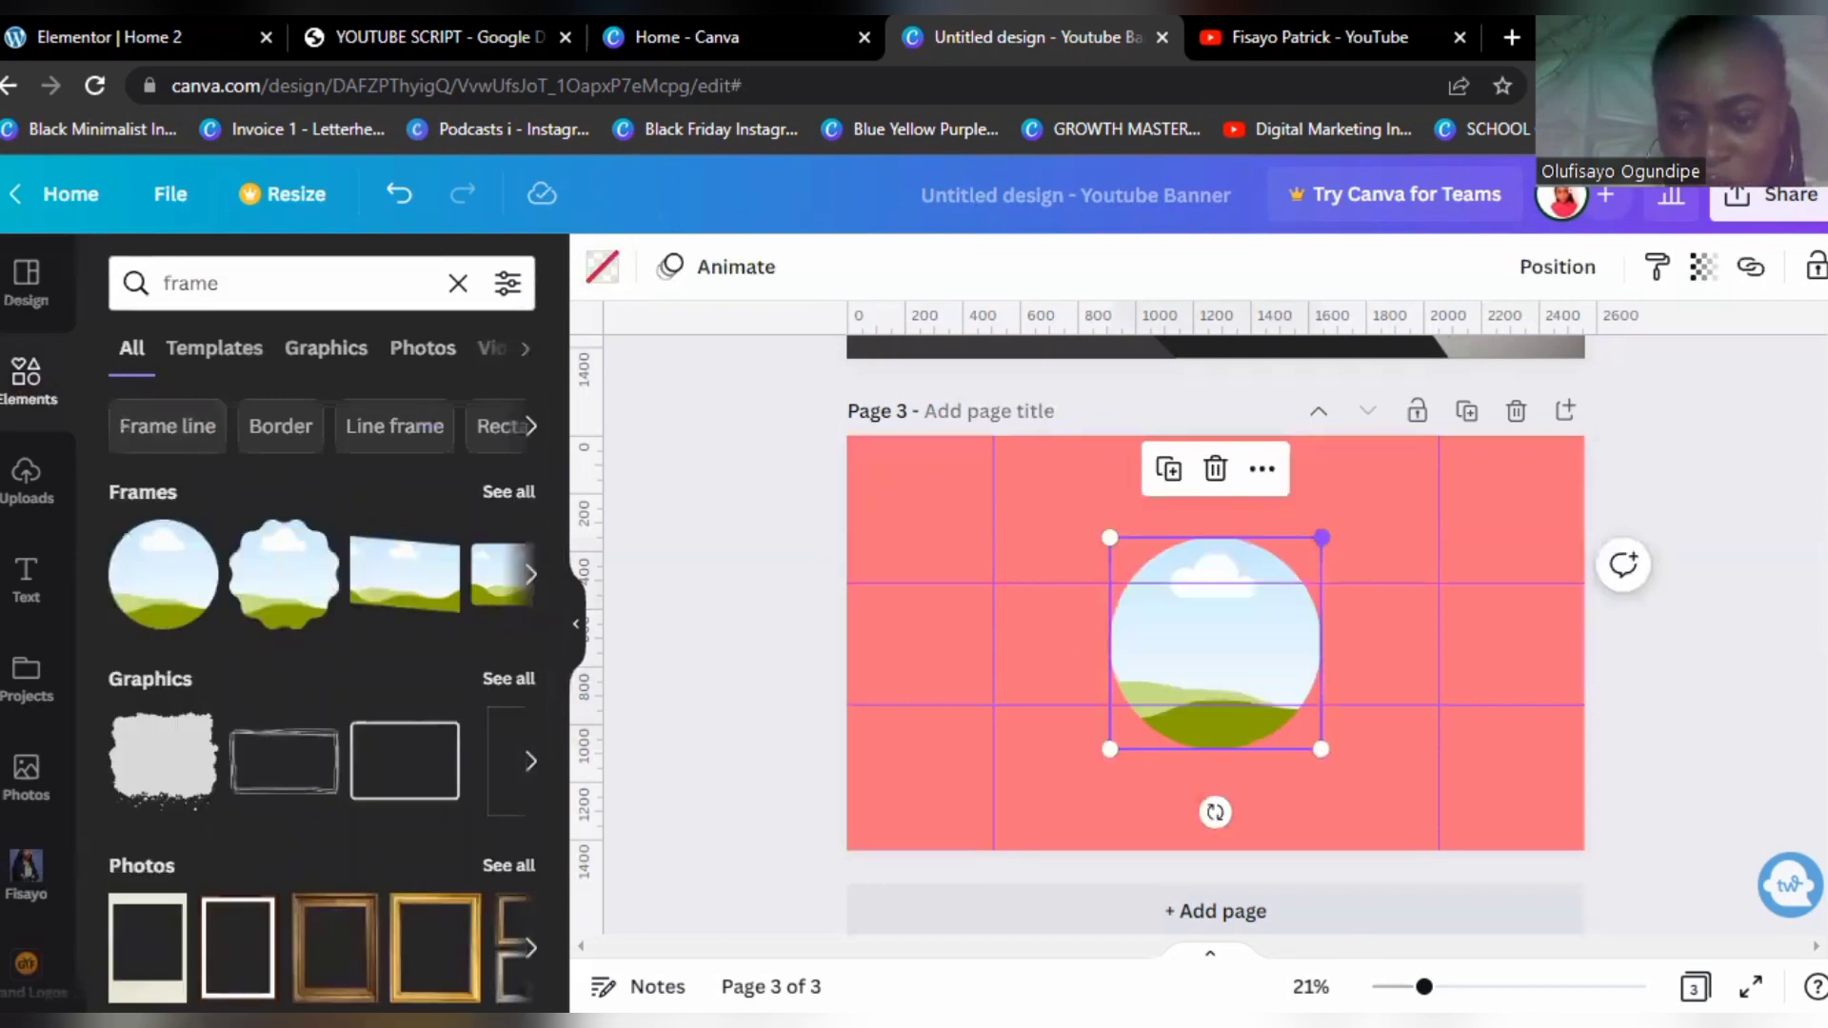
Step: Shrink the circular frame to about 340 px wide and place it between the horizontal guides, just inside the left vertical guide
{"action": "left_click", "coordinate": [1448, 987]}
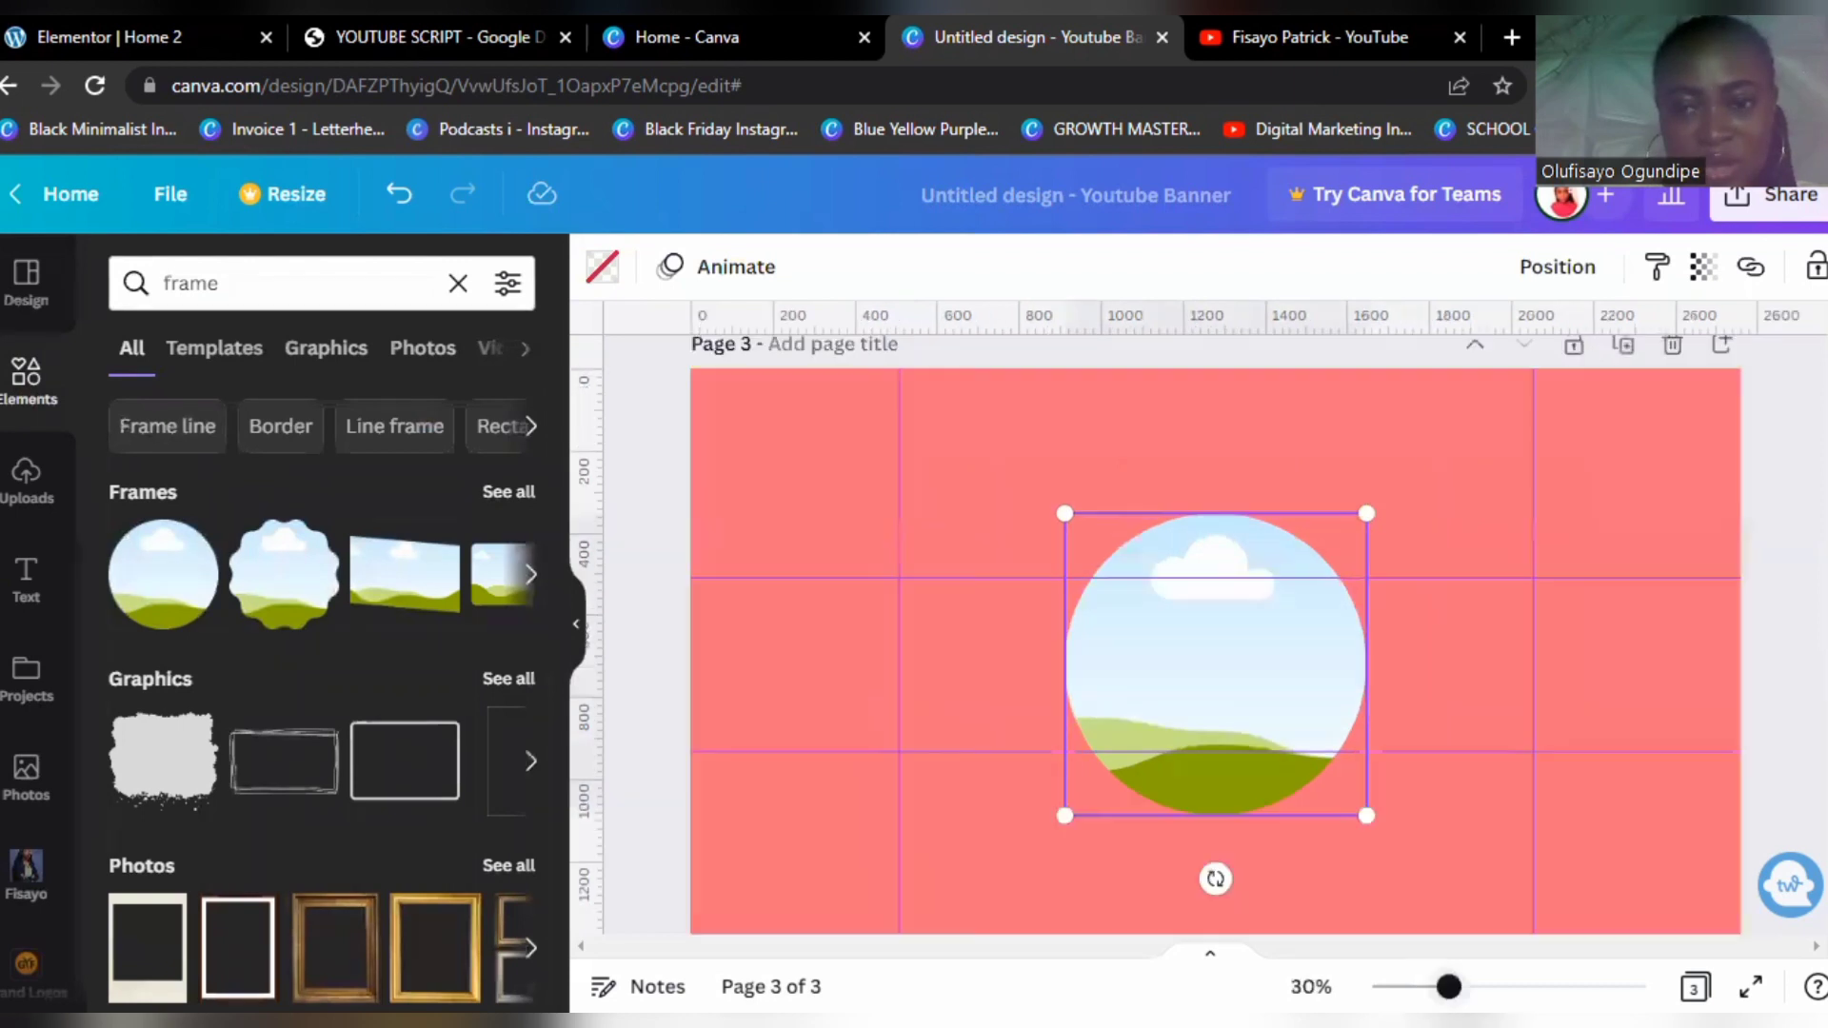
{"action": "left_click", "coordinate": [1459, 987]}
{"action": "scroll", "coordinate": [1476, 761], "scroll_direction": "down", "scroll_amount": 1}
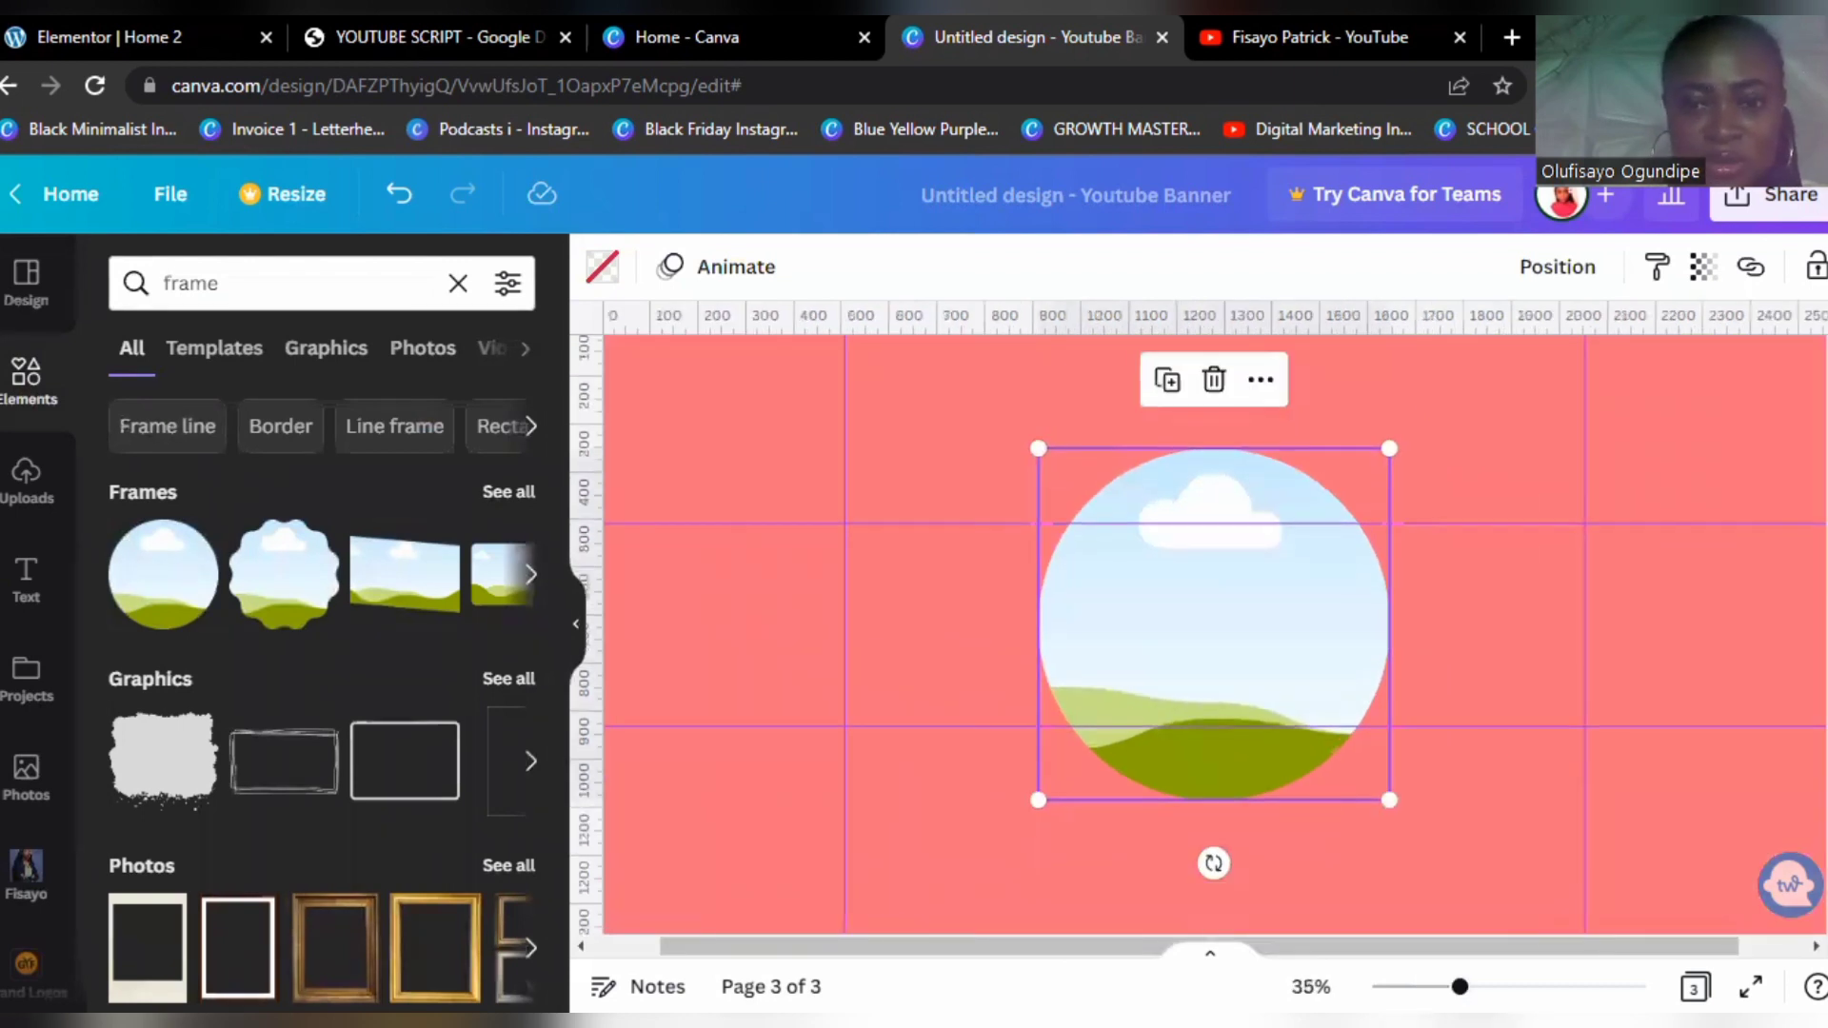
{"action": "left_click_drag", "start_coordinate": [1388, 800], "coordinate": [1019, 653]}
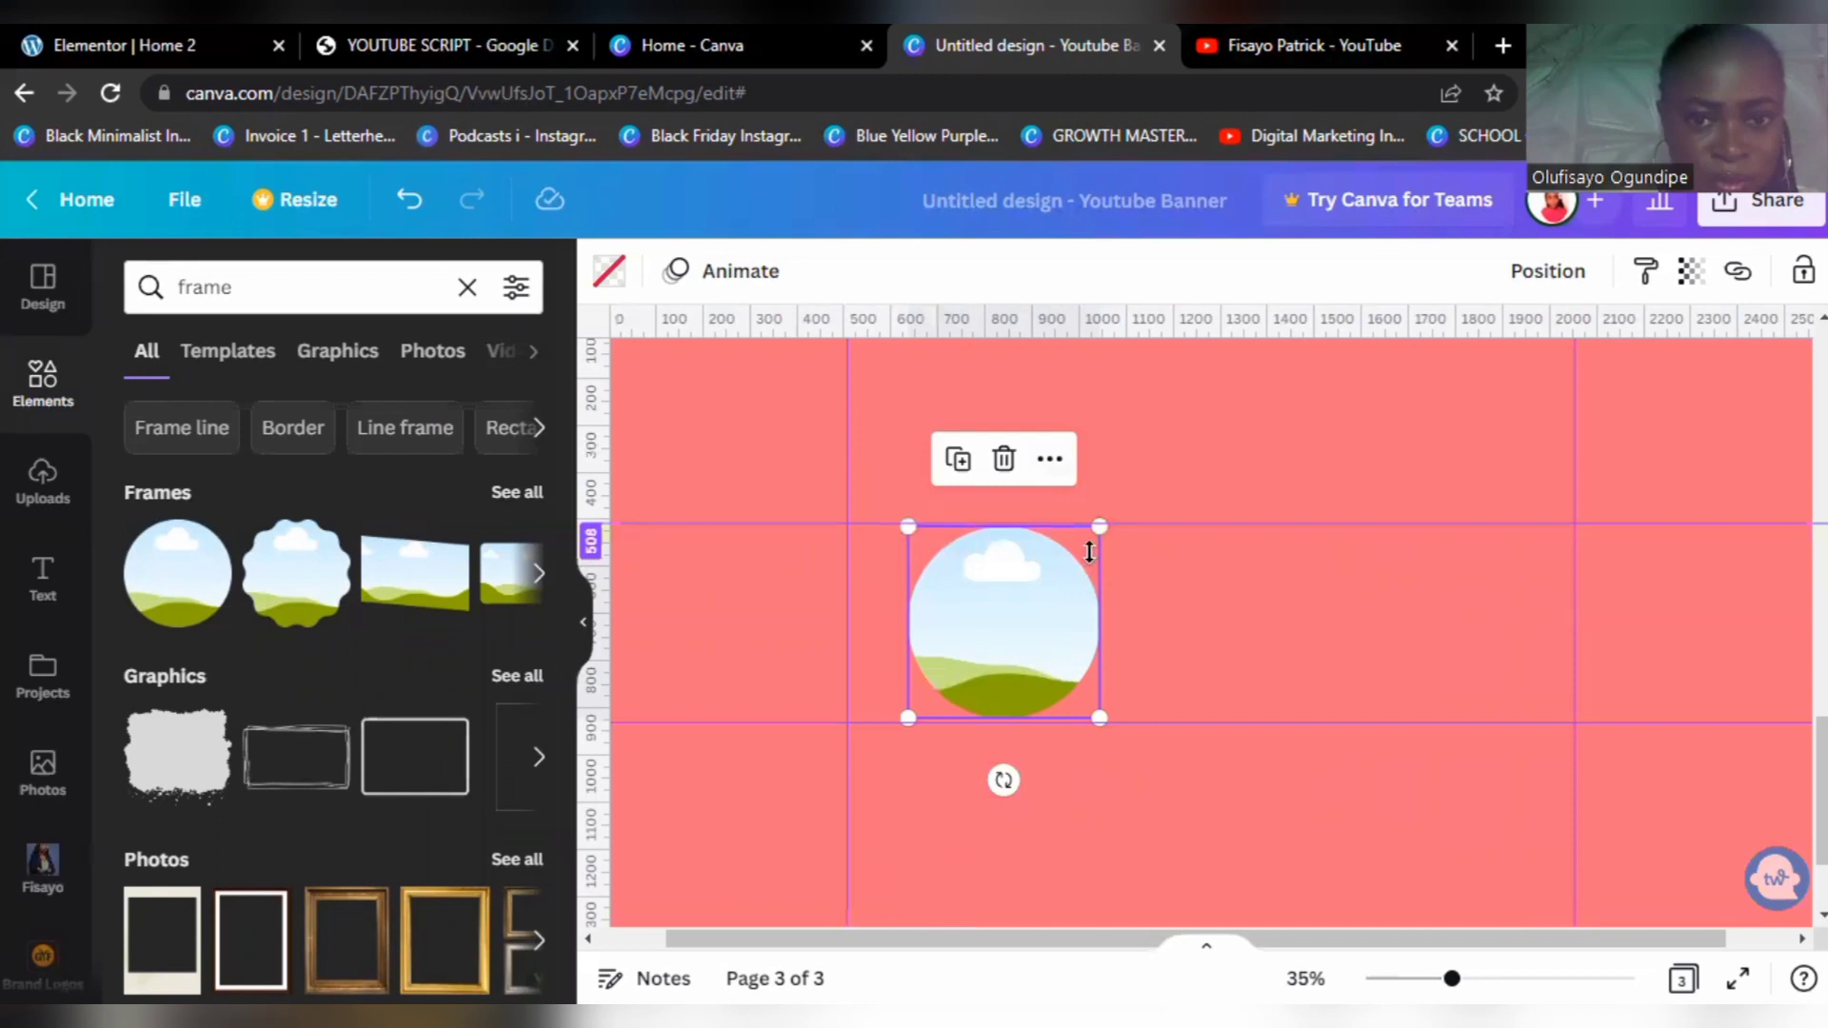
{"action": "left_click_drag", "start_coordinate": [1089, 552], "coordinate": [1097, 558]}
{"action": "key", "text": "ctrl+z"}
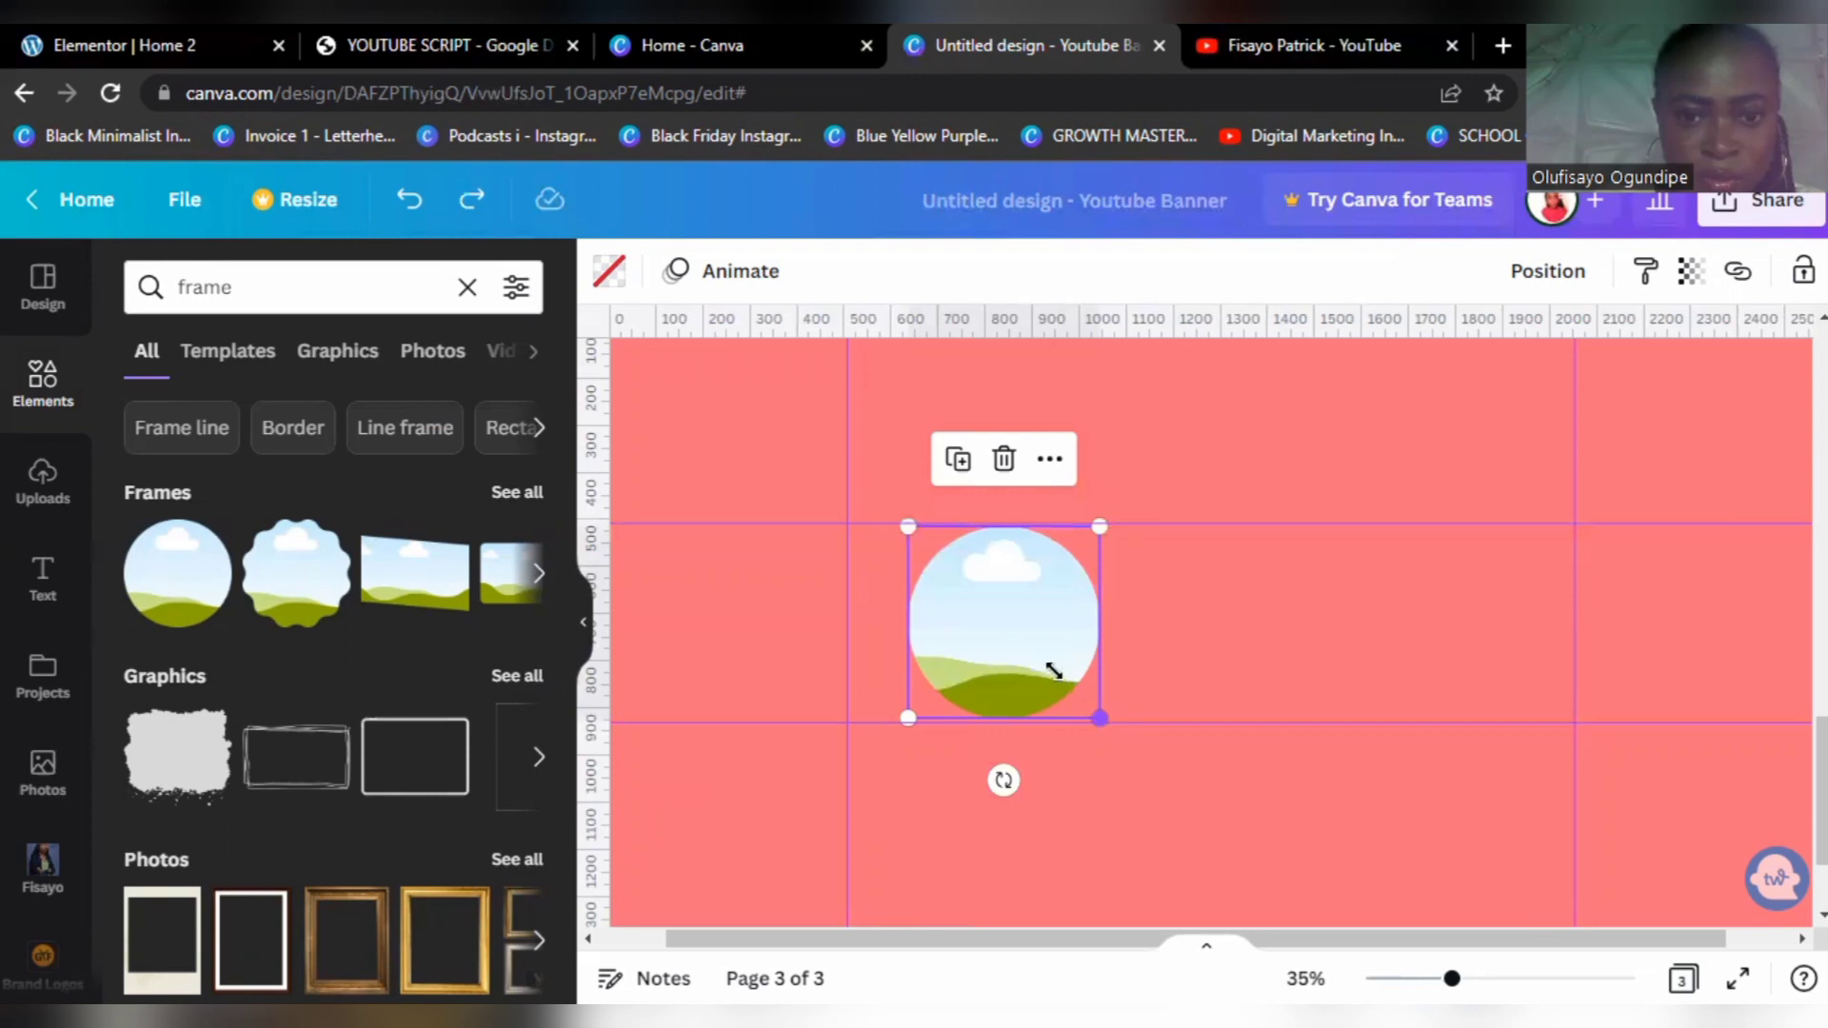
{"action": "left_click_drag", "start_coordinate": [1099, 718], "coordinate": [1069, 688]}
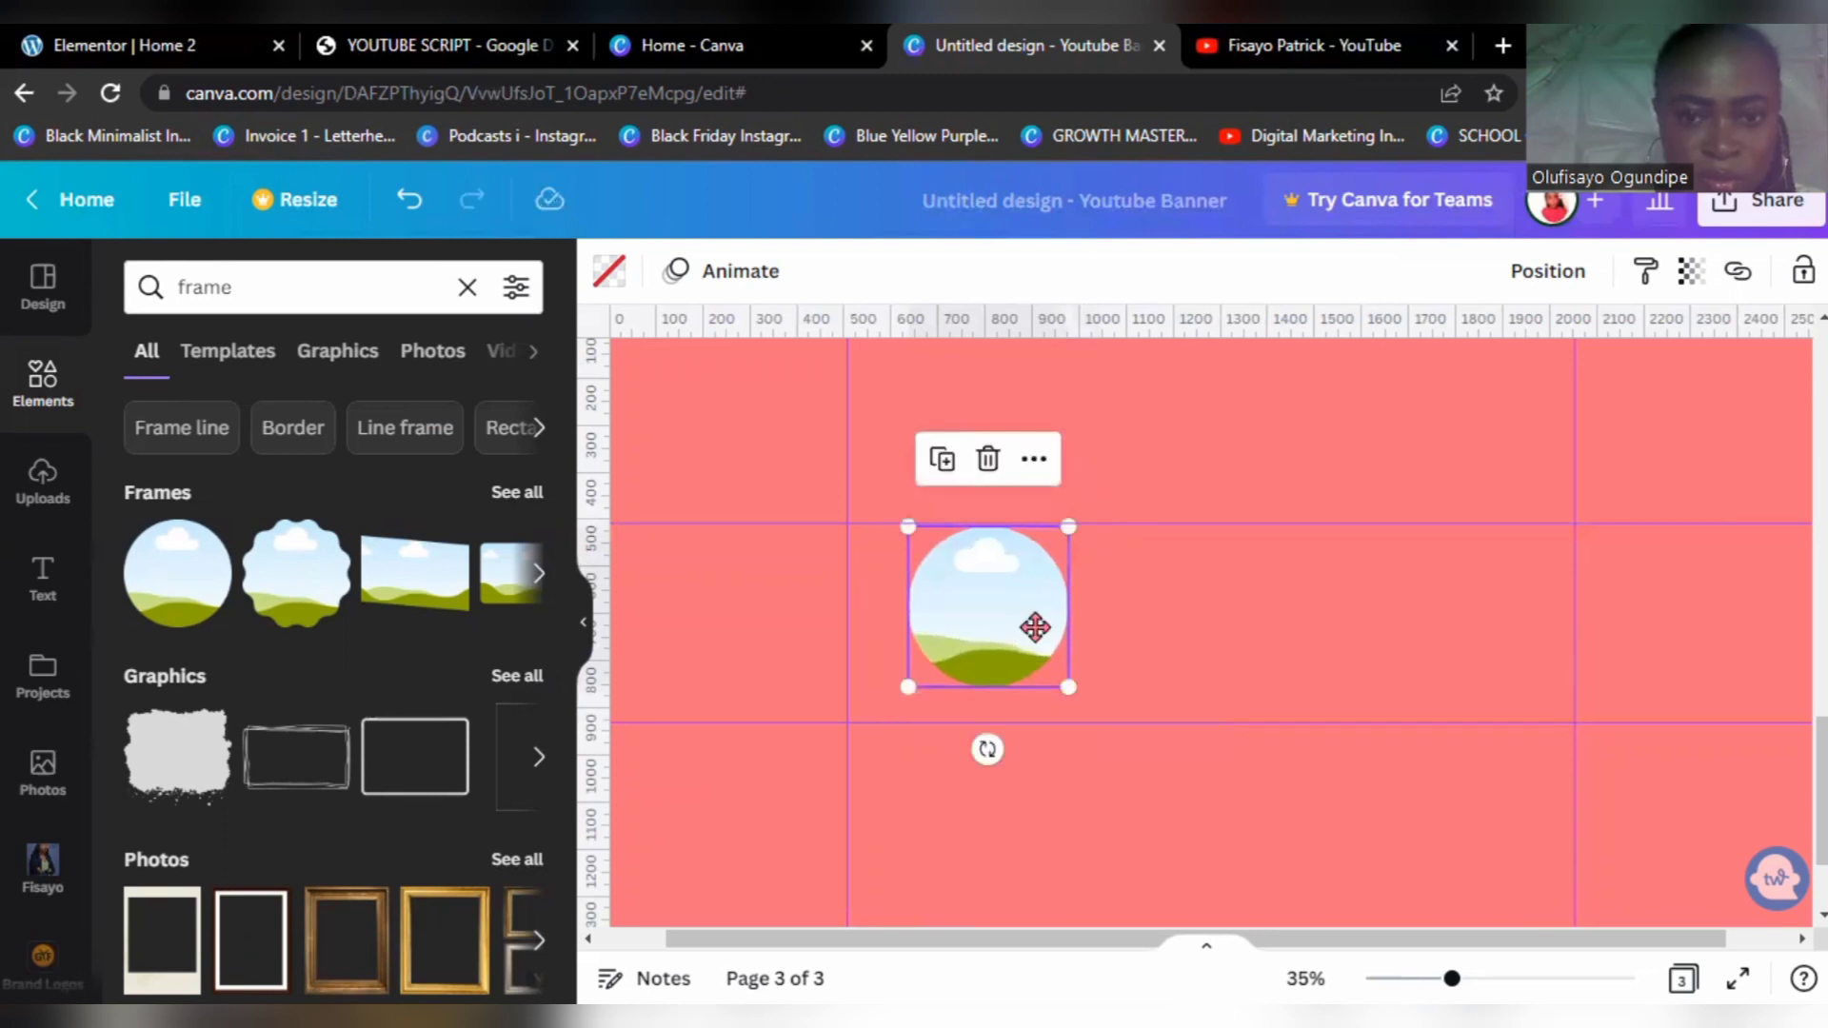
{"action": "left_click_drag", "start_coordinate": [1036, 624], "coordinate": [1019, 634]}
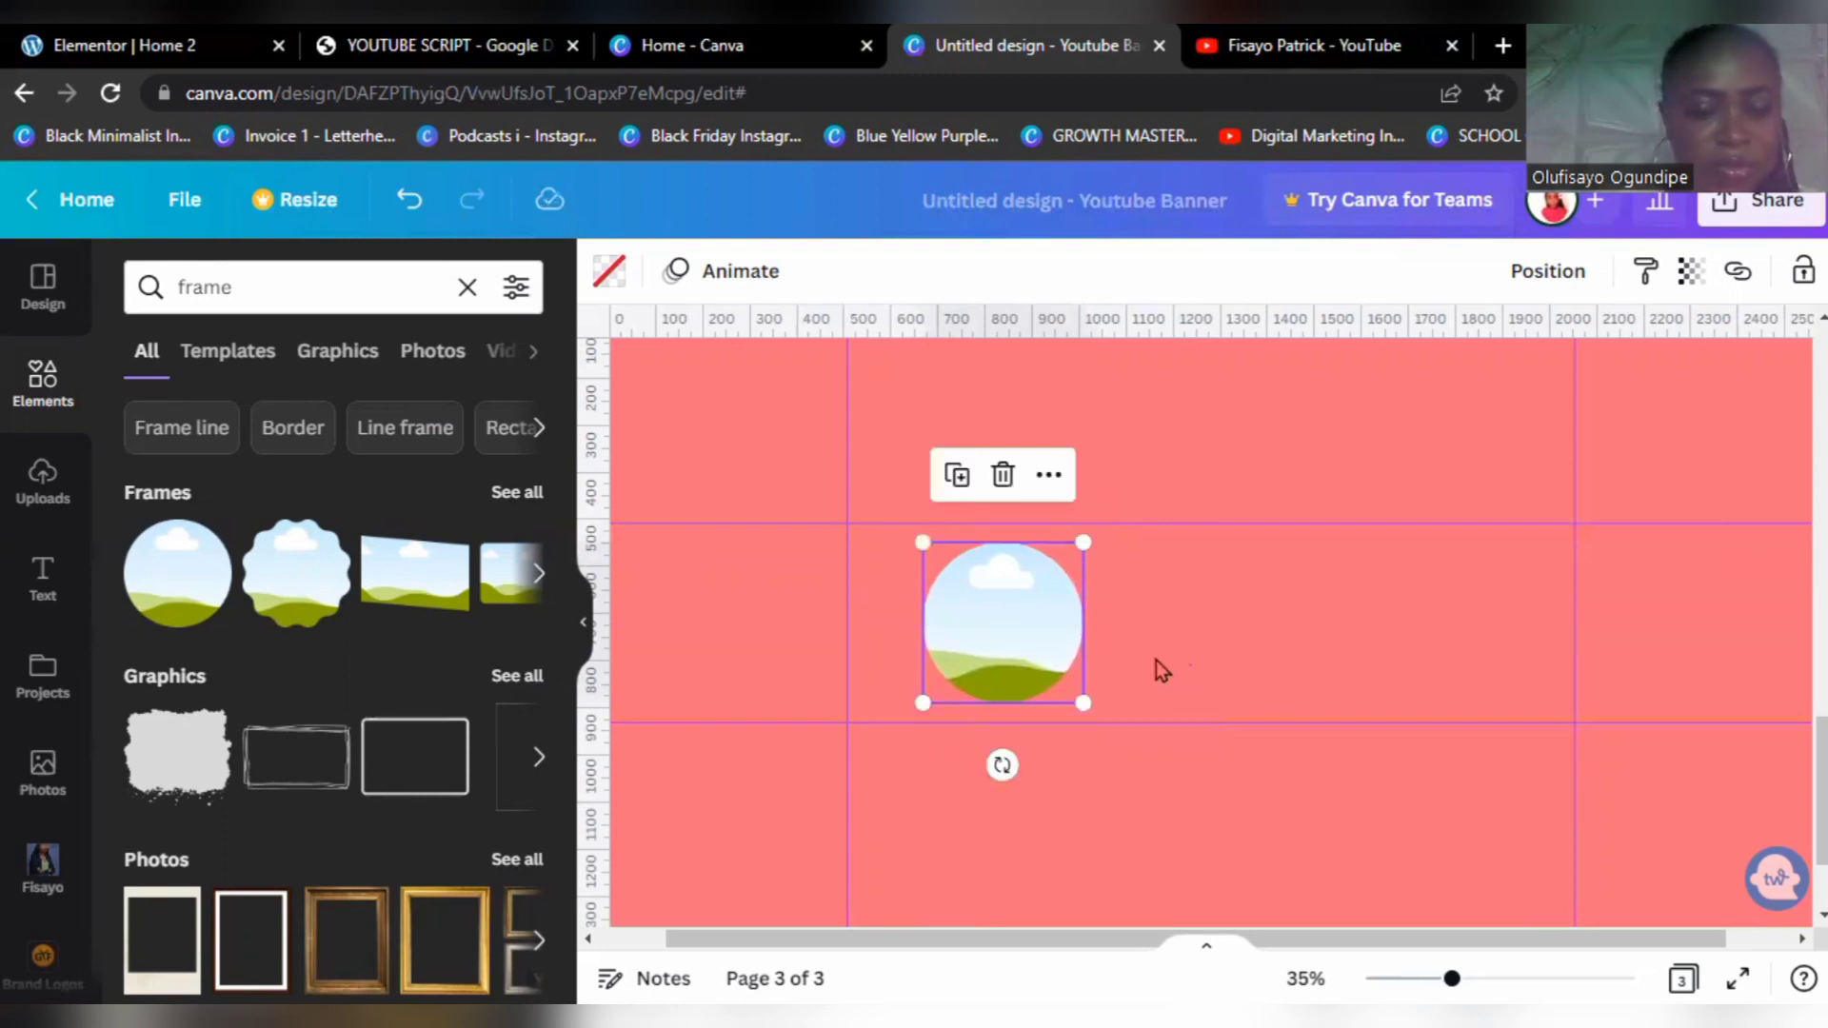
Step: Add a rectangle to the page and place it just to the right of the circular frame
{"action": "left_click", "coordinate": [1155, 660]}
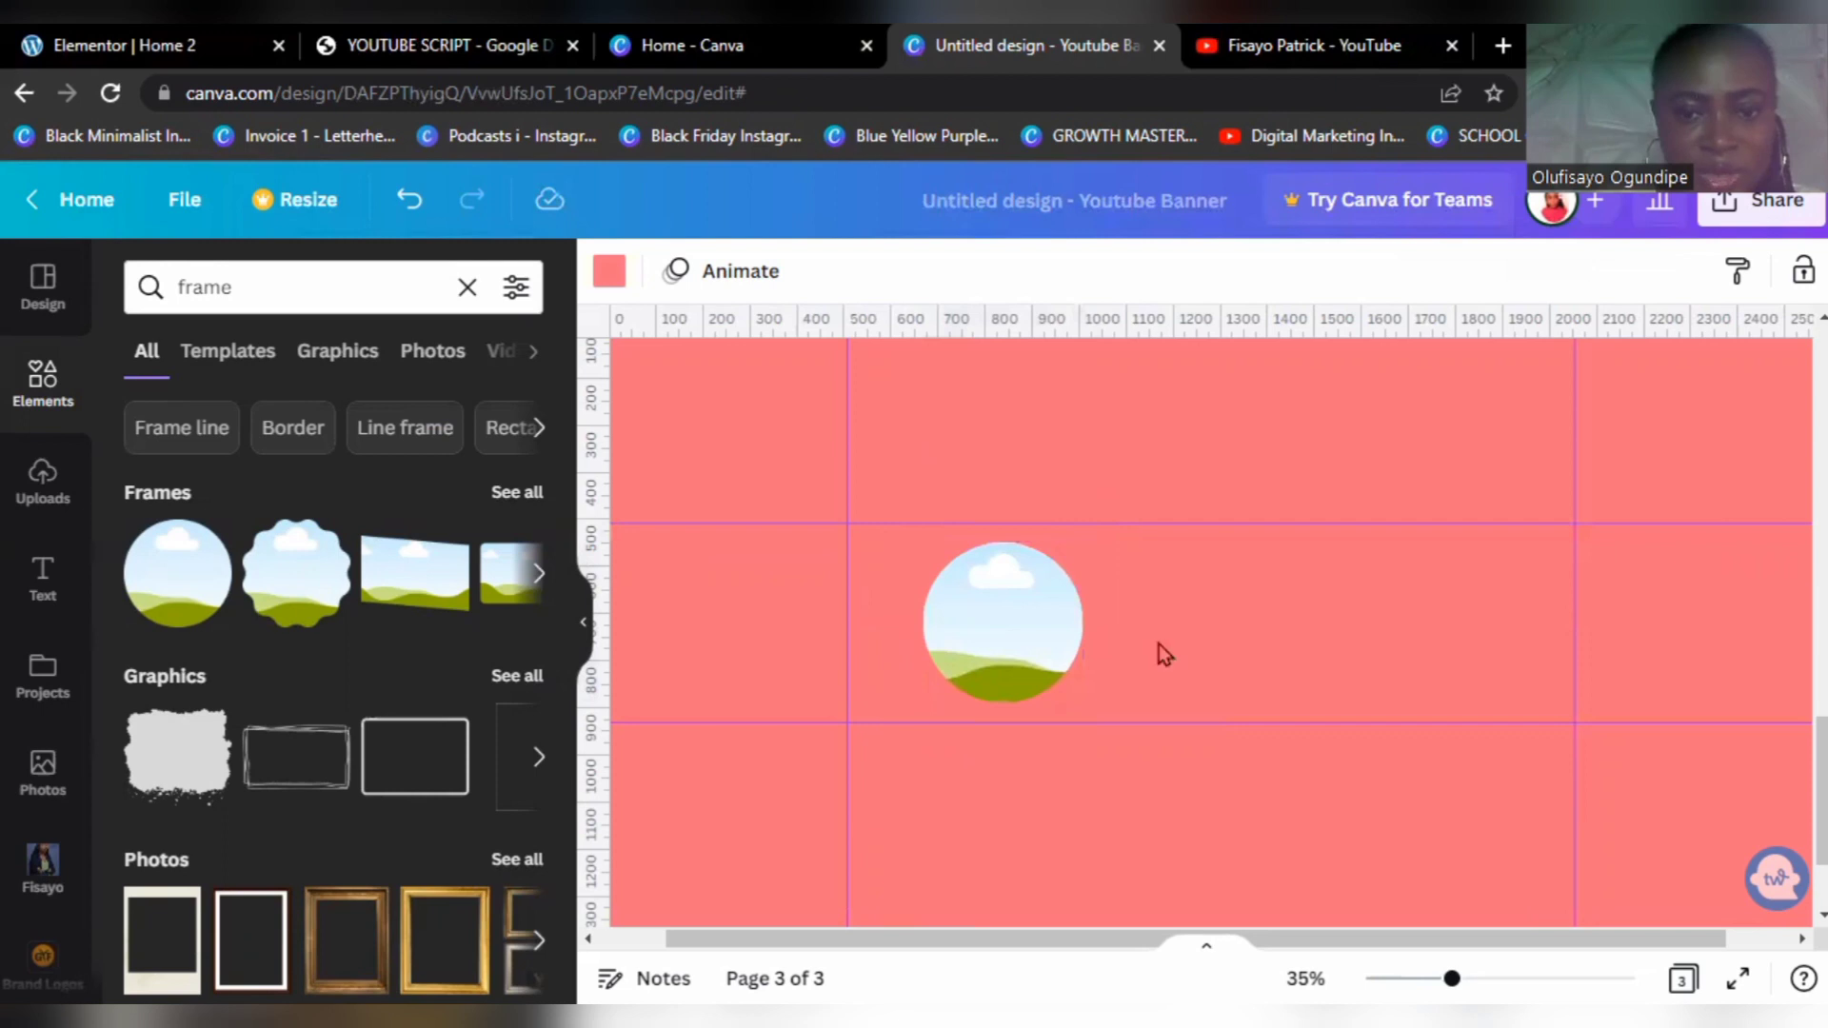
{"action": "key", "text": "r"}
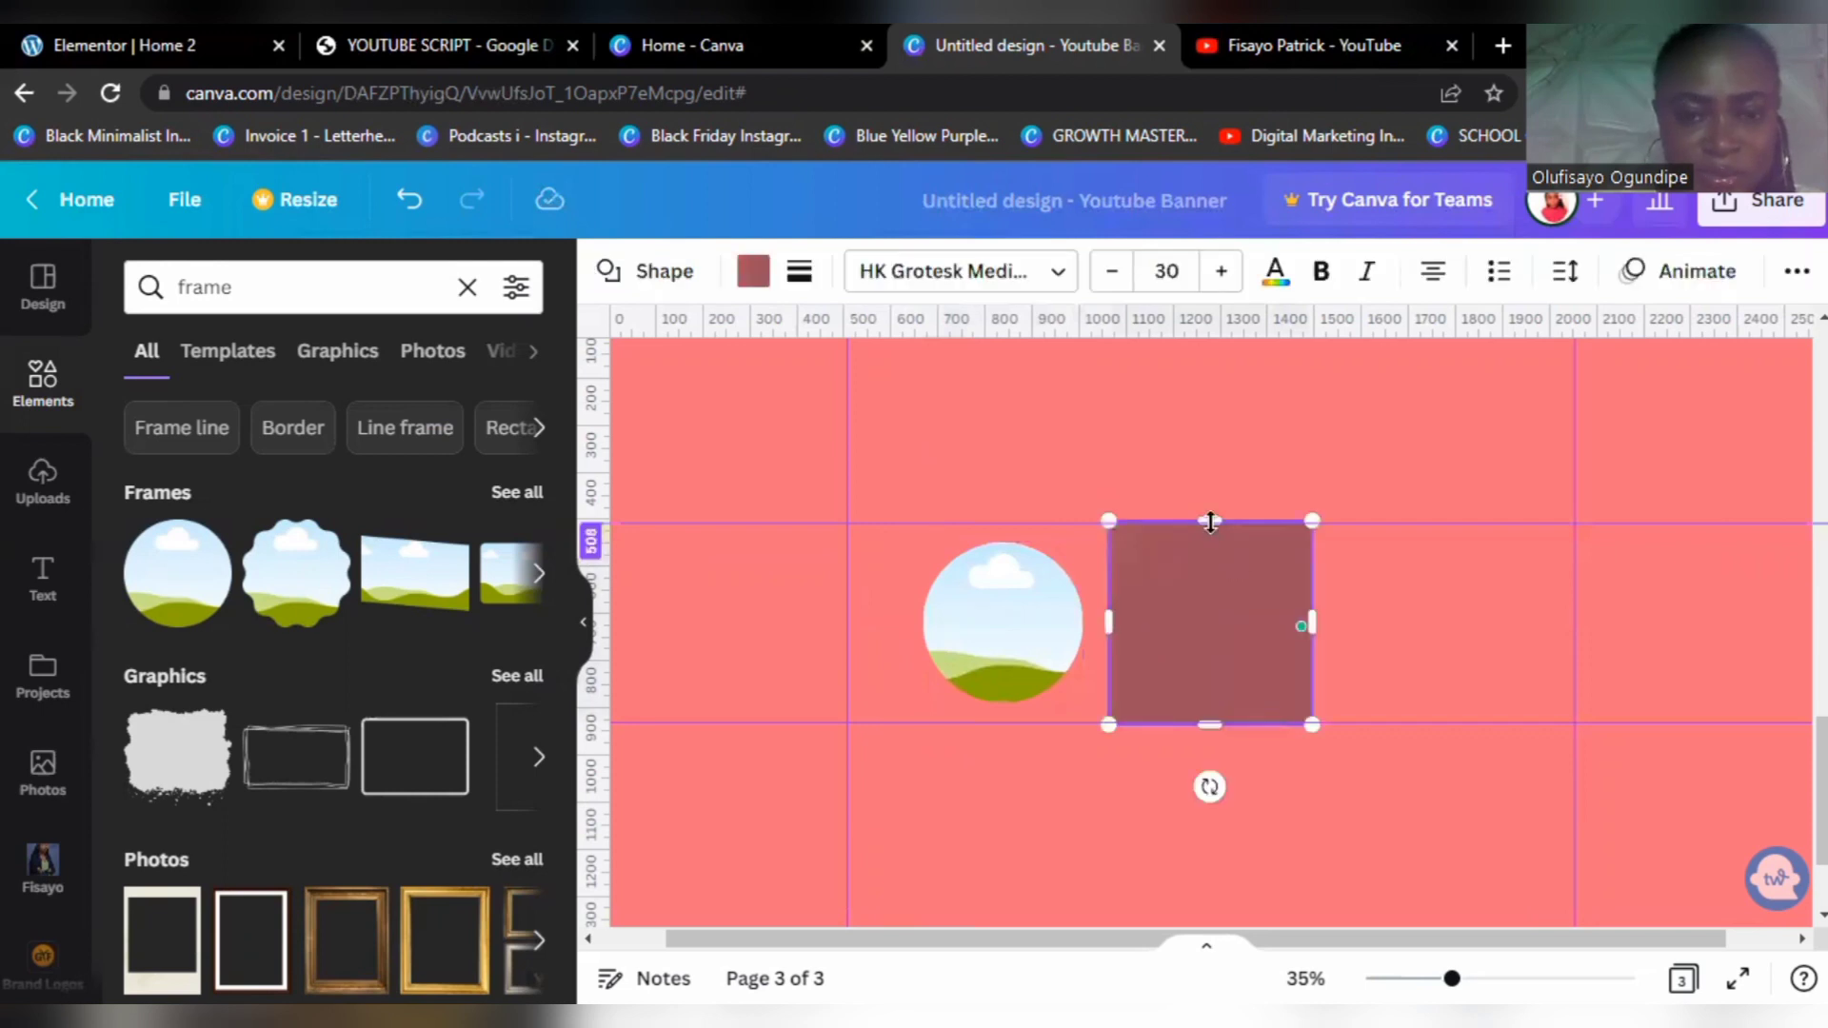
{"action": "left_click", "coordinate": [1210, 584]}
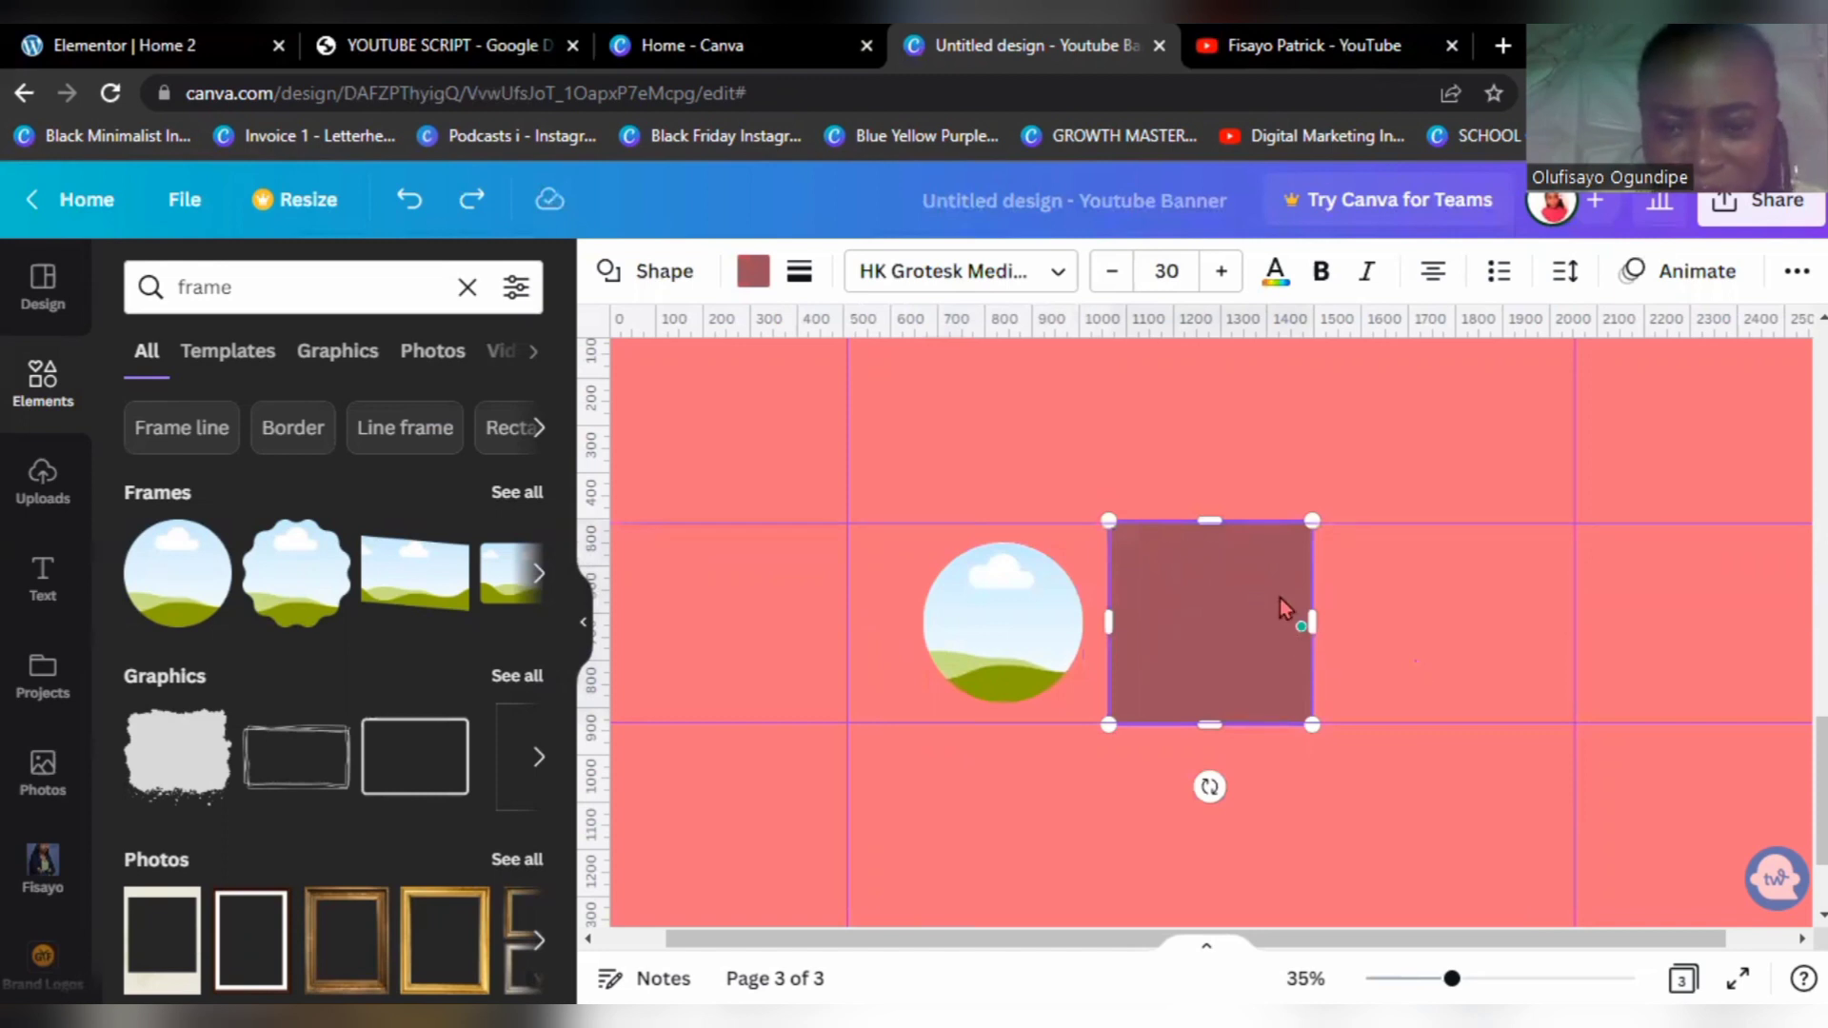
{"action": "key", "text": "Escape"}
{"action": "left_click", "coordinate": [1243, 564]}
{"action": "left_click_drag", "start_coordinate": [1224, 612], "coordinate": [1224, 641]}
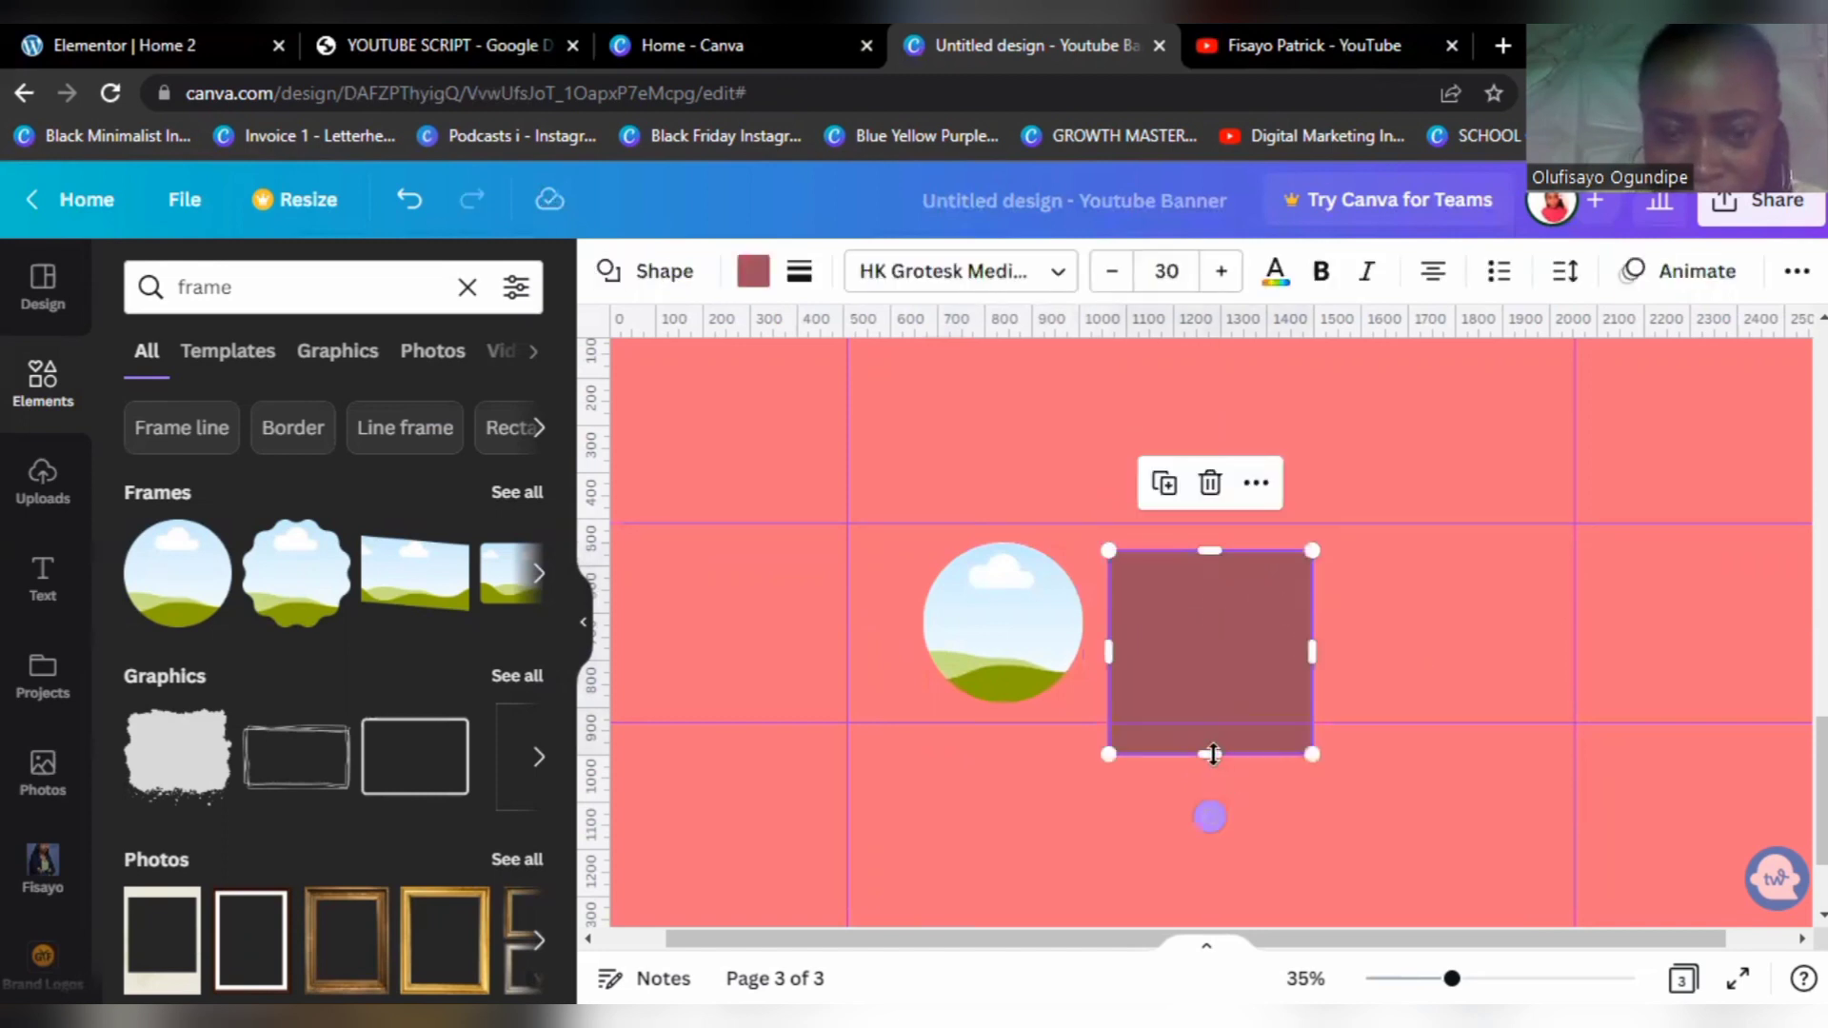
Step: Resize the rectangle to about 860 by 195 px, with its left end overlapping the circular frame's right edge
{"action": "left_click_drag", "start_coordinate": [1210, 754], "coordinate": [1180, 705]}
{"action": "key", "text": "ctrl+z"}
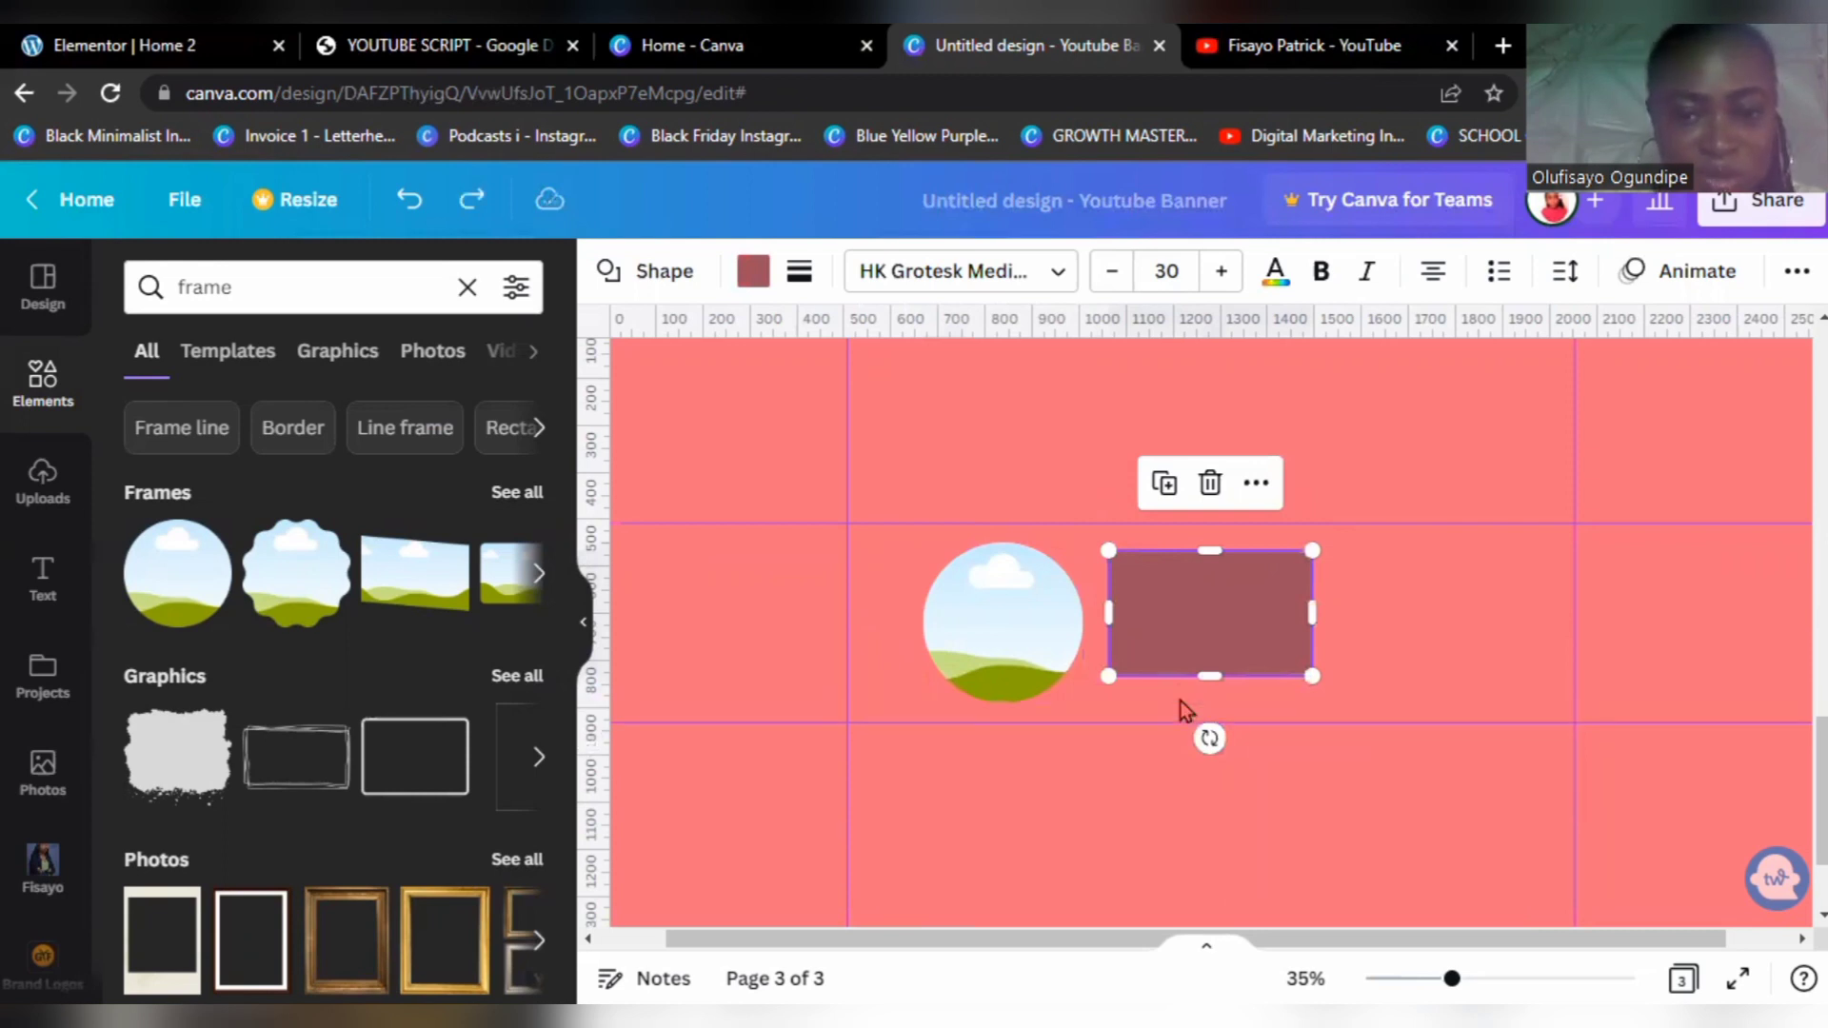
{"action": "left_click_drag", "start_coordinate": [1191, 622], "coordinate": [1164, 671]}
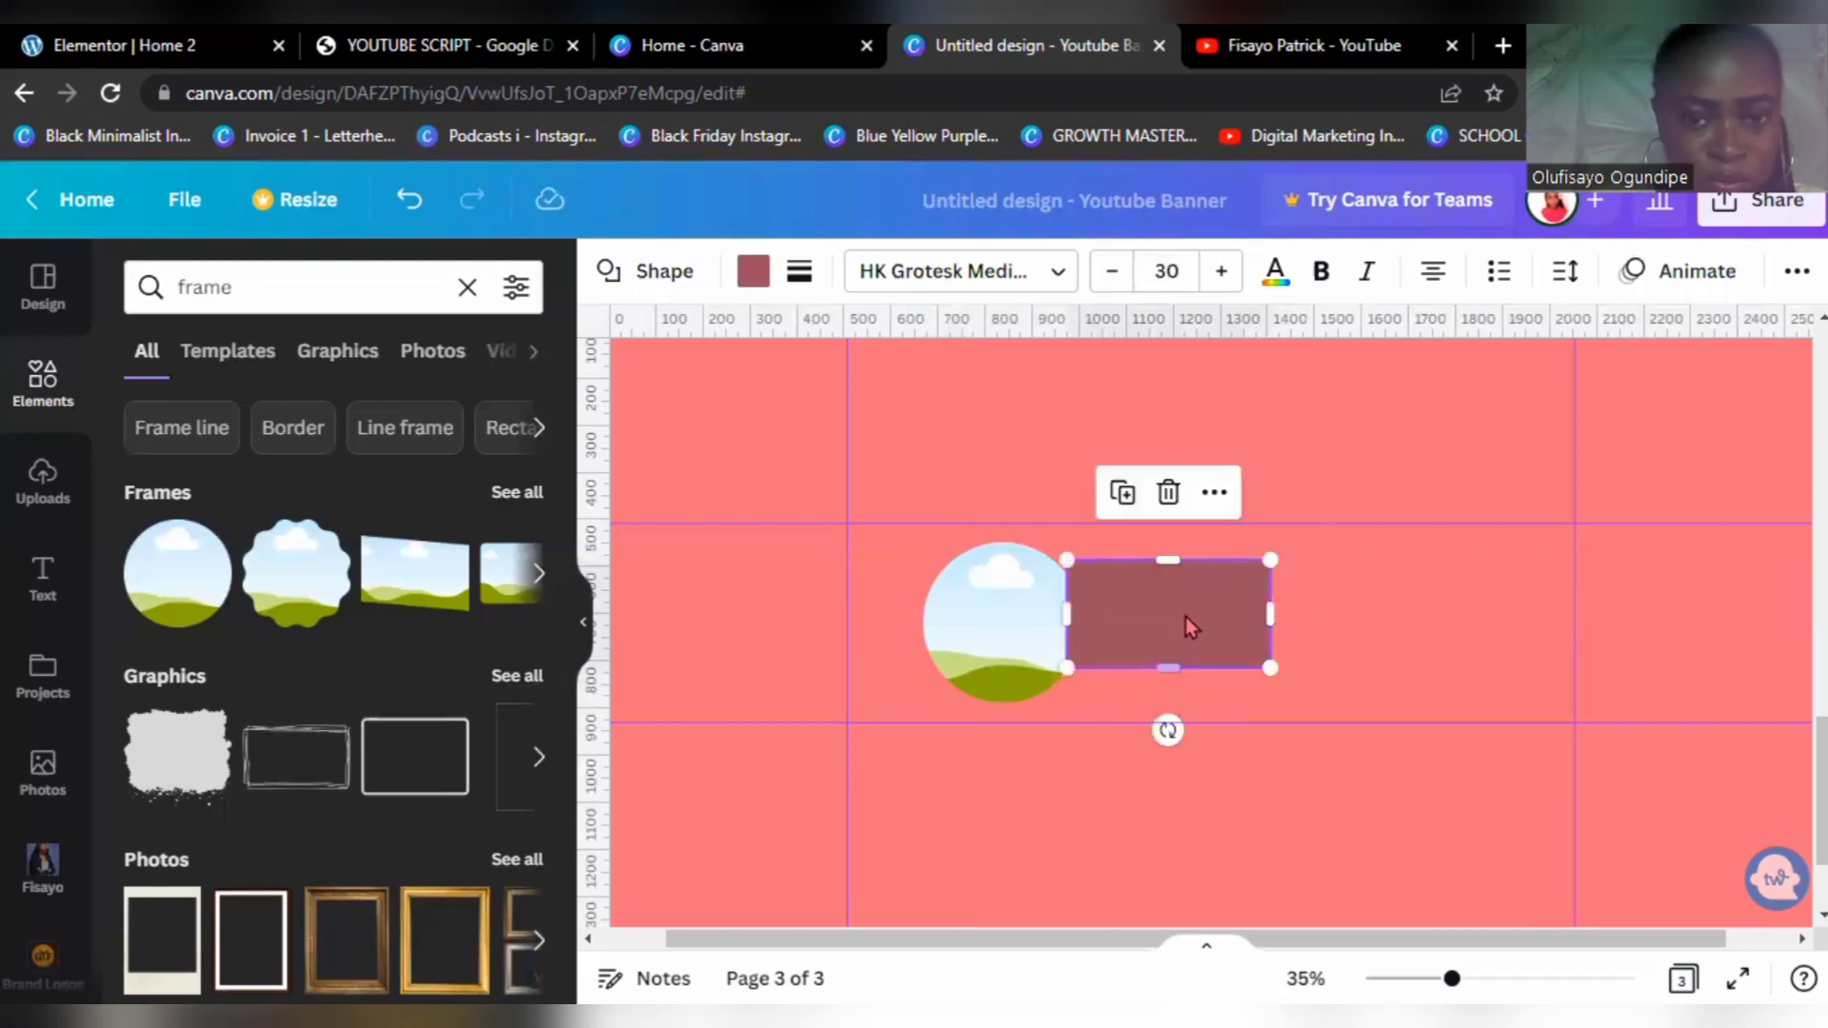
{"action": "left_click_drag", "start_coordinate": [1183, 632], "coordinate": [1184, 633]}
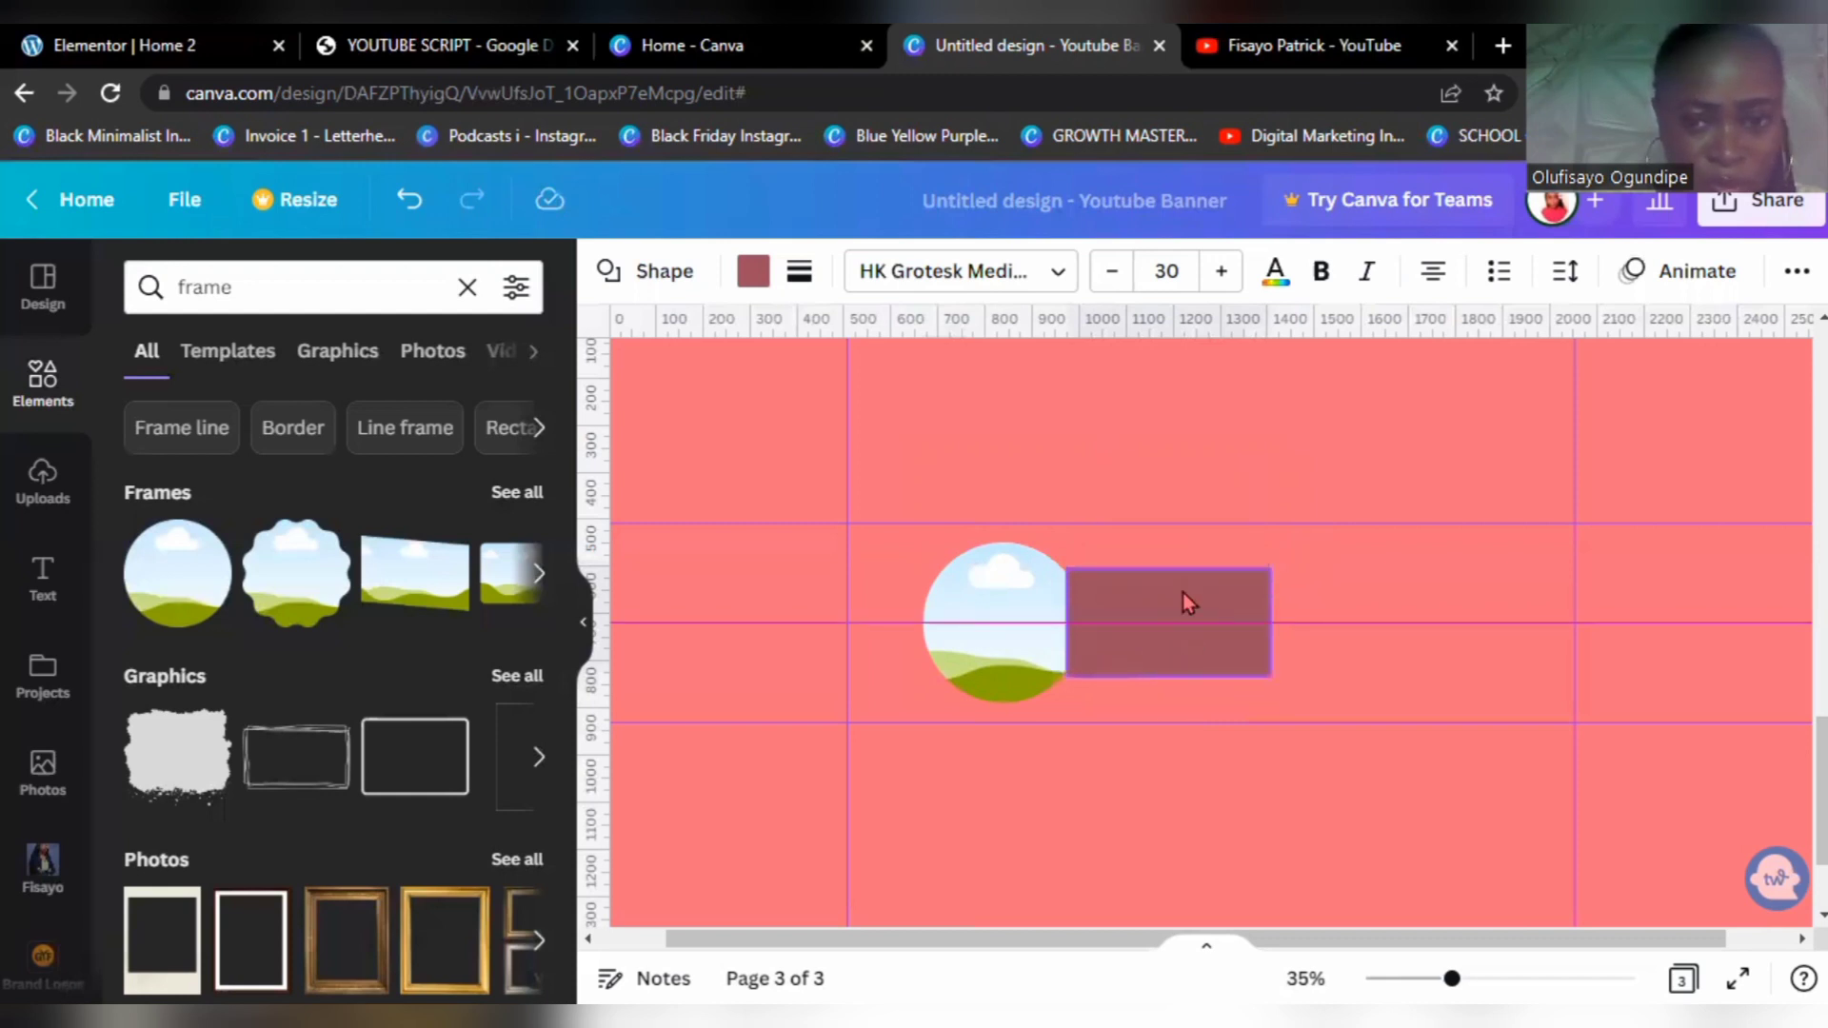
{"action": "left_click_drag", "start_coordinate": [1167, 569], "coordinate": [1269, 621]}
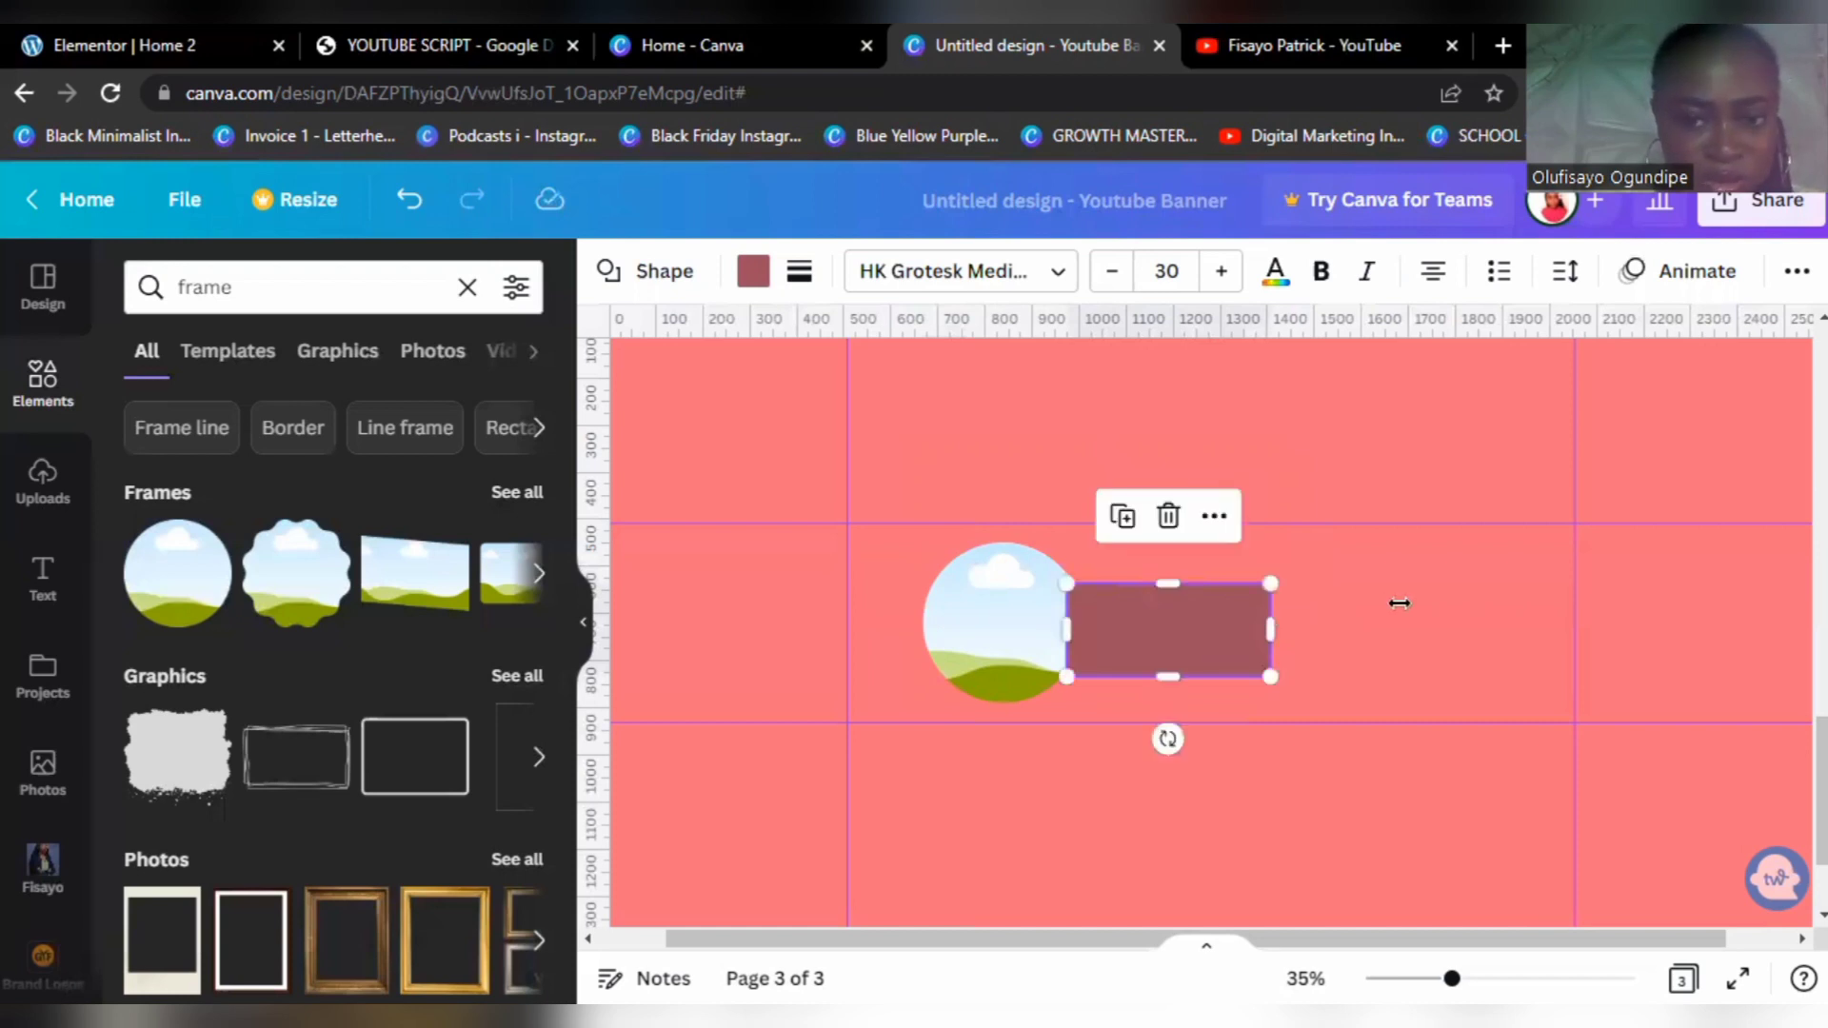
{"action": "left_click_drag", "start_coordinate": [1399, 603], "coordinate": [1477, 602]}
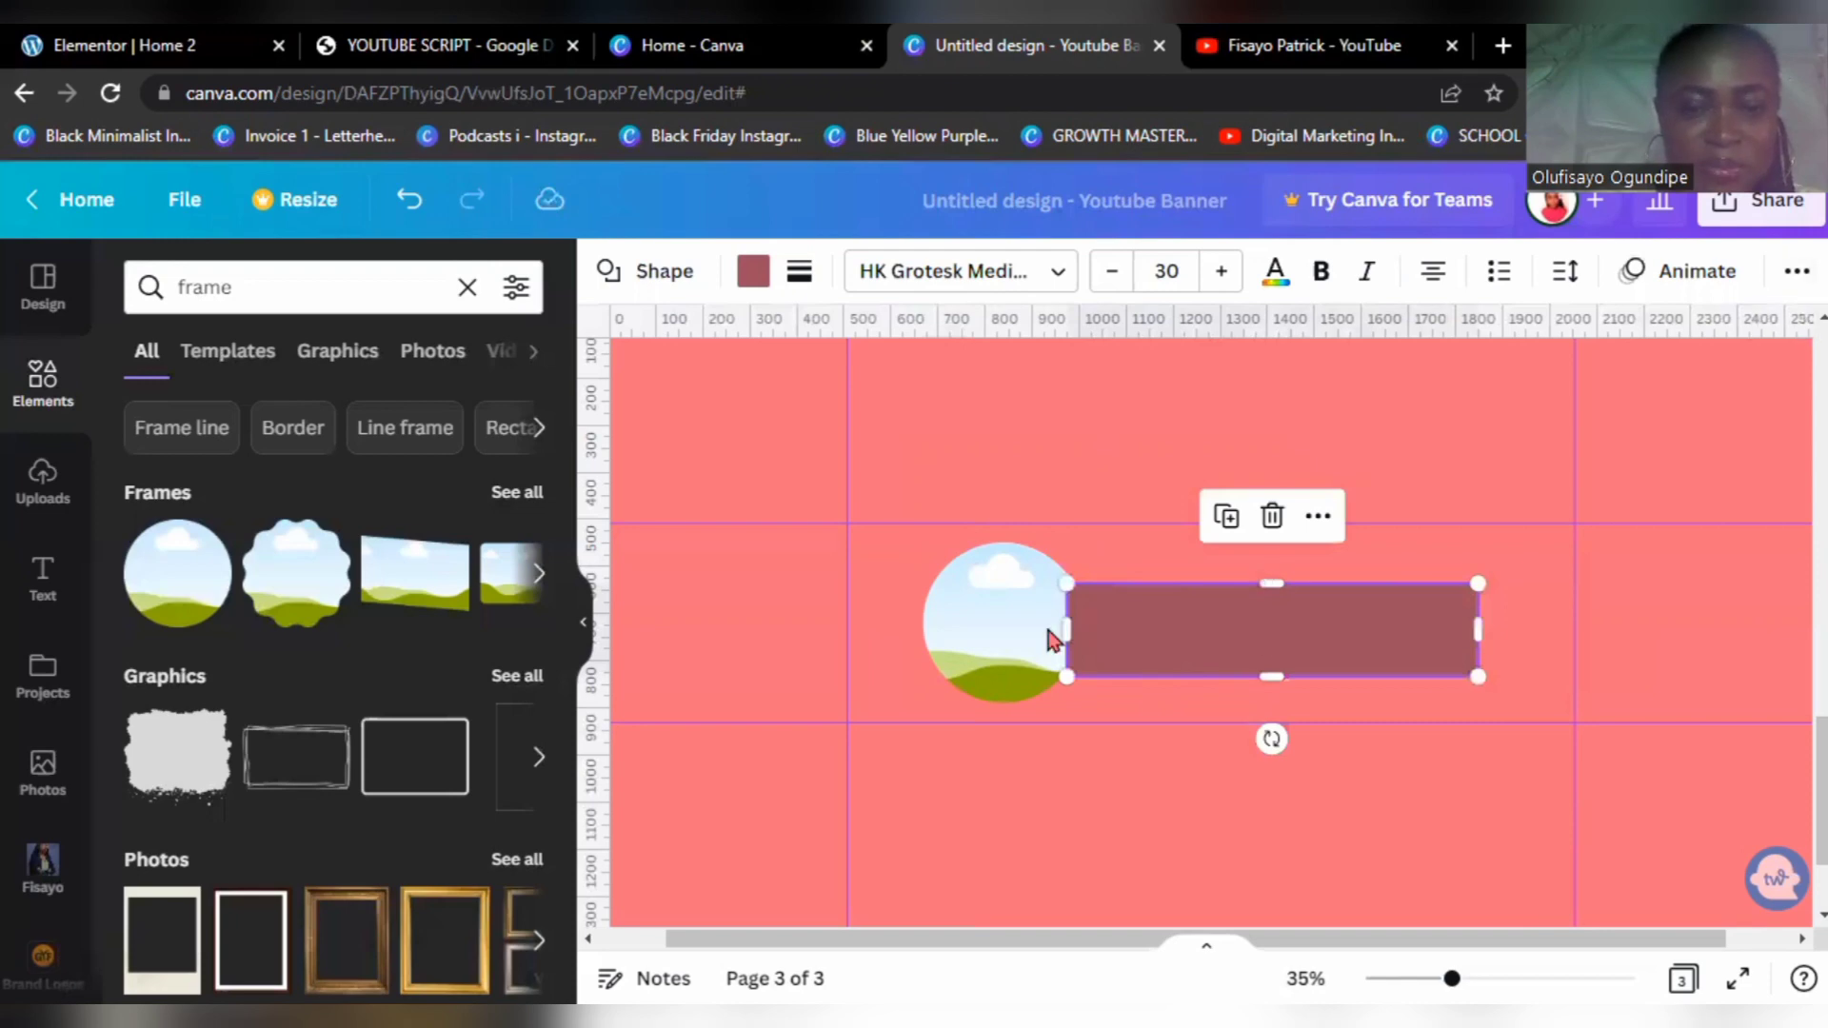
Step: Check the layout of the banner on the YouTube channel page, and send the rectangle behind the circular frame
{"action": "left_click", "coordinate": [1247, 46]}
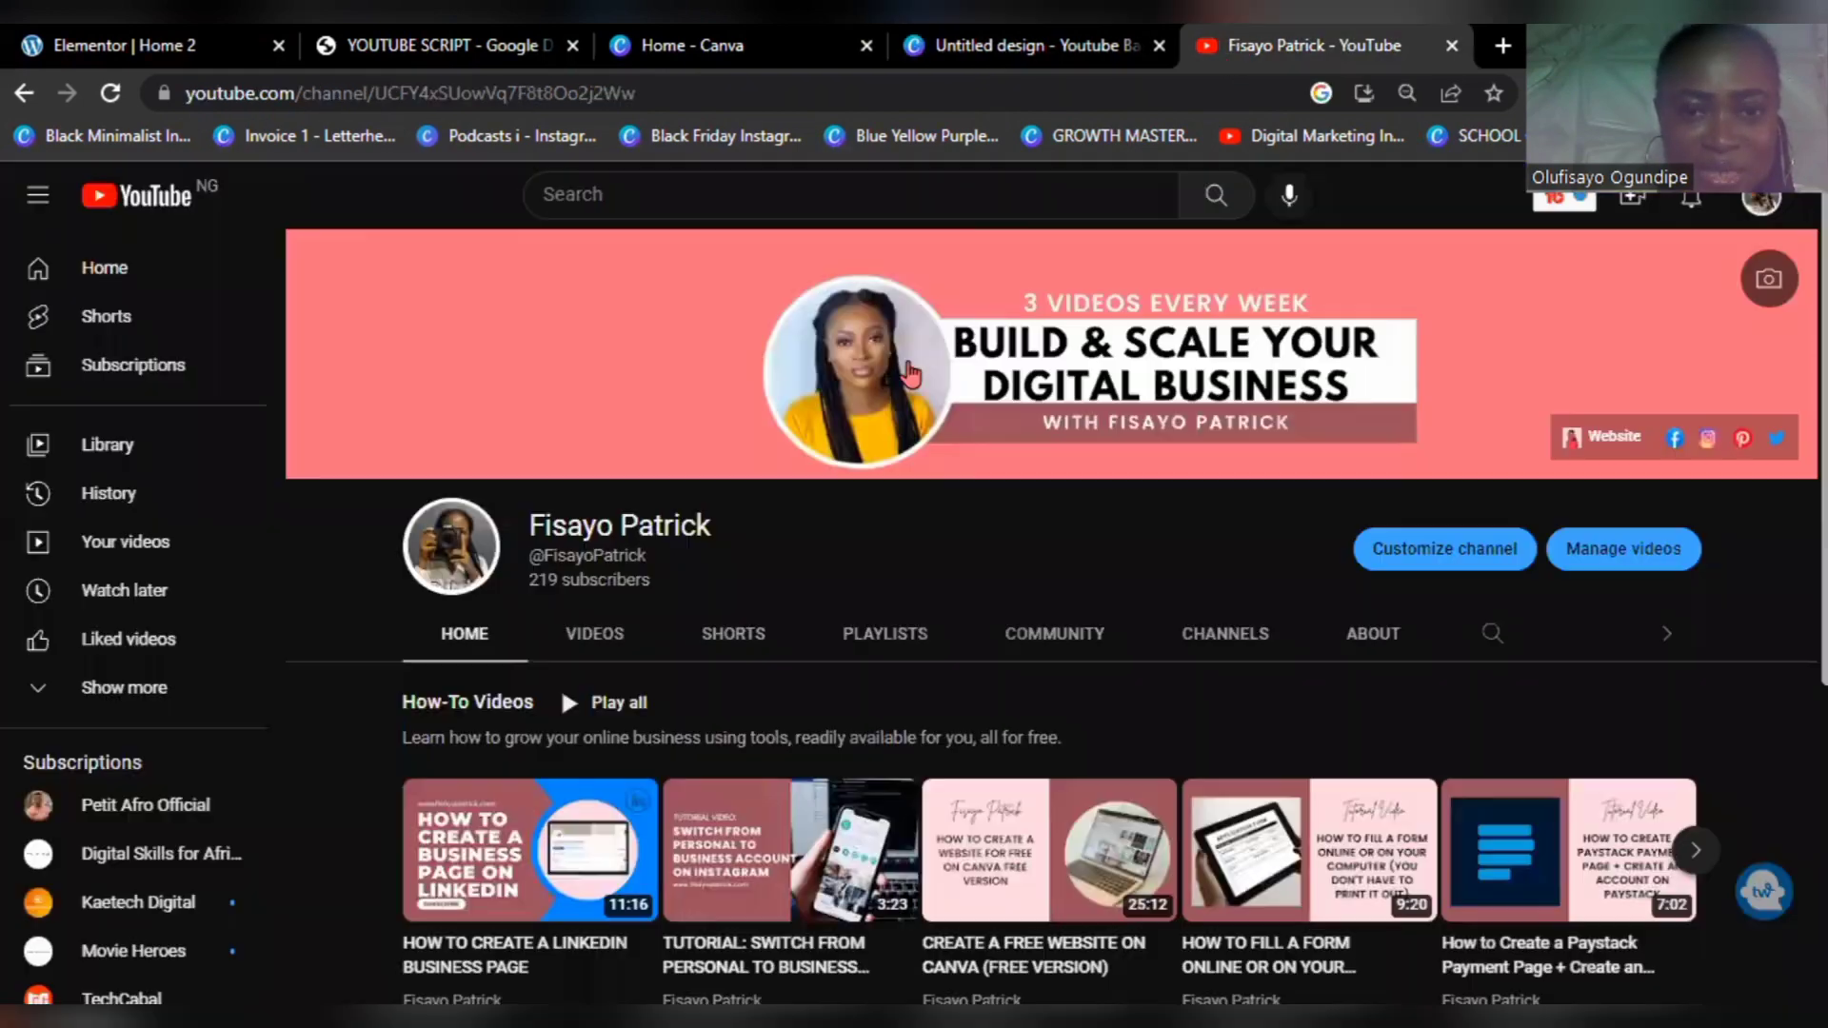
{"action": "left_click", "coordinate": [1058, 46]}
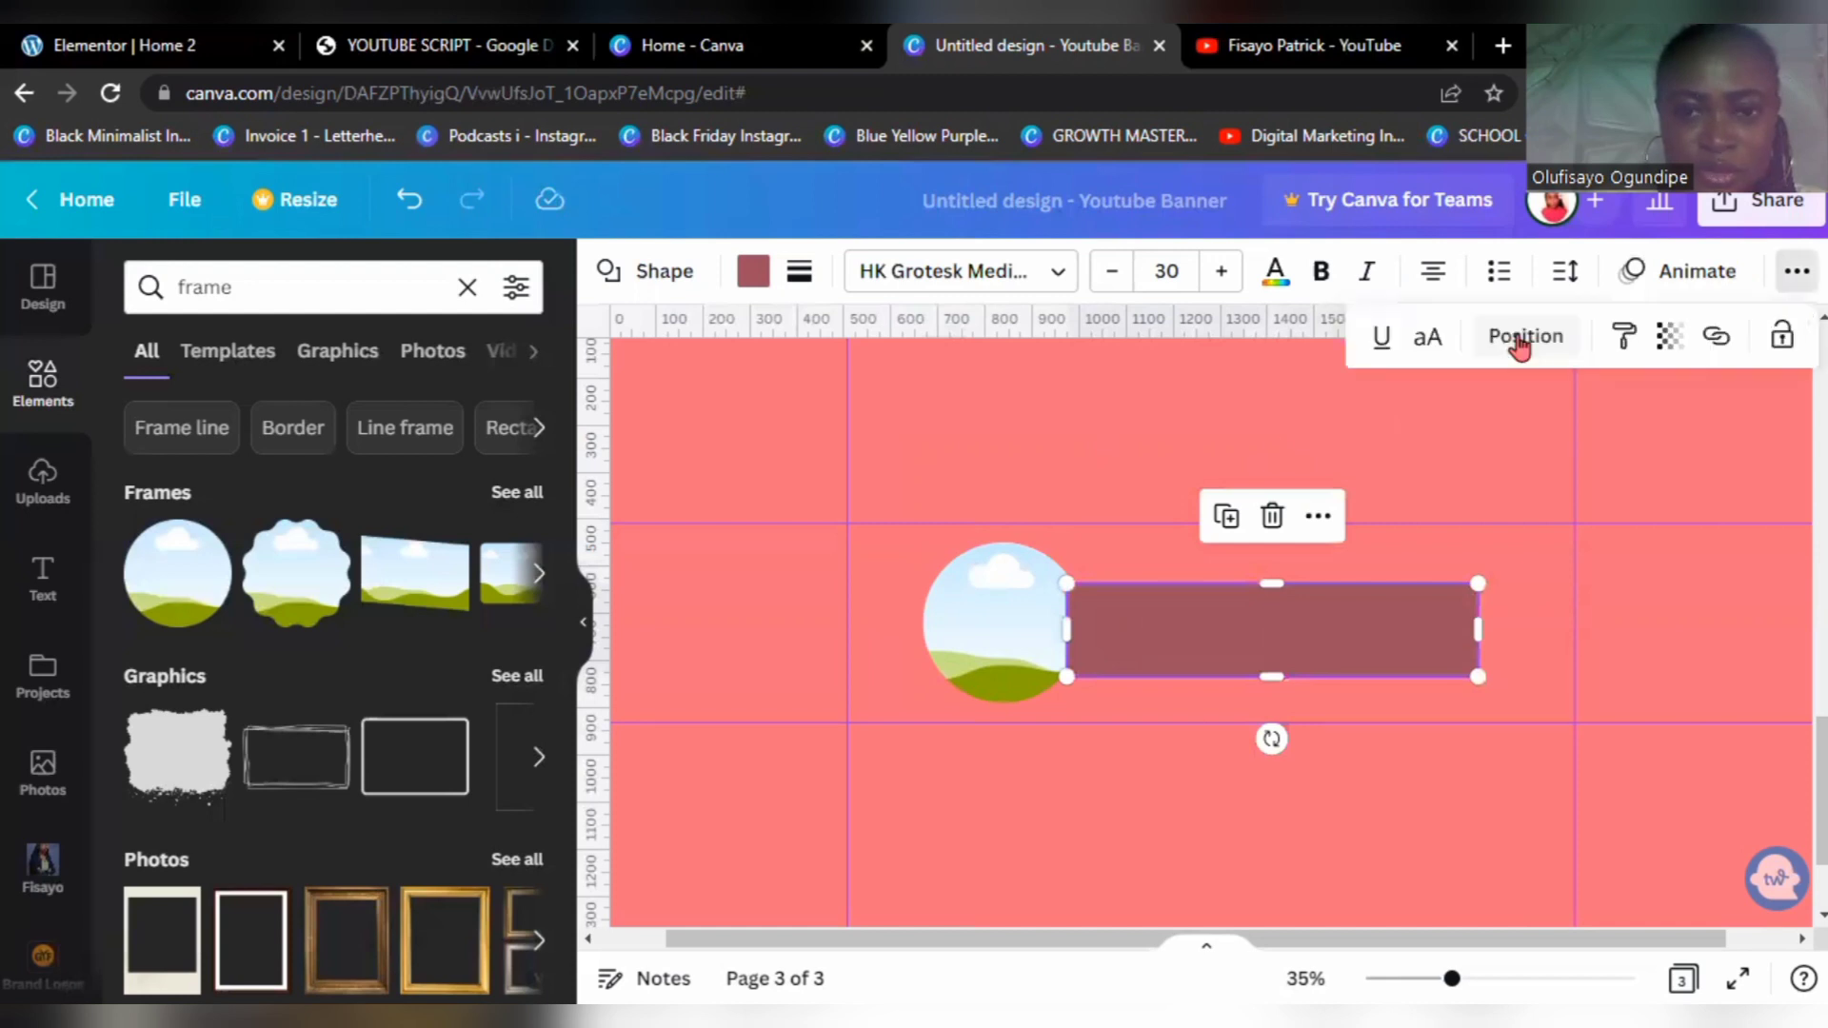
{"action": "left_click", "coordinate": [1505, 357]}
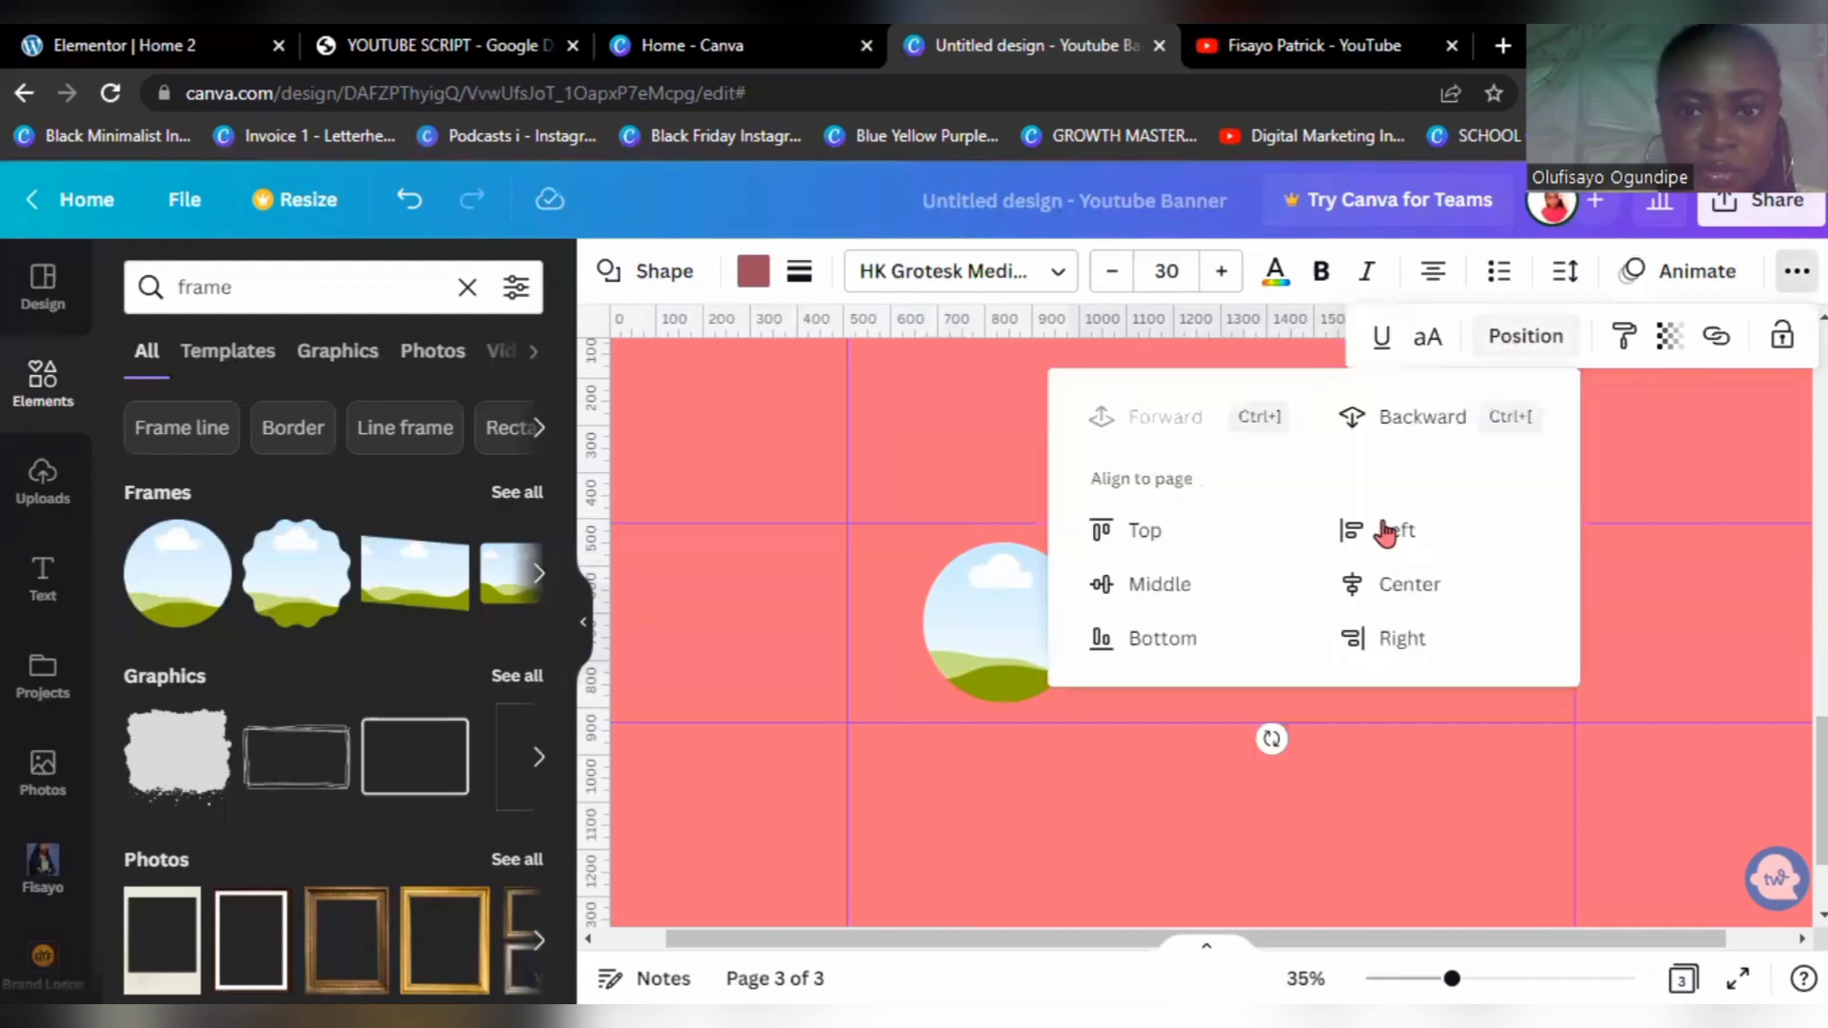
{"action": "left_click", "coordinate": [1415, 416]}
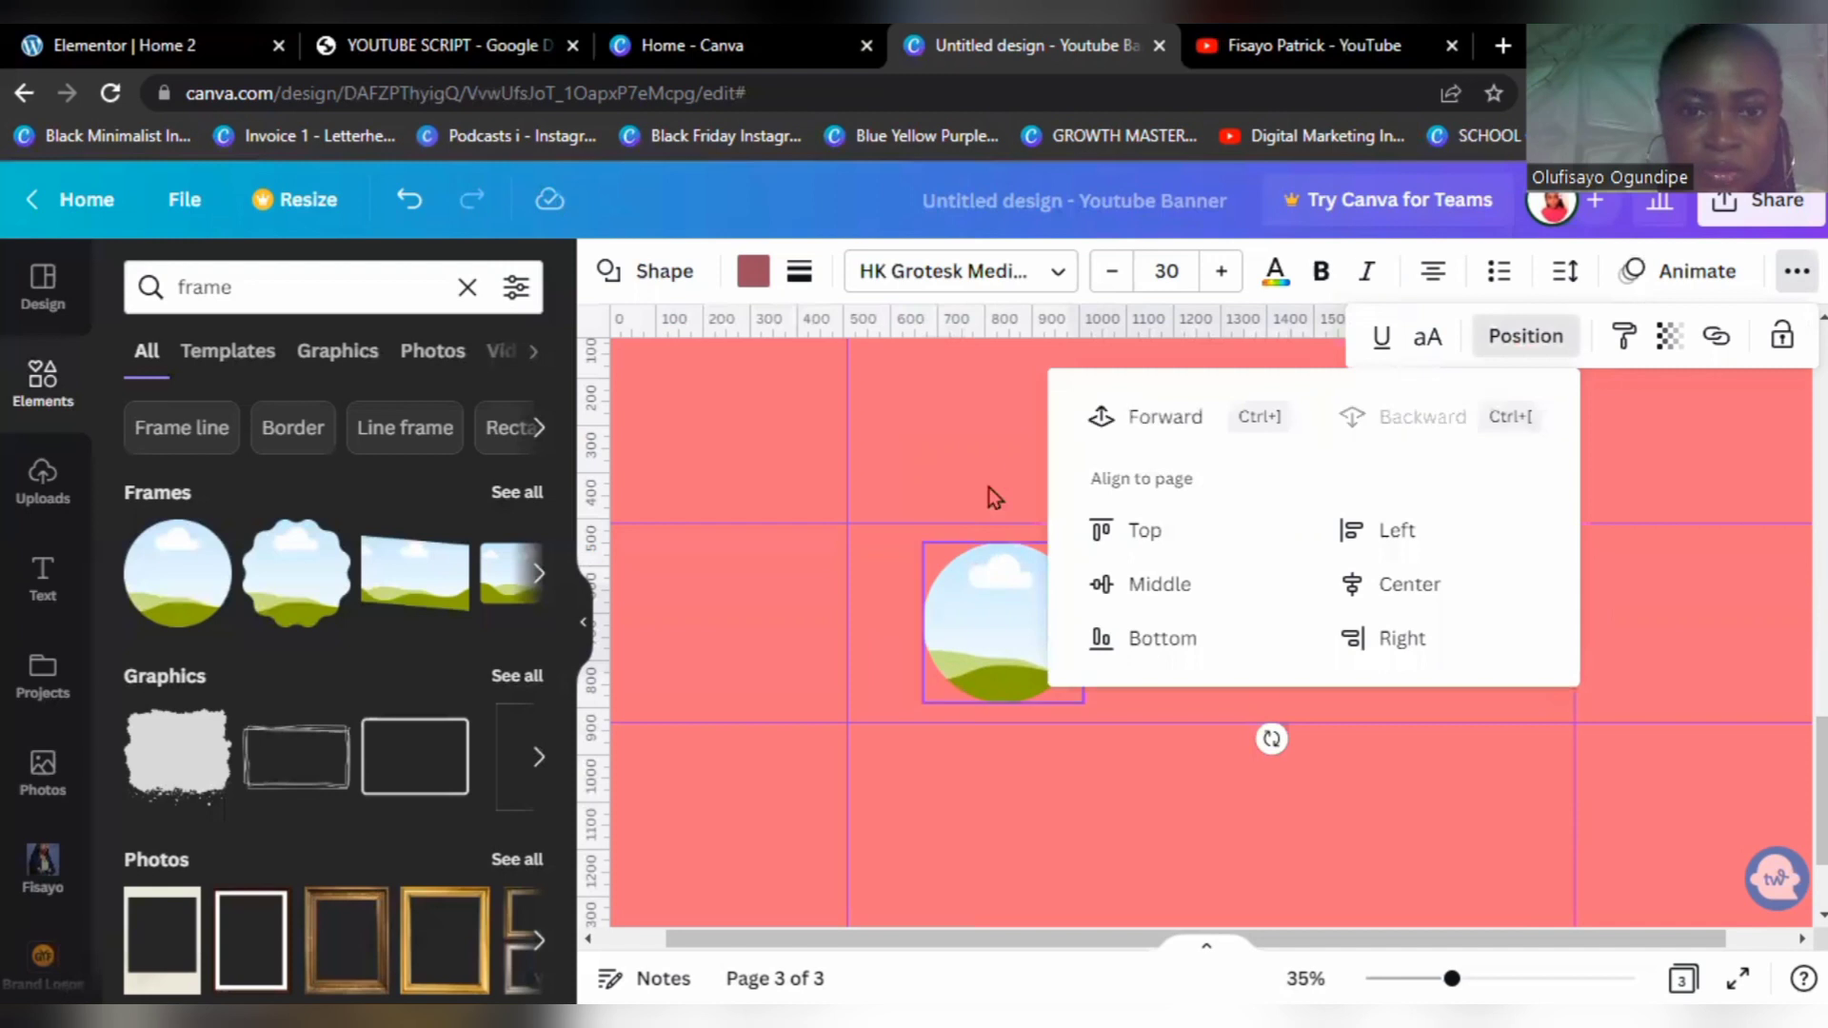
Step: Extend the rectangle's top edge so it is about 225 px tall, and center it vertically on the circular frame
{"action": "left_click", "coordinate": [986, 460]}
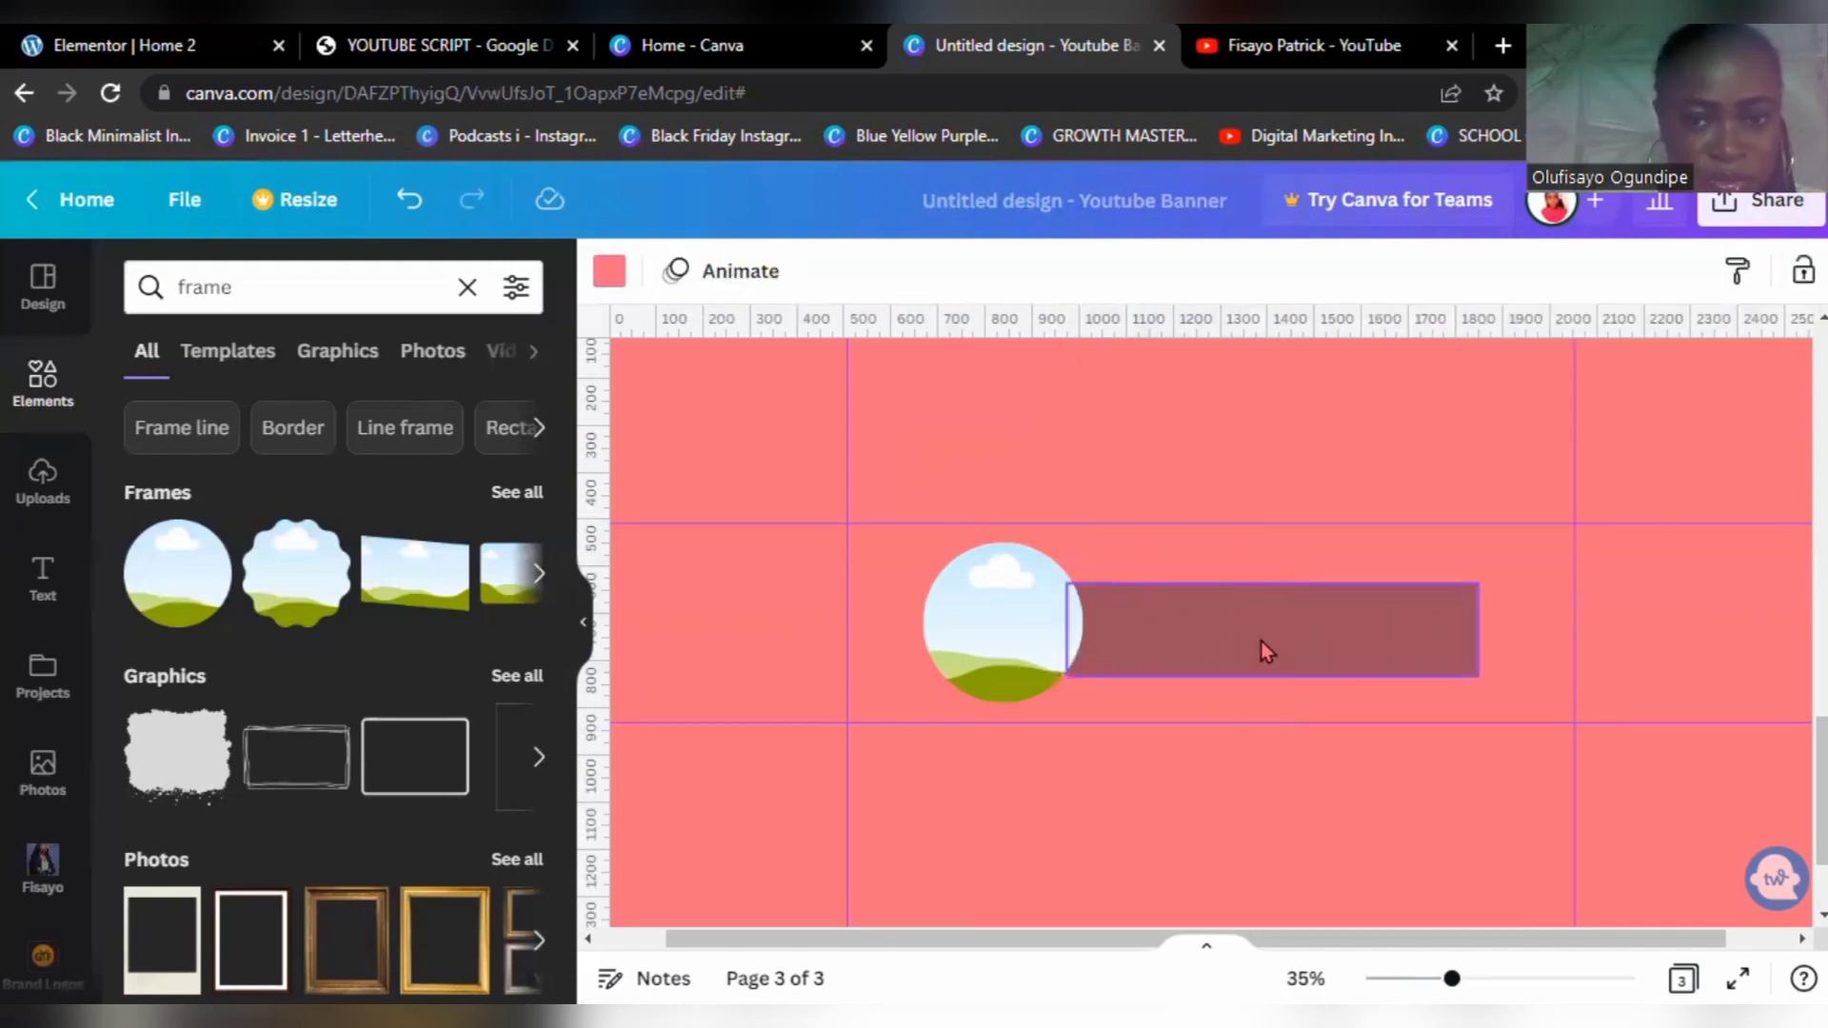
{"action": "left_click", "coordinate": [1260, 582]}
{"action": "left_click_drag", "start_coordinate": [1262, 566], "coordinate": [1261, 553]}
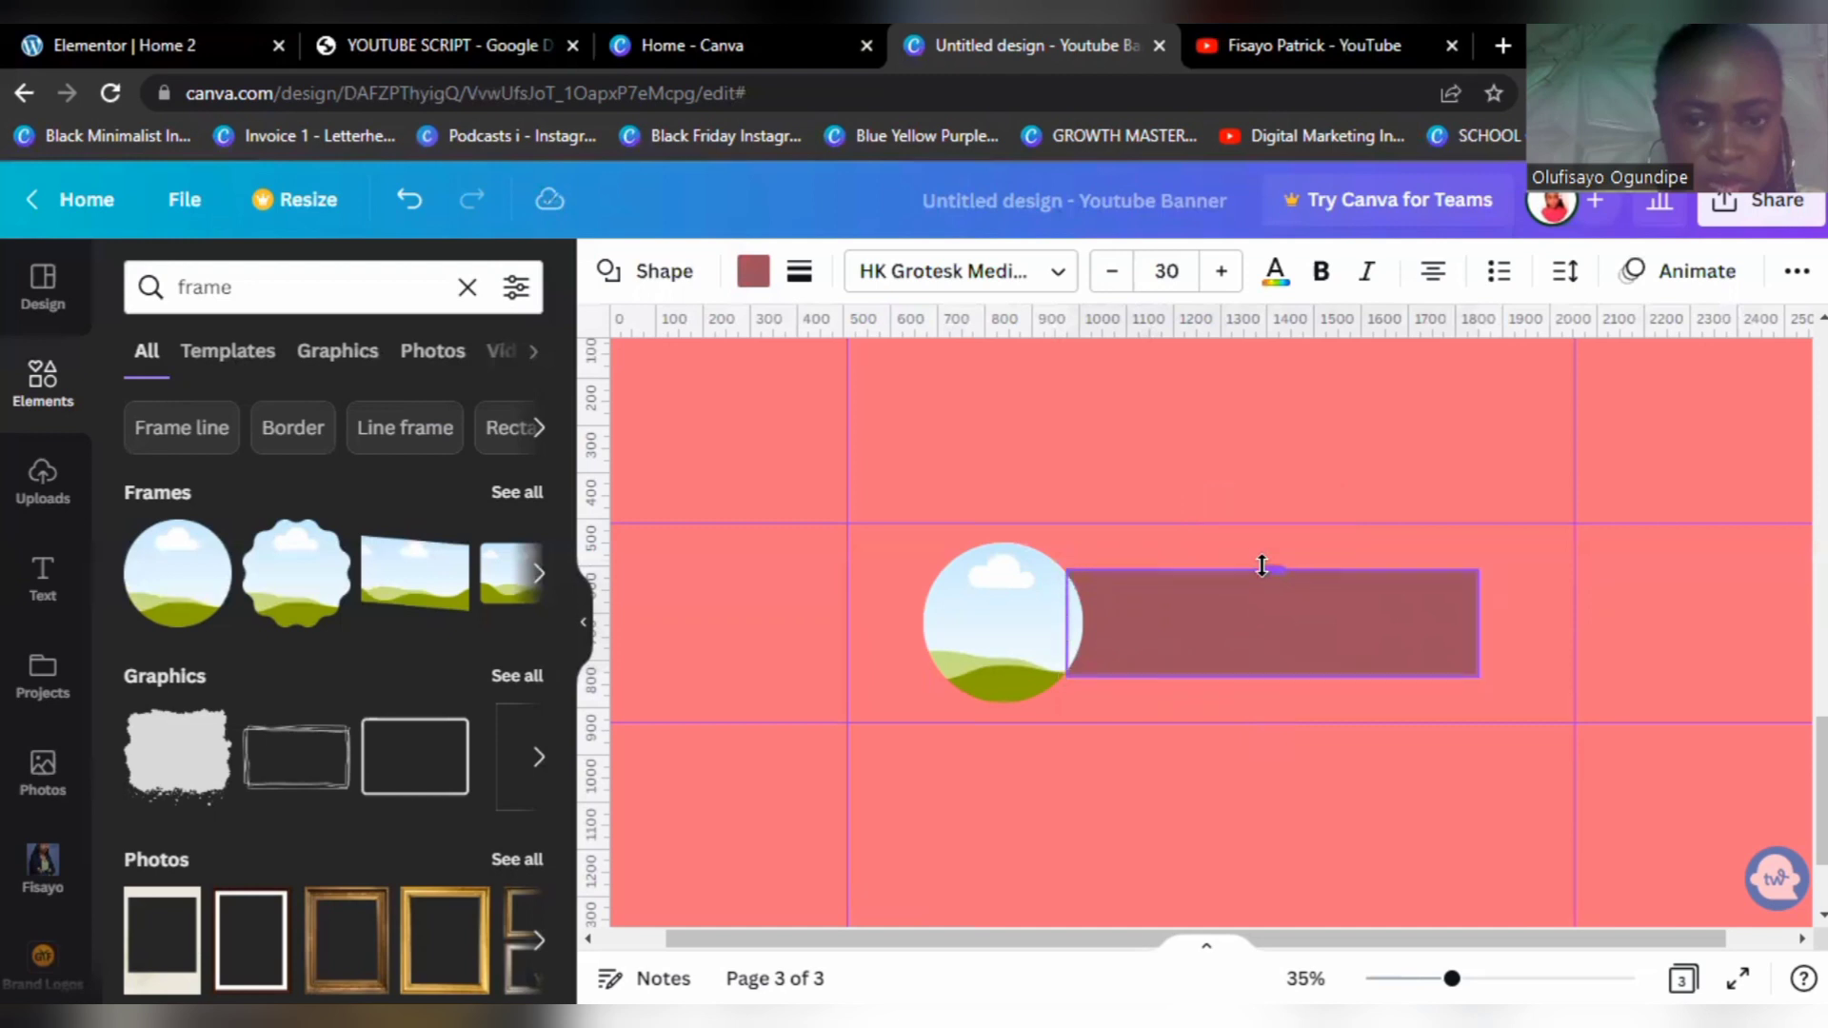
{"action": "left_click_drag", "start_coordinate": [1271, 630], "coordinate": [1267, 619]}
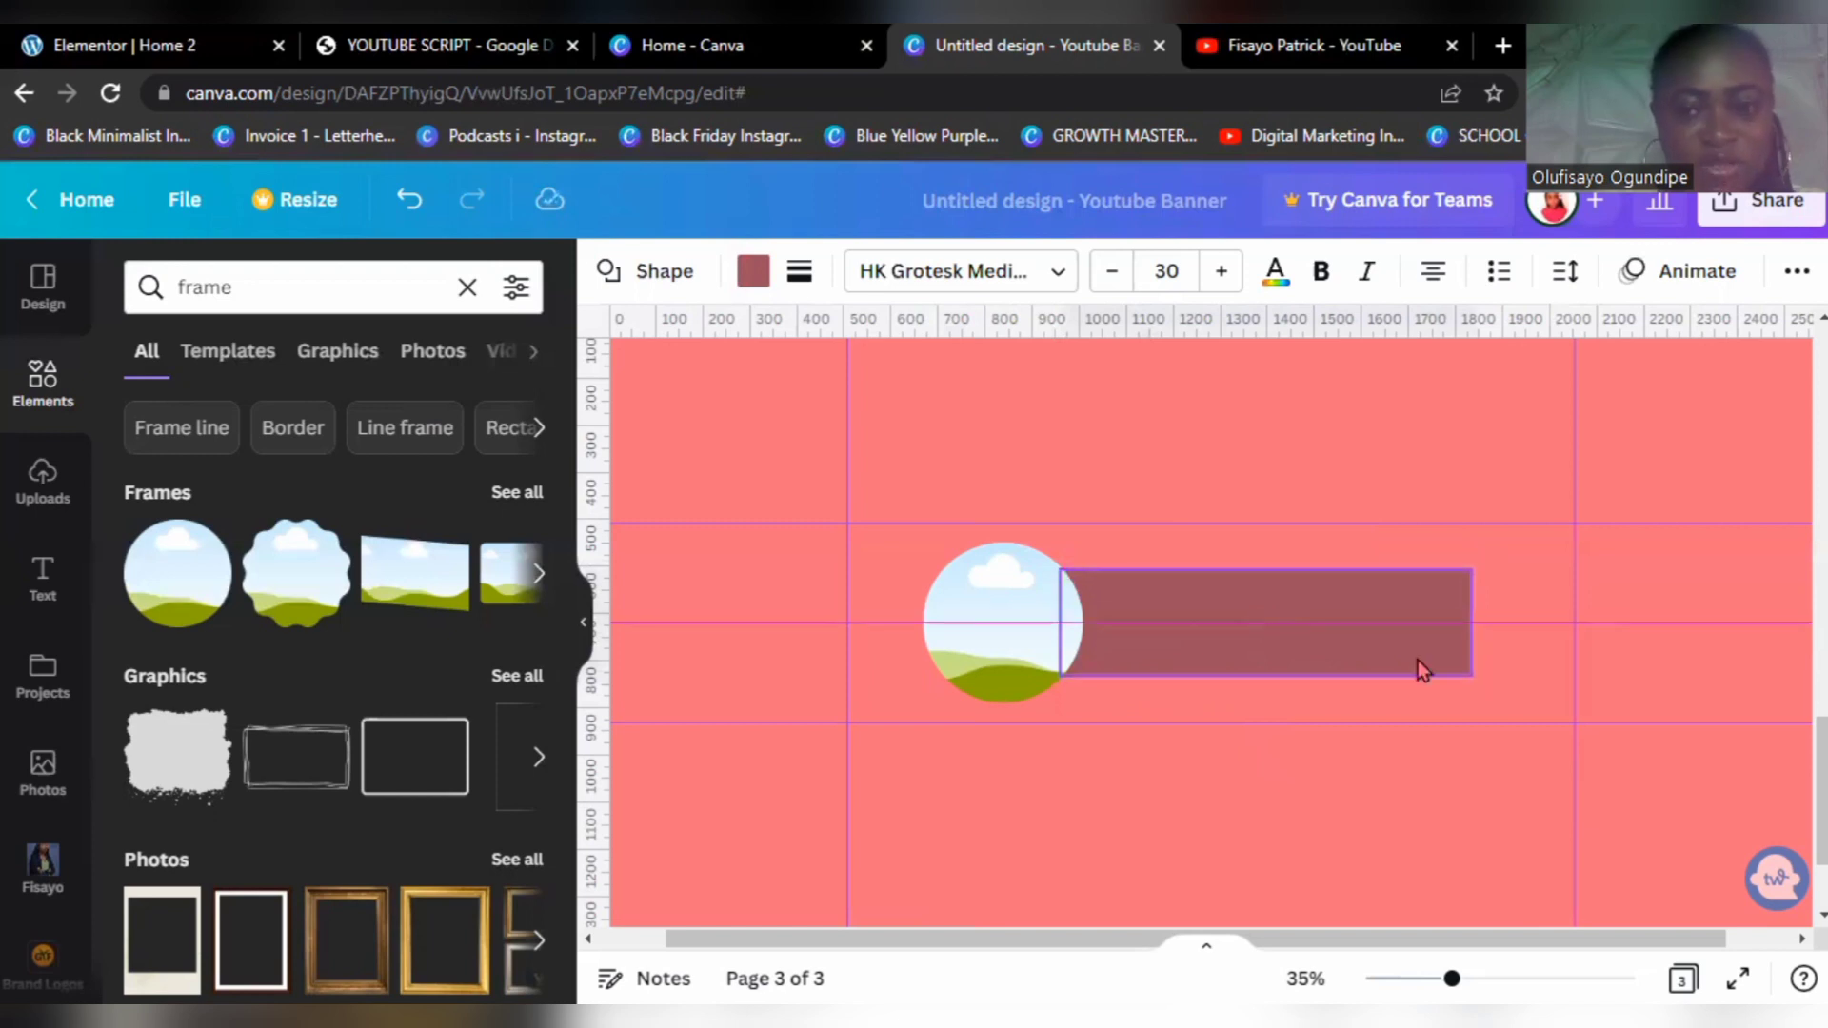
{"action": "left_click", "coordinate": [1510, 693]}
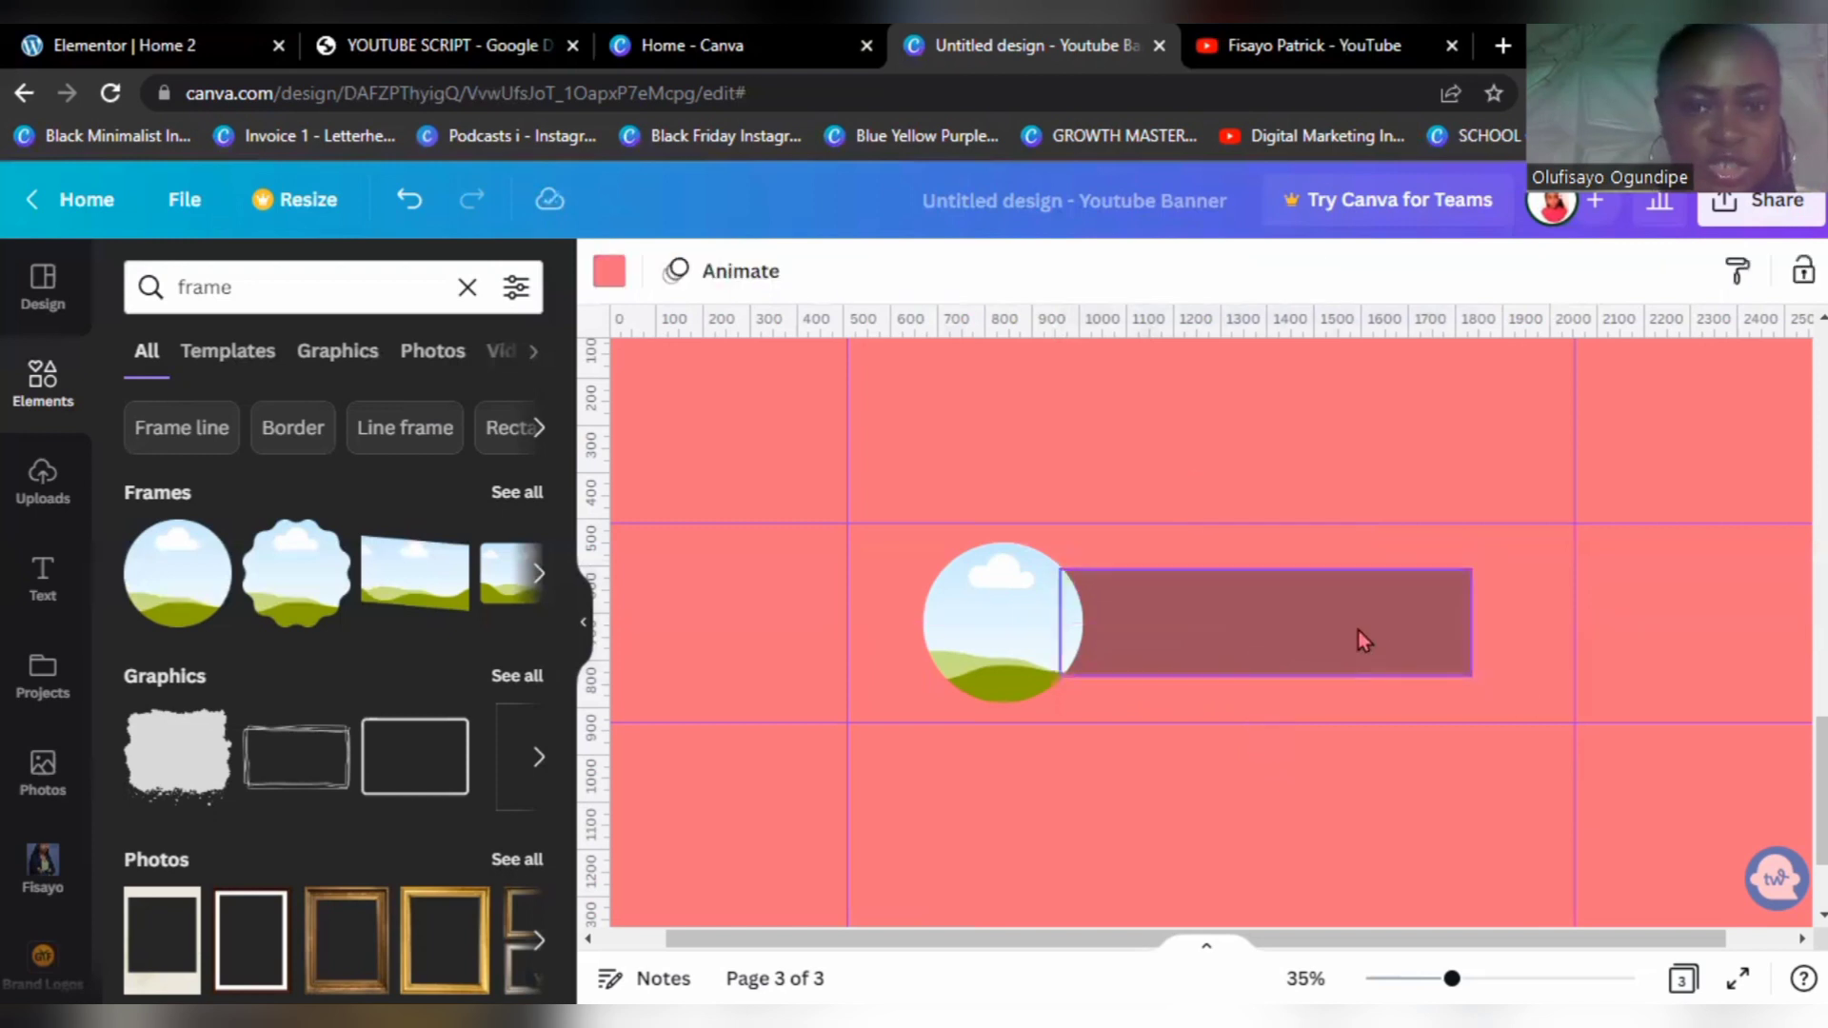
{"action": "left_click", "coordinate": [1155, 554]}
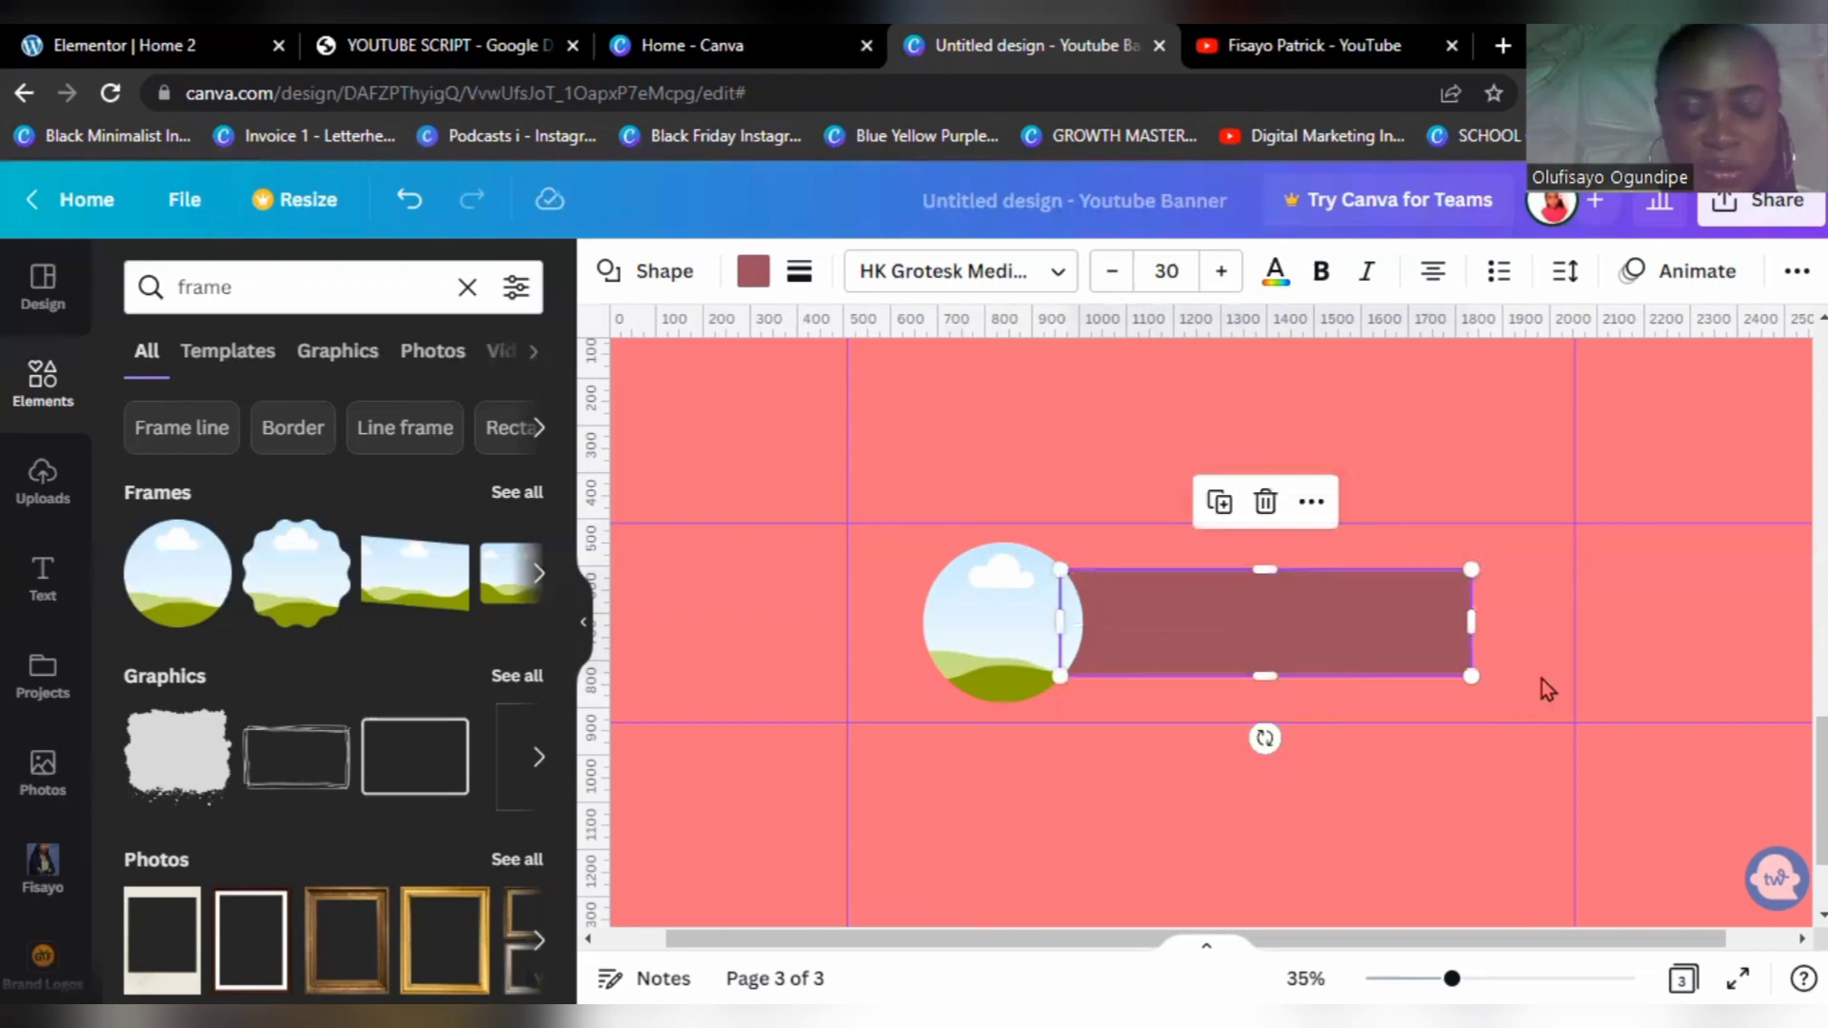
Step: Check the banner on the YouTube channel page, and add a second rectangle, about 870 by 105 px, over the first one's lower half
{"action": "left_click", "coordinate": [1306, 59]}
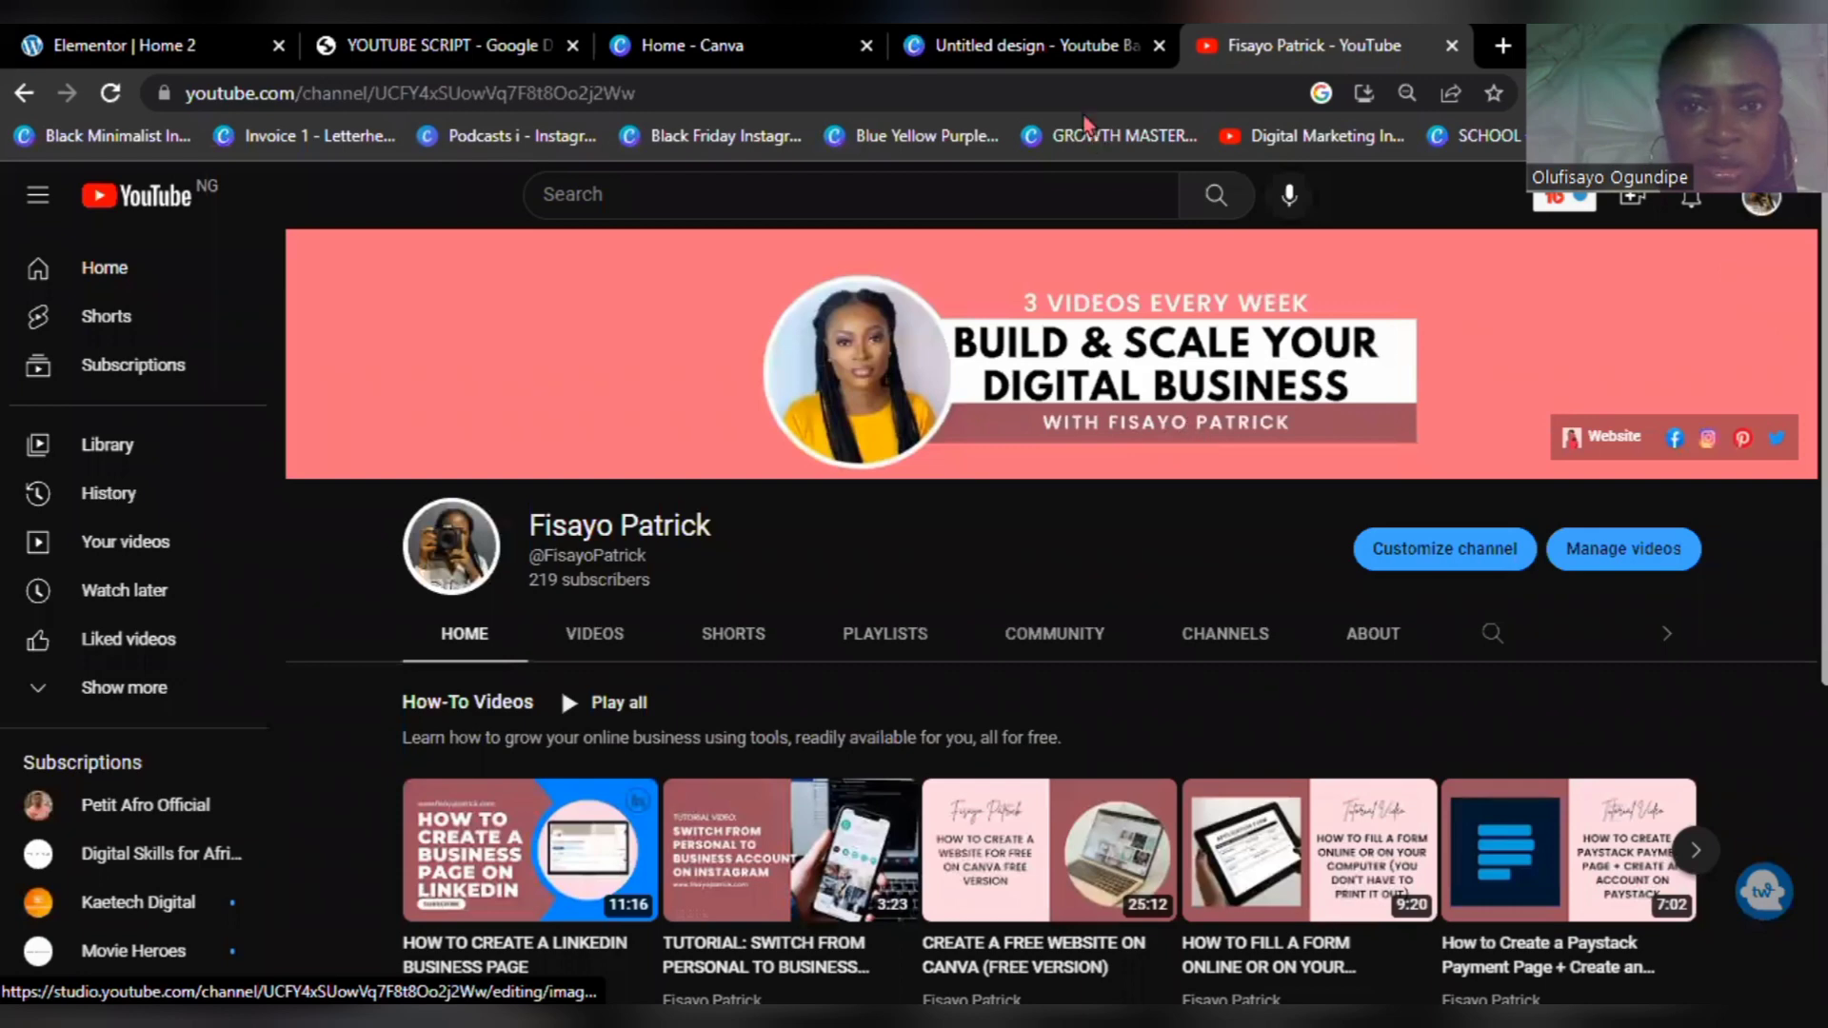
{"action": "left_click", "coordinate": [1023, 45]}
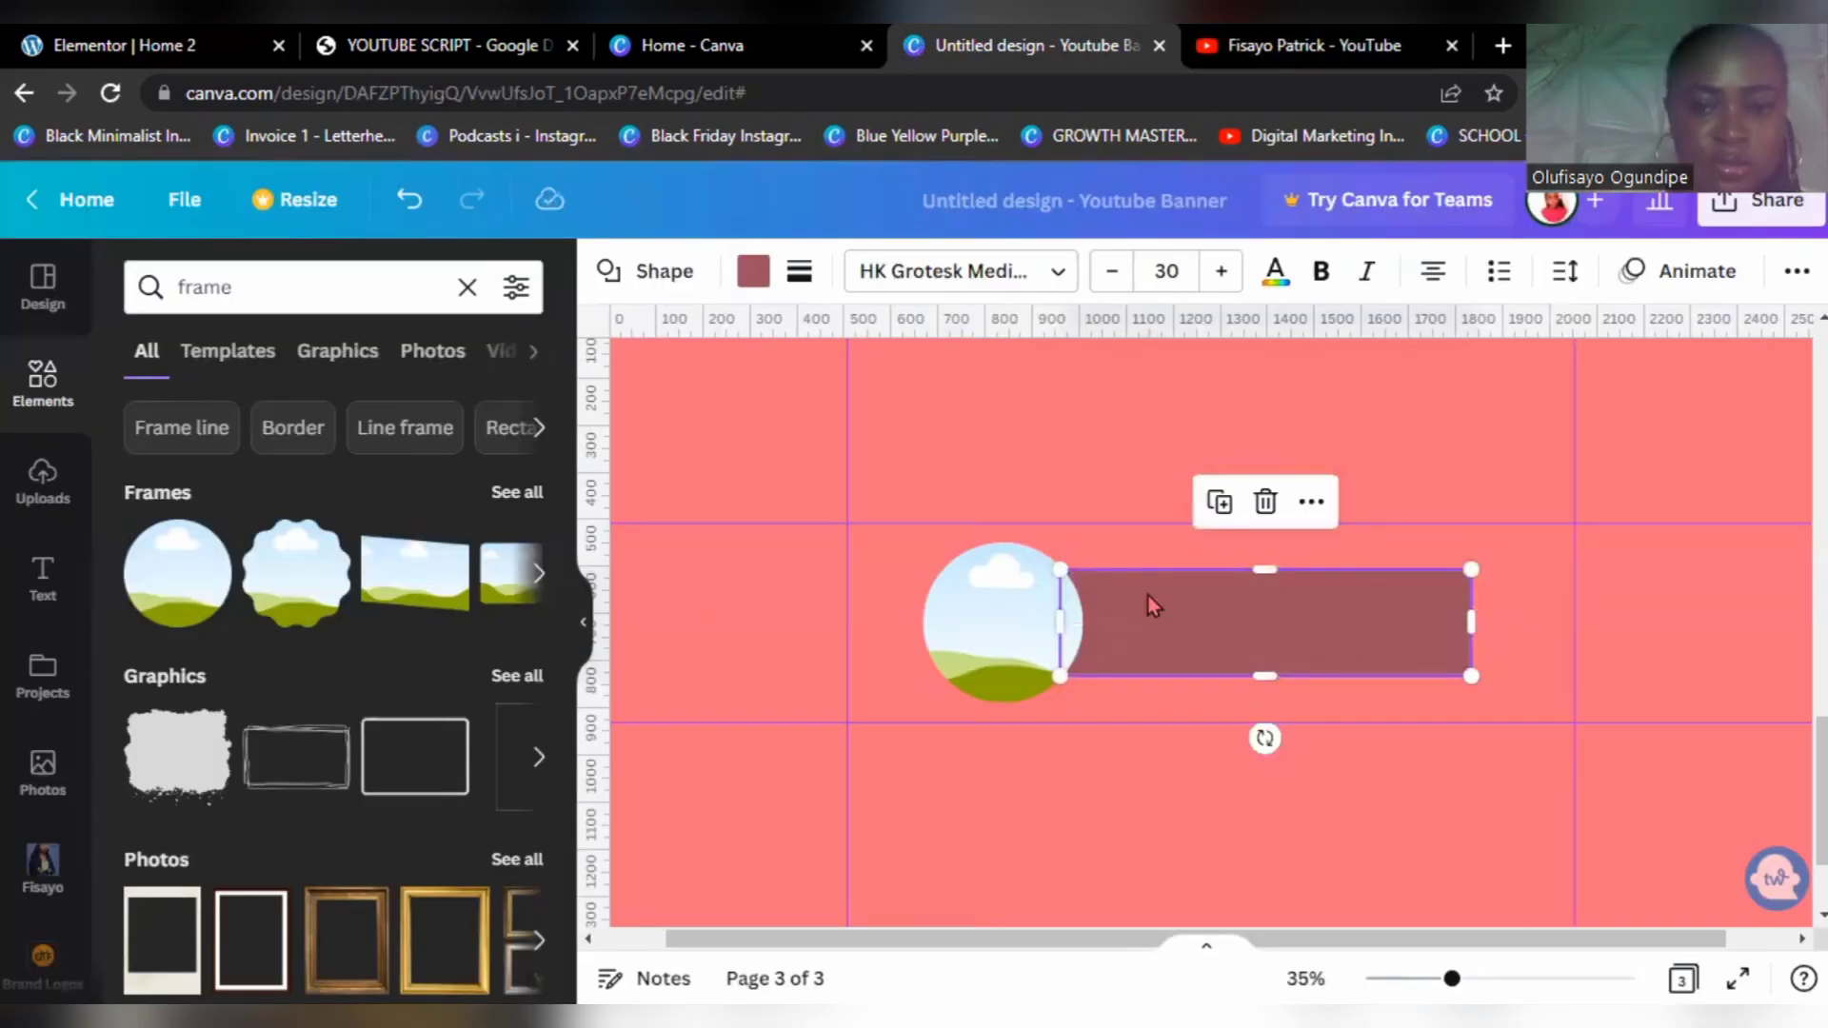
{"action": "left_click", "coordinate": [1085, 802]}
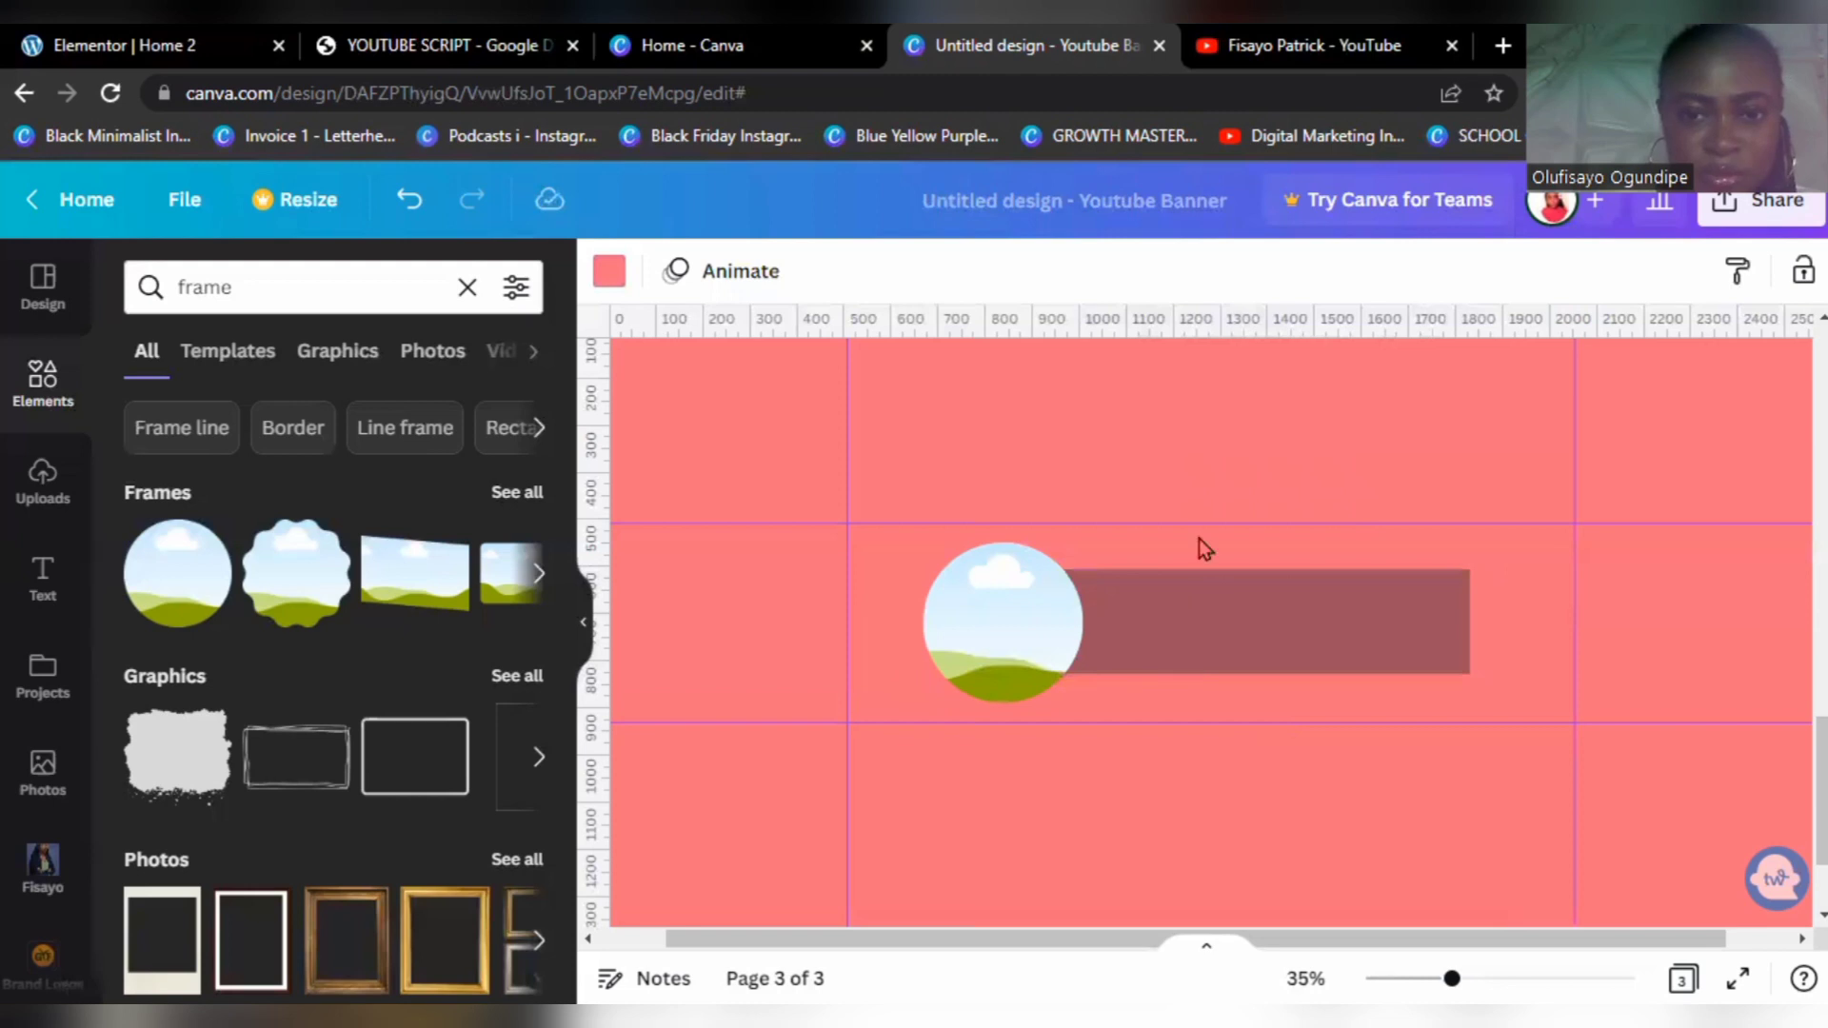
{"action": "key", "text": "r"}
{"action": "left_click_drag", "start_coordinate": [1205, 579], "coordinate": [1132, 660]}
{"action": "left_click", "coordinate": [1148, 739]}
{"action": "left_click_drag", "start_coordinate": [1267, 650], "coordinate": [1471, 641]}
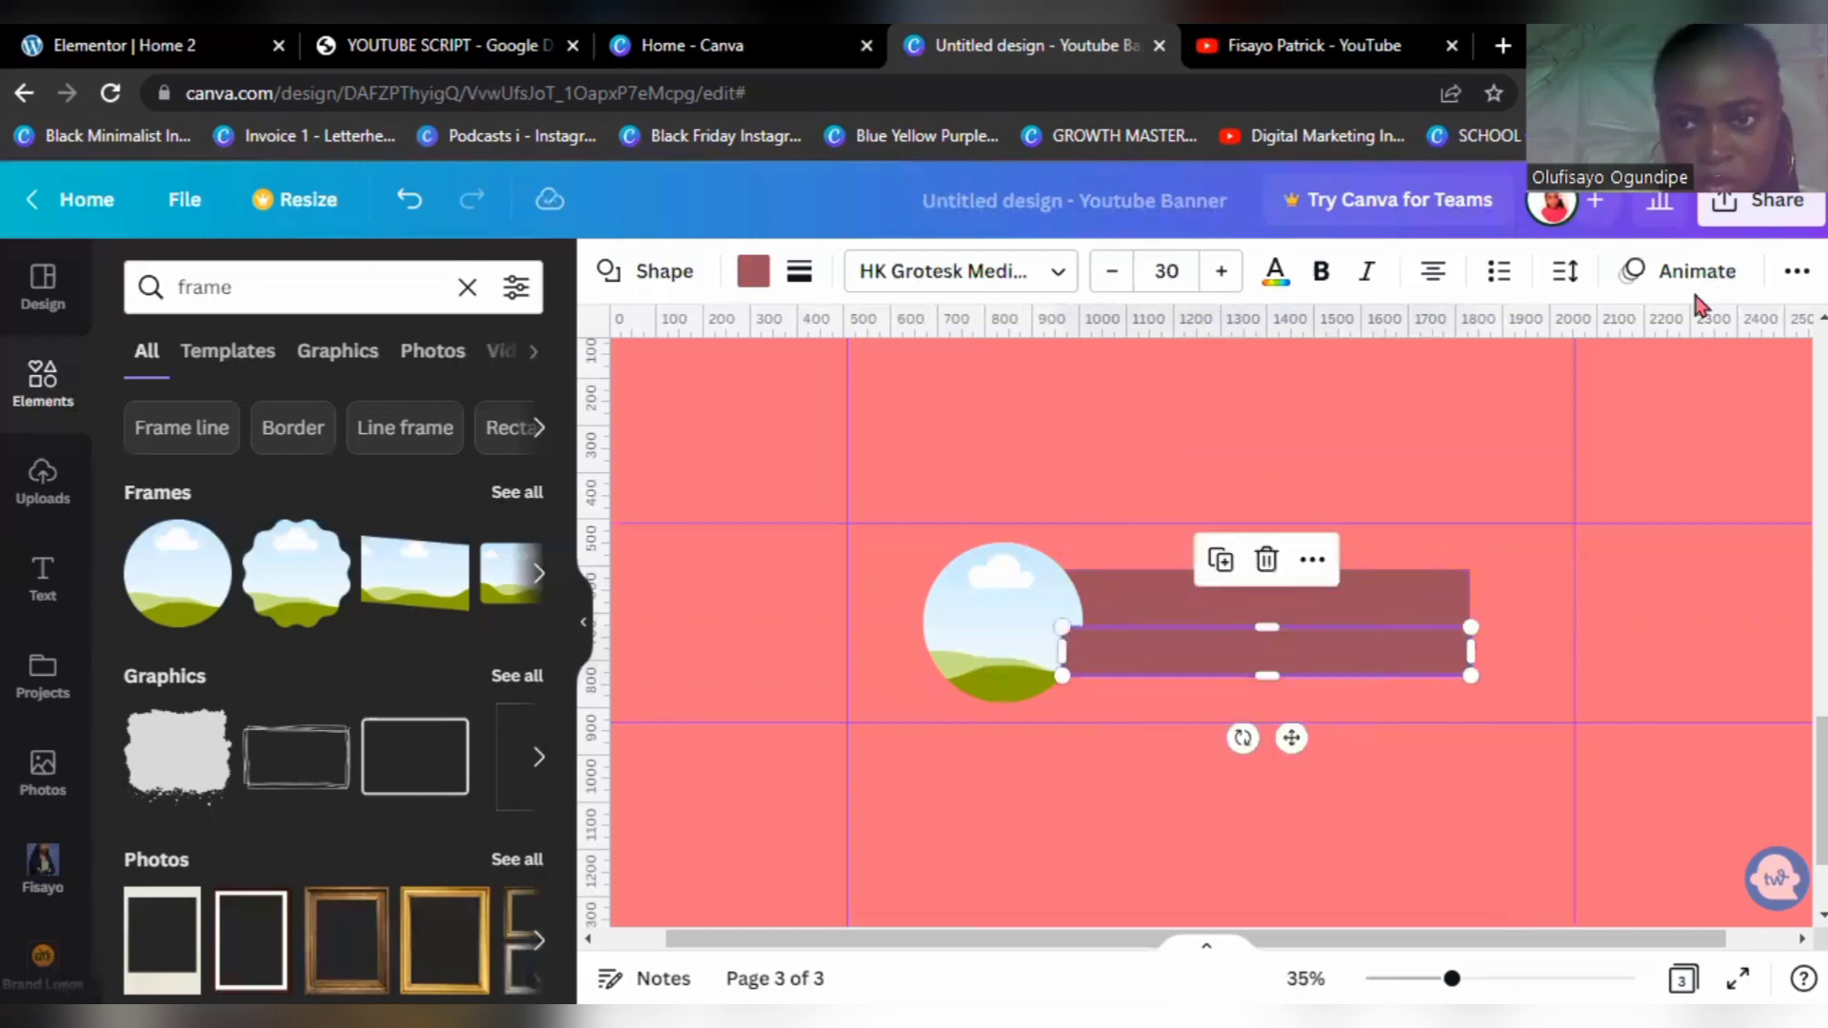
Step: Send the new lower rectangle one layer backward so it sits behind the circular frame
{"action": "left_click", "coordinate": [1789, 274]}
{"action": "left_click", "coordinate": [1546, 339]}
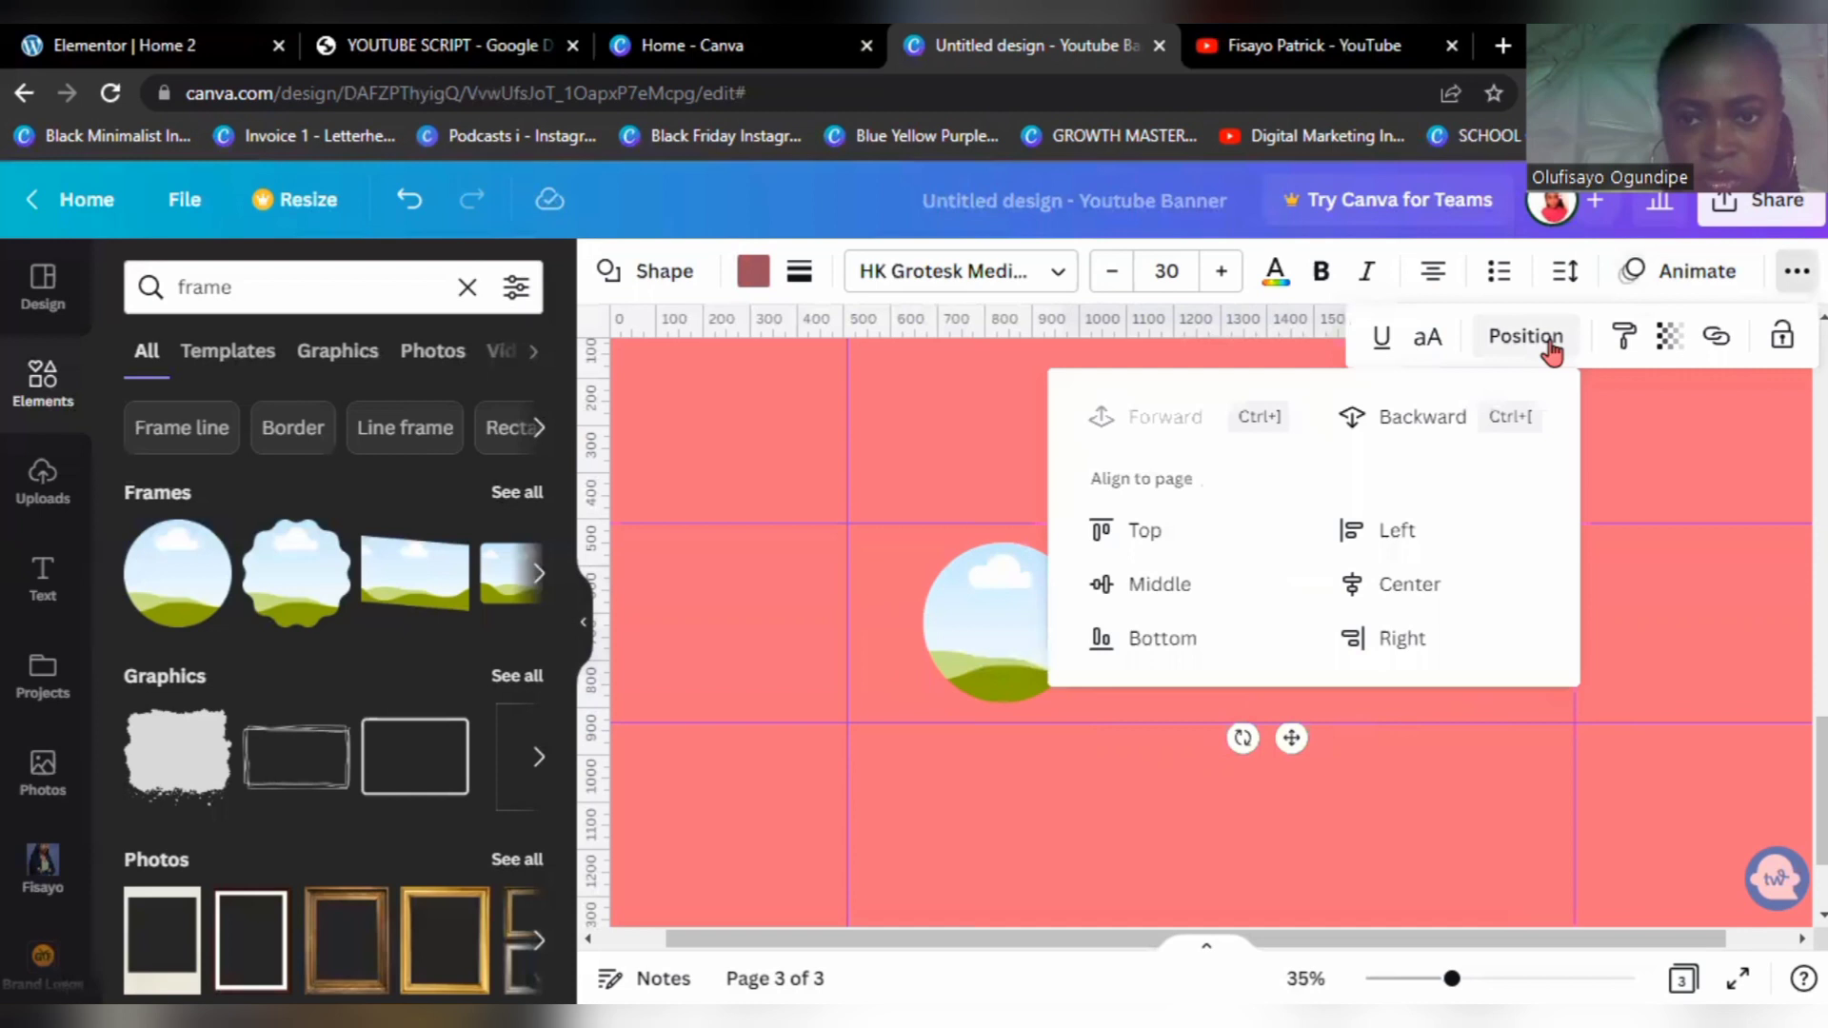
{"action": "left_click", "coordinate": [1426, 419]}
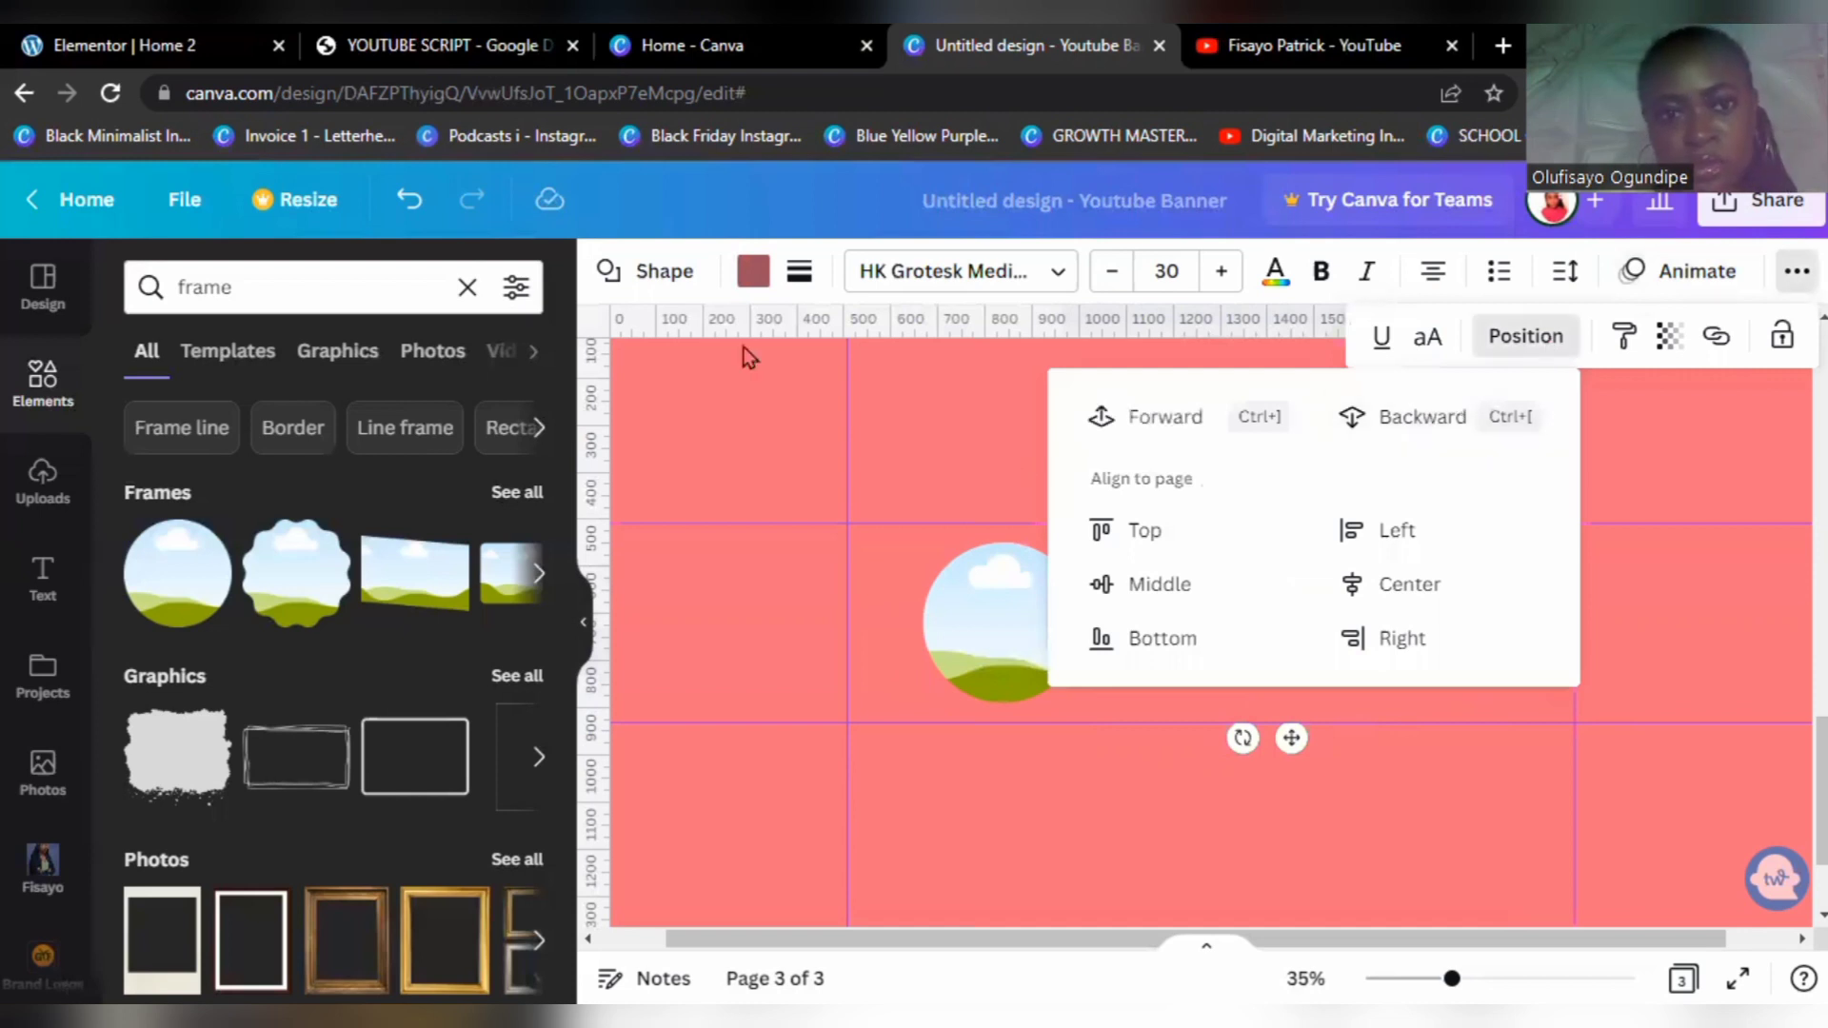
Step: Fill the taller rectangle with white, keeping the lower rectangle dark red
{"action": "left_click", "coordinate": [759, 276]}
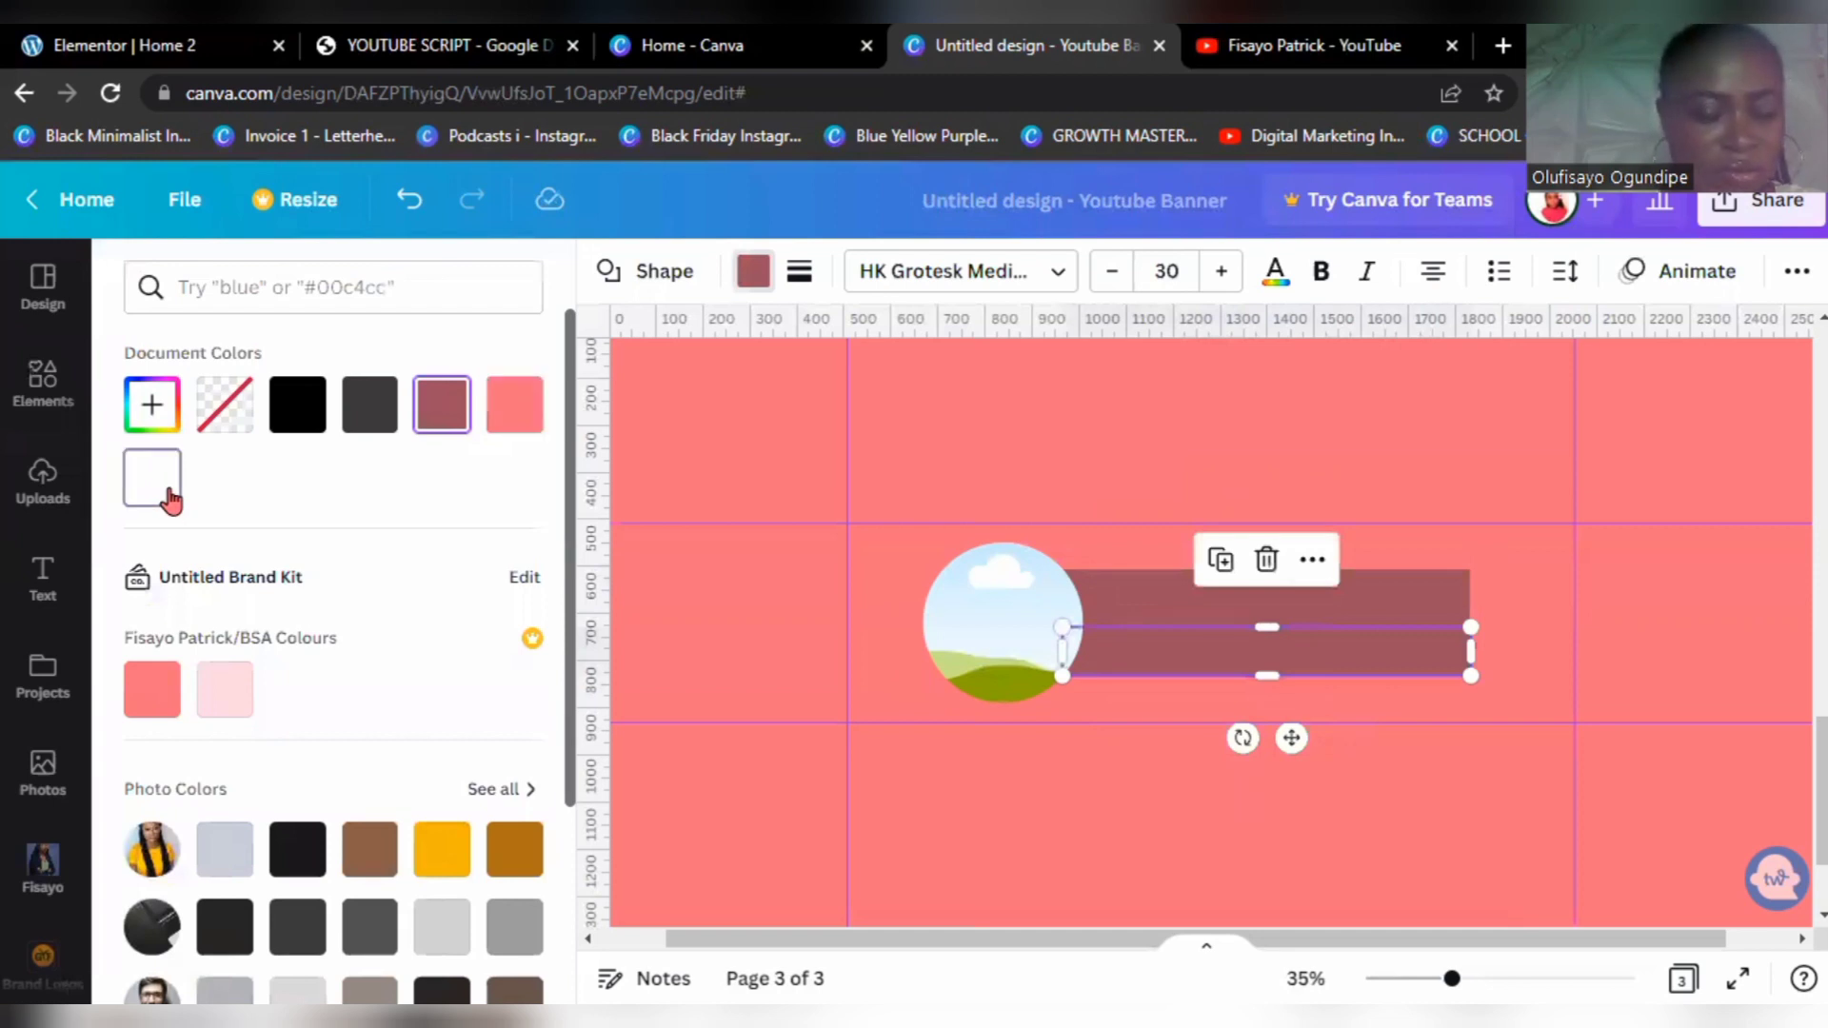
{"action": "left_click", "coordinate": [172, 500]}
{"action": "key", "text": "ctrl+z"}
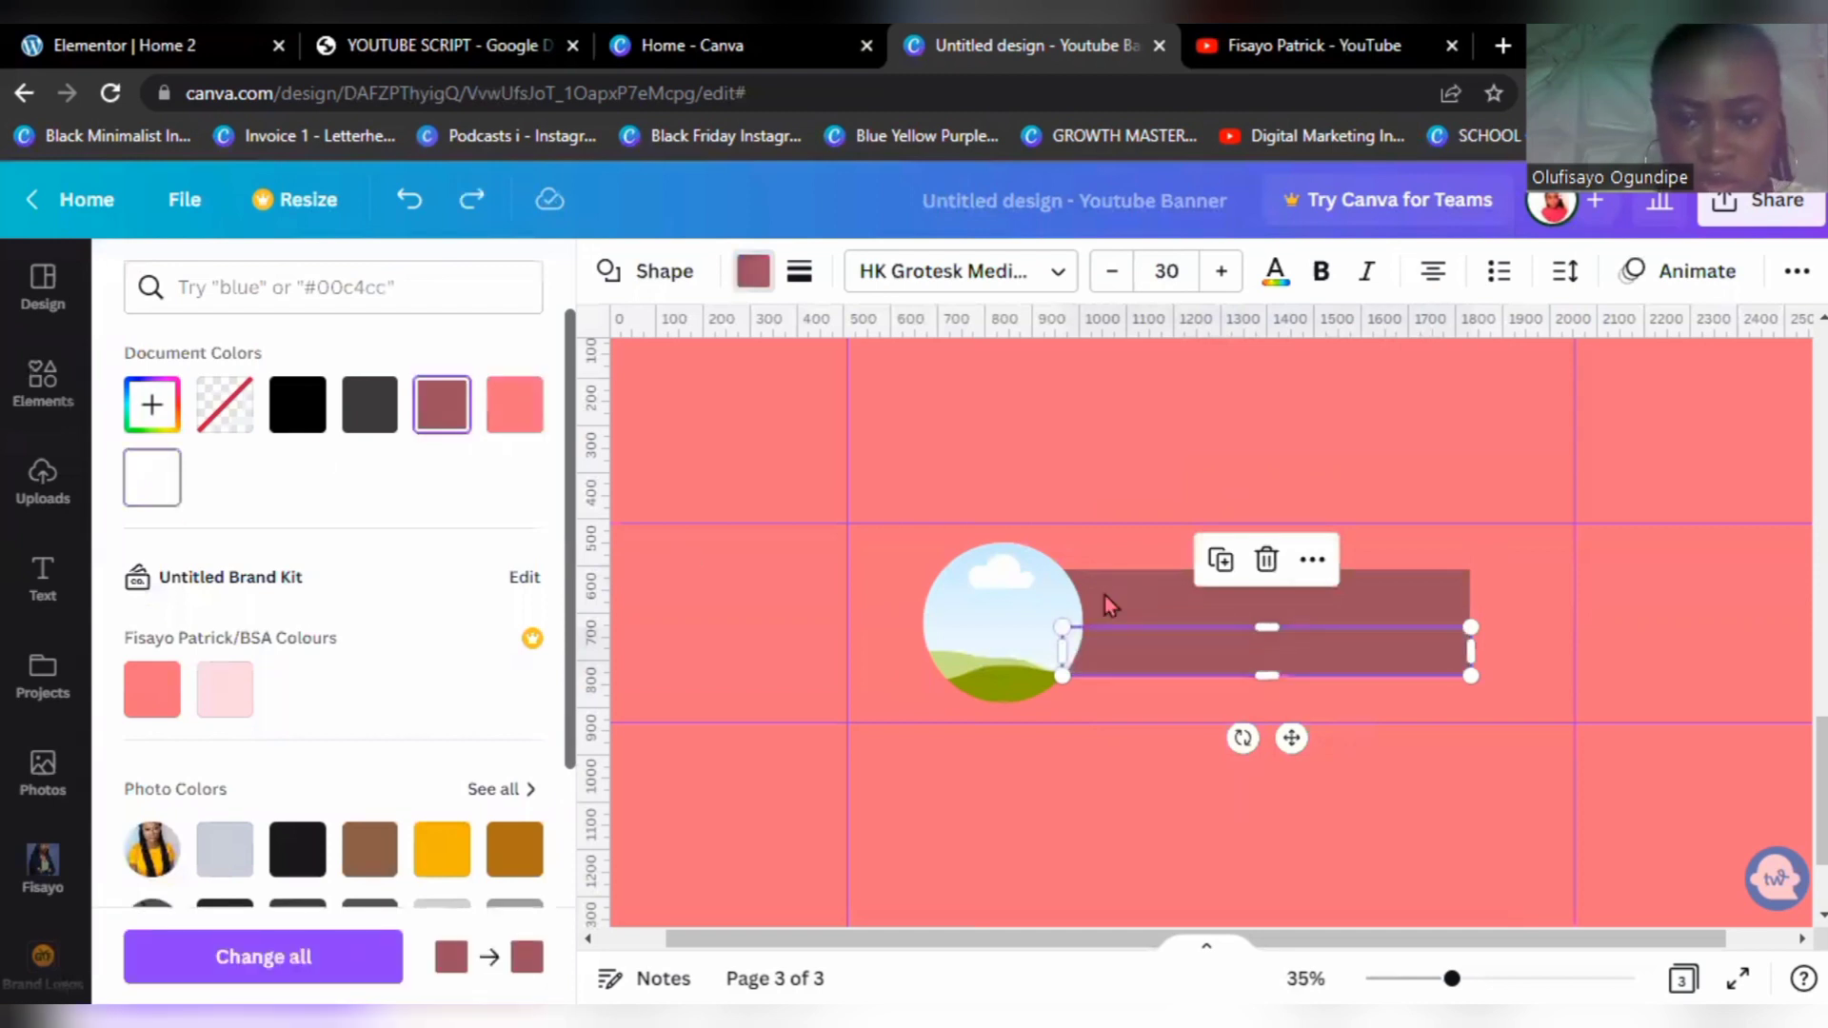
{"action": "left_click", "coordinate": [152, 476]}
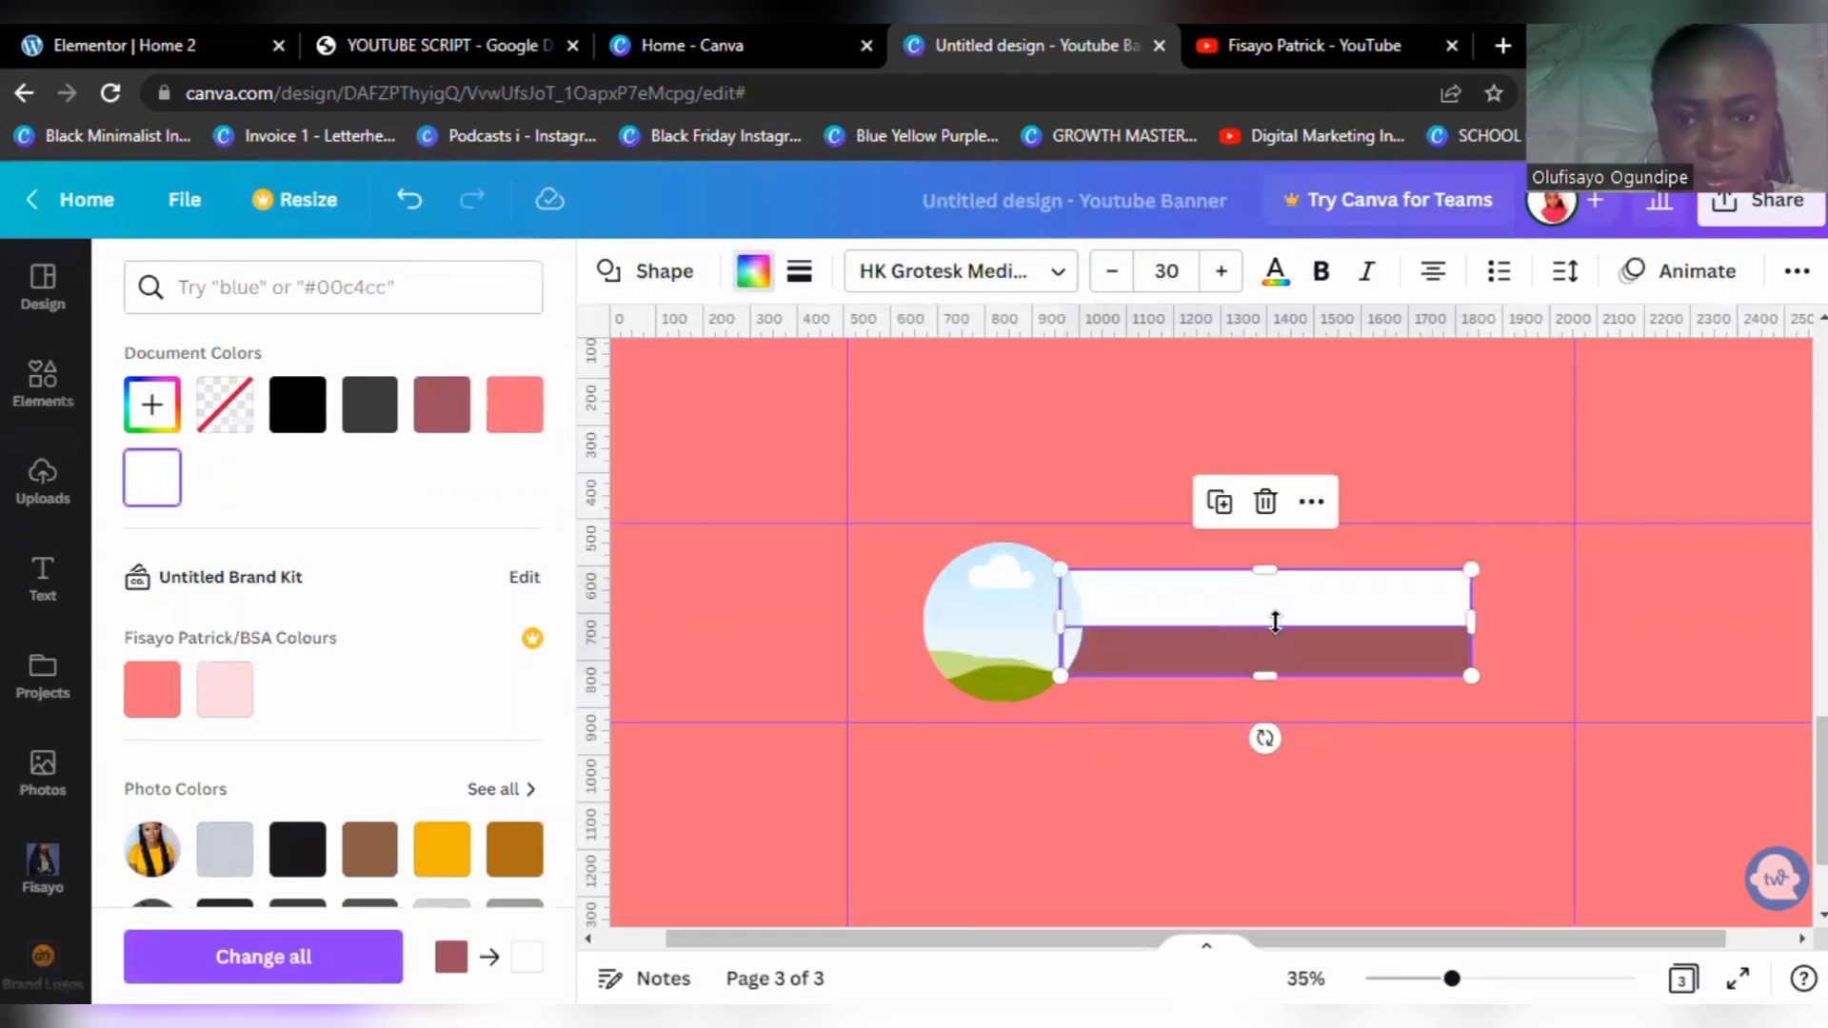
Step: Lower the top edge of the dark red bar so the bar is about 90 px tall
{"action": "left_click", "coordinate": [1276, 626]}
{"action": "left_click_drag", "start_coordinate": [1275, 630], "coordinate": [1275, 630]}
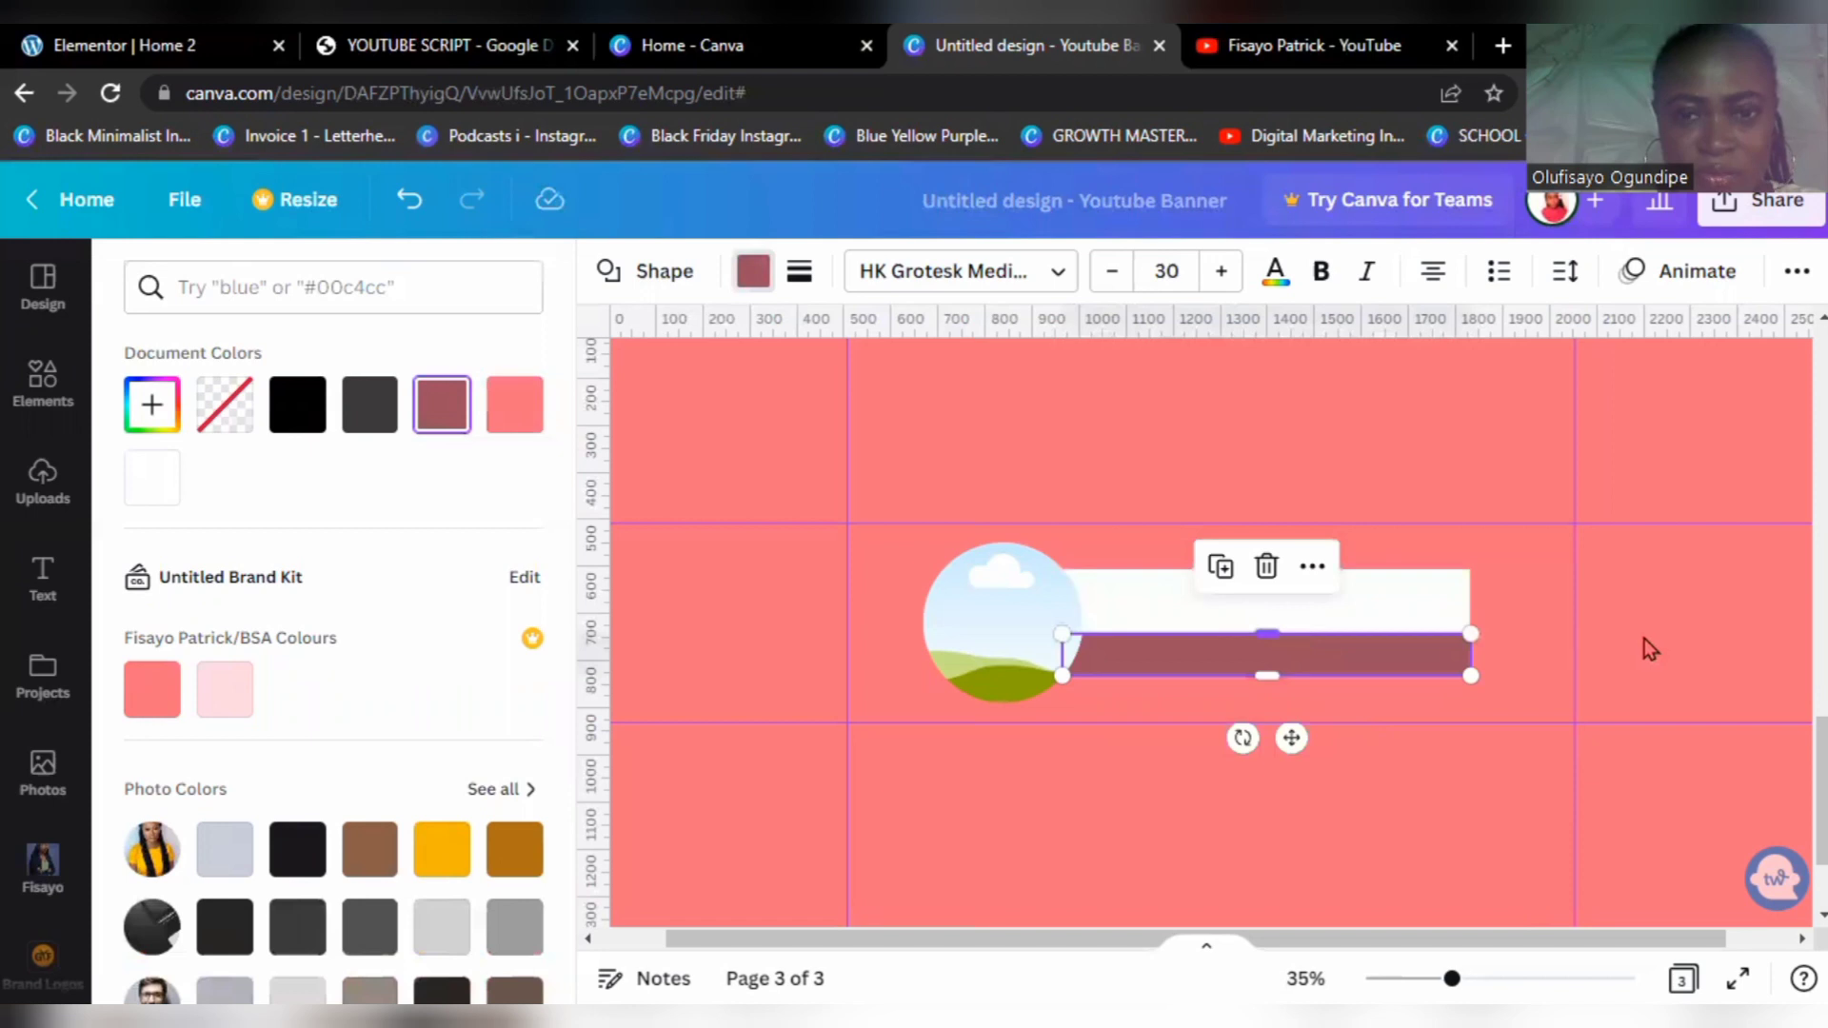
{"action": "left_click", "coordinate": [1644, 639]}
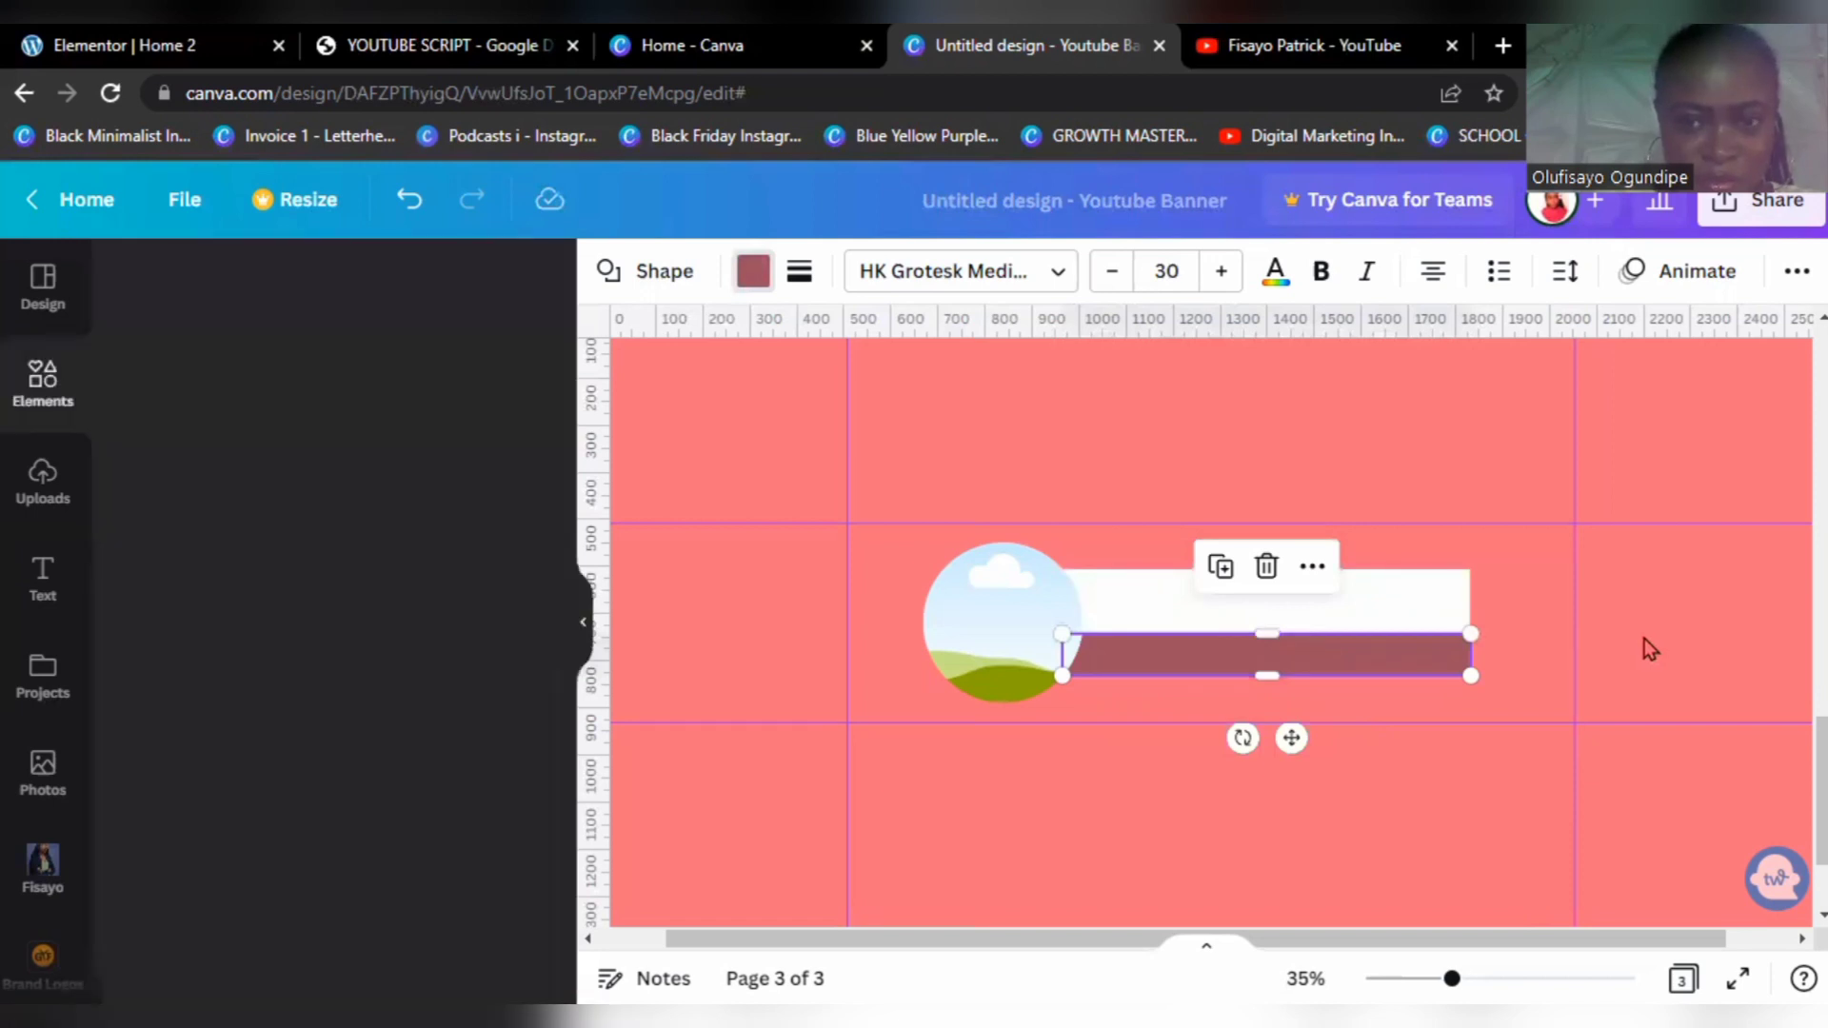
{"action": "left_click", "coordinate": [1645, 640]}
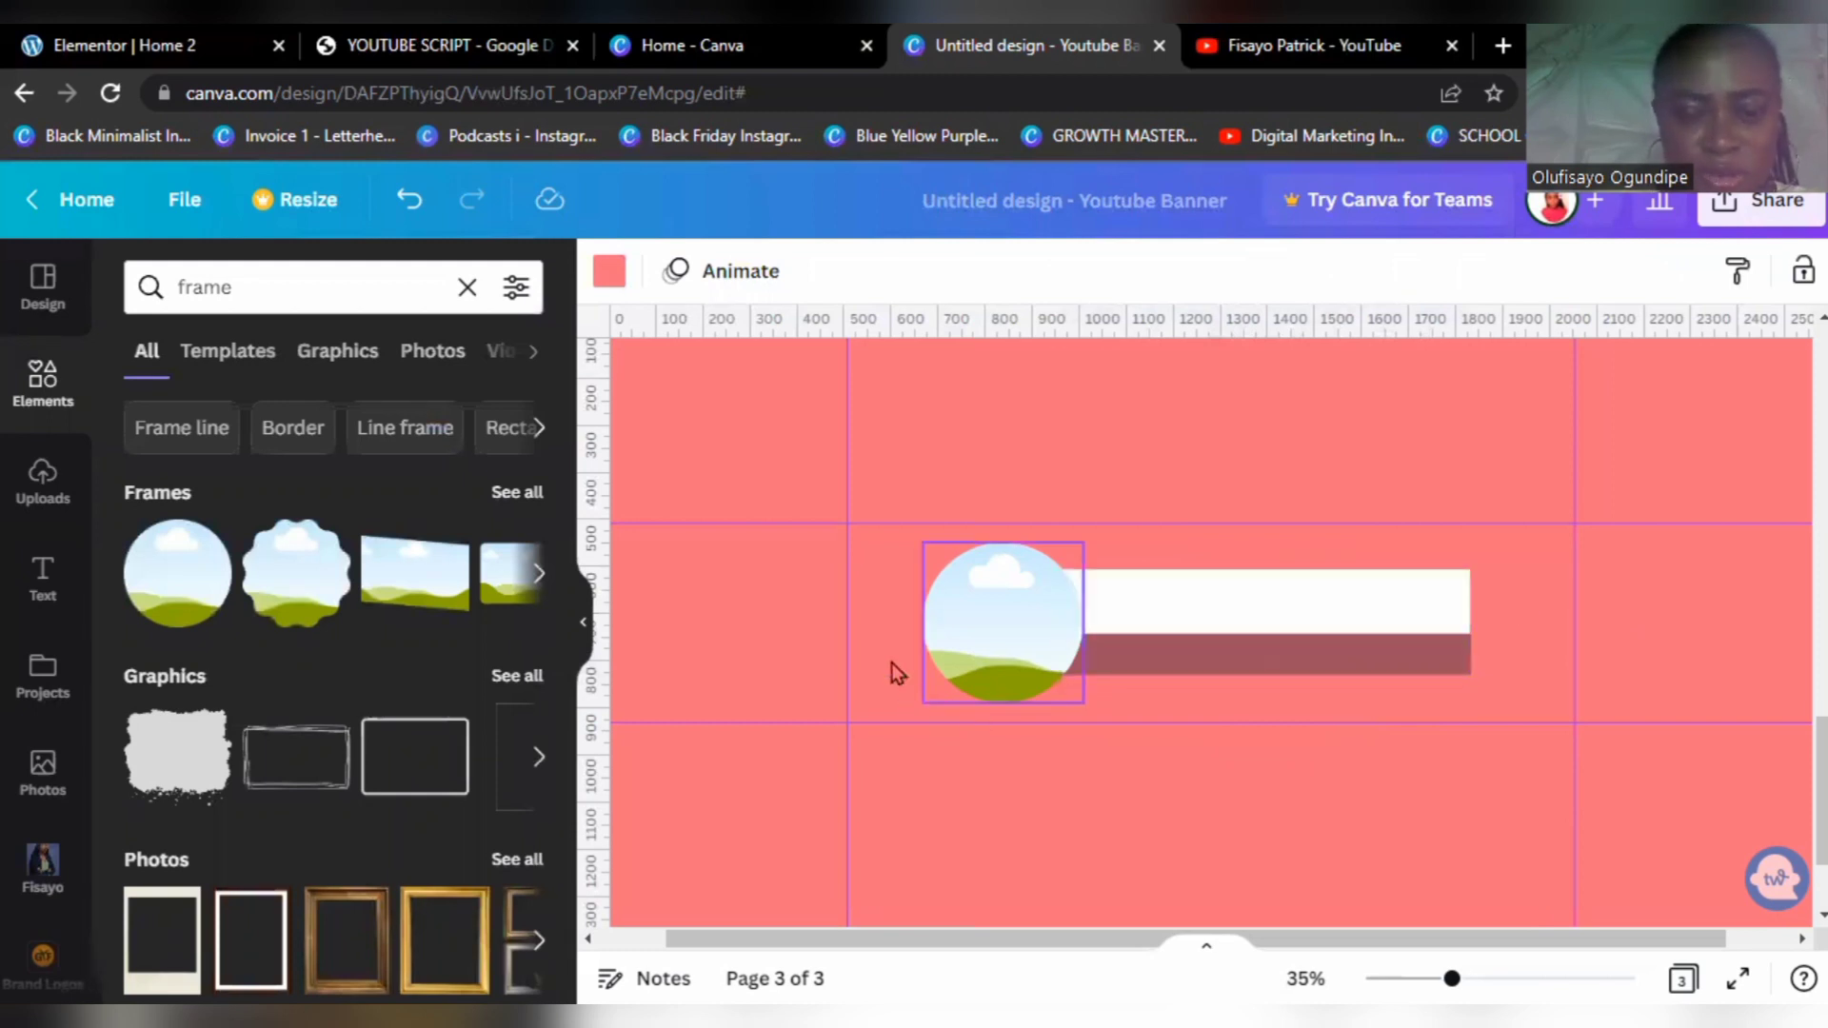
Step: Select the circular frame with both bars, enlarge them together to about 1,210 by 354 px, and center them vertically between the guides
{"action": "left_click_drag", "start_coordinate": [891, 663], "coordinate": [1205, 588]}
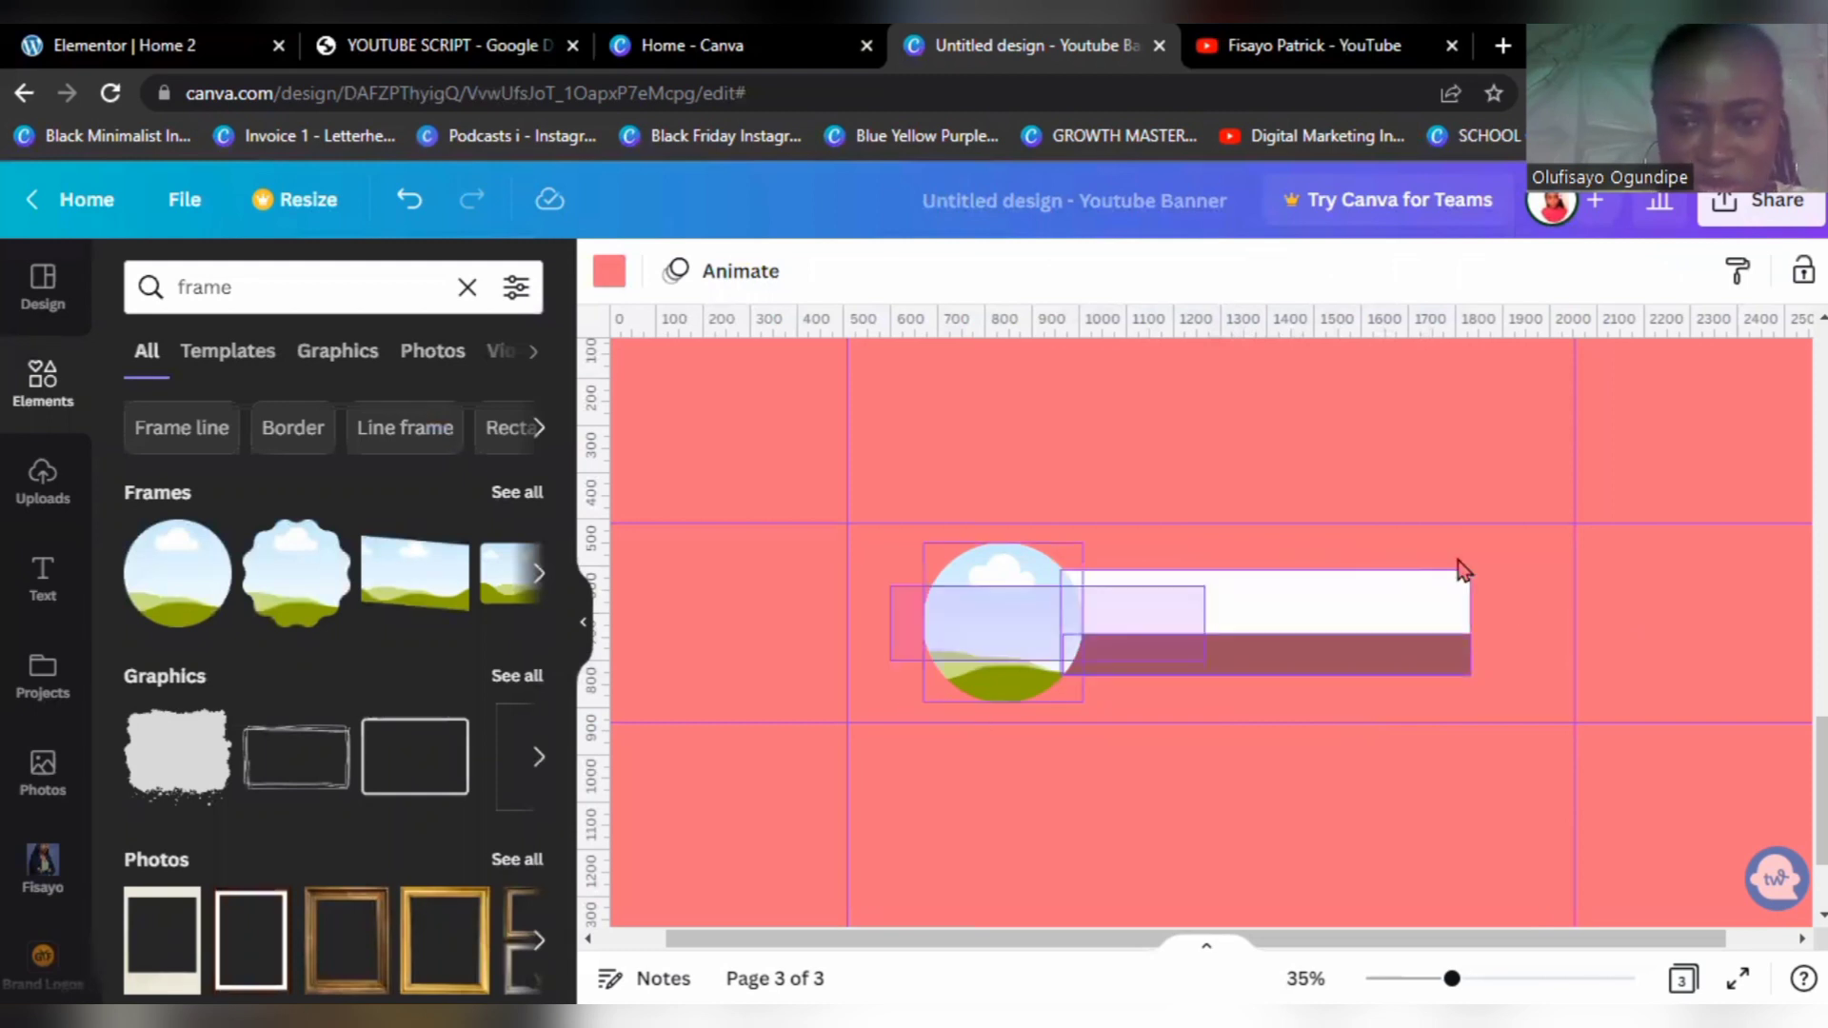
{"action": "left_click_drag", "start_coordinate": [1461, 569], "coordinate": [1493, 530]}
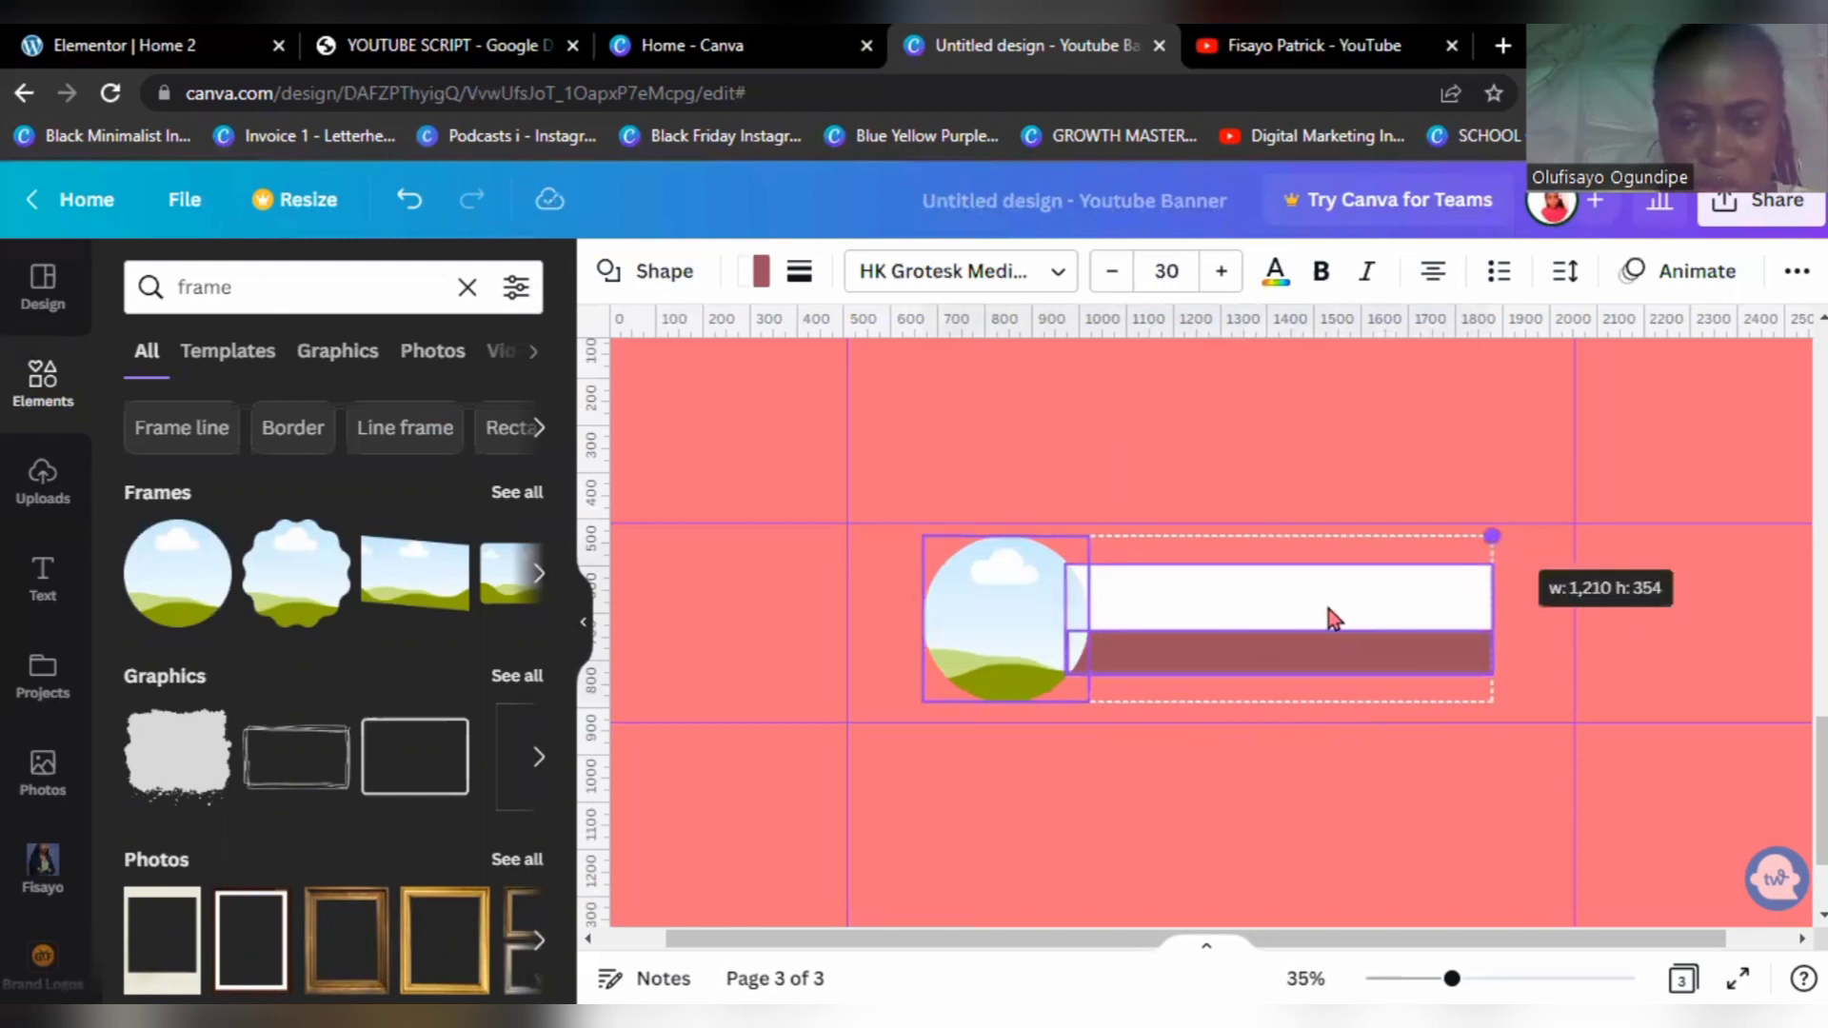
{"action": "left_click_drag", "start_coordinate": [1322, 612], "coordinate": [1619, 676]}
{"action": "left_click", "coordinate": [1271, 797]}
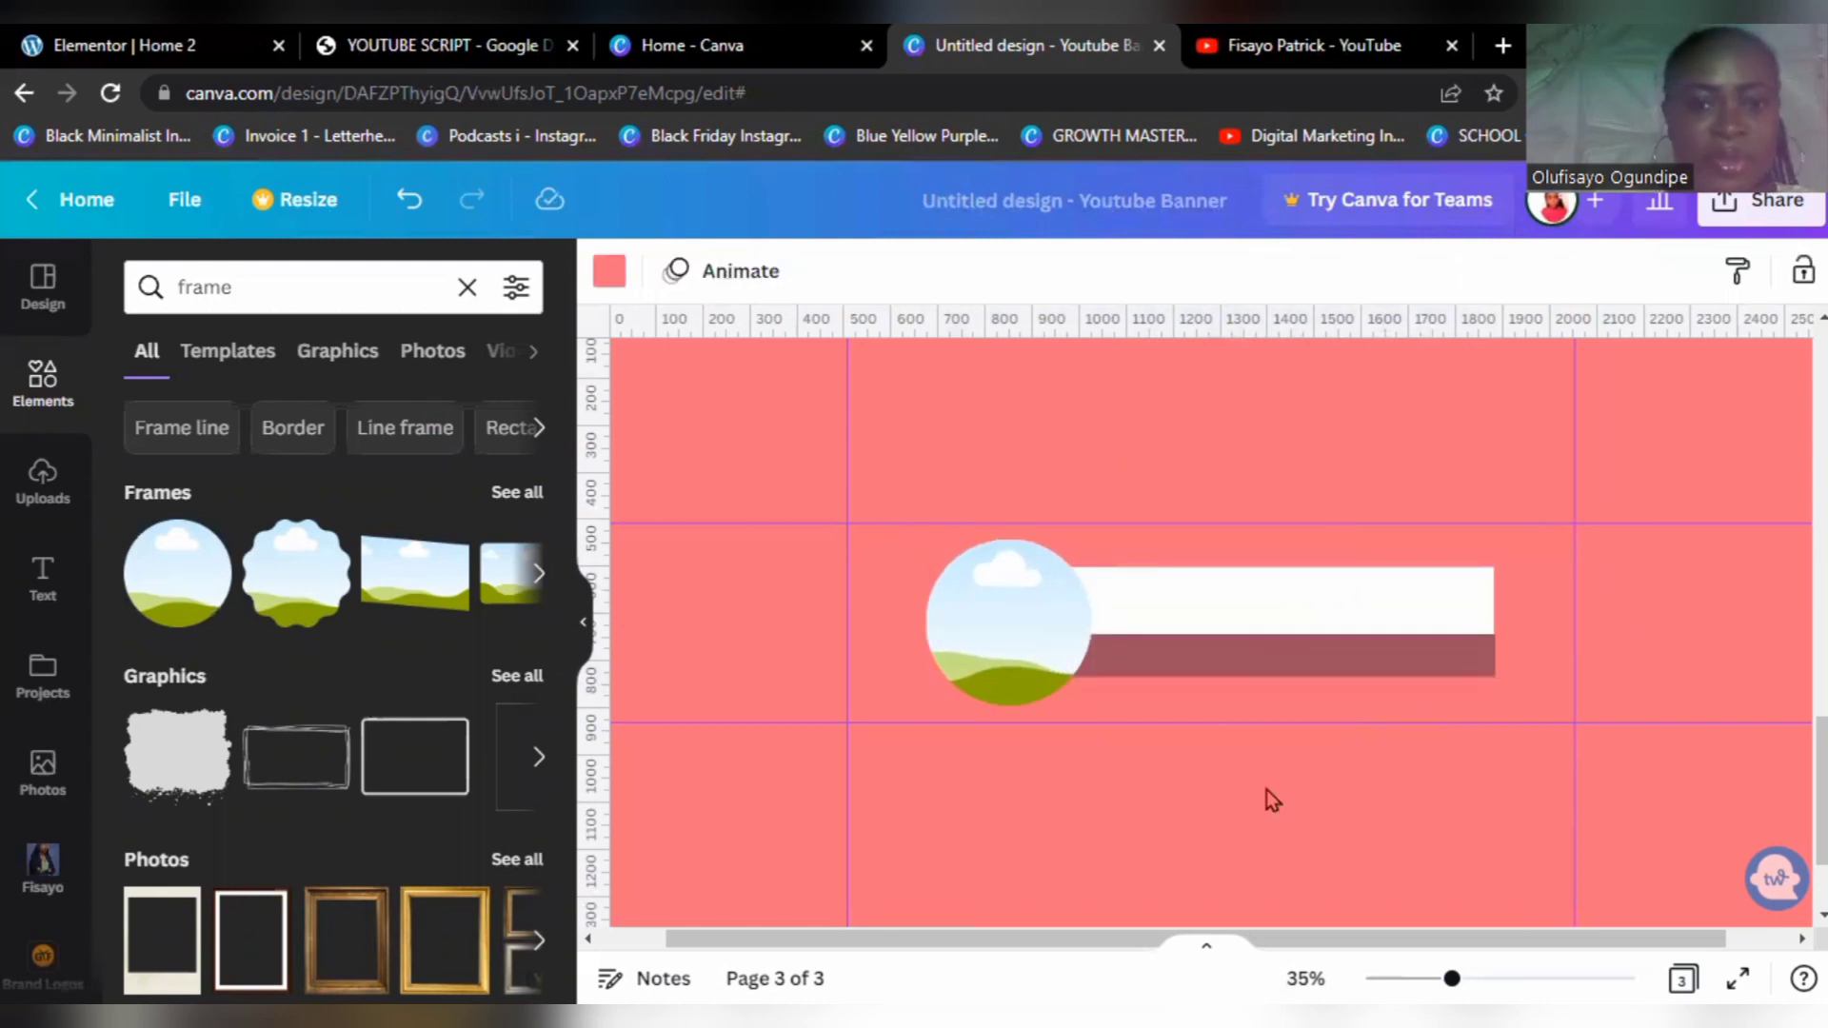
Step: Add the text "BUILD & SCALE YOUR DIGITAL BUSINESS" over the bars, breaking it onto a second line before "DIGITAL"
{"action": "double_click", "coordinate": [1167, 619]}
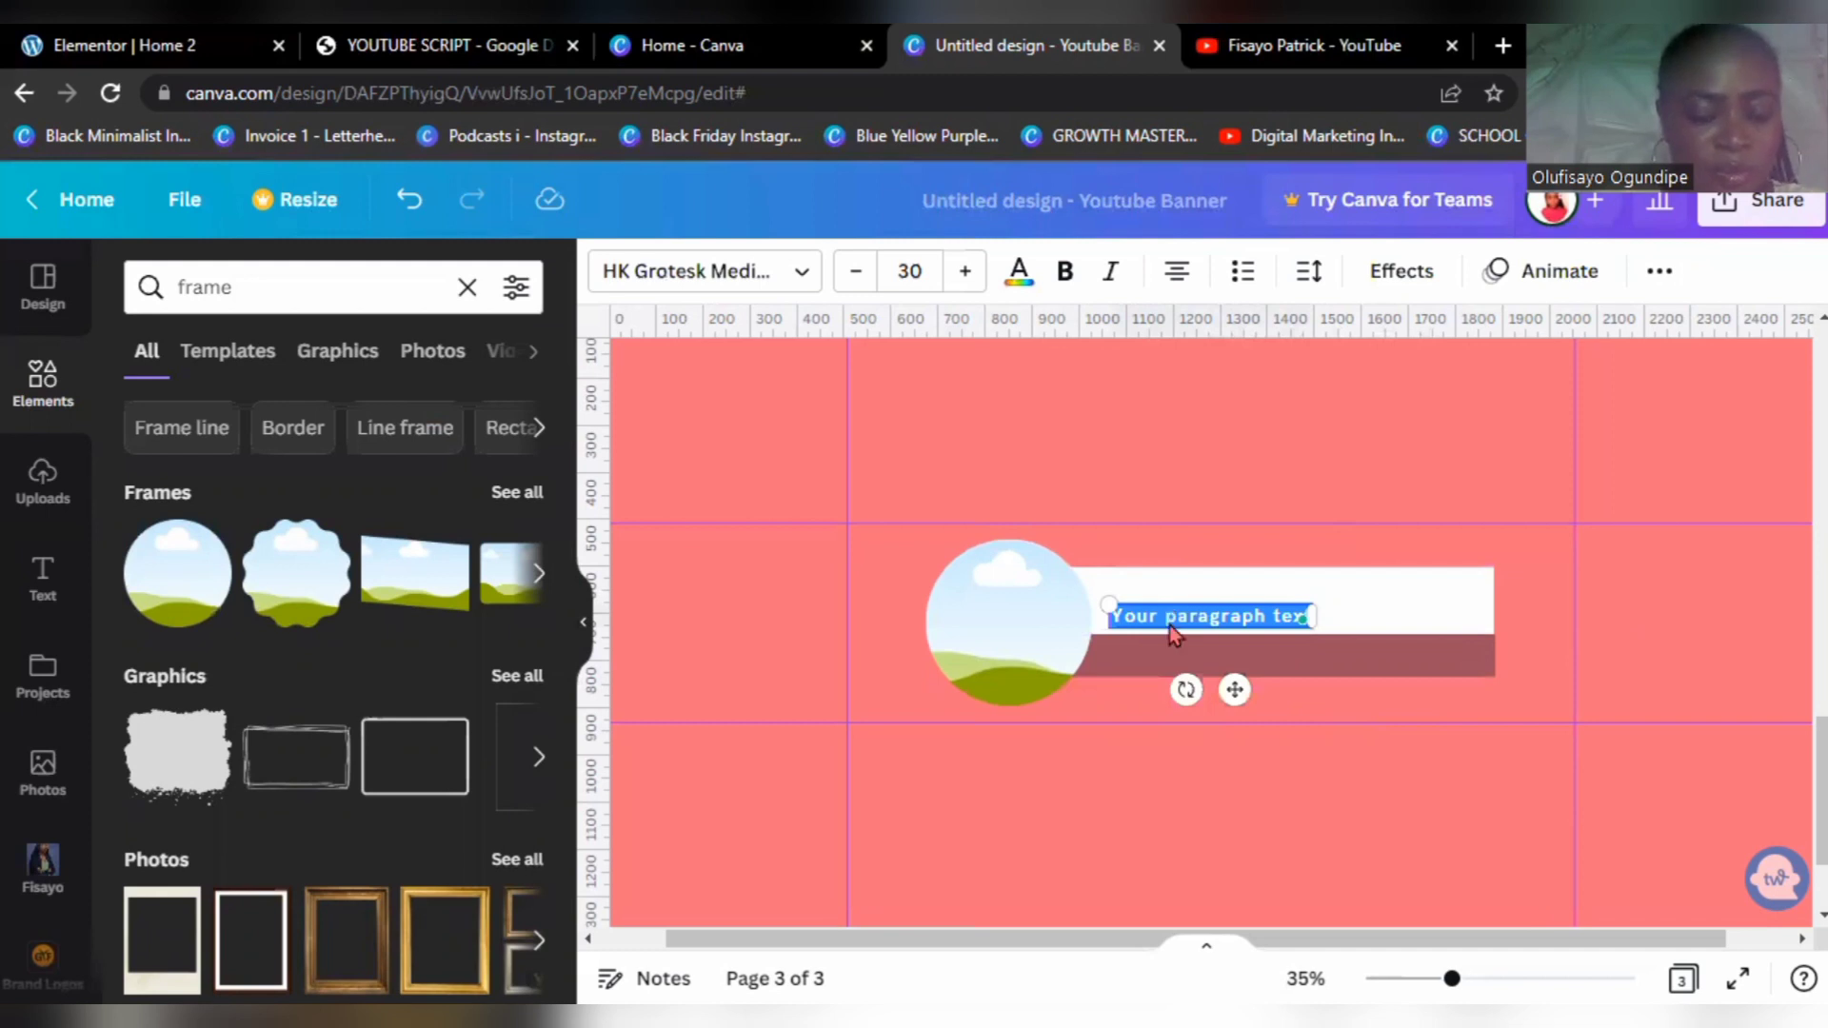
{"action": "type", "text": "BUILD"}
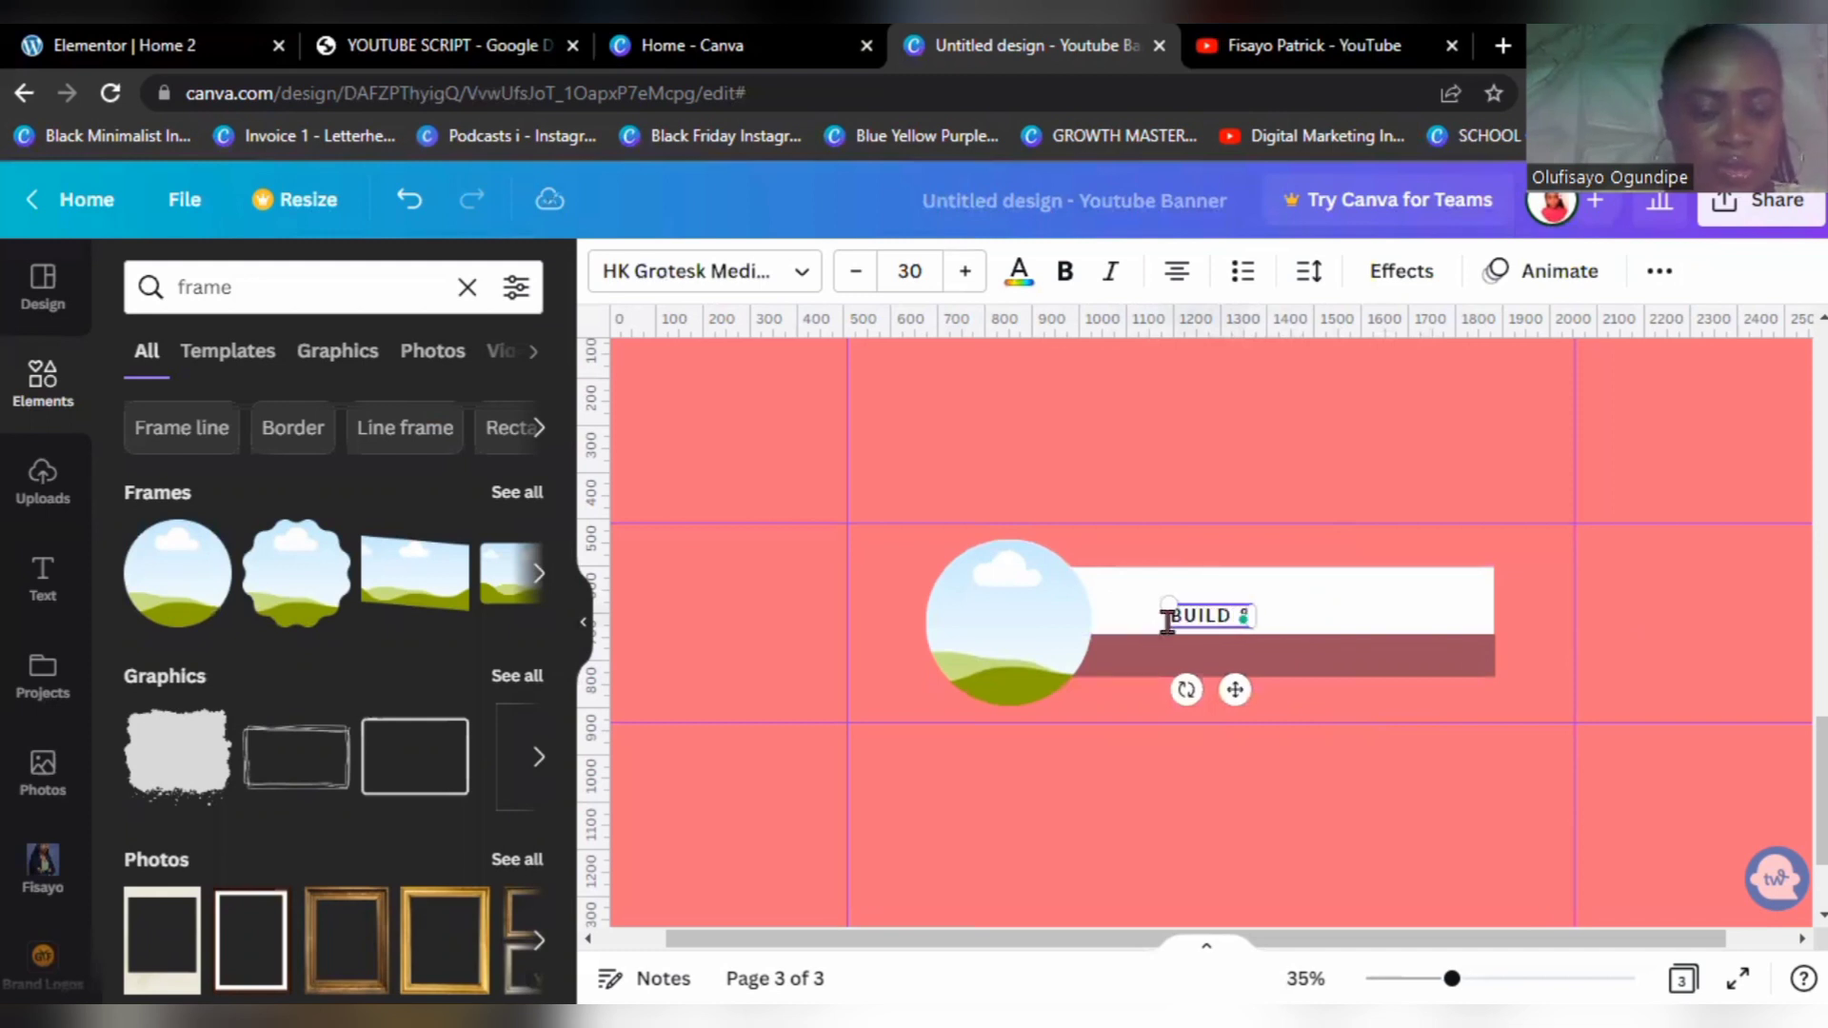
{"action": "type", "text": " & SCALE"}
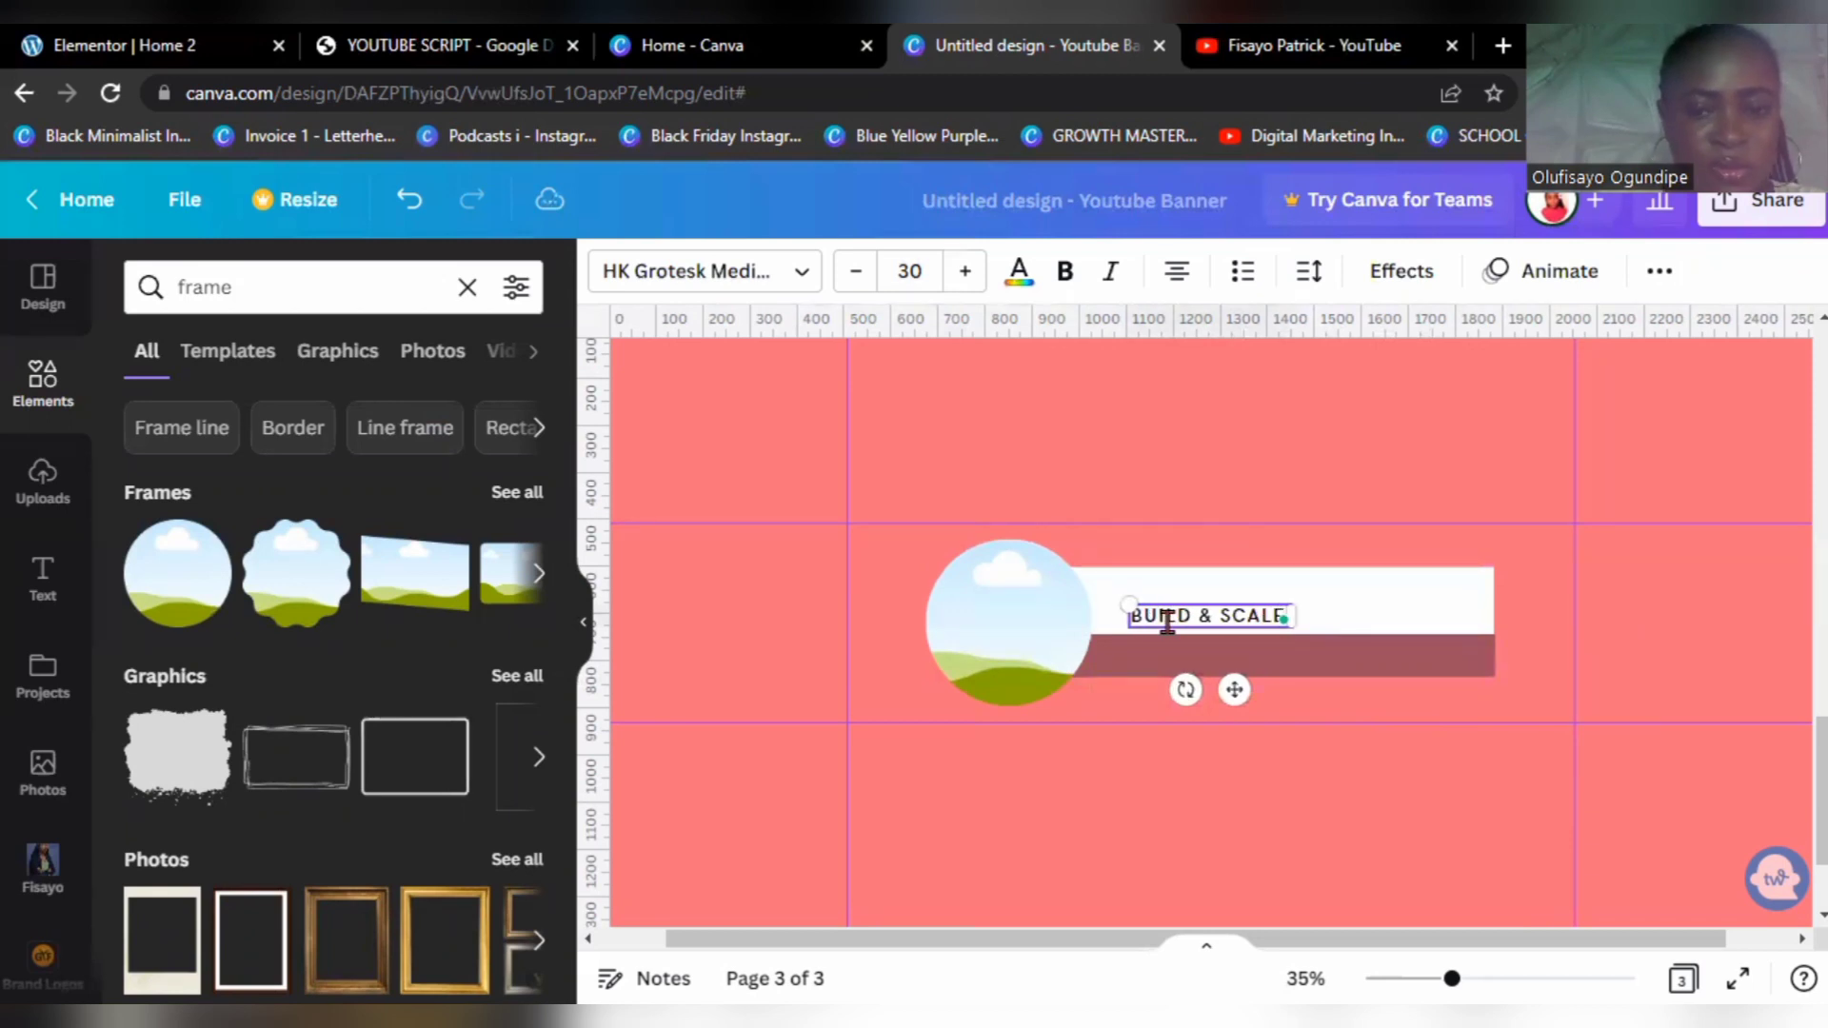
{"action": "type", "text": " YOUR"}
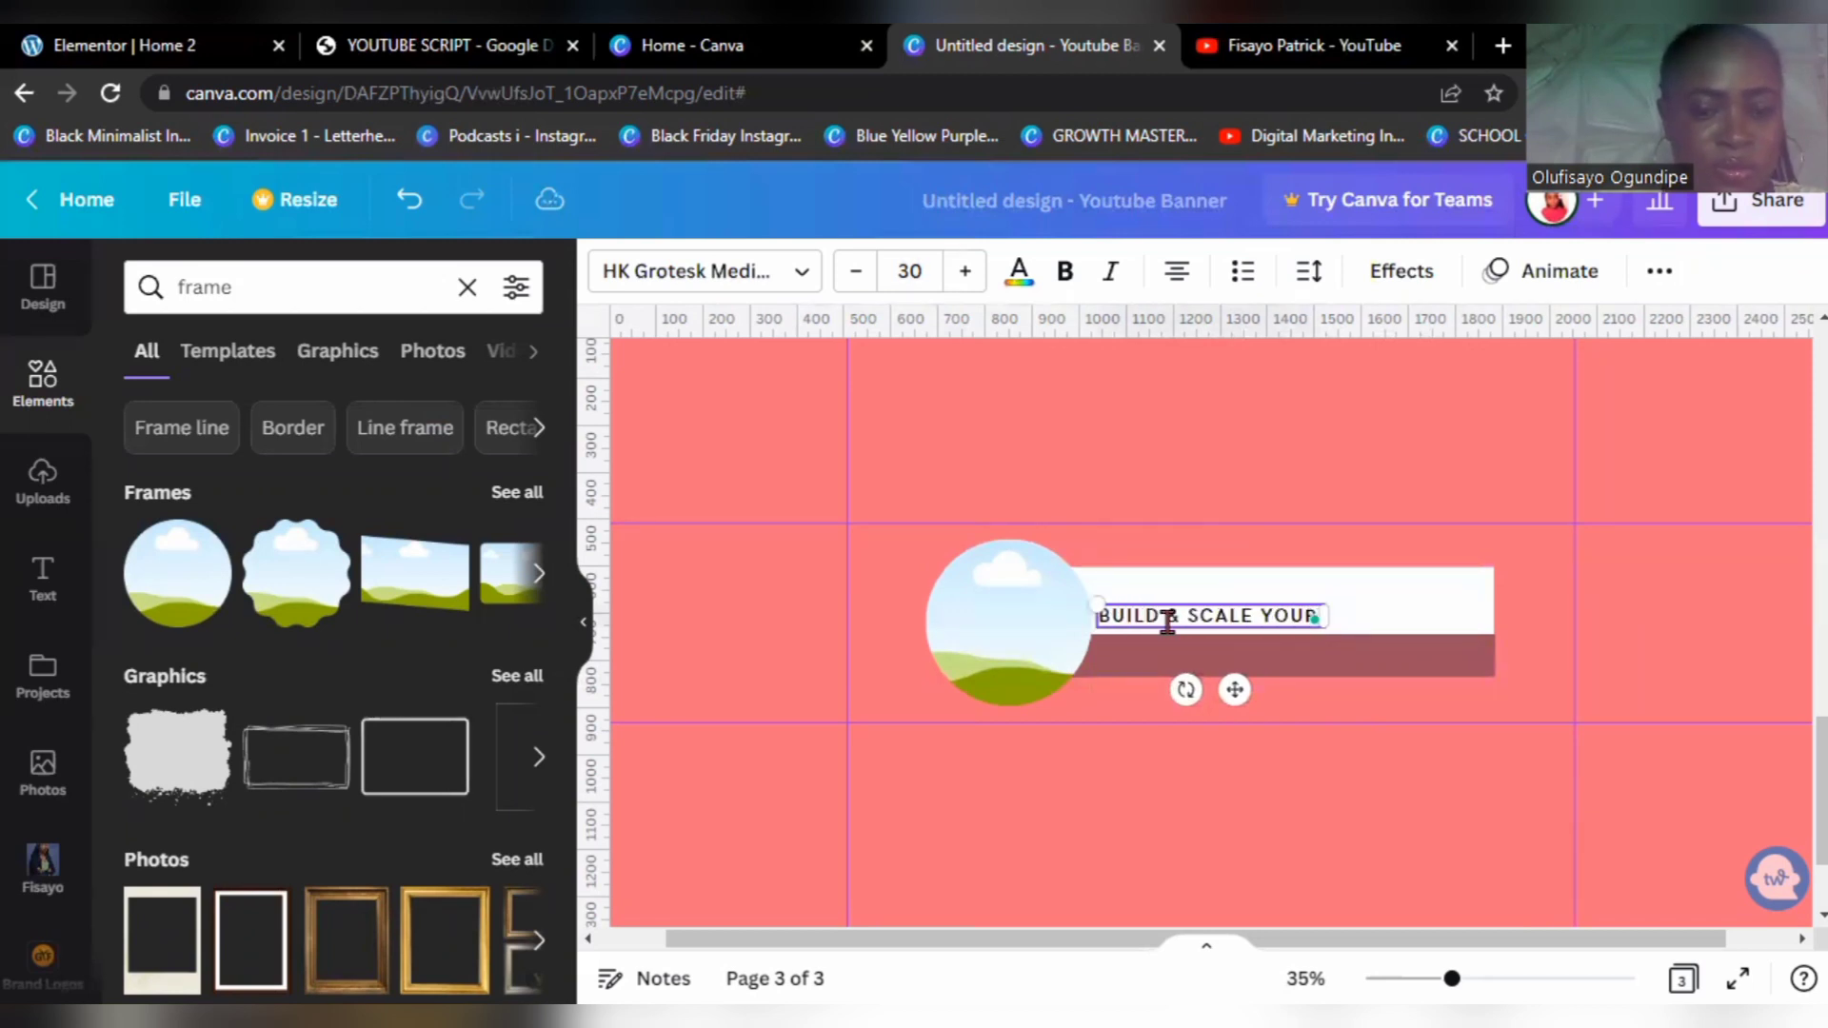
{"action": "type", "text": " DIGI"}
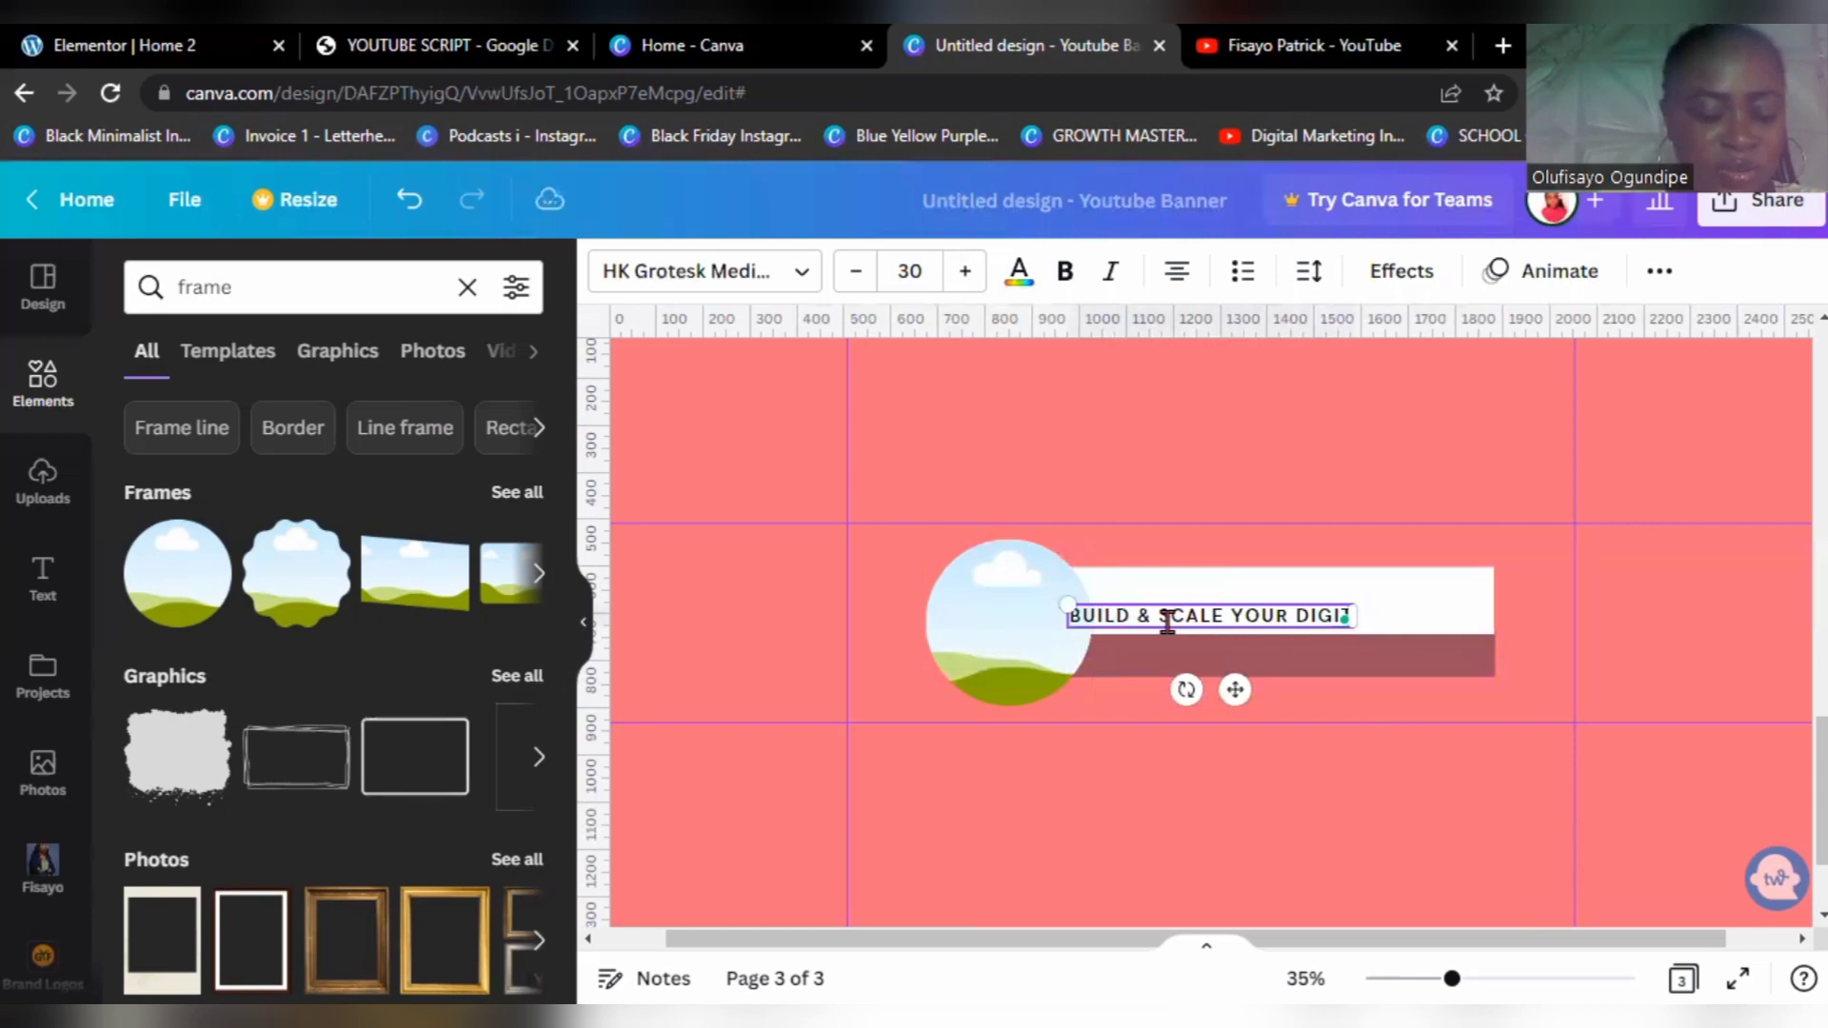
{"action": "type", "text": "TAL BUSINESS"}
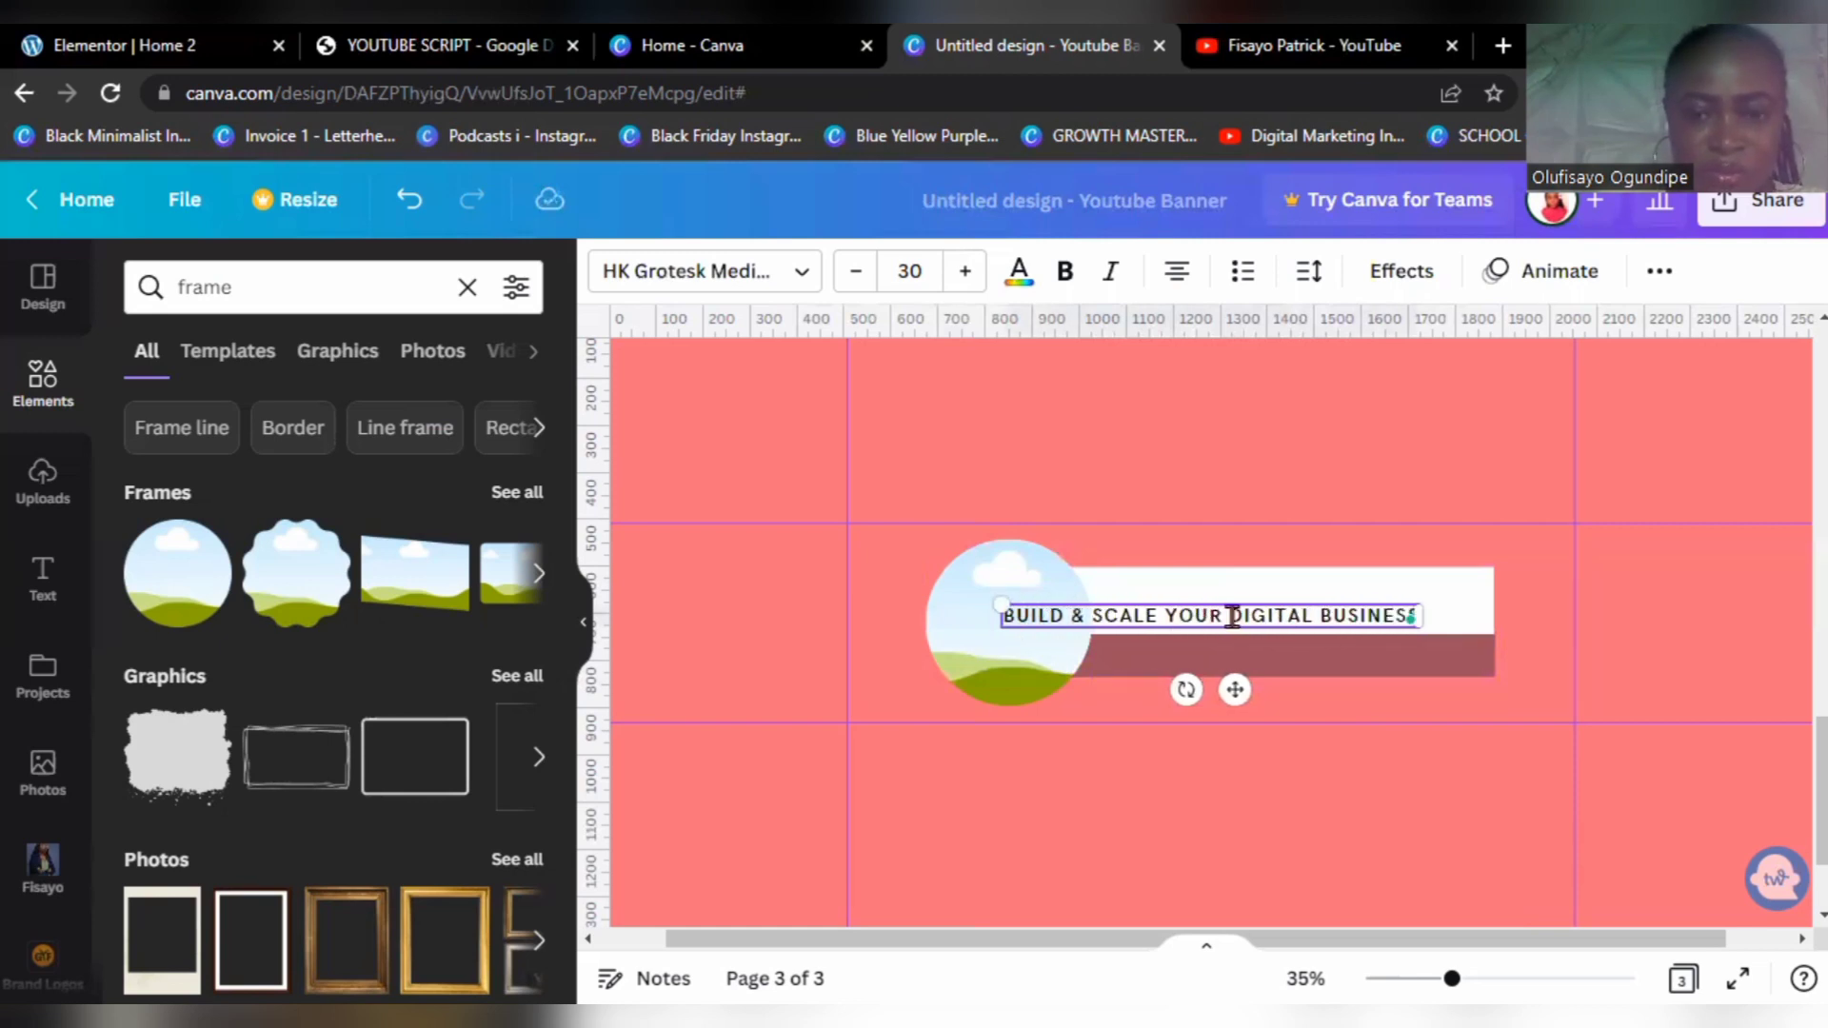
{"action": "left_click", "coordinate": [1232, 617]}
{"action": "key", "text": "Return"}
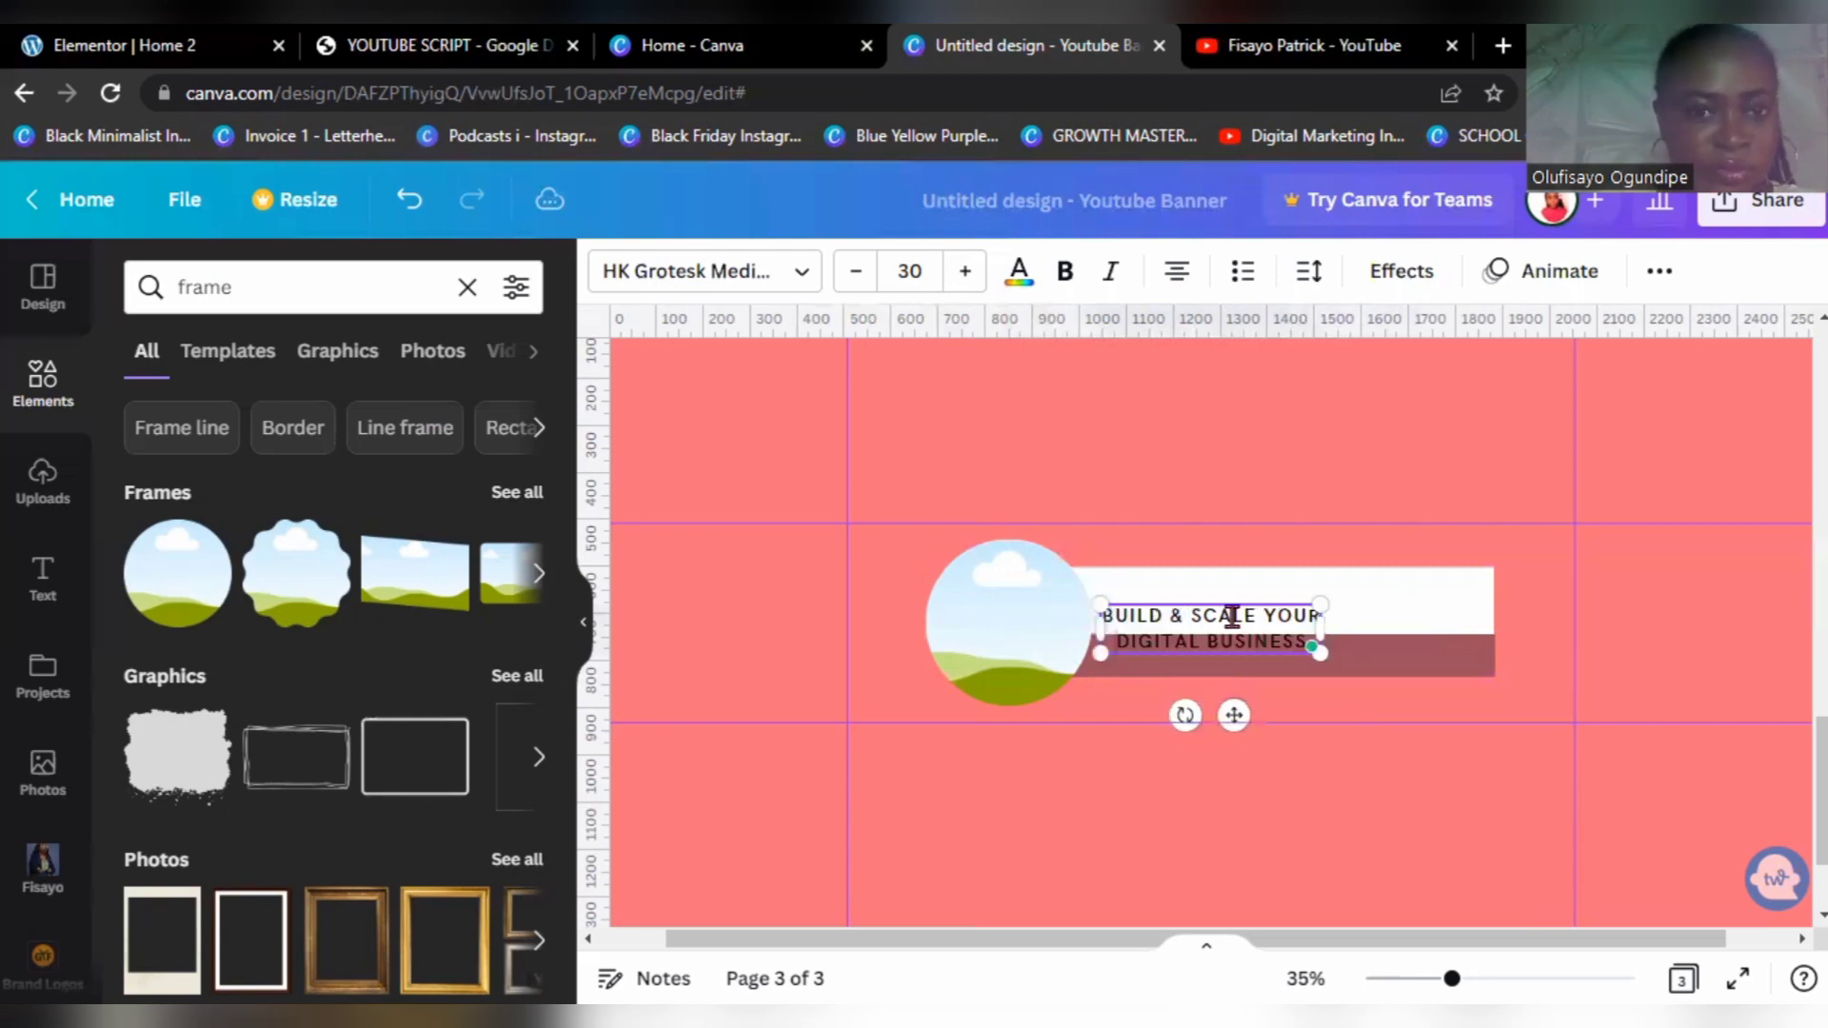
Step: Change the font of the whole "BUILD & SCALE YOUR DIGITAL BUSINESS" text to Poppins Medium
{"action": "key", "text": "ctrl+a"}
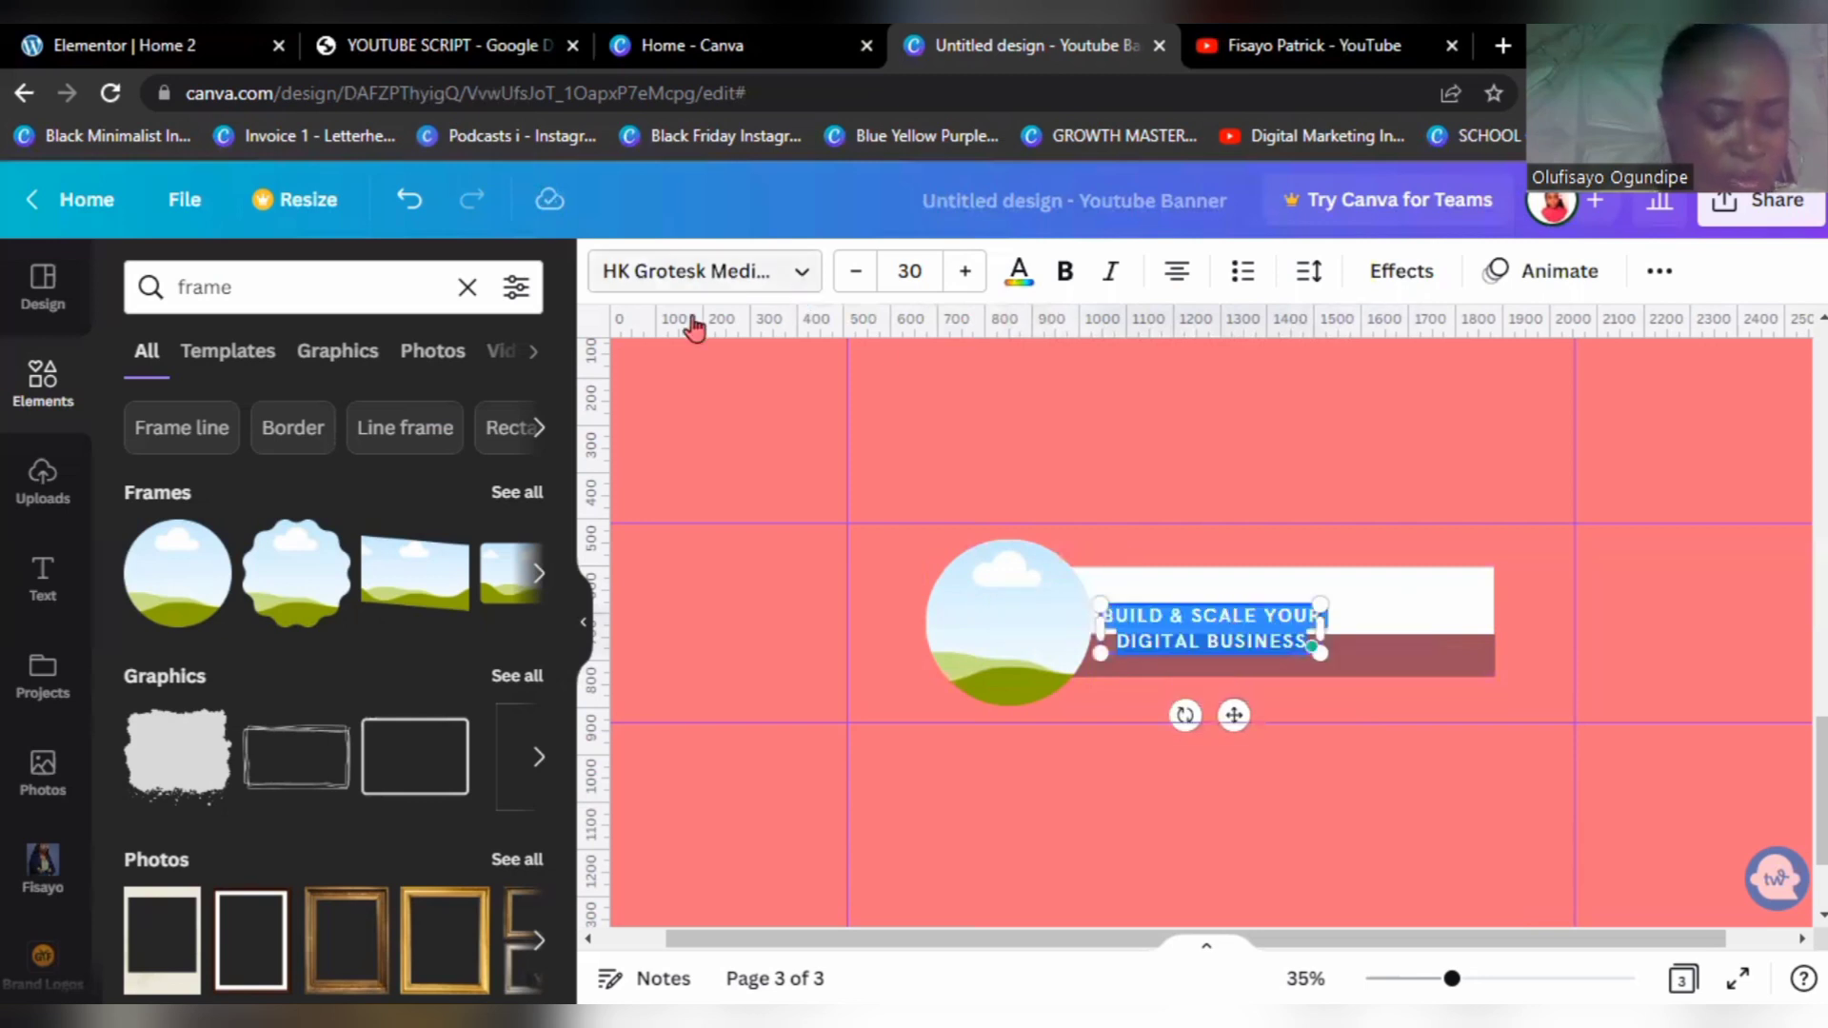
{"action": "left_click", "coordinate": [695, 279]}
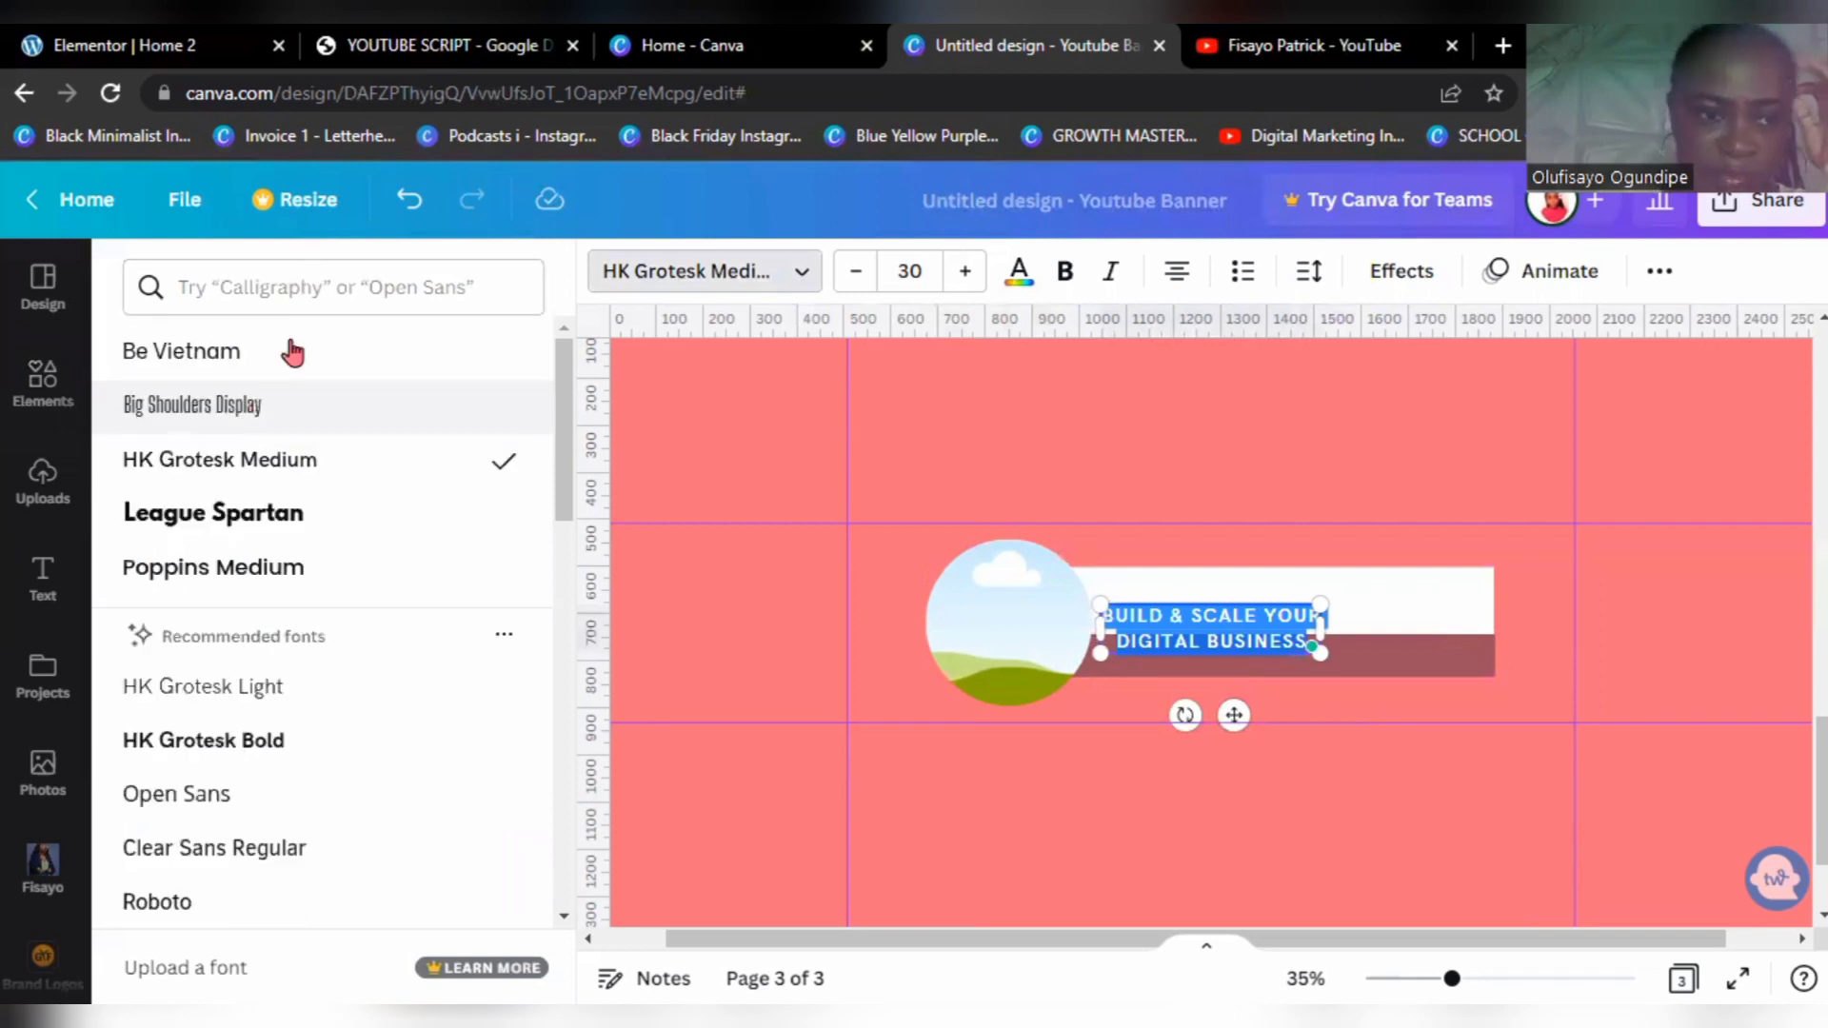
{"action": "left_click", "coordinate": [306, 290]}
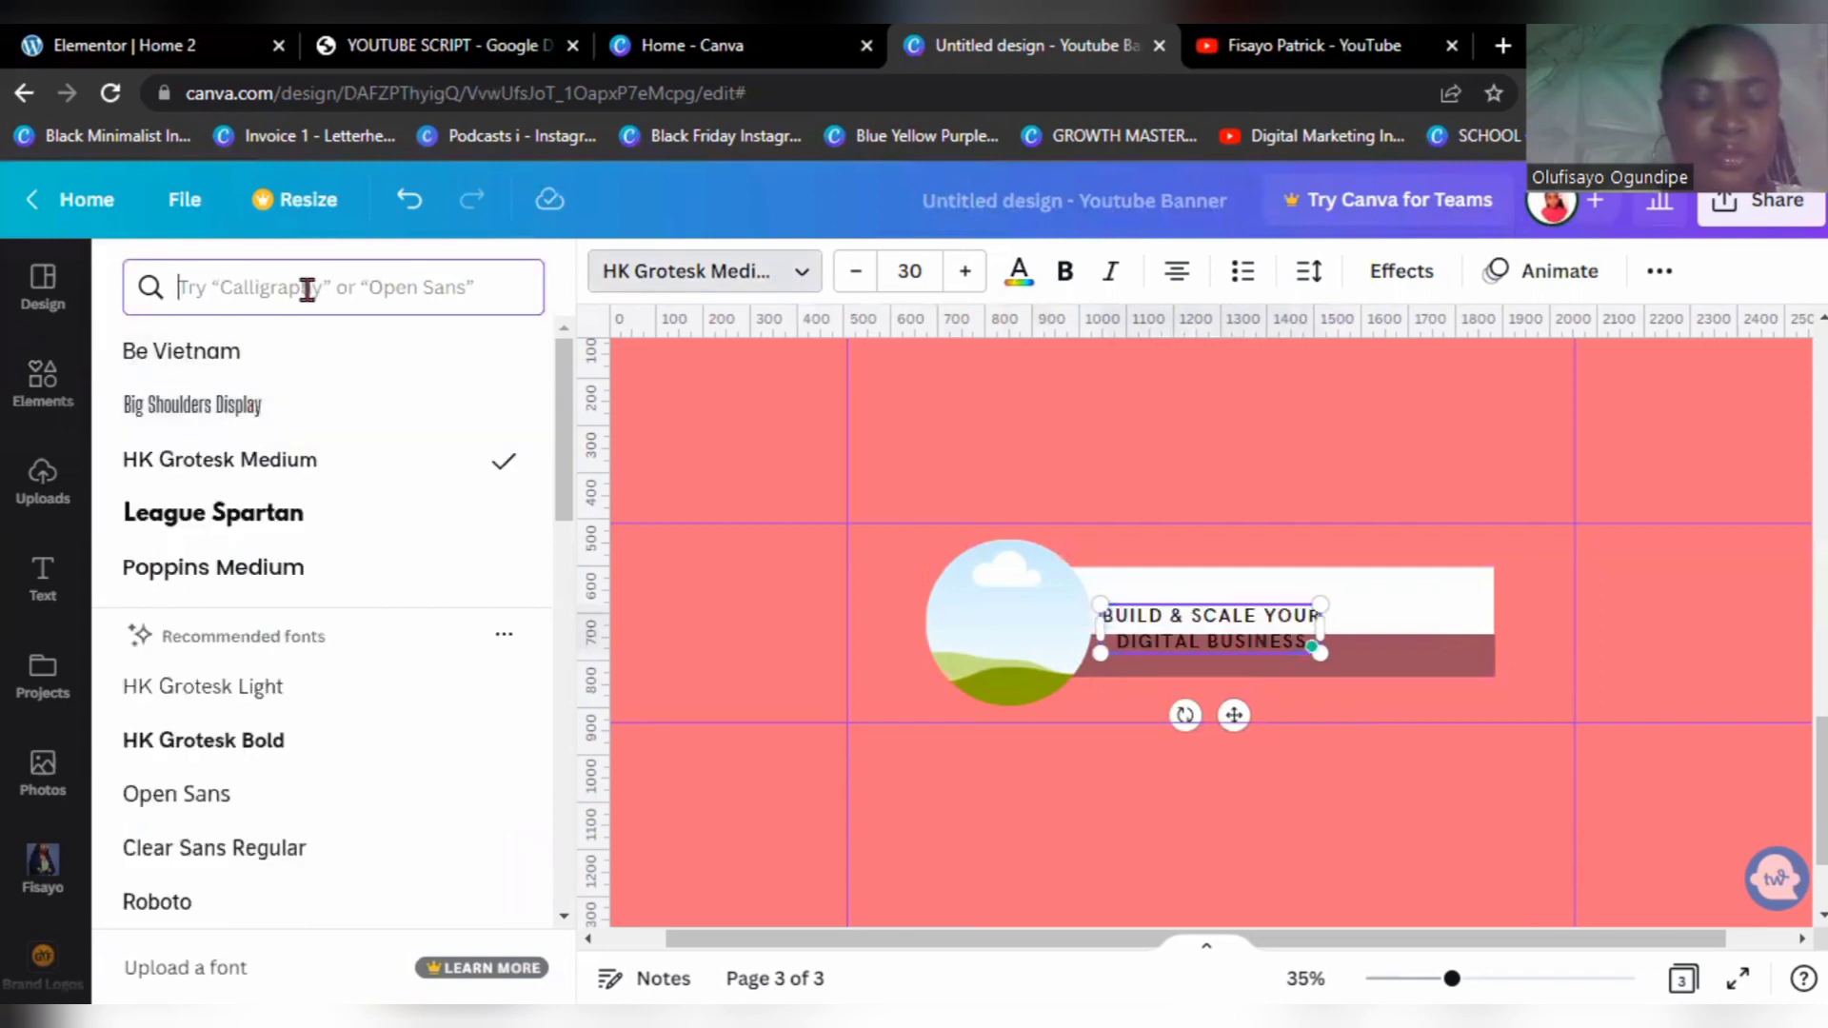
{"action": "type", "text": "POPPINS"}
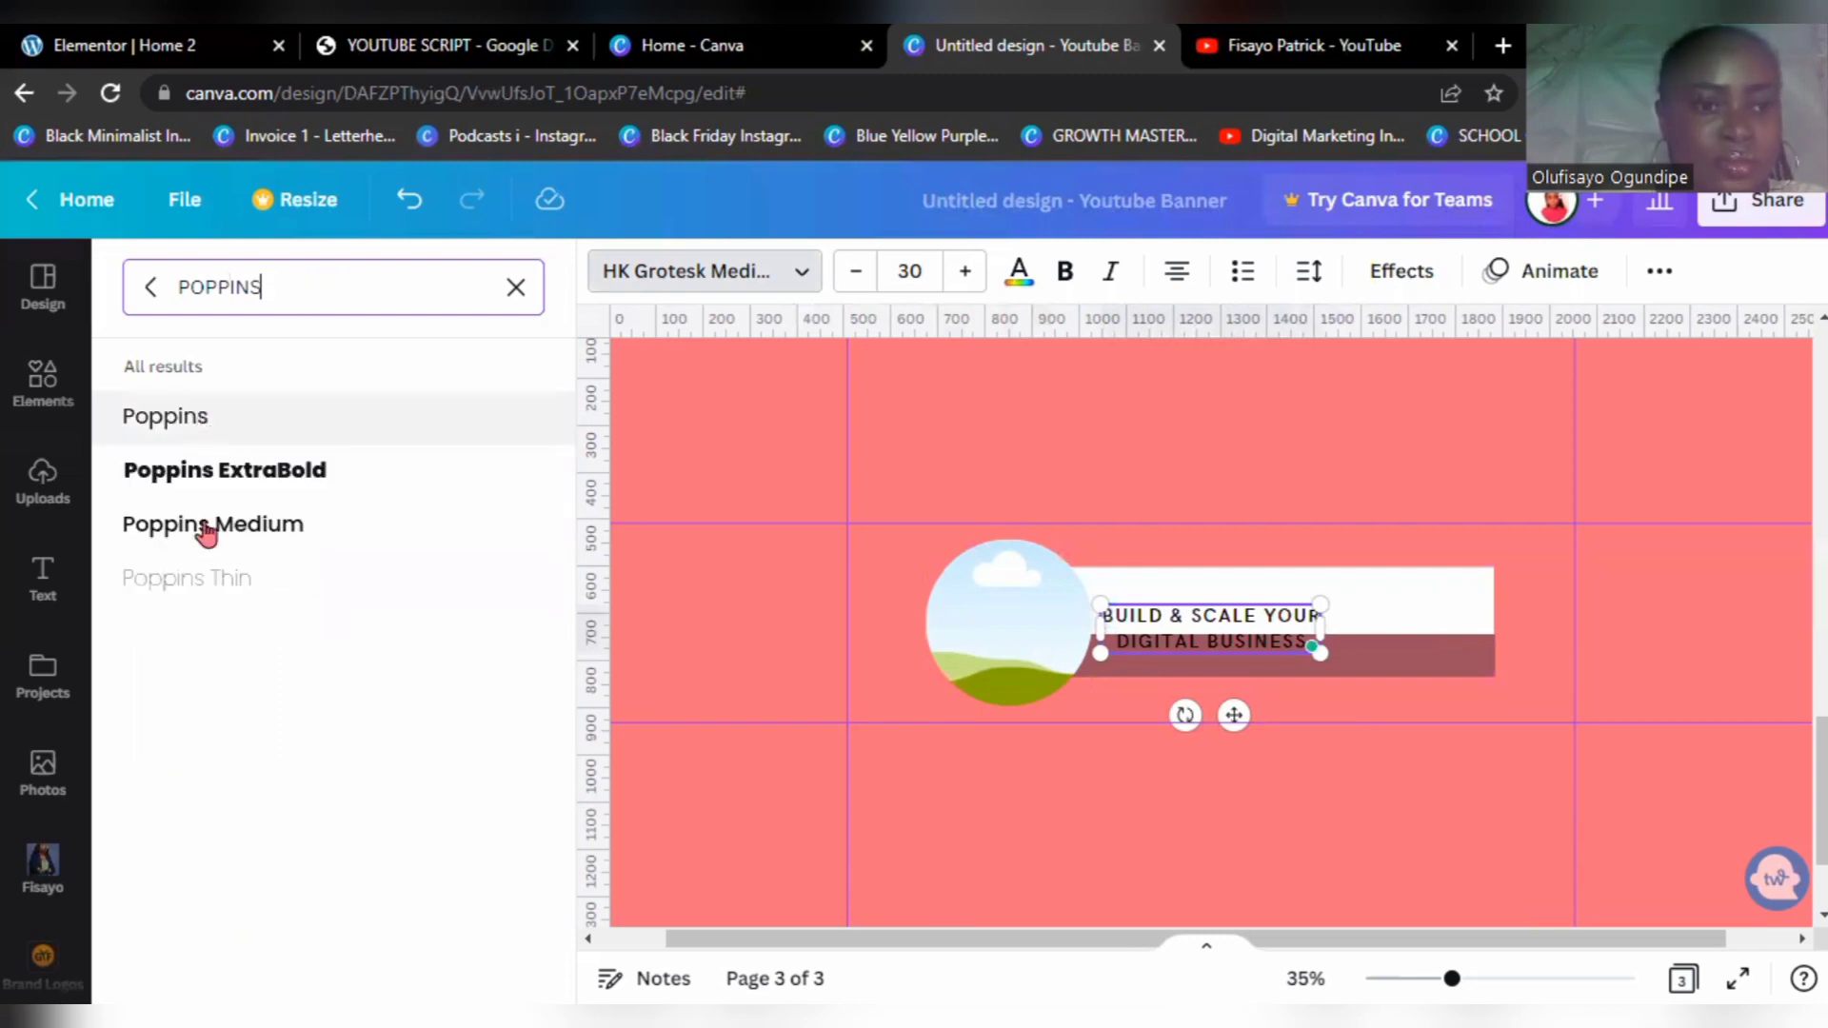
{"action": "left_click", "coordinate": [206, 531]}
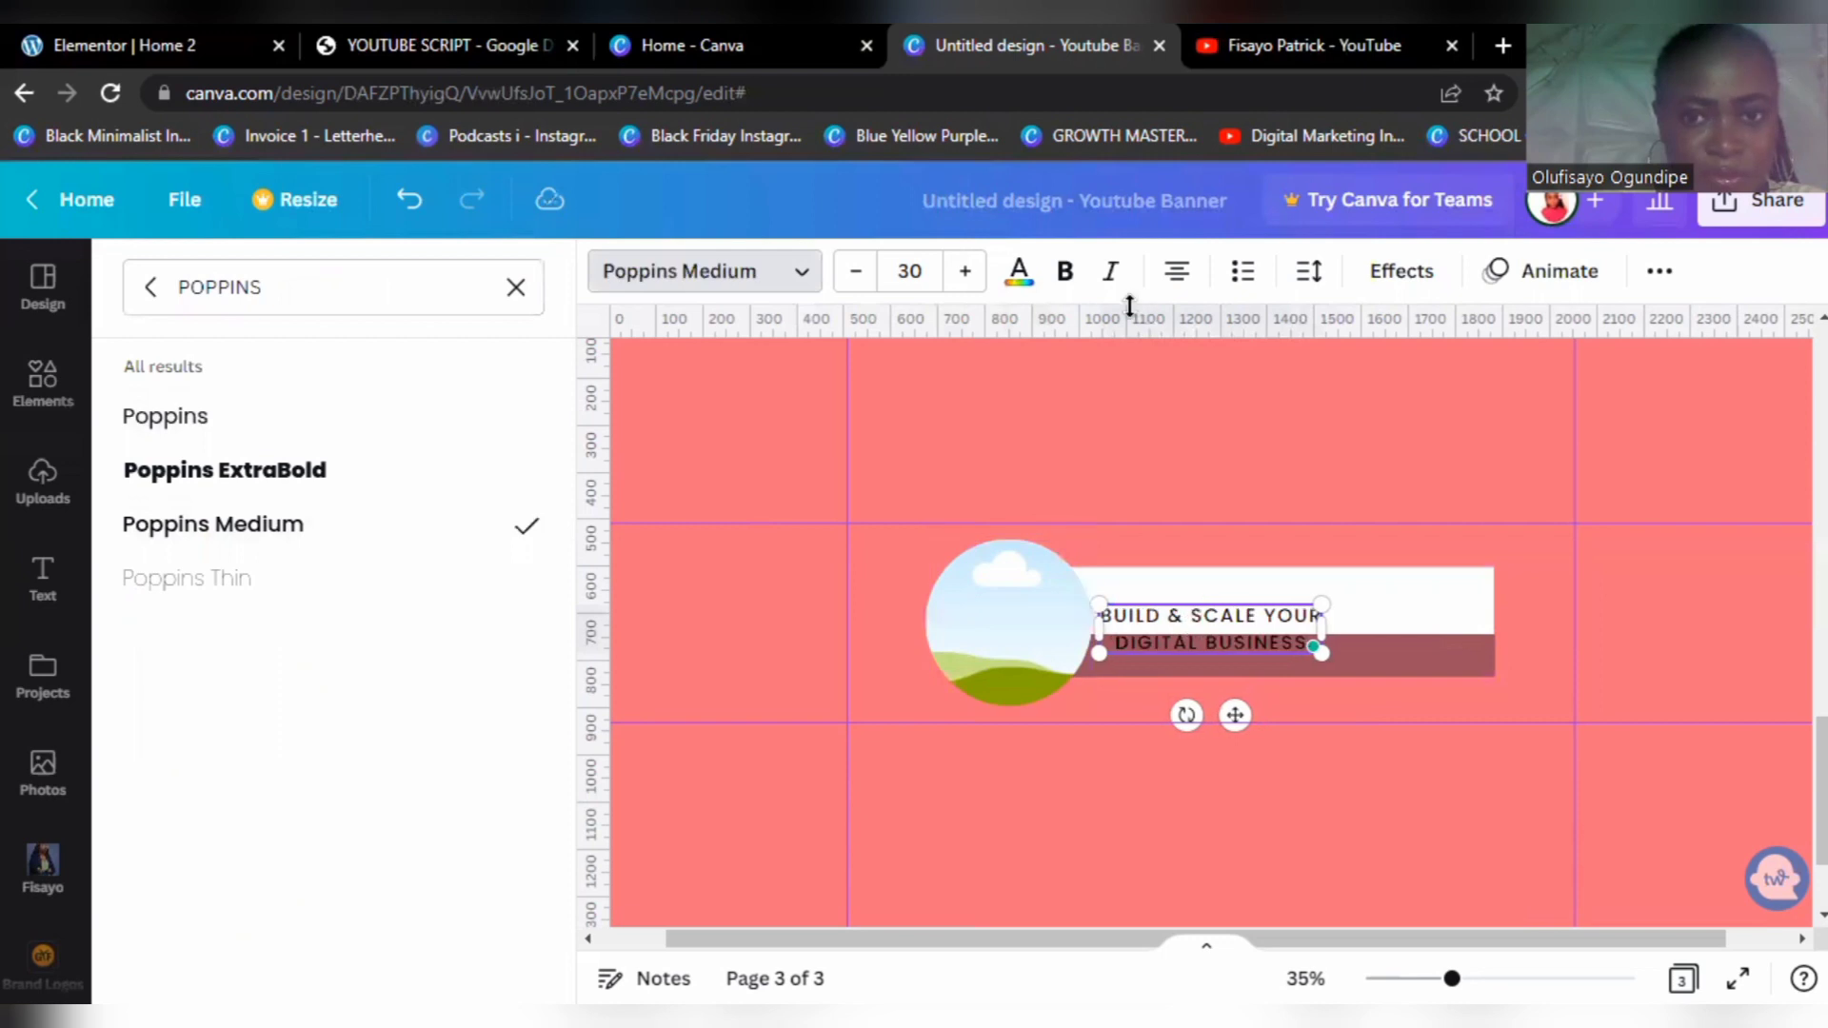
Step: Increase the font size of the two-line headline to 33 and deselect the text
{"action": "left_click", "coordinate": [967, 274]}
{"action": "left_click", "coordinate": [967, 274]}
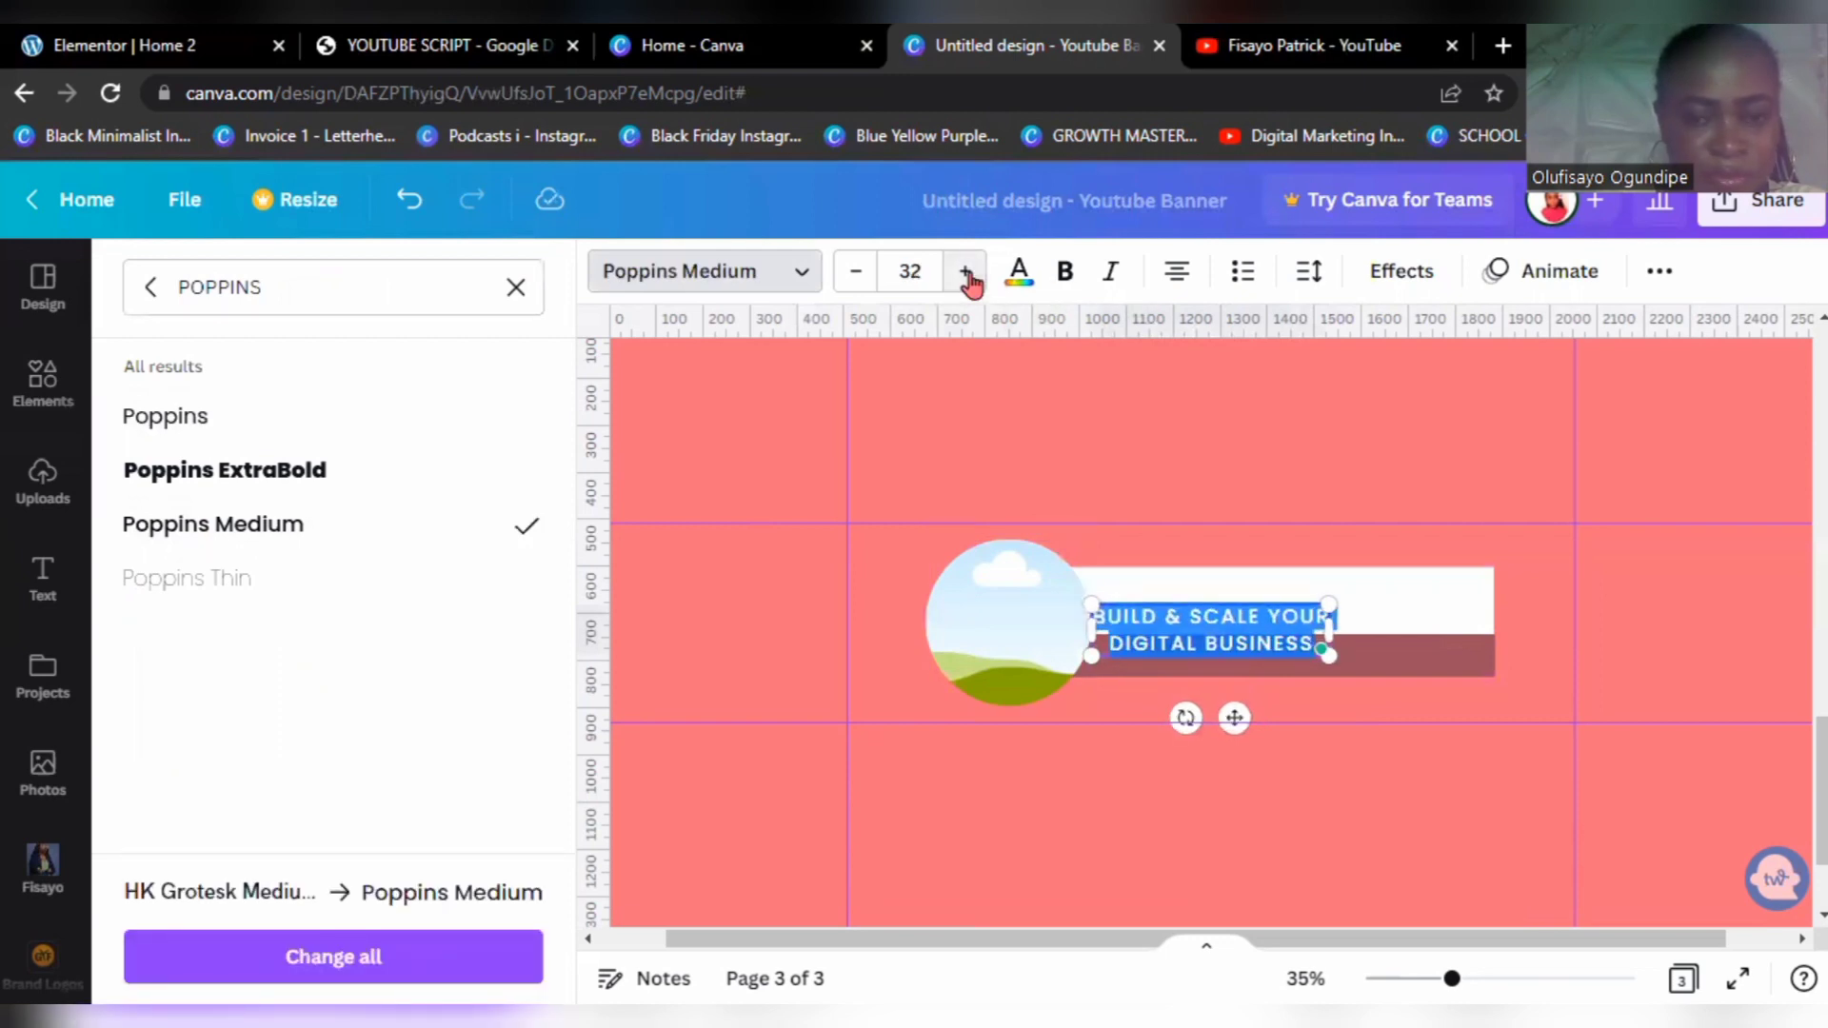
{"action": "left_click", "coordinate": [967, 274]}
{"action": "key", "text": "Escape"}
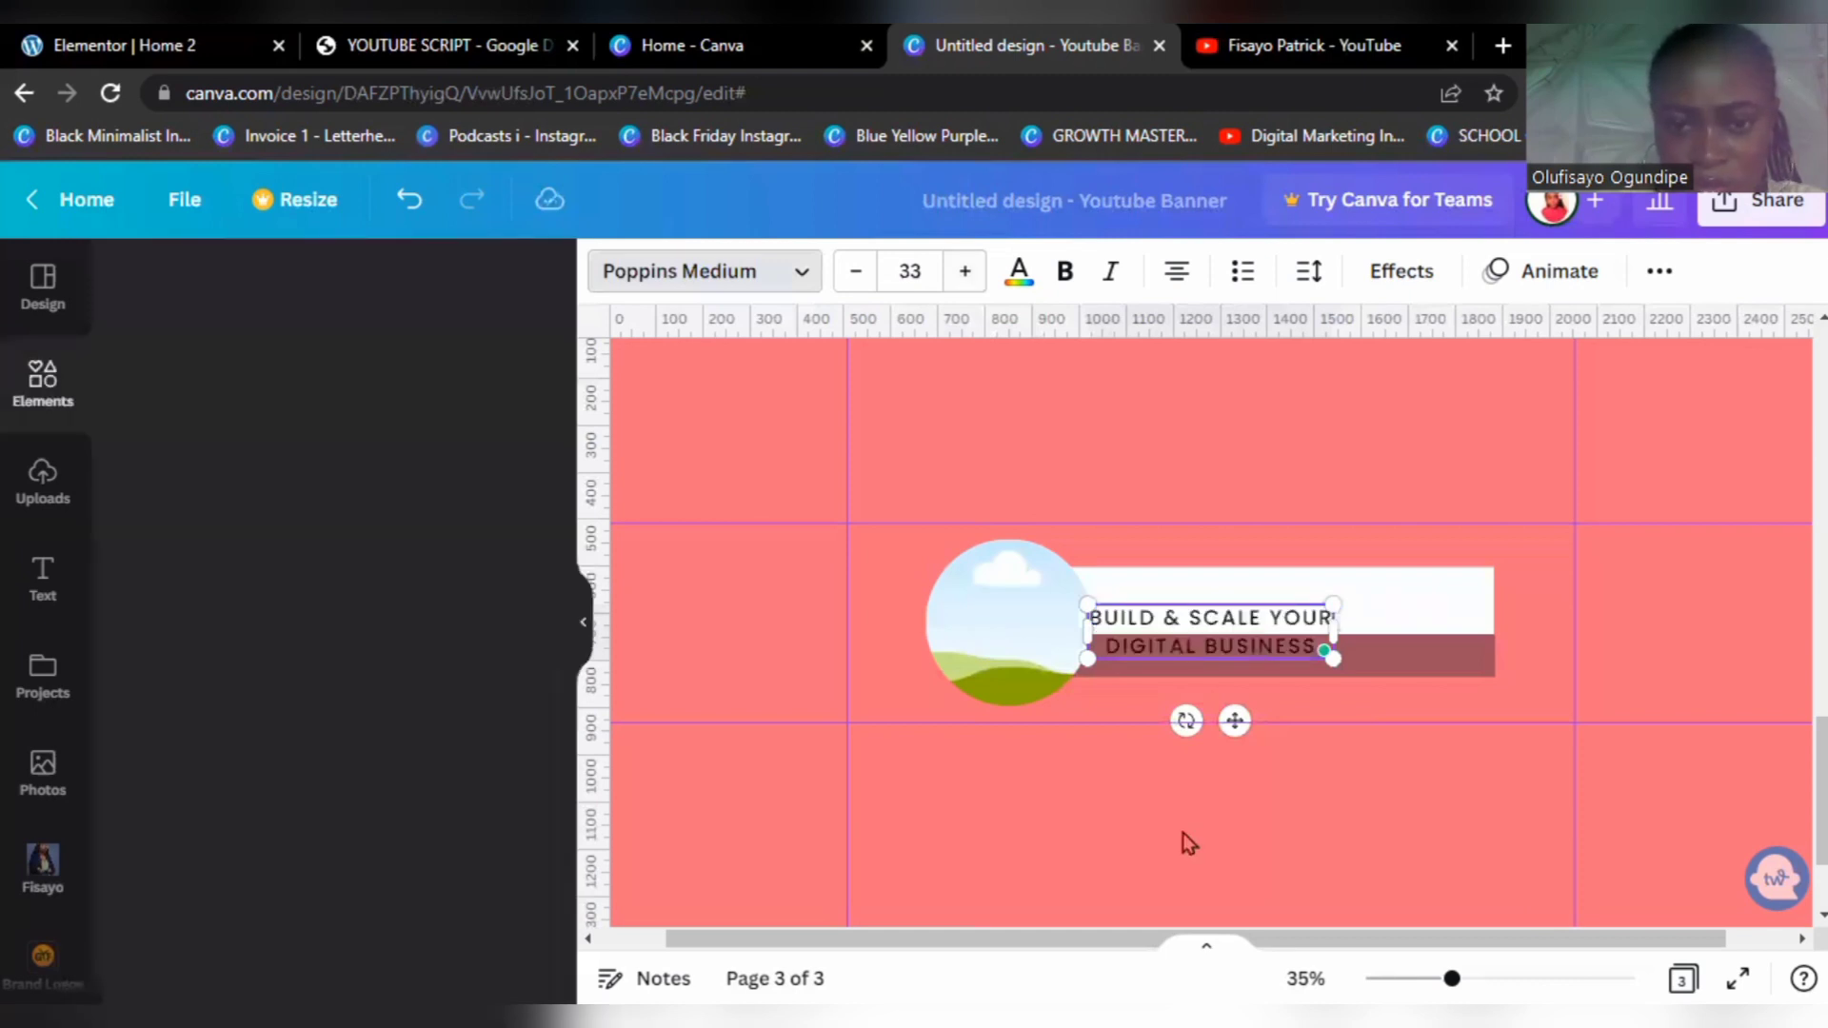
{"action": "left_click", "coordinate": [1249, 606]}
{"action": "left_click", "coordinate": [1342, 830]}
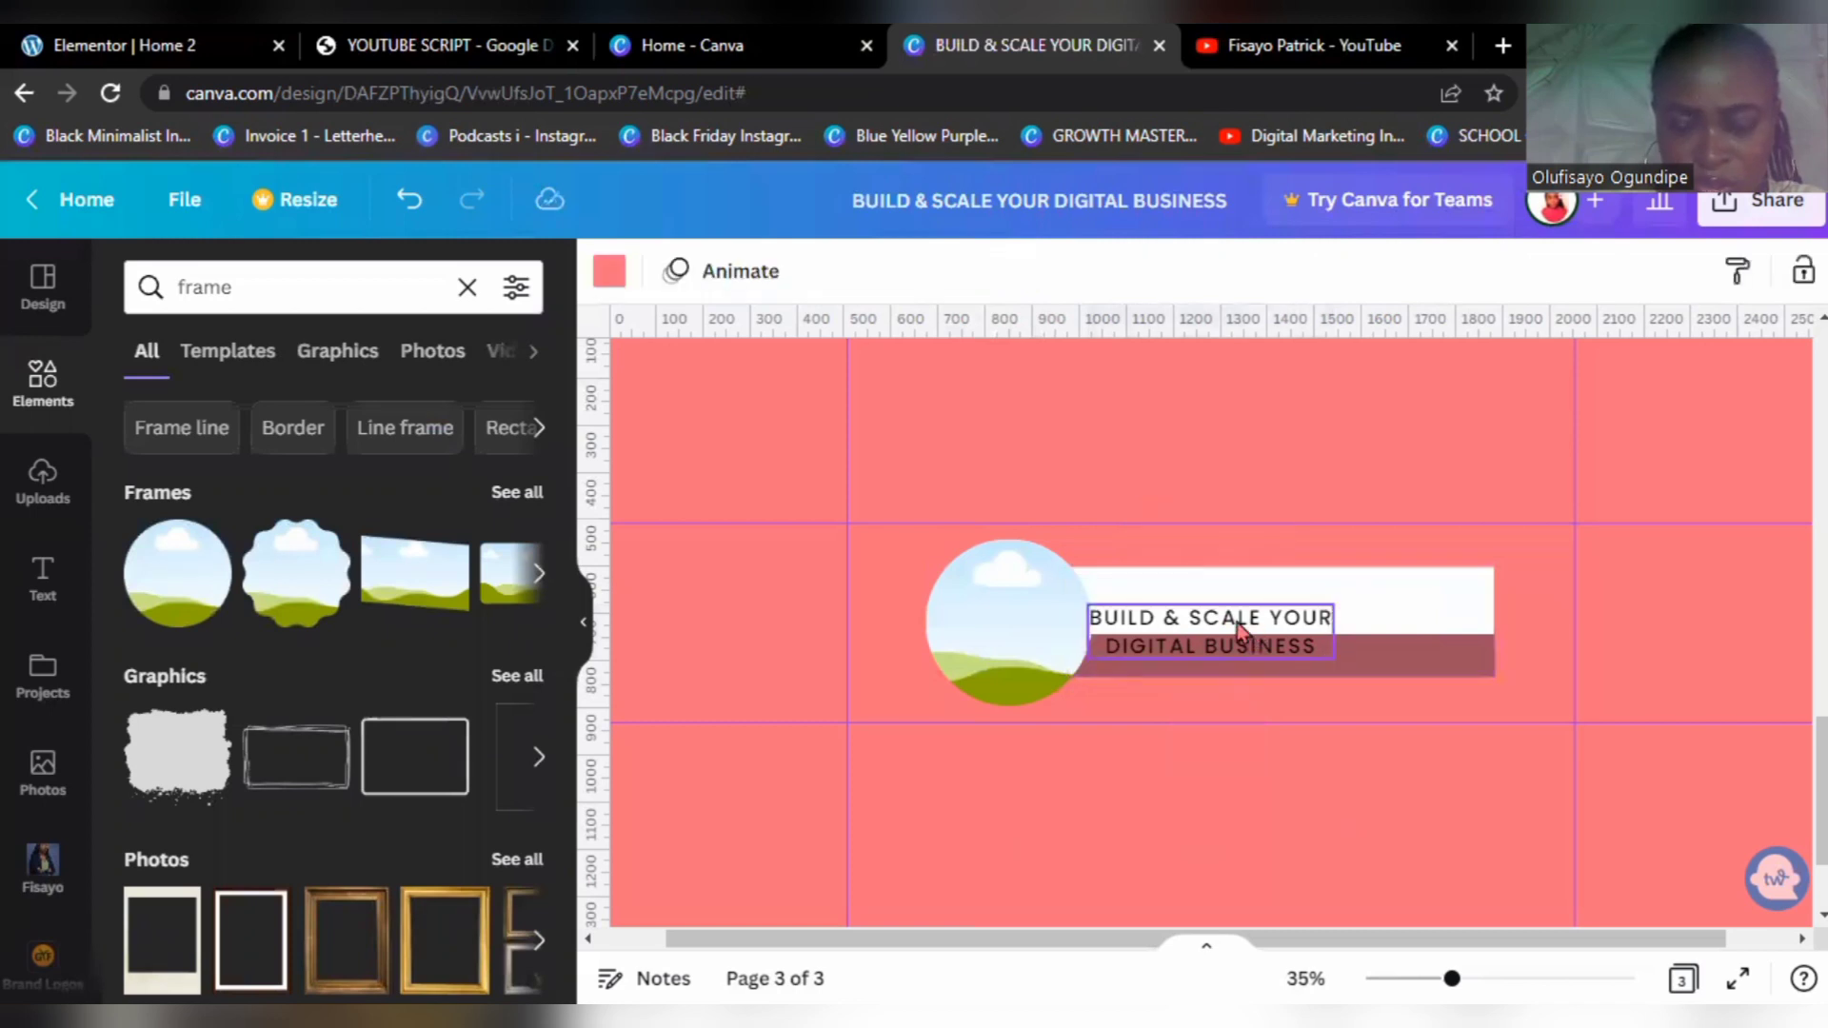
Step: Move the two-line headline up onto the white bar and scale the white and dark bars down together
{"action": "left_click", "coordinate": [1253, 629]}
{"action": "mouse_move", "coordinate": [1257, 599]}
{"action": "left_mouse_down"}
{"action": "mouse_move", "coordinate": [1273, 593]}
{"action": "mouse_move", "coordinate": [1248, 590]}
{"action": "mouse_move", "coordinate": [1252, 616]}
{"action": "left_mouse_up"}
{"action": "left_click", "coordinate": [1522, 690]}
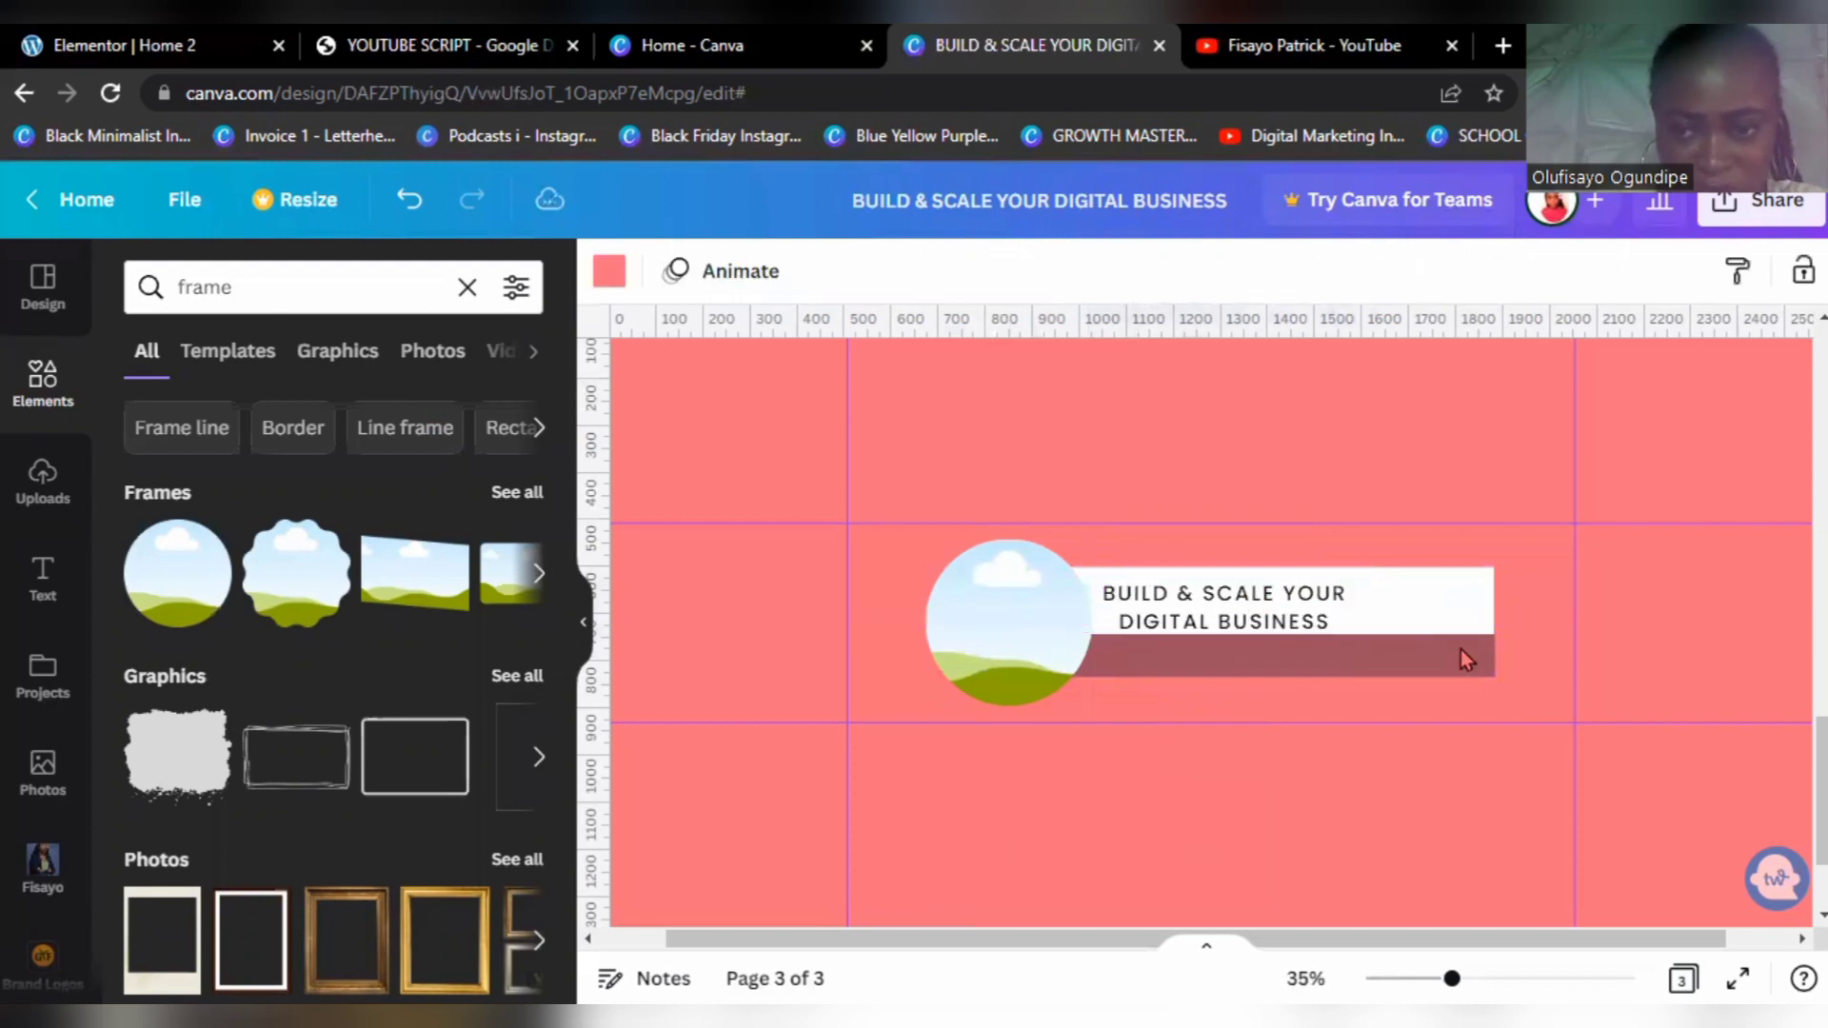
{"action": "mouse_move", "coordinate": [1532, 691]}
{"action": "left_mouse_down"}
{"action": "mouse_move", "coordinate": [1454, 560]}
{"action": "mouse_move", "coordinate": [1493, 605]}
{"action": "mouse_move", "coordinate": [1435, 565]}
{"action": "mouse_move", "coordinate": [1422, 642]}
{"action": "mouse_move", "coordinate": [1408, 607]}
{"action": "left_mouse_up"}
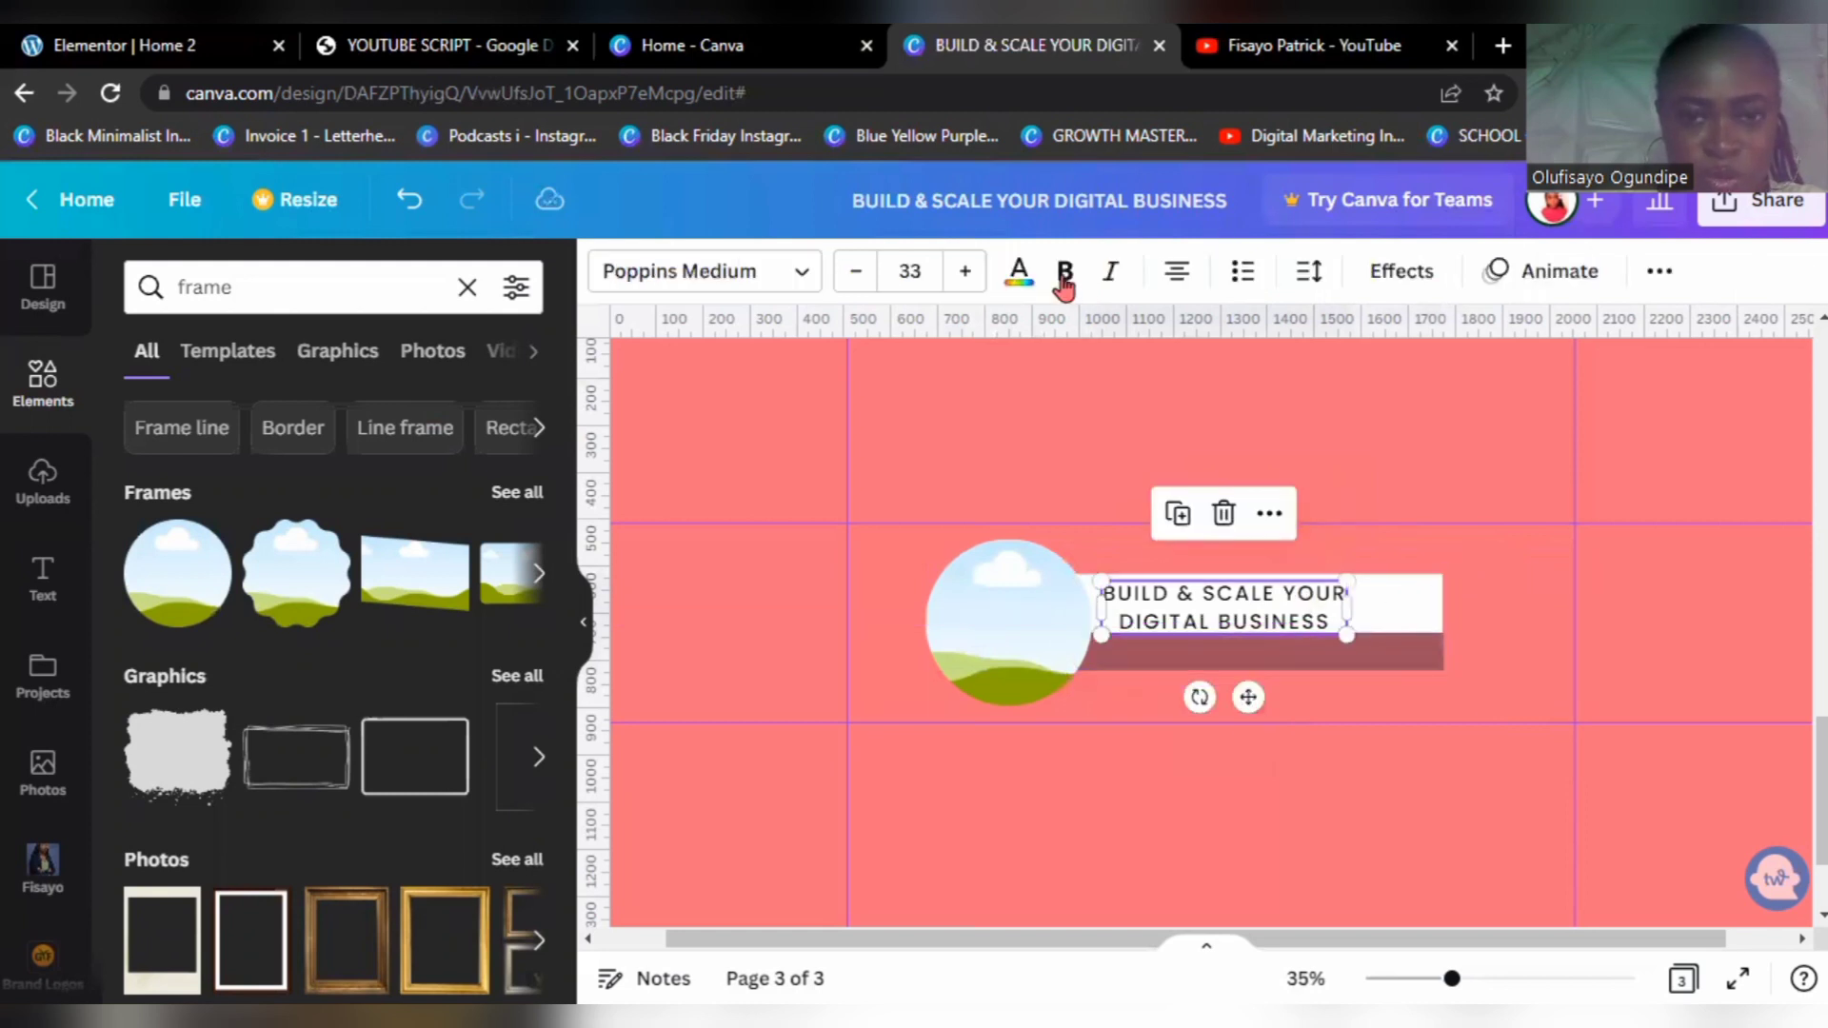
Step: Make the "BUILD & SCALE YOUR DIGITAL BUSINESS" headline bold and widen its text box toward the bars' end
{"action": "left_click", "coordinate": [1063, 276]}
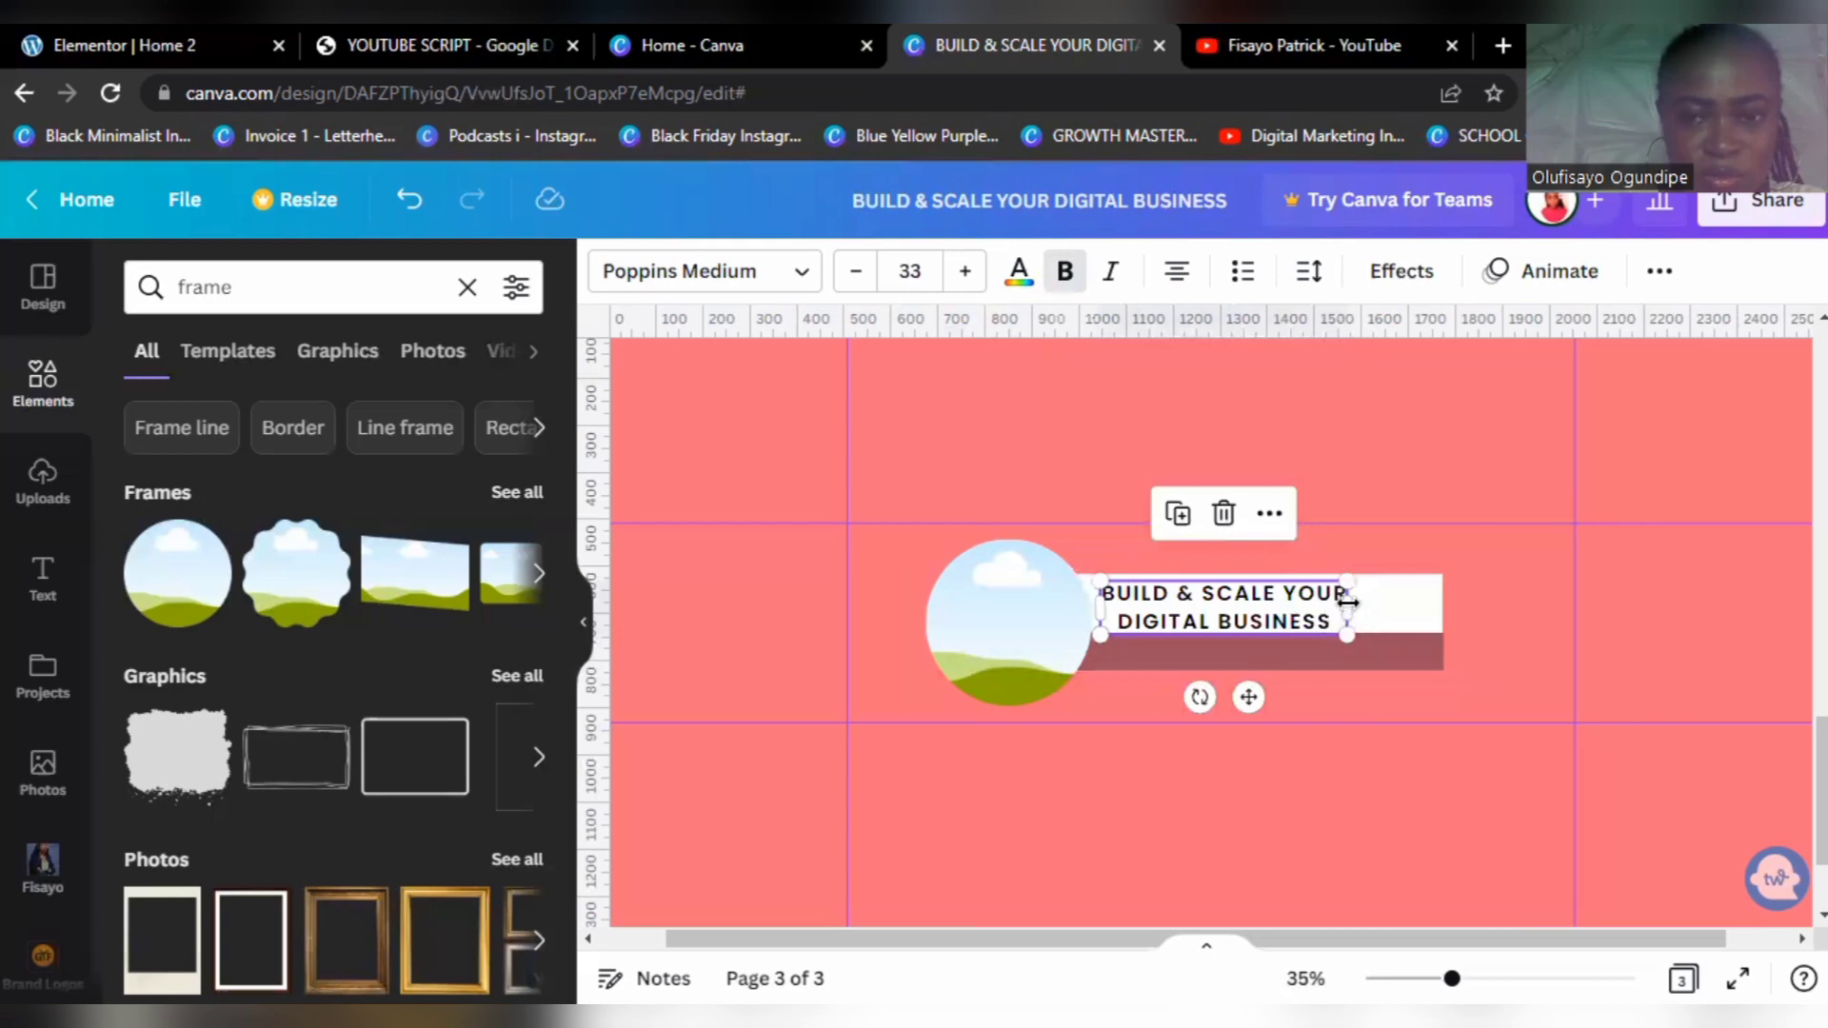
{"action": "left_click_drag", "start_coordinate": [1348, 601], "coordinate": [1393, 600]}
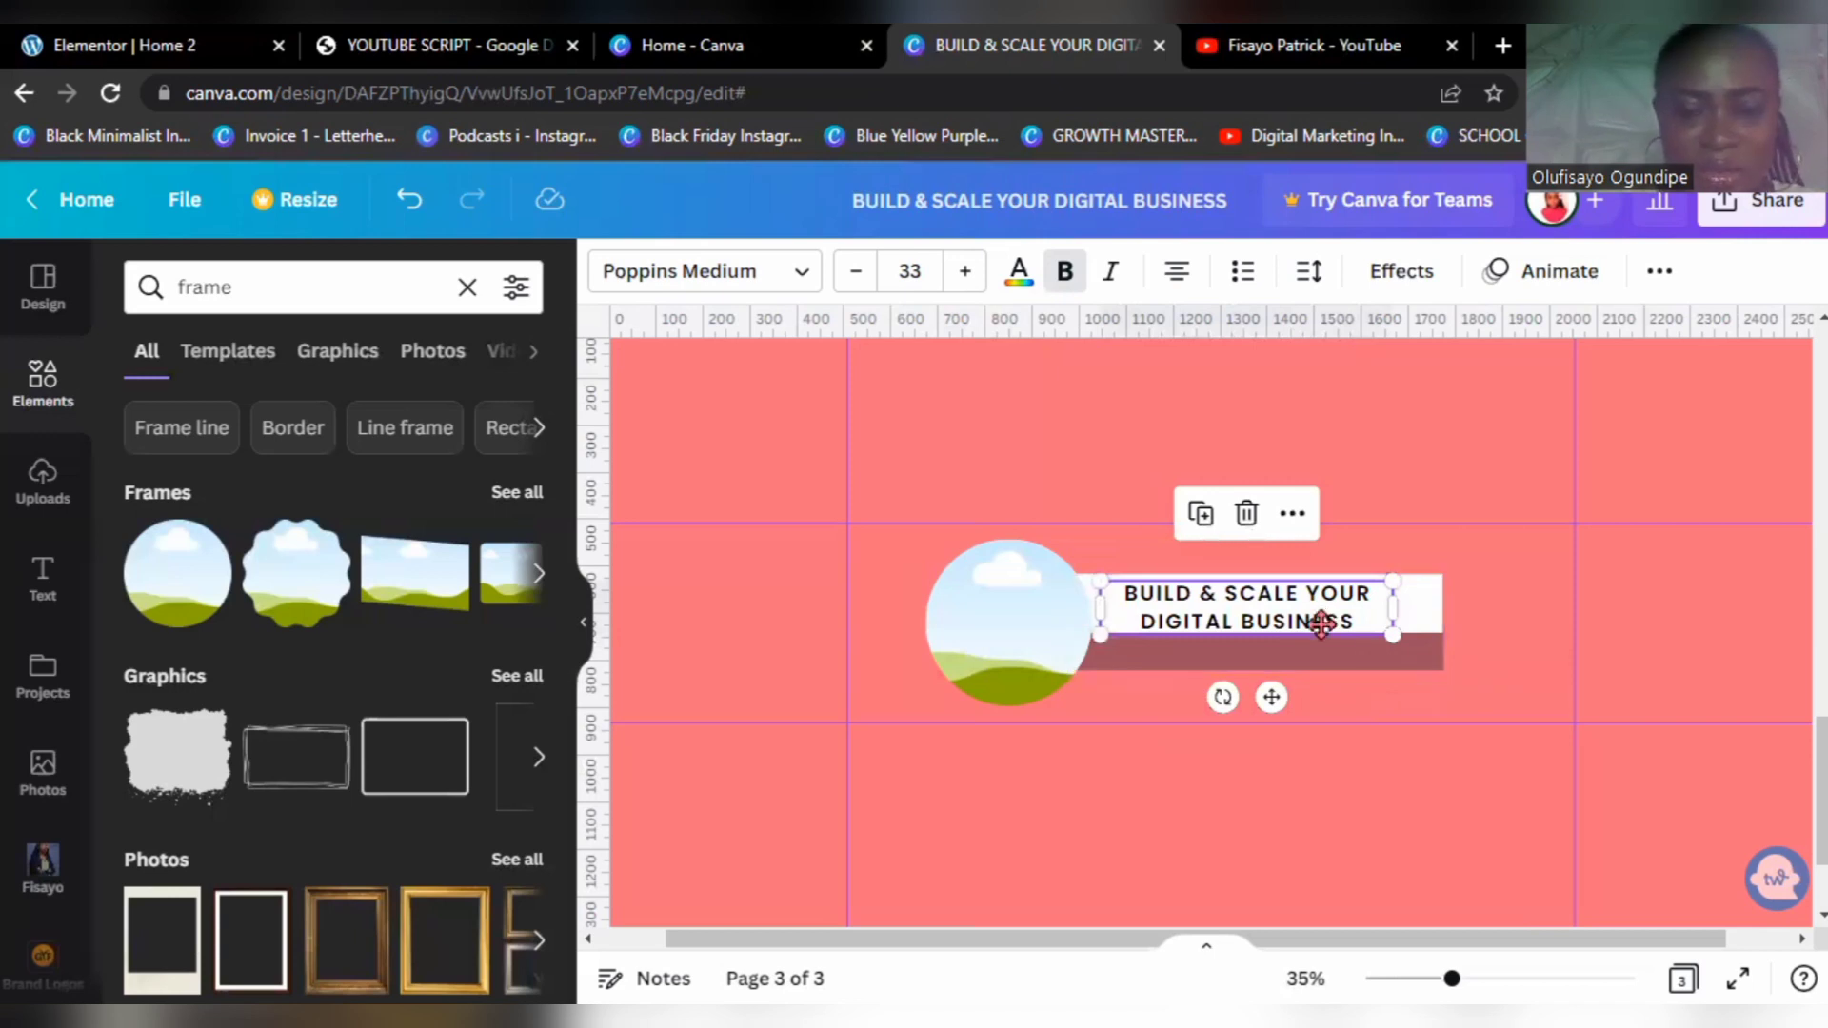
Step: Duplicate the headline below itself and replace the copy's text with "WITH" followed by the channel owner's name
{"action": "left_click_drag", "start_coordinate": [1328, 615], "coordinate": [1313, 655]}
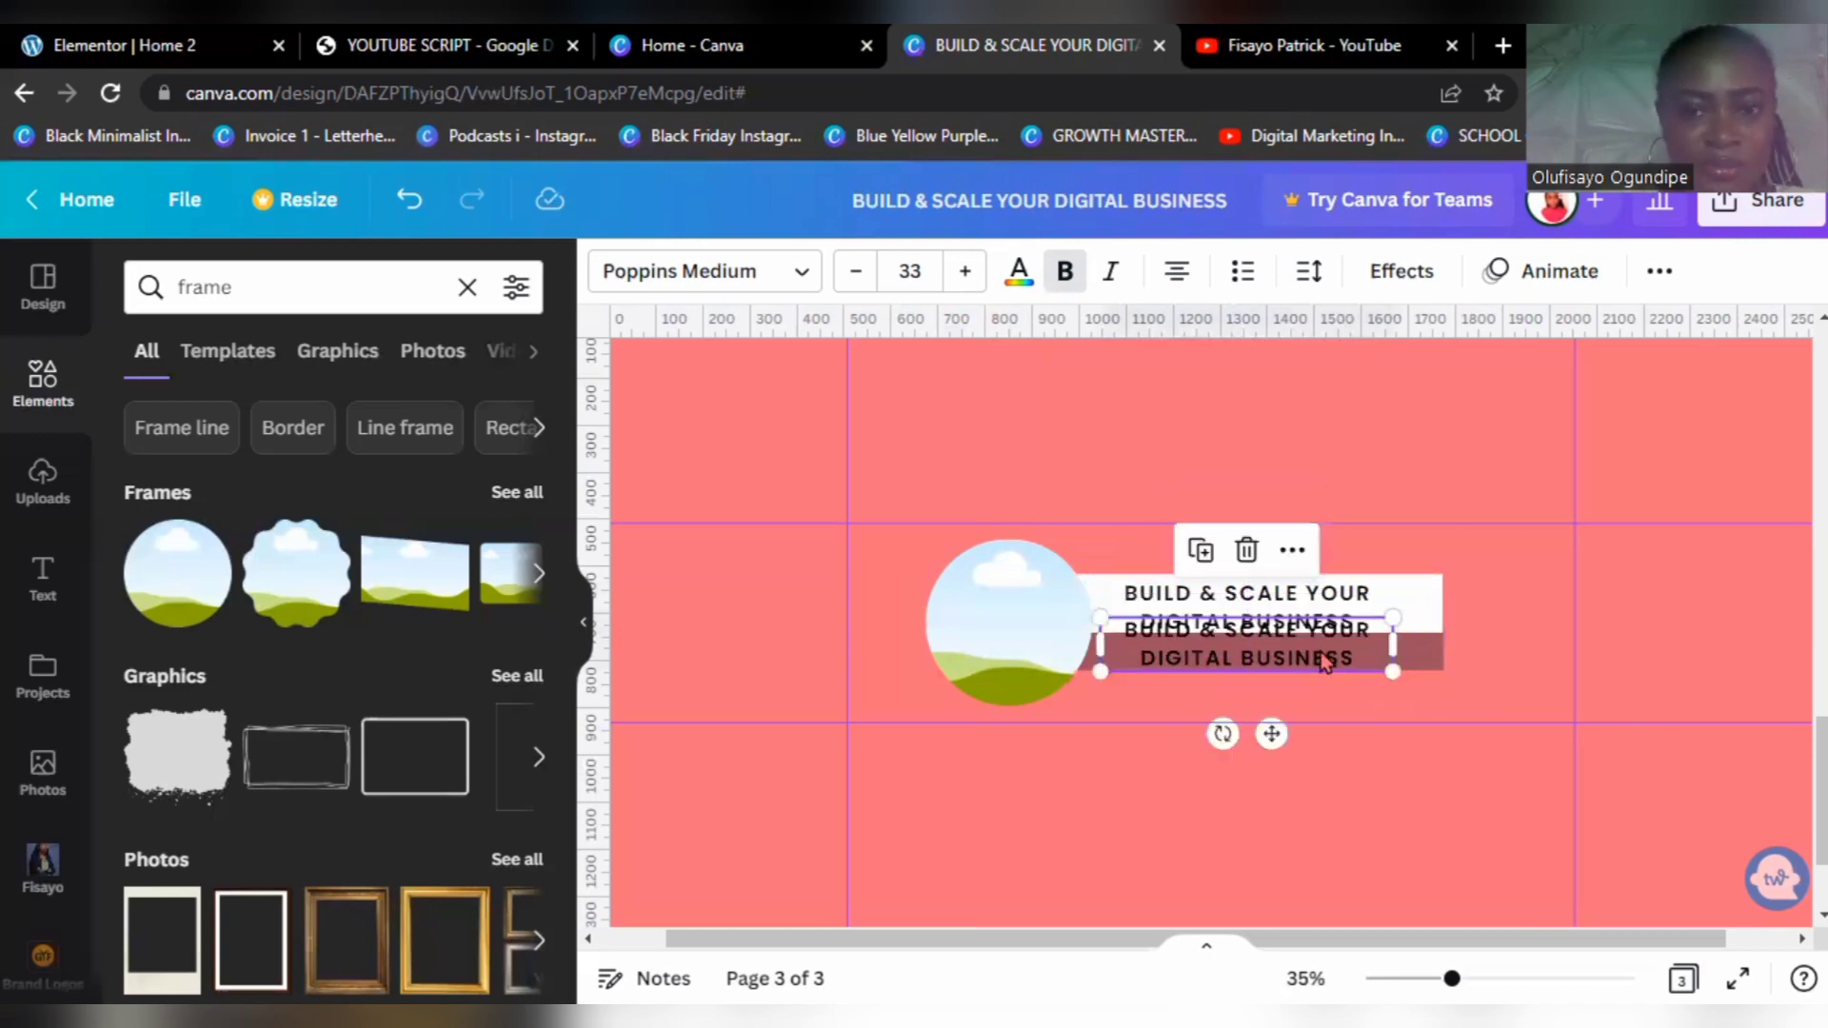
{"action": "double_click", "coordinate": [1314, 654]}
{"action": "key", "text": "ctrl+a"}
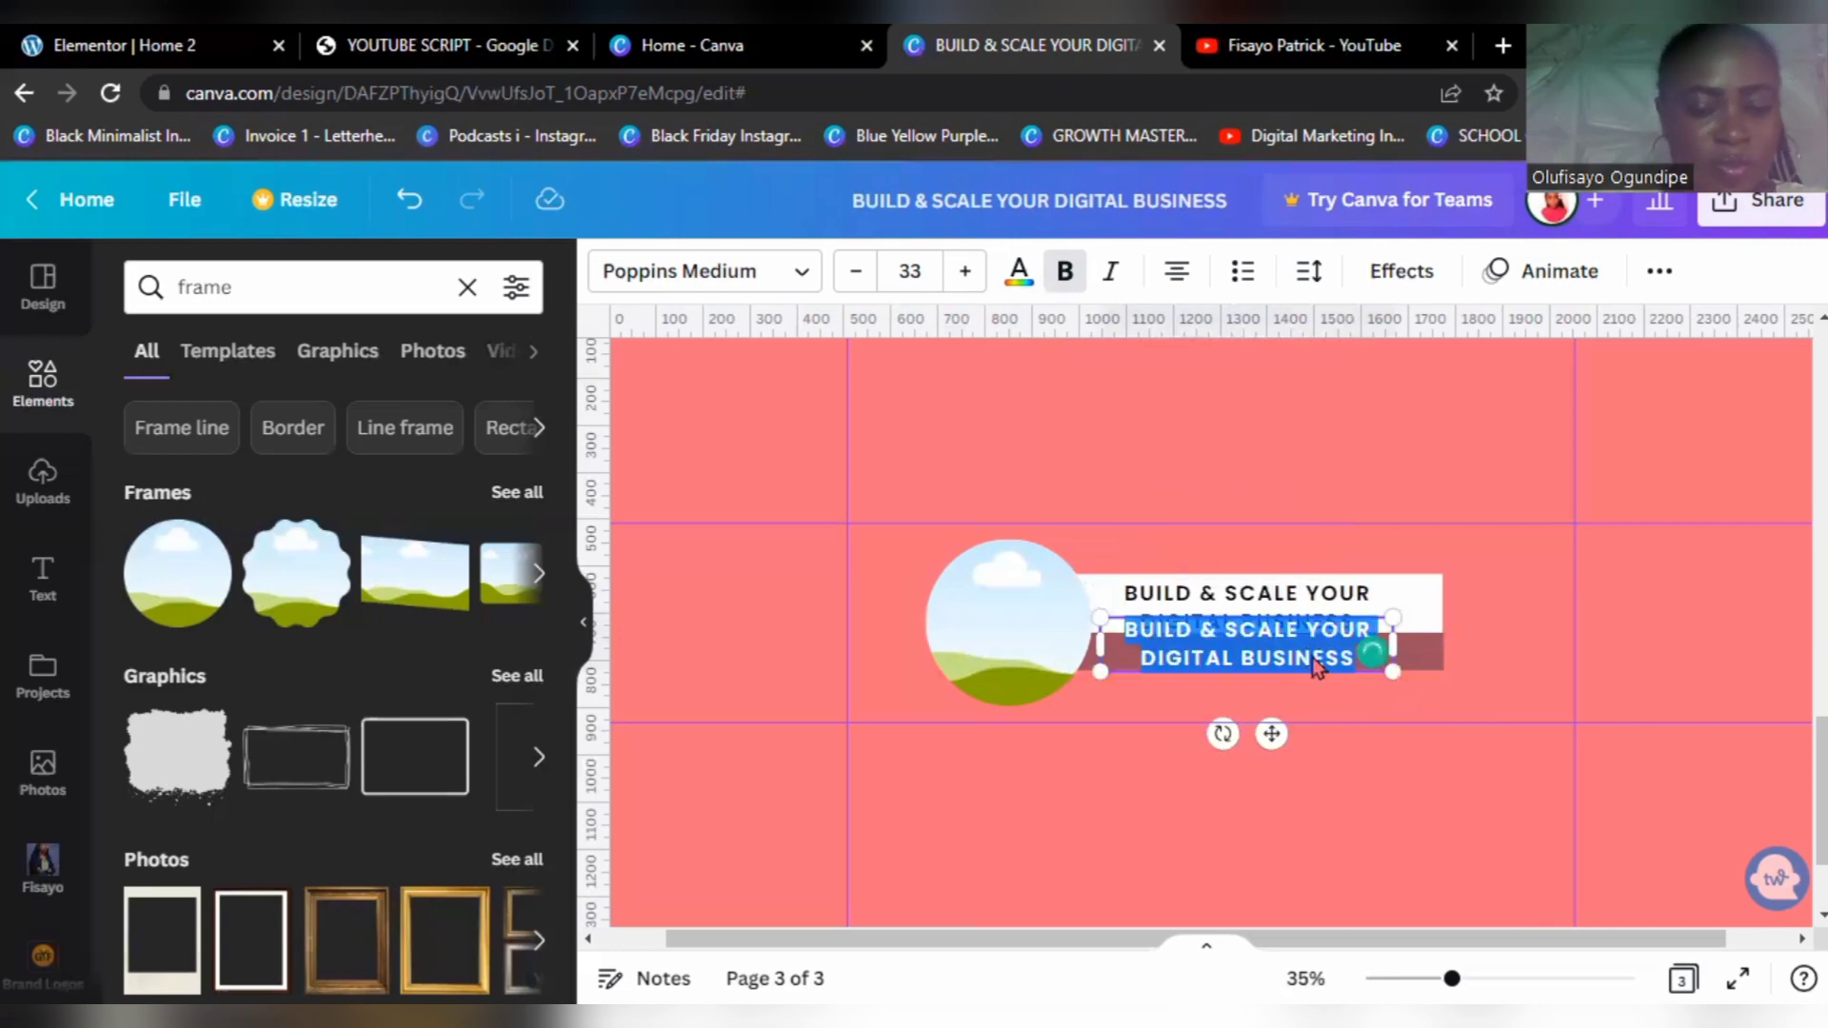
{"action": "type", "text": "WITH T"}
{"action": "type", "text": "ISAYO"}
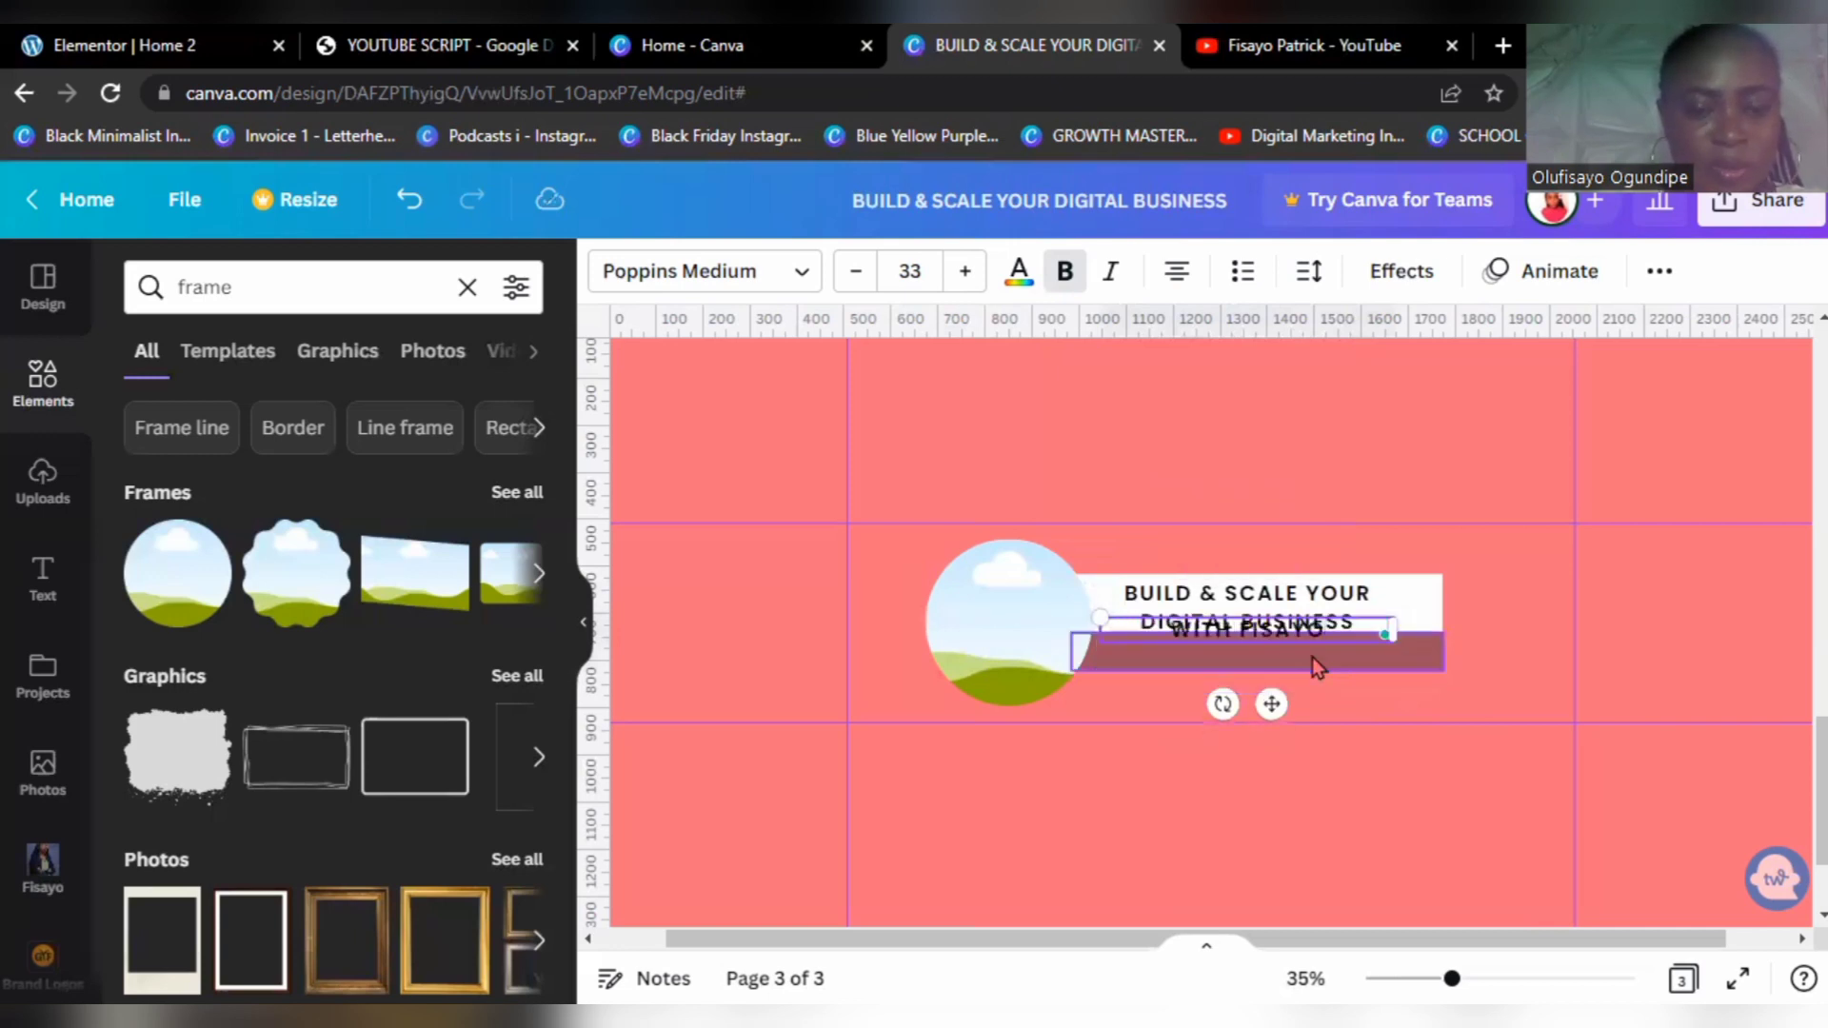
{"action": "type", "text": " PATRICK"}
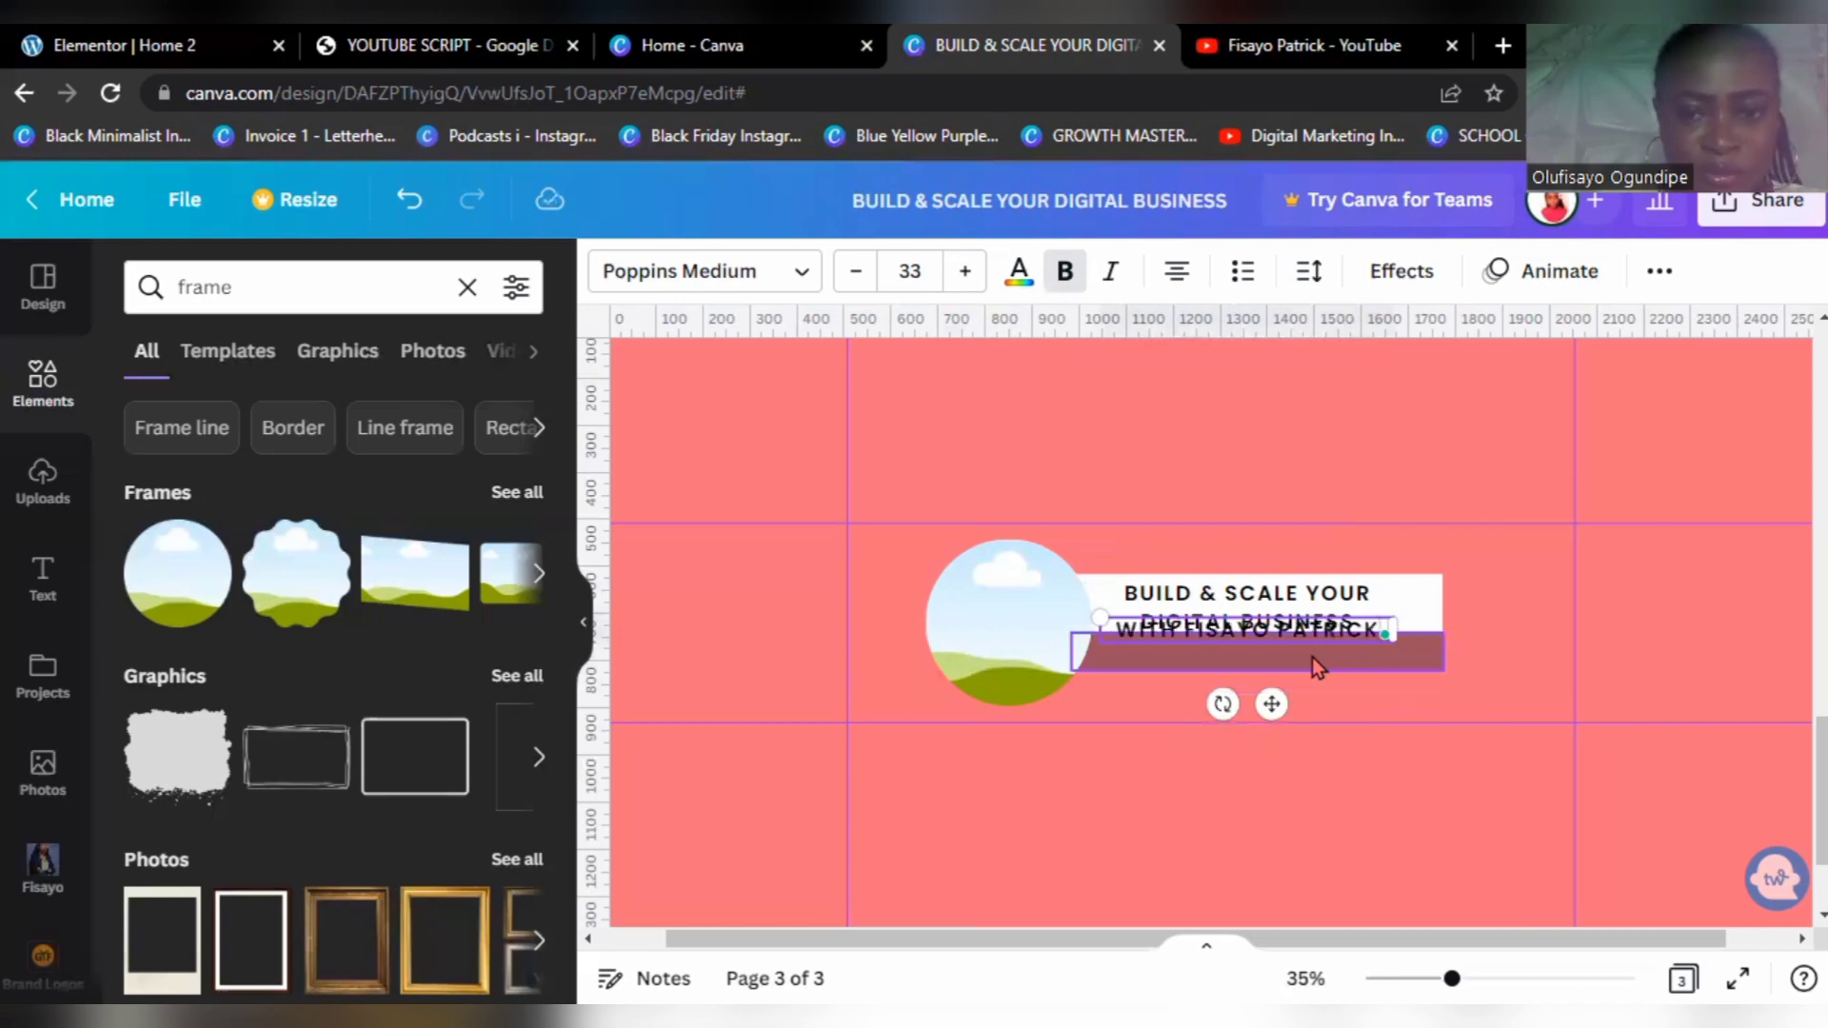
{"action": "left_click", "coordinate": [1339, 797]}
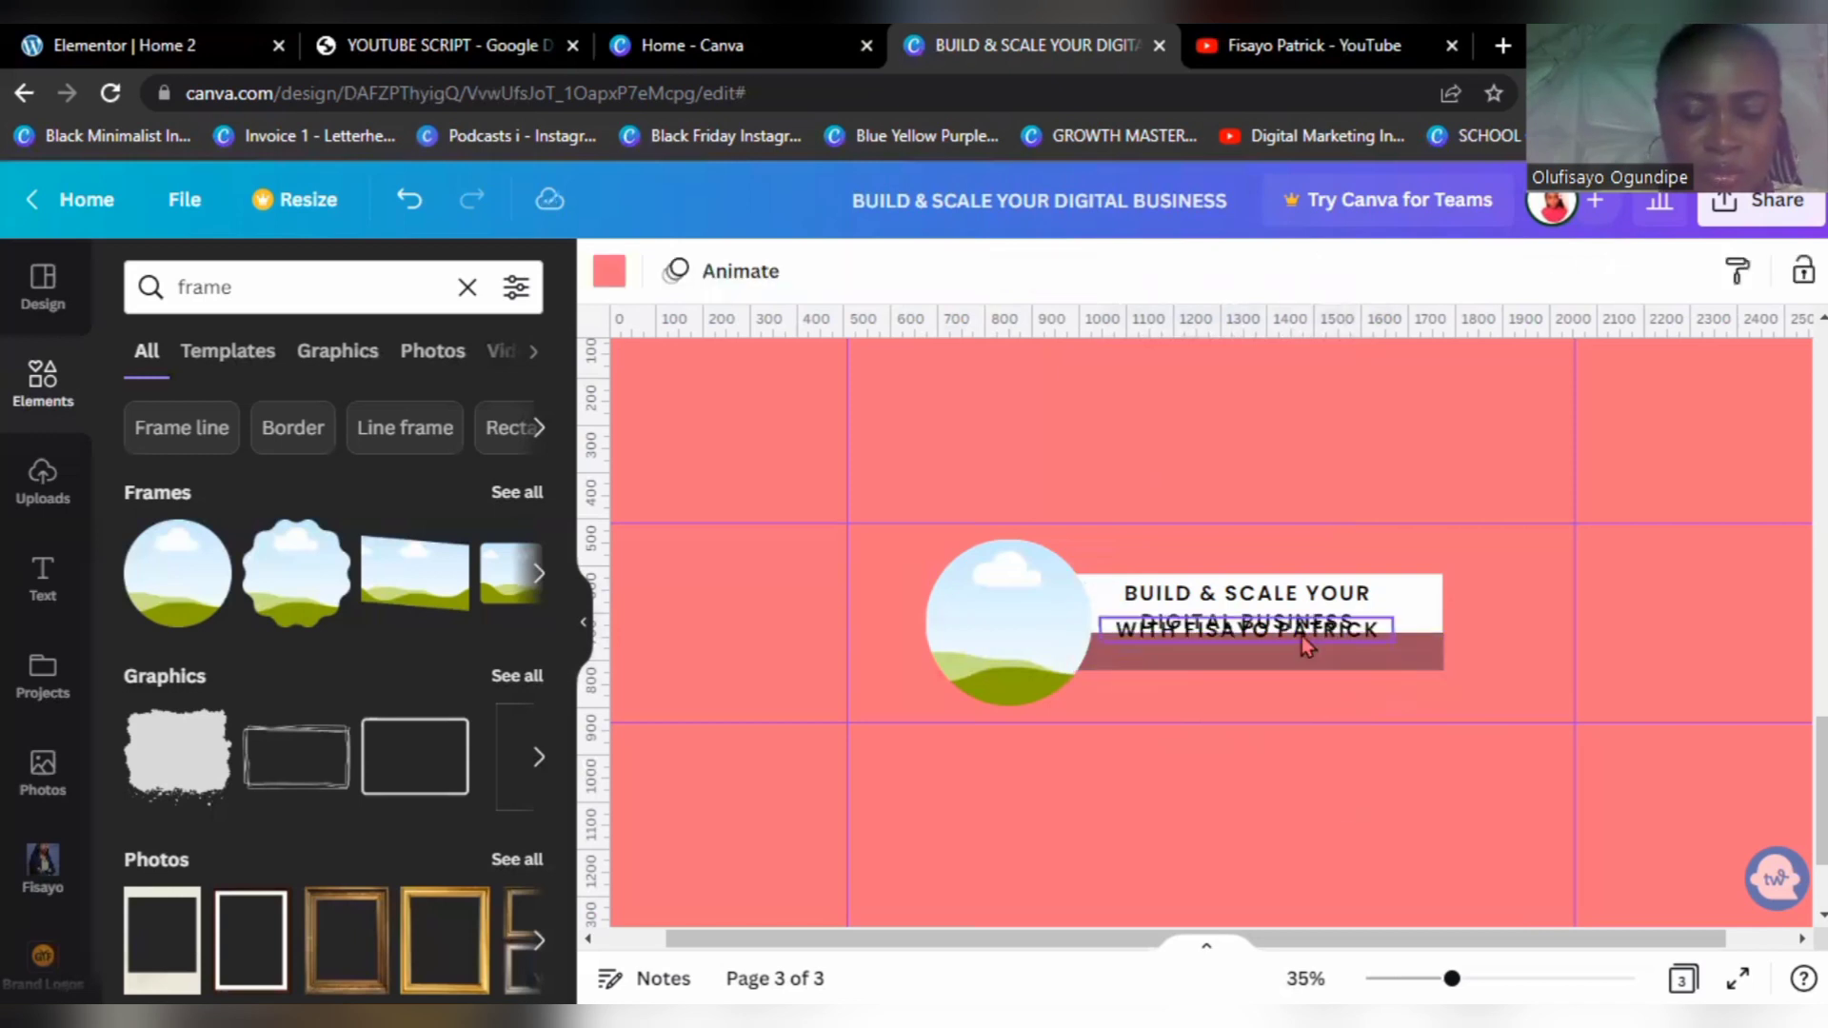
Step: Align the "WITH" name line on the dark bar beneath the headline and reduce its font size to 23
{"action": "left_click_drag", "start_coordinate": [1300, 636], "coordinate": [1302, 656]}
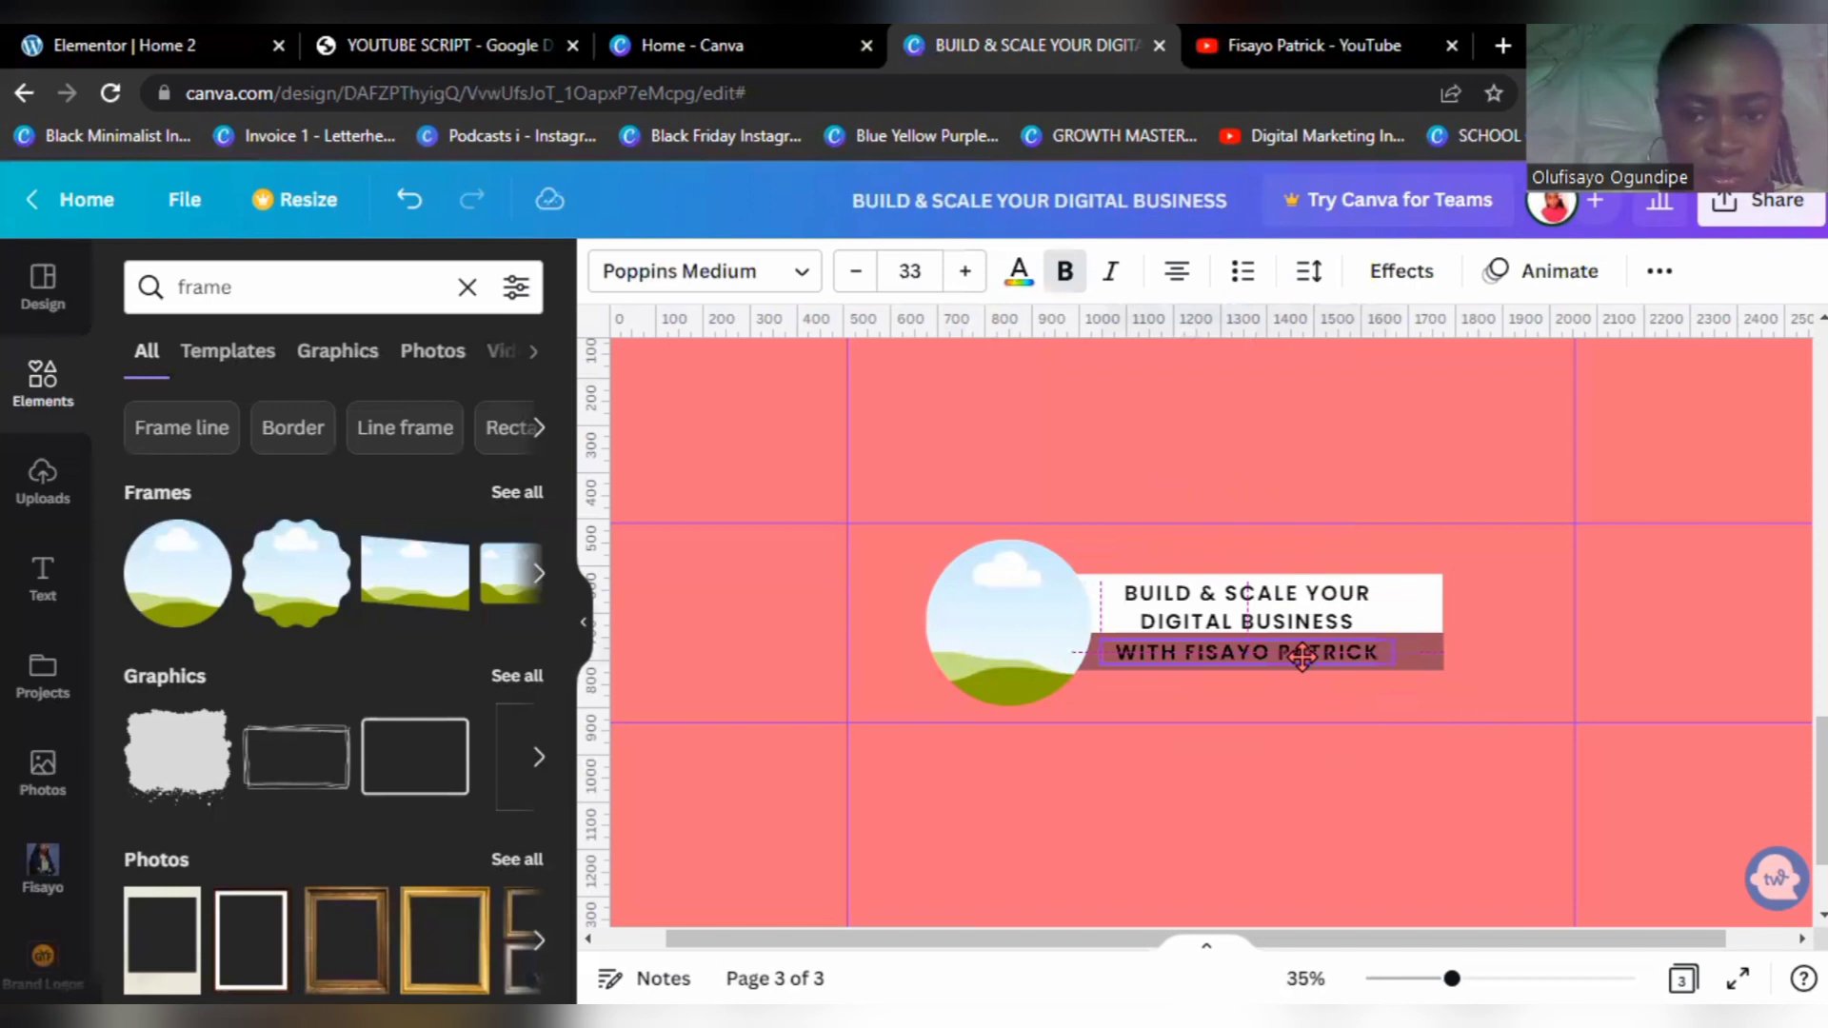
{"action": "left_click", "coordinate": [862, 276]}
{"action": "left_click", "coordinate": [862, 276]}
{"action": "left_click", "coordinate": [861, 276]}
{"action": "left_click", "coordinate": [861, 276]}
{"action": "left_click", "coordinate": [861, 276]}
{"action": "left_click", "coordinate": [862, 276]}
{"action": "left_click", "coordinate": [862, 276]}
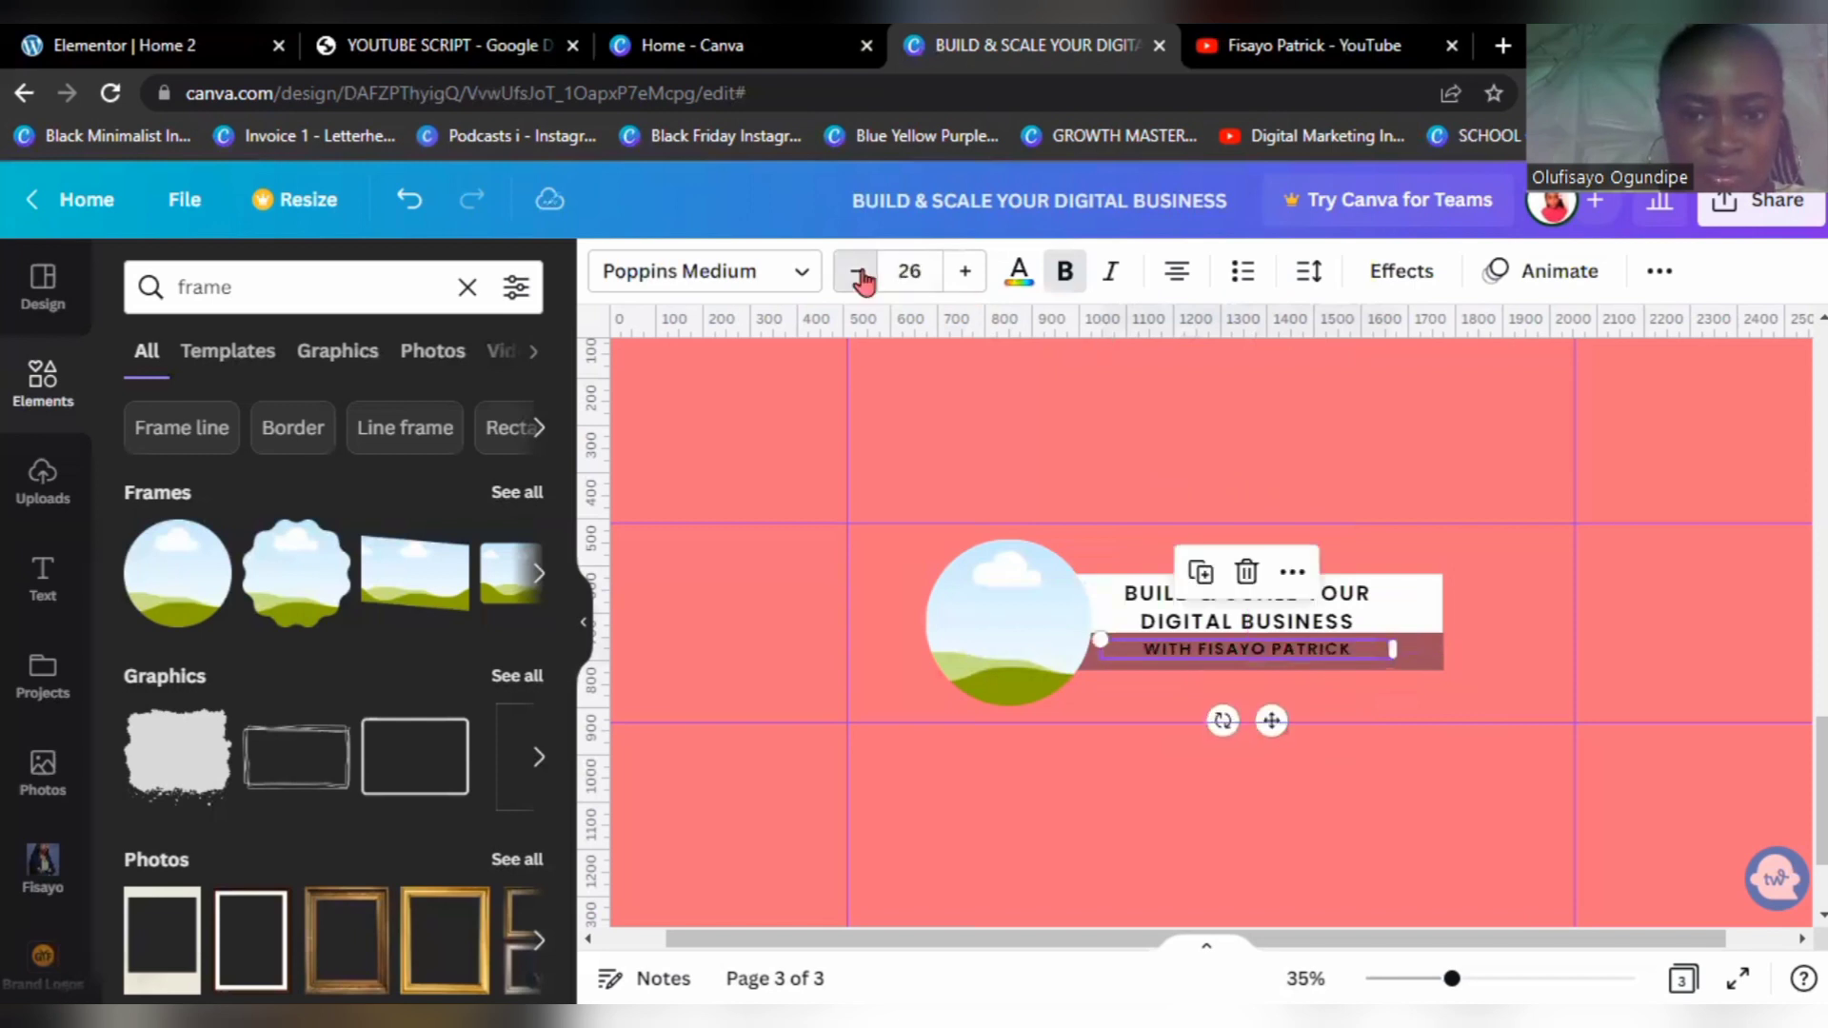
{"action": "left_click", "coordinate": [861, 276]}
{"action": "left_click", "coordinate": [862, 276]}
{"action": "left_click", "coordinate": [861, 276]}
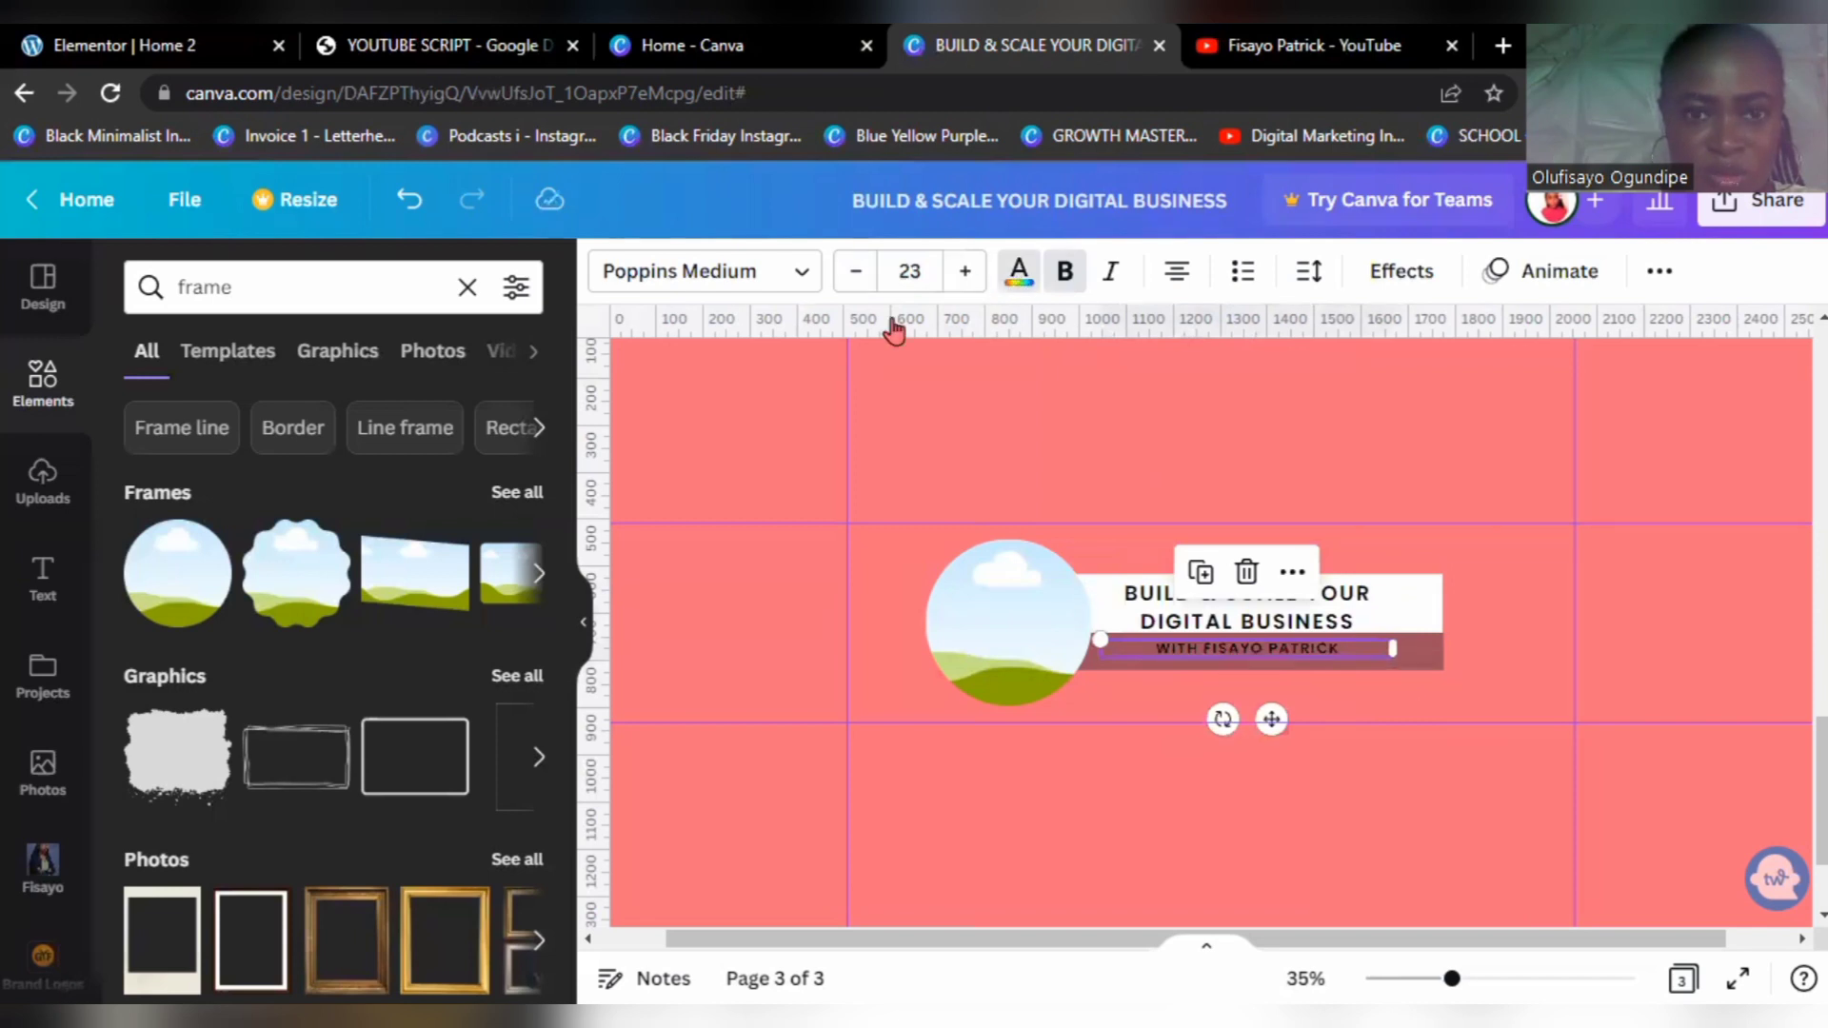
Step: Color the "WITH" name line white and check the design against the existing banner on the YouTube channel page
{"action": "left_click", "coordinate": [1019, 270]}
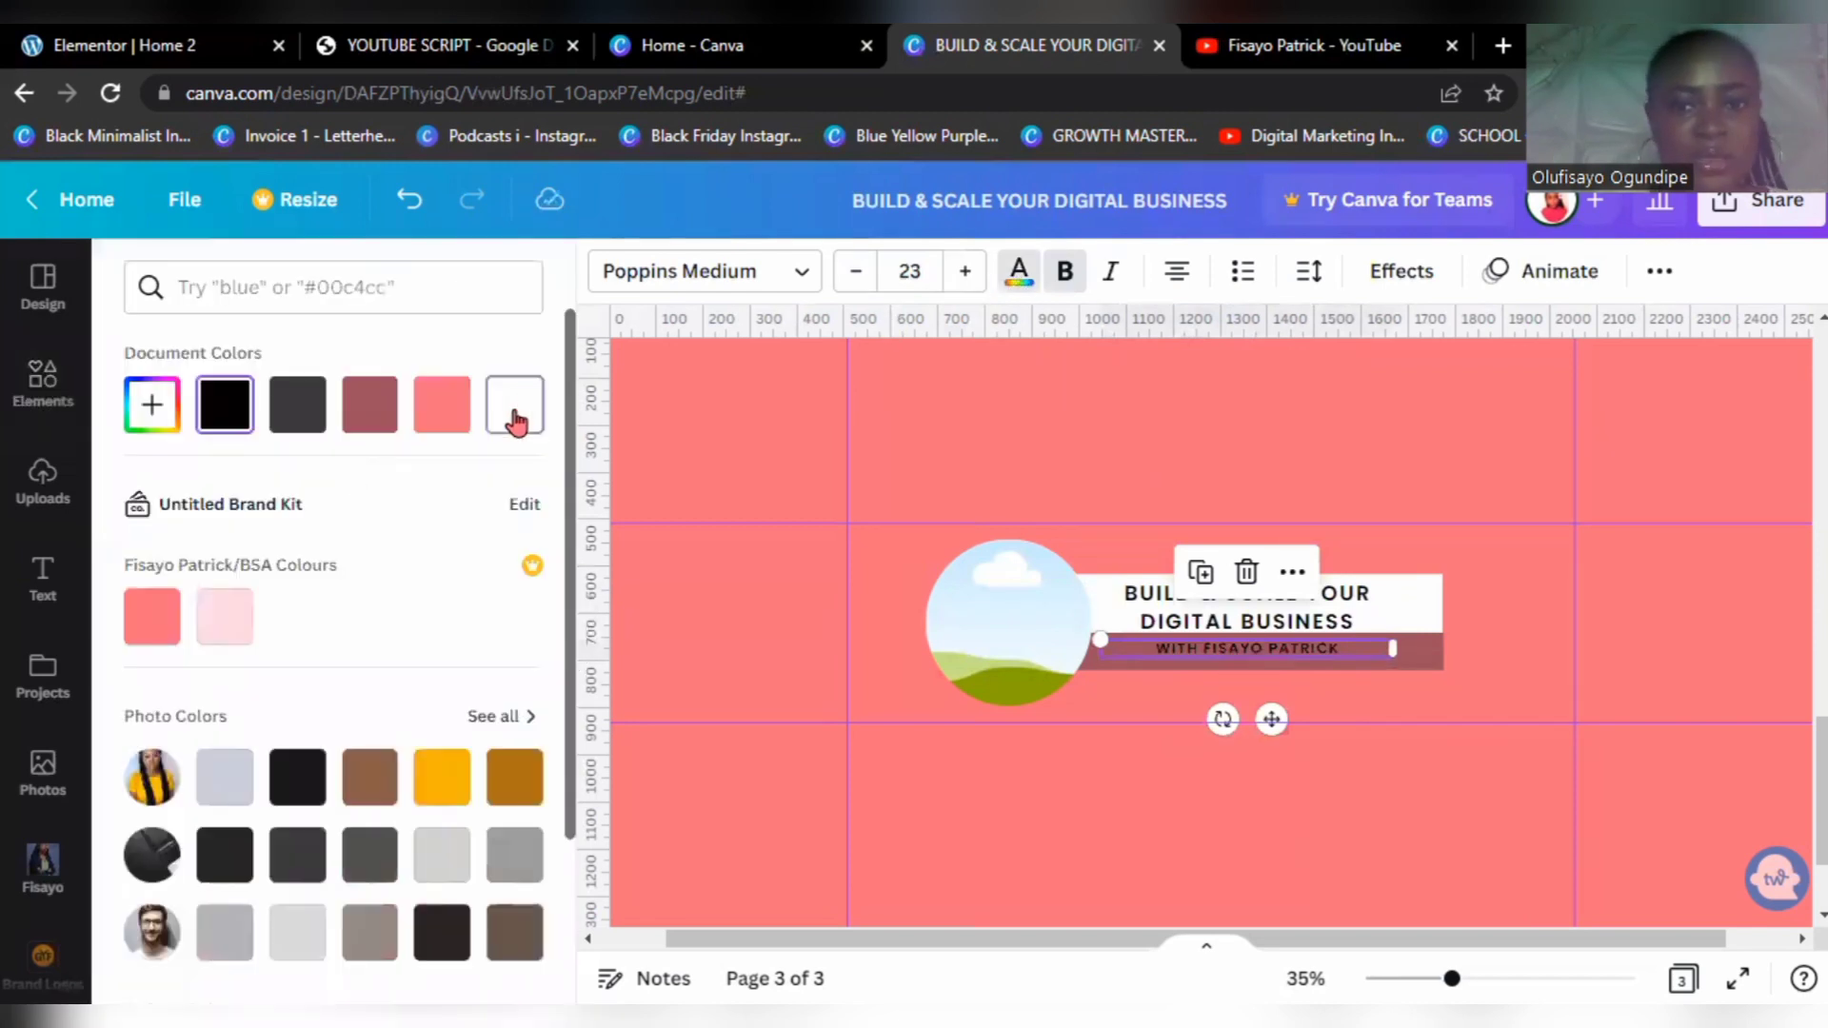
{"action": "left_click", "coordinate": [1122, 826]}
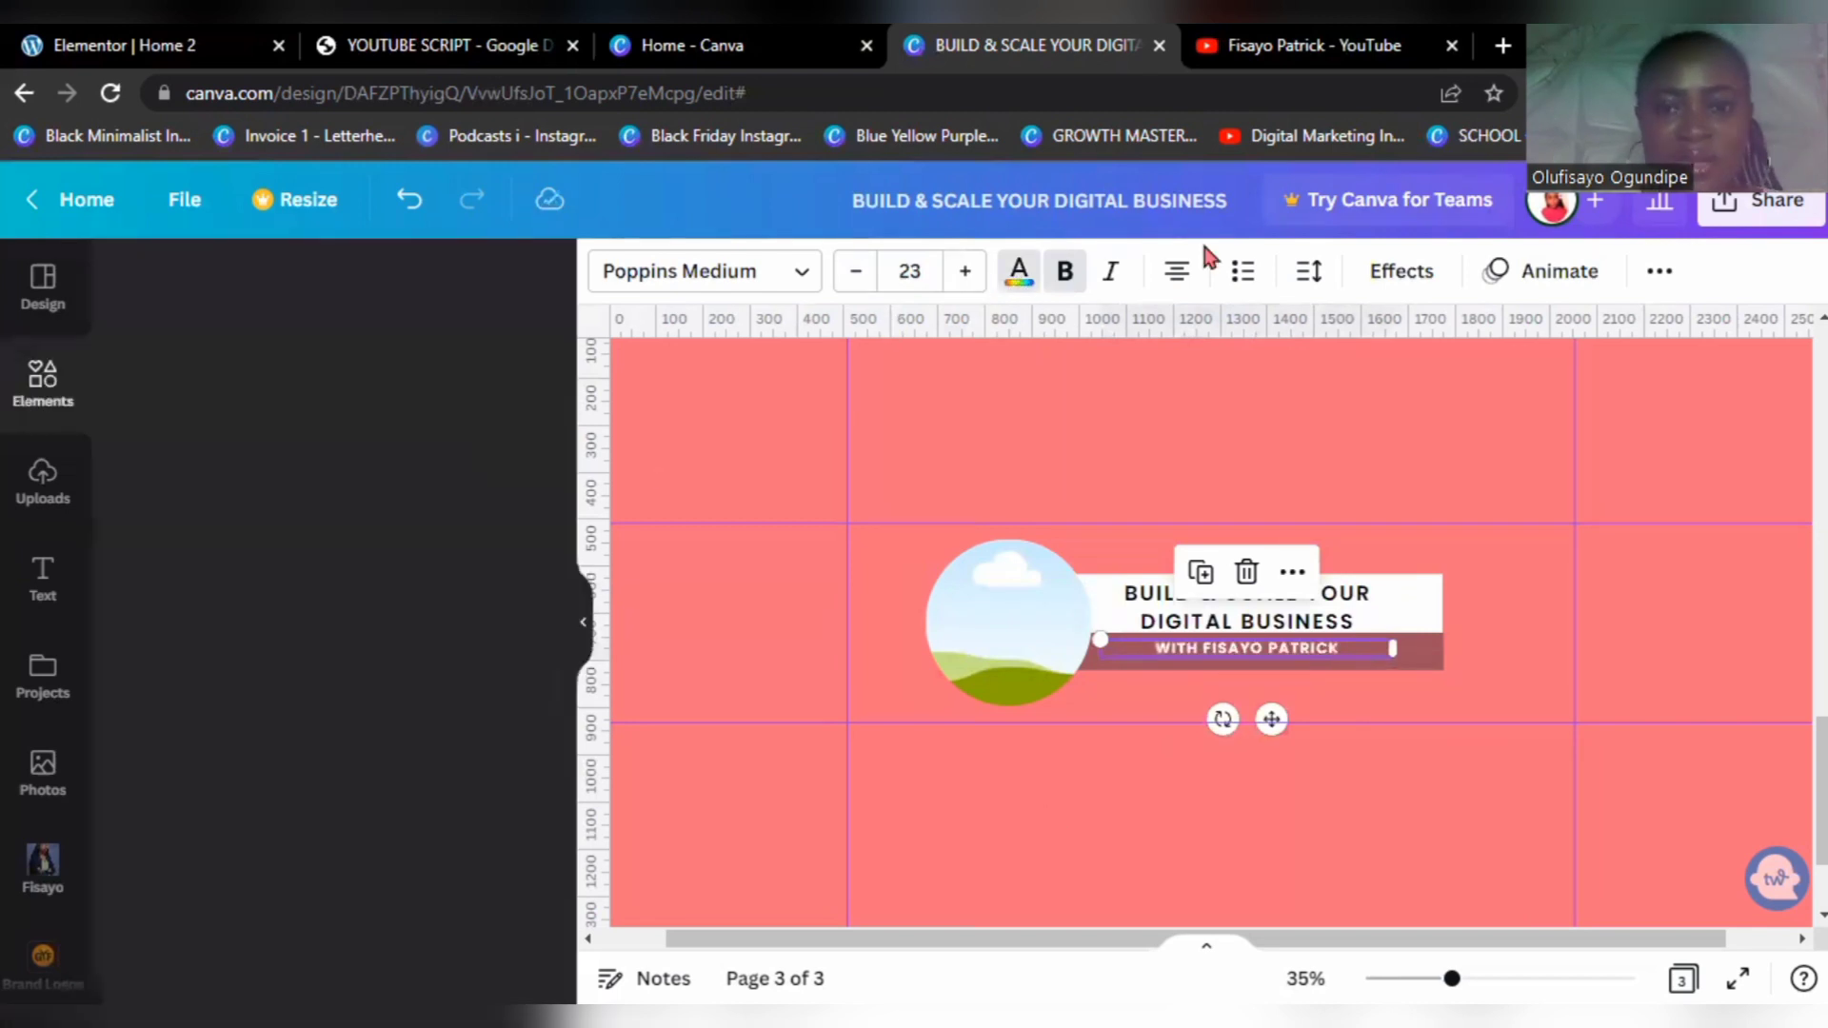
{"action": "left_click", "coordinate": [1258, 49]}
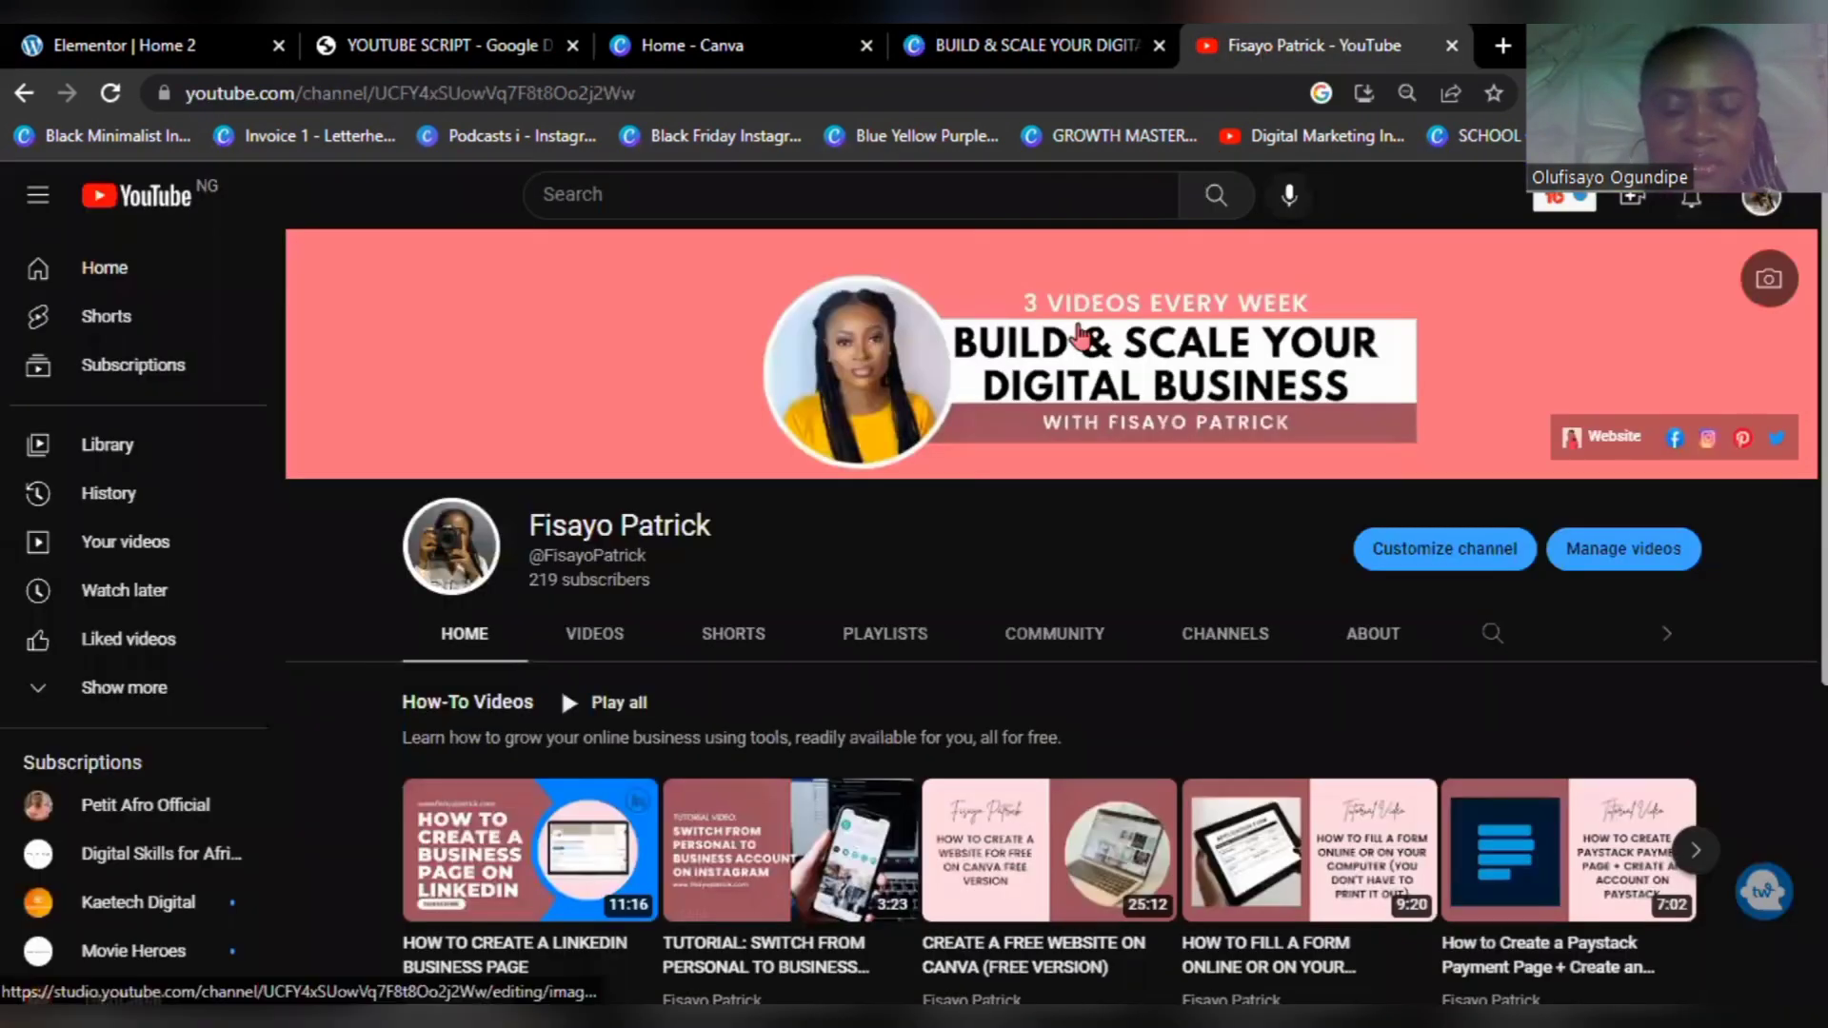
{"action": "left_click", "coordinate": [1015, 50]}
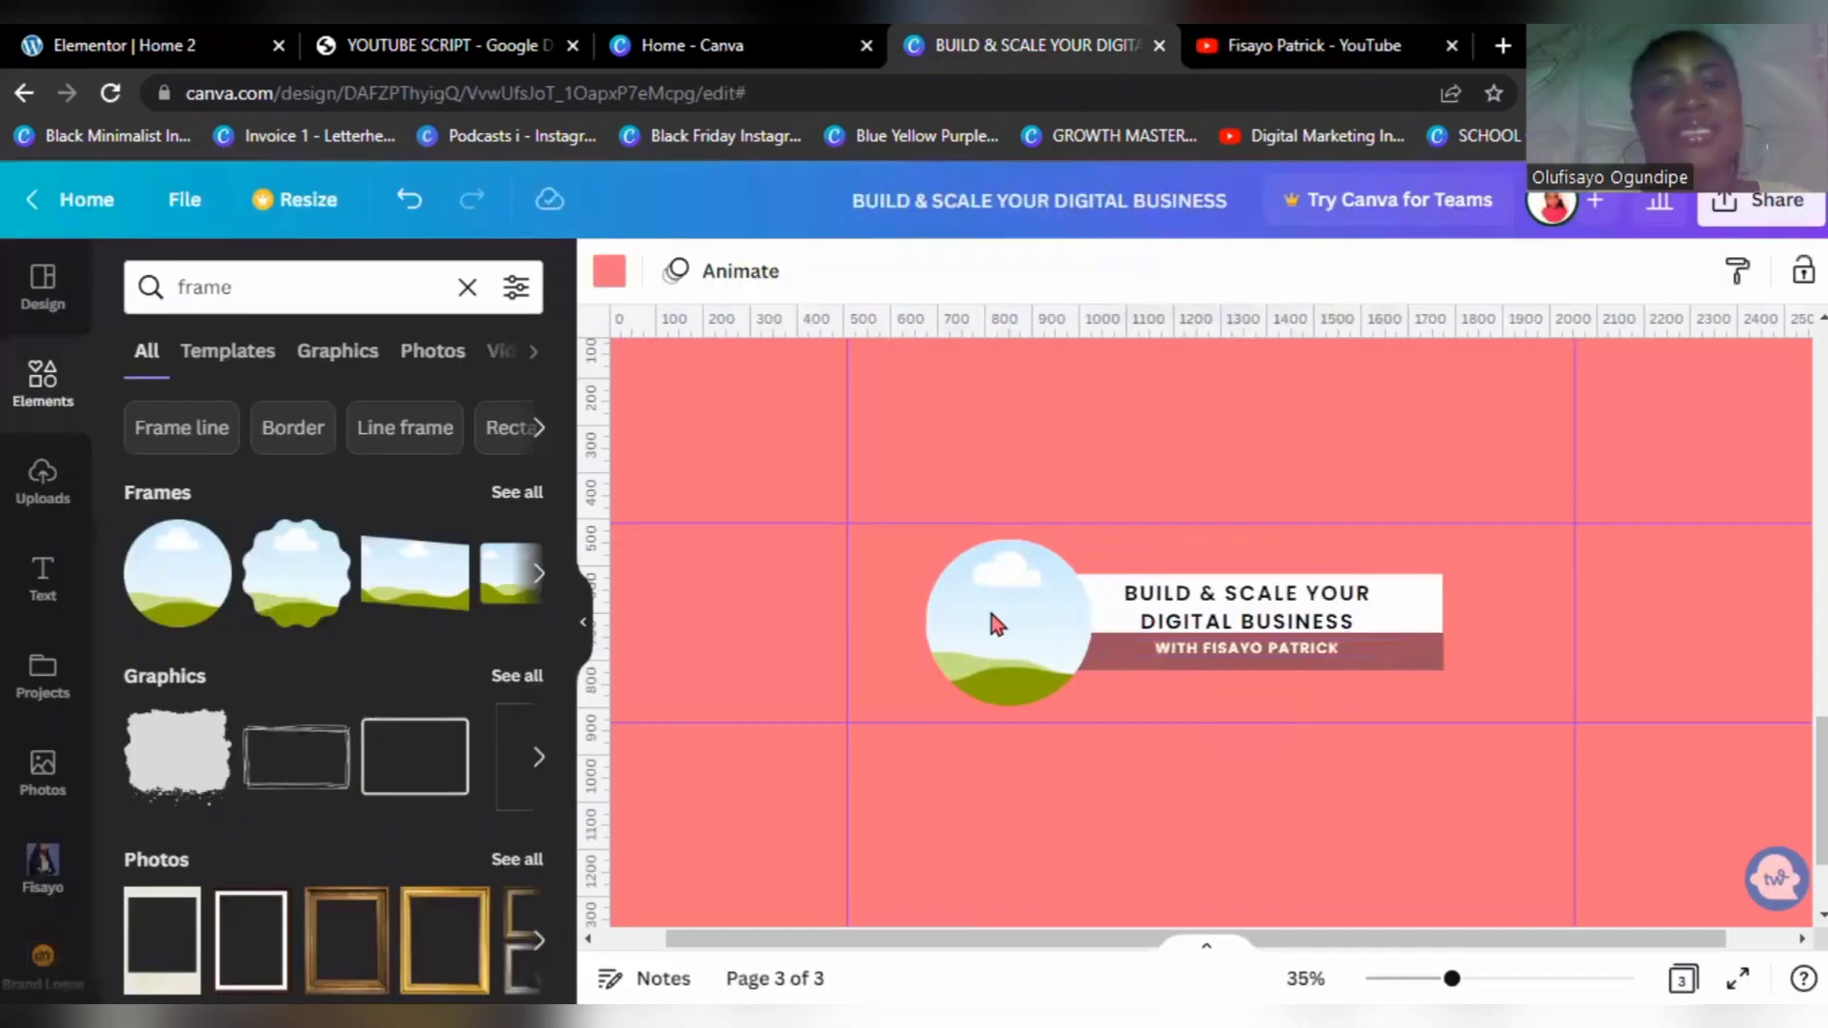
Step: Fill the circular frame with the yellow-top, light-background portrait from the channel owner's photo folder
{"action": "left_click", "coordinate": [992, 614]}
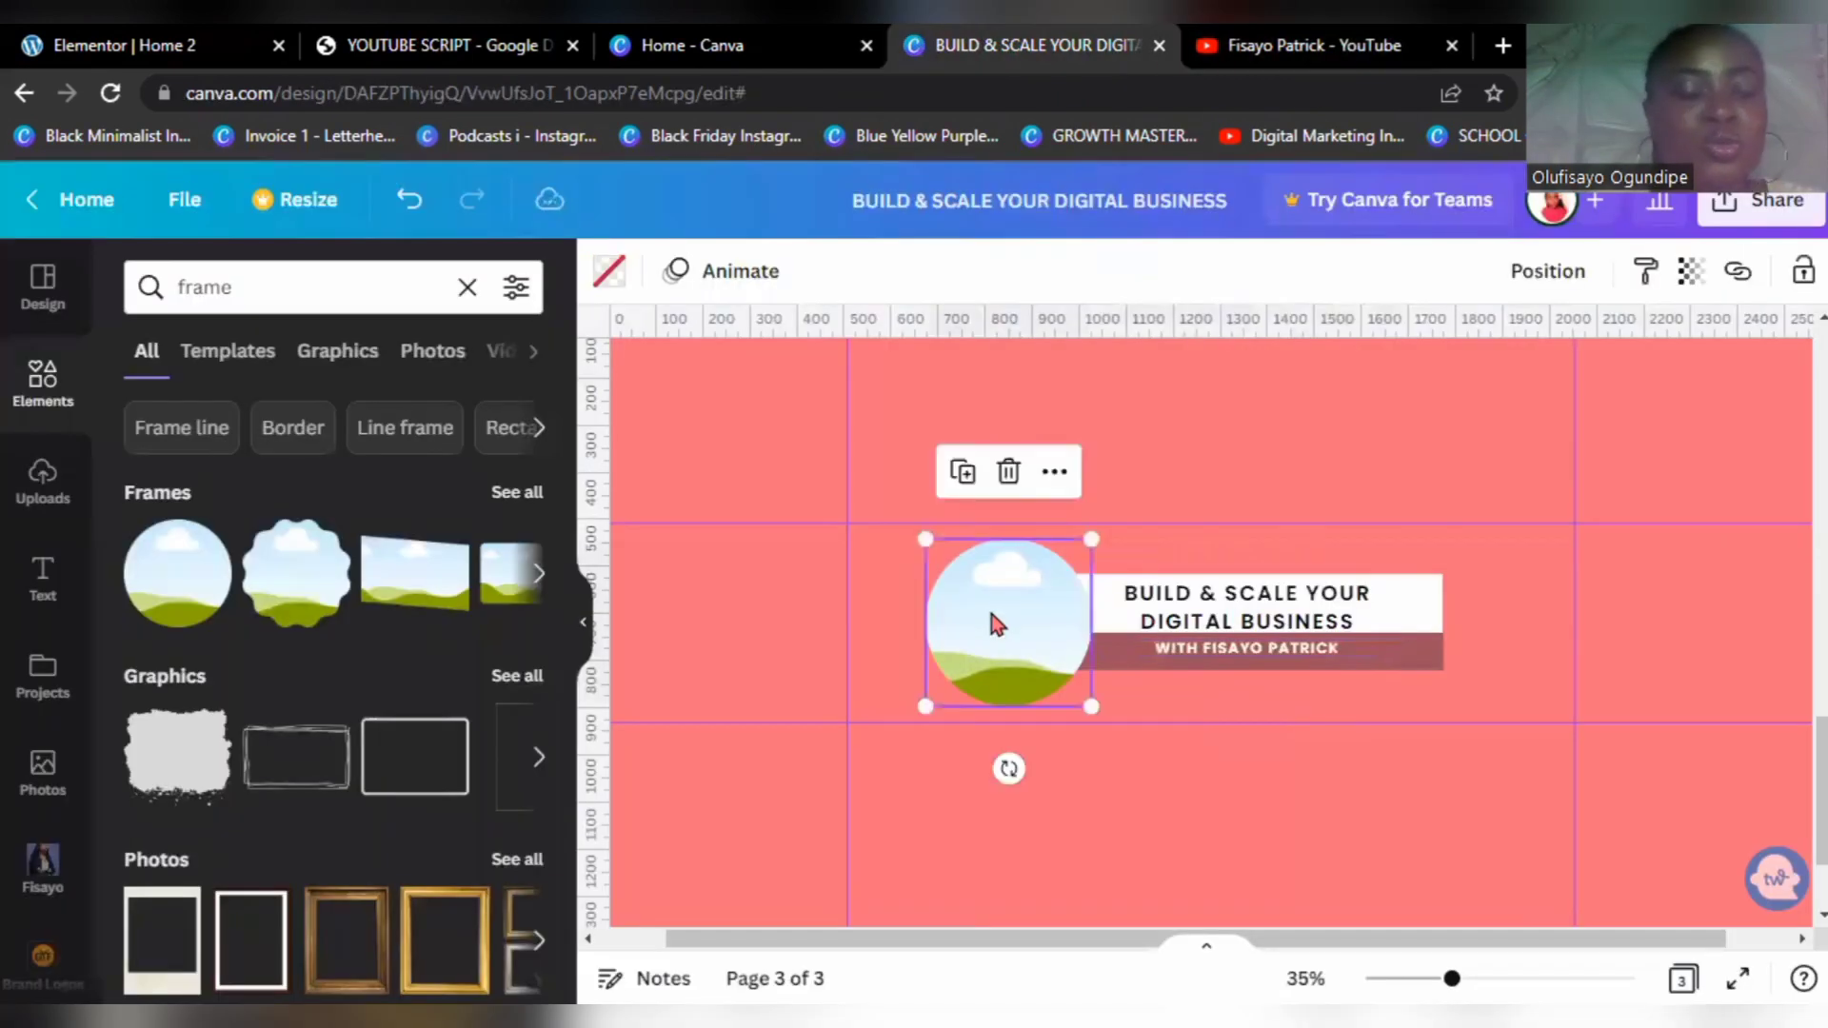
{"action": "left_click", "coordinate": [40, 861]}
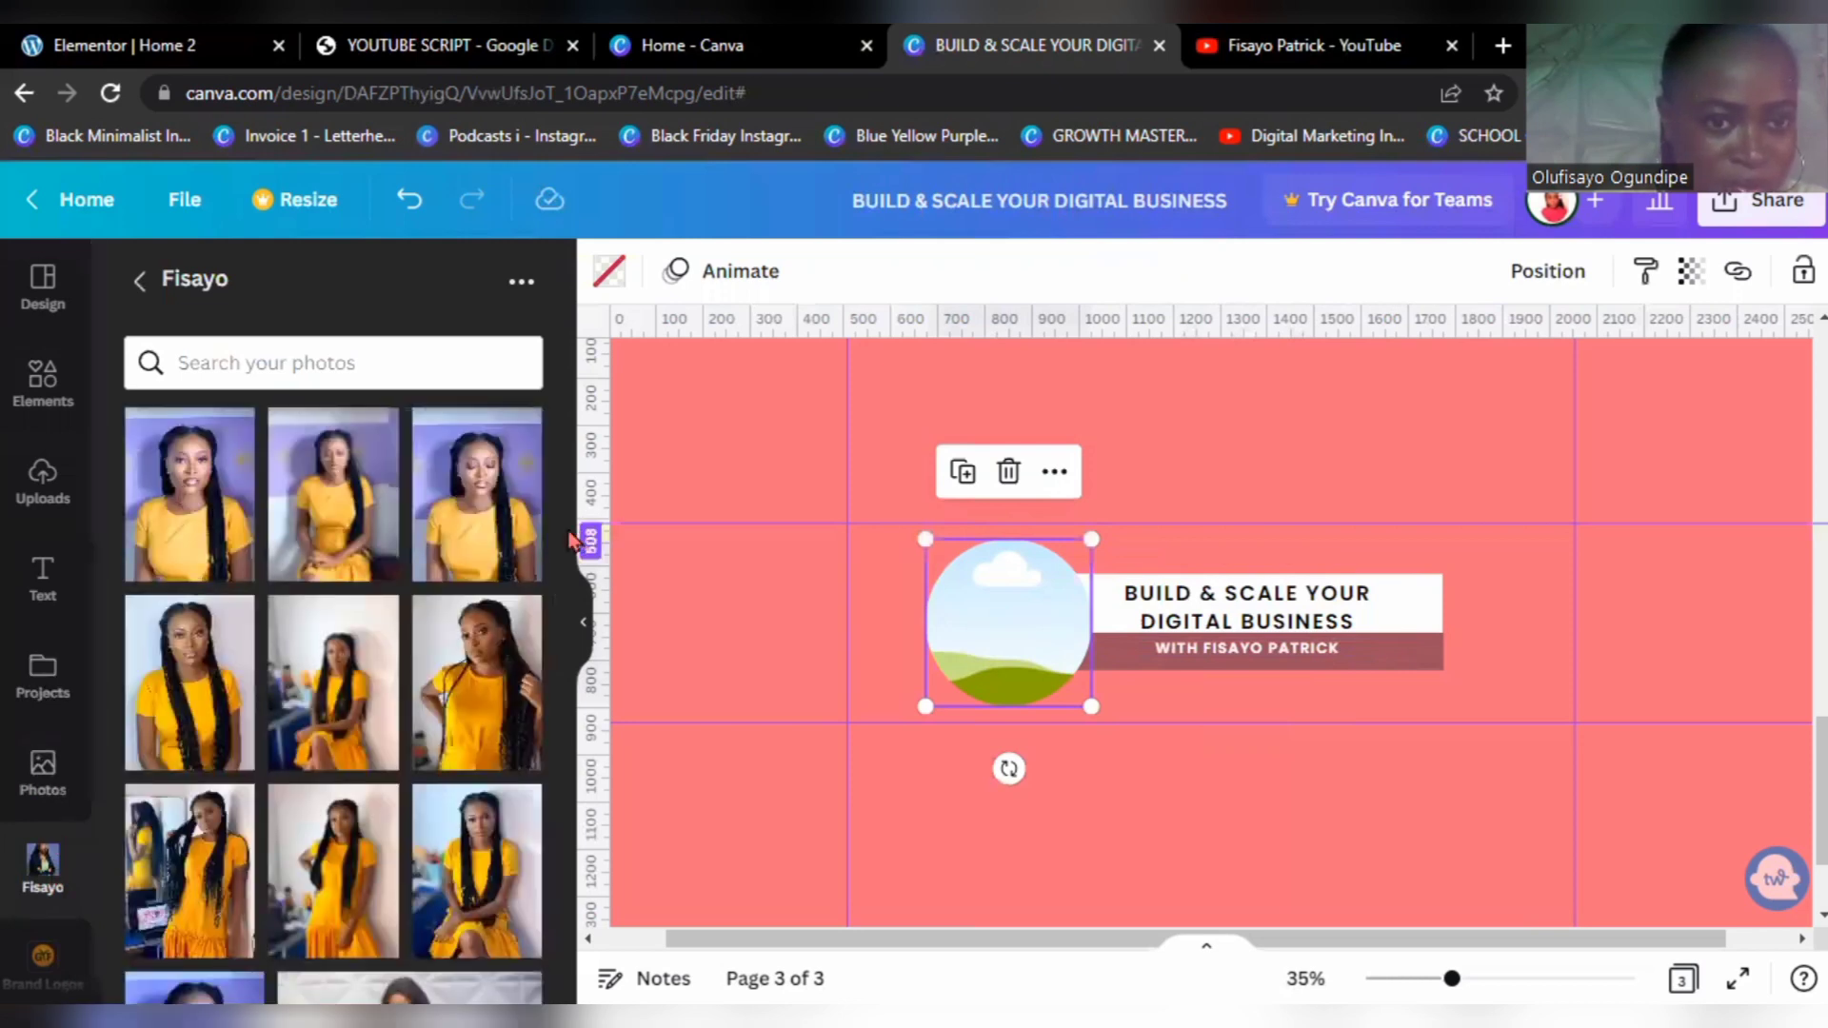
{"action": "scroll", "coordinate": [565, 683], "scroll_direction": "down", "scroll_amount": 1}
{"action": "scroll", "coordinate": [563, 727], "scroll_direction": "down", "scroll_amount": 3}
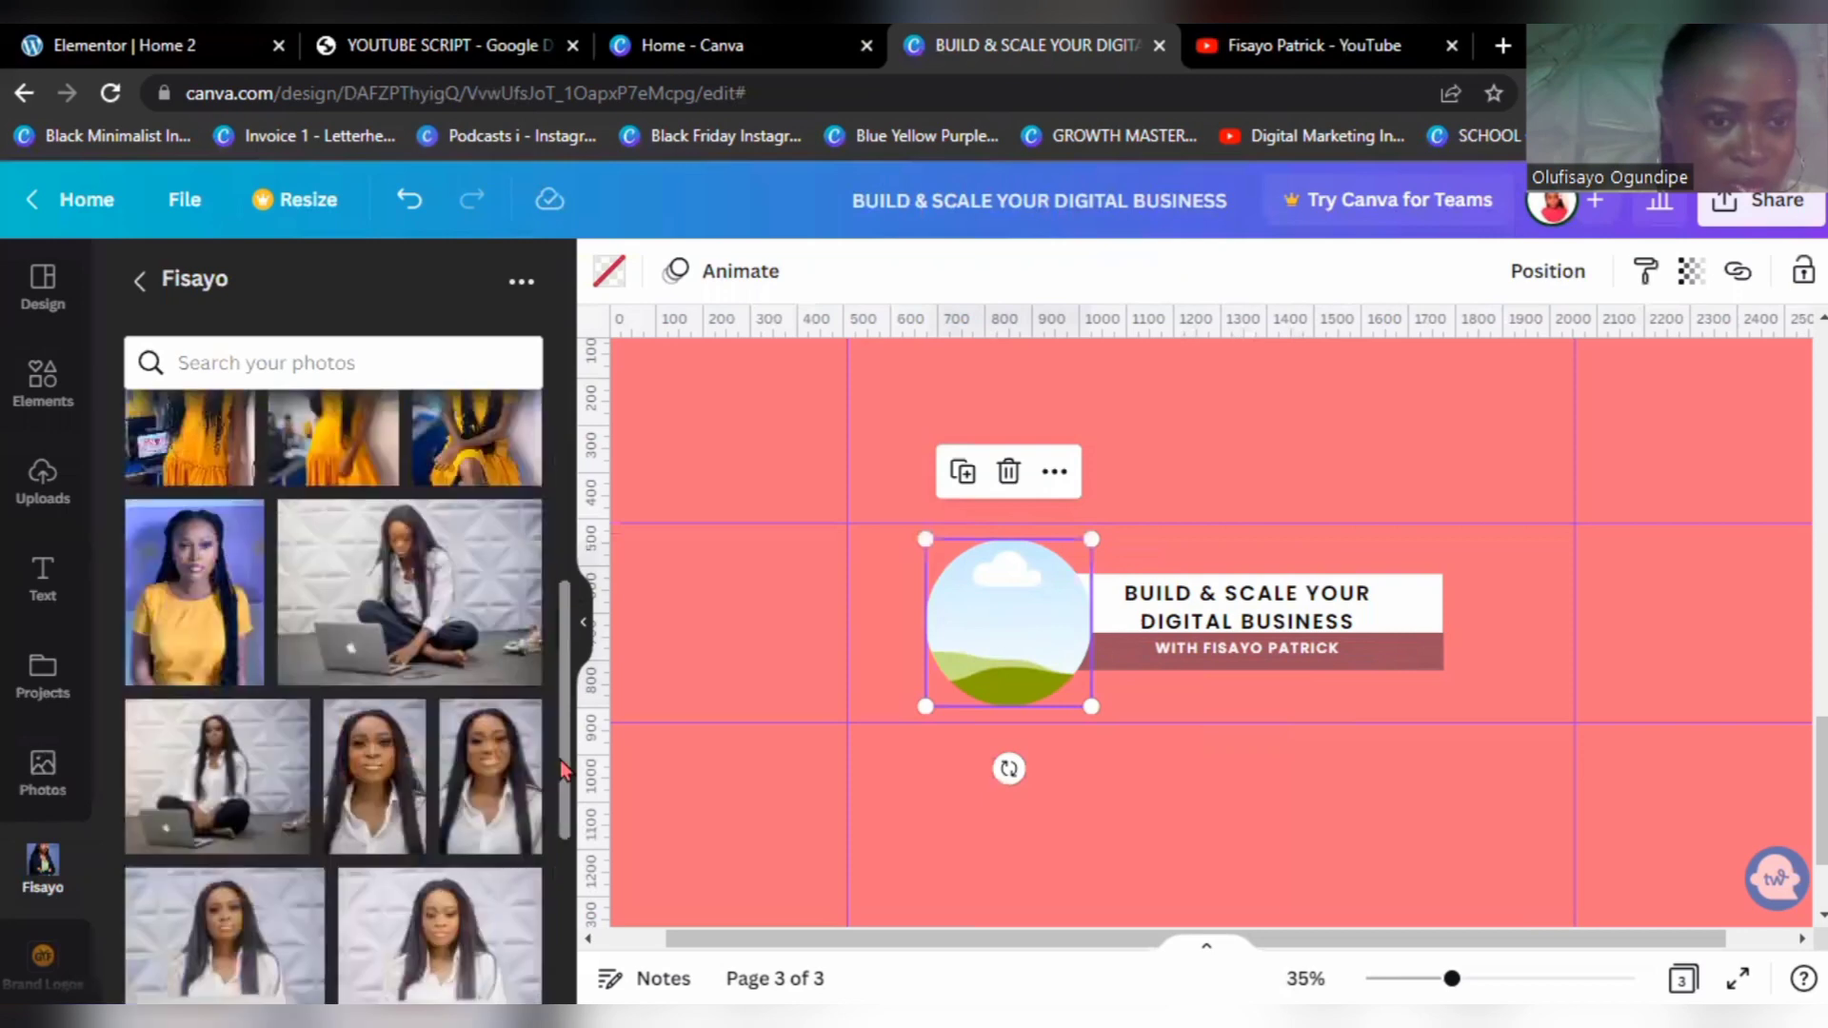
{"action": "scroll", "coordinate": [562, 523], "scroll_direction": "up", "scroll_amount": 4}
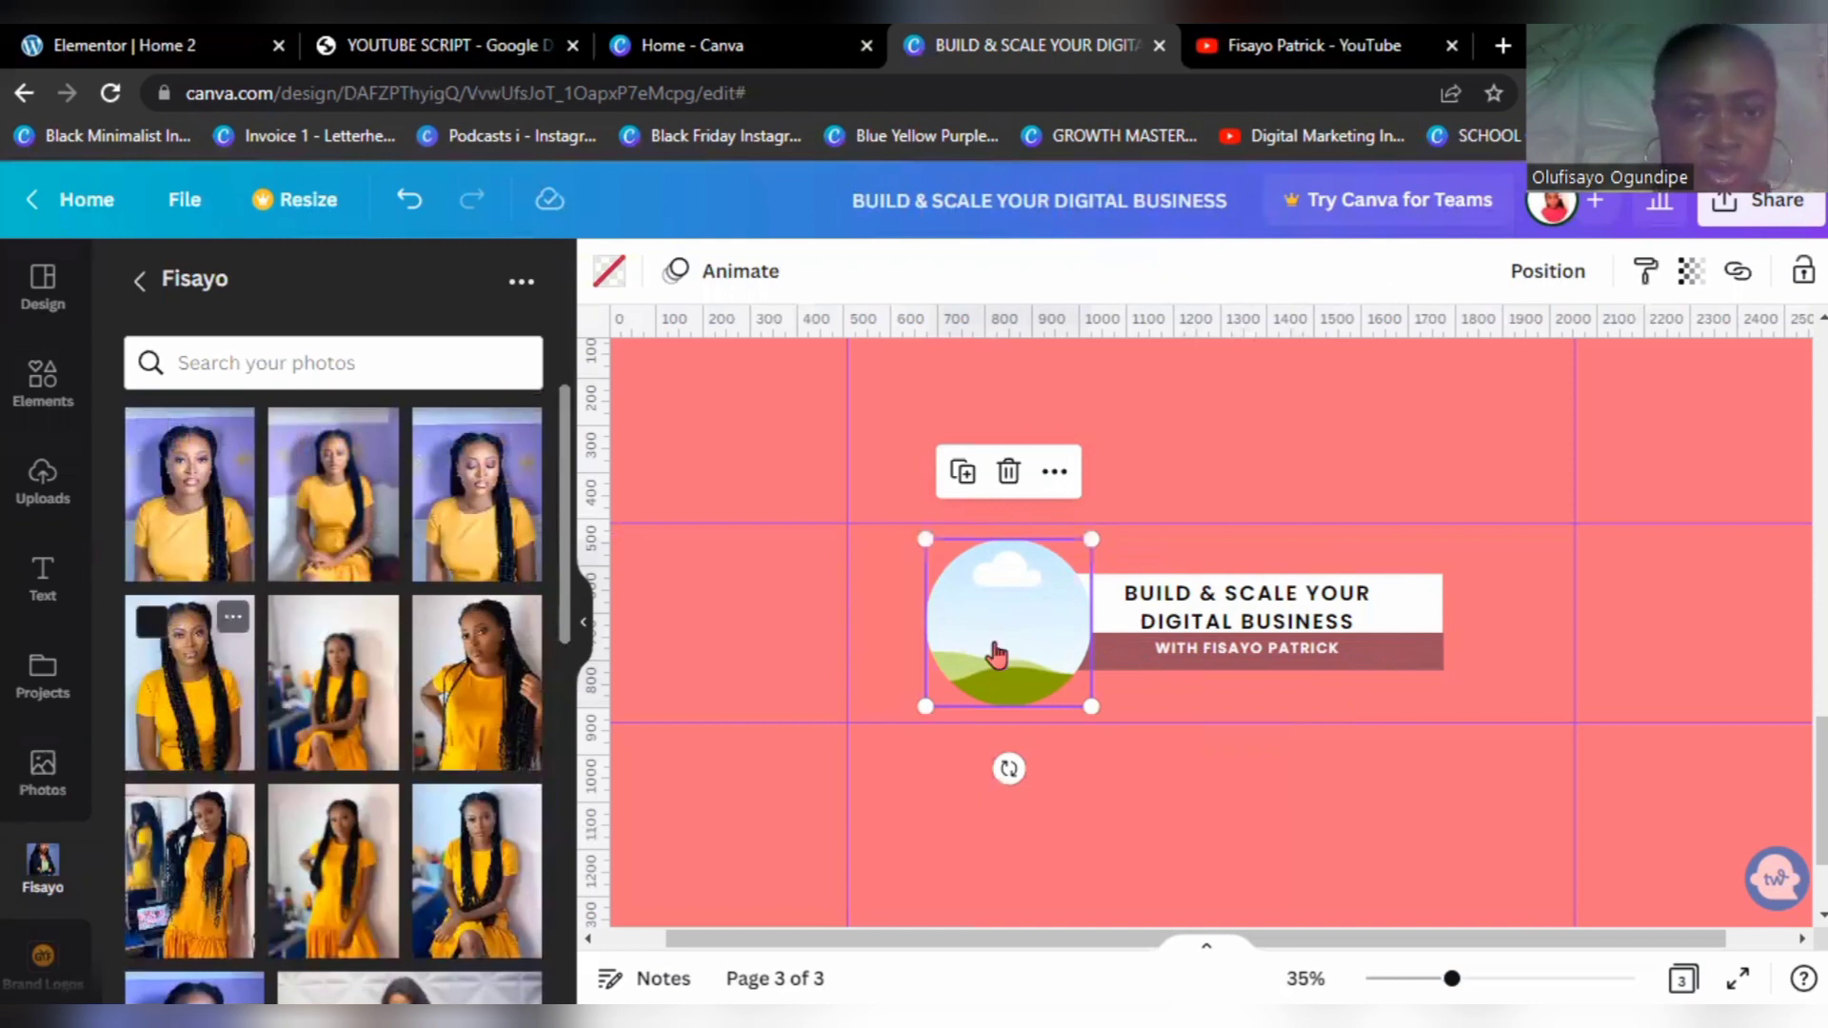
{"action": "left_click_drag", "start_coordinate": [996, 655], "coordinate": [997, 648]}
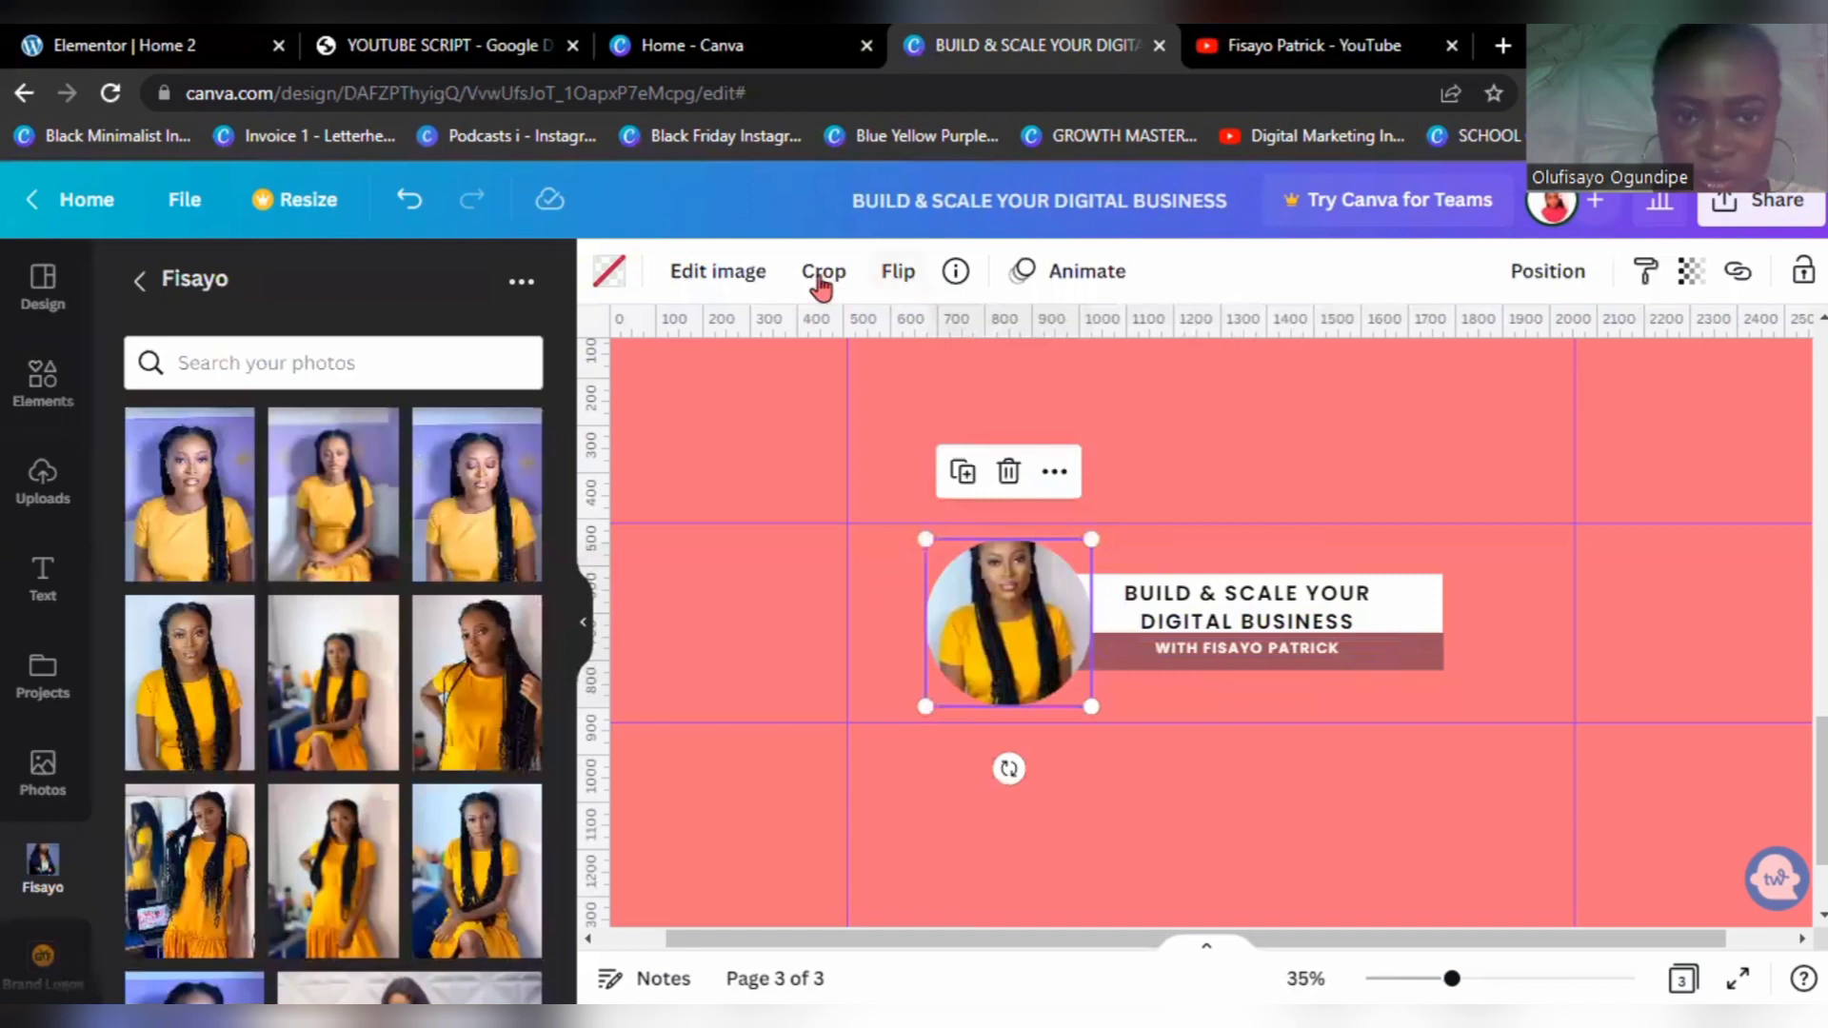
Step: Crop the portrait inside the circular frame, lowering it to show the whole head and enlarging it slightly
{"action": "double_click", "coordinate": [1007, 647]}
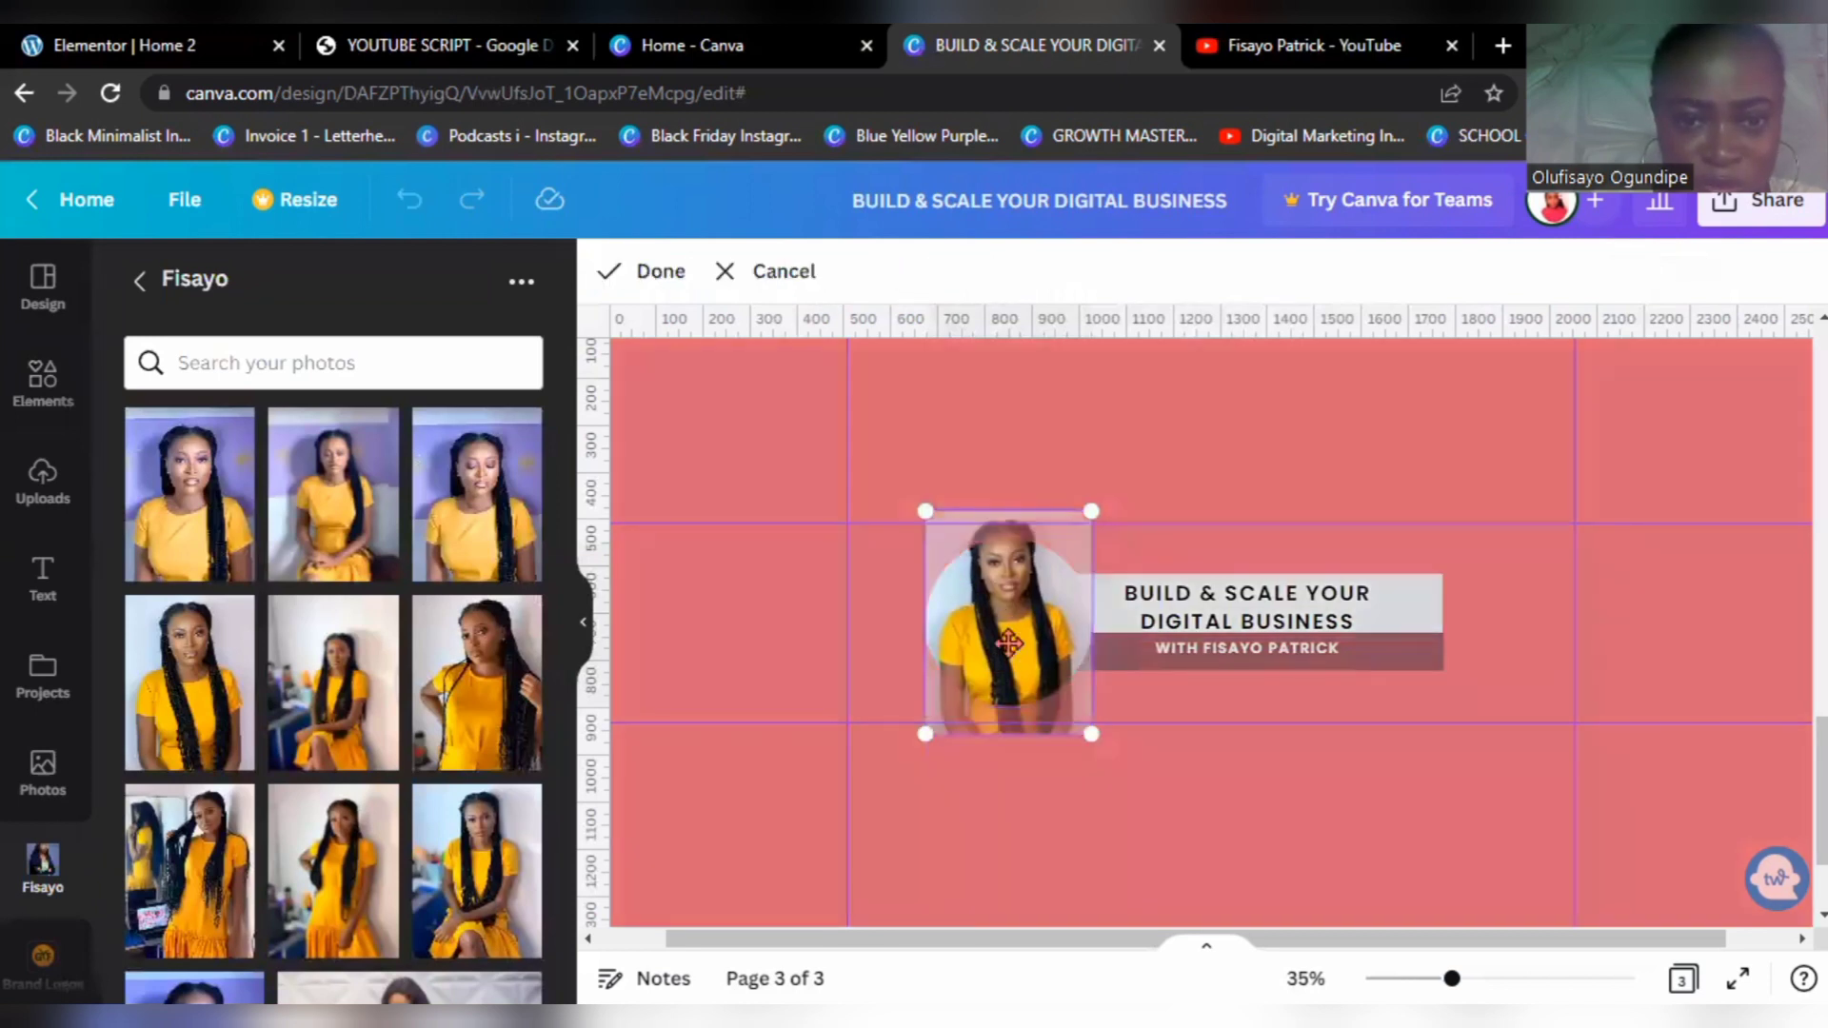
{"action": "left_click_drag", "start_coordinate": [1008, 648], "coordinate": [1009, 647]}
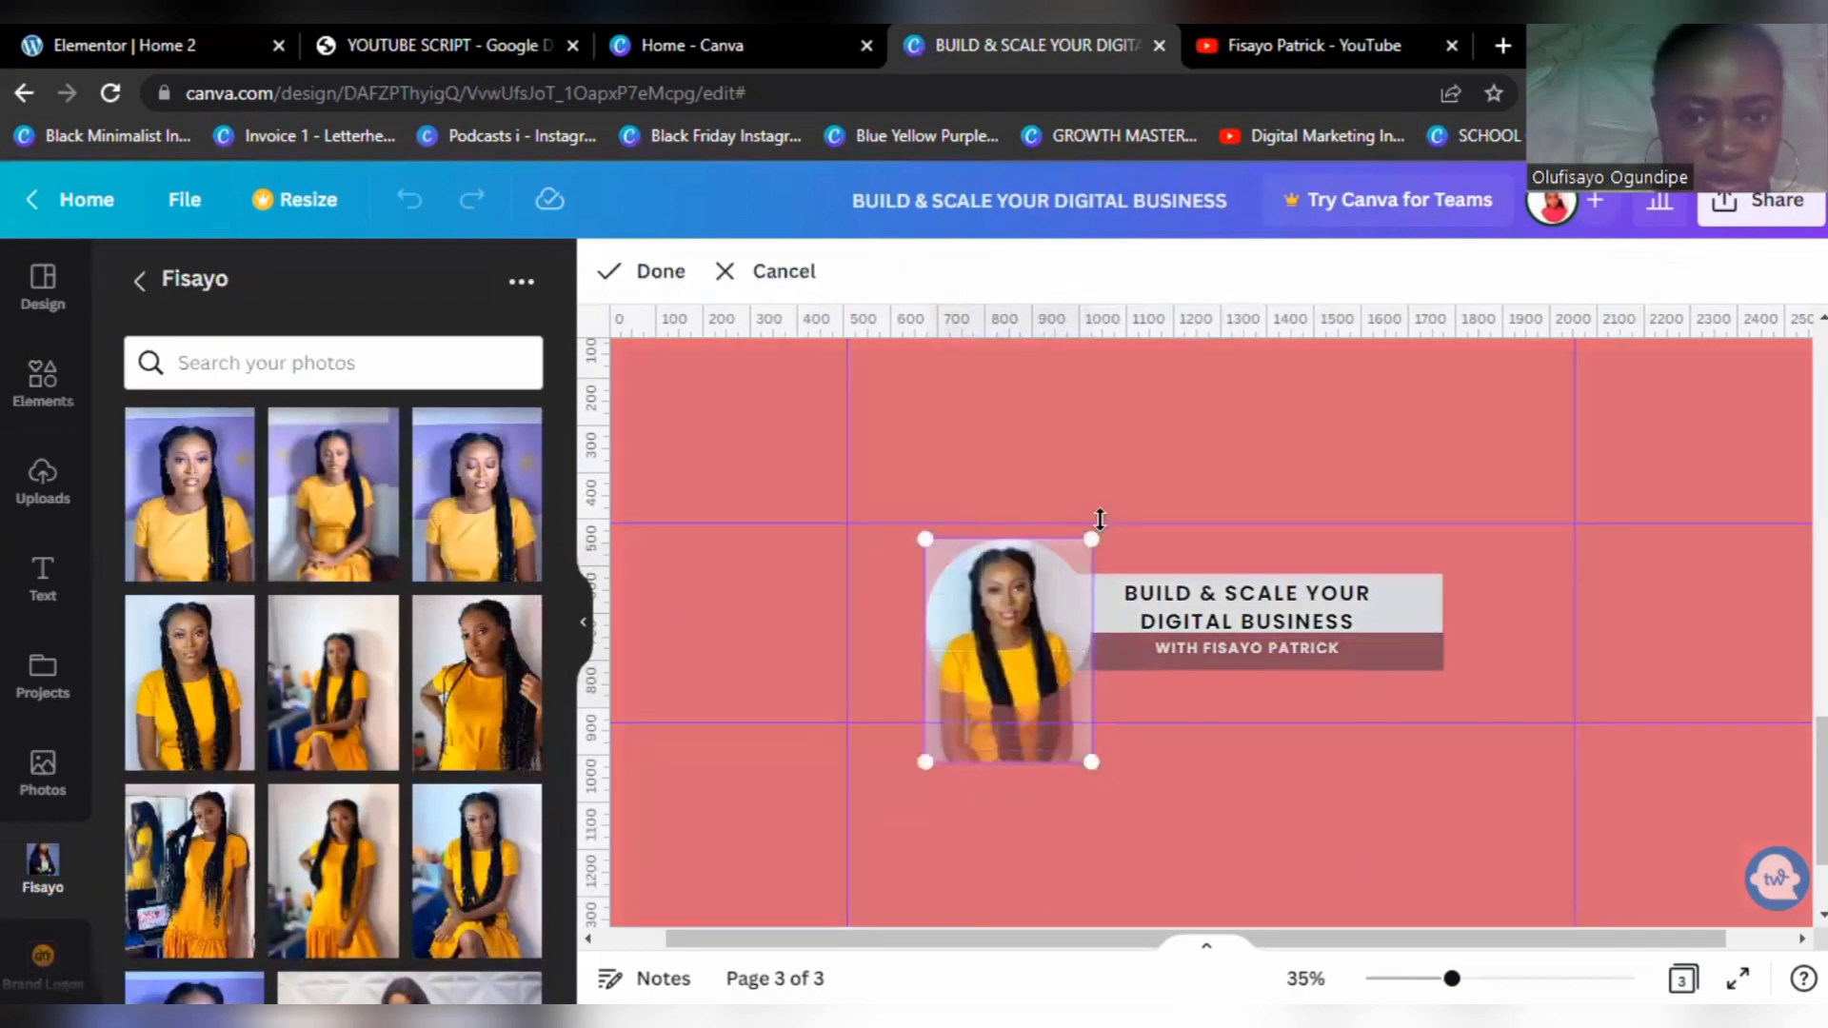
{"action": "left_click_drag", "start_coordinate": [1102, 524], "coordinate": [1100, 528]}
{"action": "left_click_drag", "start_coordinate": [1022, 616], "coordinate": [1021, 618]}
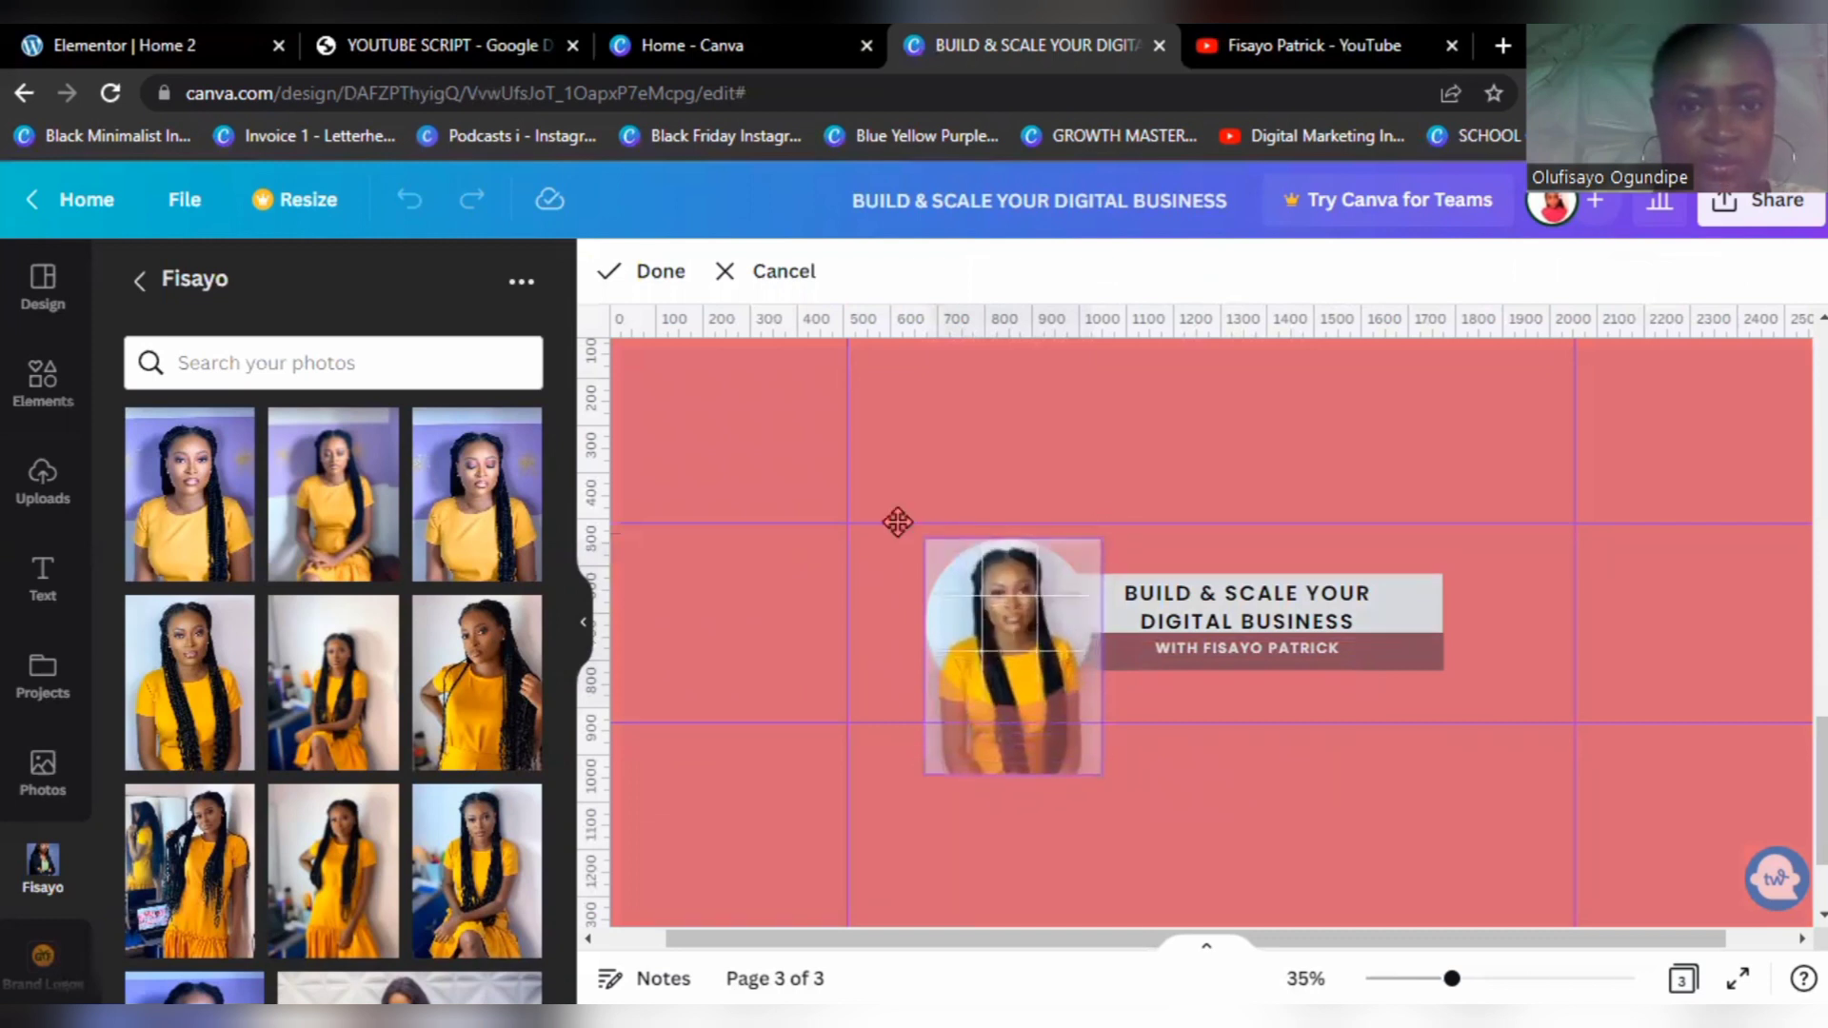
{"action": "left_click", "coordinate": [660, 272]}
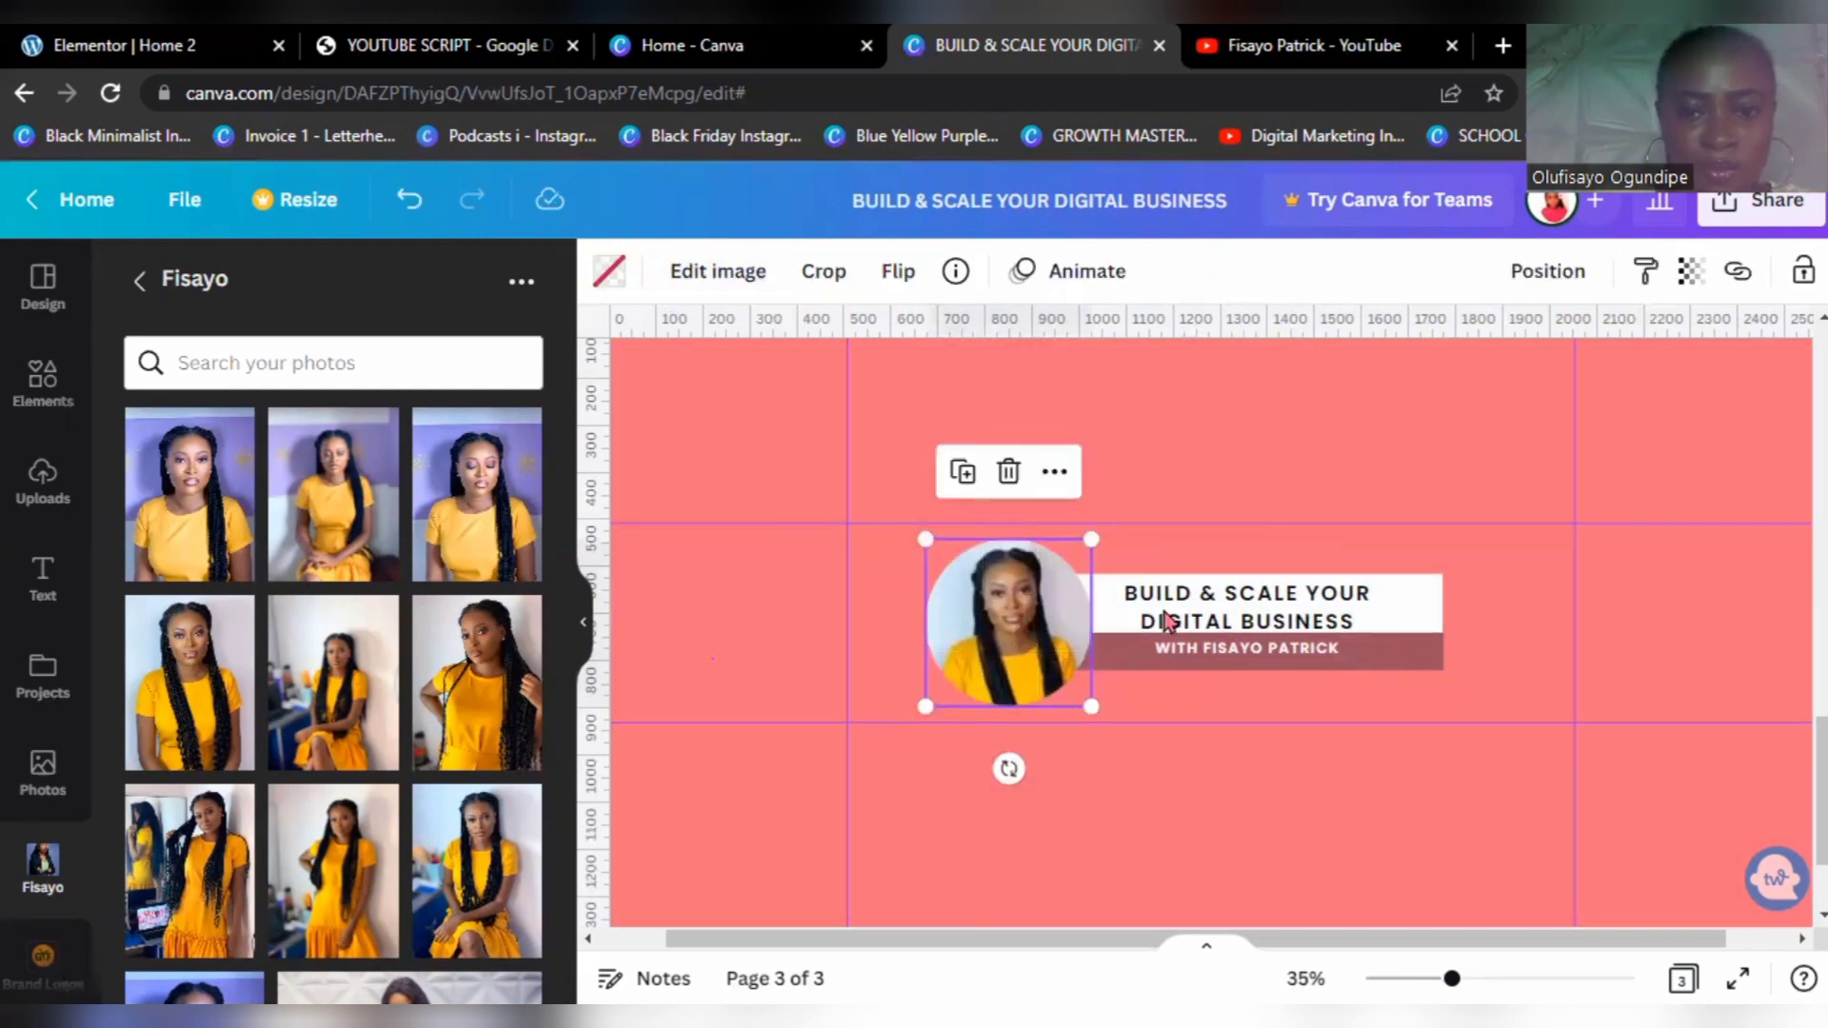
{"action": "key", "text": "Escape"}
Step: Duplicate the white name line above the headline and replace the copy's text with "3 VIDEOS EVERY WEEK"
{"action": "left_click", "coordinate": [1228, 648]}
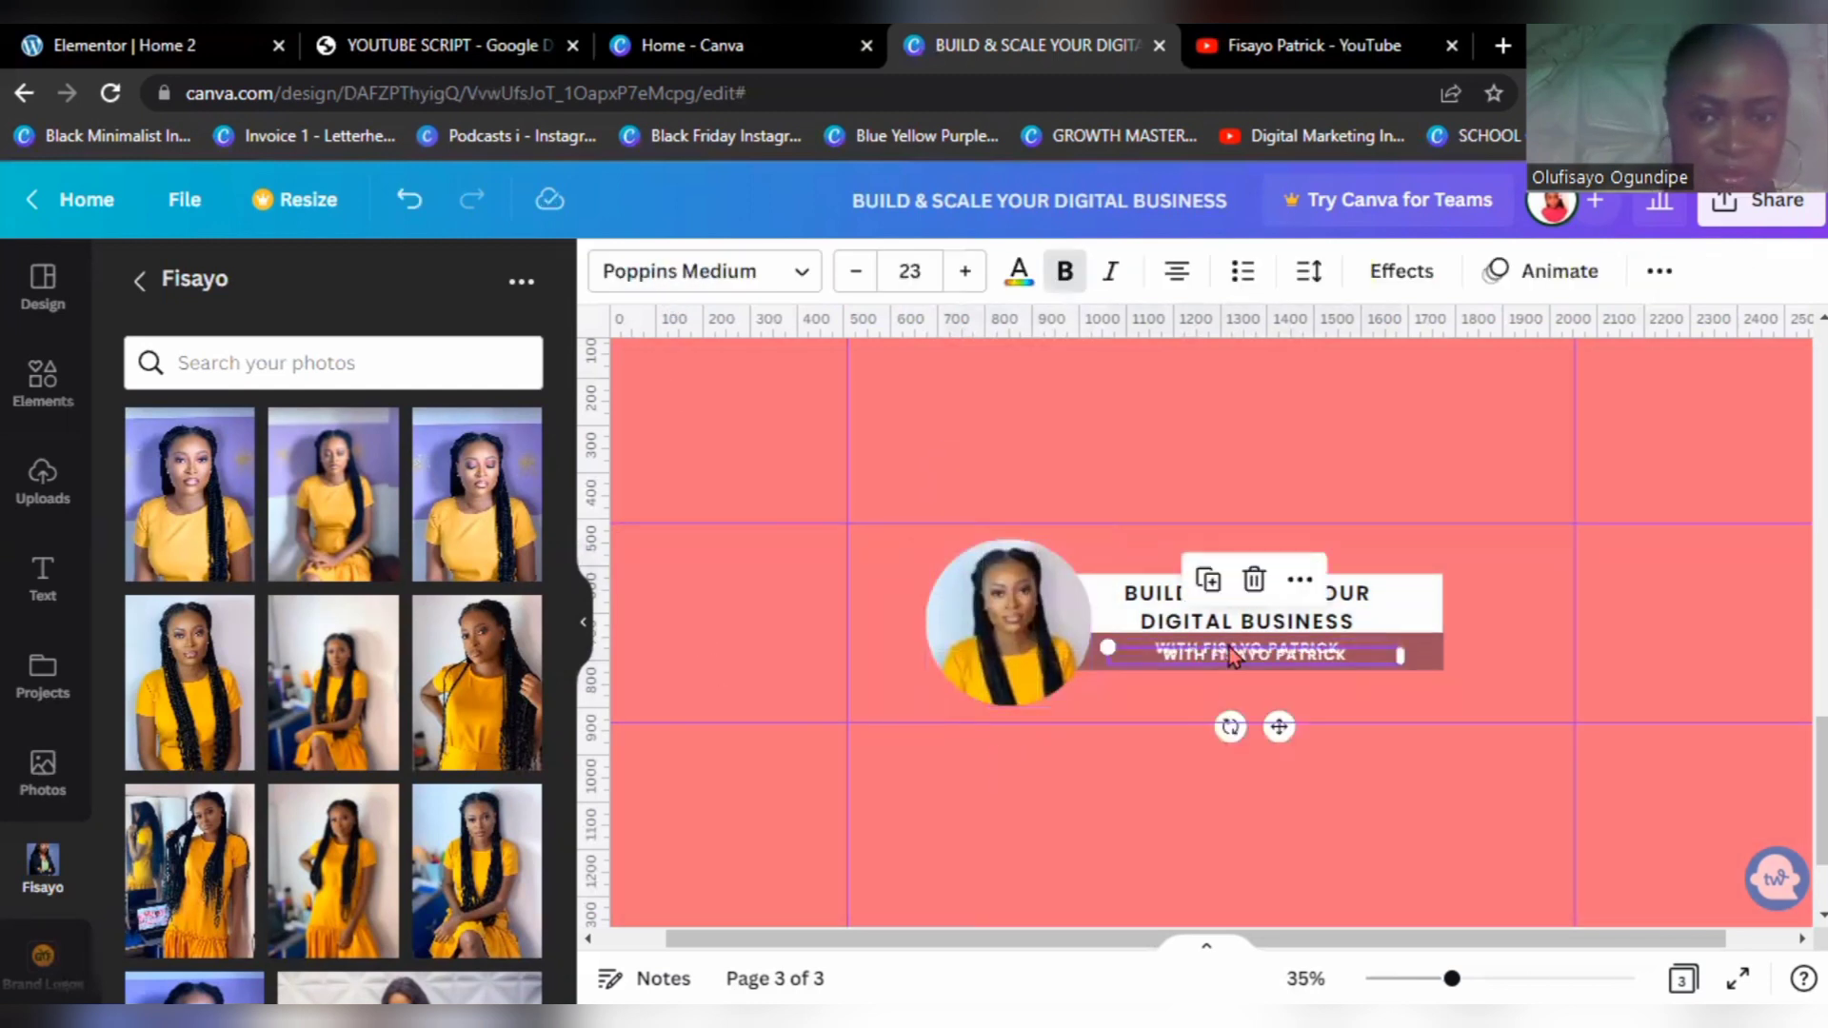
{"action": "left_click_drag", "start_coordinate": [1224, 546], "coordinate": [1228, 564]}
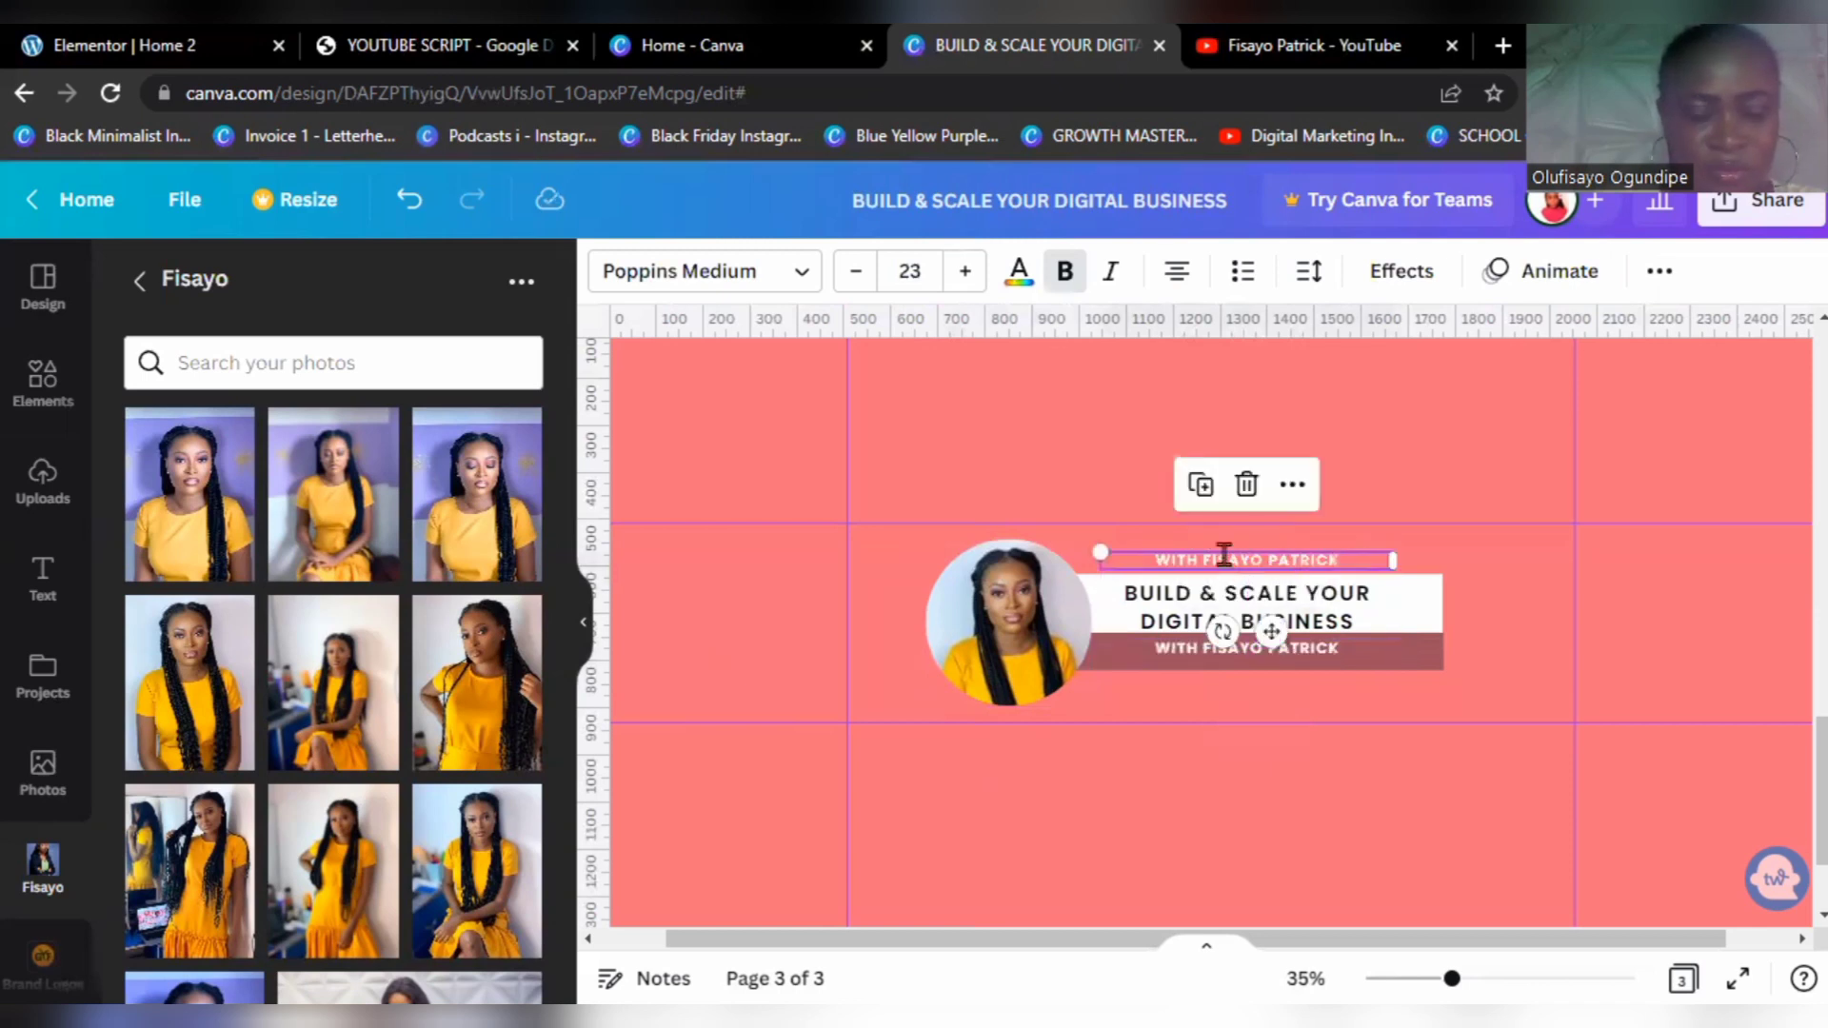
{"action": "double_click", "coordinate": [1225, 555]}
{"action": "key", "text": "ctrl+a"}
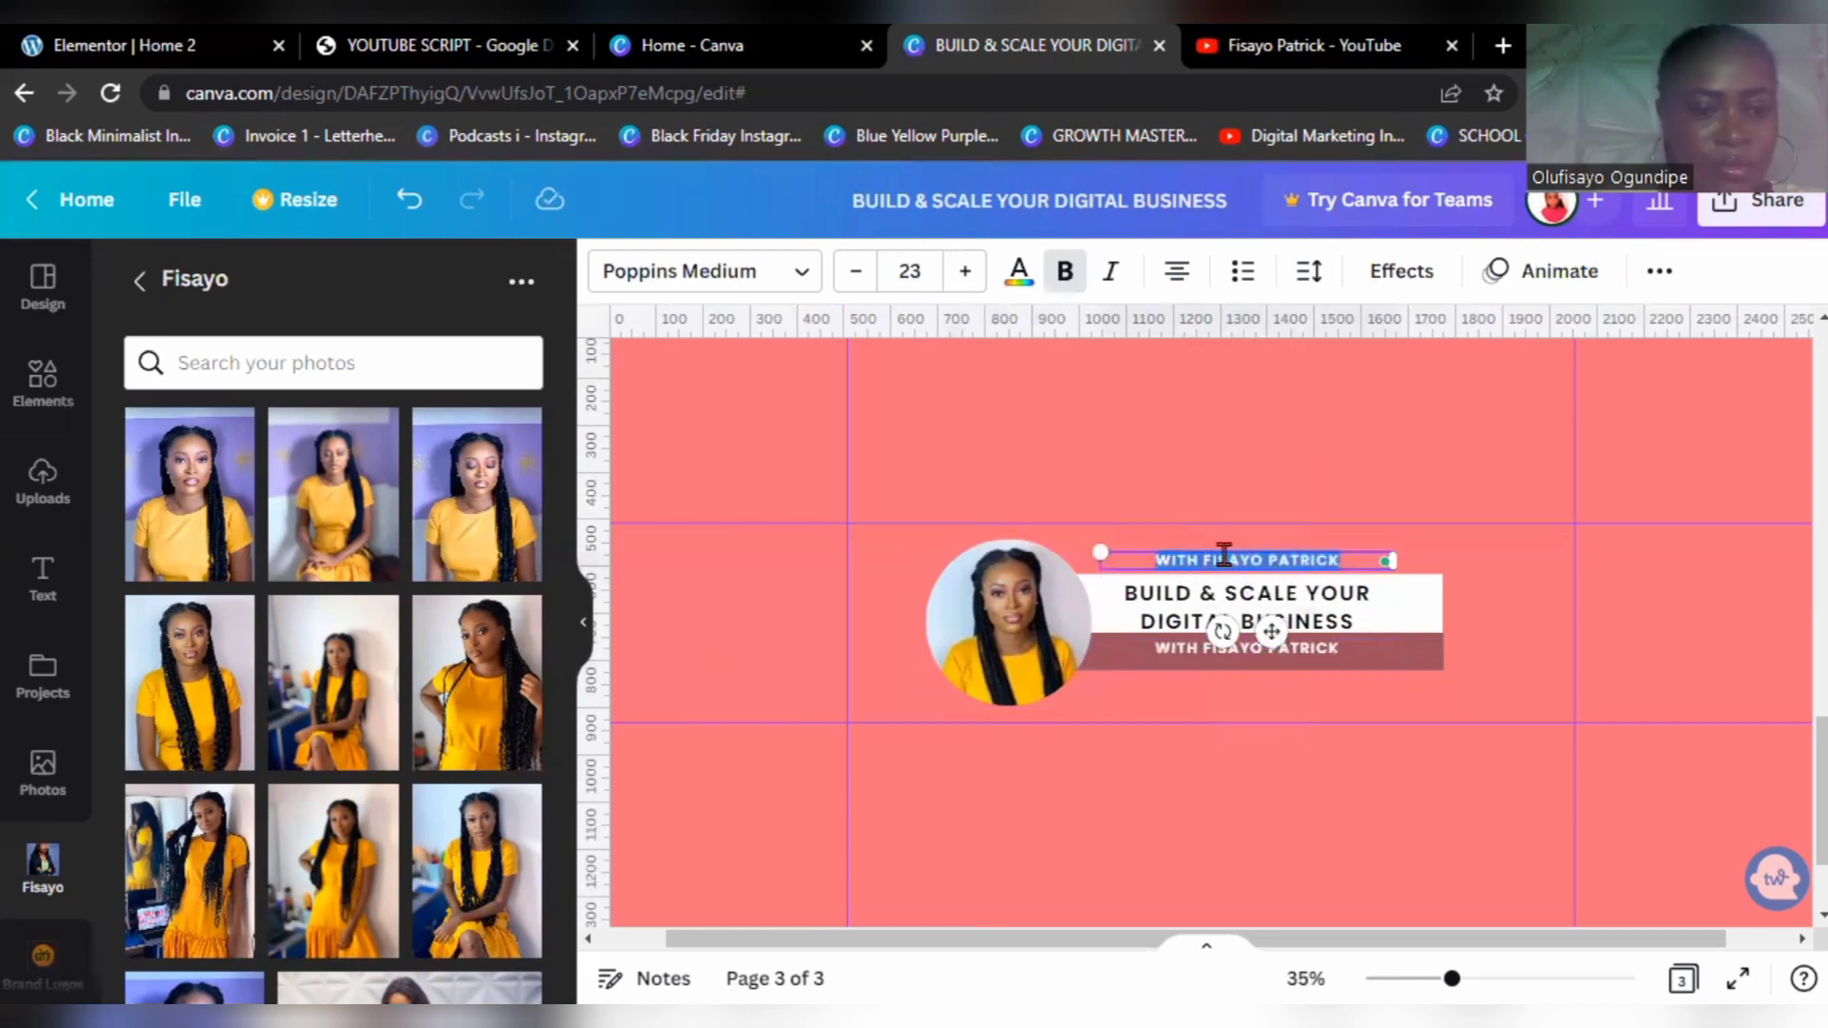
{"action": "type", "text": "VIDE"}
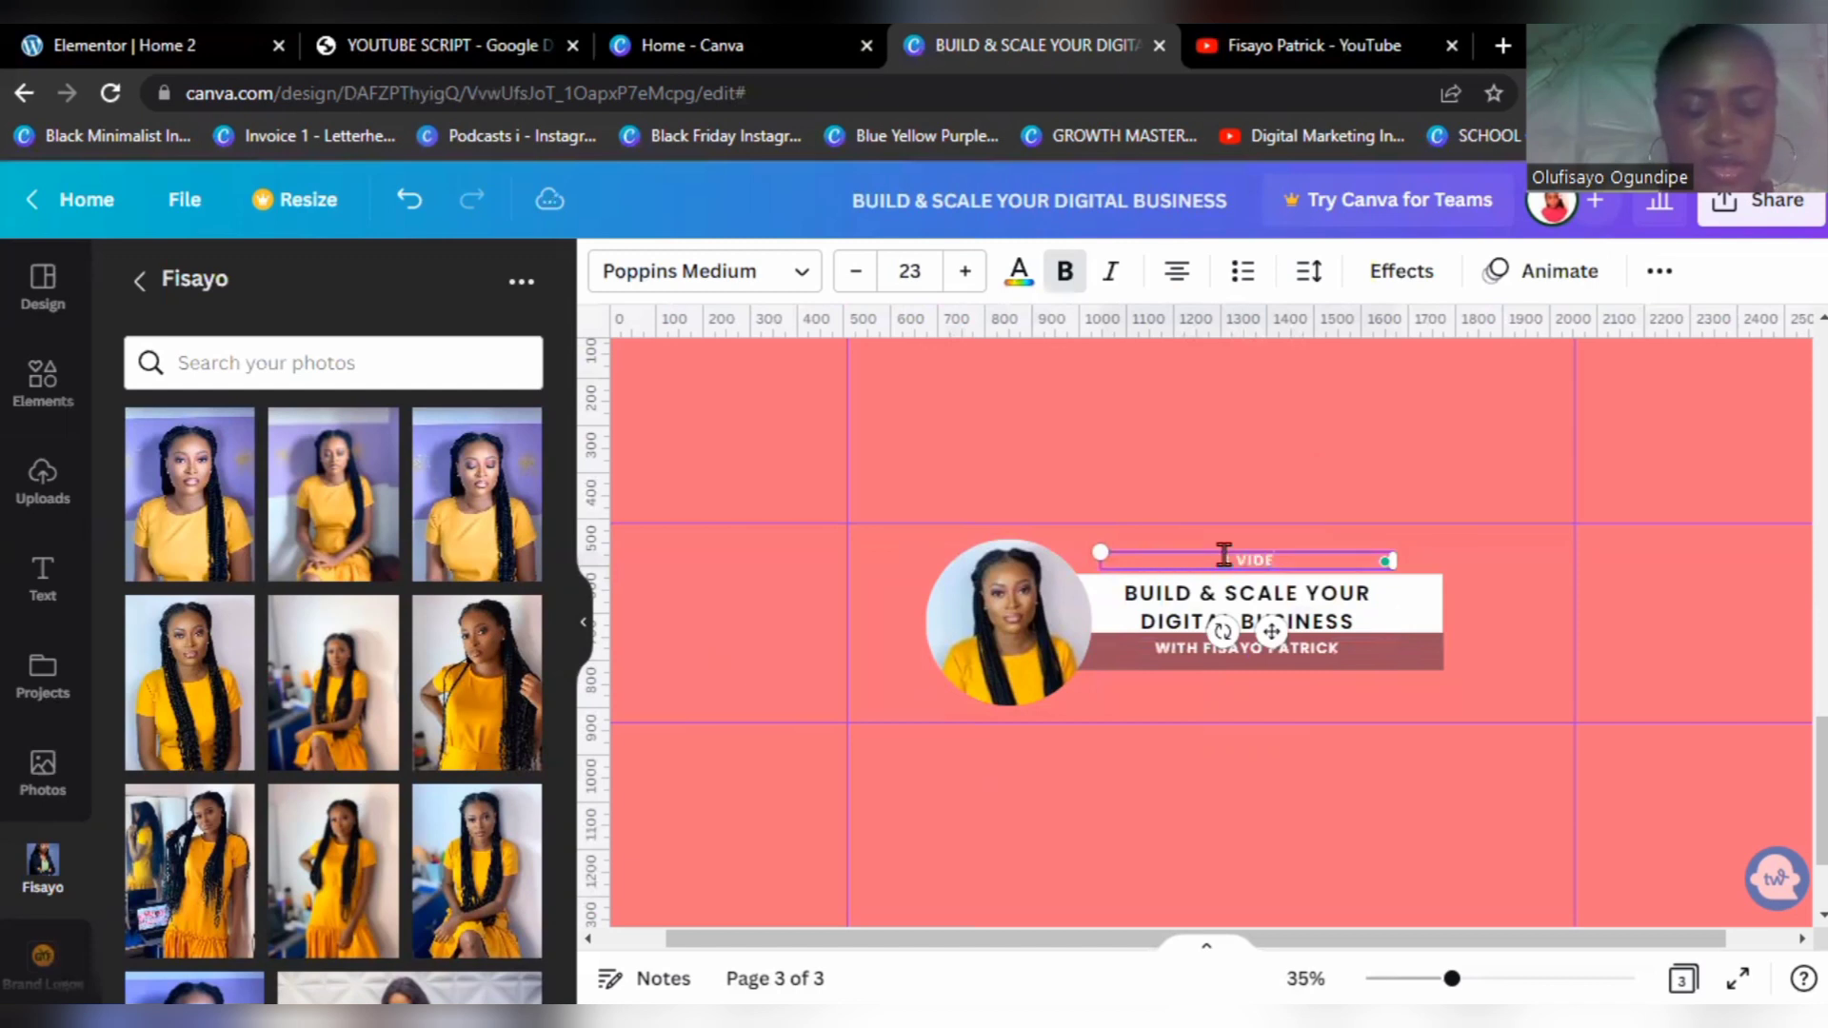
{"action": "type", "text": "OS EVERY"}
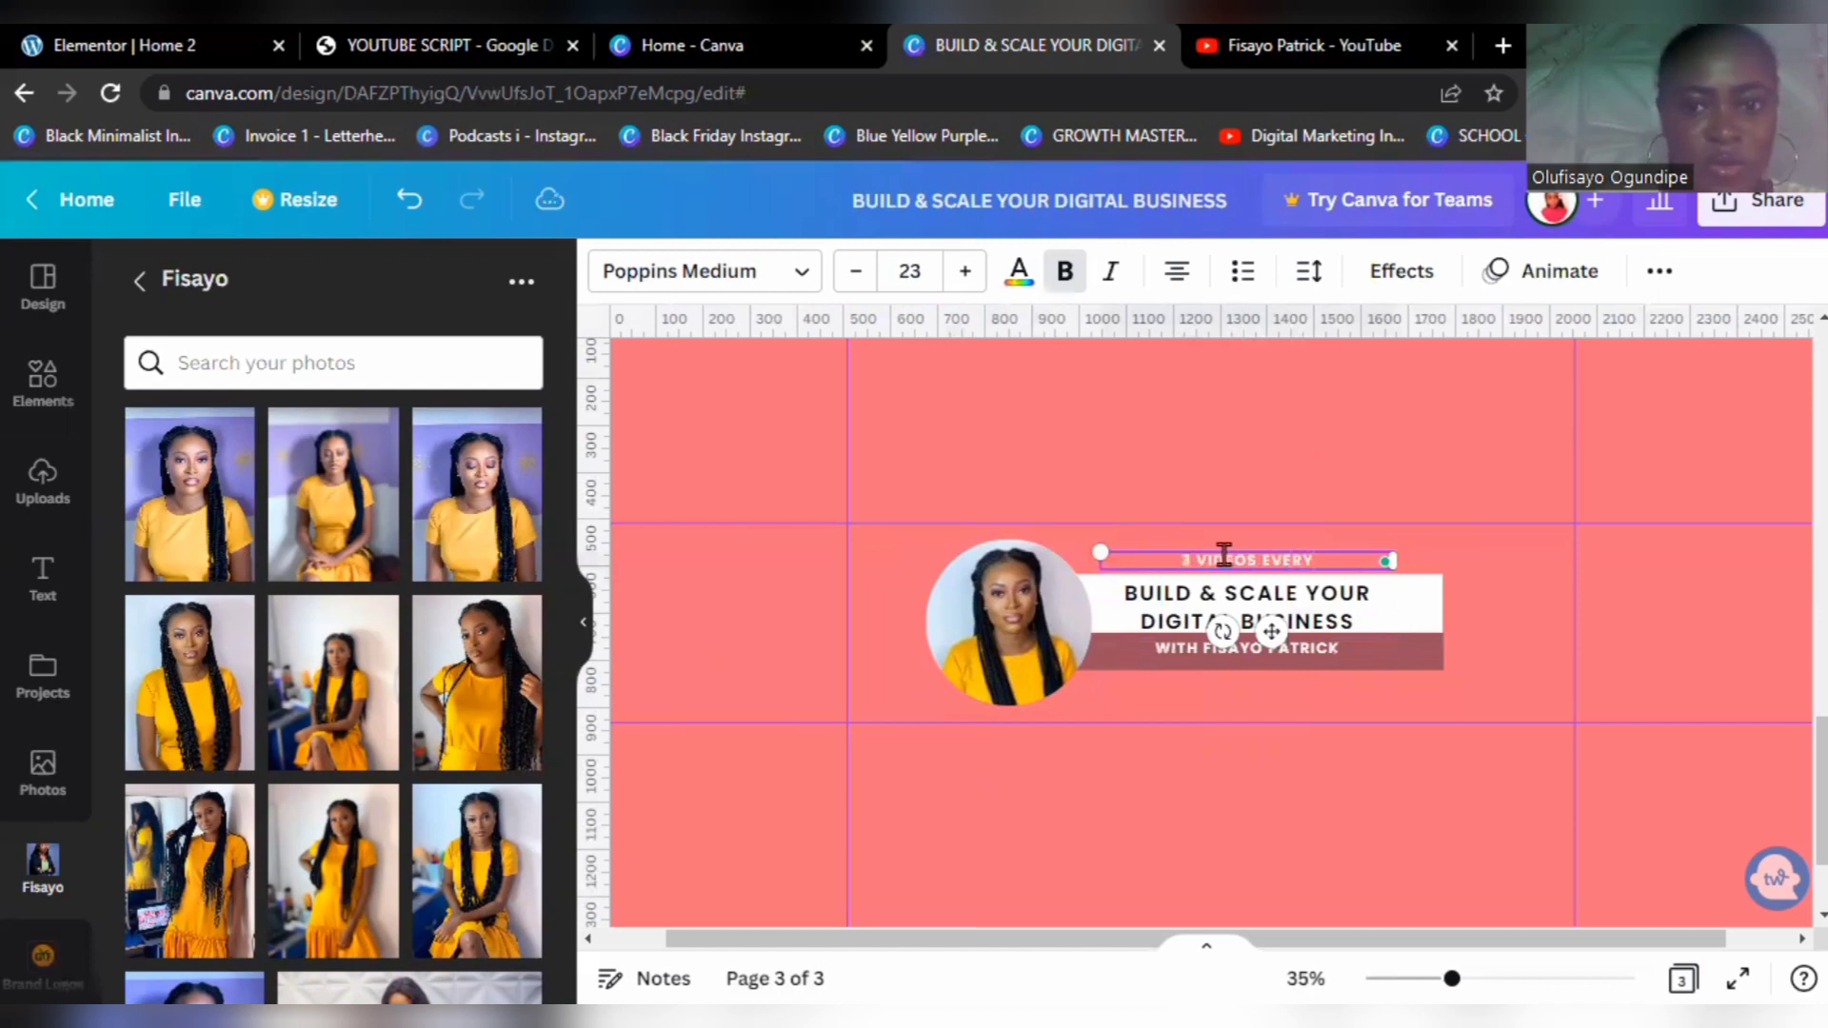
{"action": "type", "text": " WEEK"}
{"action": "left_click", "coordinate": [1150, 824]}
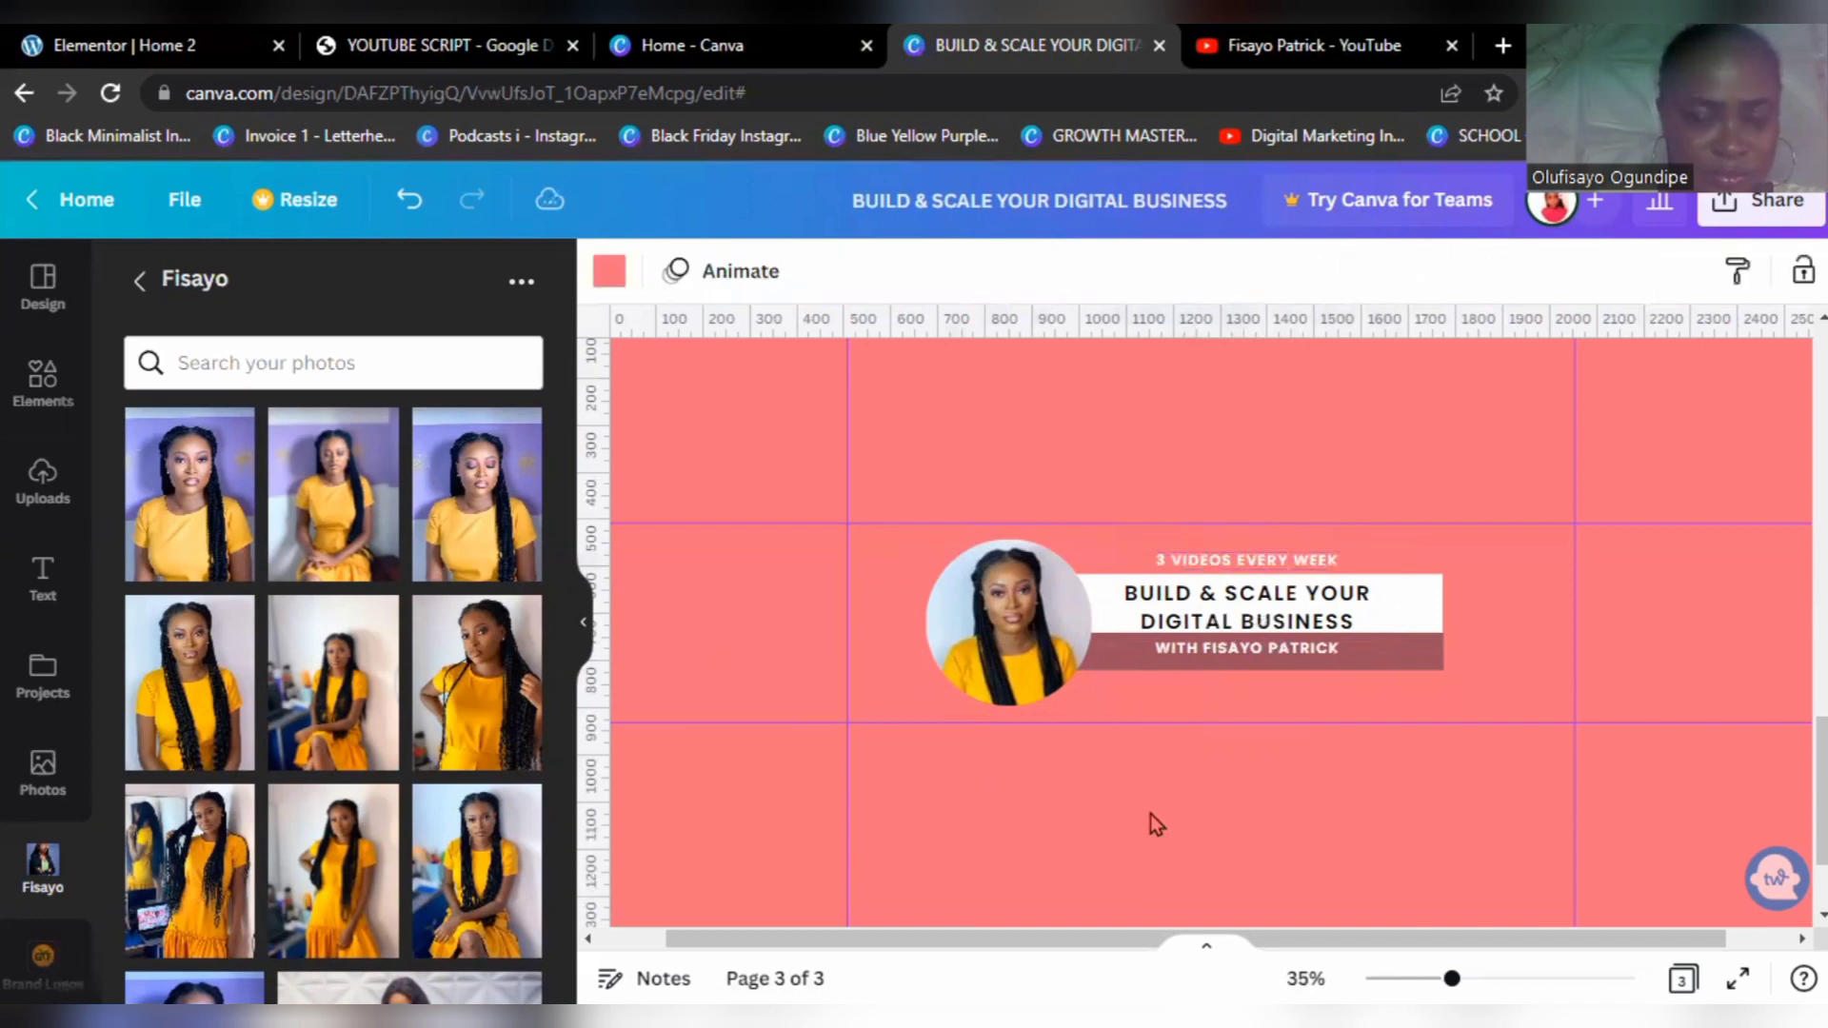
Step: Change the font of the "BUILD & SCALE YOUR DIGITAL BUSINESS" headline to Poppins ExtraBold
{"action": "left_click", "coordinate": [1261, 607]}
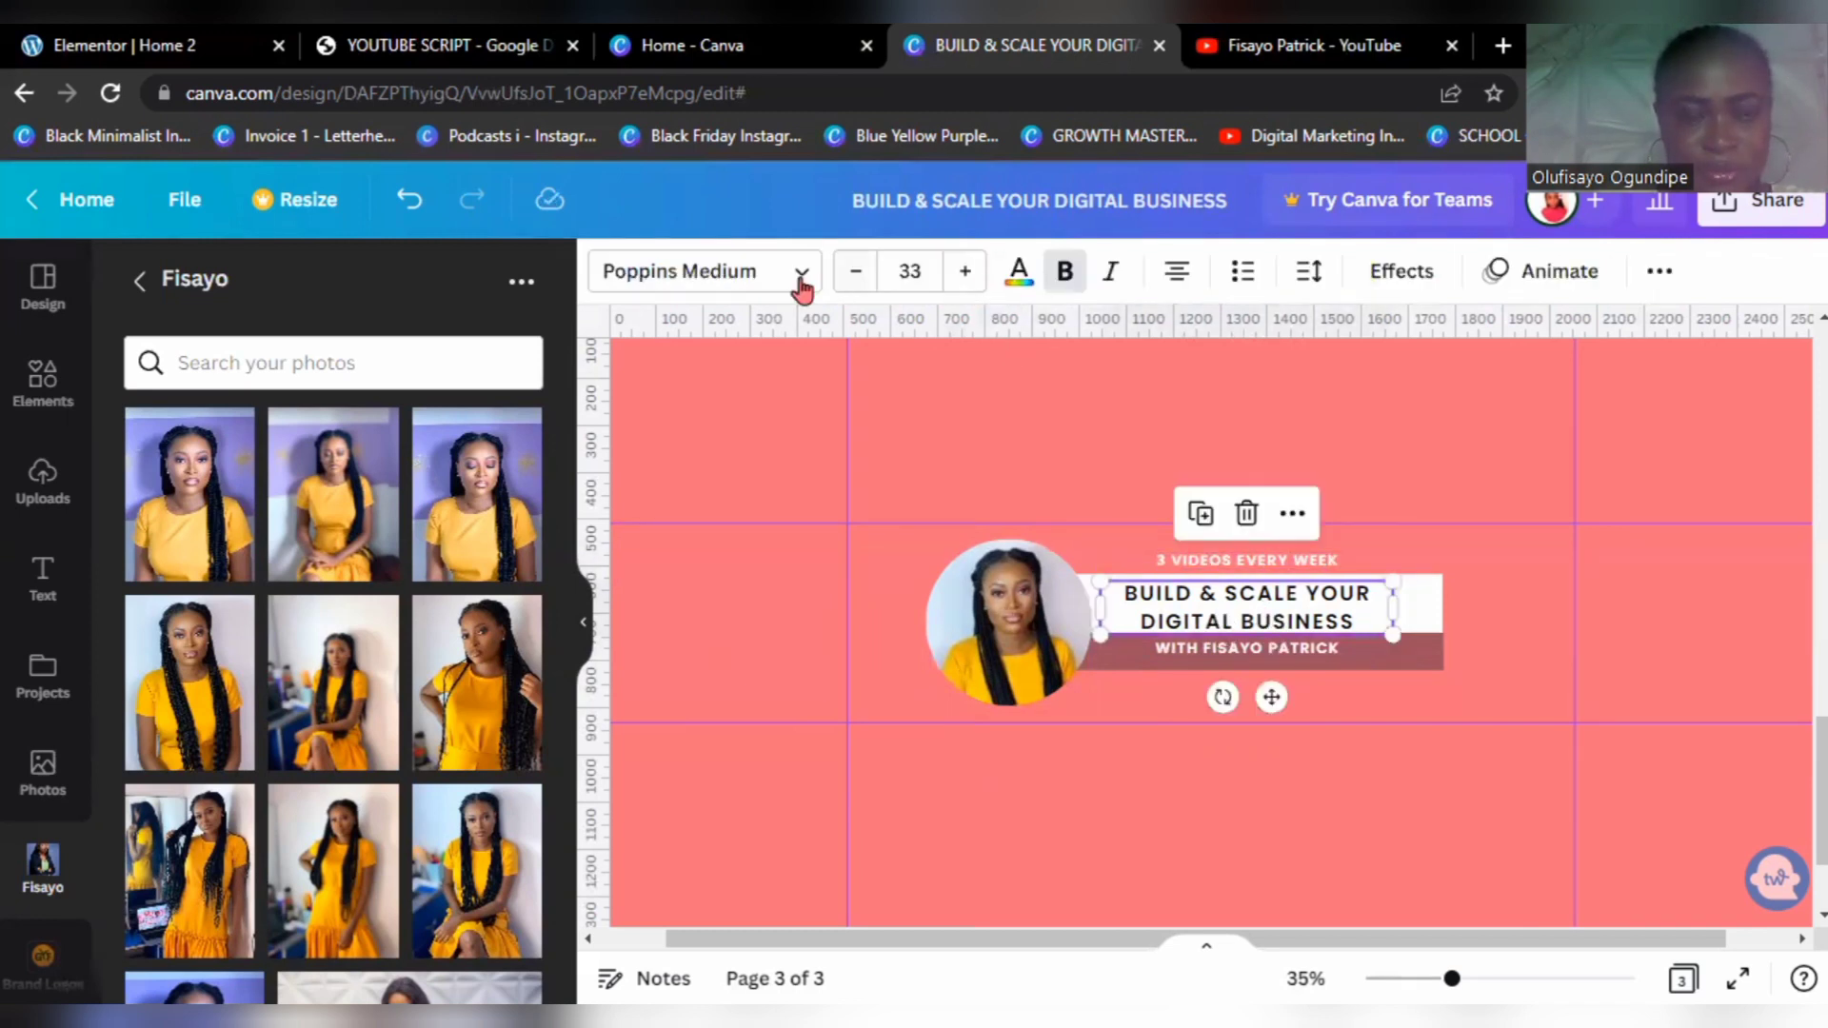
{"action": "left_click", "coordinate": [341, 487]}
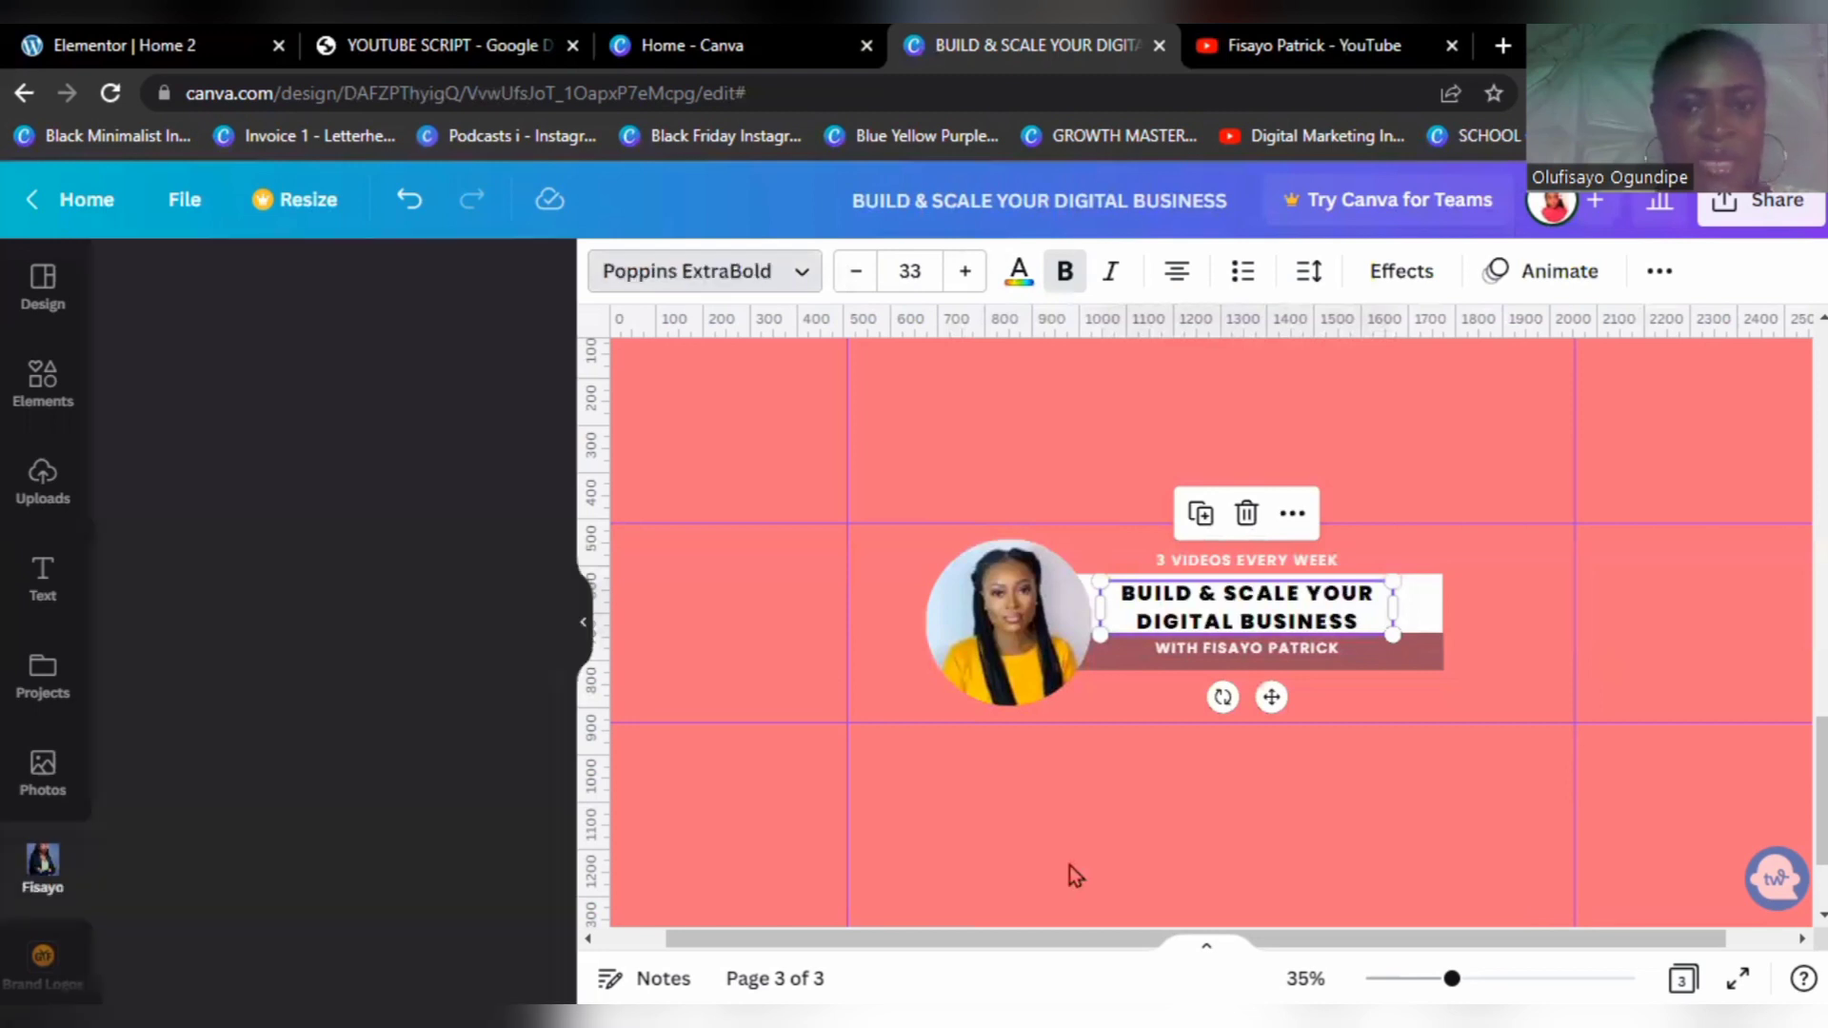
{"action": "left_click", "coordinate": [1070, 864]}
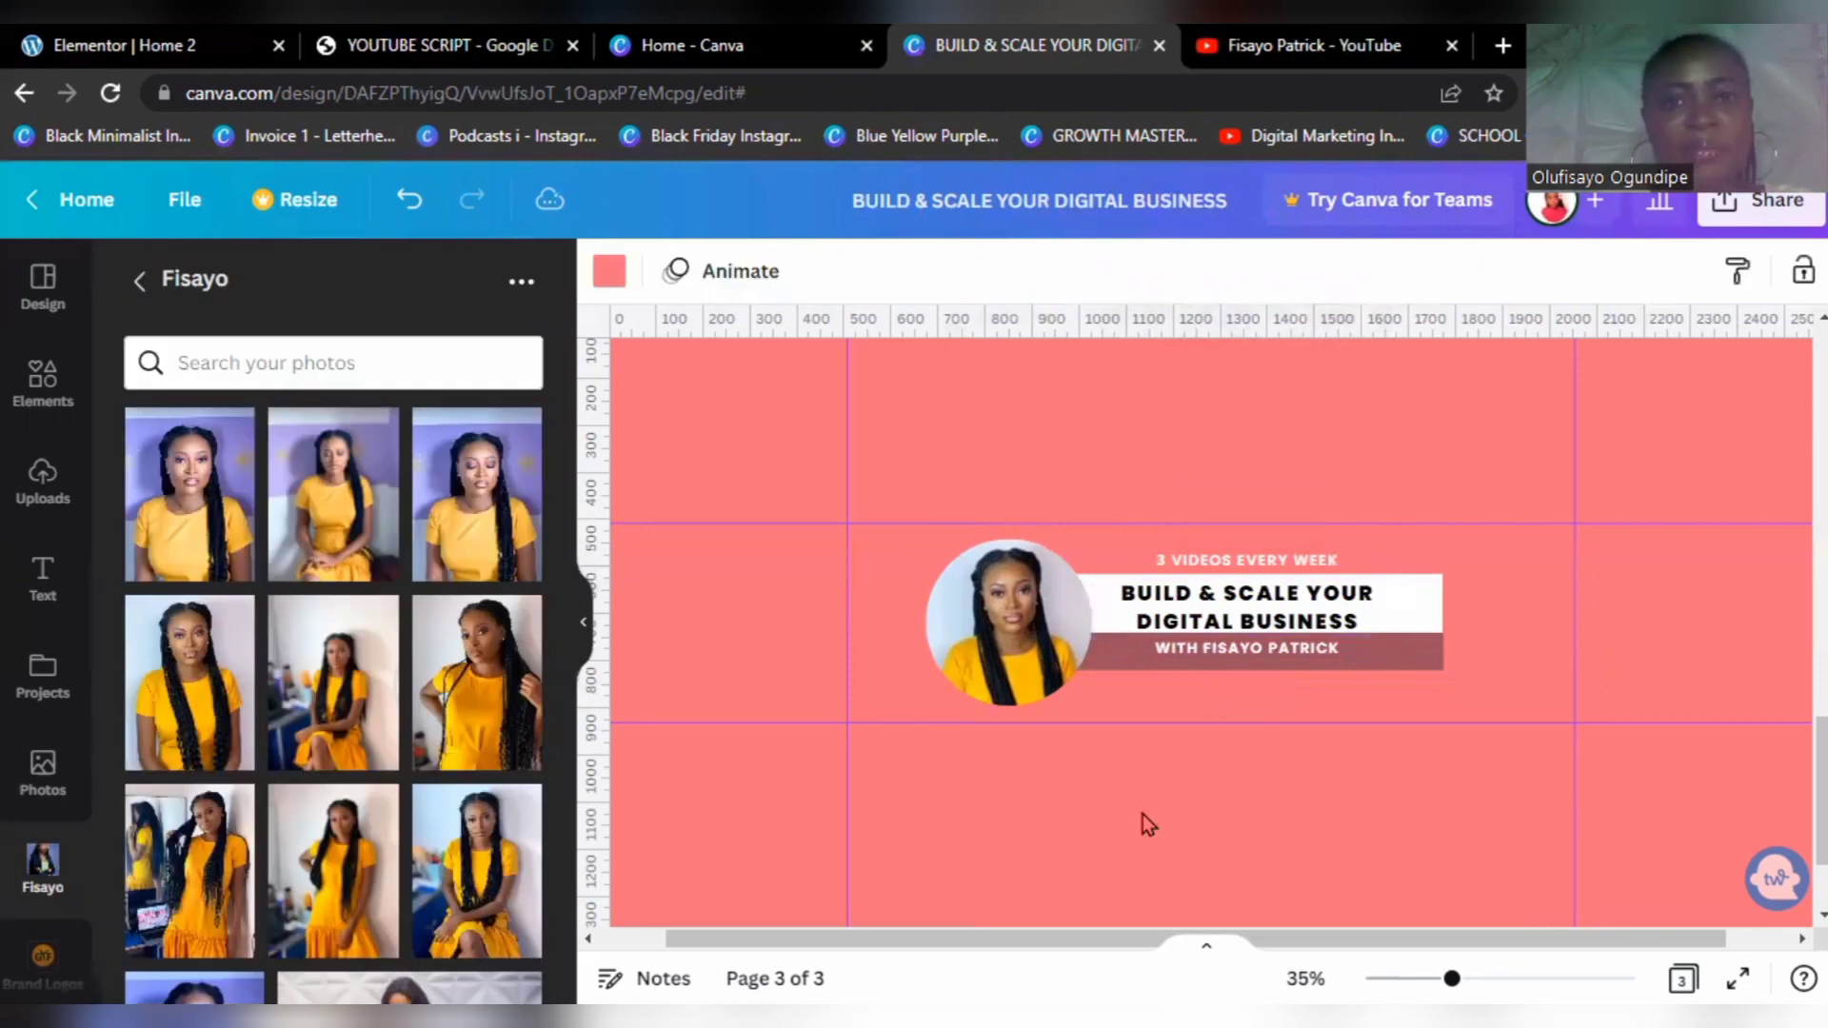
Step: Switch to the YouTube channel page and examine the photo frame in the existing banner
{"action": "left_click", "coordinate": [1258, 52]}
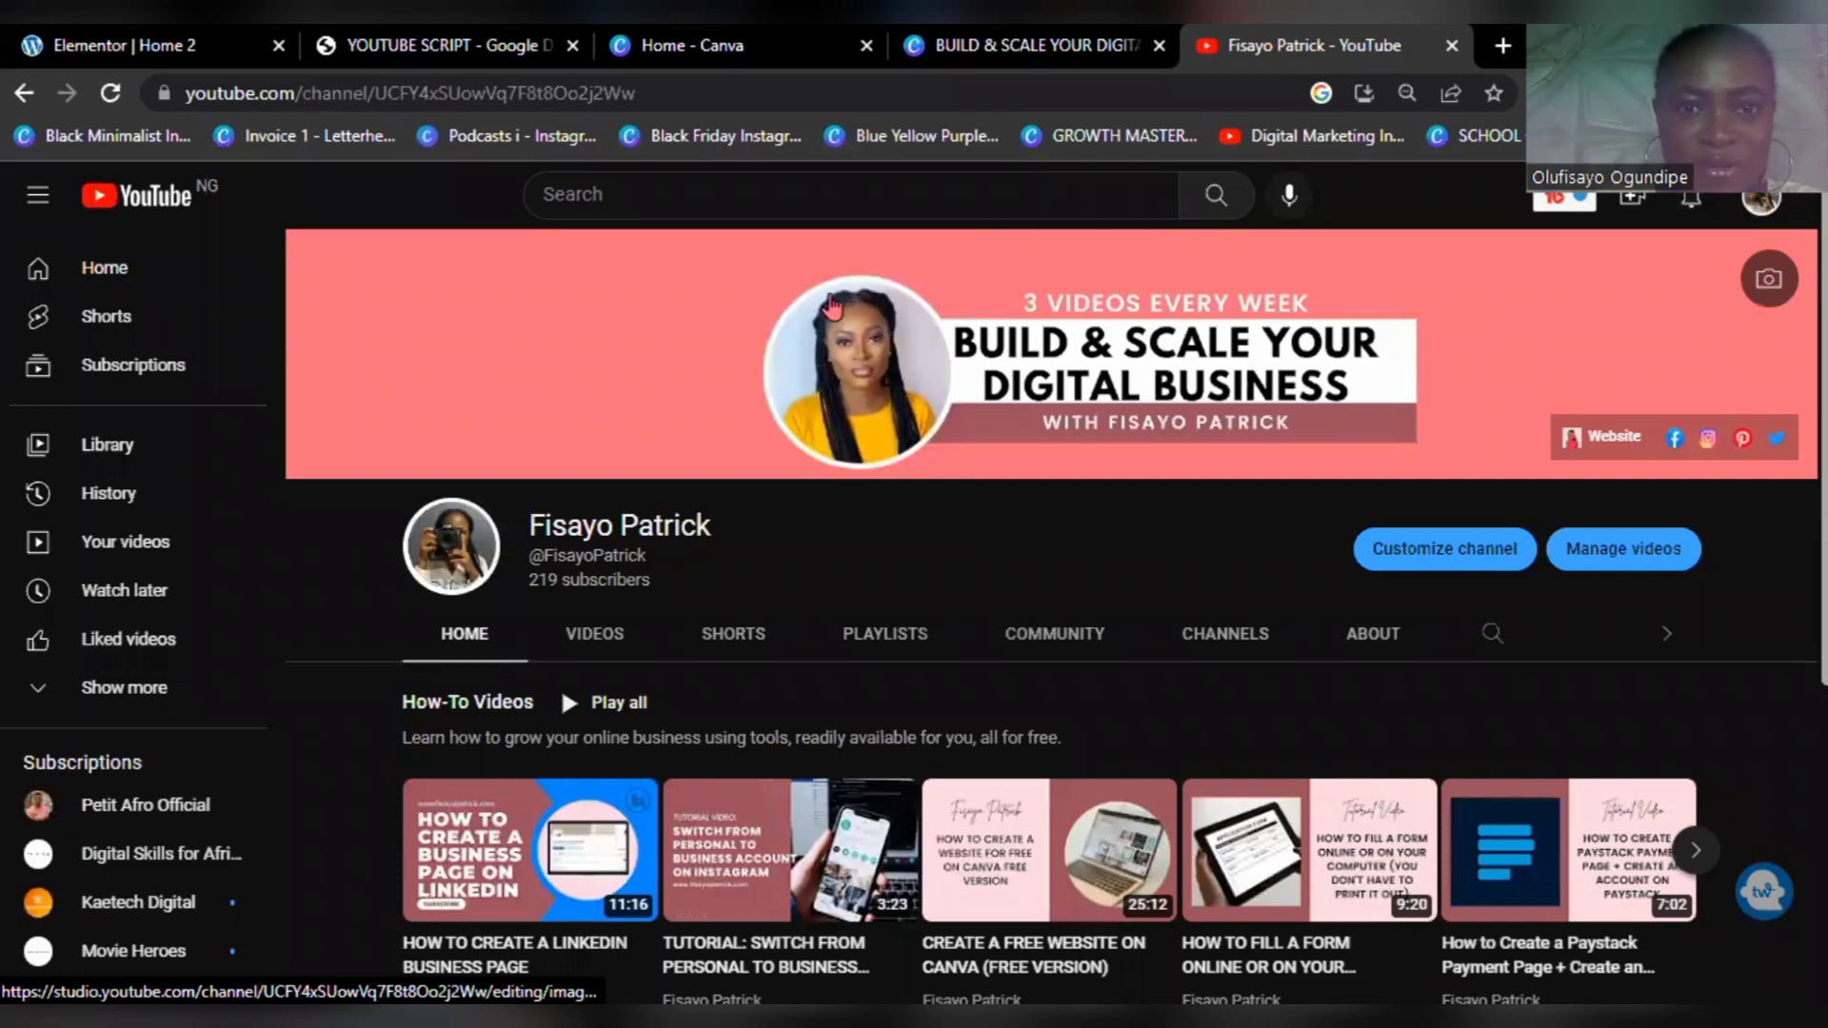
Step: Switch back to the Canva design, add a circle, fill it white and place it over the circular portrait
{"action": "left_click", "coordinate": [1064, 50]}
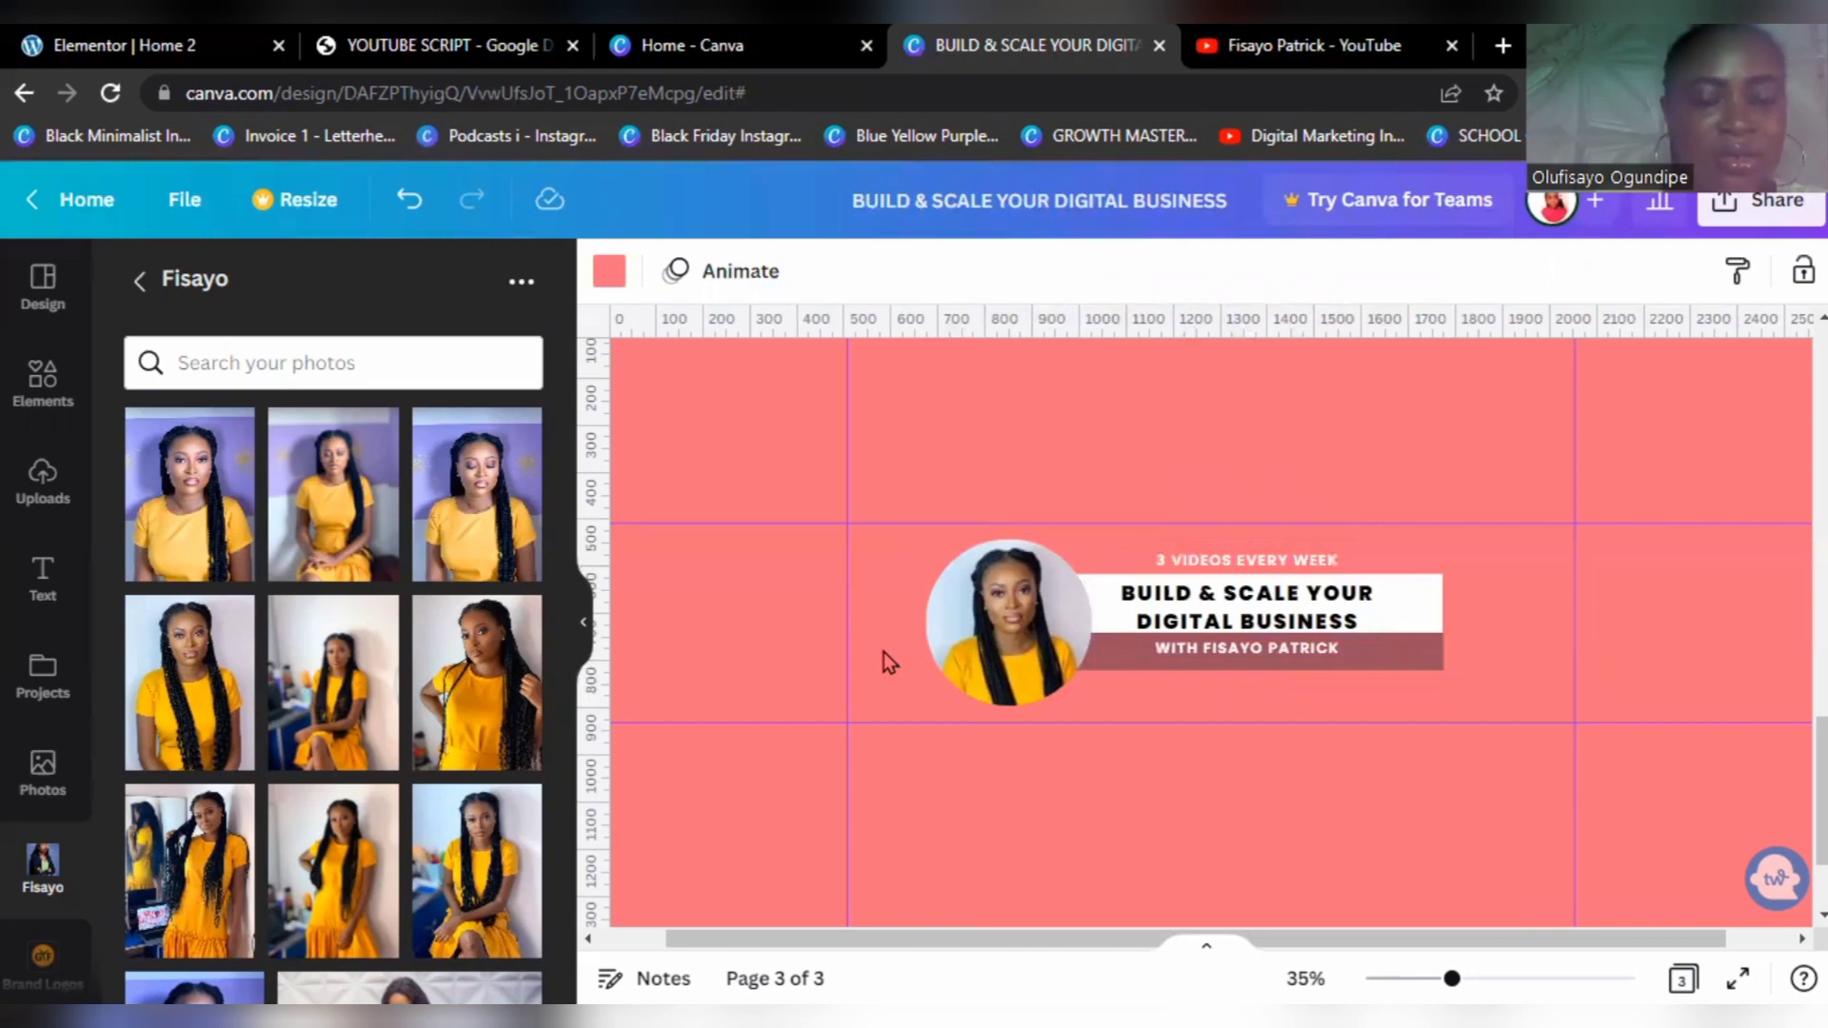
{"action": "key", "text": "c"}
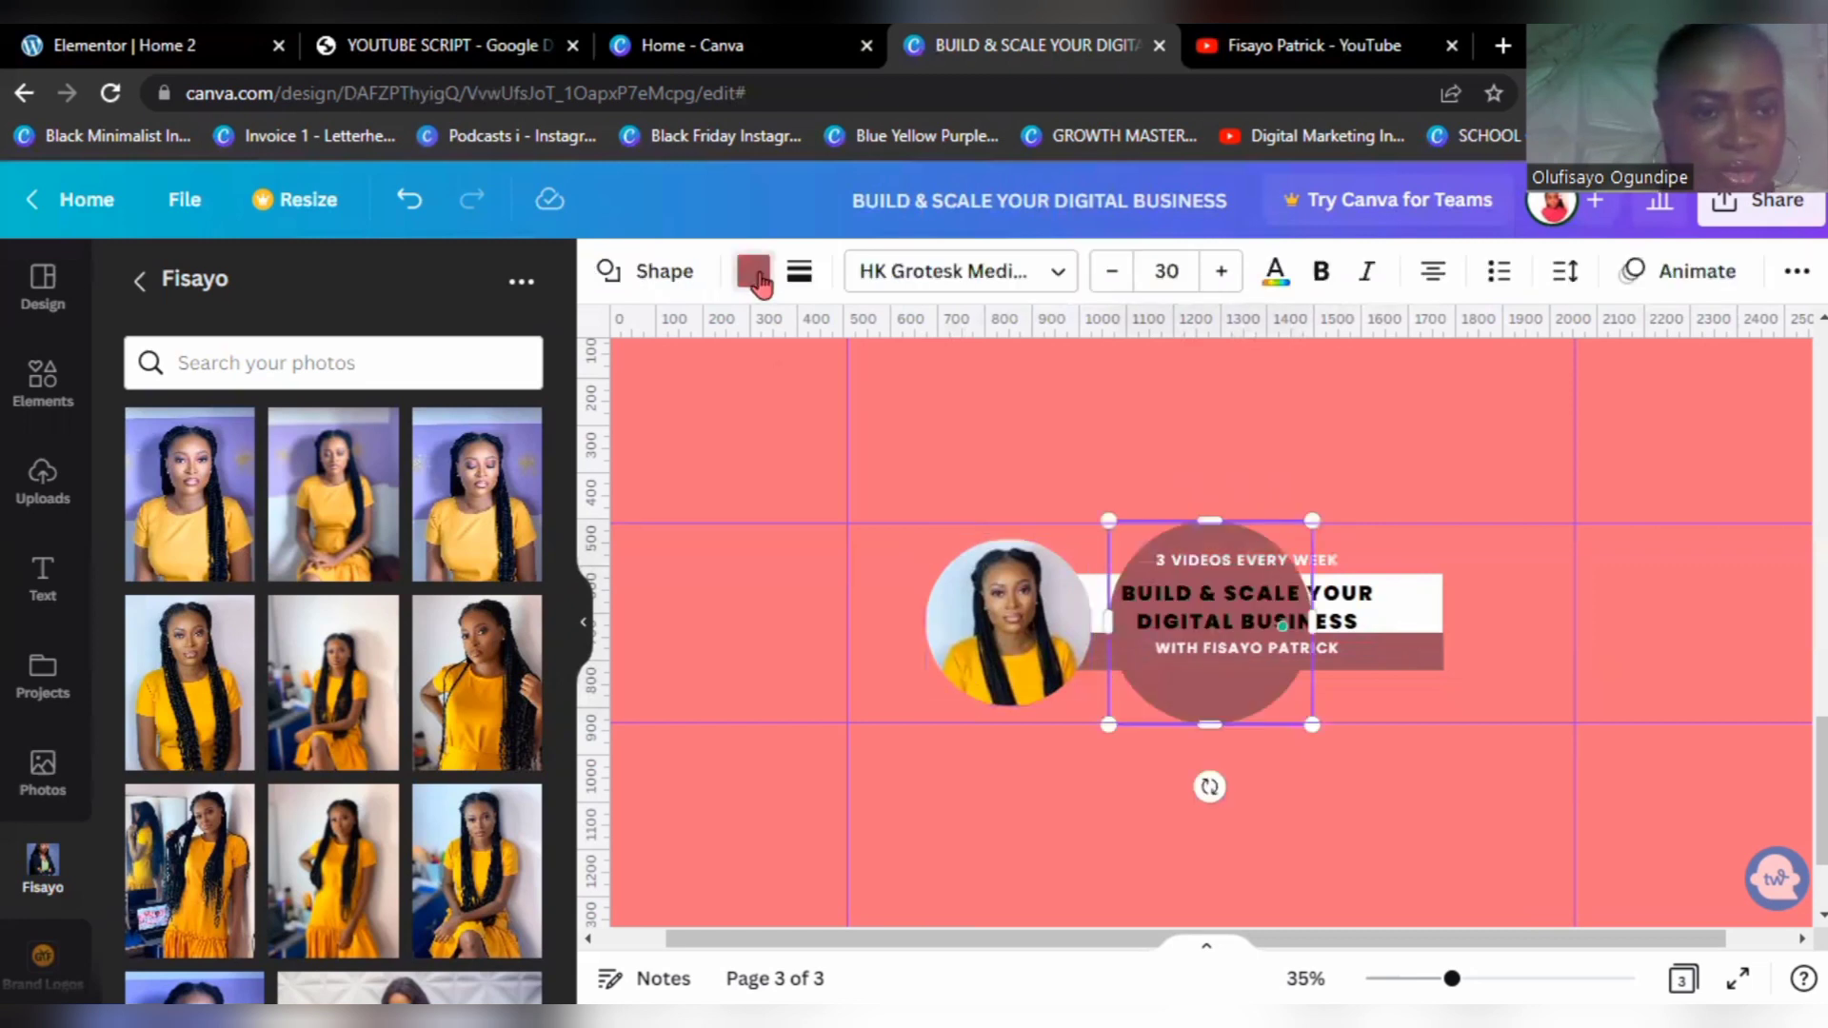
{"action": "left_click", "coordinate": [759, 282]}
{"action": "left_click", "coordinate": [153, 477]}
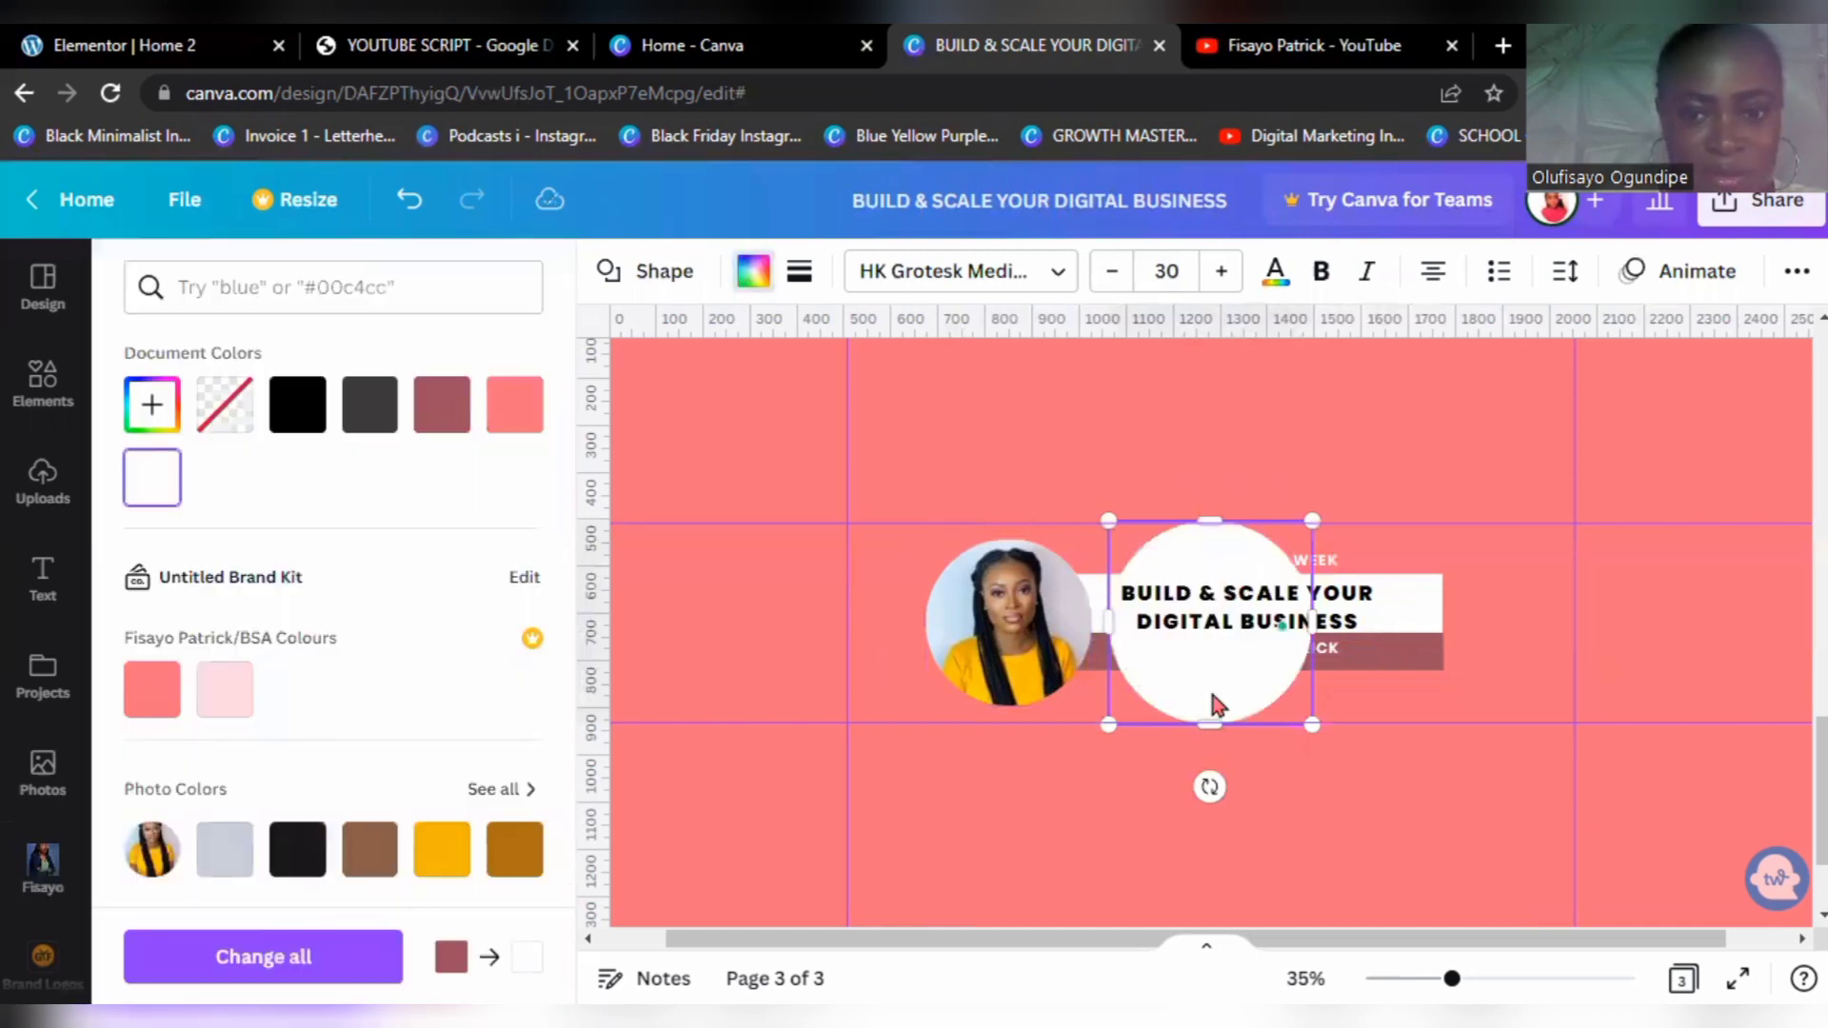
{"action": "left_click_drag", "start_coordinate": [1217, 704], "coordinate": [994, 685]}
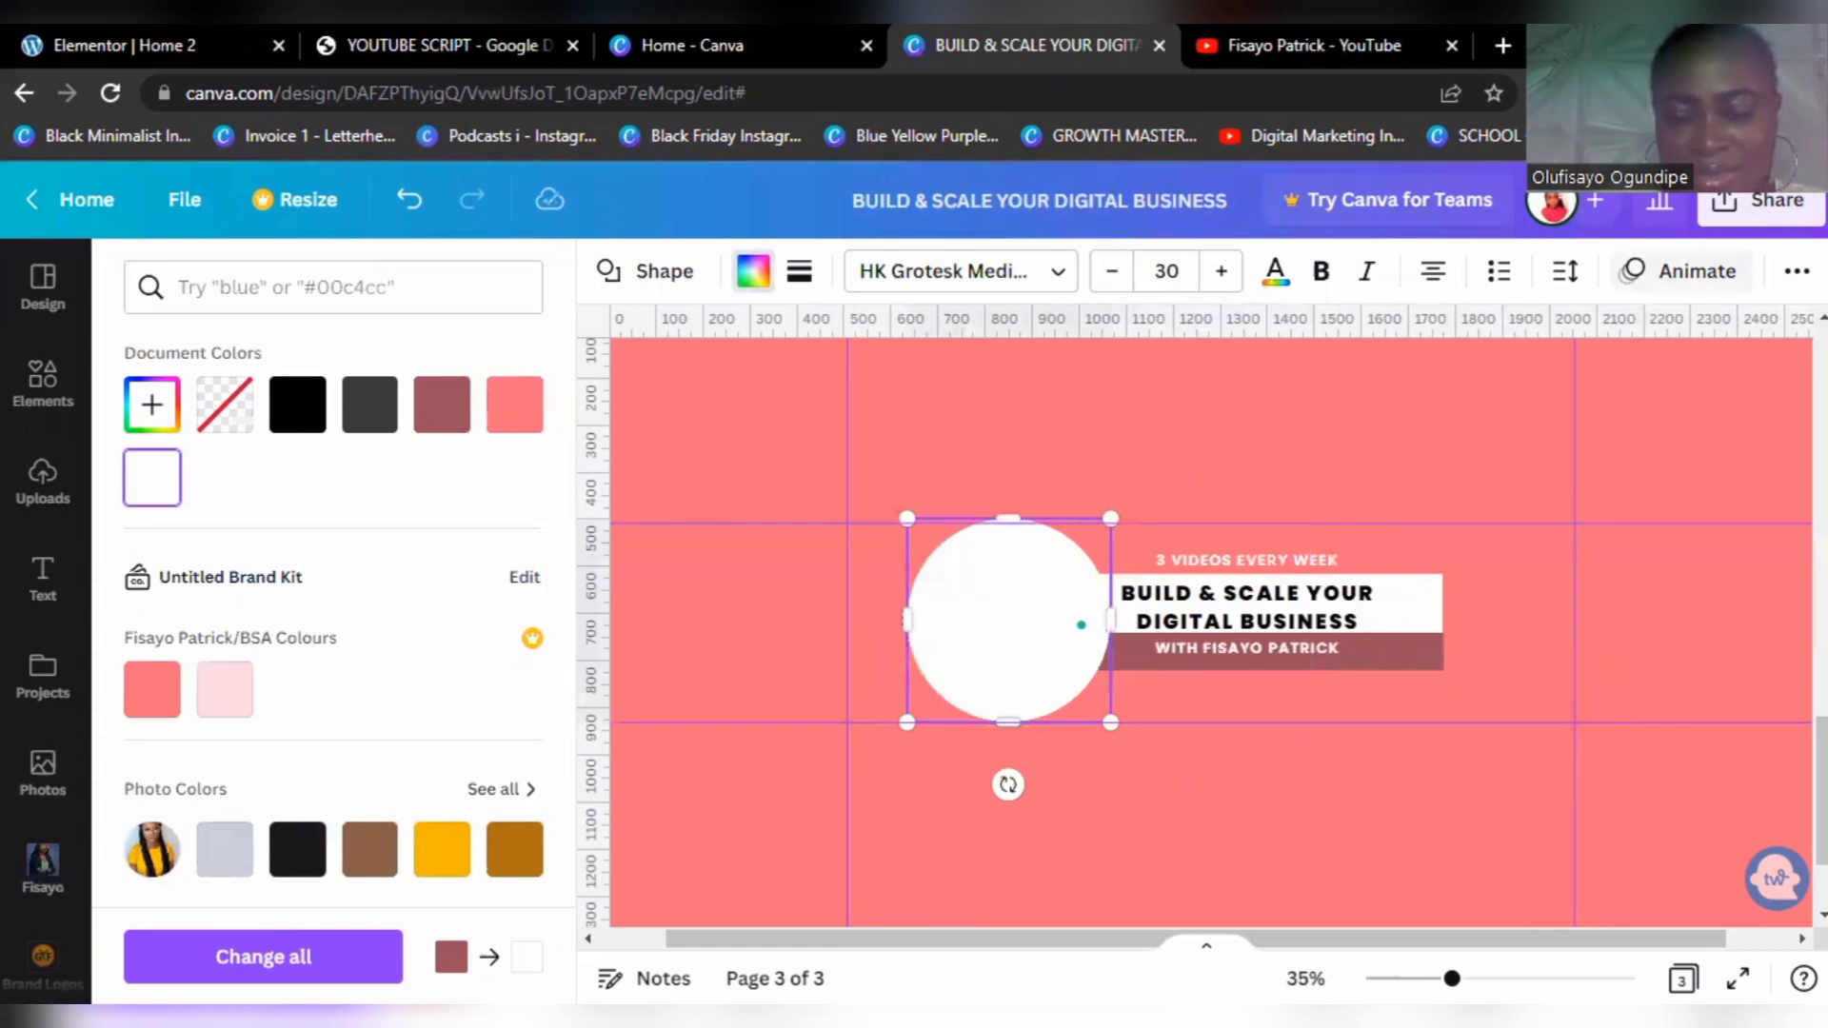
Step: Send the white circle backward until it sits behind the portrait and both text bars
{"action": "left_click", "coordinate": [1796, 271]}
{"action": "left_click", "coordinate": [1525, 336]}
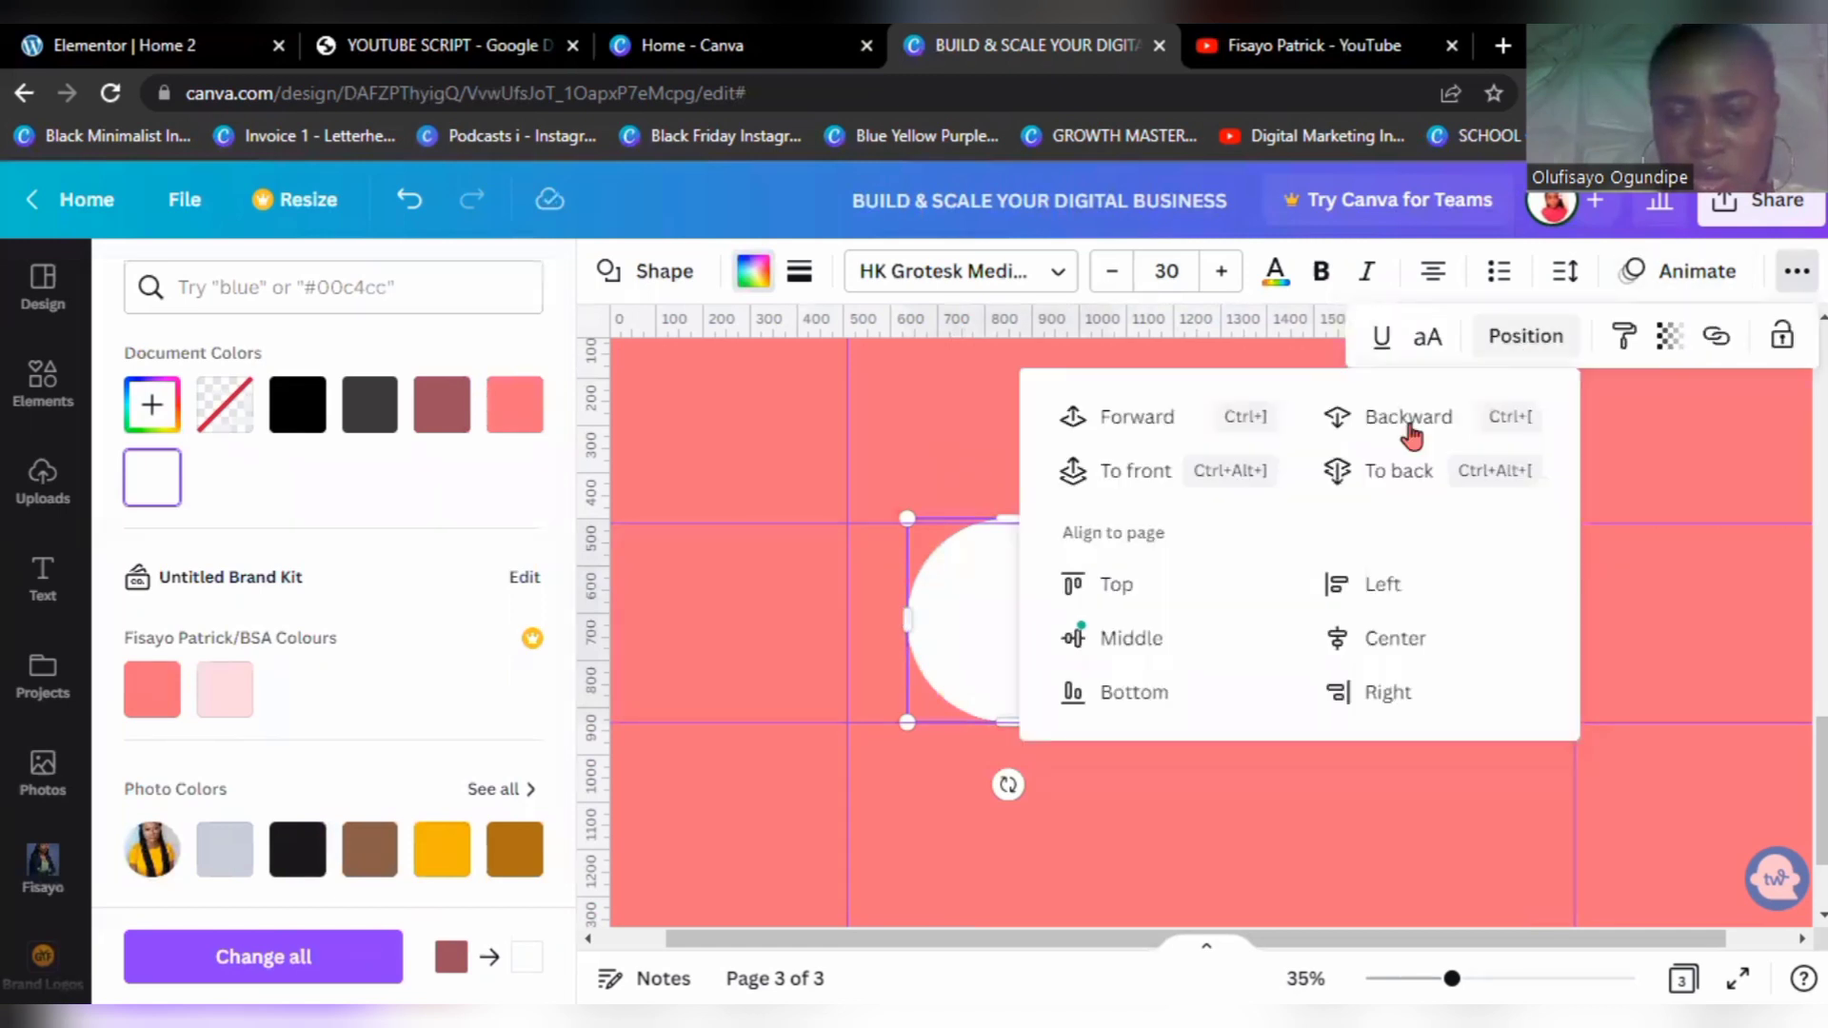
{"action": "left_click", "coordinate": [1410, 419]}
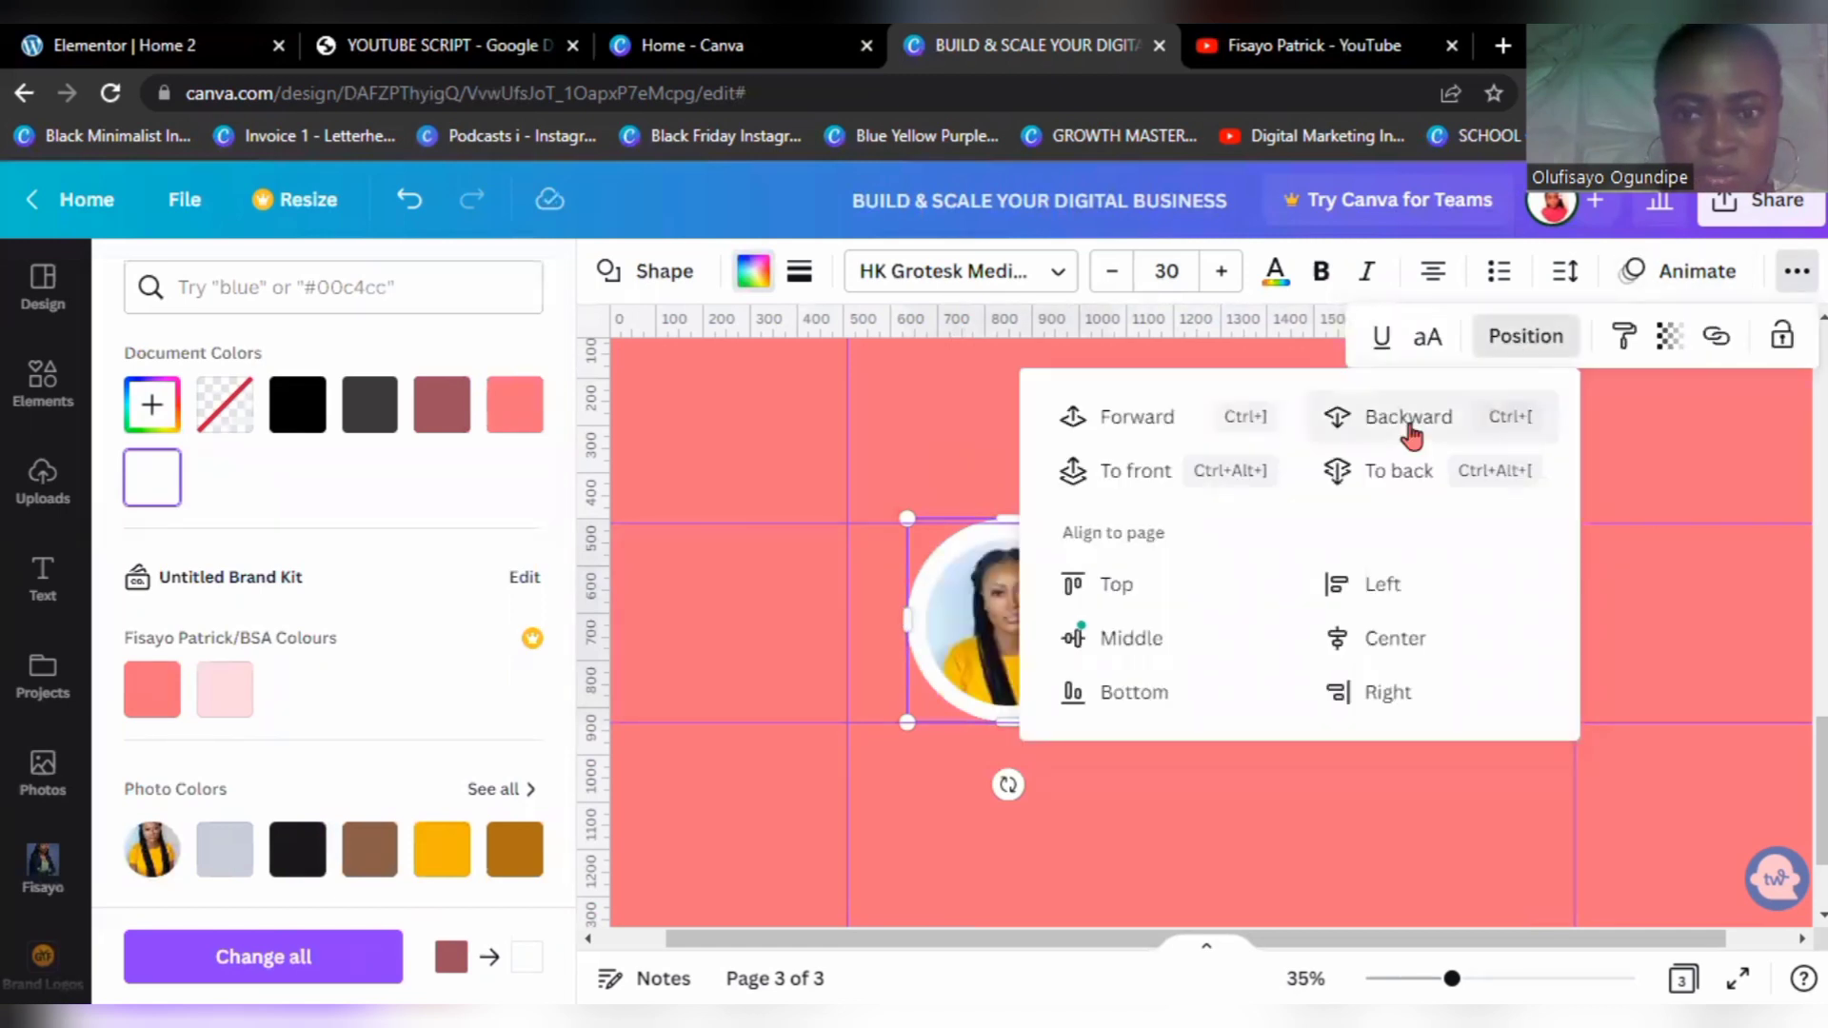
{"action": "left_click", "coordinate": [1408, 419]}
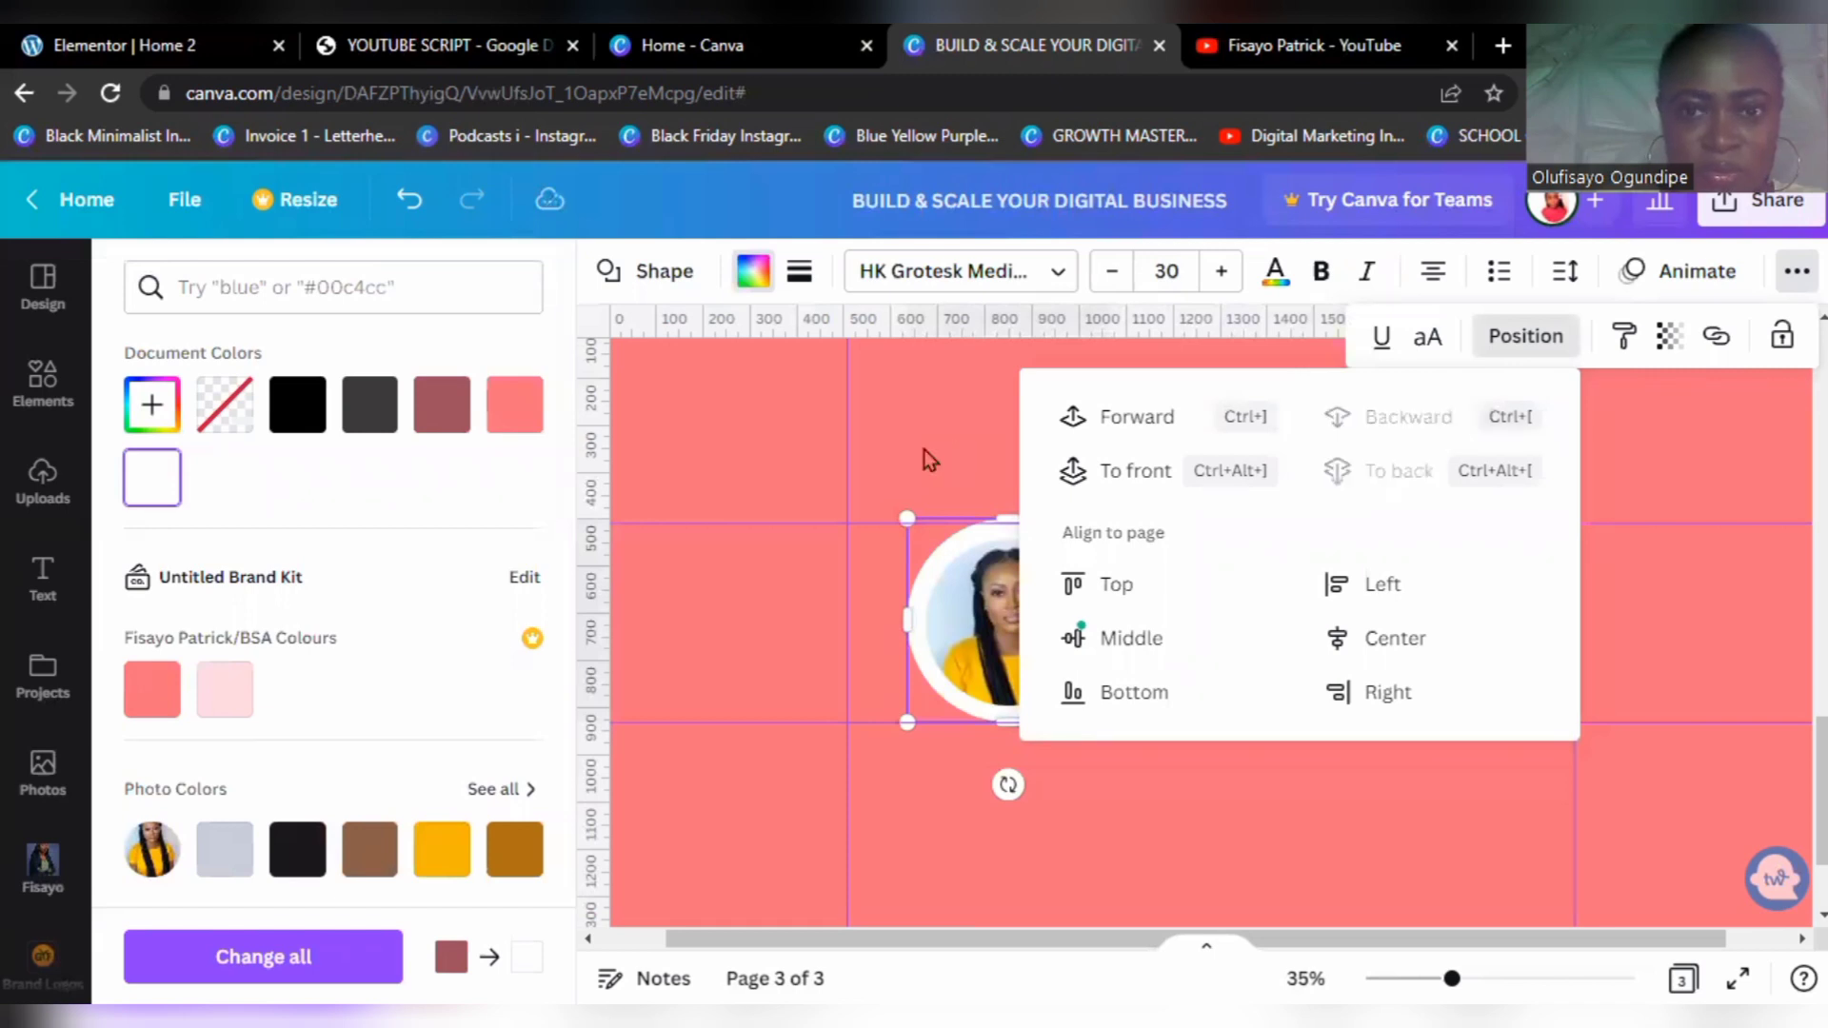
{"action": "key", "text": "Escape"}
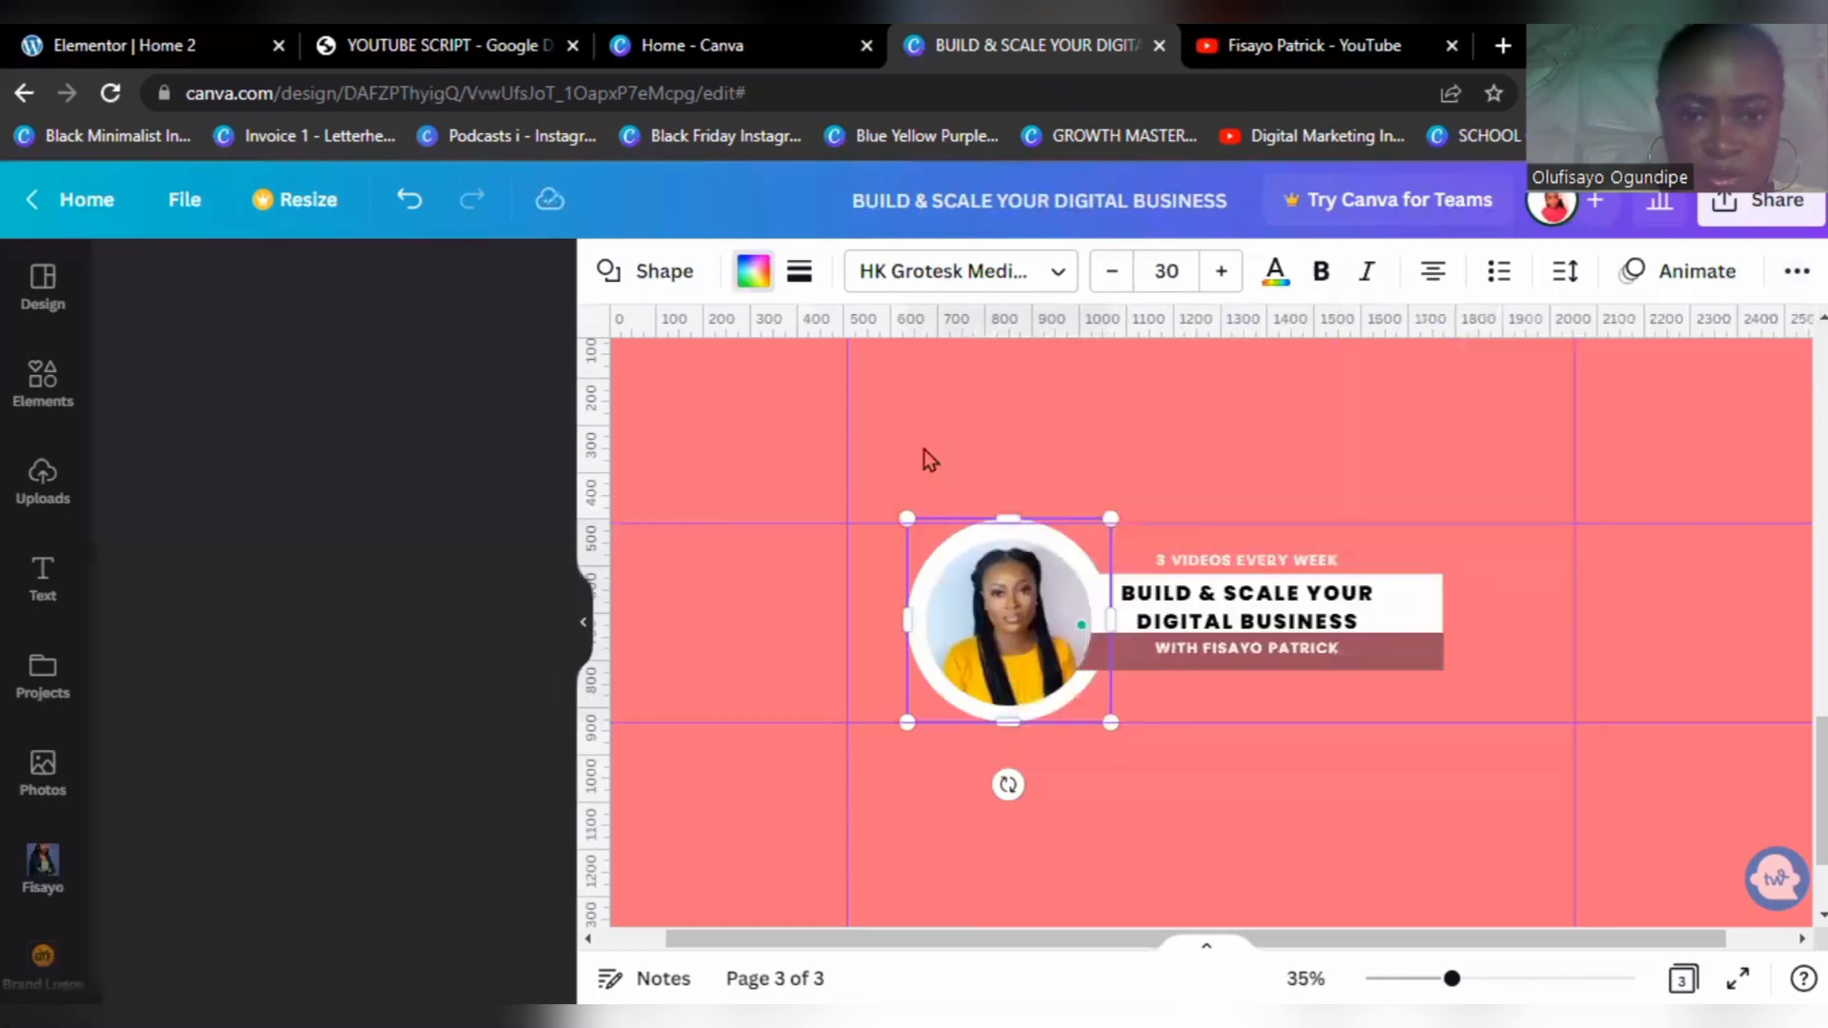
Step: Shrink the white circle and nudge it into place so it forms a thin, even ring around the portrait
{"action": "left_click", "coordinate": [1031, 541]}
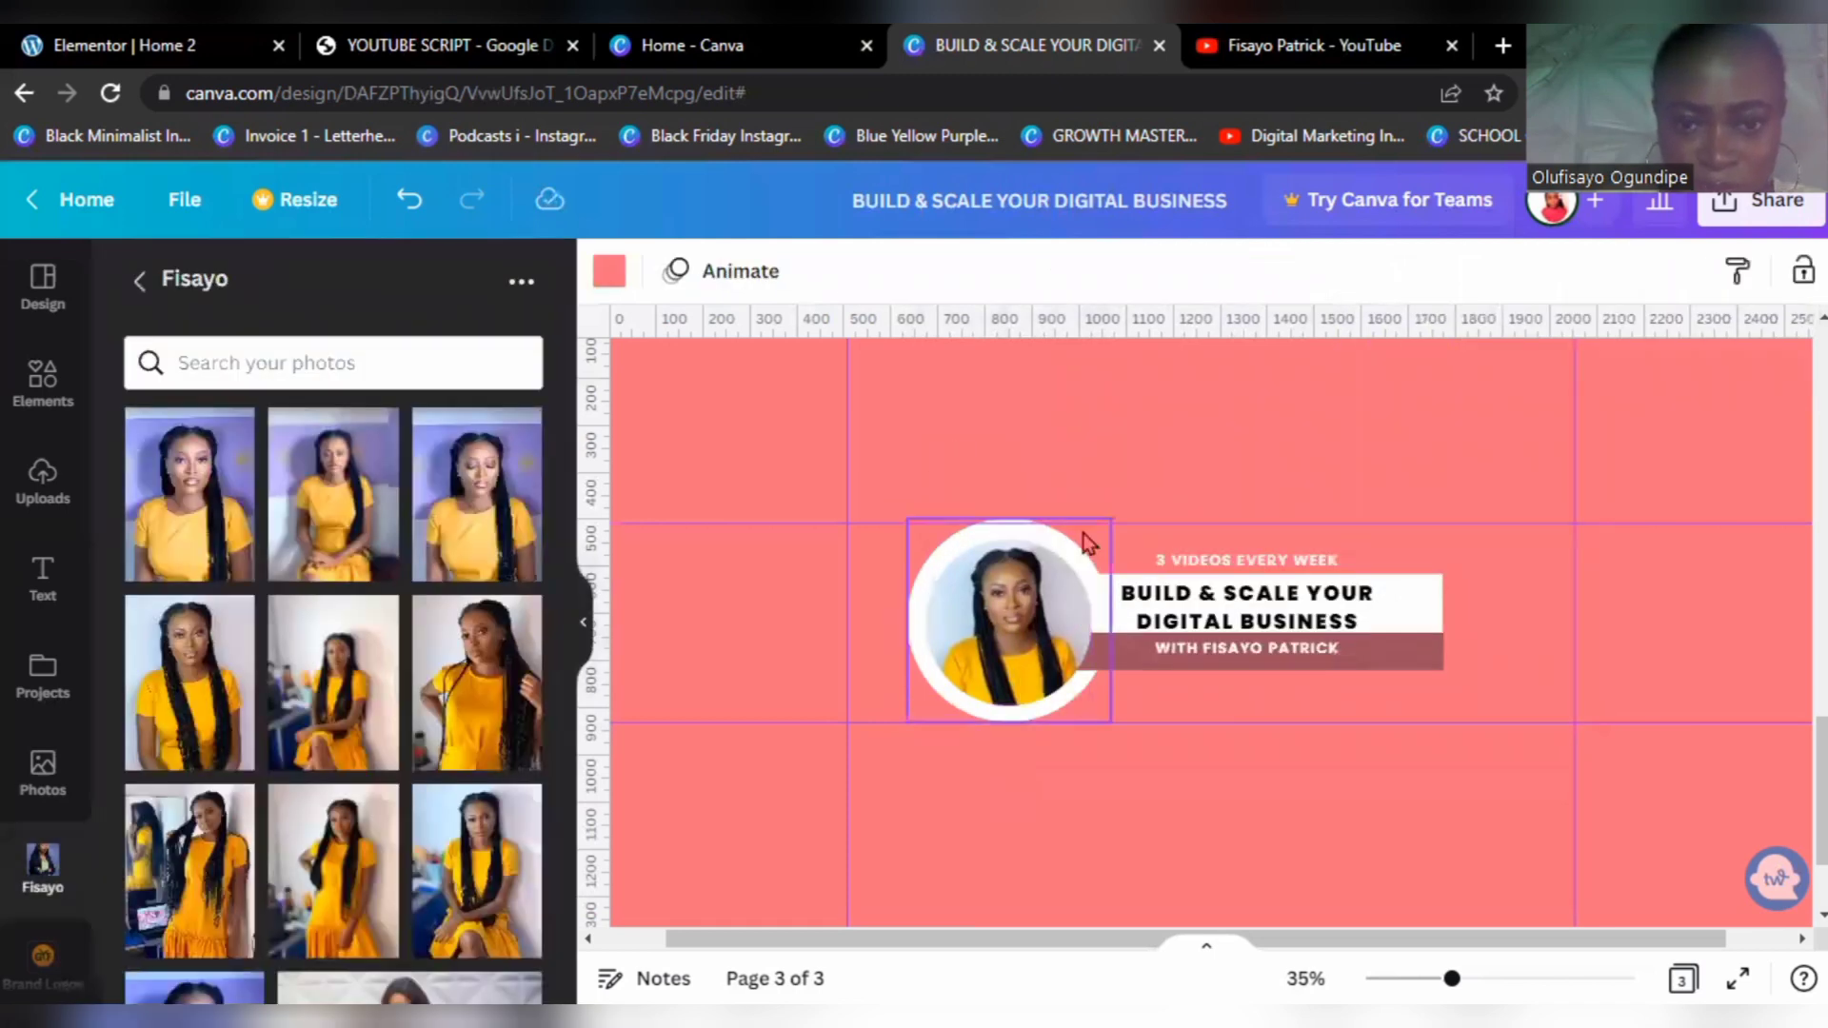
{"action": "left_click", "coordinate": [1108, 516]}
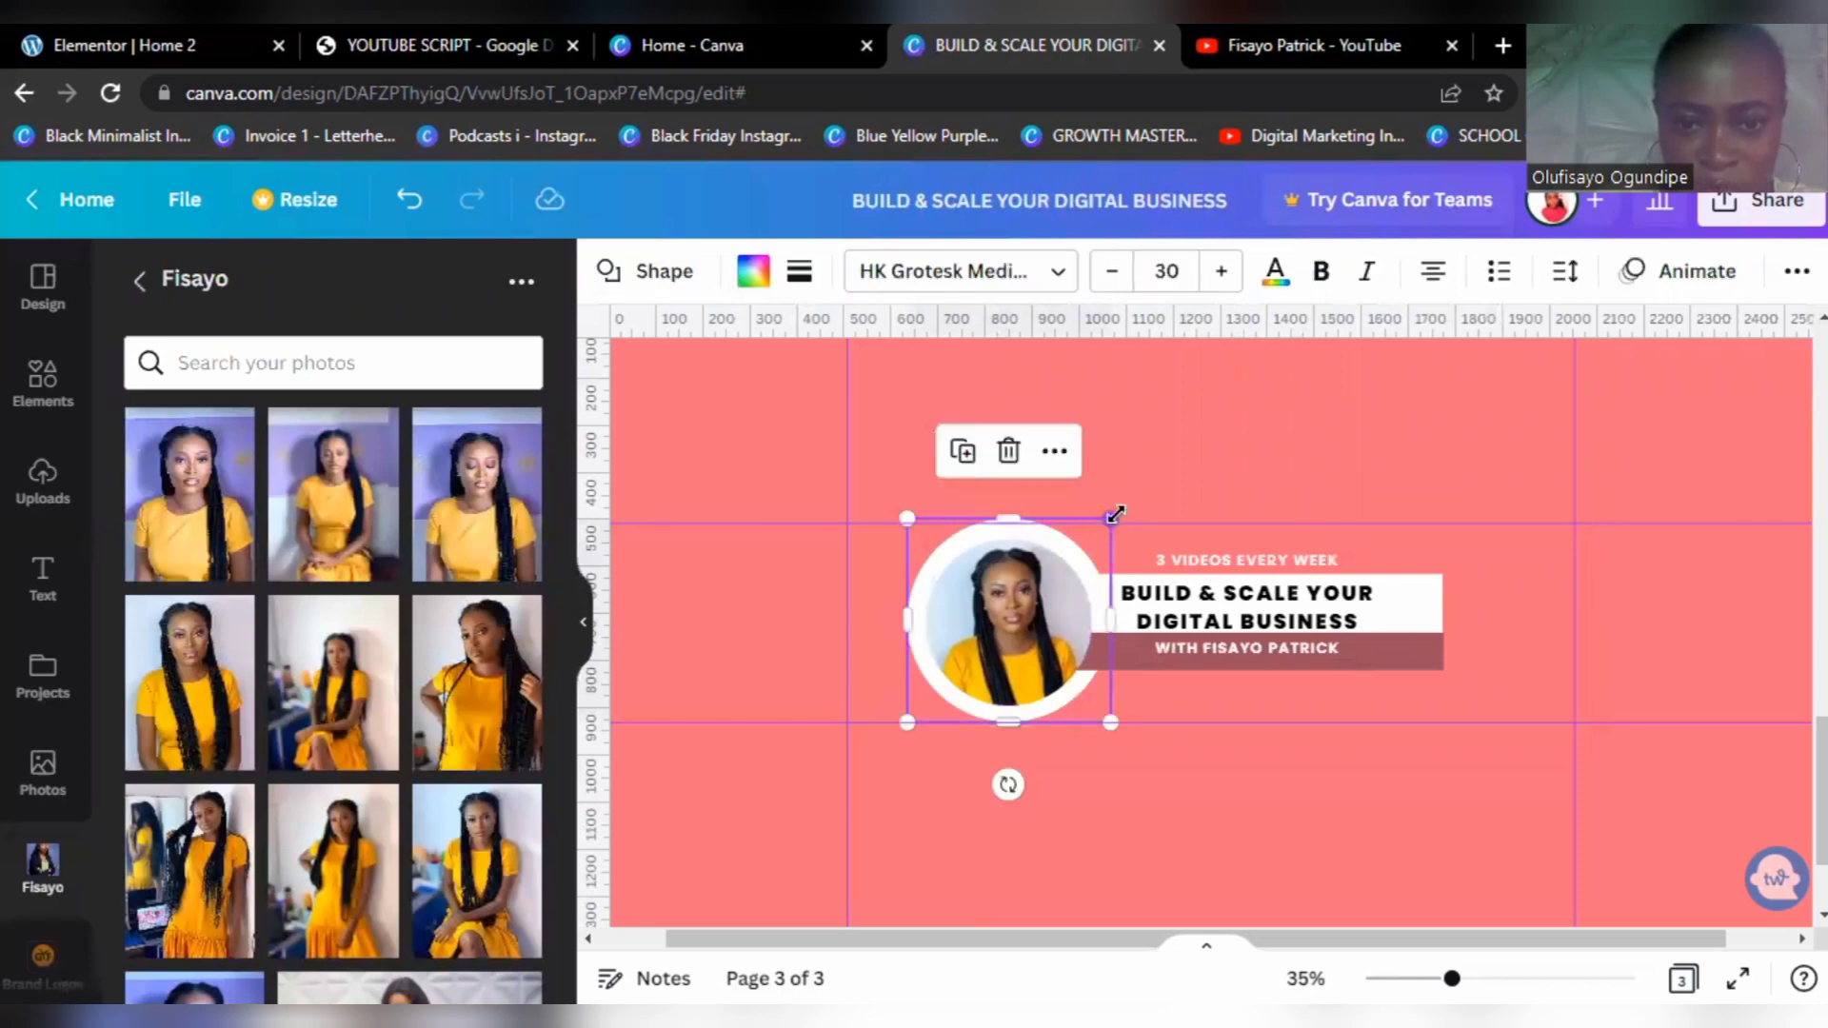
{"action": "left_click_drag", "start_coordinate": [1098, 531], "coordinate": [1081, 530]}
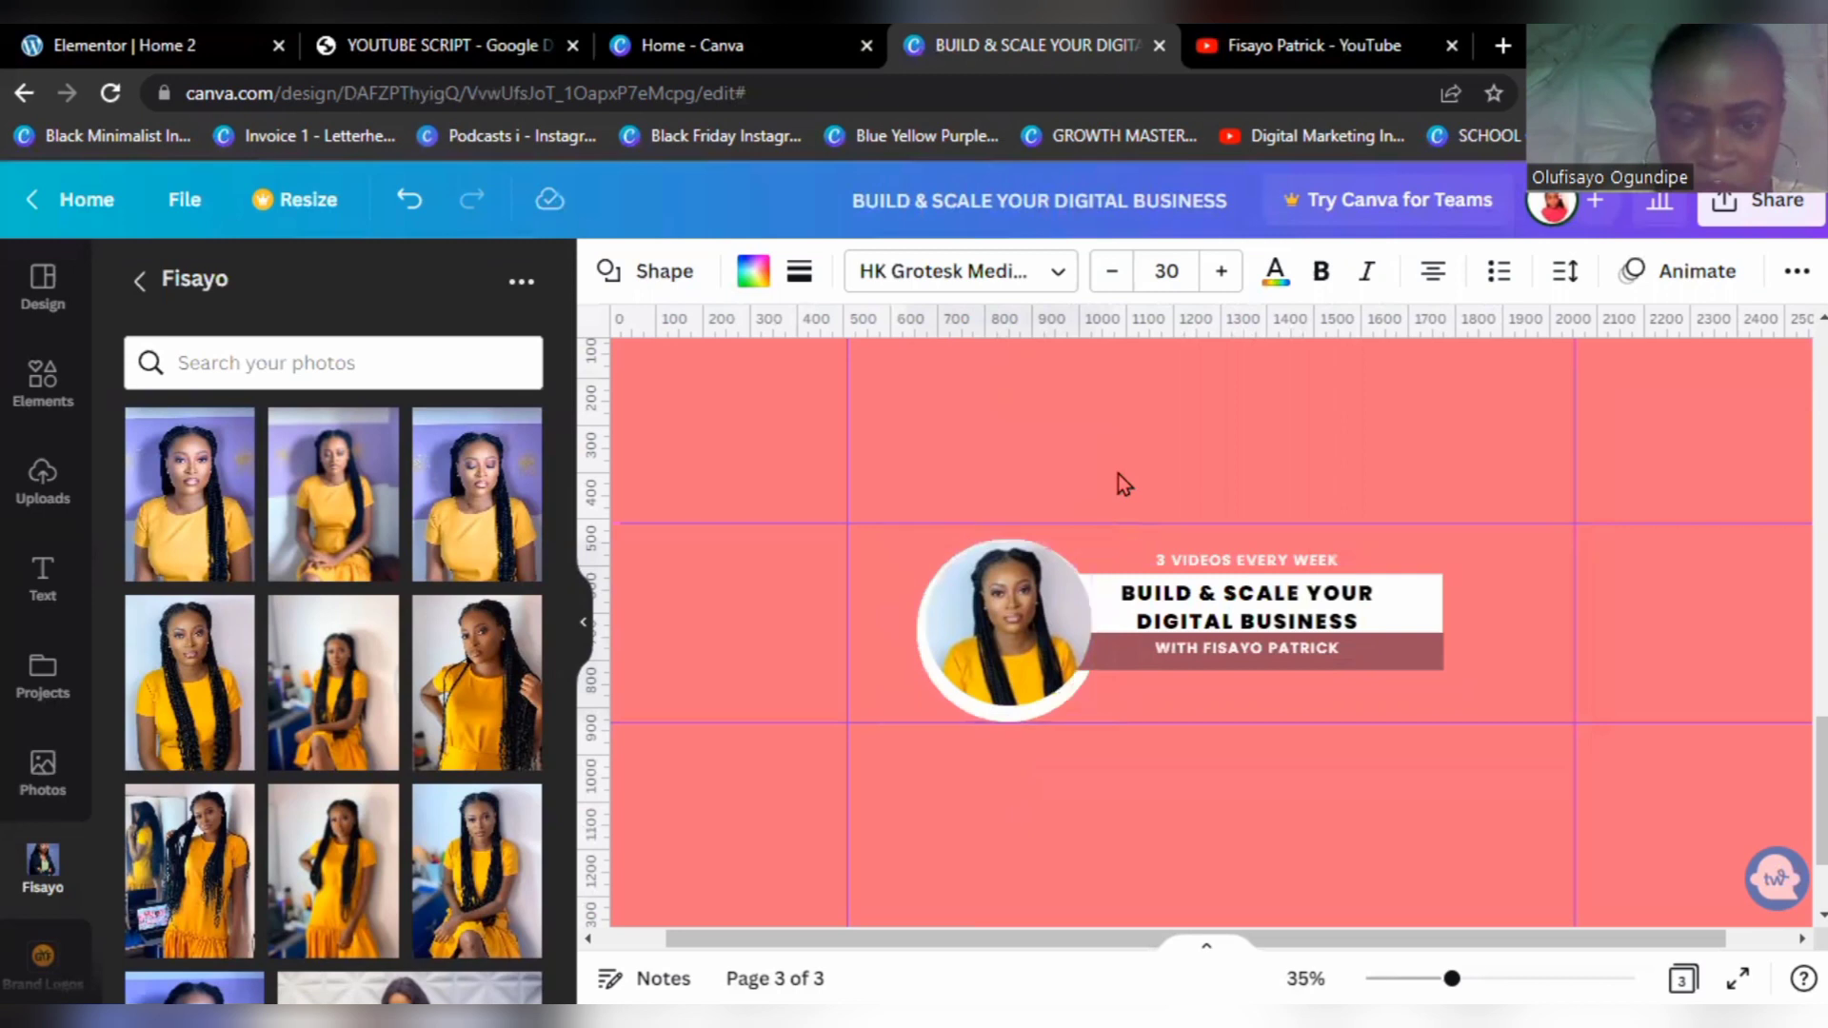
{"action": "key", "text": "Left"}
{"action": "key", "text": "Left"}
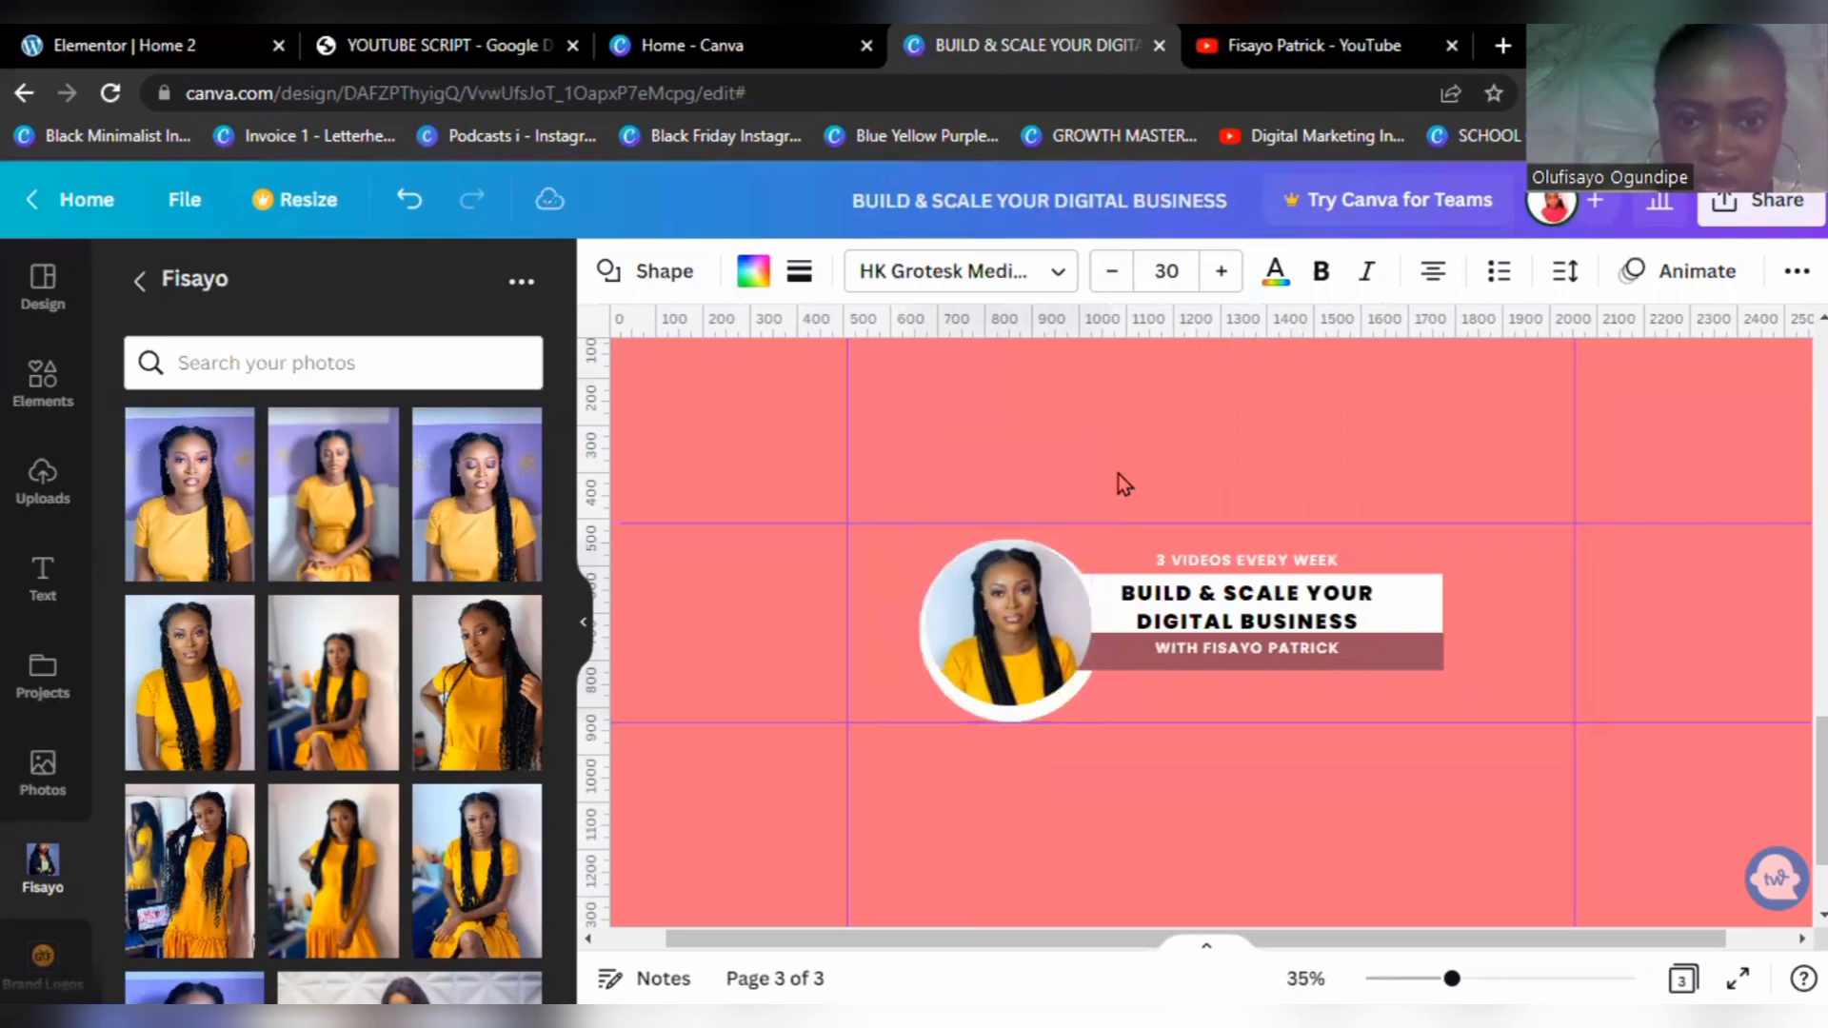
{"action": "key", "text": "Escape"}
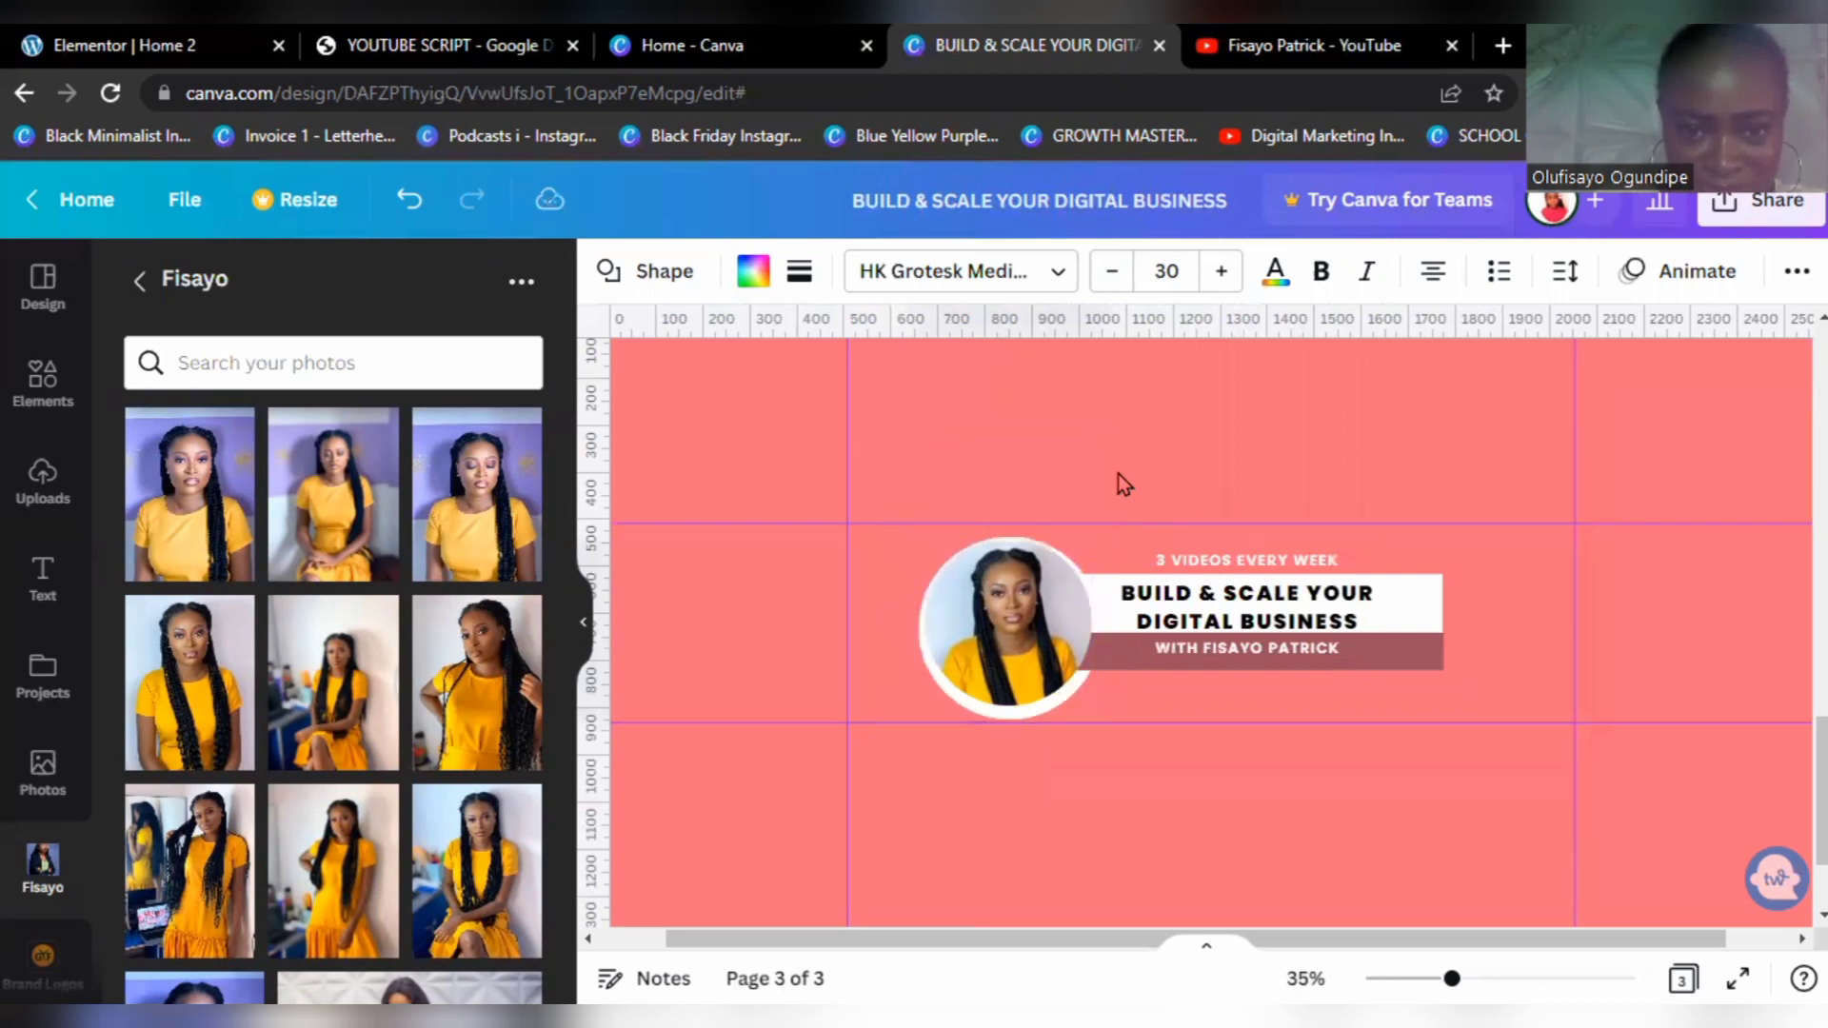
{"action": "key", "text": "Up"}
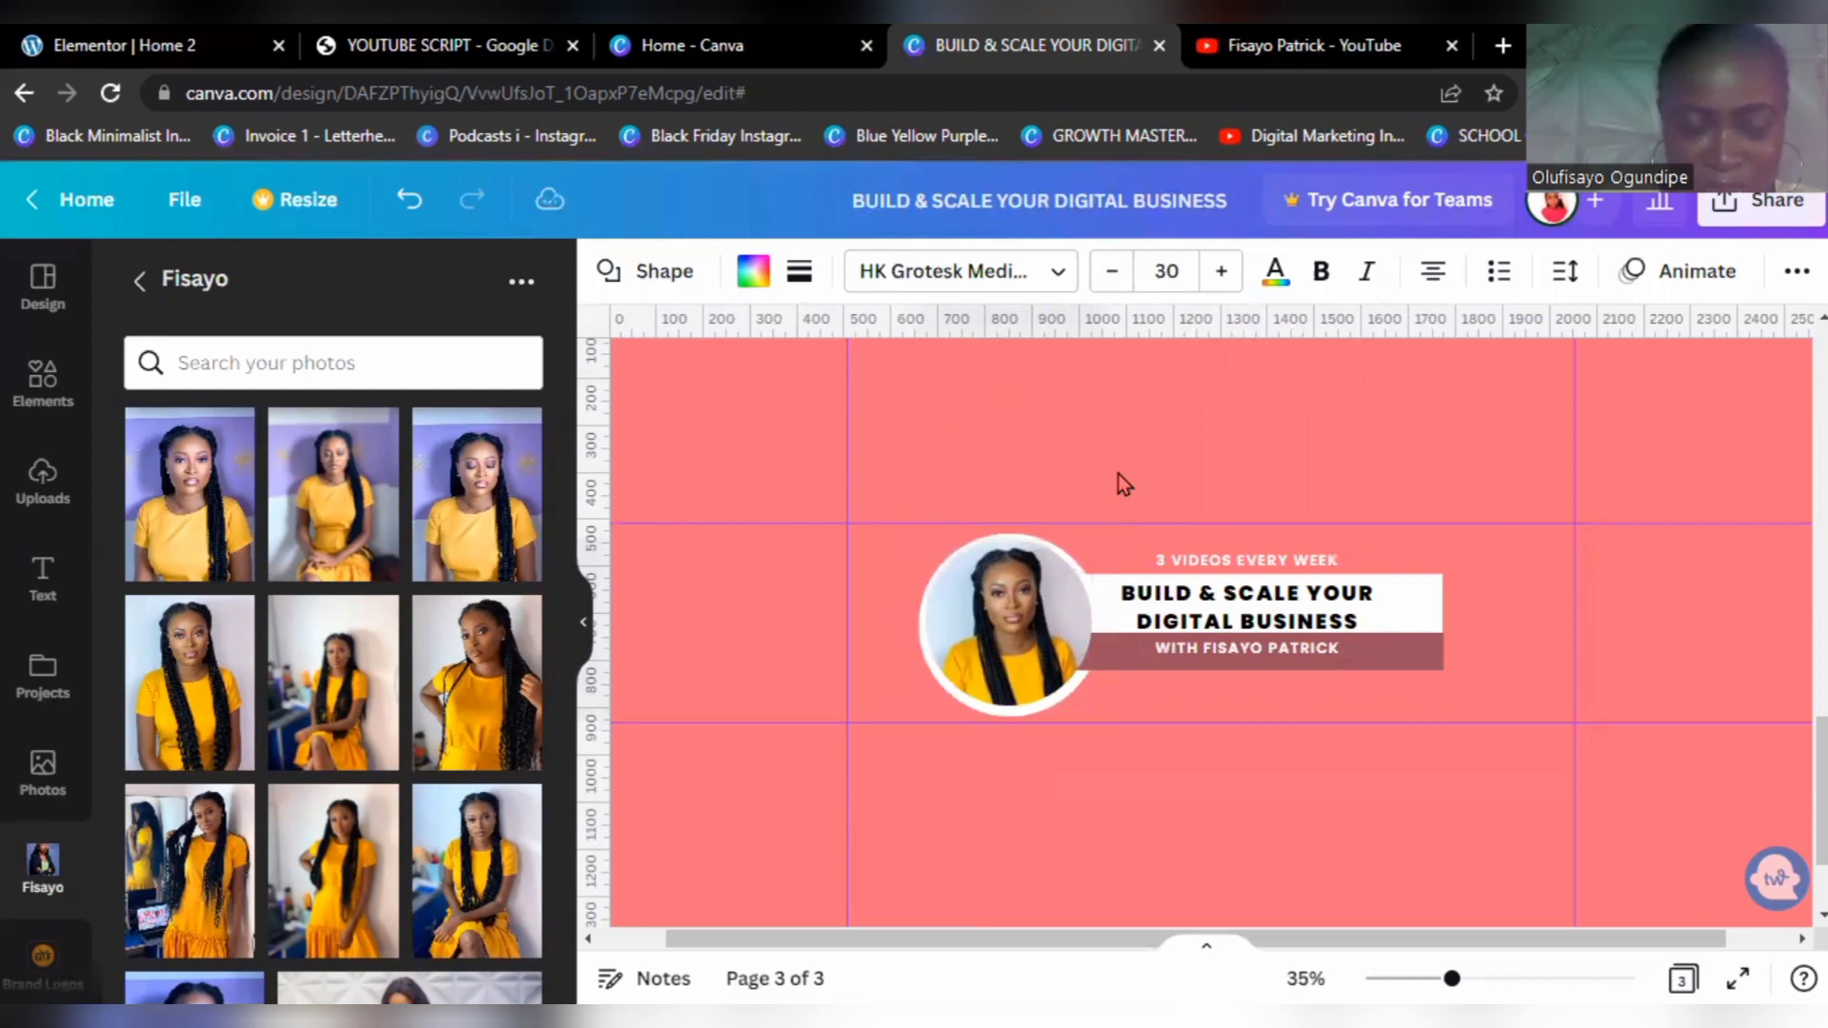
{"action": "key", "text": "Up"}
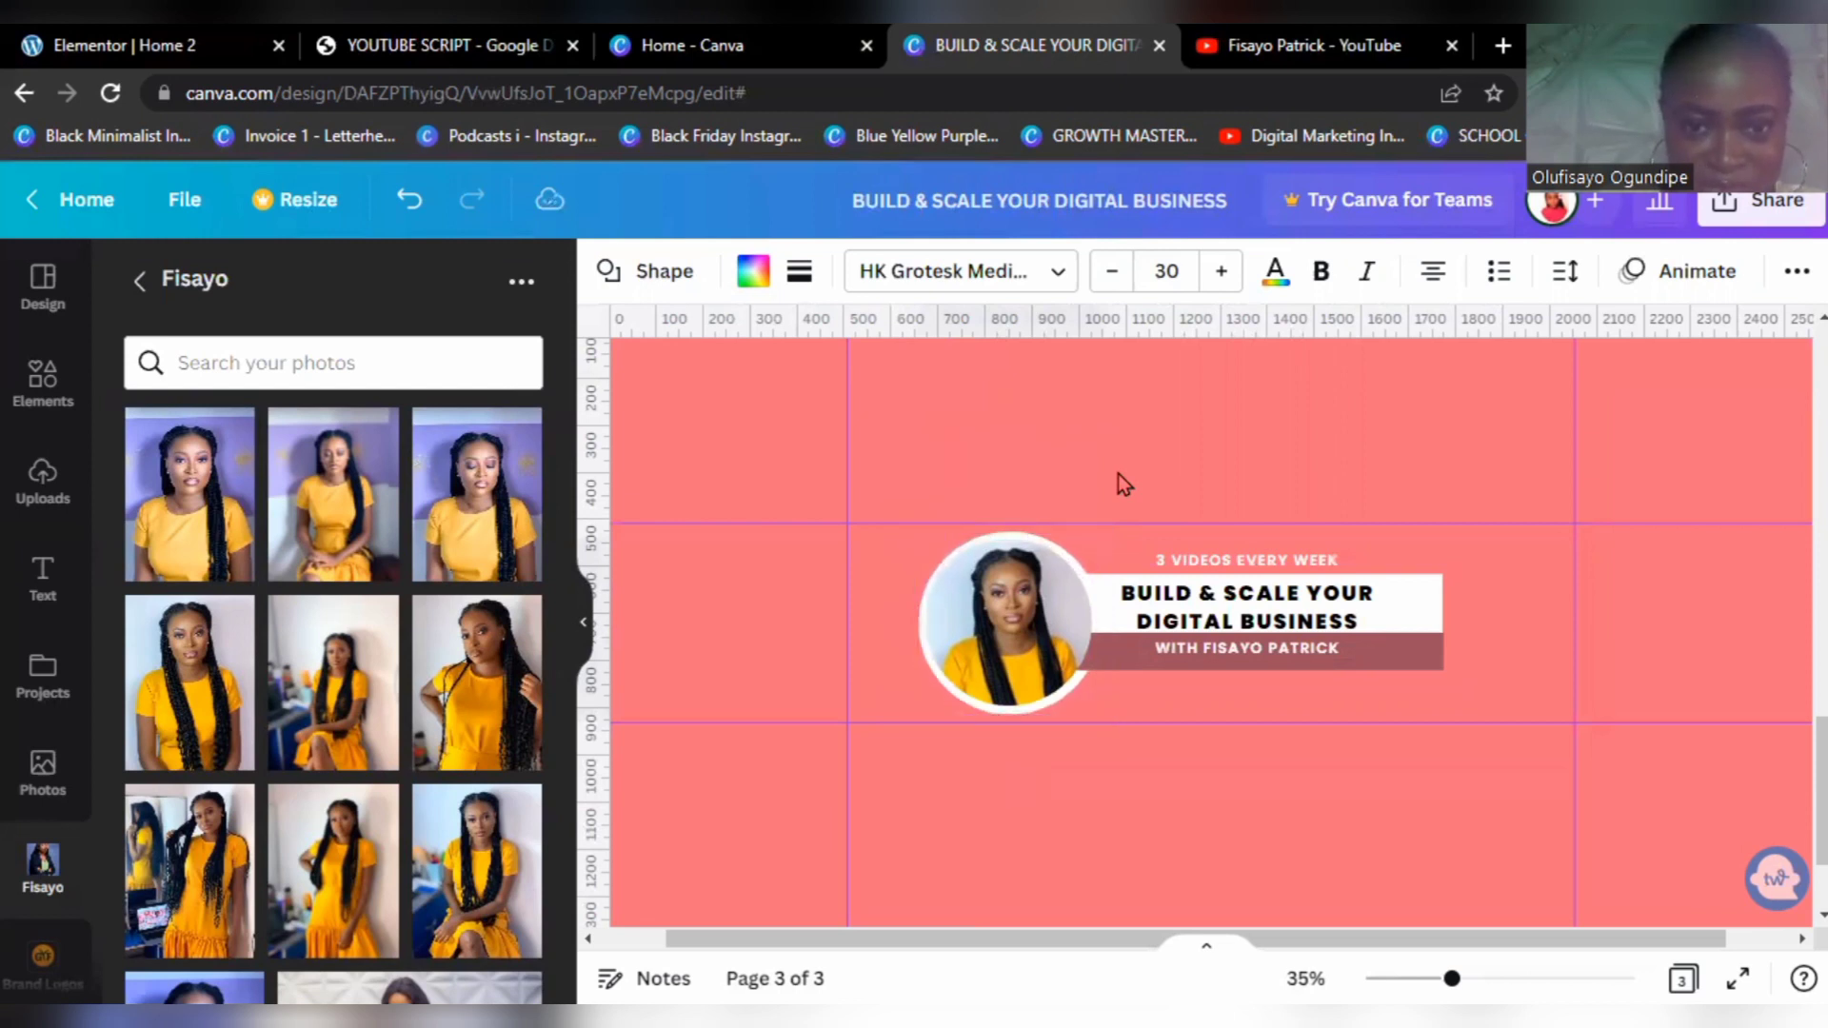
{"action": "key", "text": "Up"}
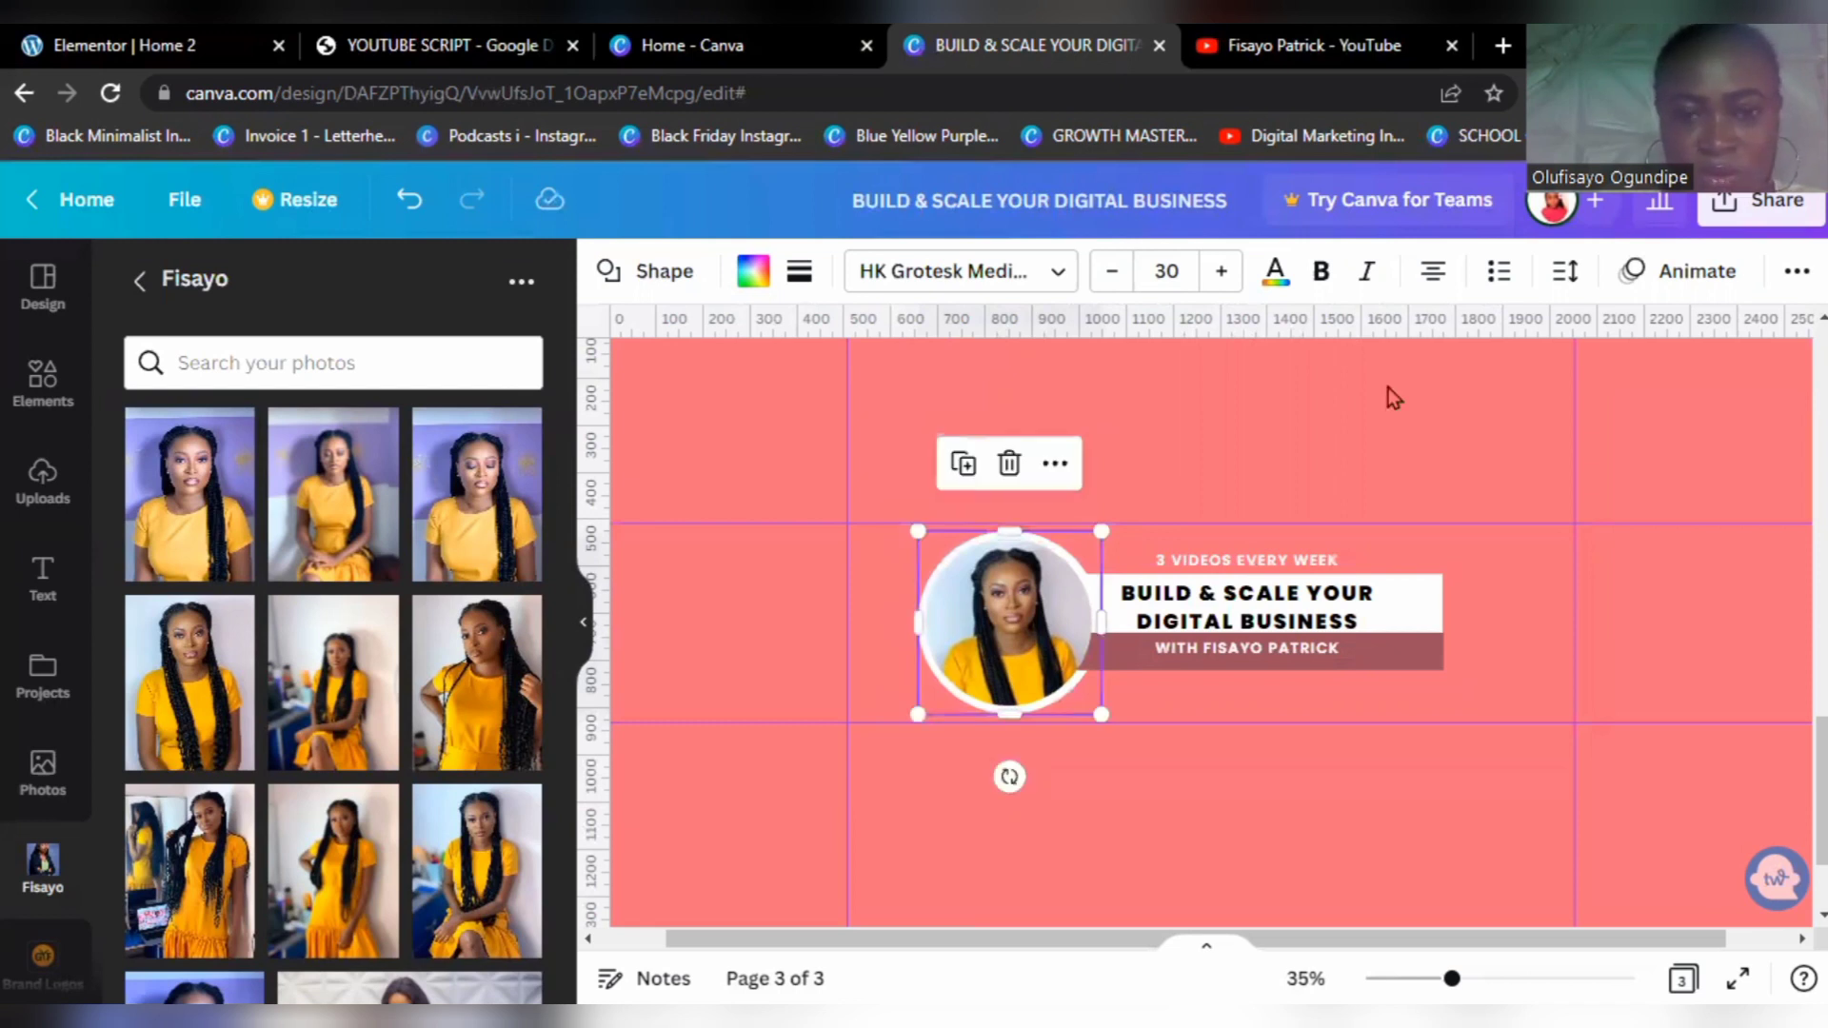
{"action": "left_click", "coordinate": [800, 276]}
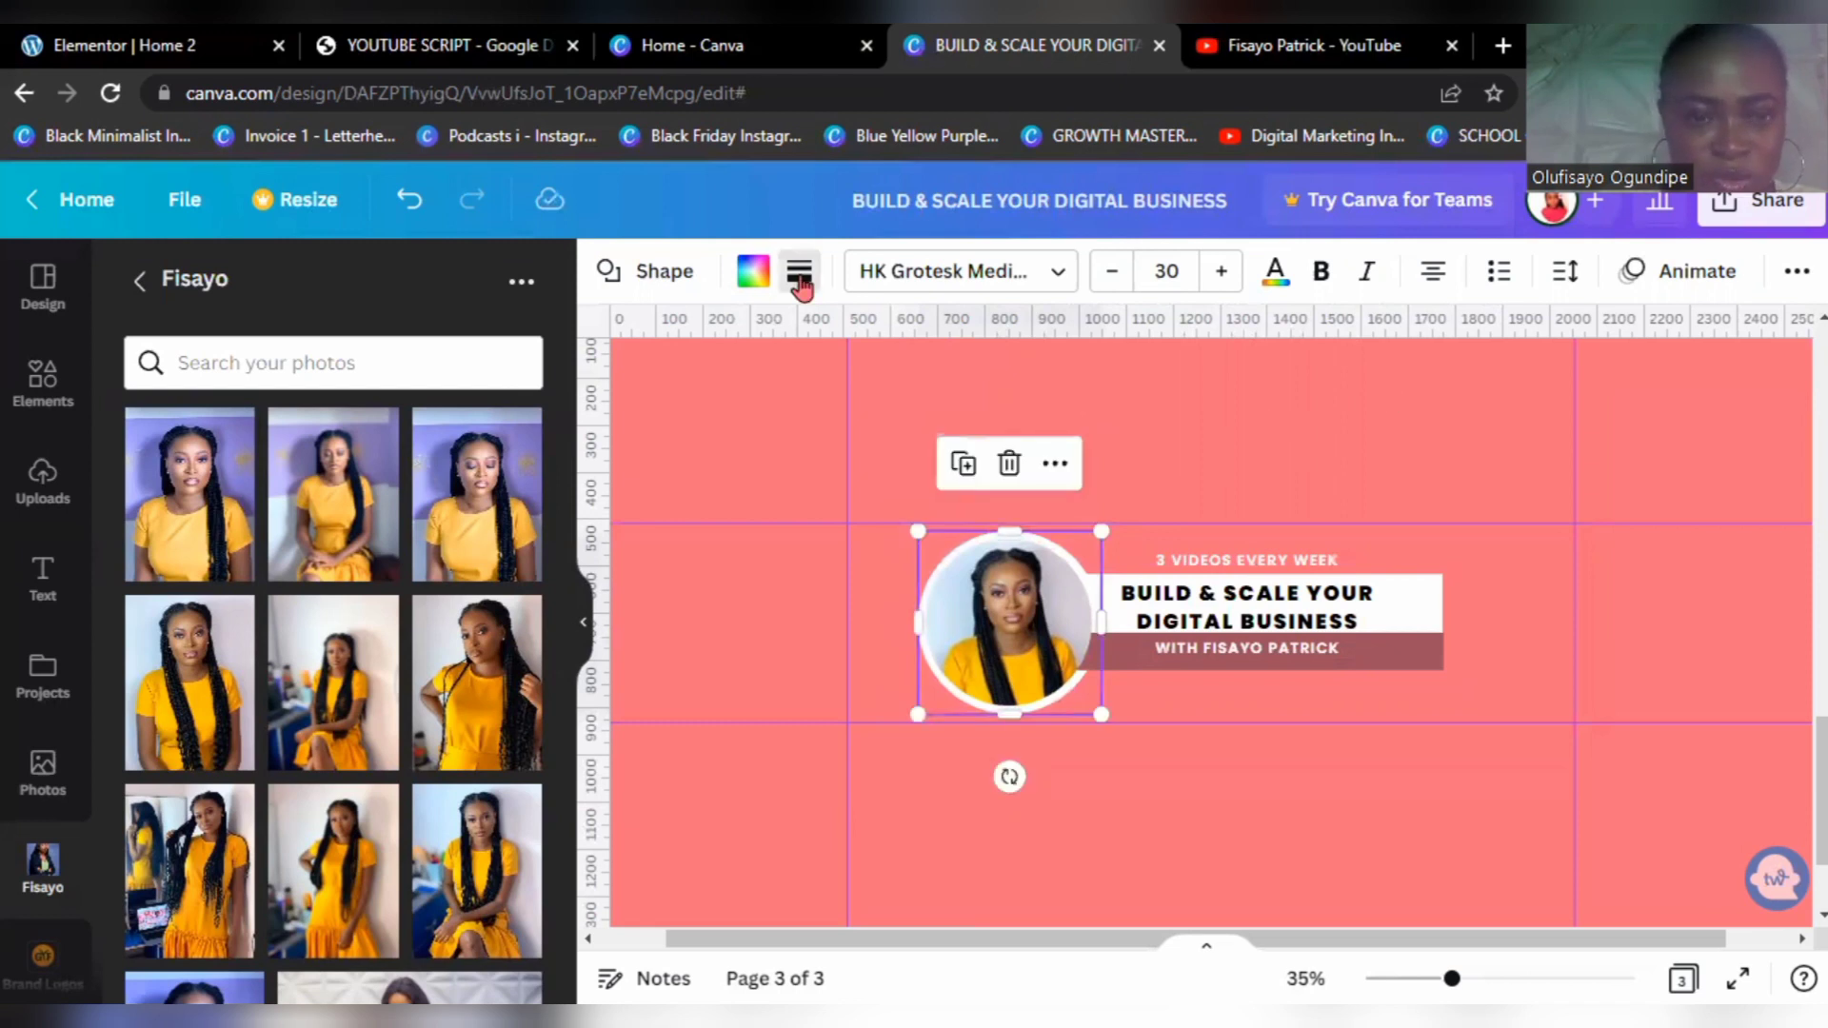
{"action": "left_click", "coordinate": [895, 354]}
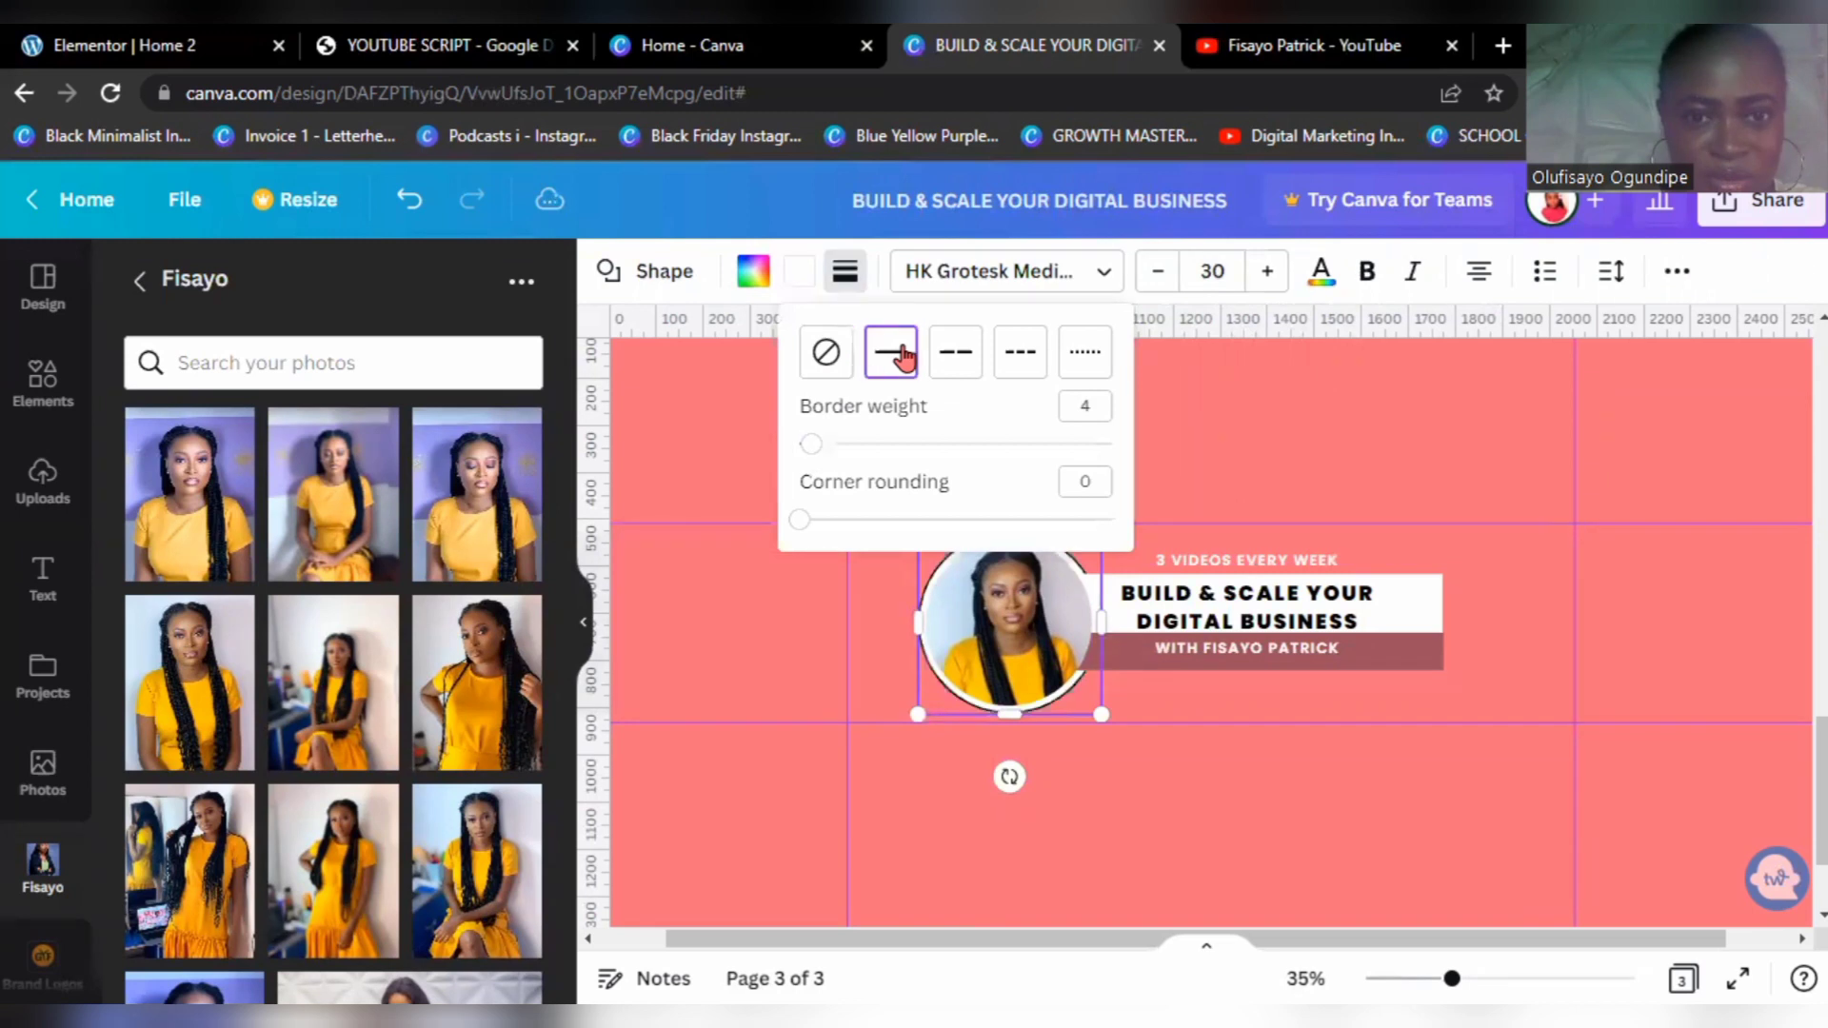
{"action": "left_click", "coordinate": [827, 354]}
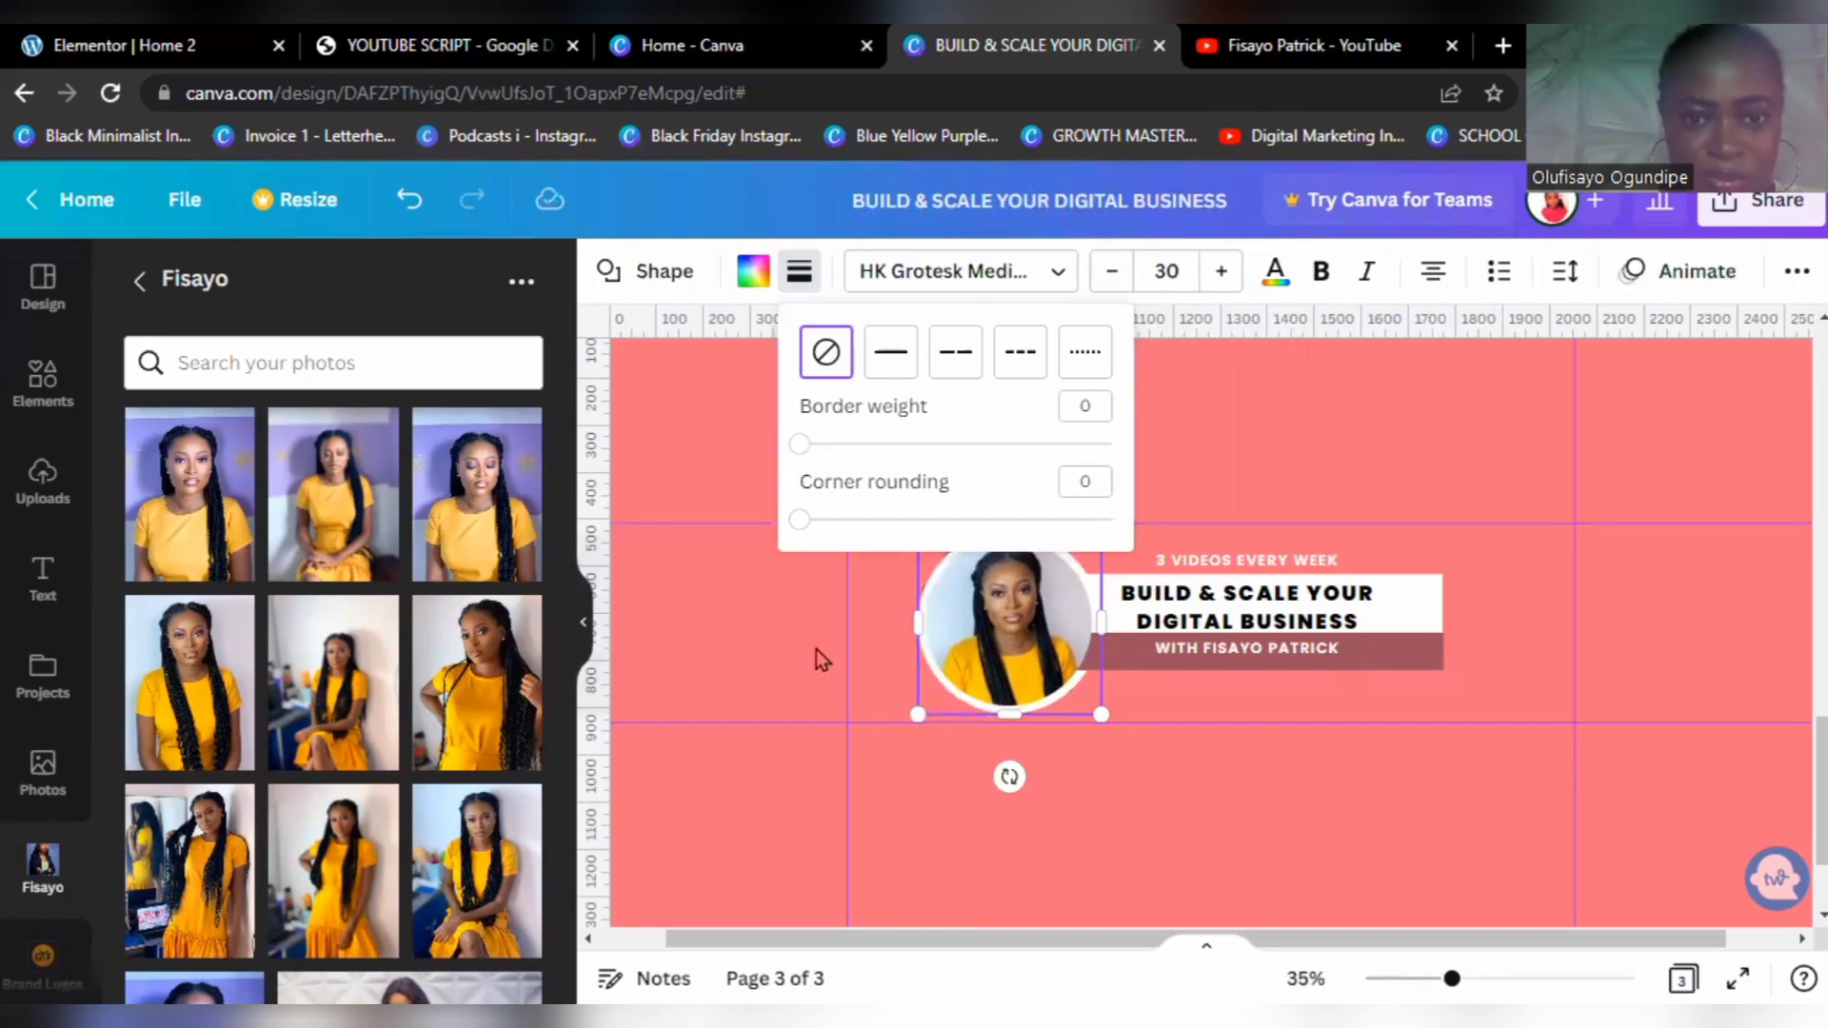
Step: Fine-tune the size of the white circle behind the portrait to about 388 by 388
{"action": "left_click", "coordinate": [1097, 709]}
{"action": "left_click_drag", "start_coordinate": [1095, 706], "coordinate": [1100, 712]}
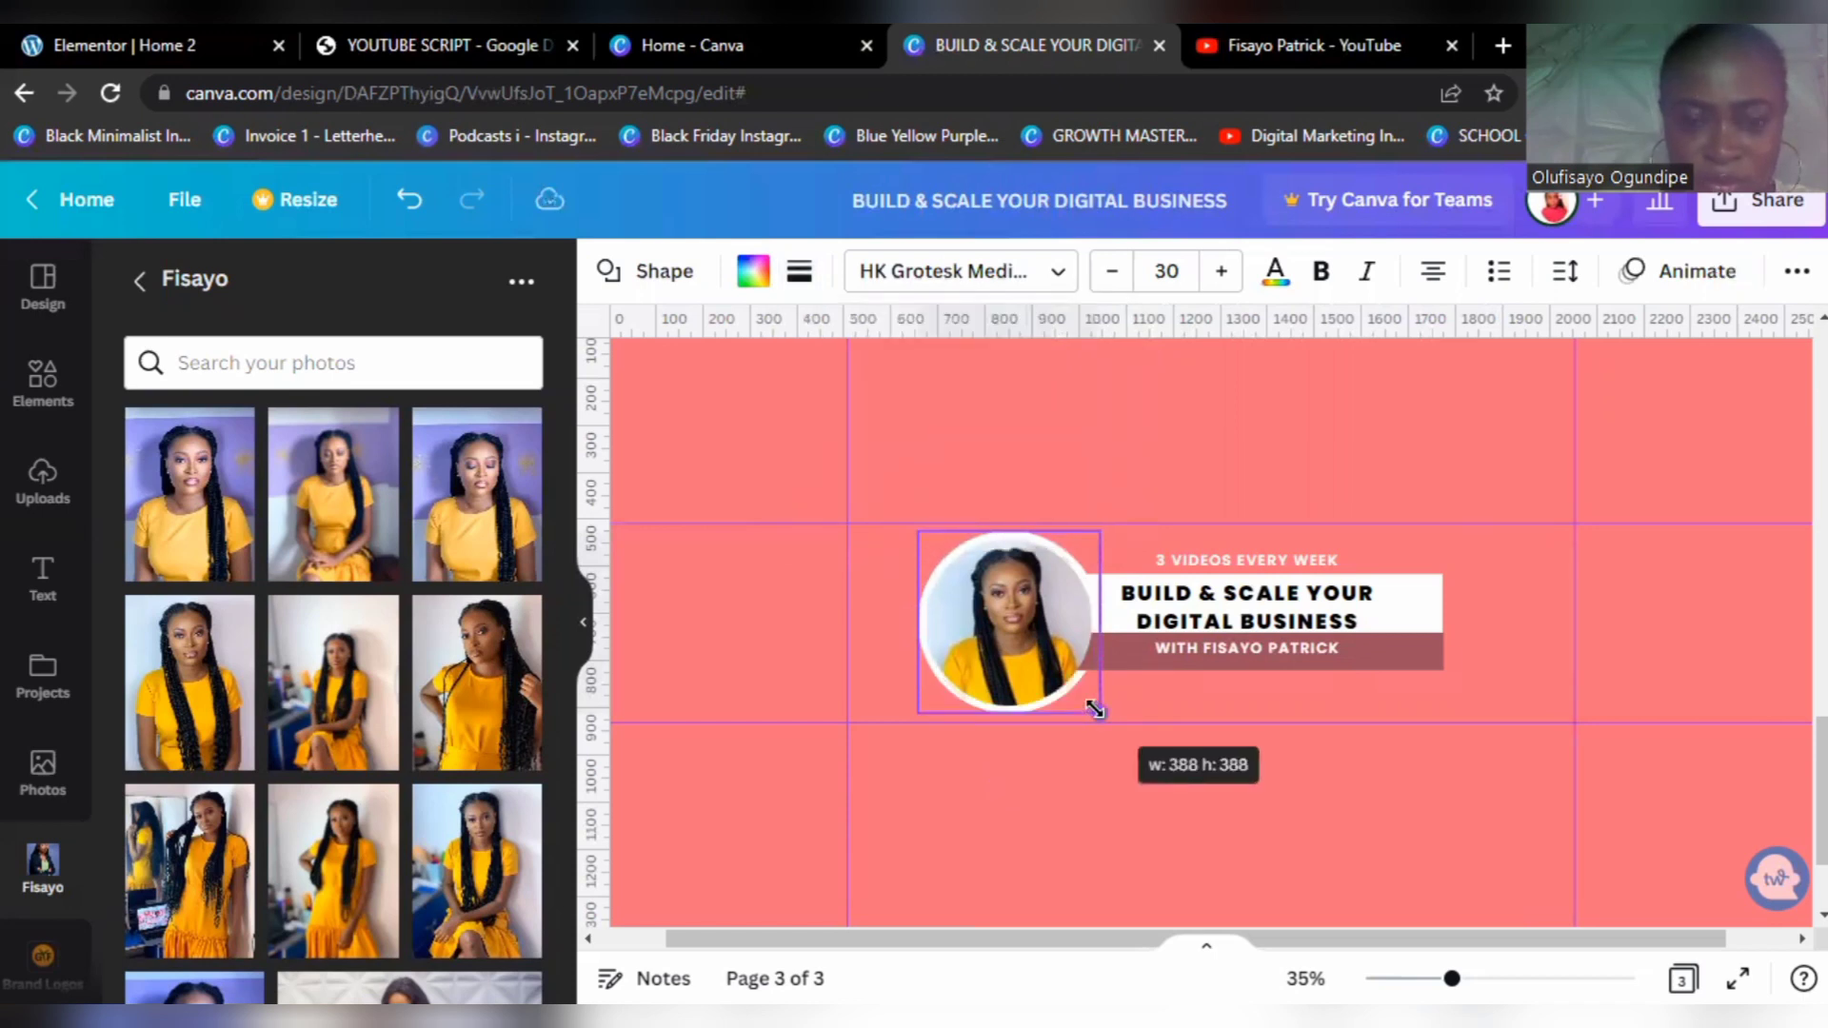
{"action": "left_click", "coordinate": [1083, 819]}
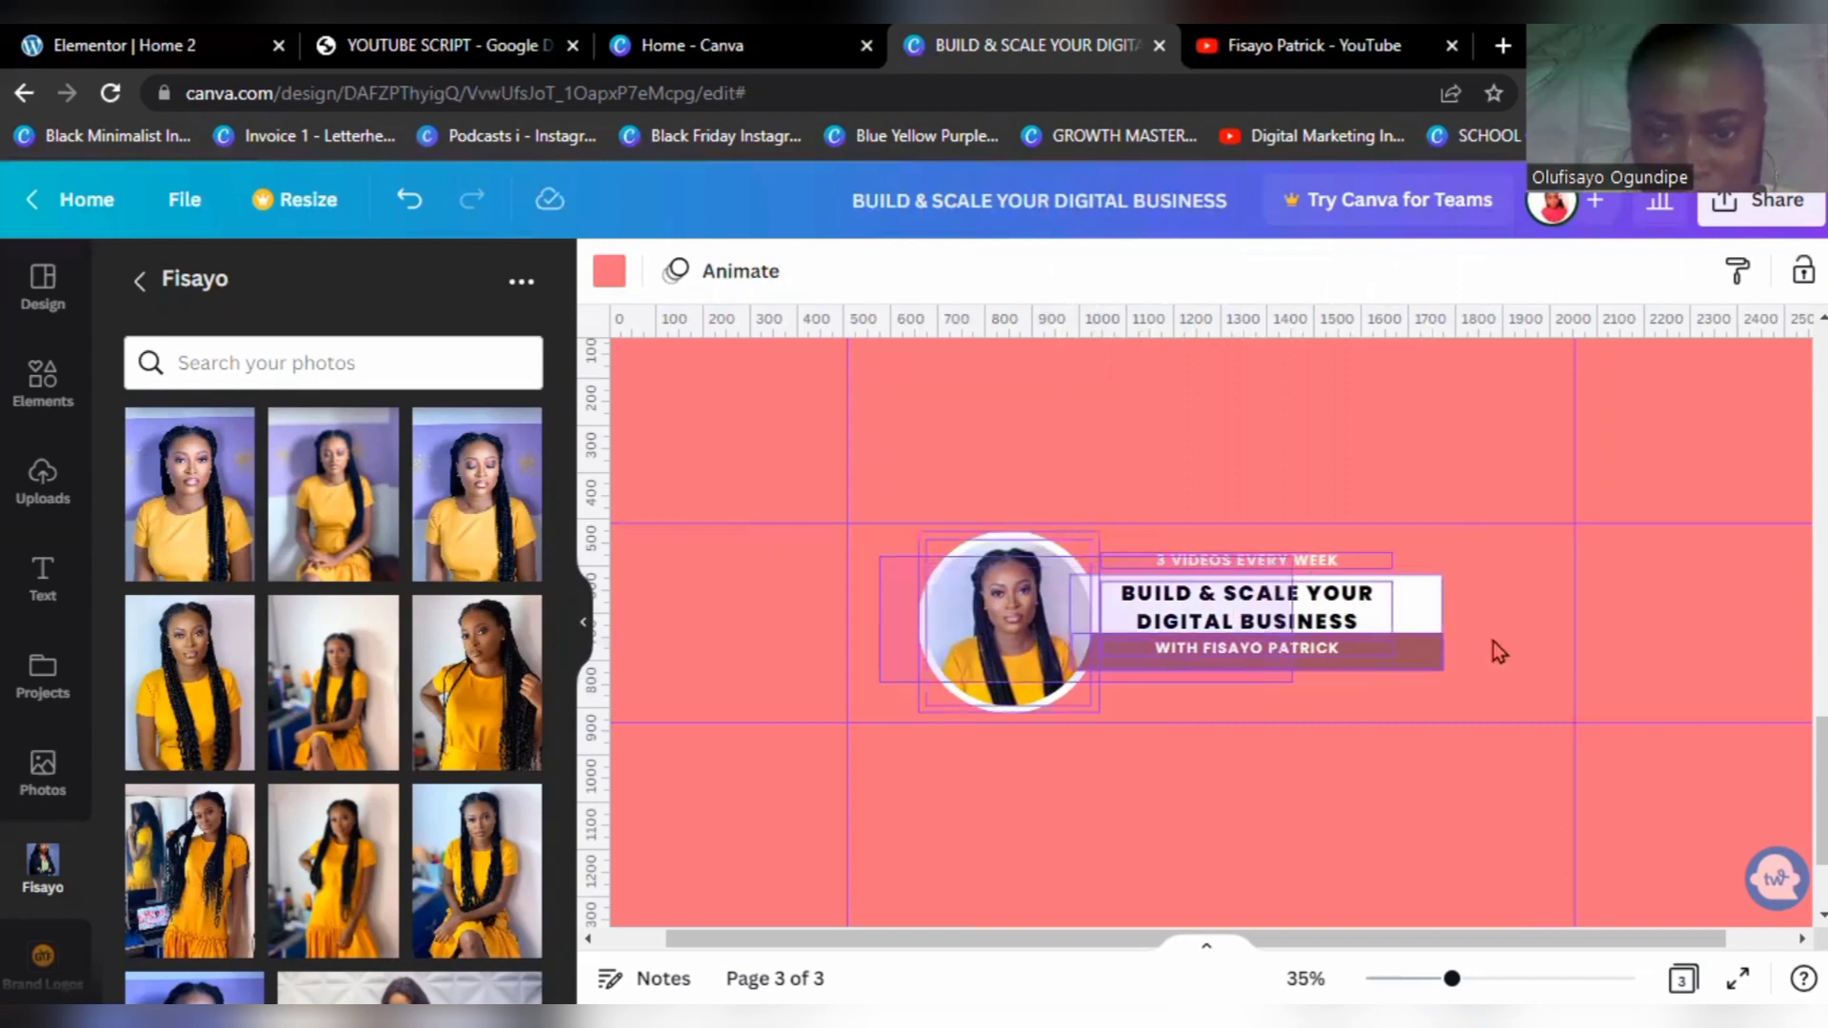
Step: Select the portrait, ring, bars and text lines together and enlarge them slightly within the safe-area guides
{"action": "left_click", "coordinate": [1449, 720]}
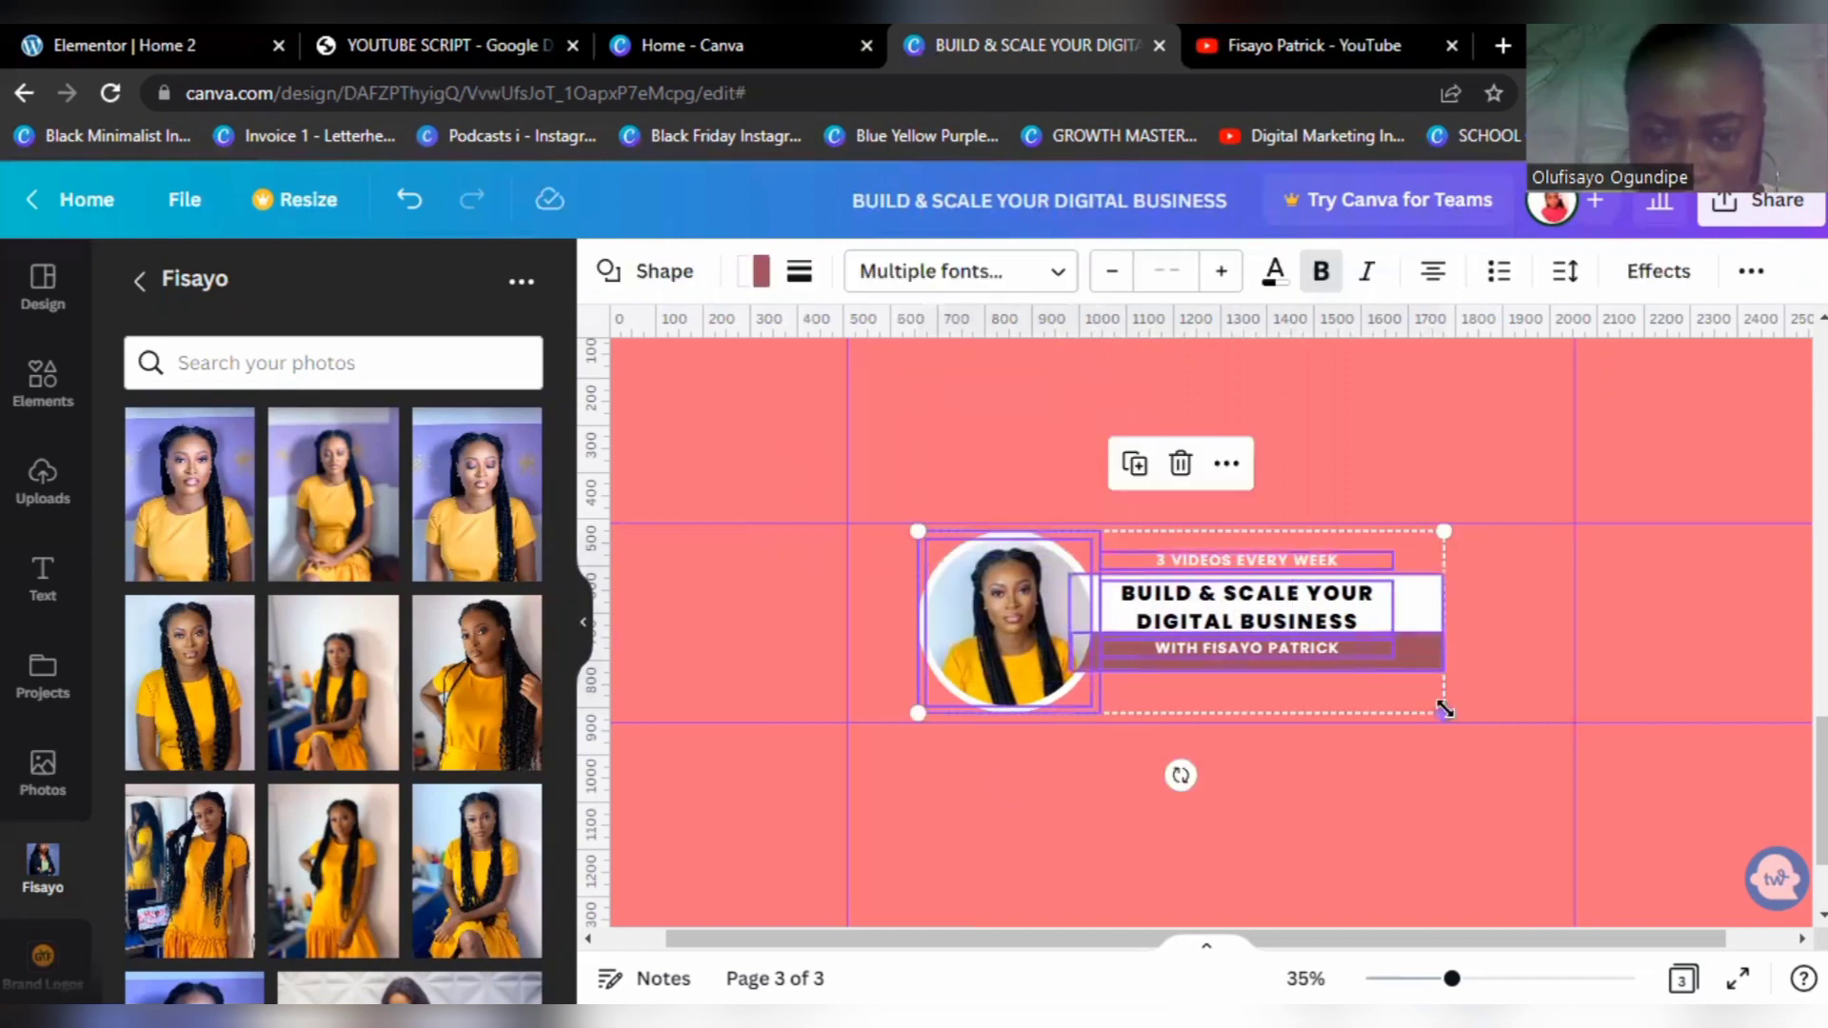
{"action": "left_click_drag", "start_coordinate": [1457, 709], "coordinate": [1459, 719]}
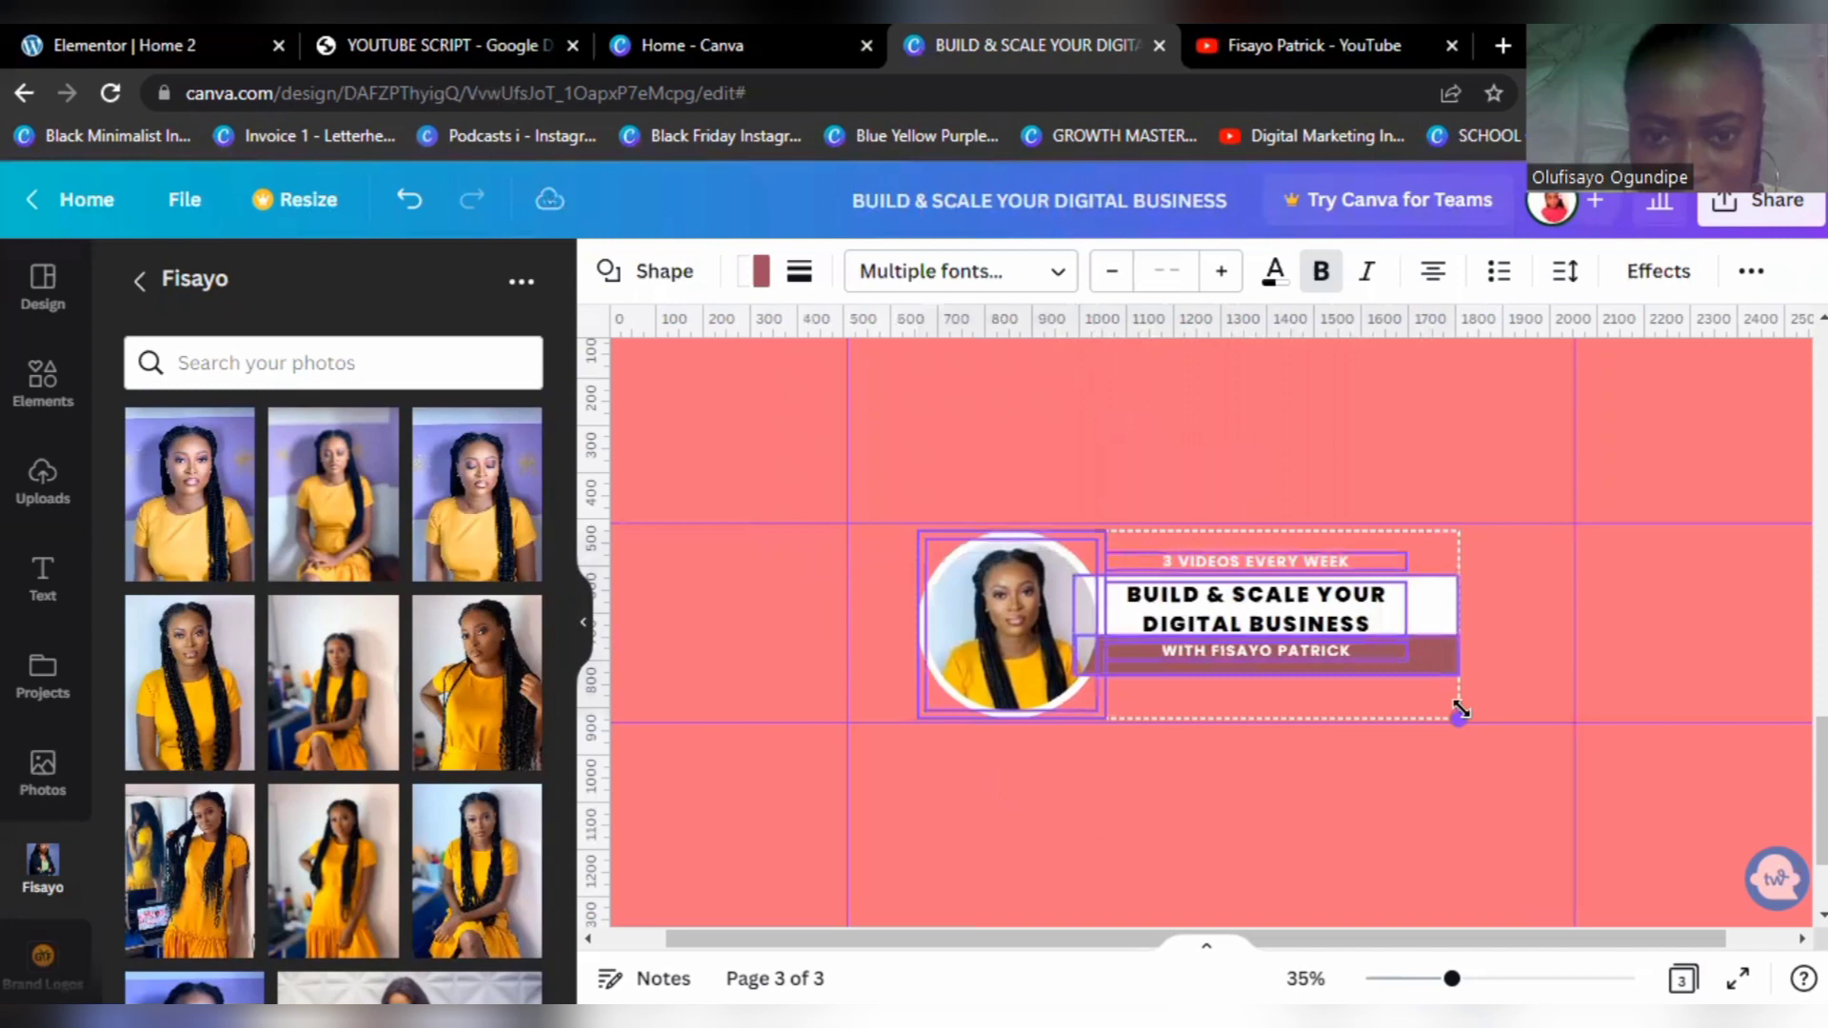
{"action": "left_click", "coordinate": [1352, 857]}
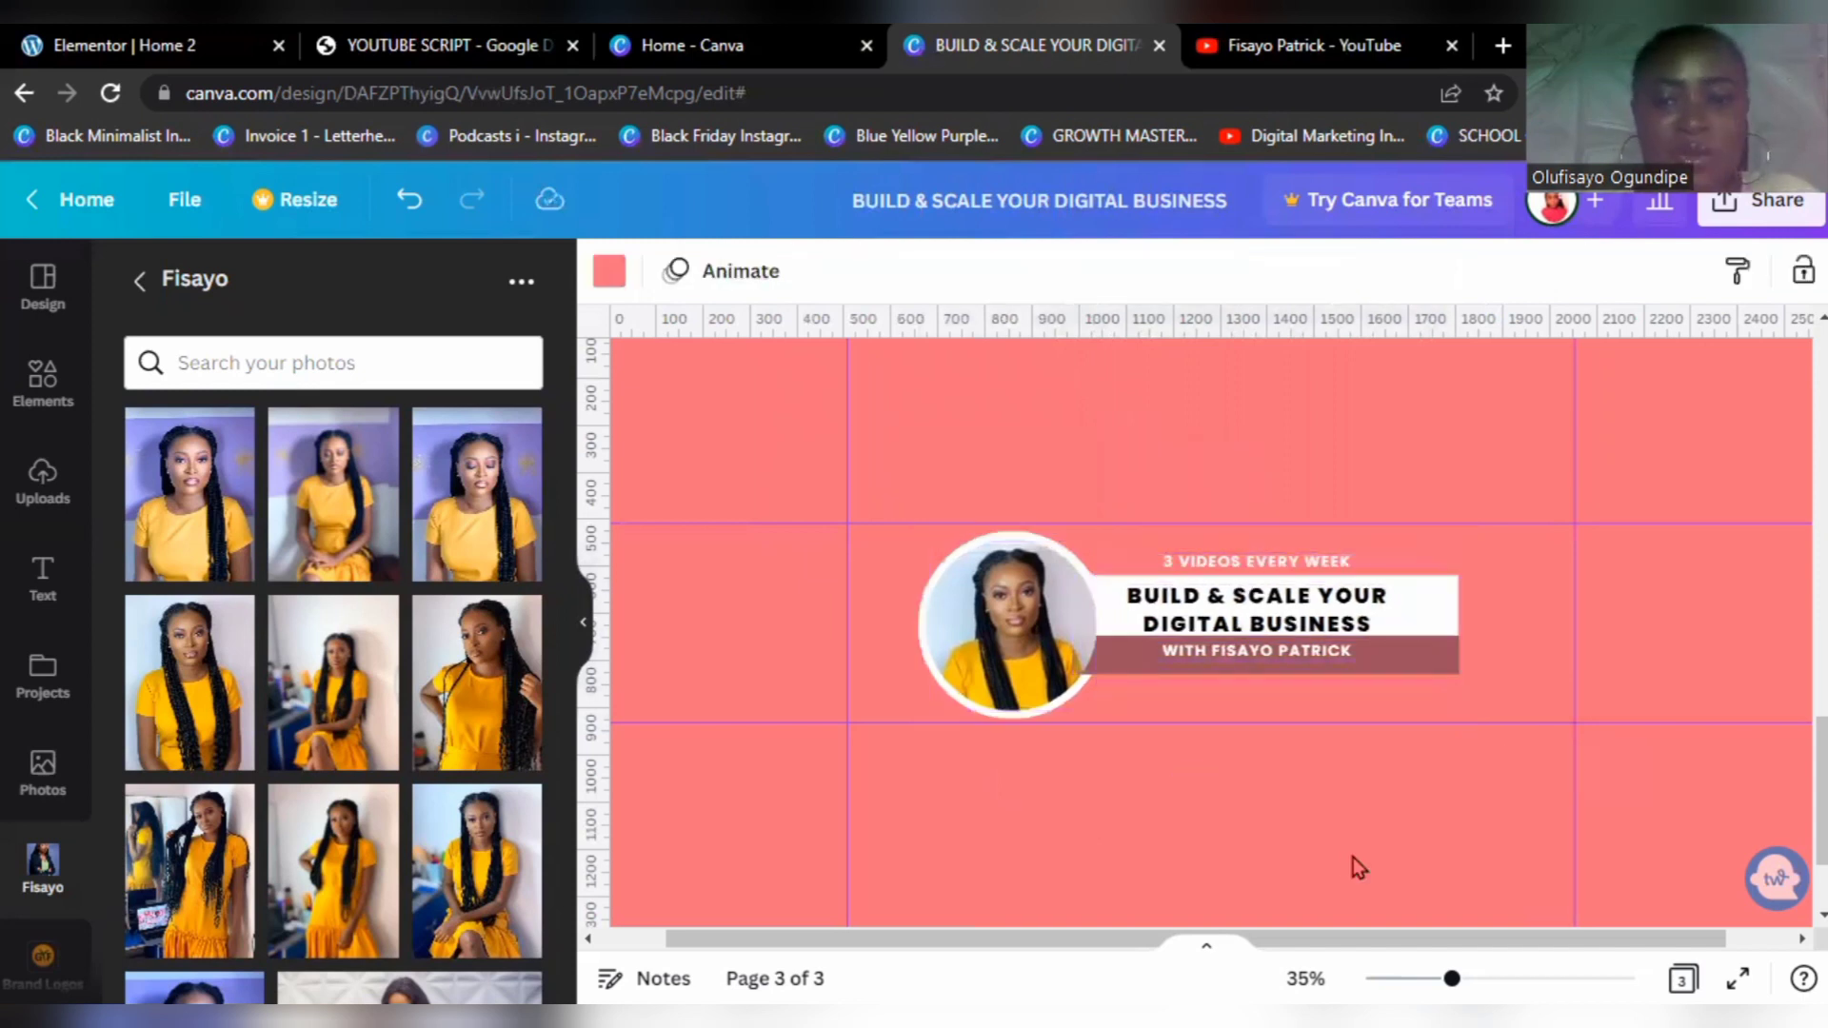
Step: Compare the new banner on page 3 with the original on page 1, checking the layout against the safe-area guides
{"action": "scroll", "coordinate": [1215, 609], "scroll_direction": "down", "scroll_amount": 3}
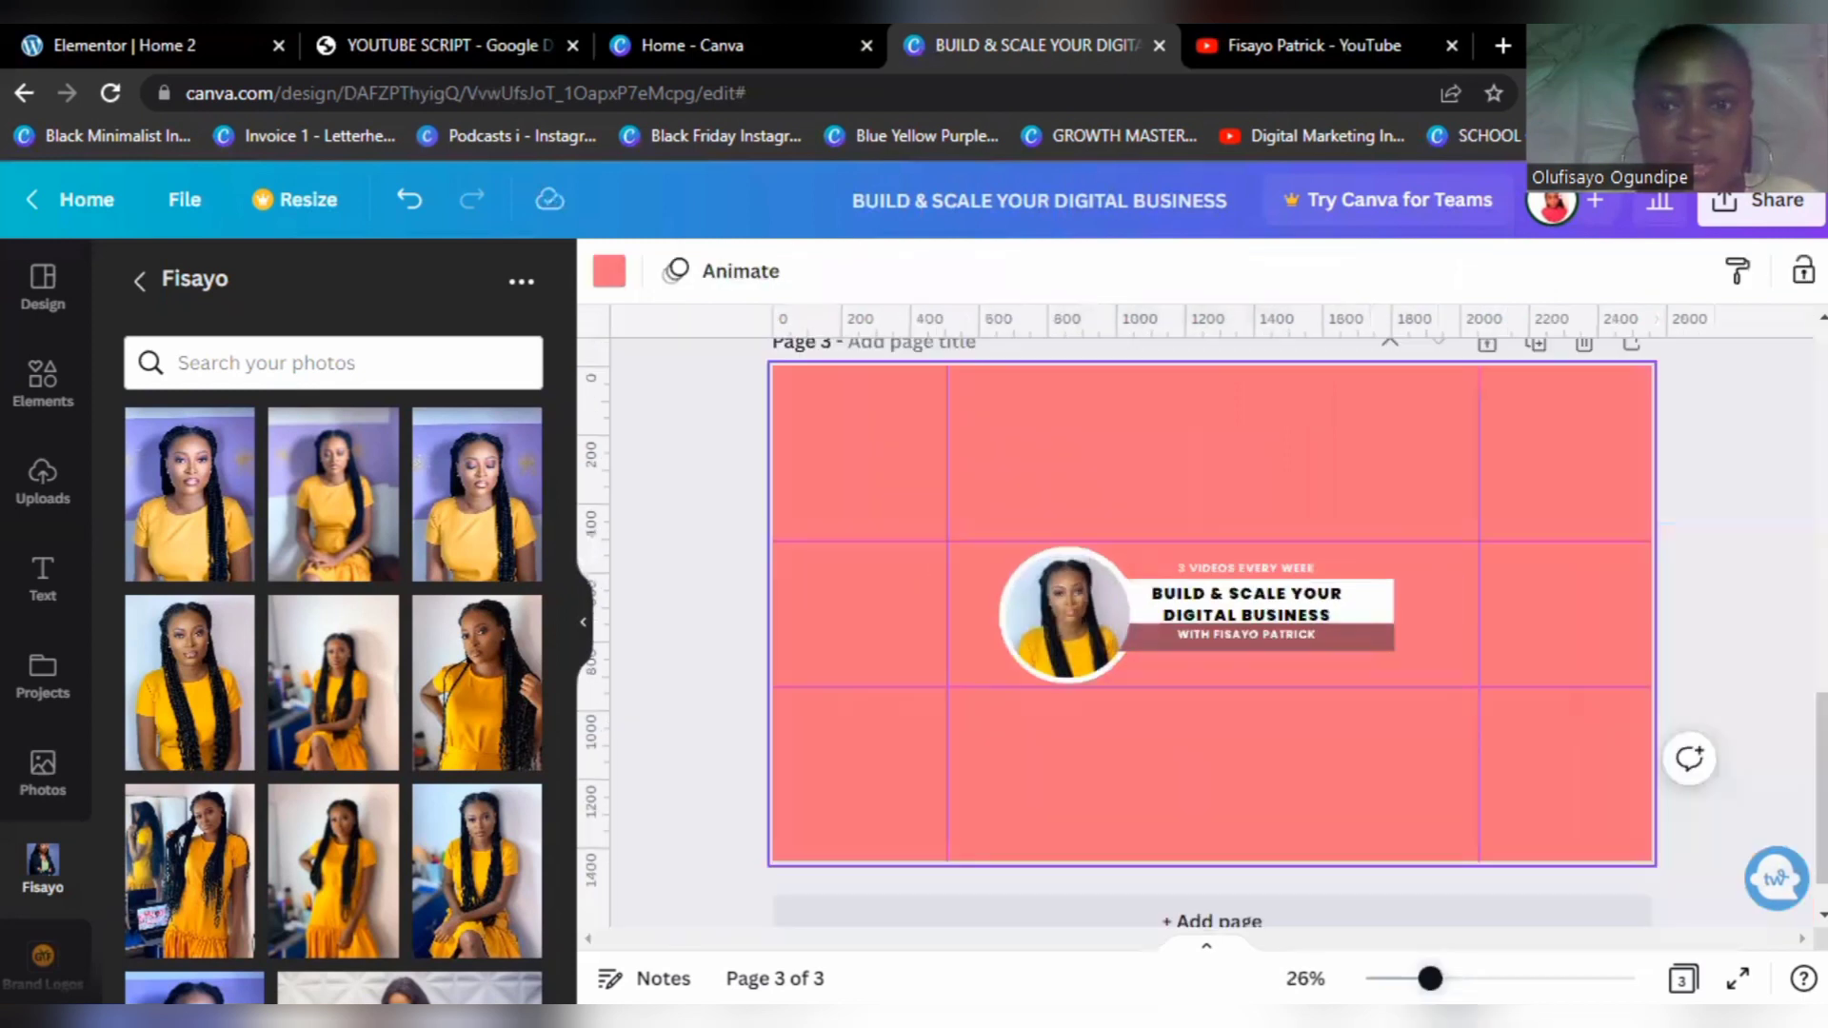
{"action": "scroll", "coordinate": [1214, 614], "scroll_direction": "down", "scroll_amount": 2}
{"action": "scroll", "coordinate": [1072, 345], "scroll_direction": "down", "scroll_amount": 1}
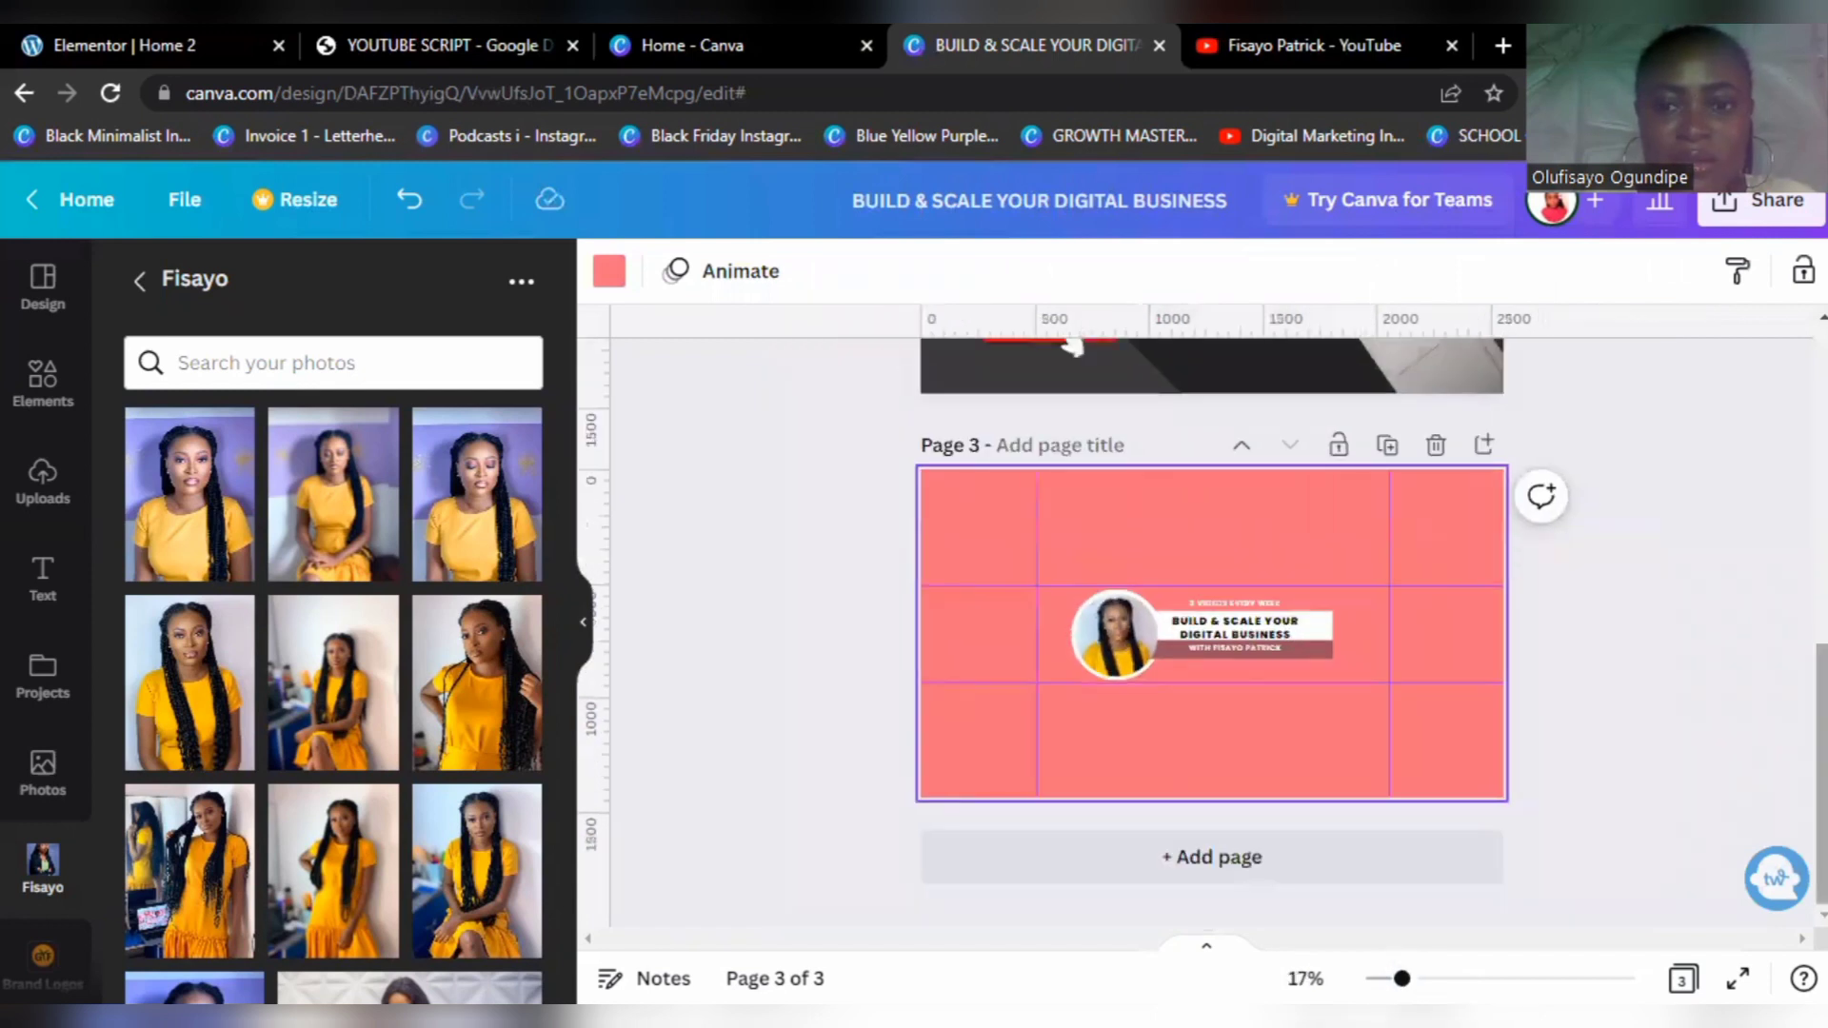
{"action": "scroll", "coordinate": [1073, 345], "scroll_direction": "up", "scroll_amount": 1}
{"action": "scroll", "coordinate": [1073, 376], "scroll_direction": "up", "scroll_amount": 8}
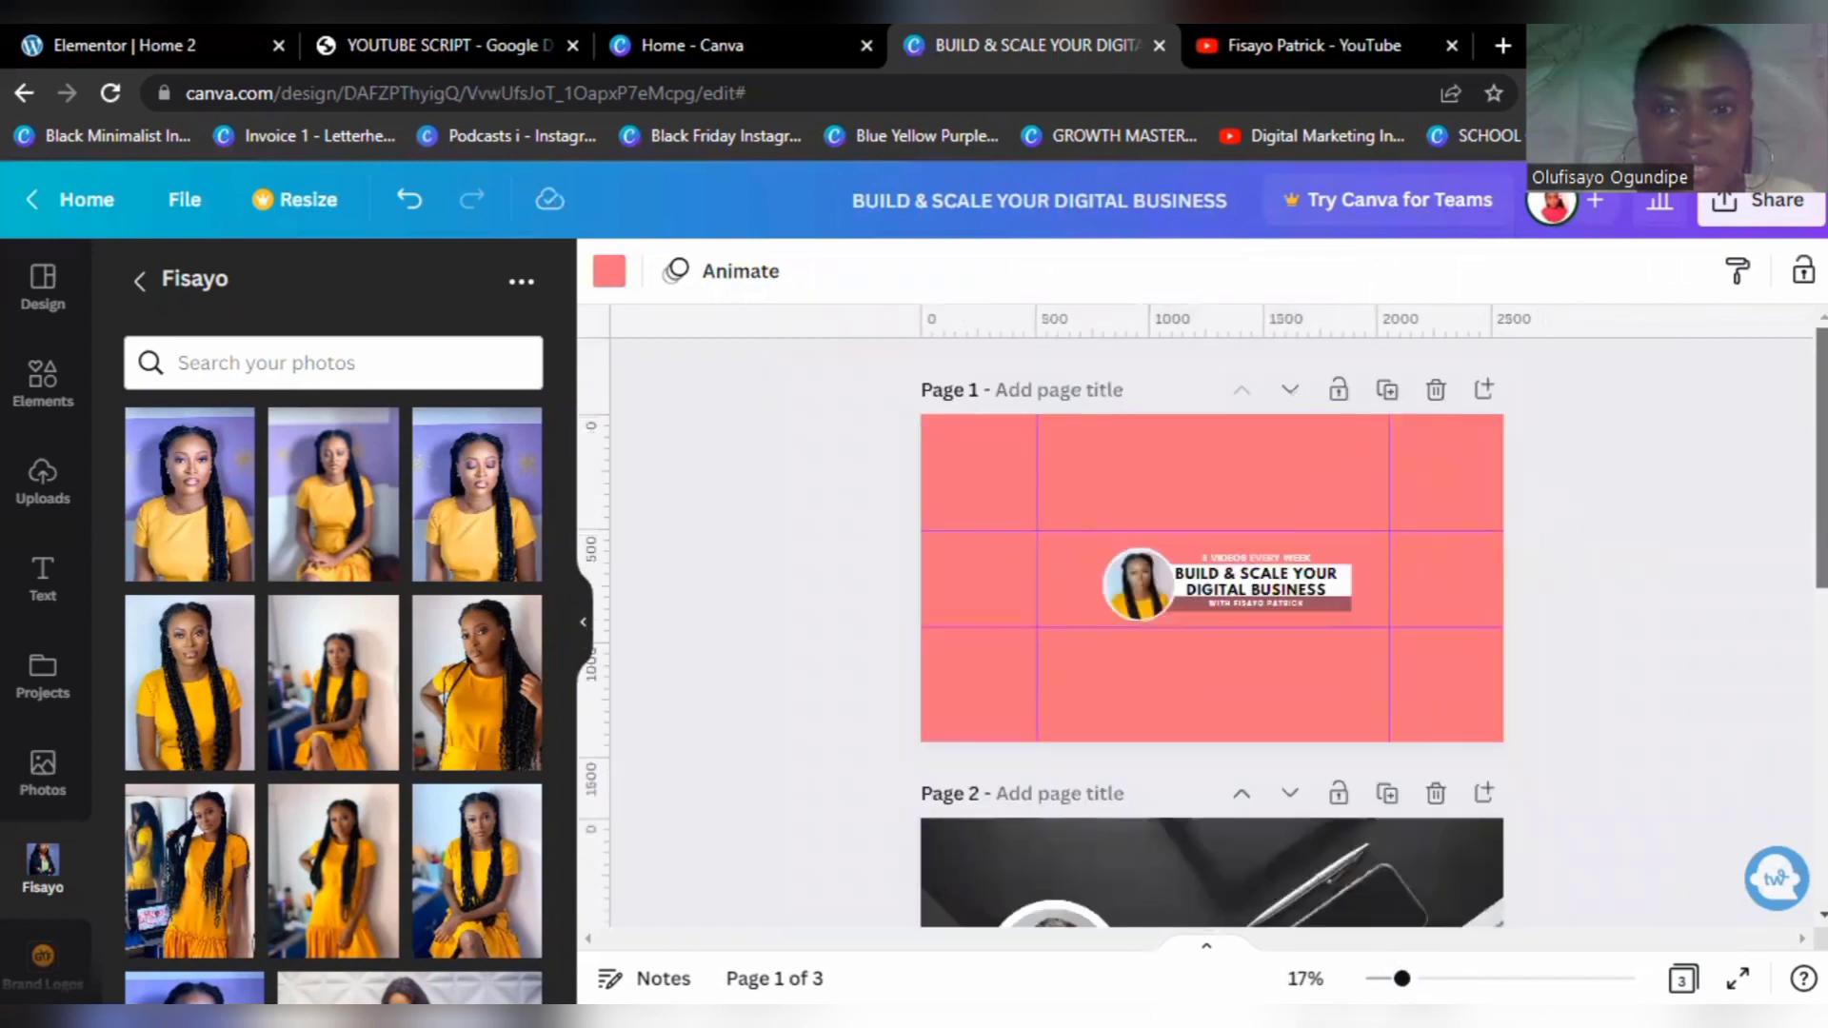
{"action": "scroll", "coordinate": [1071, 916], "scroll_direction": "down", "scroll_amount": 3}
{"action": "scroll", "coordinate": [1209, 762], "scroll_direction": "down", "scroll_amount": 5}
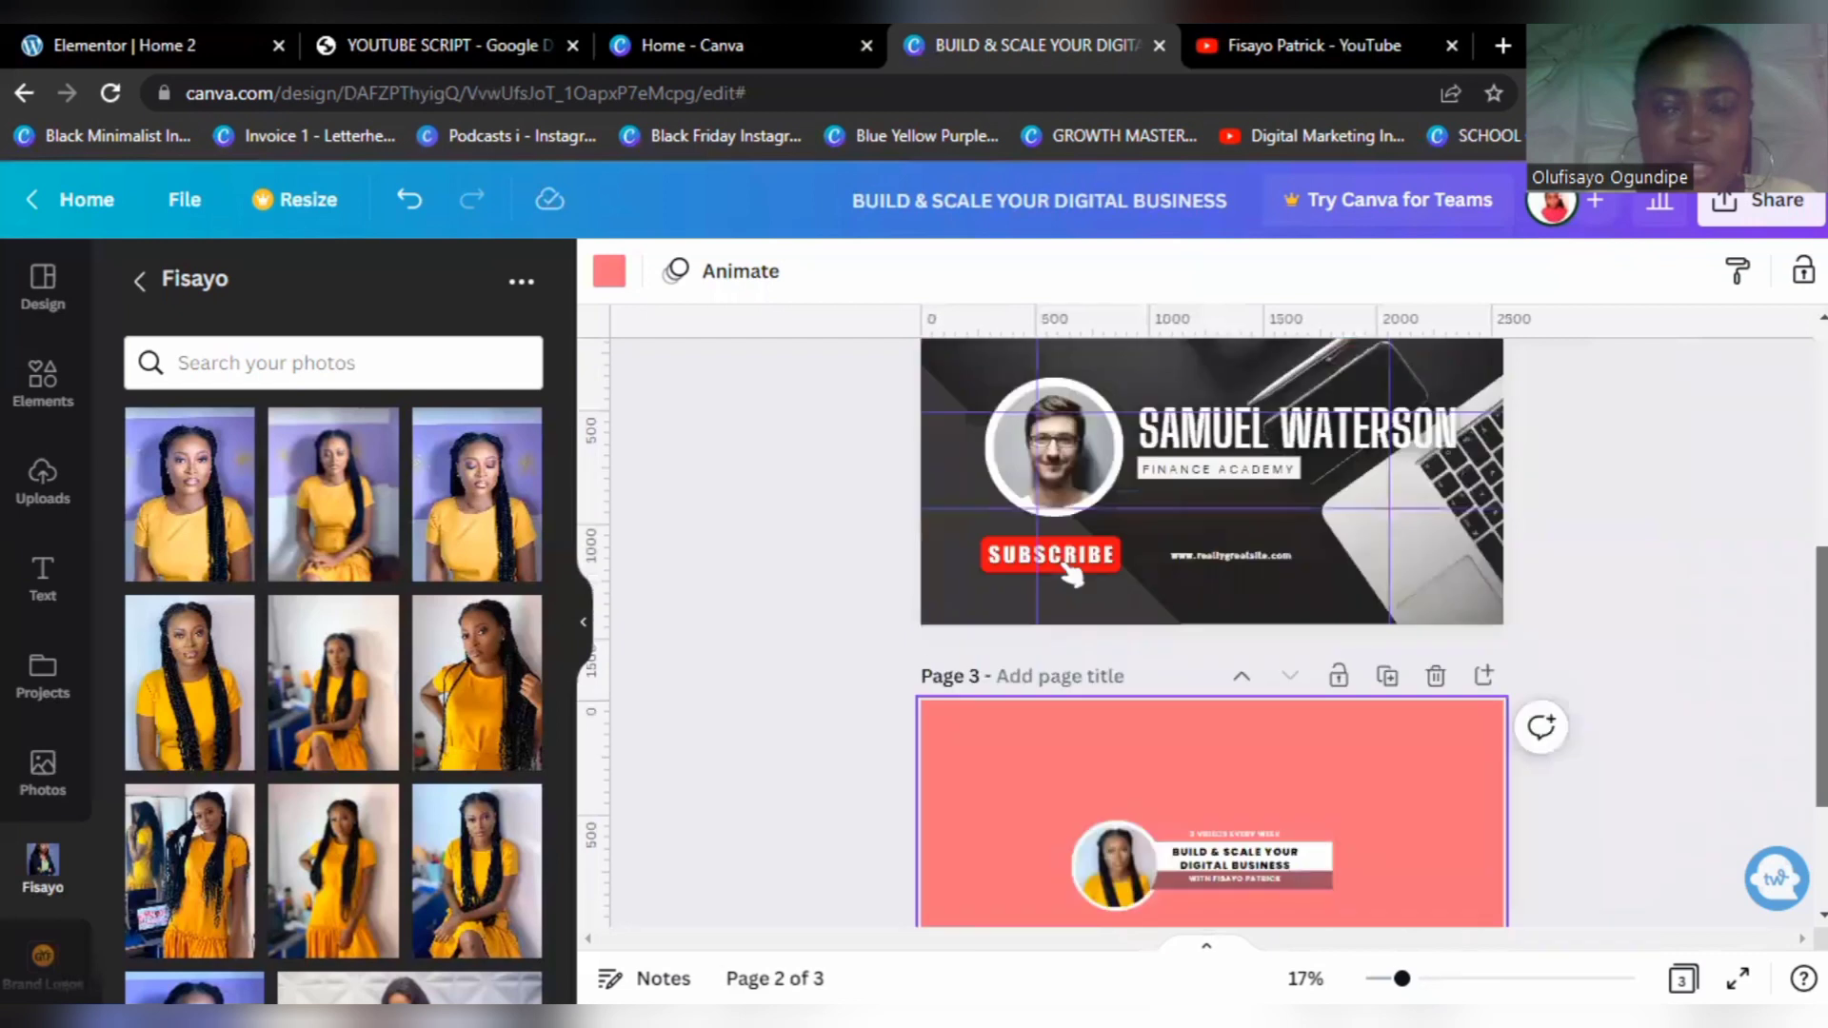
{"action": "scroll", "coordinate": [1073, 576], "scroll_direction": "up", "scroll_amount": 5}
{"action": "scroll", "coordinate": [1124, 560], "scroll_direction": "up", "scroll_amount": 1}
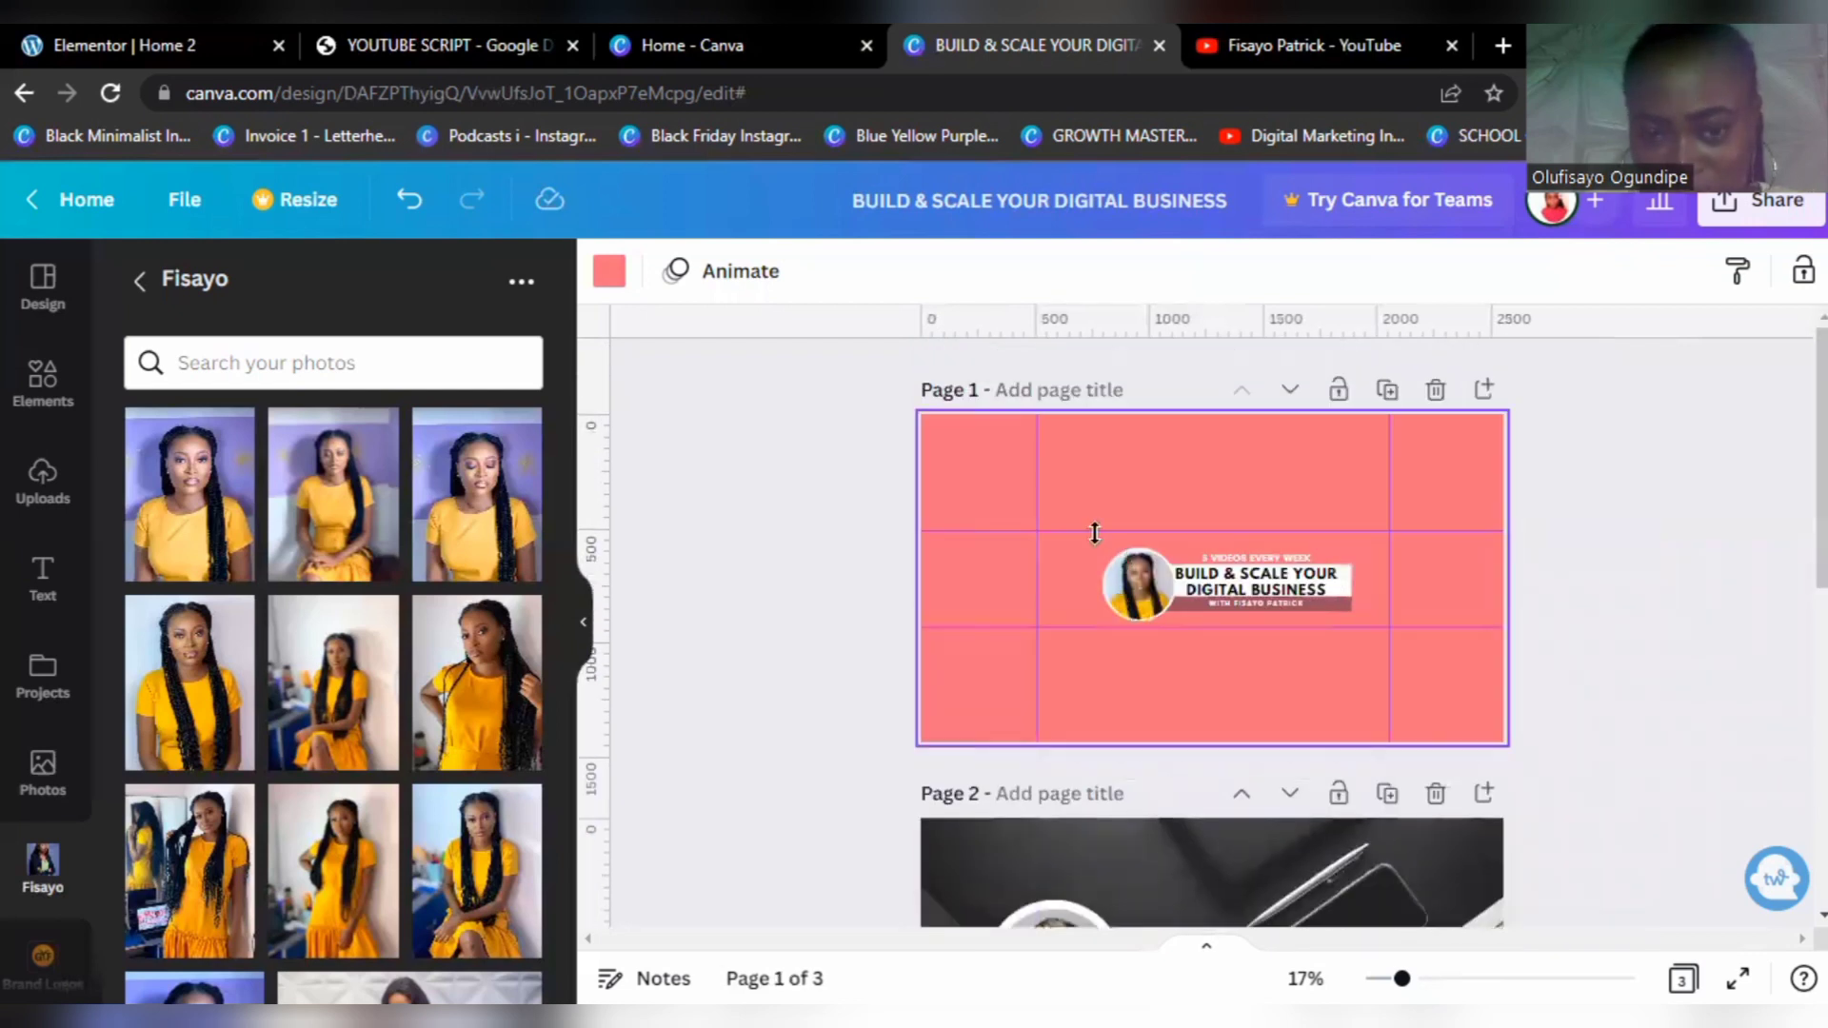
{"action": "left_click", "coordinate": [1040, 568]}
{"action": "left_click", "coordinate": [1405, 522]}
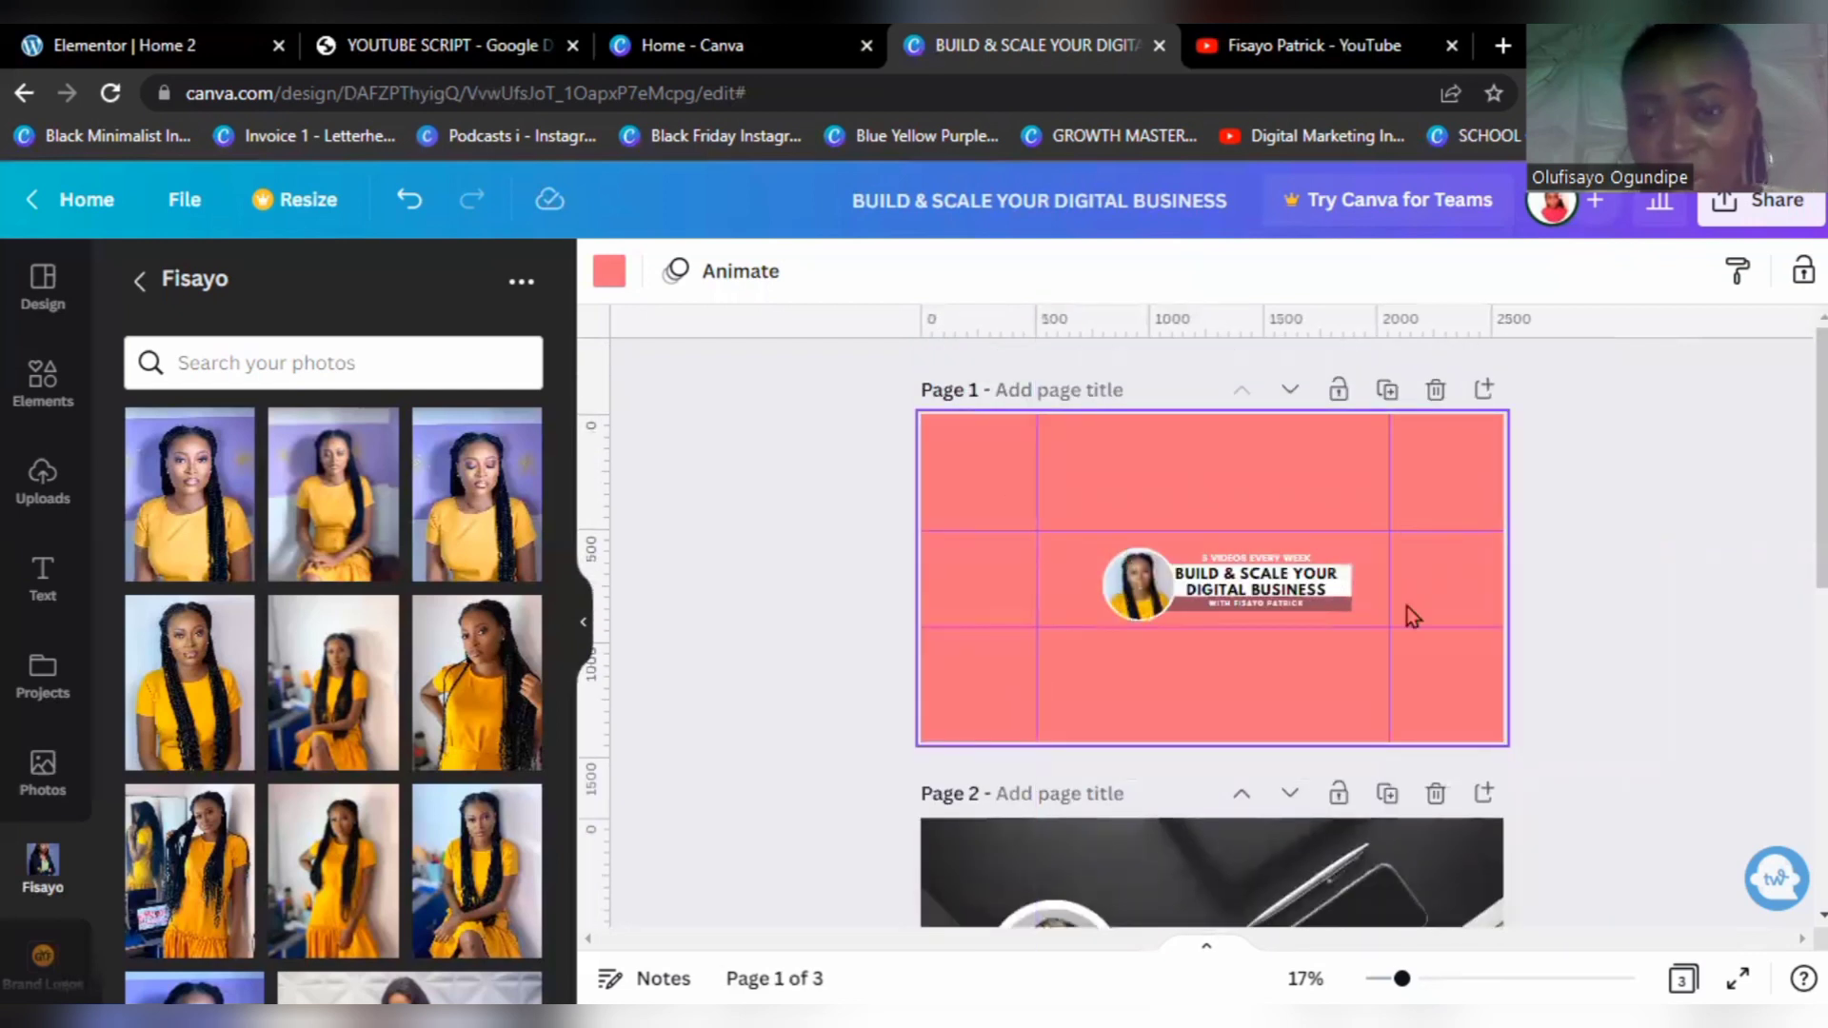
{"action": "left_click", "coordinate": [1389, 554]}
{"action": "left_click", "coordinate": [1308, 560]}
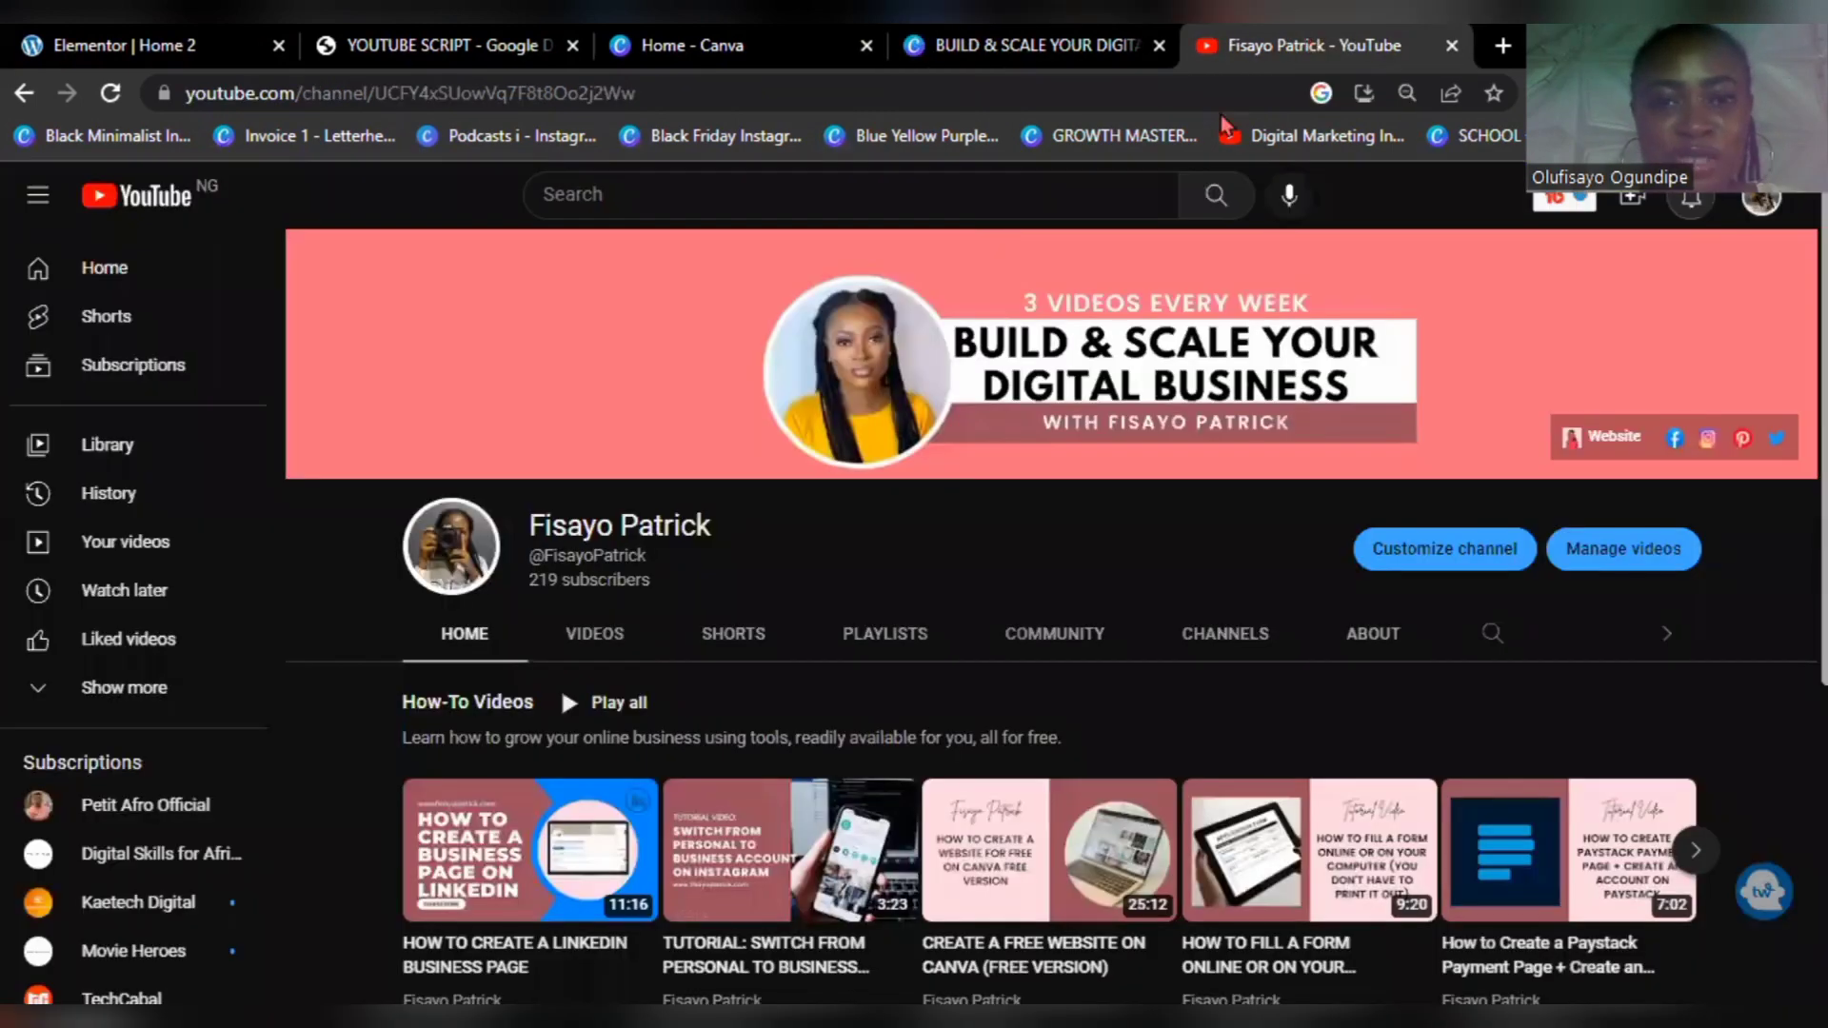
Step: Examine the live banner on the YouTube channel page, and return to the new banner on page 3 in Canva
{"action": "left_click", "coordinate": [1307, 45]}
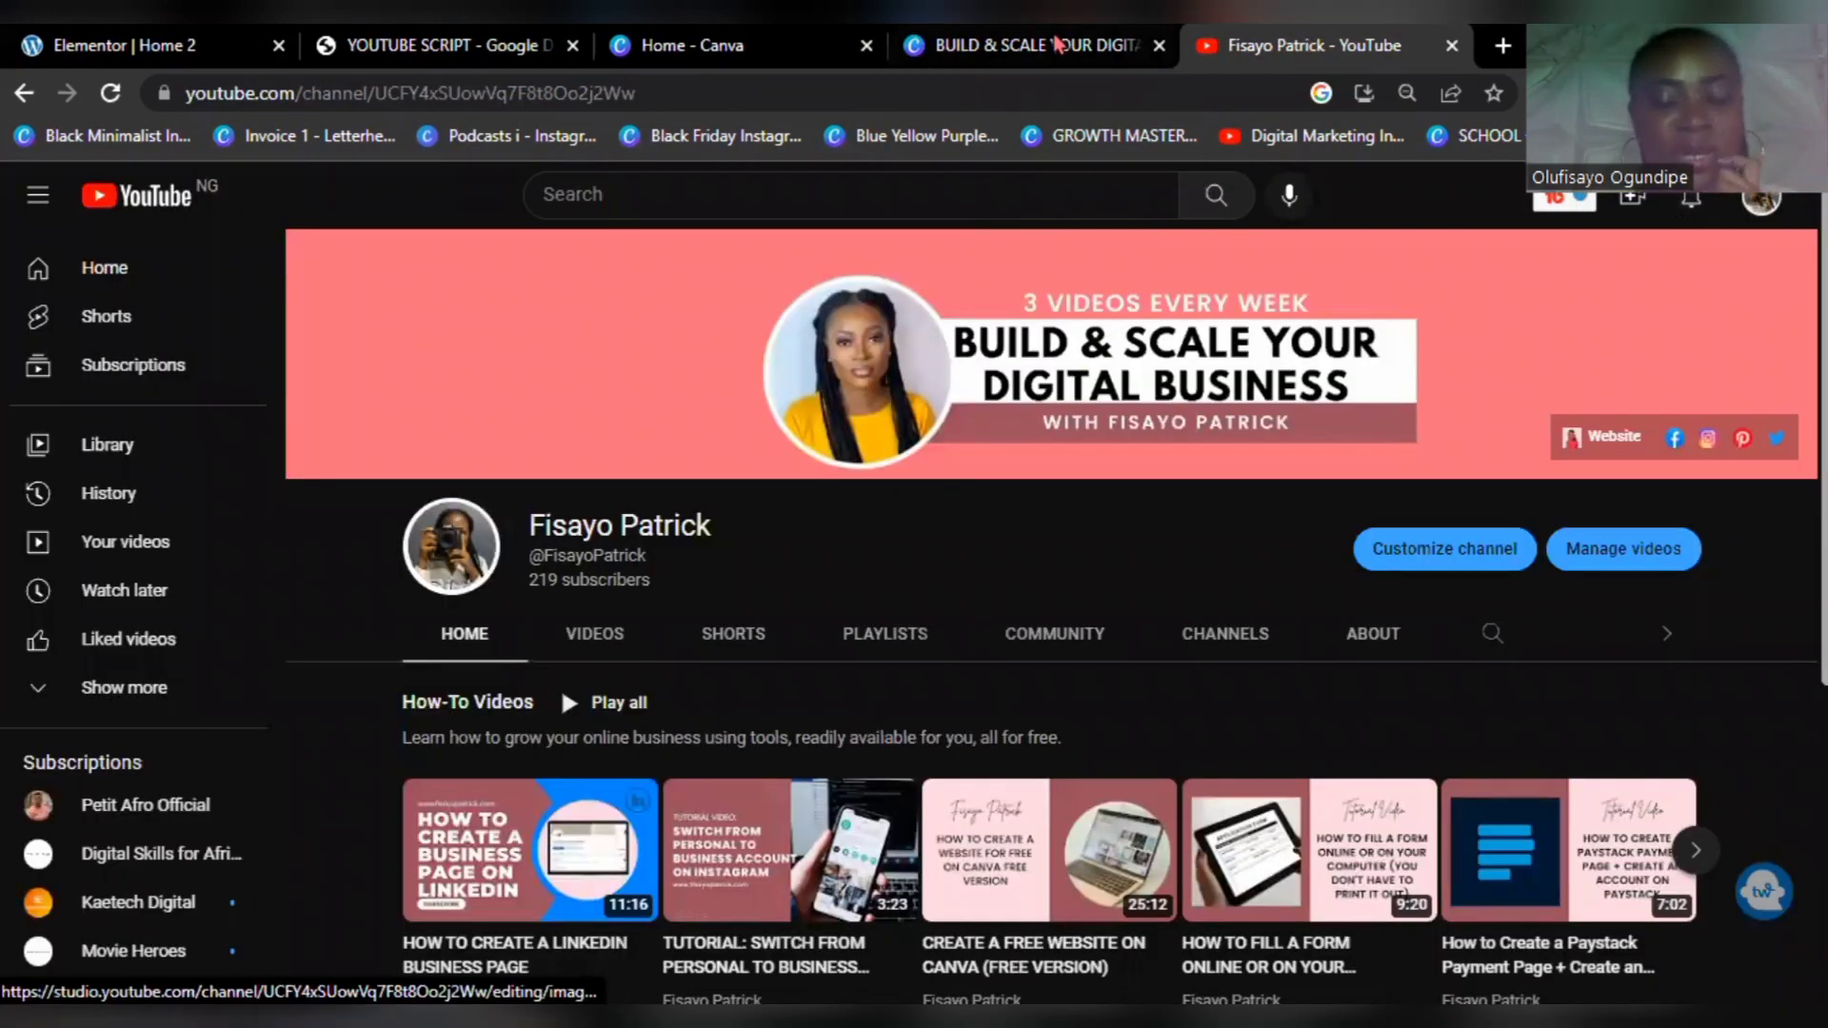
{"action": "key", "text": "ctrl+shift+Tab"}
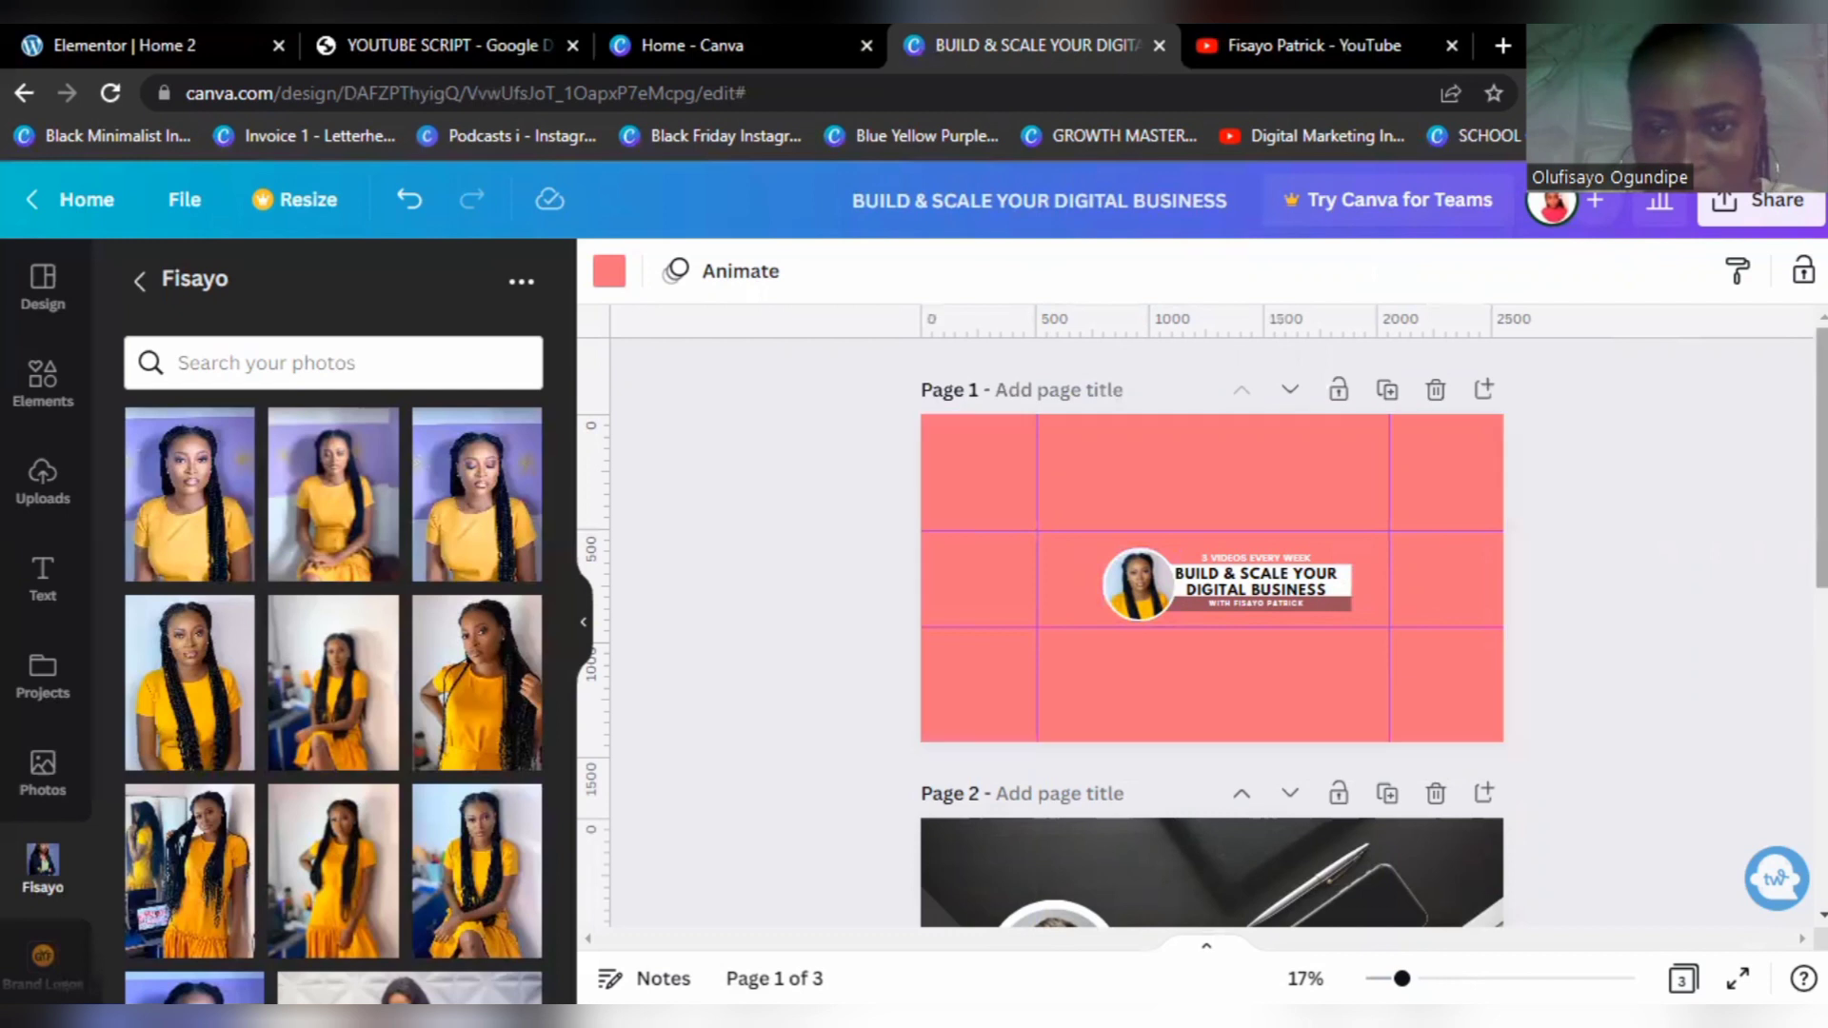
{"action": "scroll", "coordinate": [1071, 790], "scroll_direction": "down", "scroll_amount": 3}
{"action": "scroll", "coordinate": [1071, 790], "scroll_direction": "down", "scroll_amount": 3}
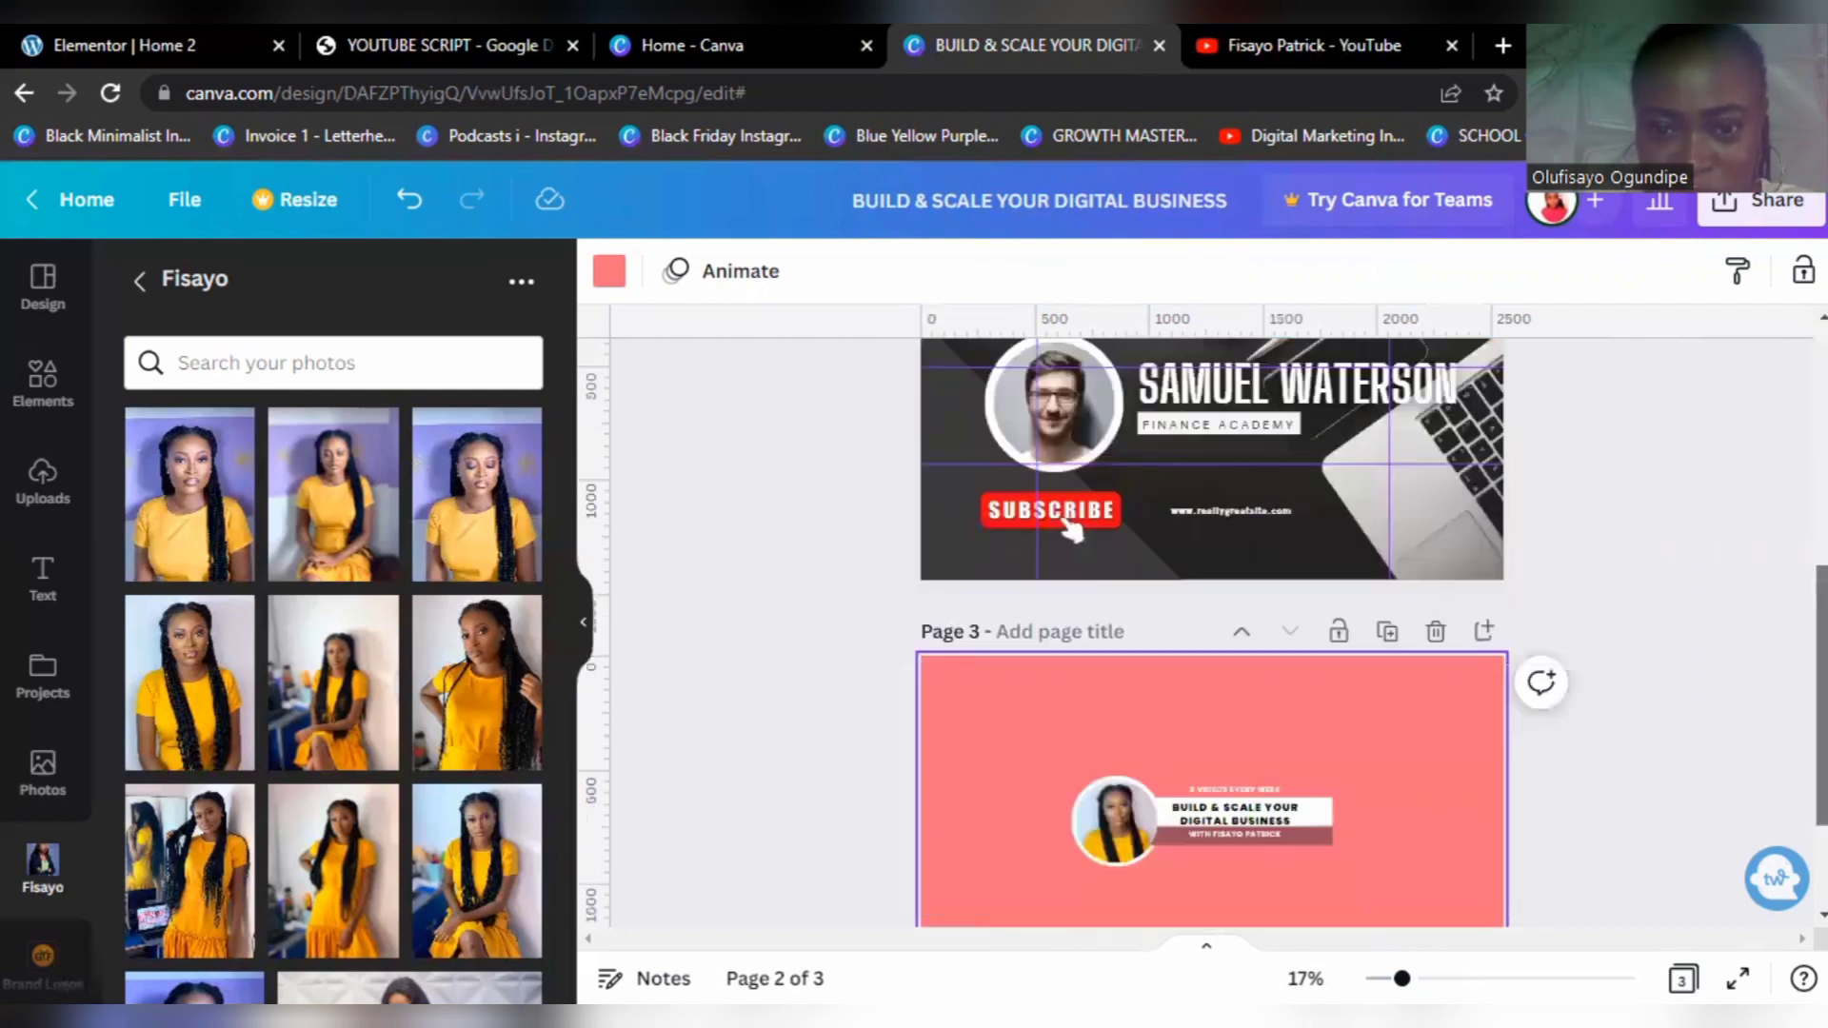
{"action": "scroll", "coordinate": [1071, 790], "scroll_direction": "down", "scroll_amount": 2}
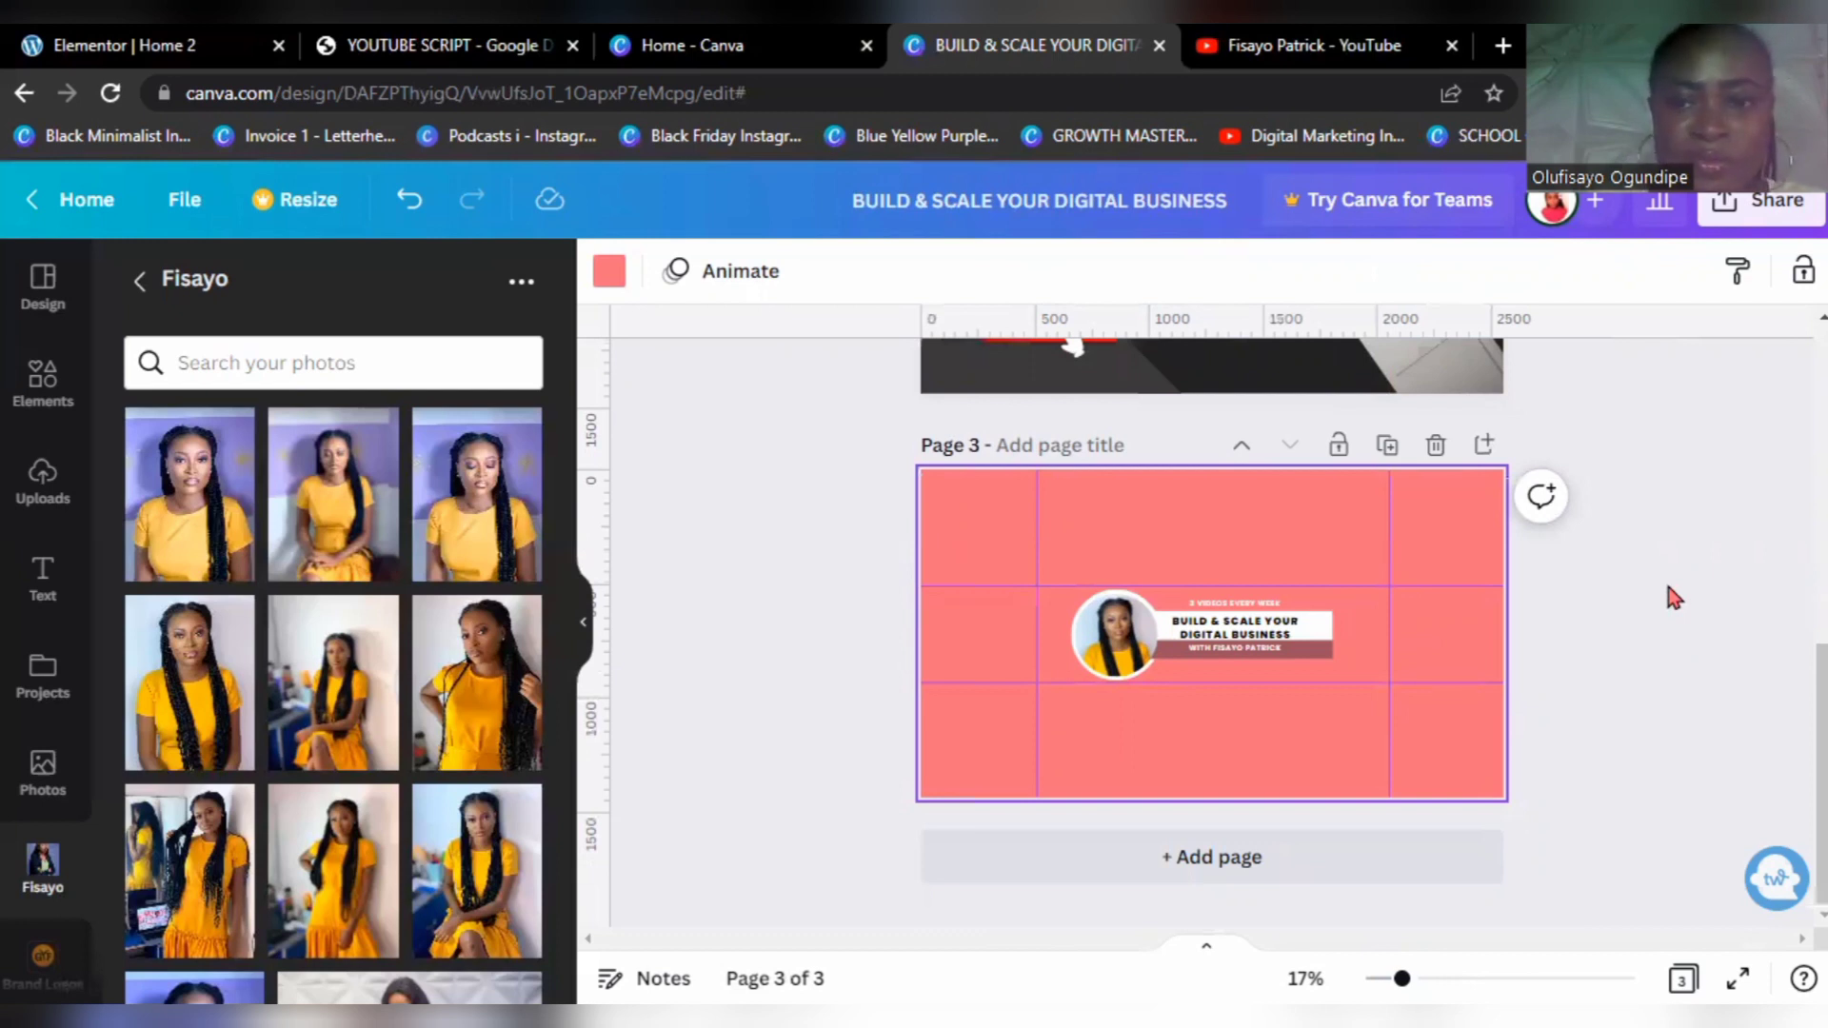
Step: Rename the design as Youtube Banner
{"action": "left_click", "coordinate": [1615, 425]}
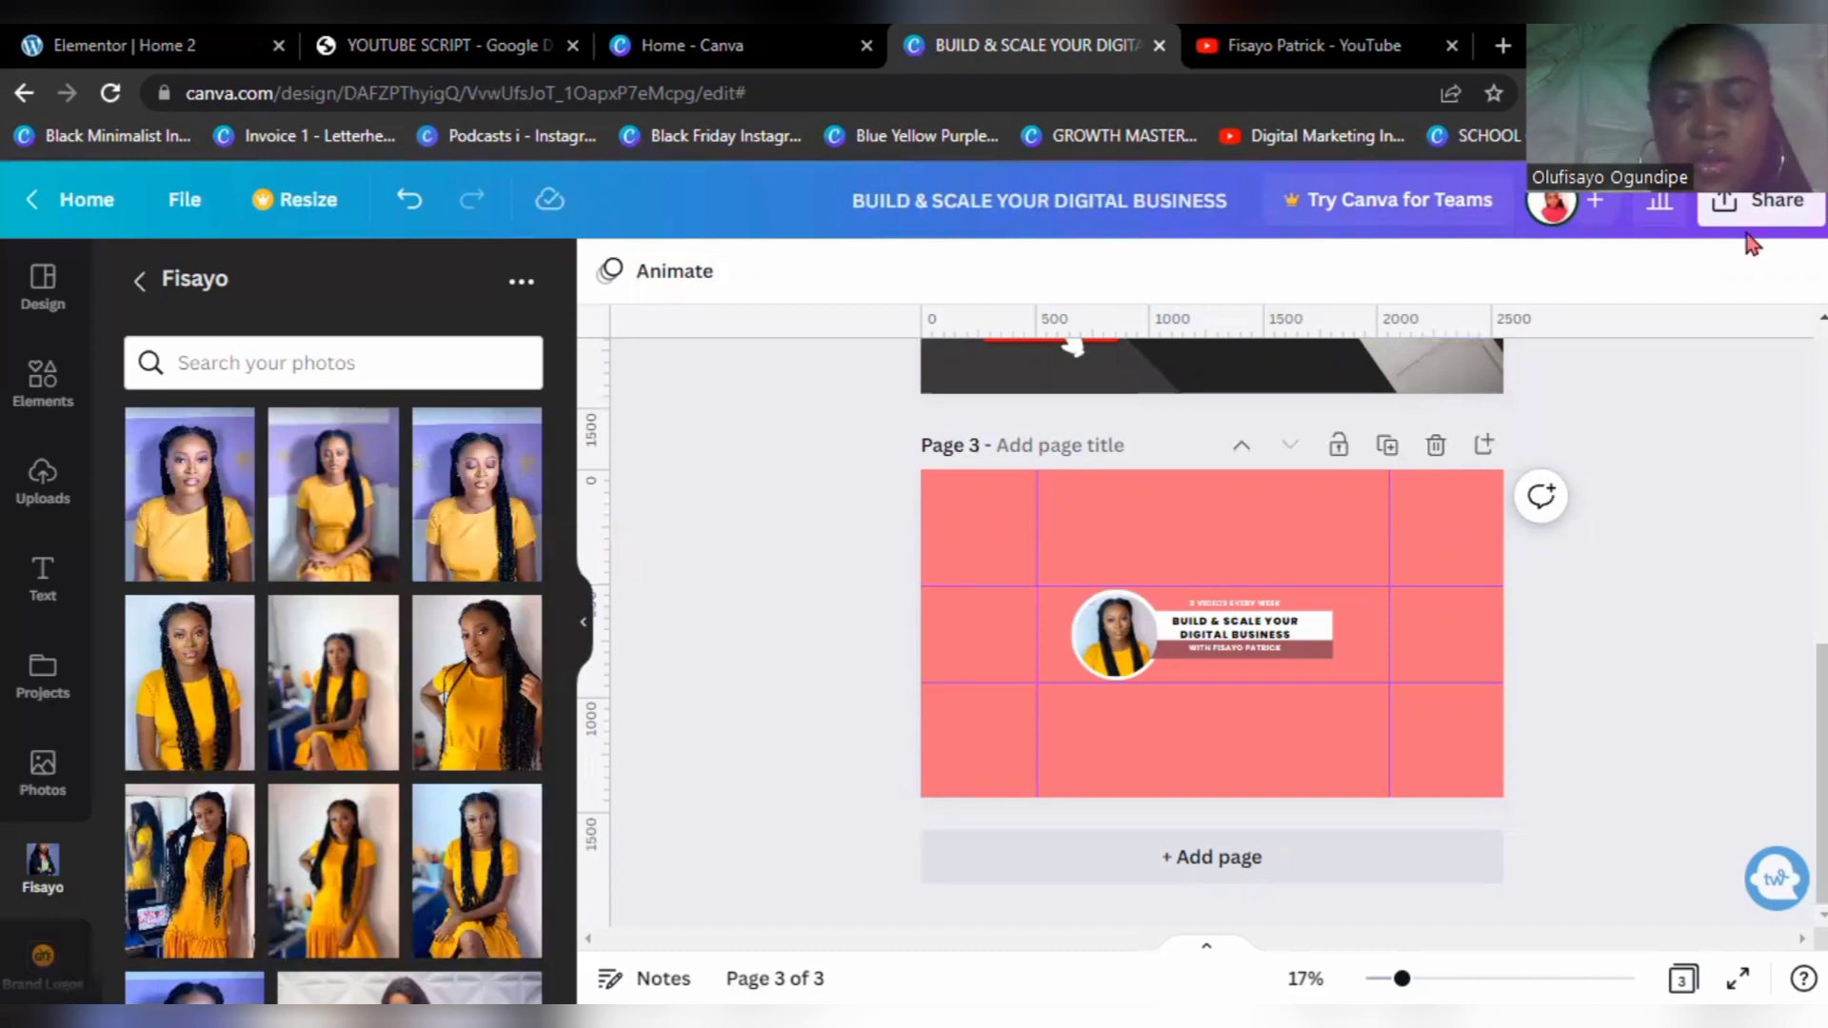
{"action": "left_click", "coordinate": [1122, 200]}
{"action": "type", "text": "Yout"}
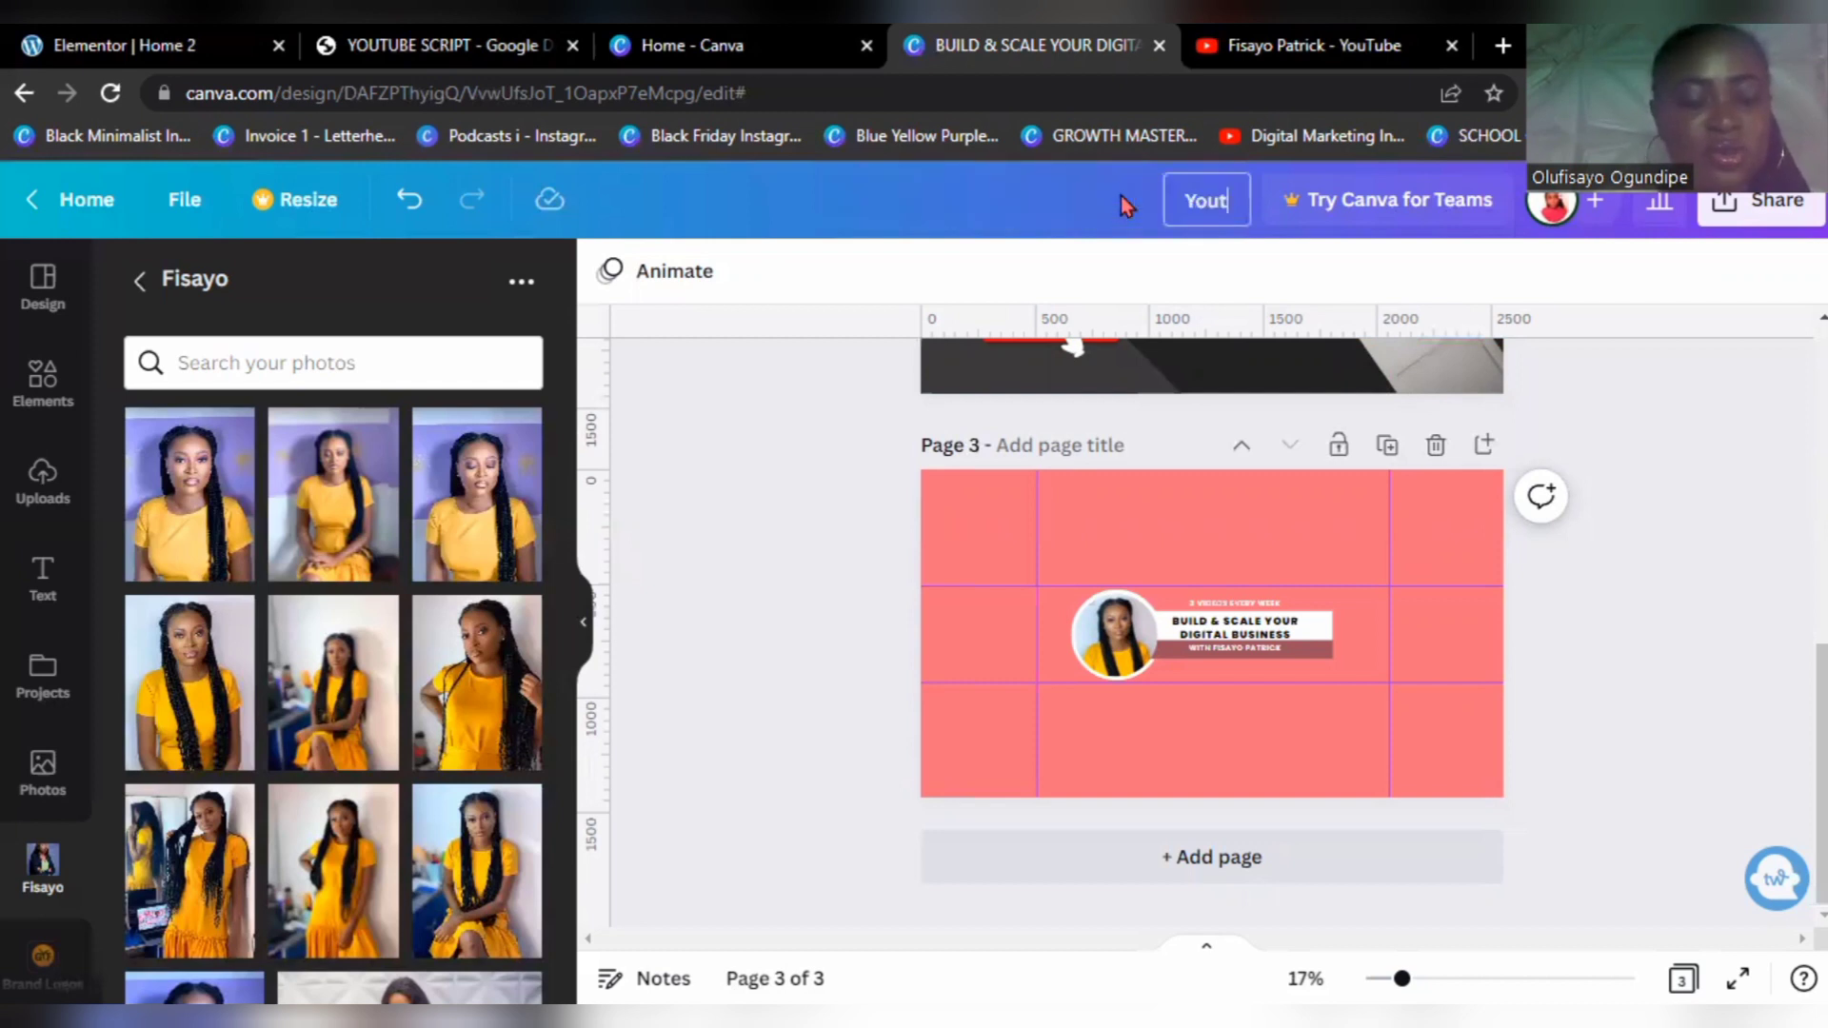
{"action": "type", "text": "u"}
{"action": "type", "text": "be"}
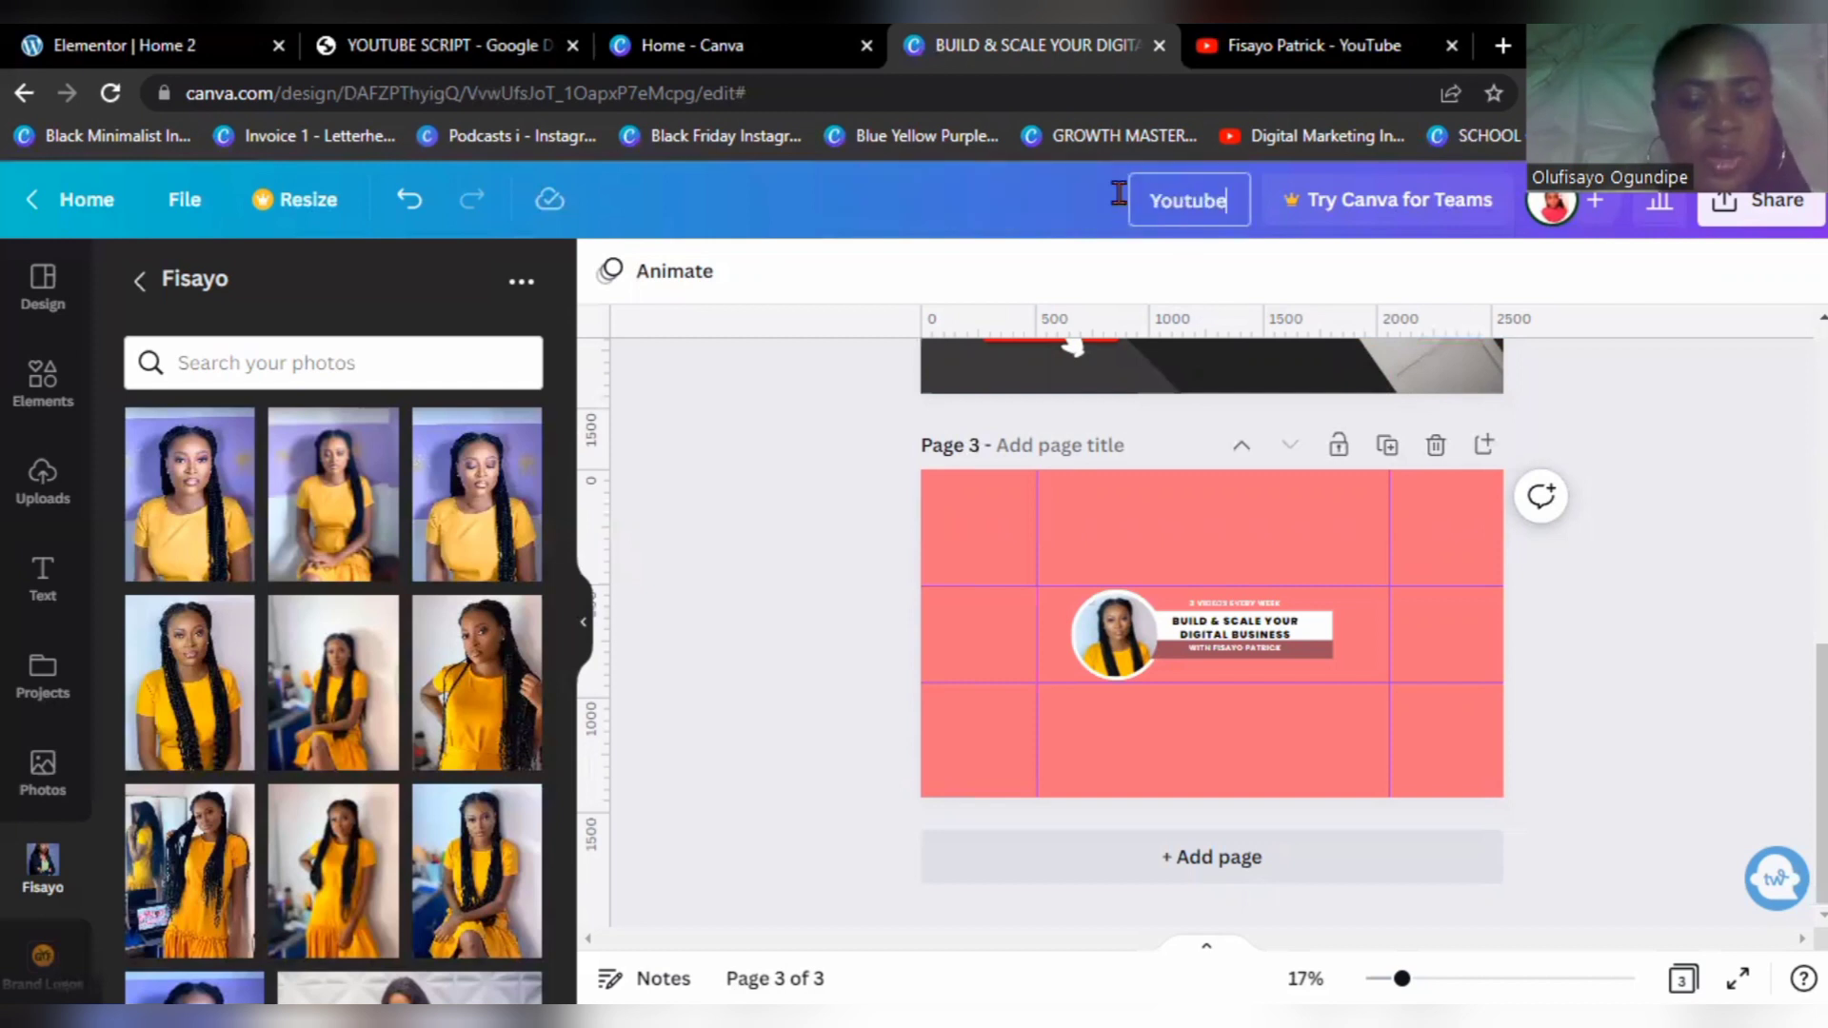
{"action": "type", "text": " Banner"}
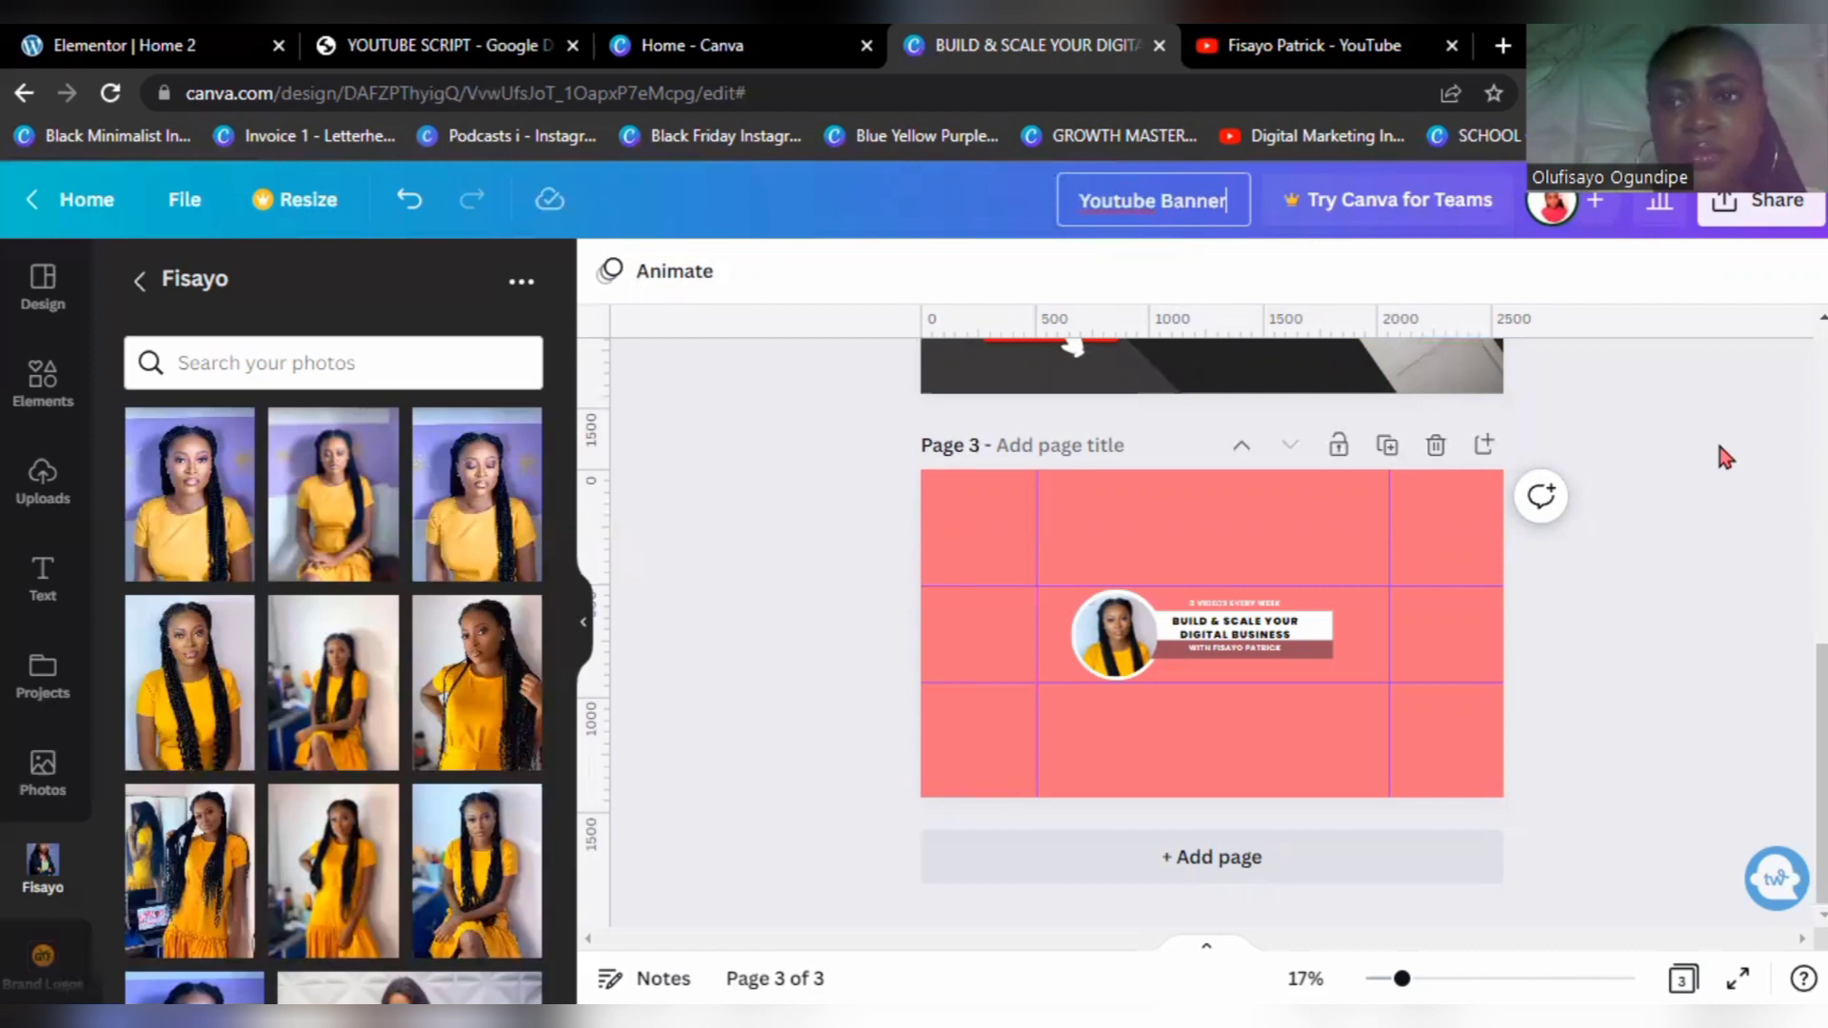
{"action": "key", "text": "Return"}
Step: Download only page 3 of the design as a PNG at 2,560 × 1,440 px
{"action": "left_click", "coordinate": [1776, 202]}
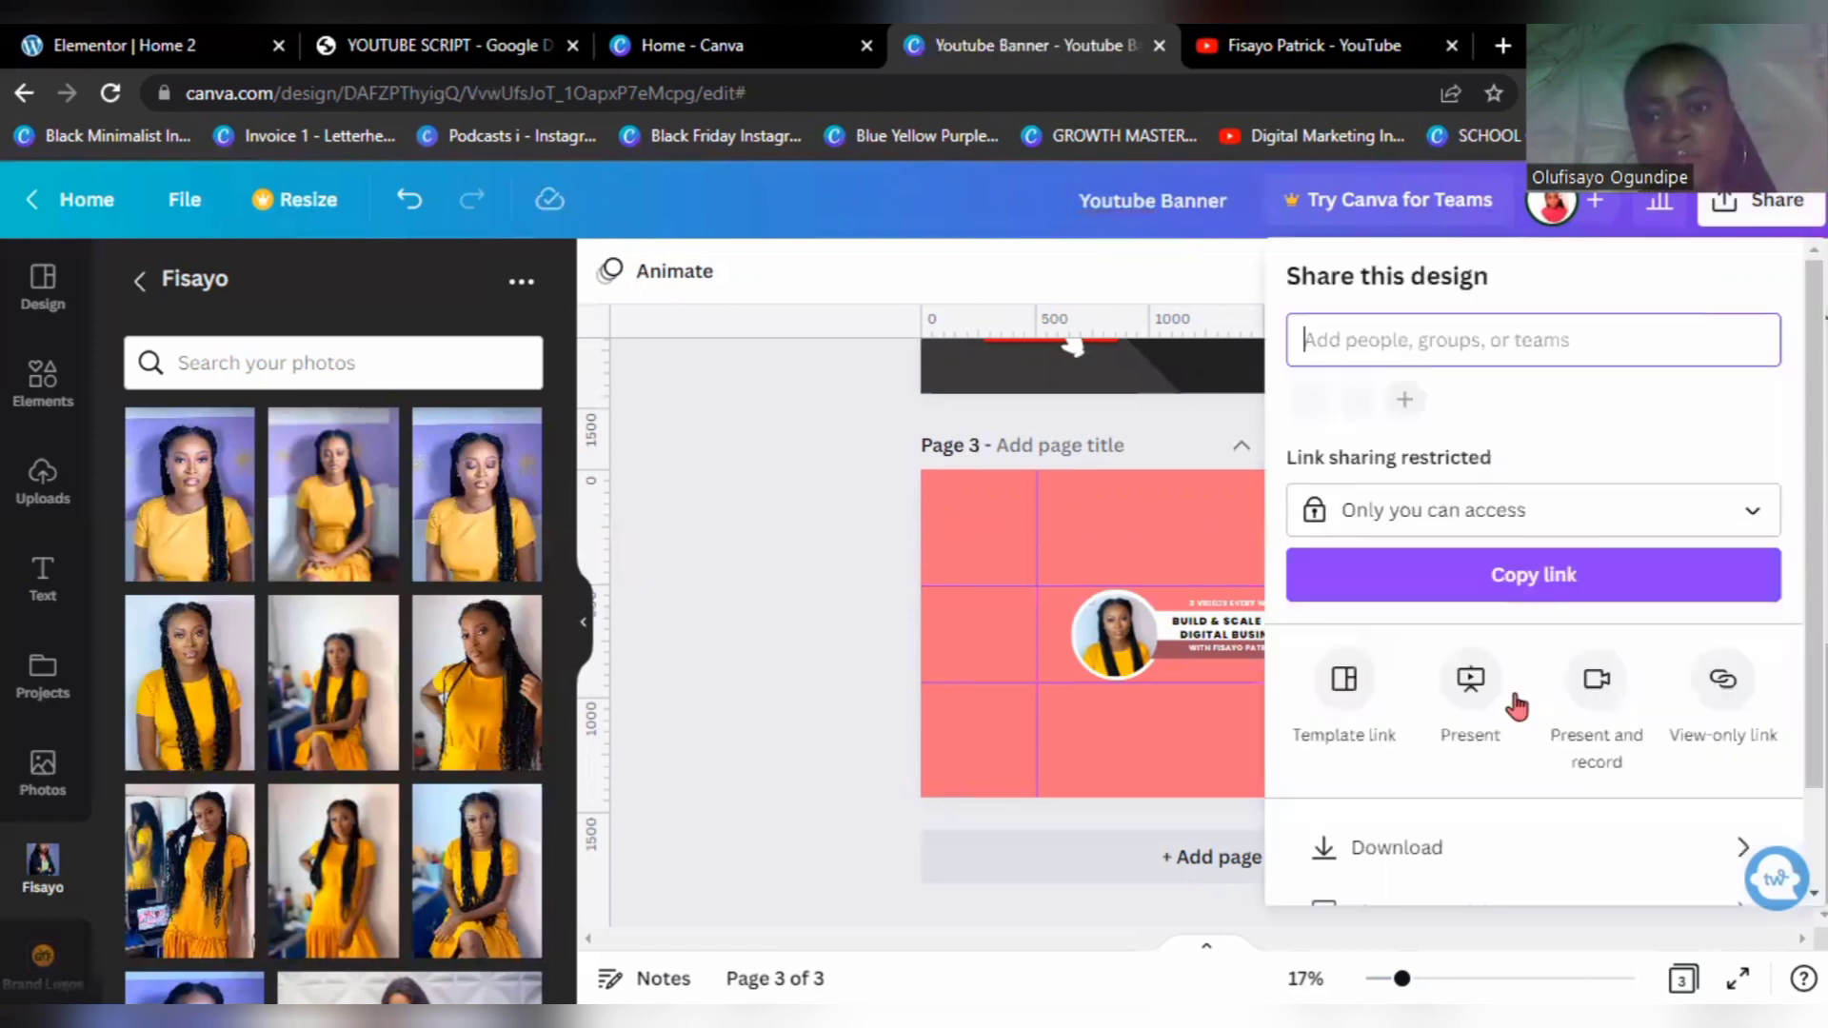
{"action": "left_click", "coordinate": [1455, 854]}
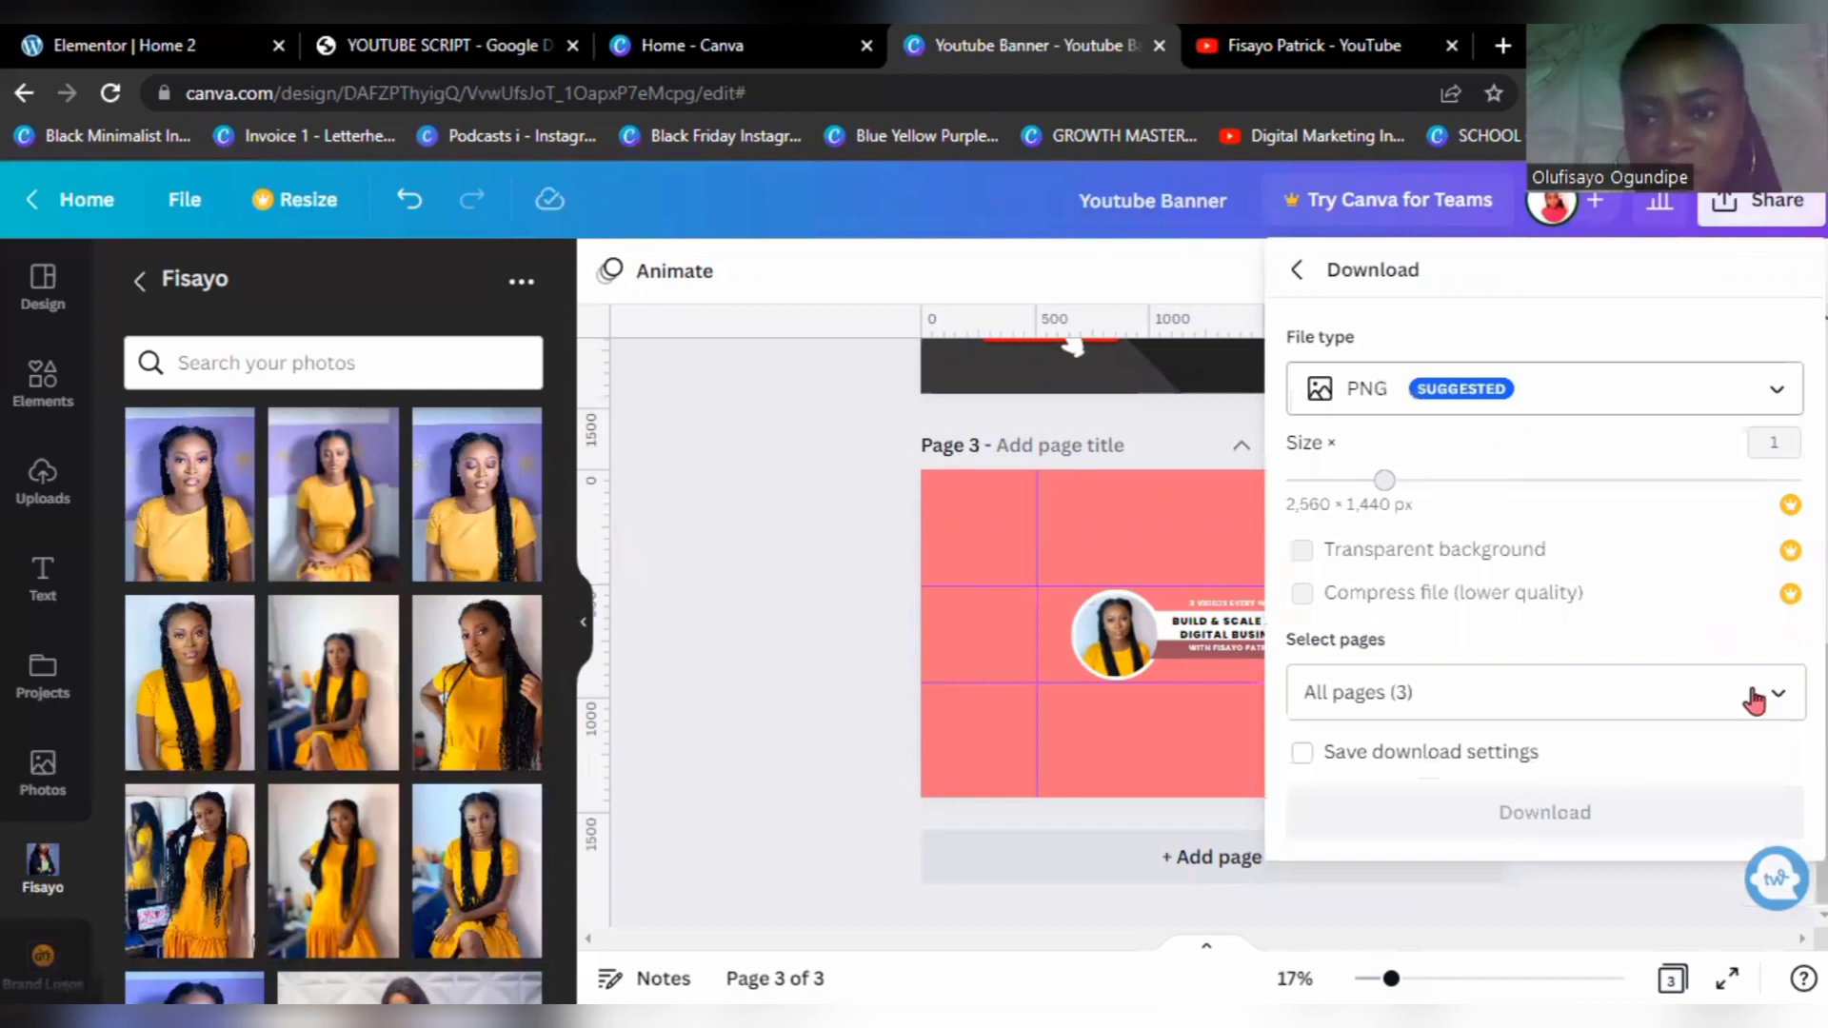
{"action": "left_click", "coordinate": [1783, 698]}
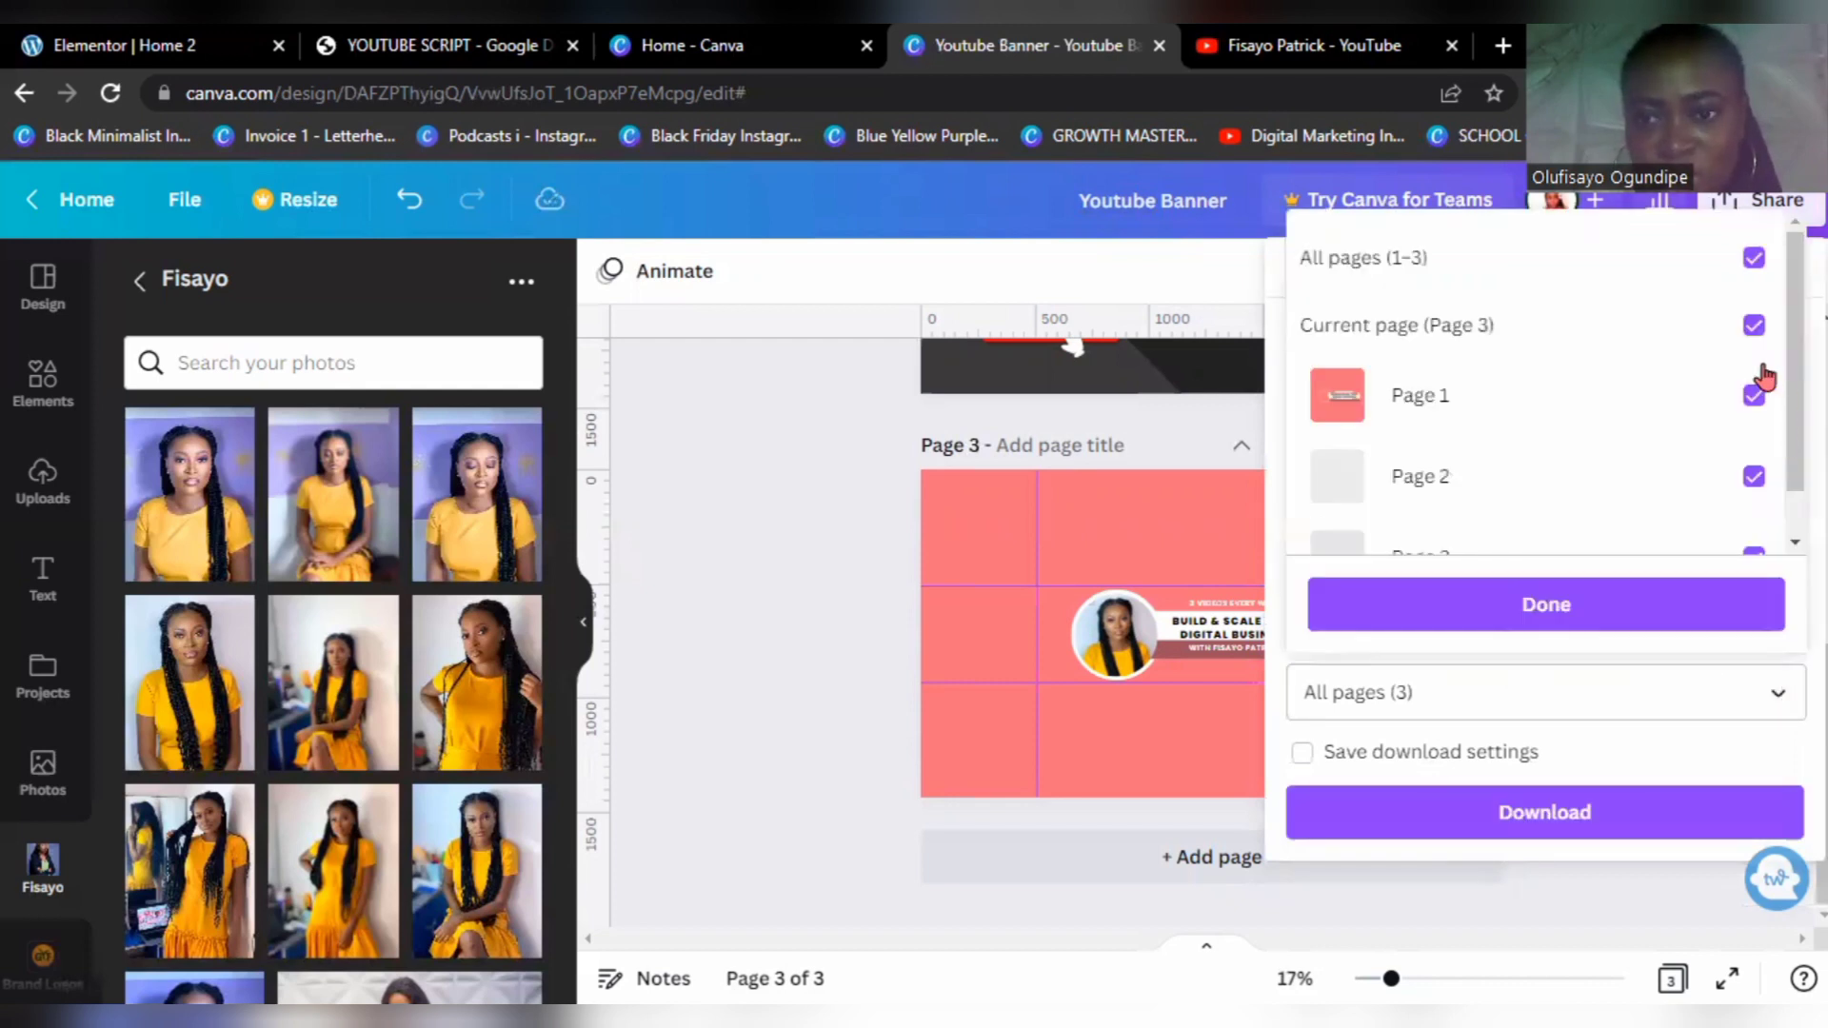
{"action": "left_click", "coordinate": [1752, 267]}
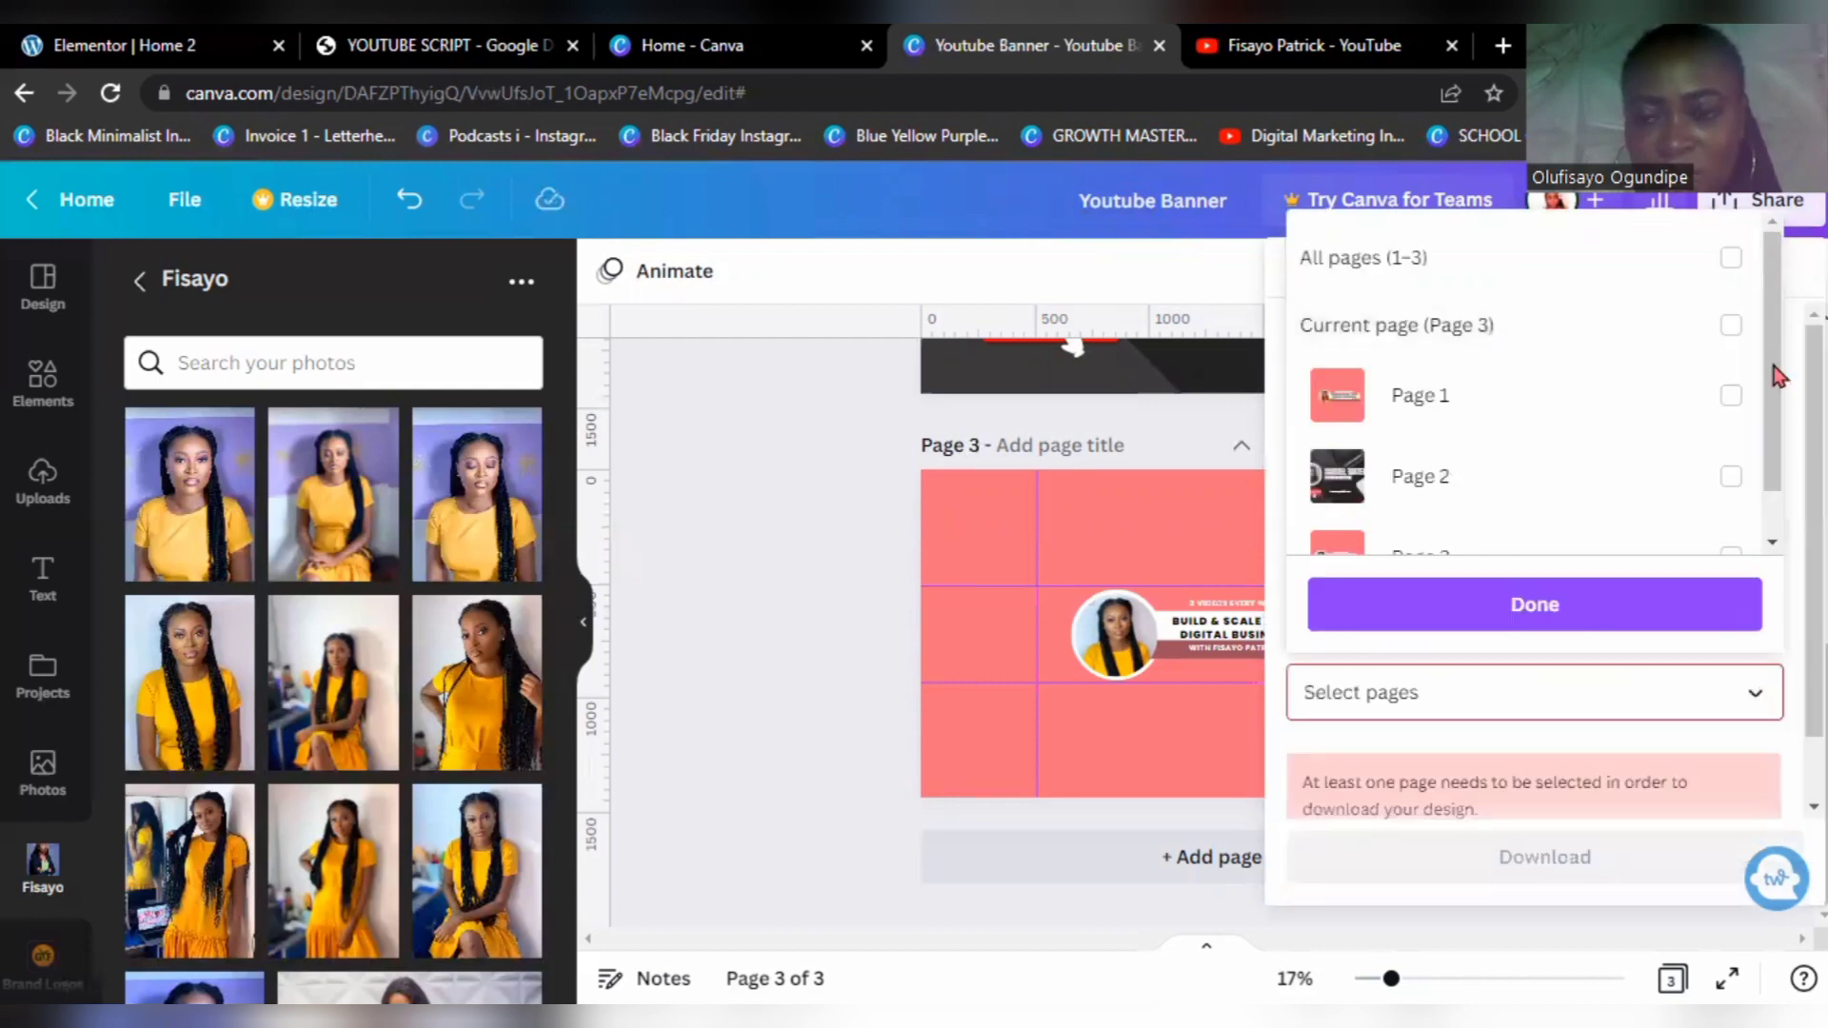
{"action": "scroll", "coordinate": [1779, 376], "scroll_direction": "down", "scroll_amount": 1}
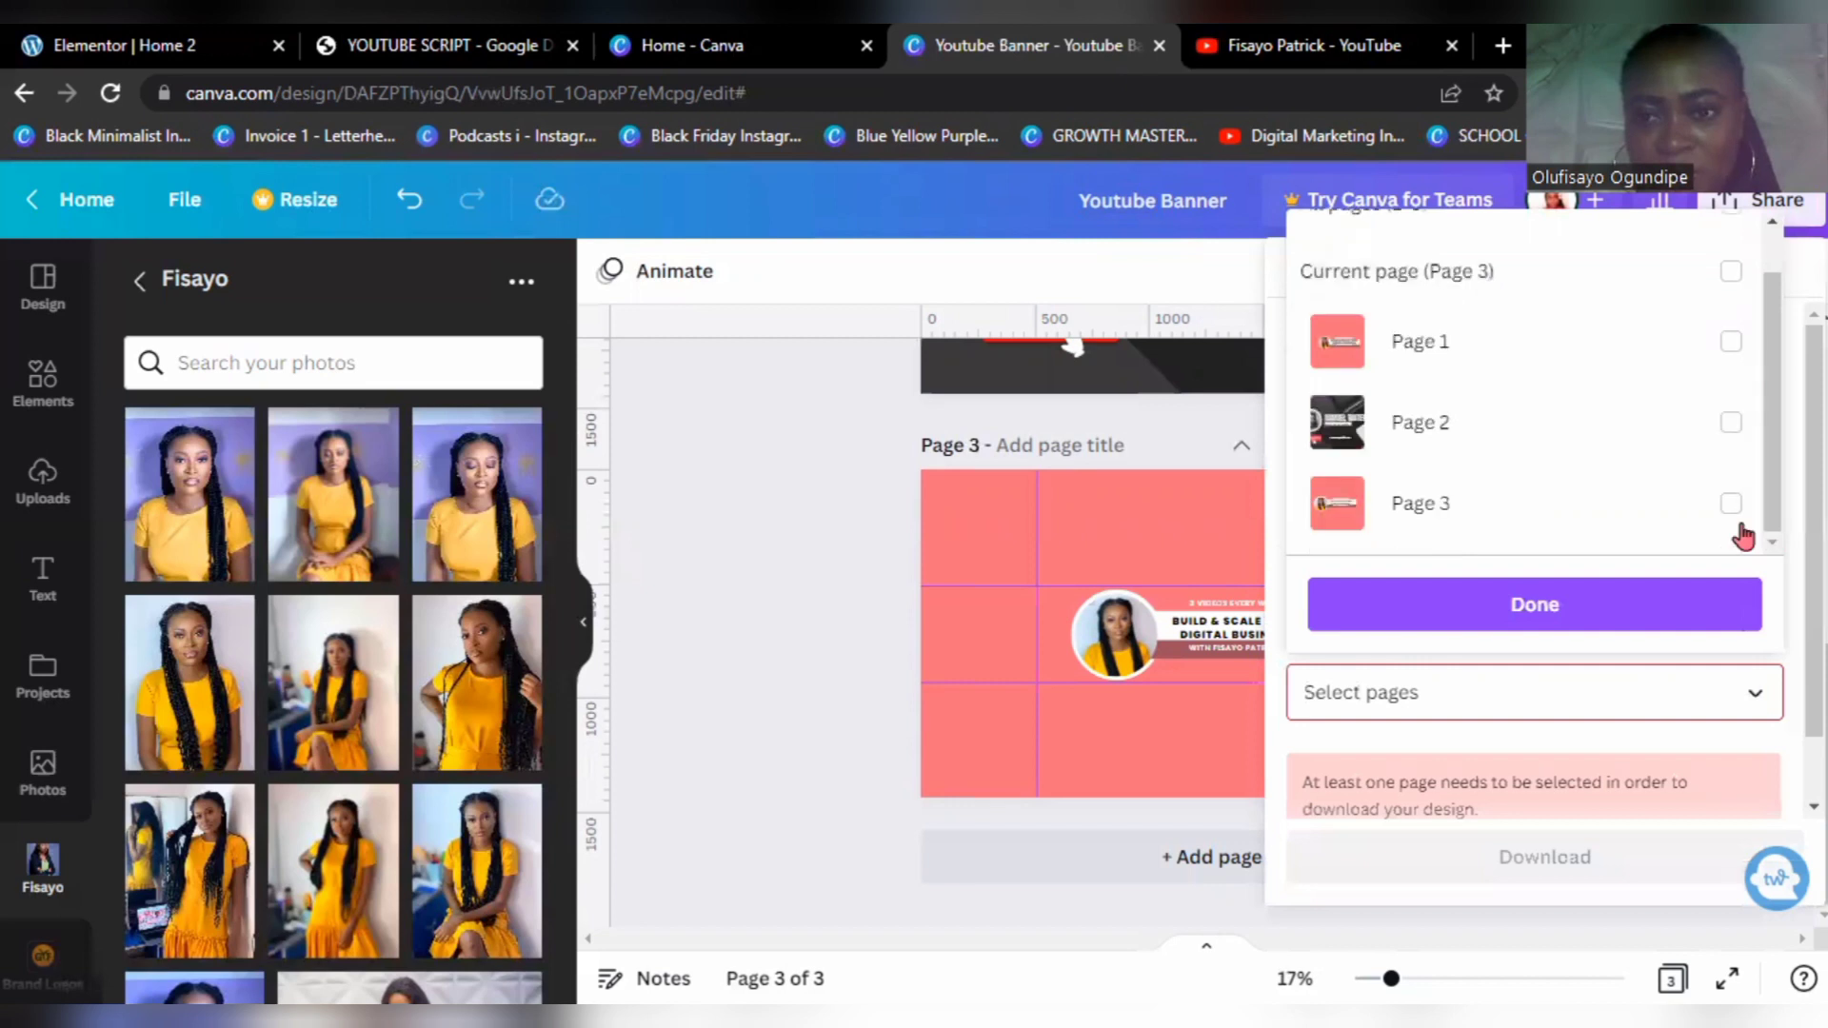
{"action": "left_click", "coordinate": [1630, 617]}
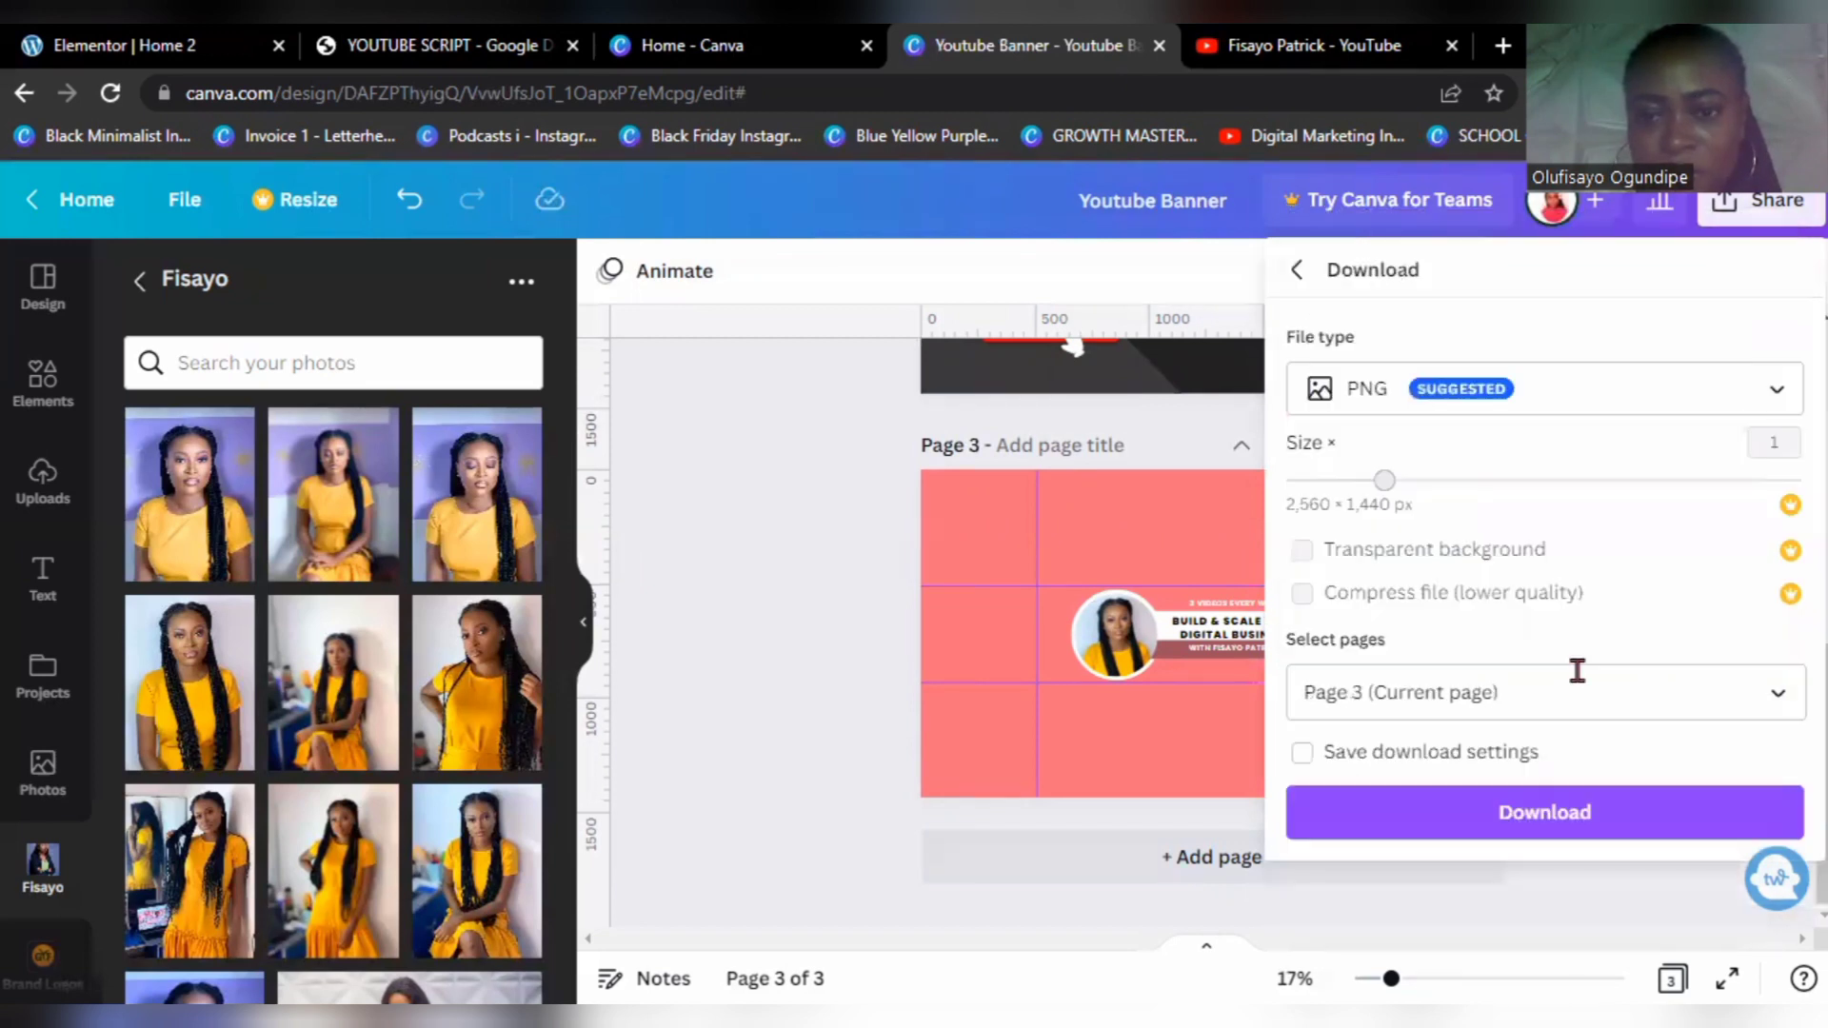
{"action": "left_click", "coordinate": [1569, 814]}
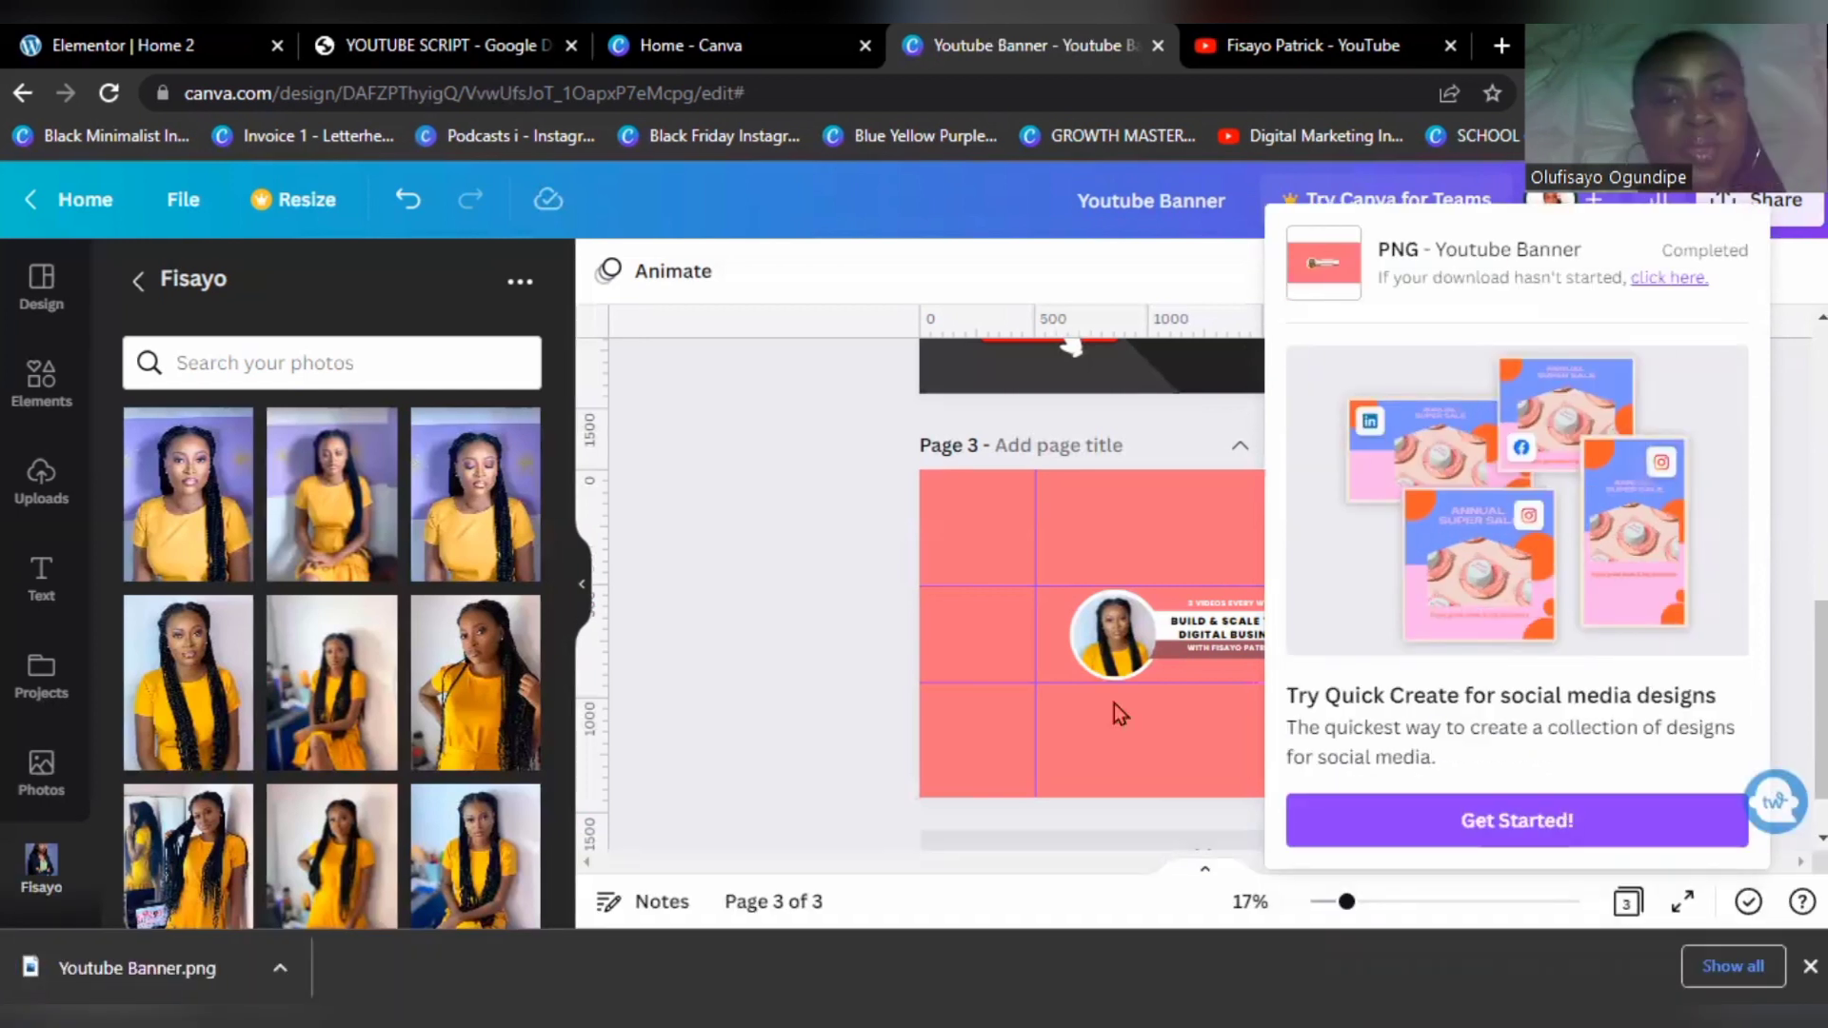
Step: Switch to the YouTube channel, open its branding customization in YouTube Studio, and dismiss the playlists notice covering the banner image section
{"action": "left_click", "coordinate": [1226, 42]}
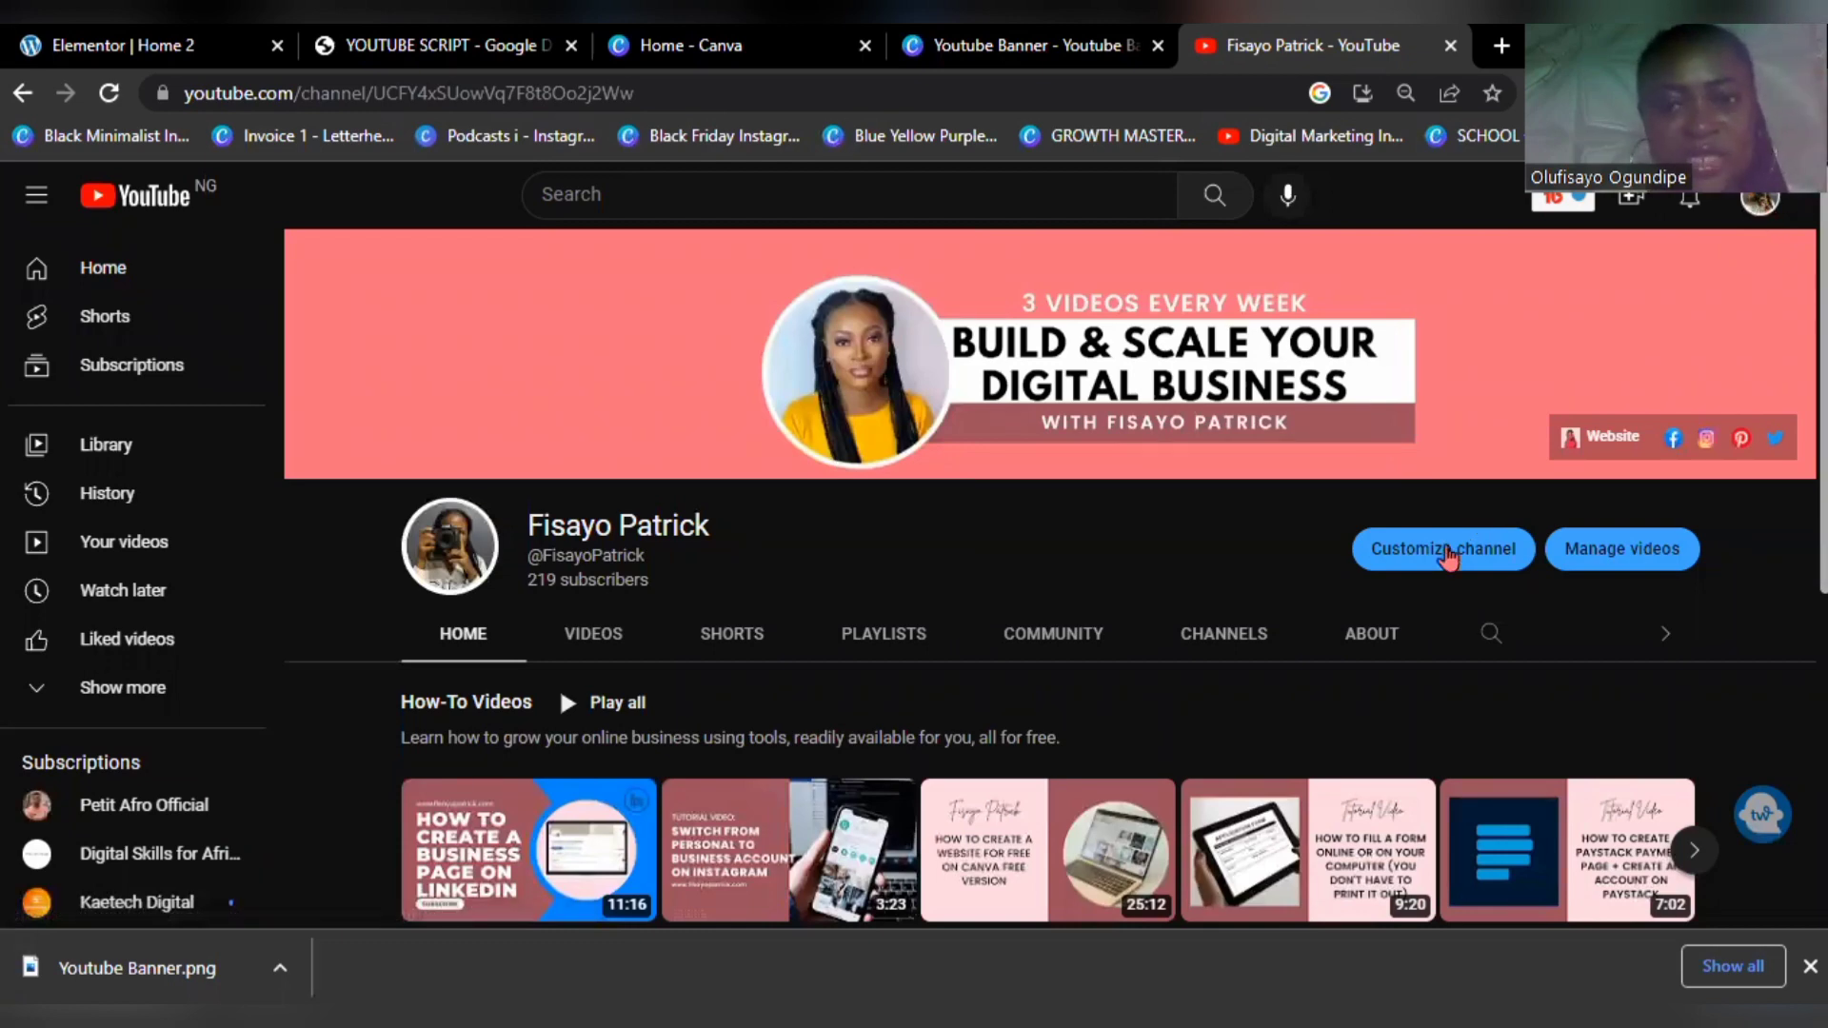
{"action": "left_click", "coordinate": [1452, 556]}
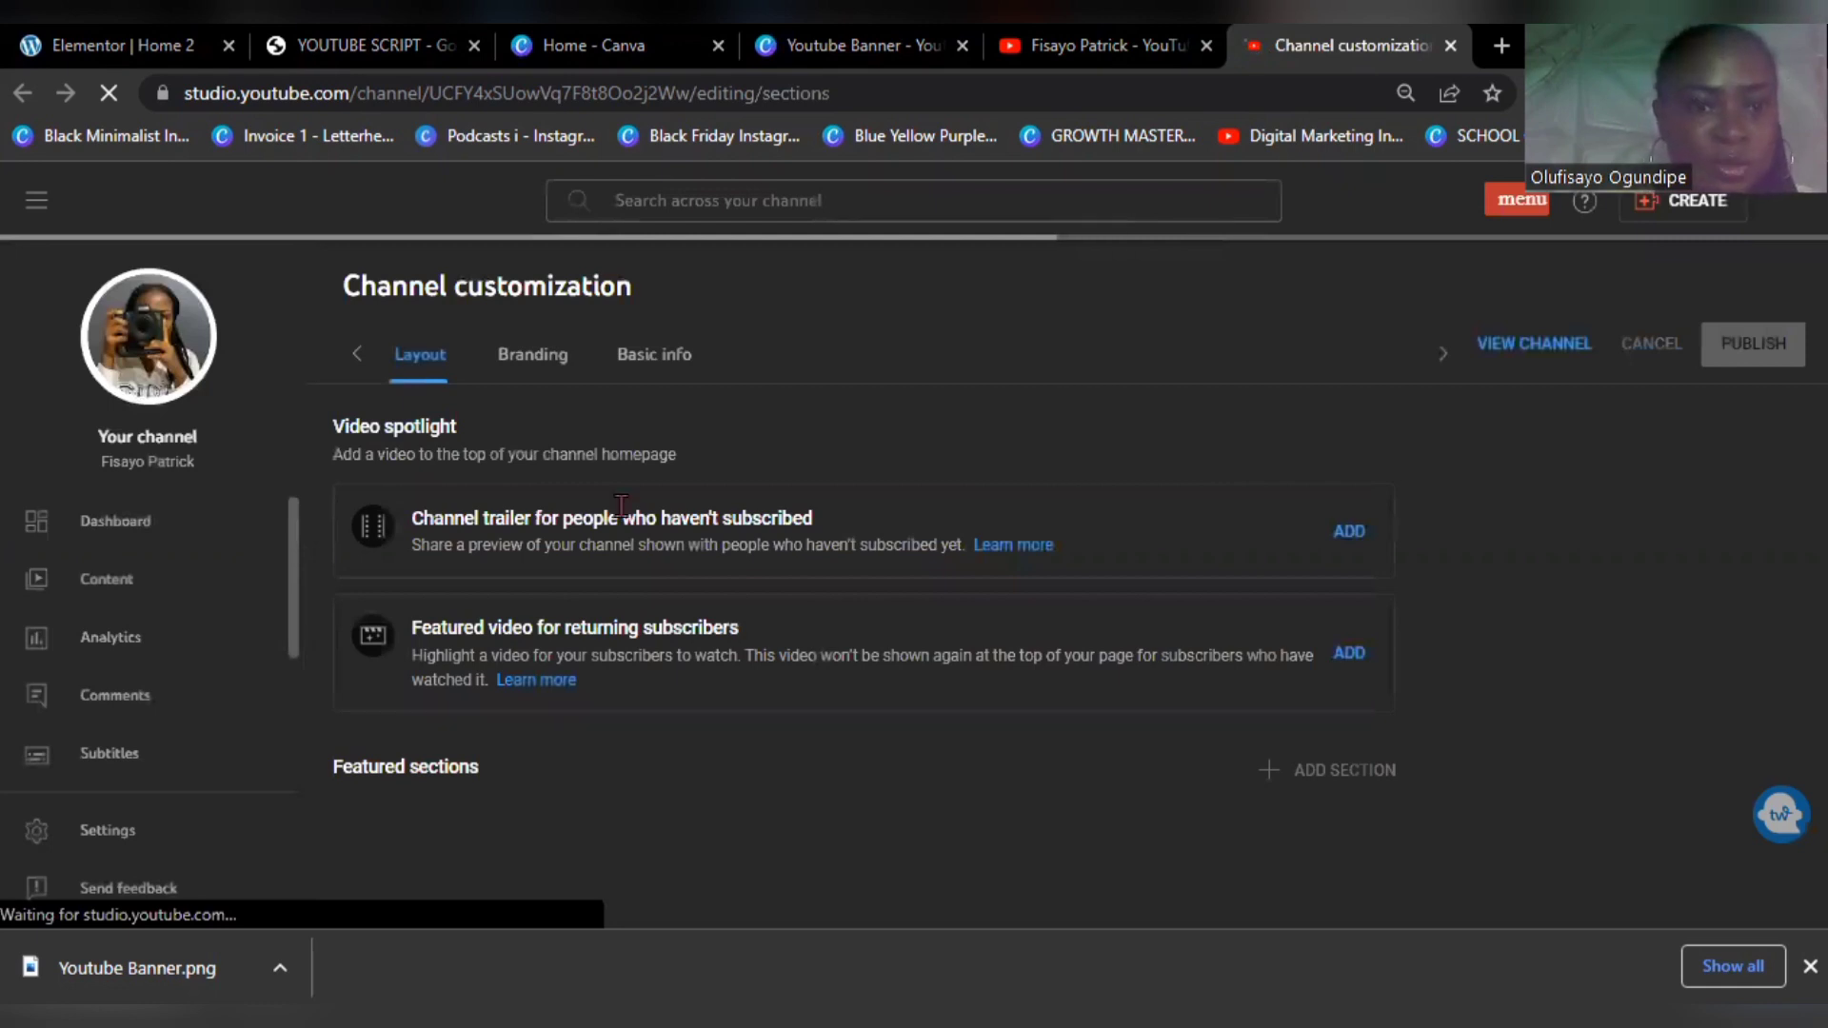
{"action": "left_click", "coordinate": [531, 366]}
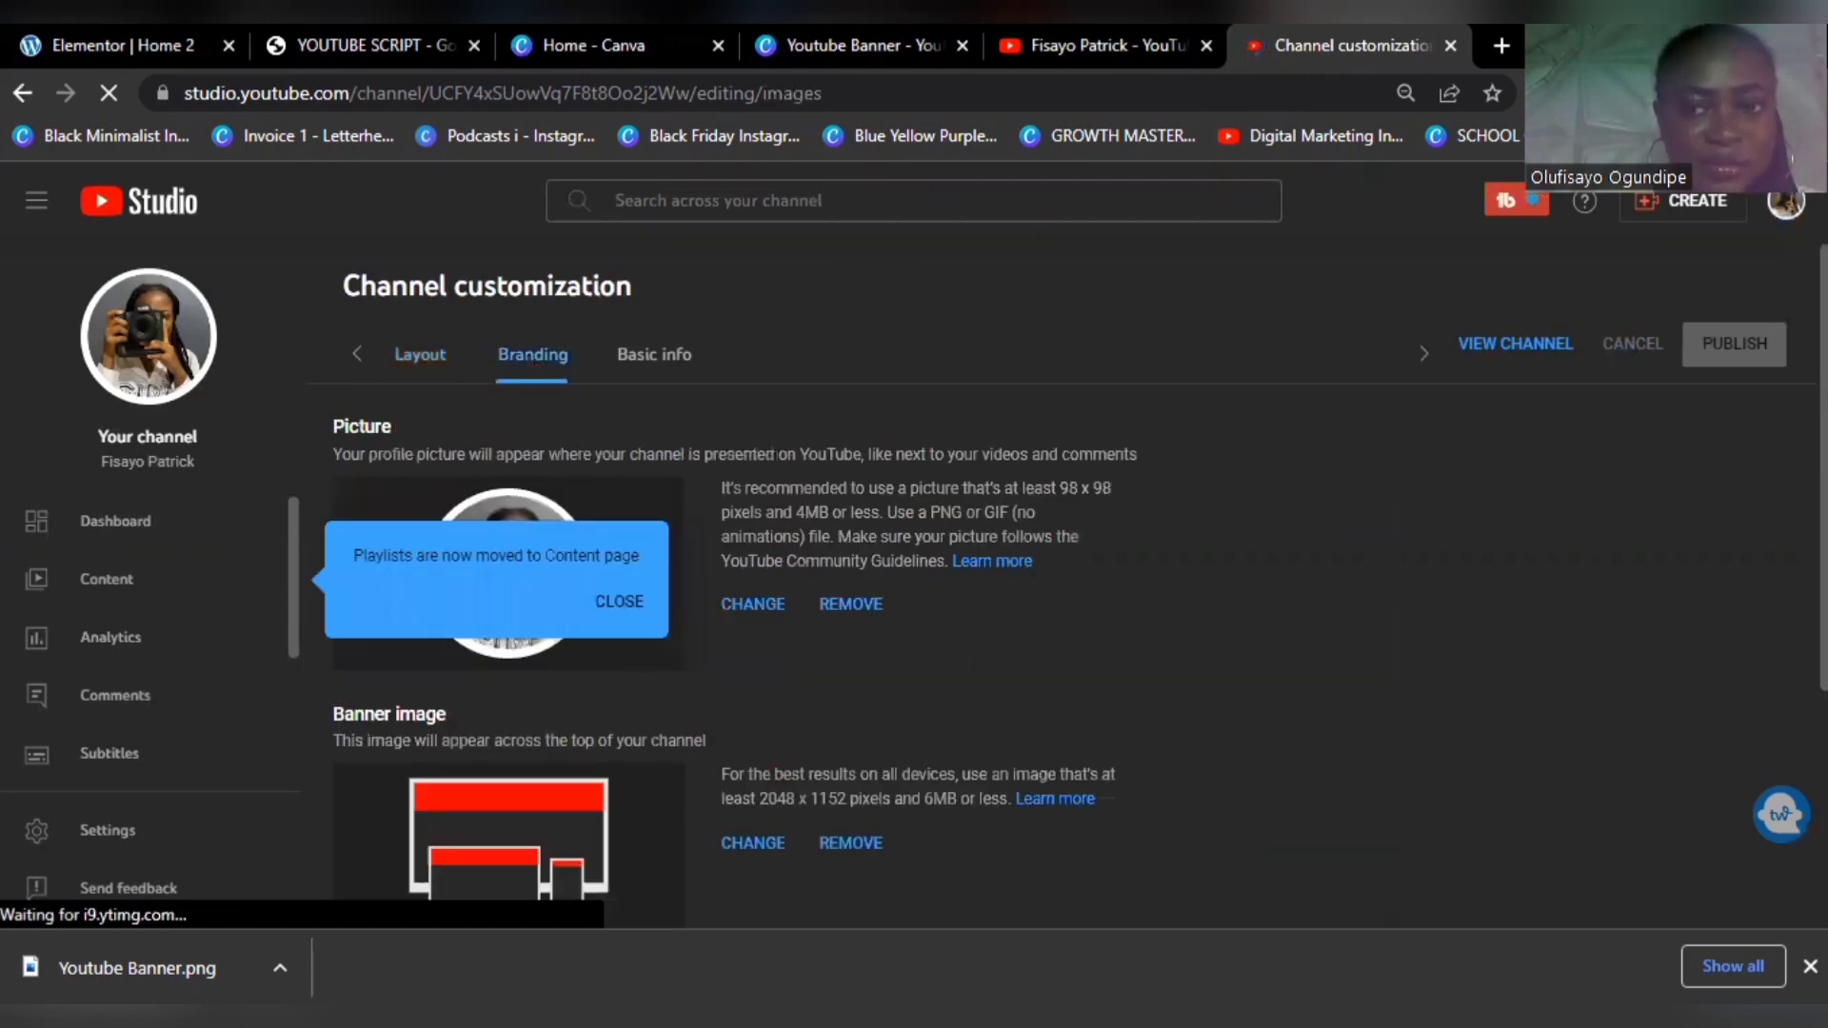
{"action": "scroll", "coordinate": [965, 535], "scroll_direction": "down", "scroll_amount": 2}
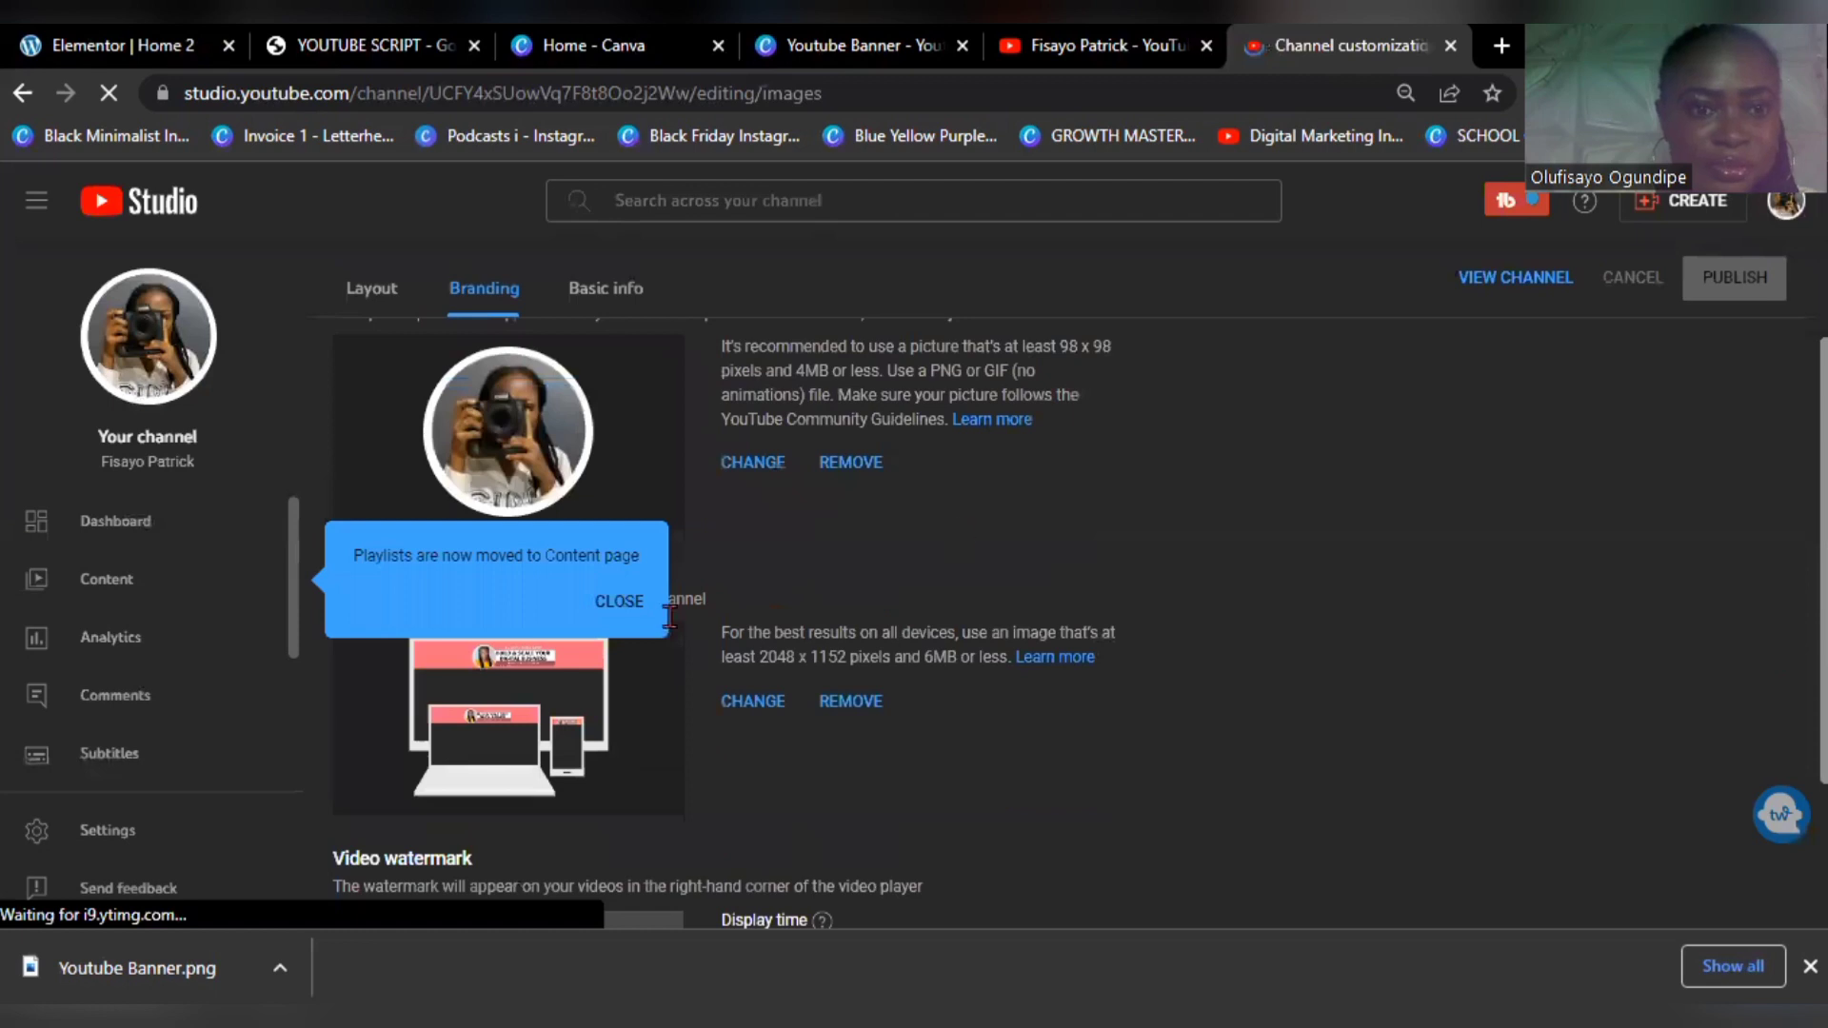
{"action": "left_click", "coordinate": [616, 605]}
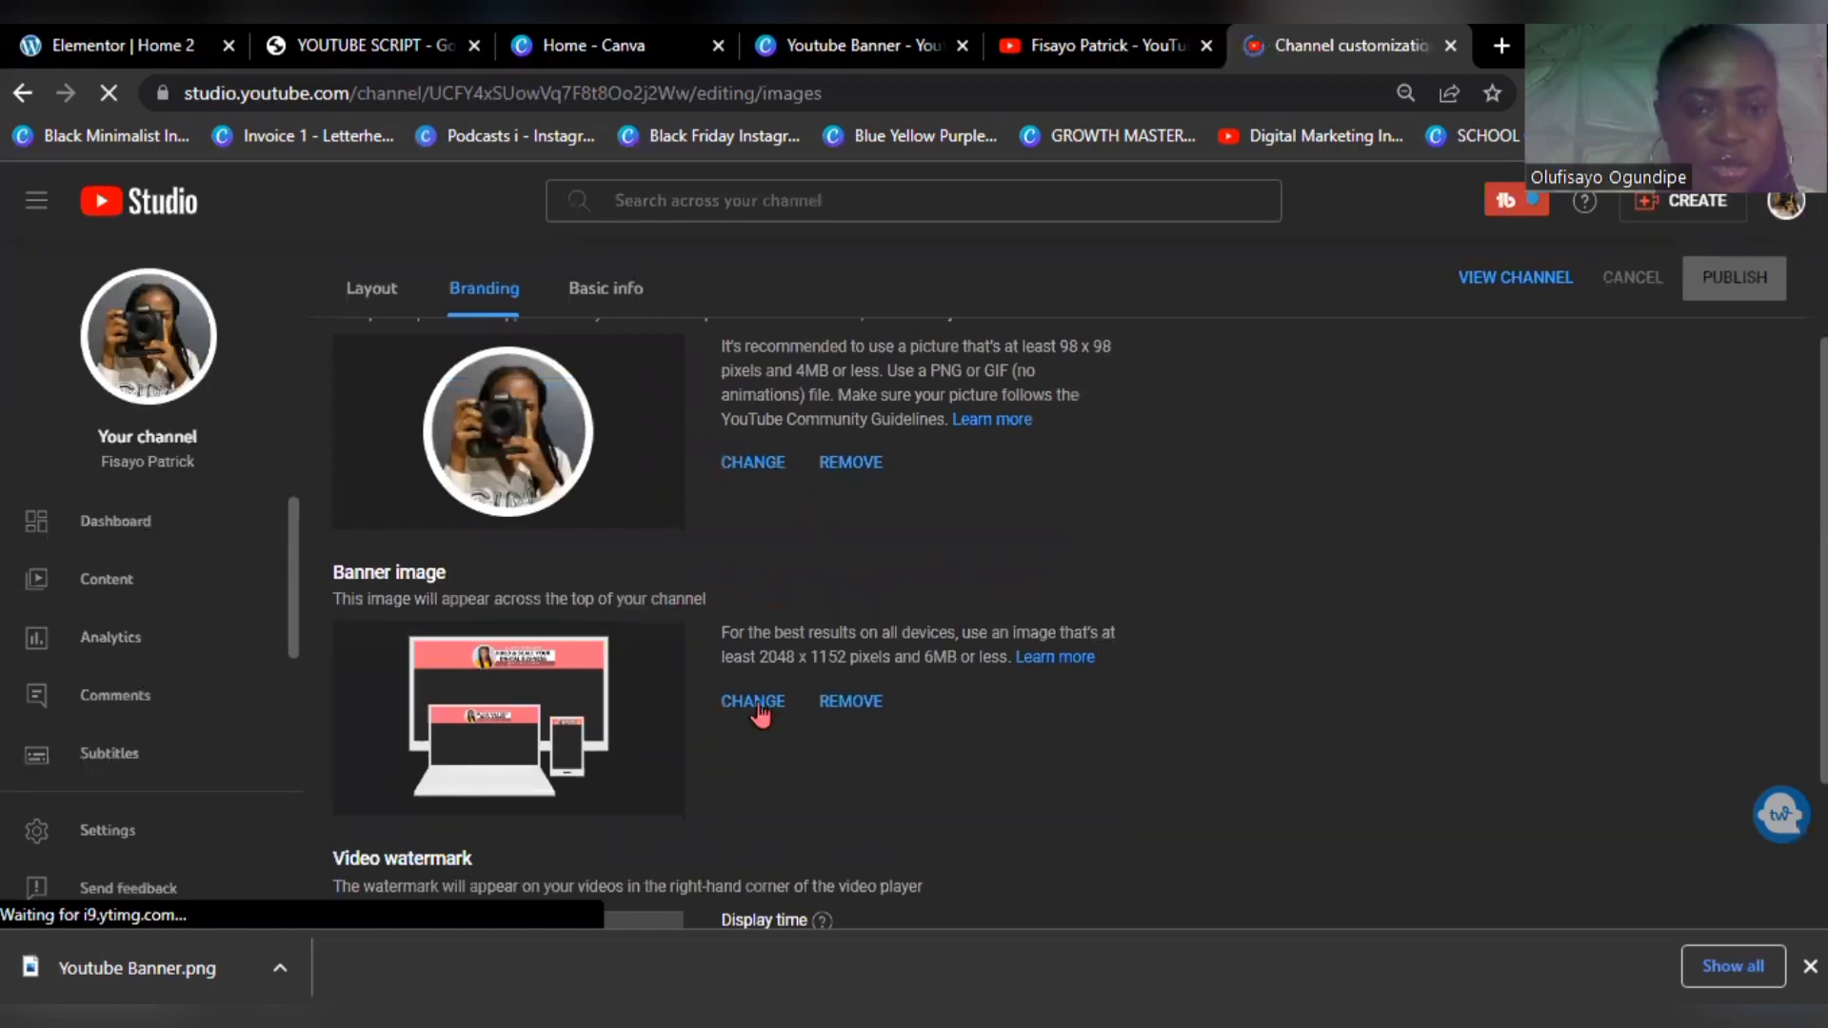
Step: Load the downloaded Youtube Banner.png as the replacement channel banner, and check its TV, desktop and all-devices areas in the banner preview
{"action": "left_click", "coordinate": [758, 709]}
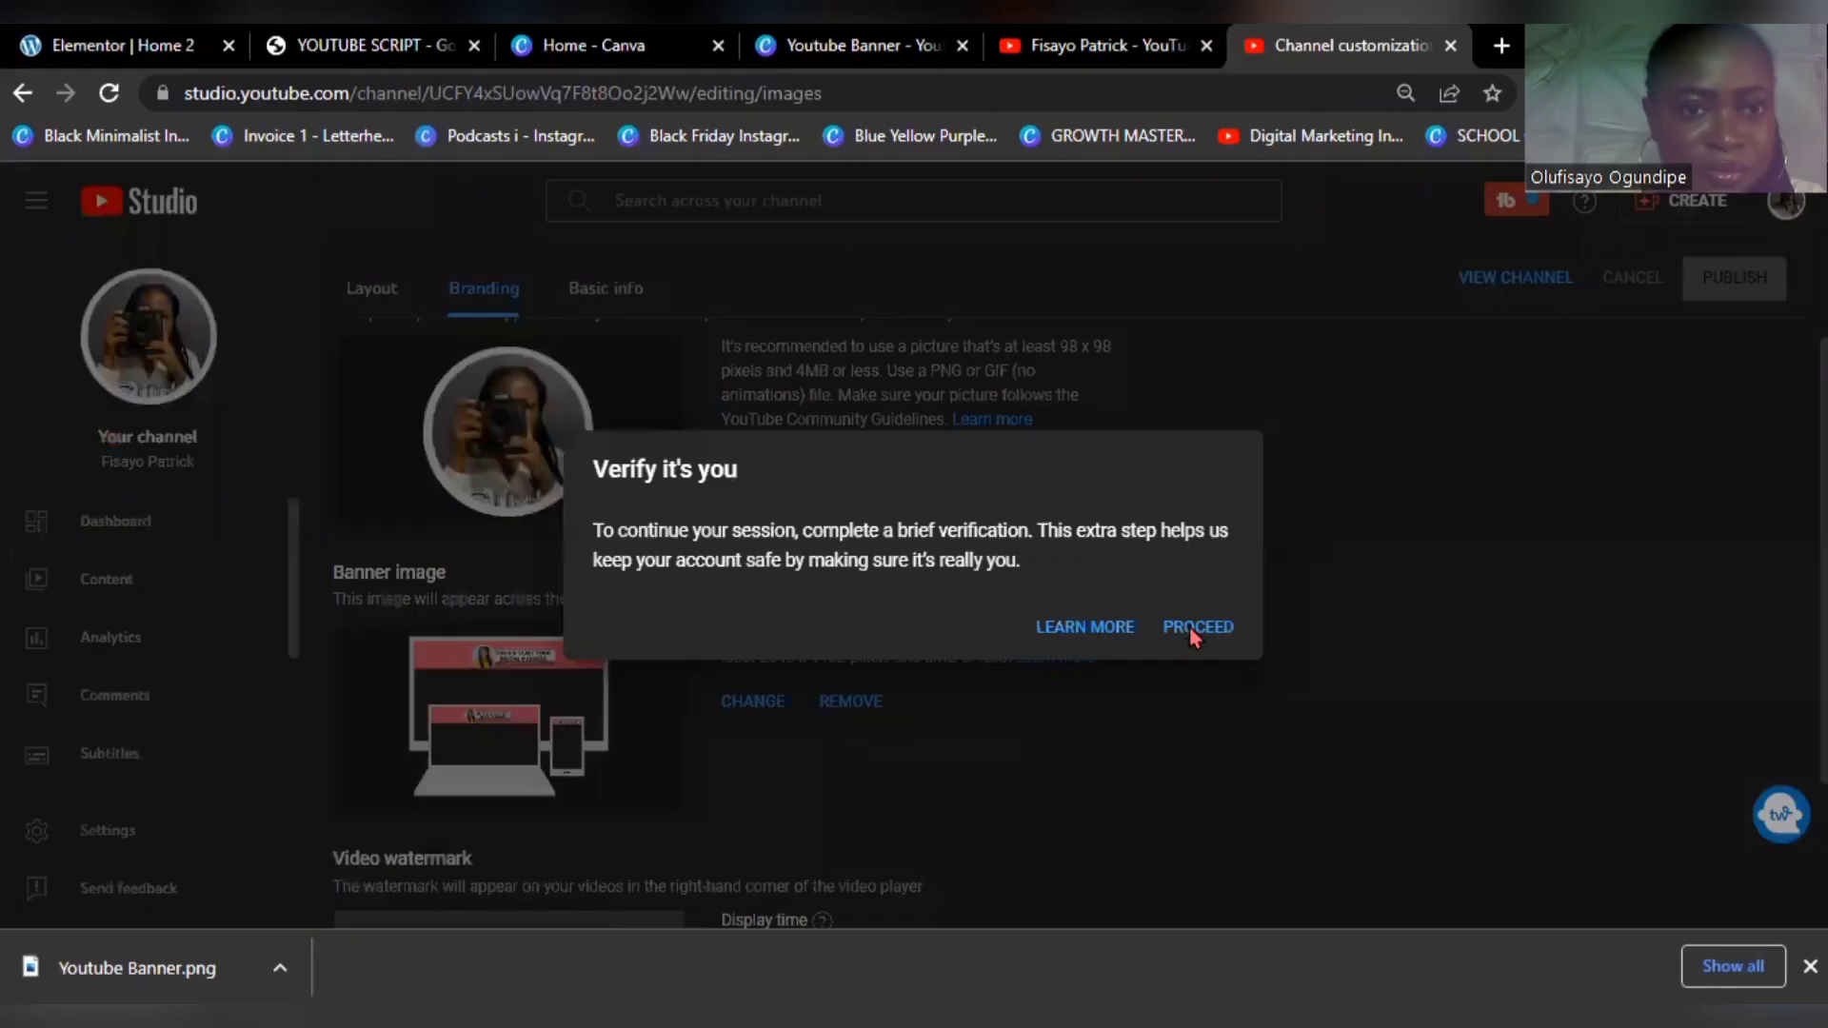
{"action": "left_click", "coordinate": [1190, 628]}
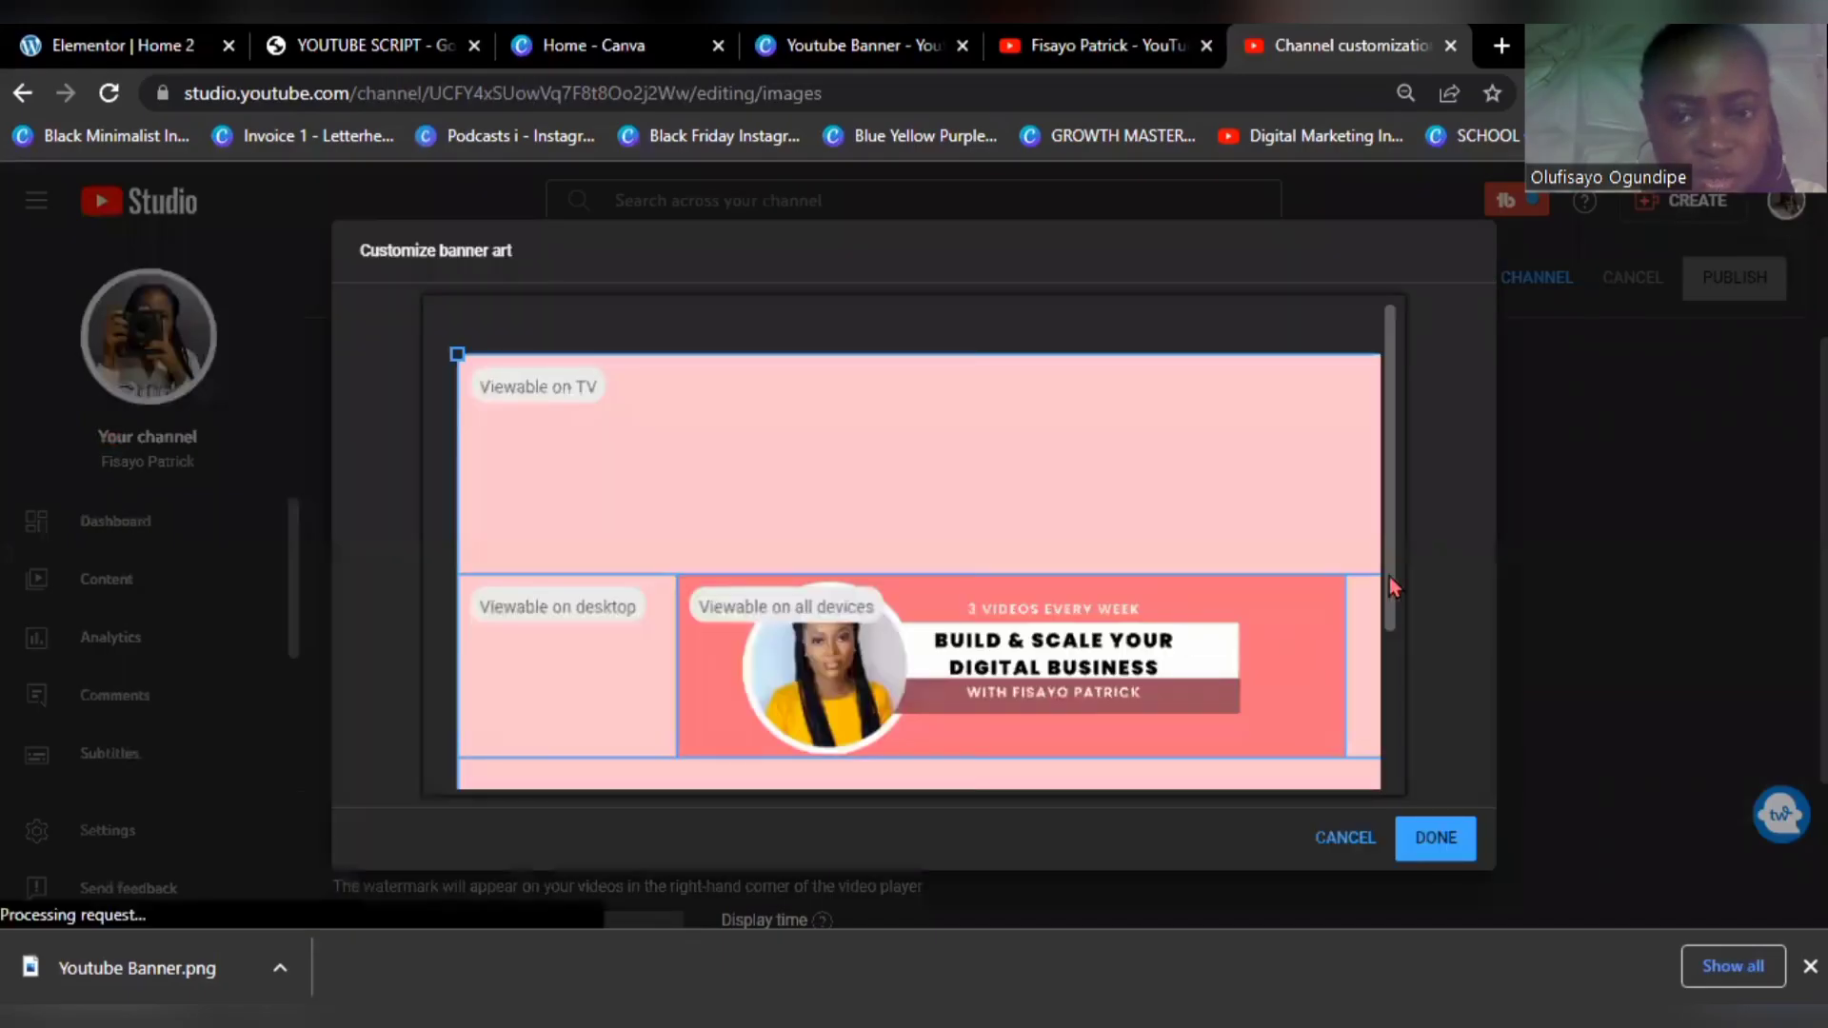
{"action": "left_click_drag", "start_coordinate": [1390, 577], "coordinate": [1396, 671]}
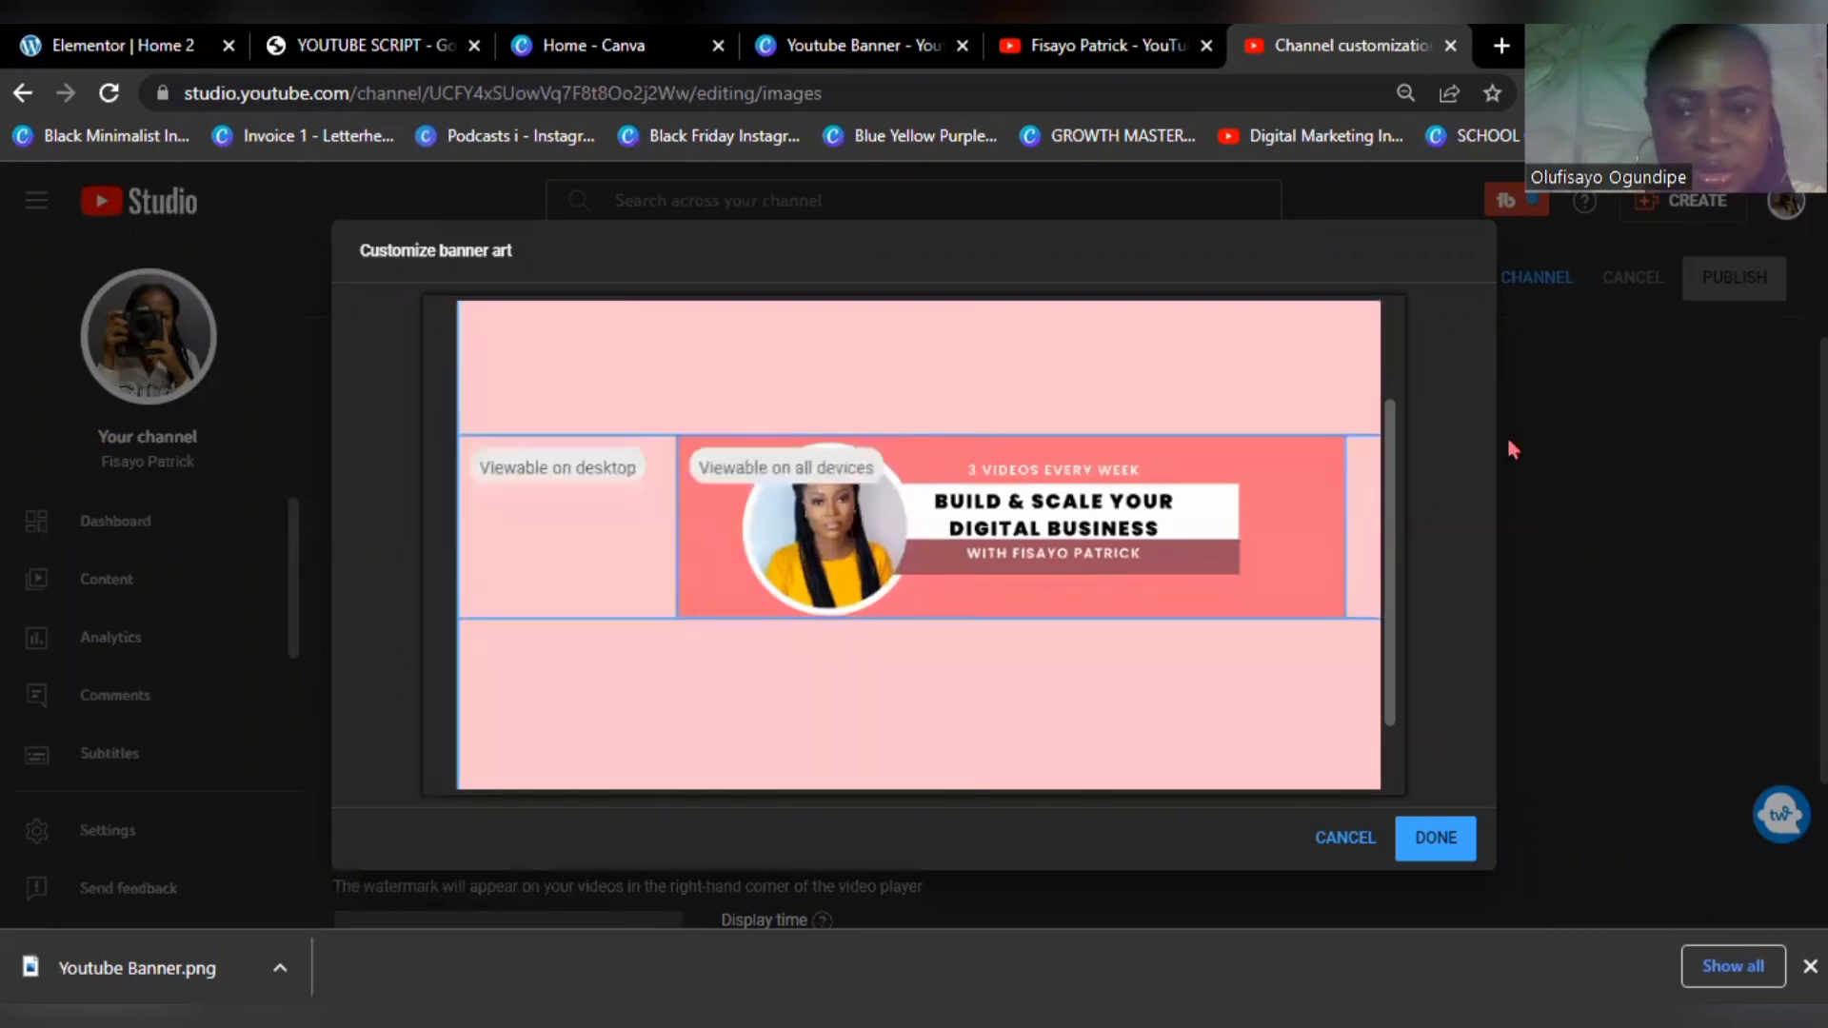
{"action": "scroll", "coordinate": [1394, 405], "scroll_direction": "up", "scroll_amount": 2}
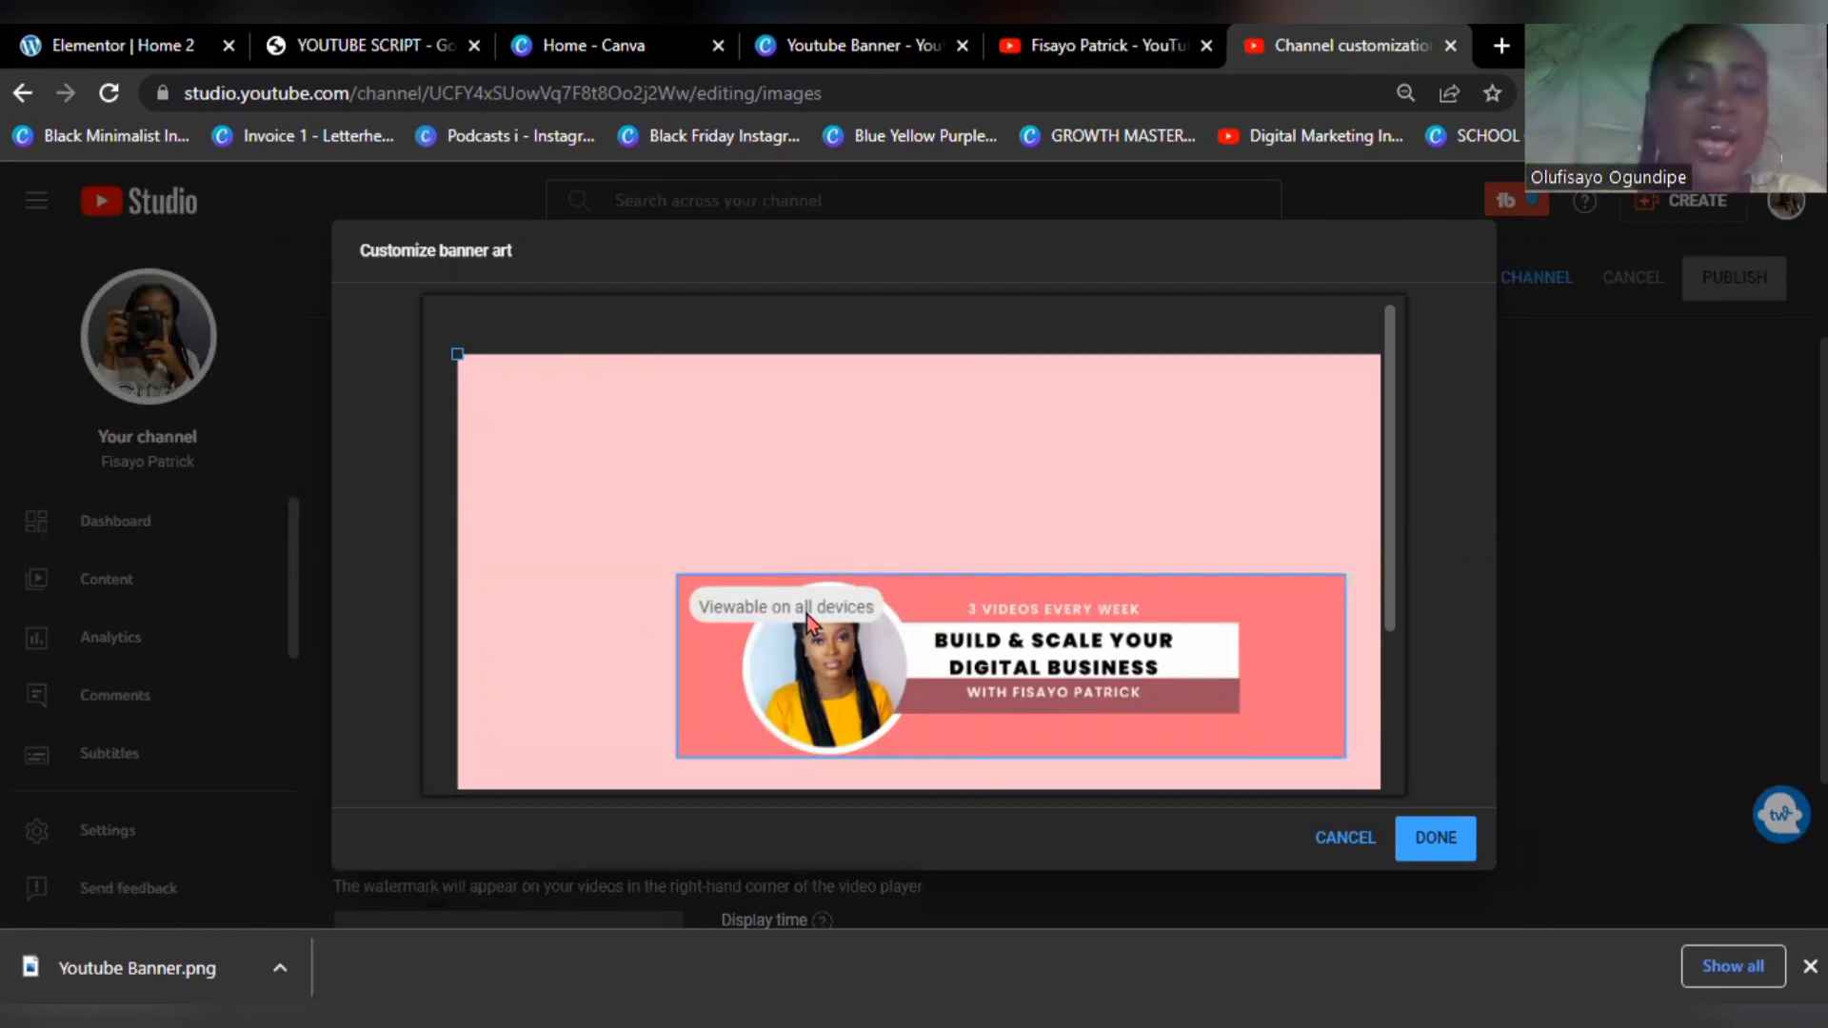
{"action": "mouse_move", "coordinate": [550, 608]}
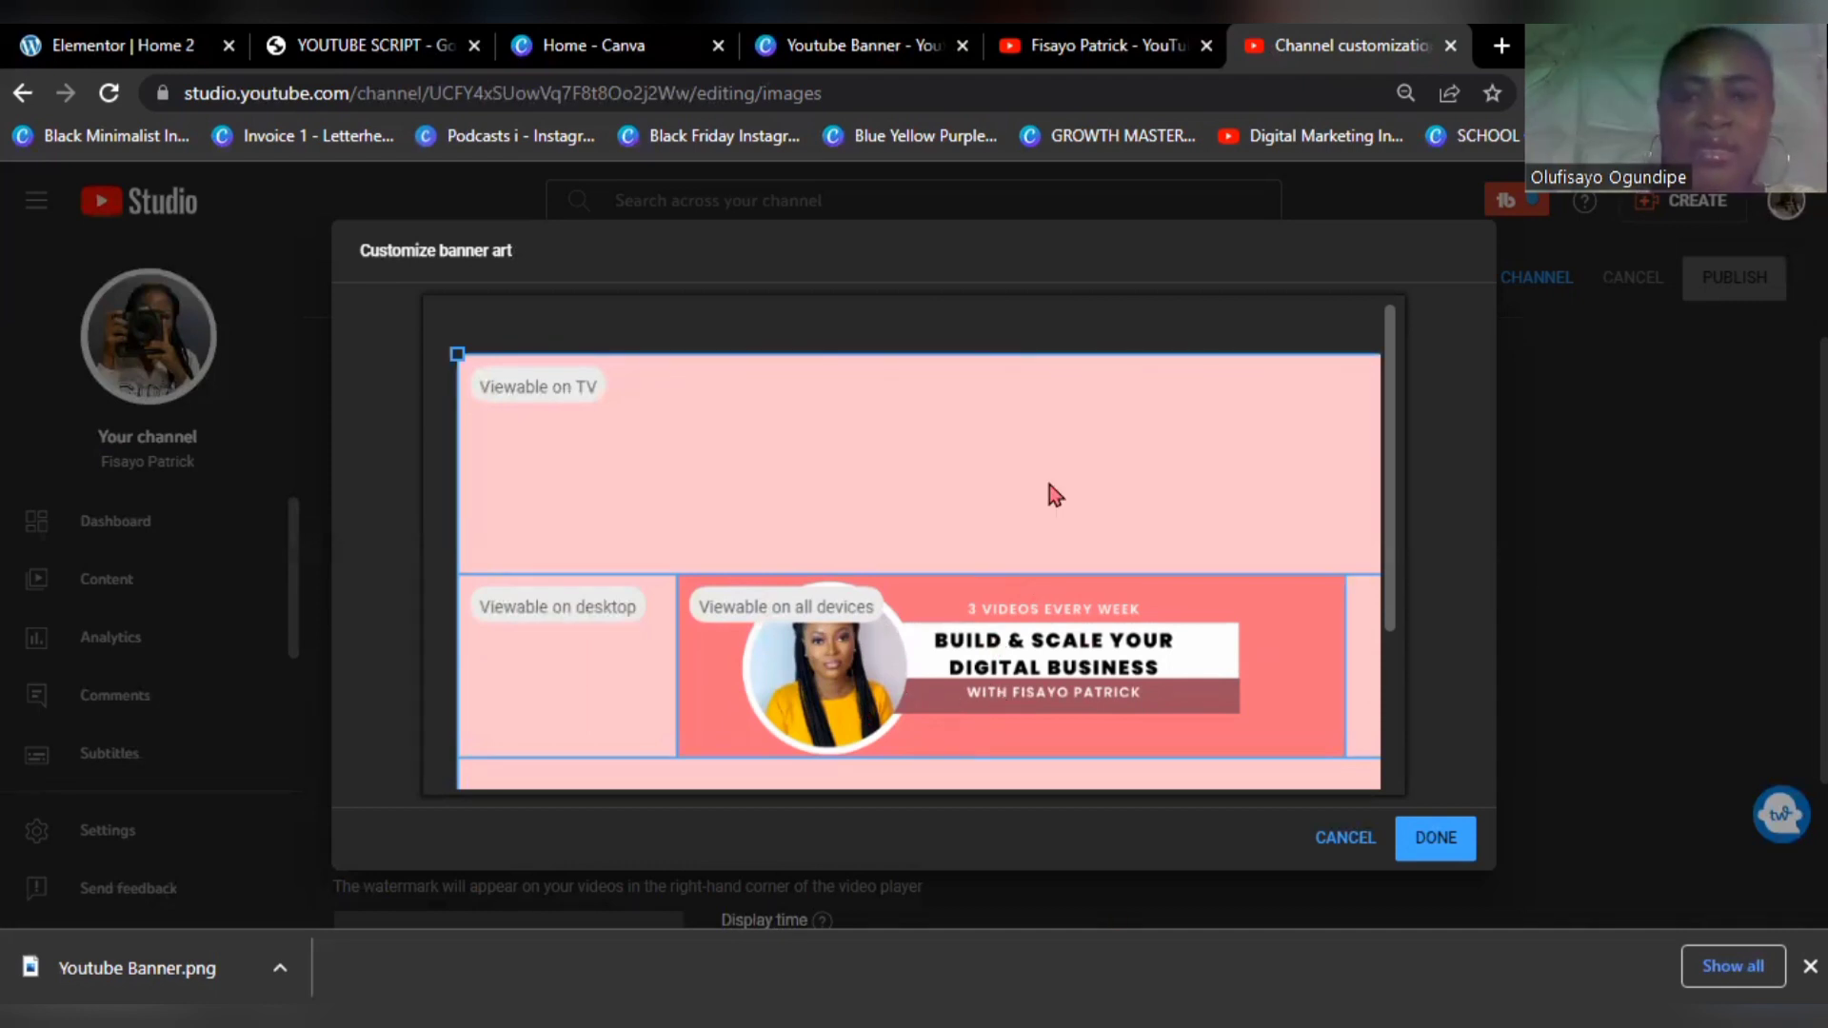
Step: Return to the Youtube Banner design in Canva, duplicate page 3, and delete the portrait, bars and text from the copy
{"action": "left_click", "coordinate": [872, 49]}
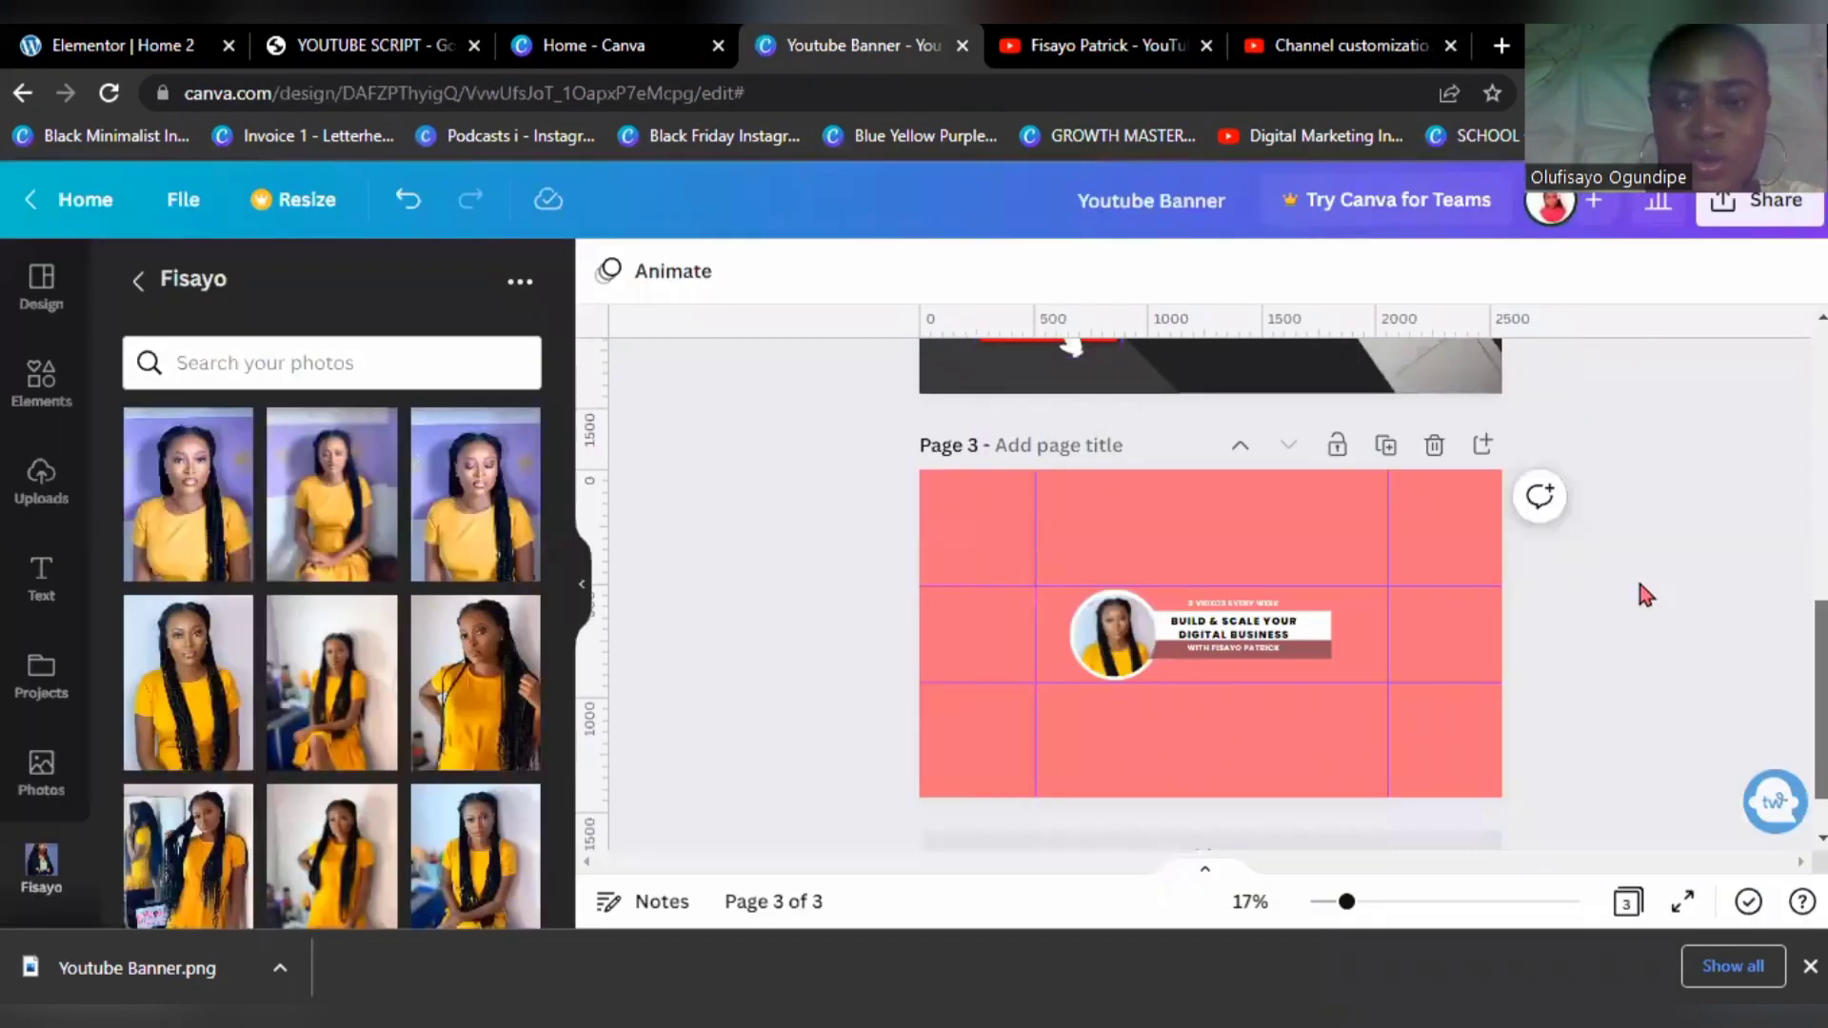
{"action": "scroll", "coordinate": [1638, 596], "scroll_direction": "down", "scroll_amount": 1}
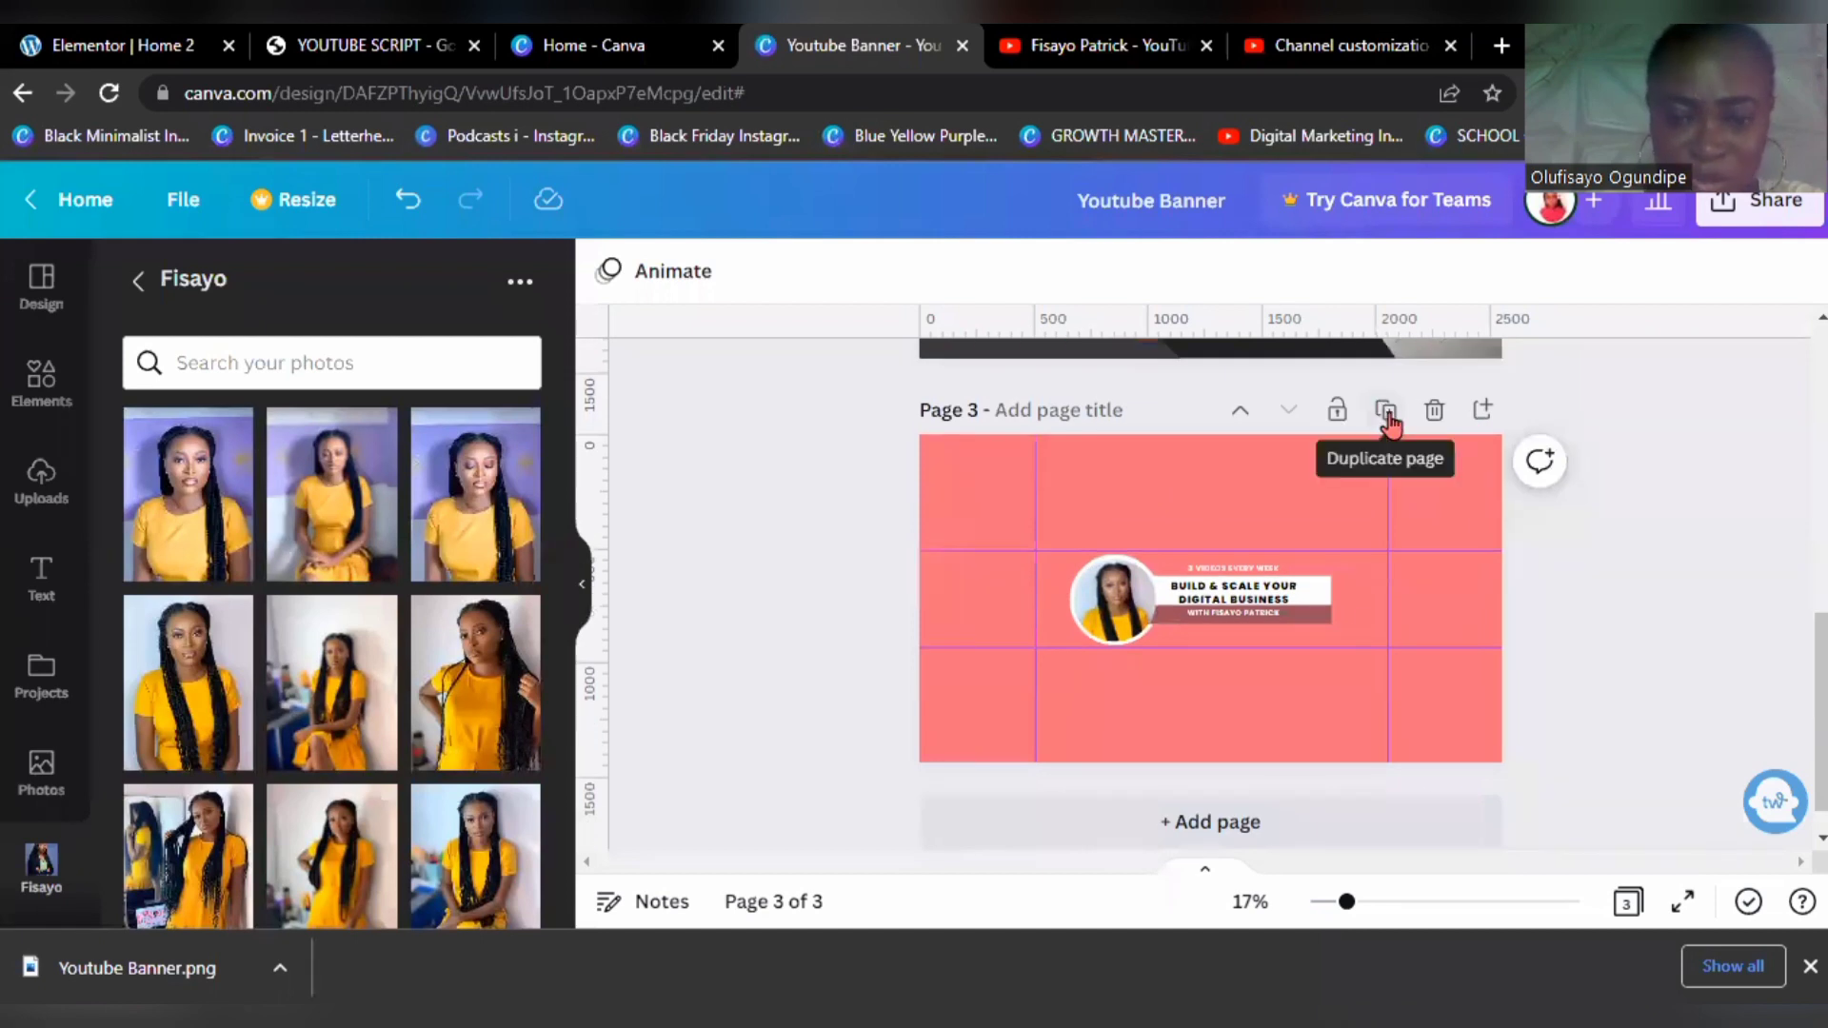
{"action": "left_click", "coordinate": [1386, 412]}
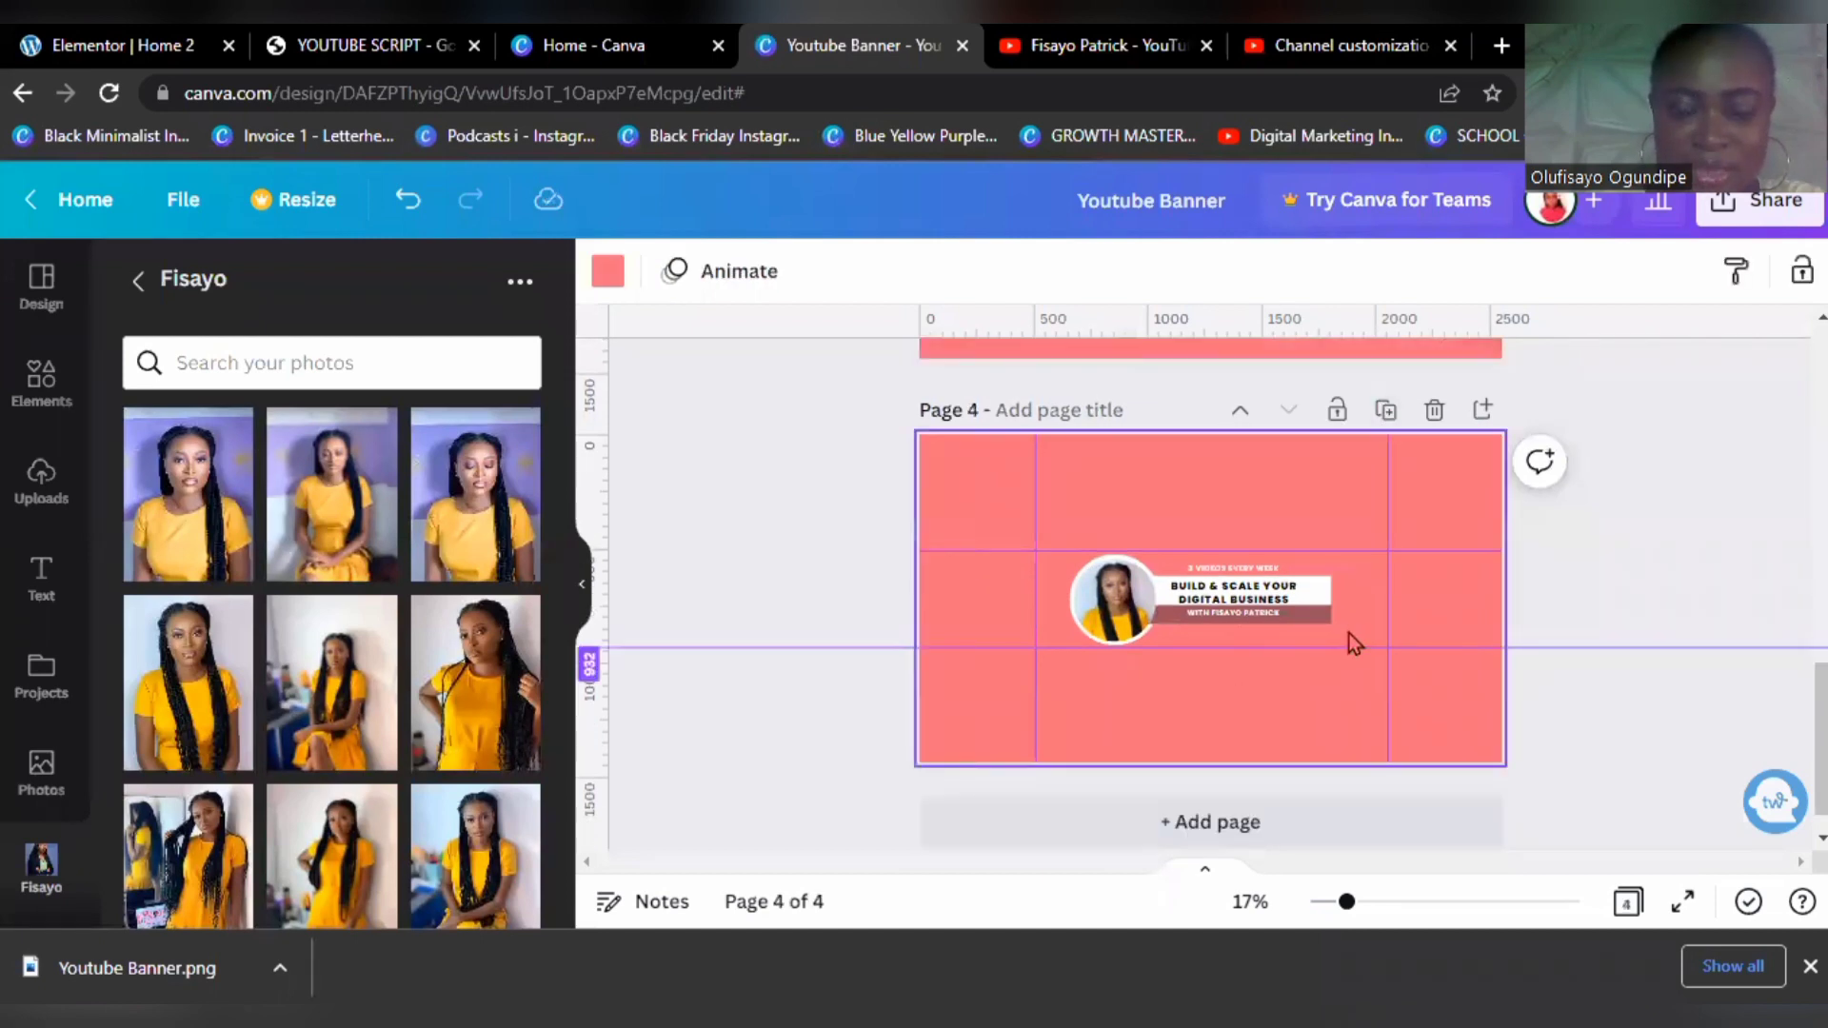
{"action": "left_click", "coordinate": [1115, 574]}
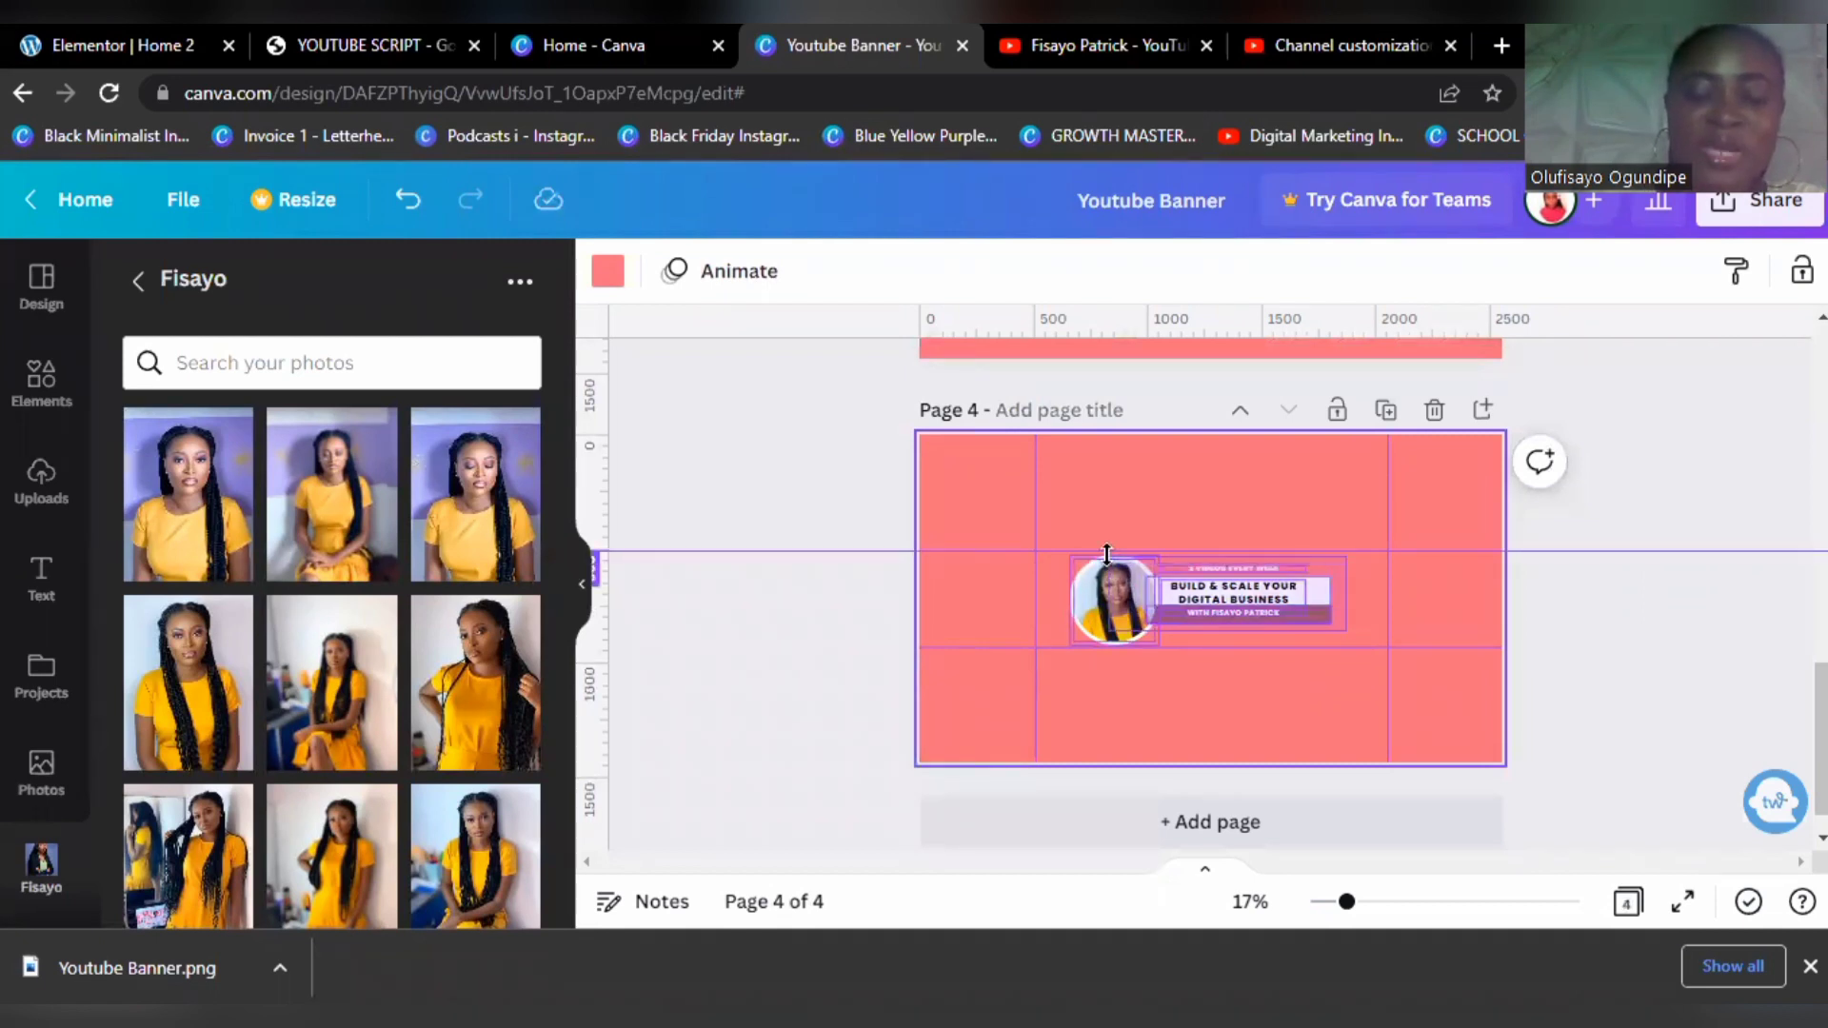
{"action": "left_click", "coordinate": [1106, 554]}
{"action": "key", "text": "Delete"}
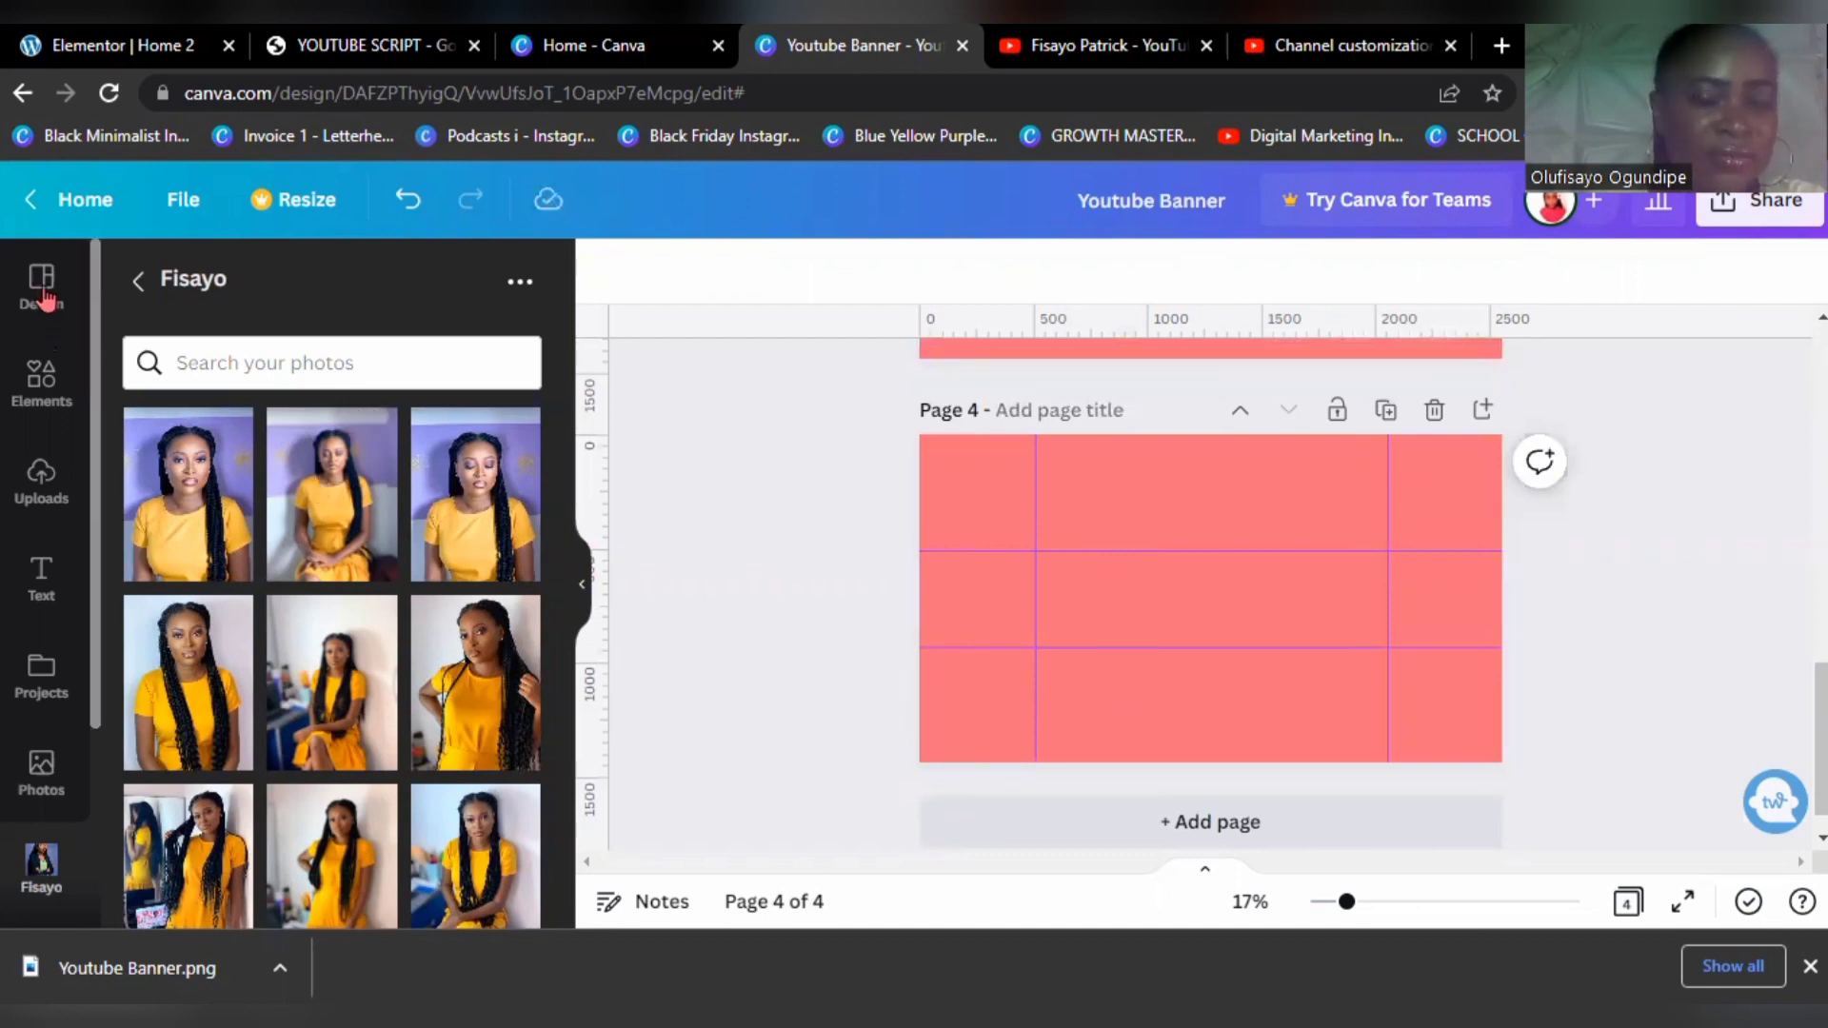
Step: Apply the recently used Gaming Time template to page 4 and check its text against the safe-area guides
{"action": "left_click", "coordinate": [42, 290]}
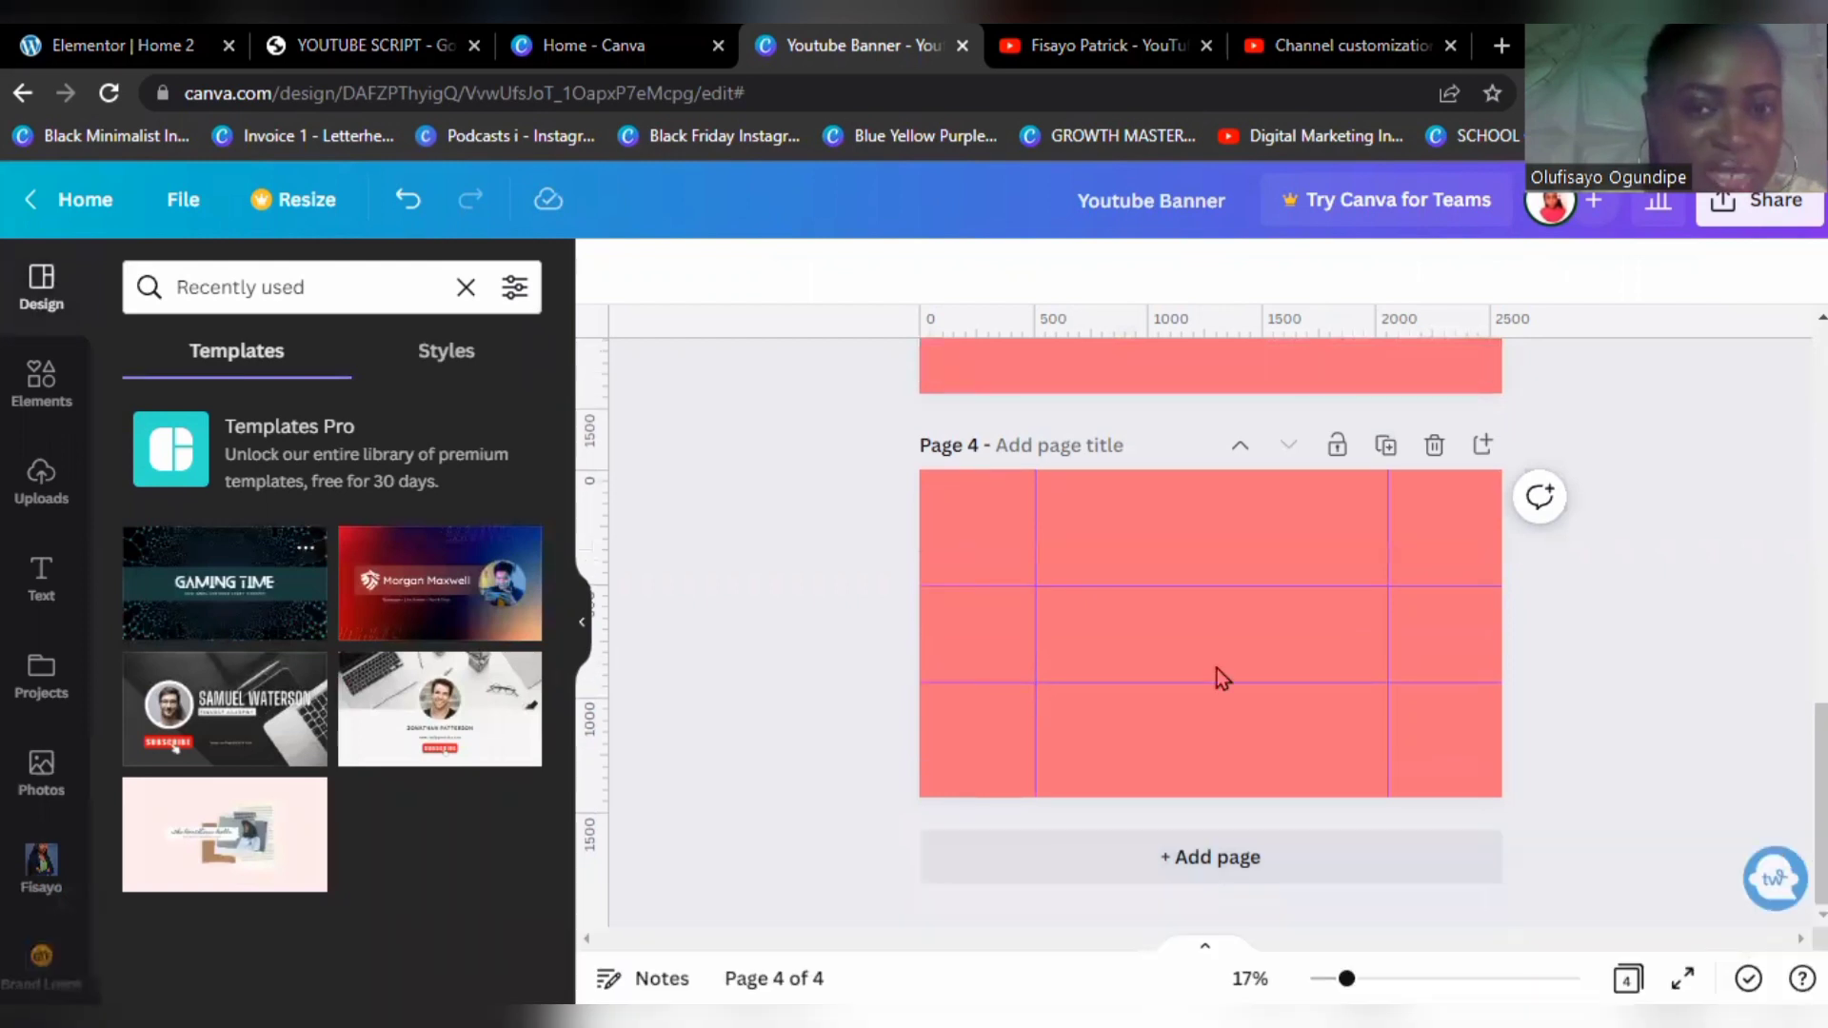
{"action": "left_click", "coordinate": [210, 569]}
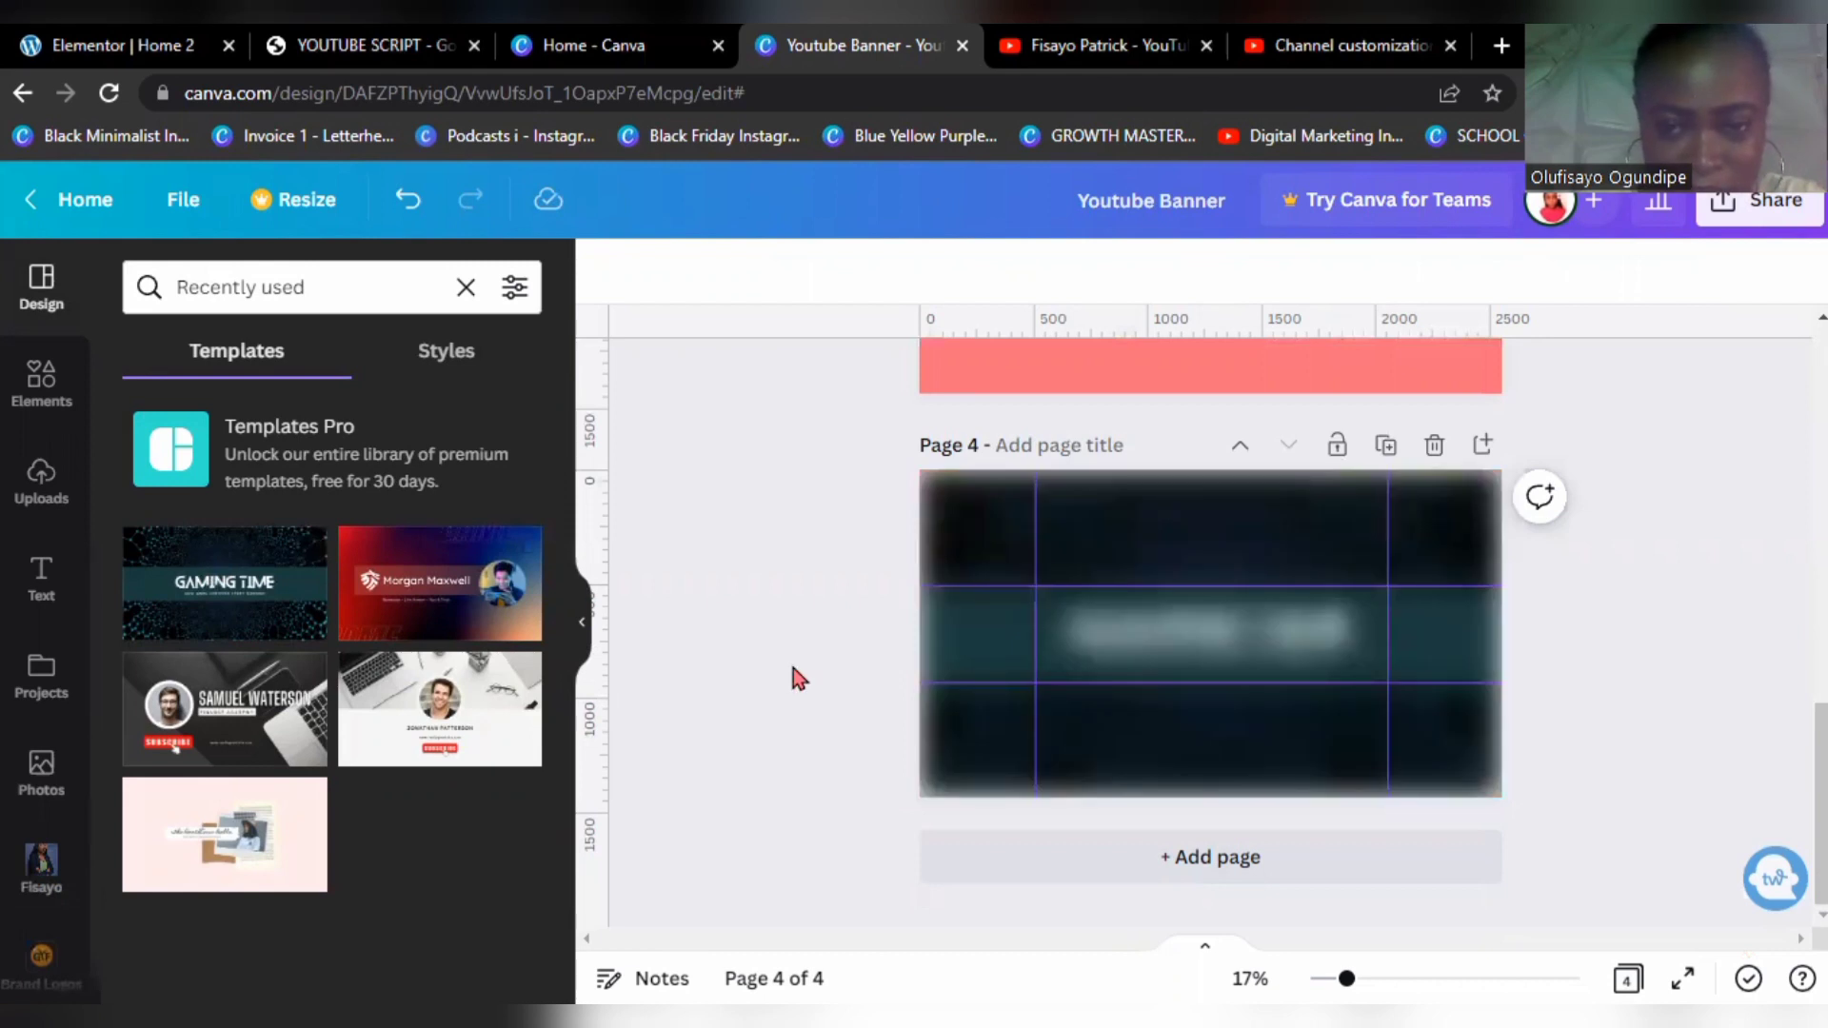
{"action": "left_click", "coordinate": [1159, 666]}
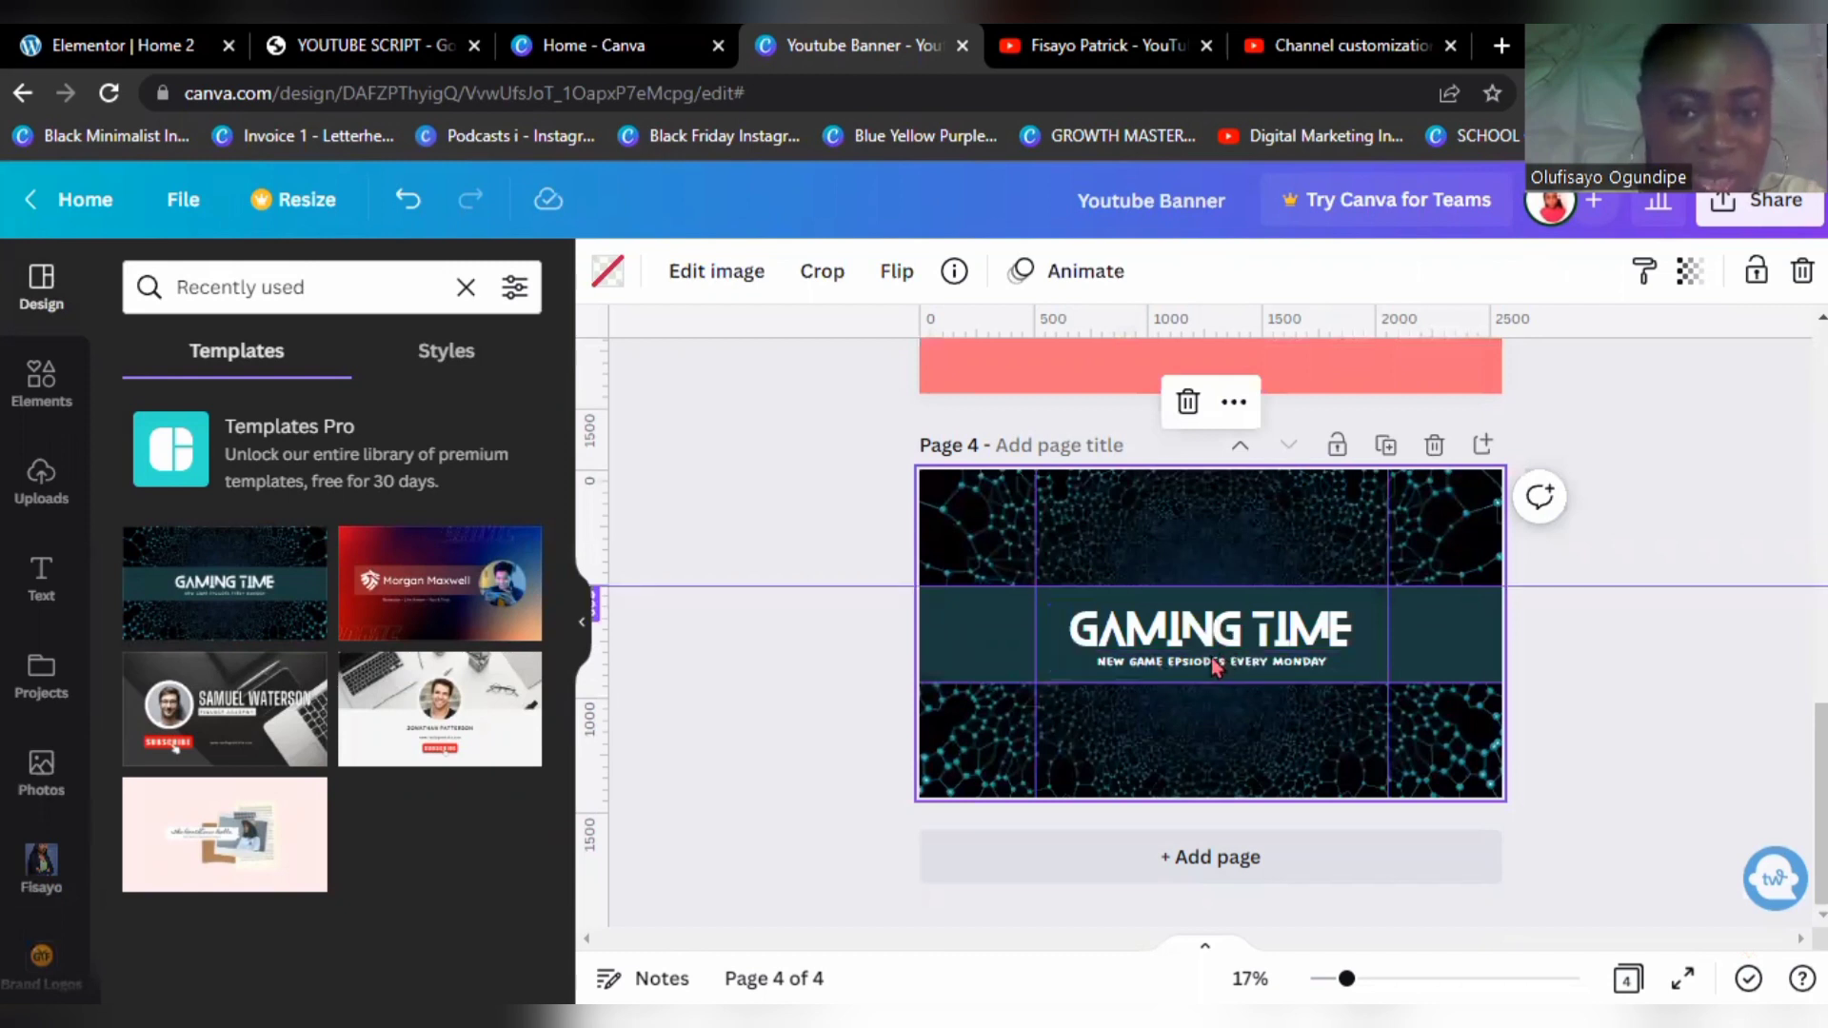
Step: Apply the red-and-blue gaming template to page 4, and move its tagline and round portrait inside the safe-area guides
{"action": "left_click", "coordinate": [452, 602]}
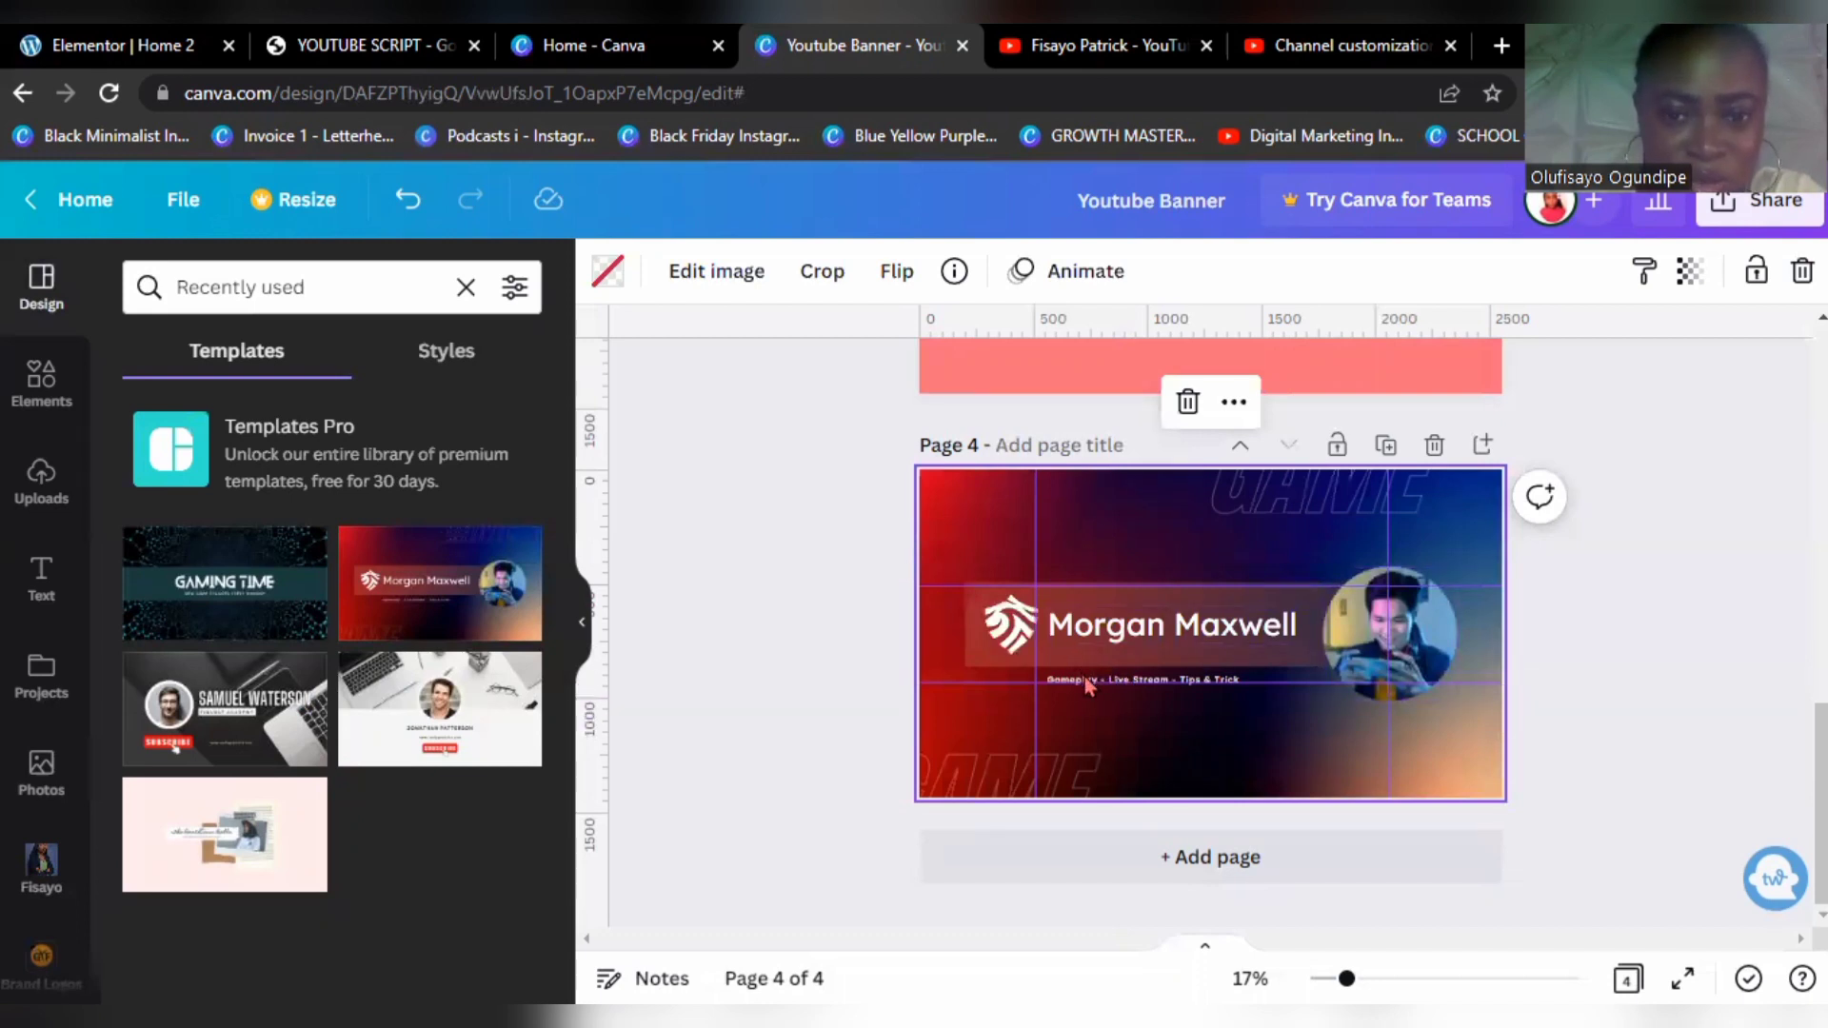
{"action": "left_click_drag", "start_coordinate": [1085, 679], "coordinate": [1085, 671]}
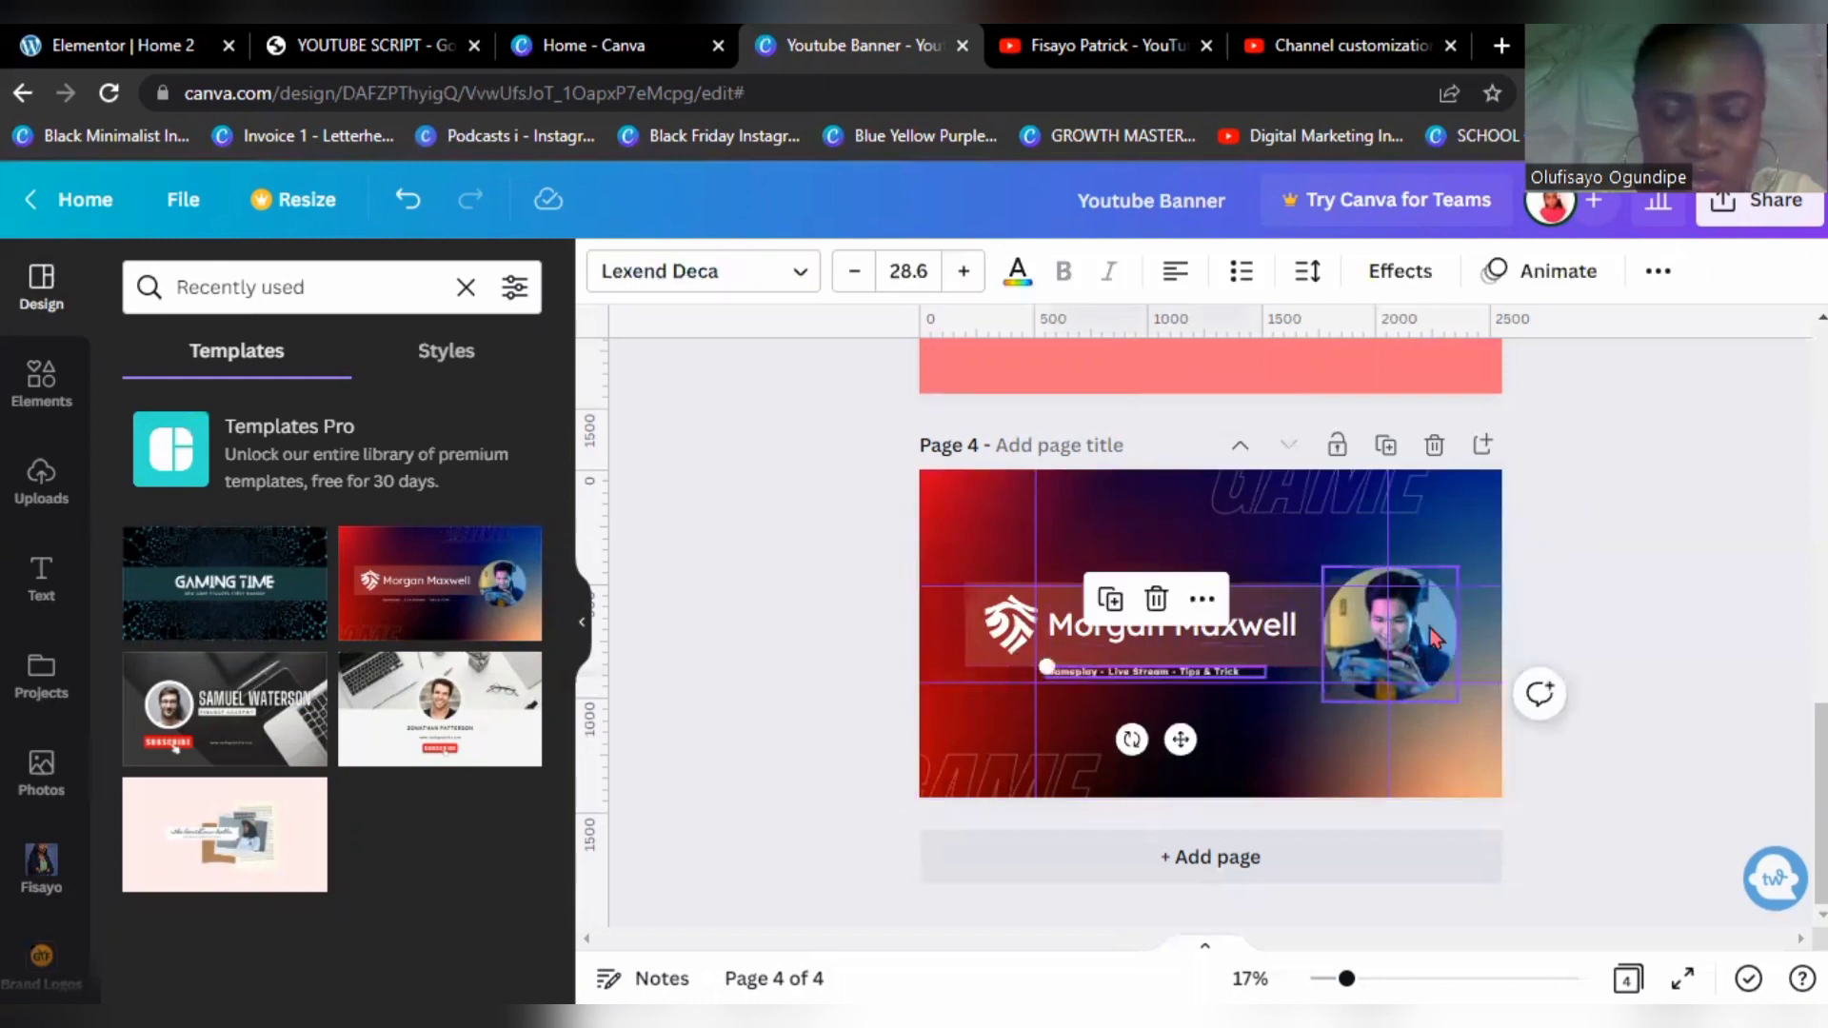
{"action": "left_click_drag", "start_coordinate": [1414, 625], "coordinate": [1202, 641]}
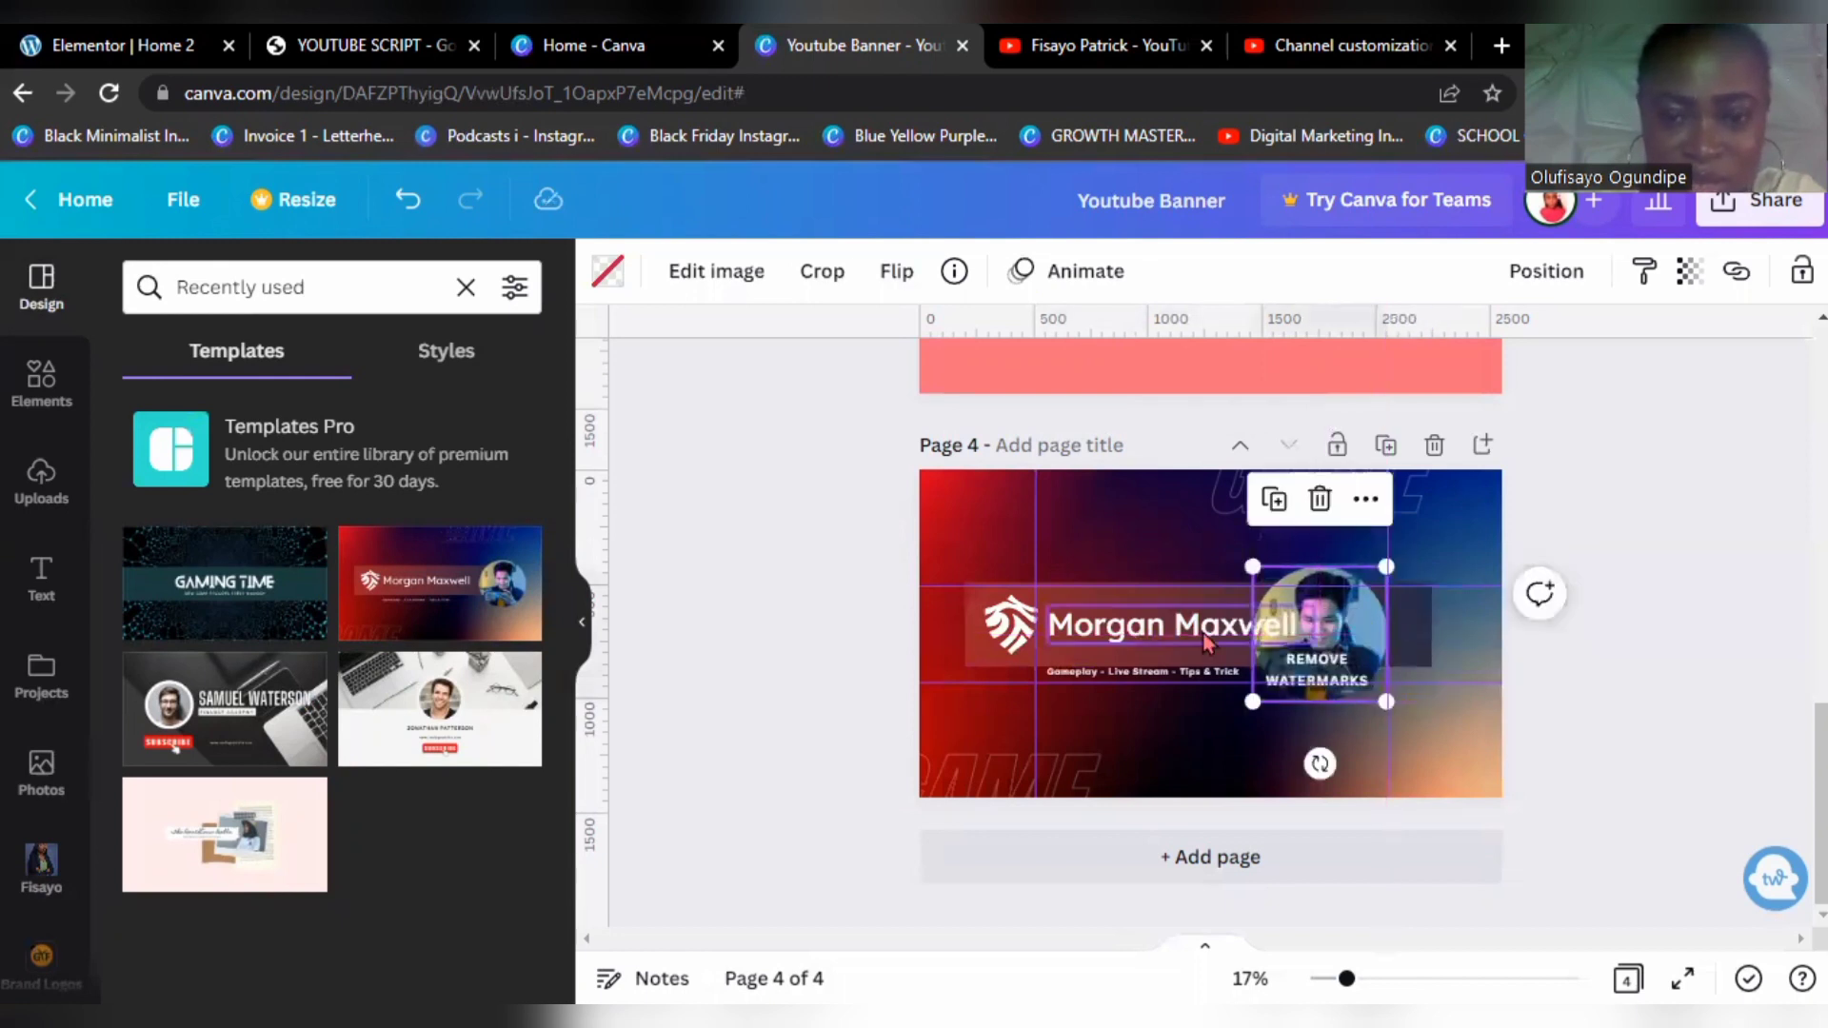
Step: Split the template's name headline on page 4 into two lines, with the first name above the surname
{"action": "left_click", "coordinate": [1176, 623]}
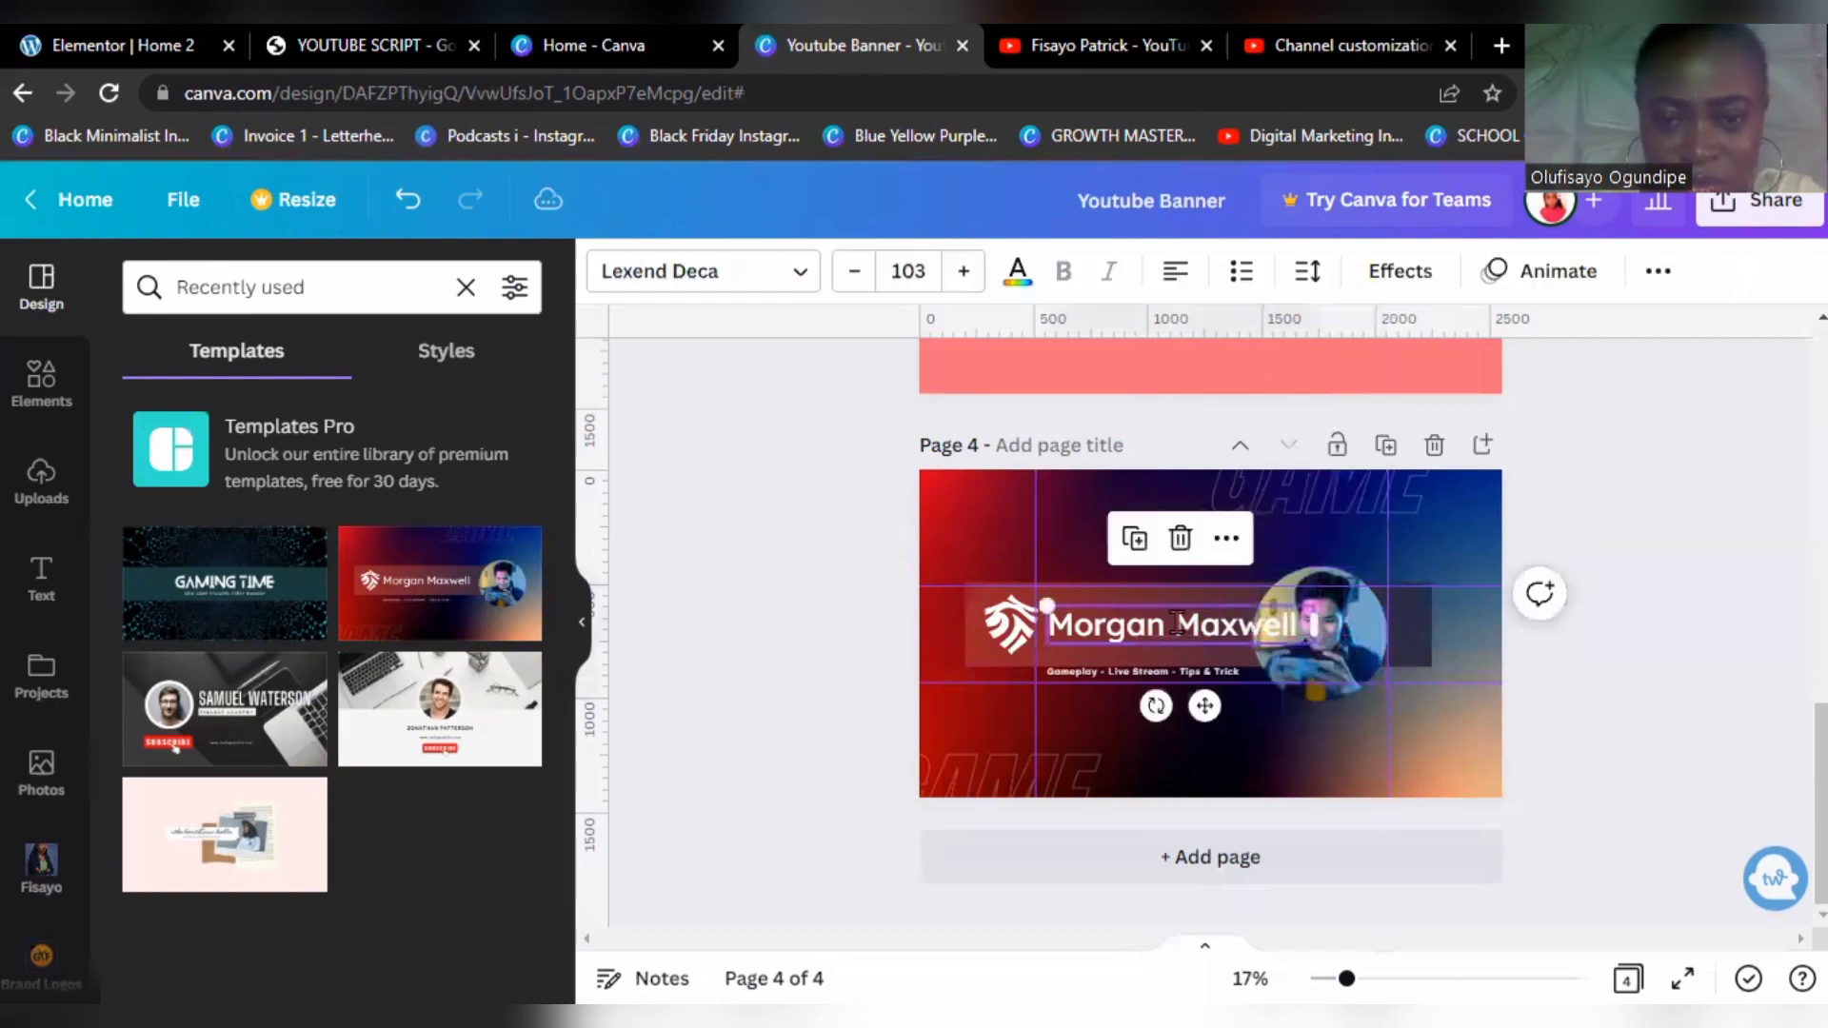
{"action": "left_click", "coordinate": [1175, 622]}
{"action": "key", "text": "BackSpace"}
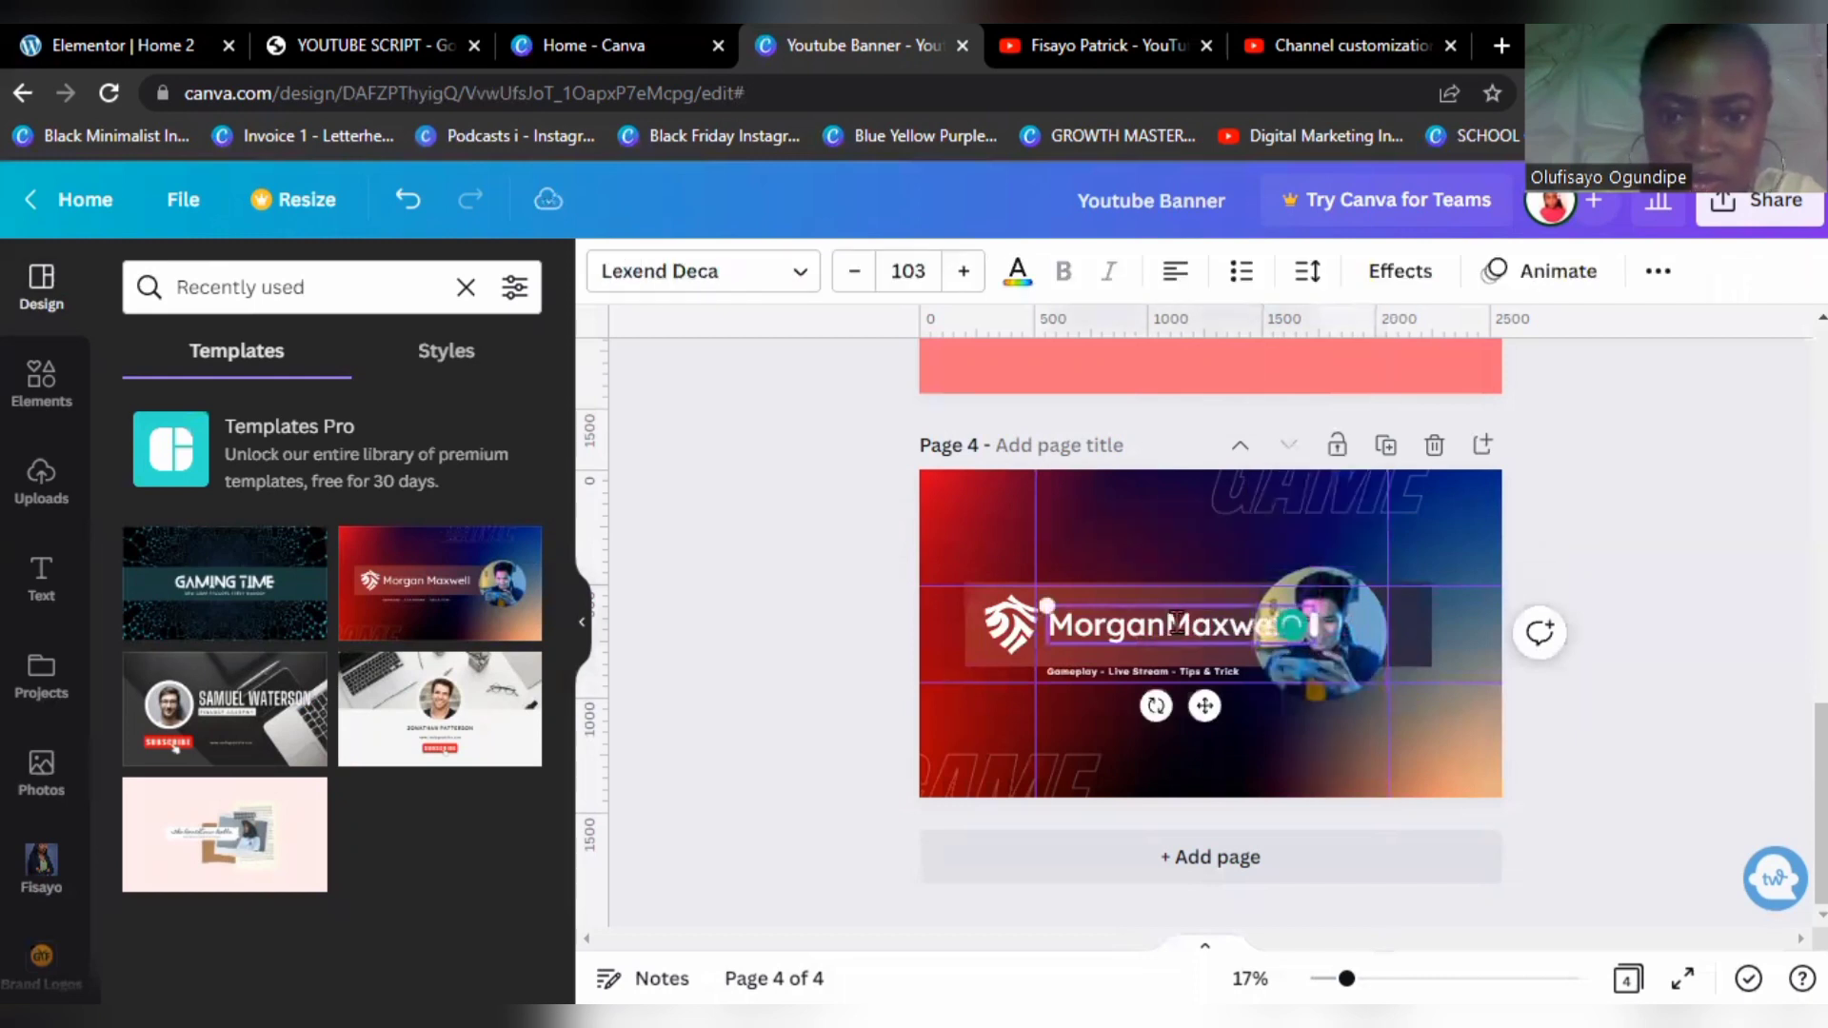
{"action": "key", "text": "Return"}
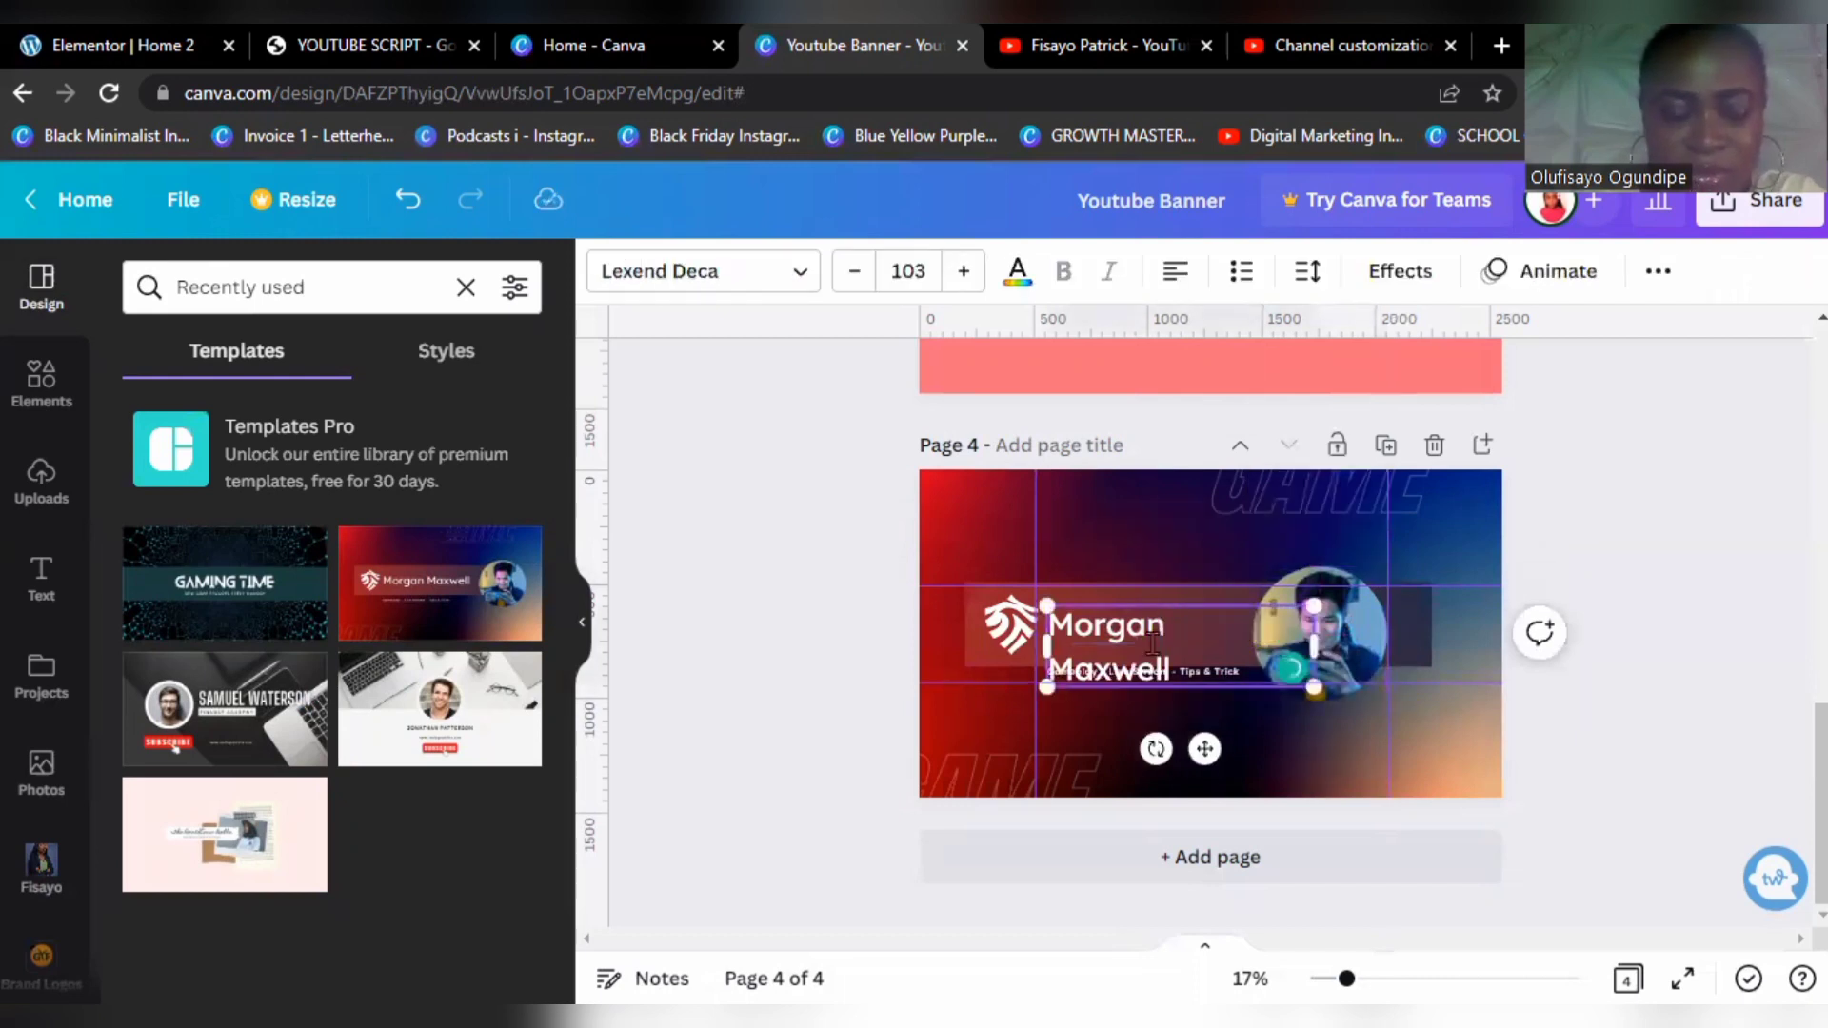
Step: Tighten the line spacing of the two-line name headline on page 4
{"action": "key", "text": "ctrl+a"}
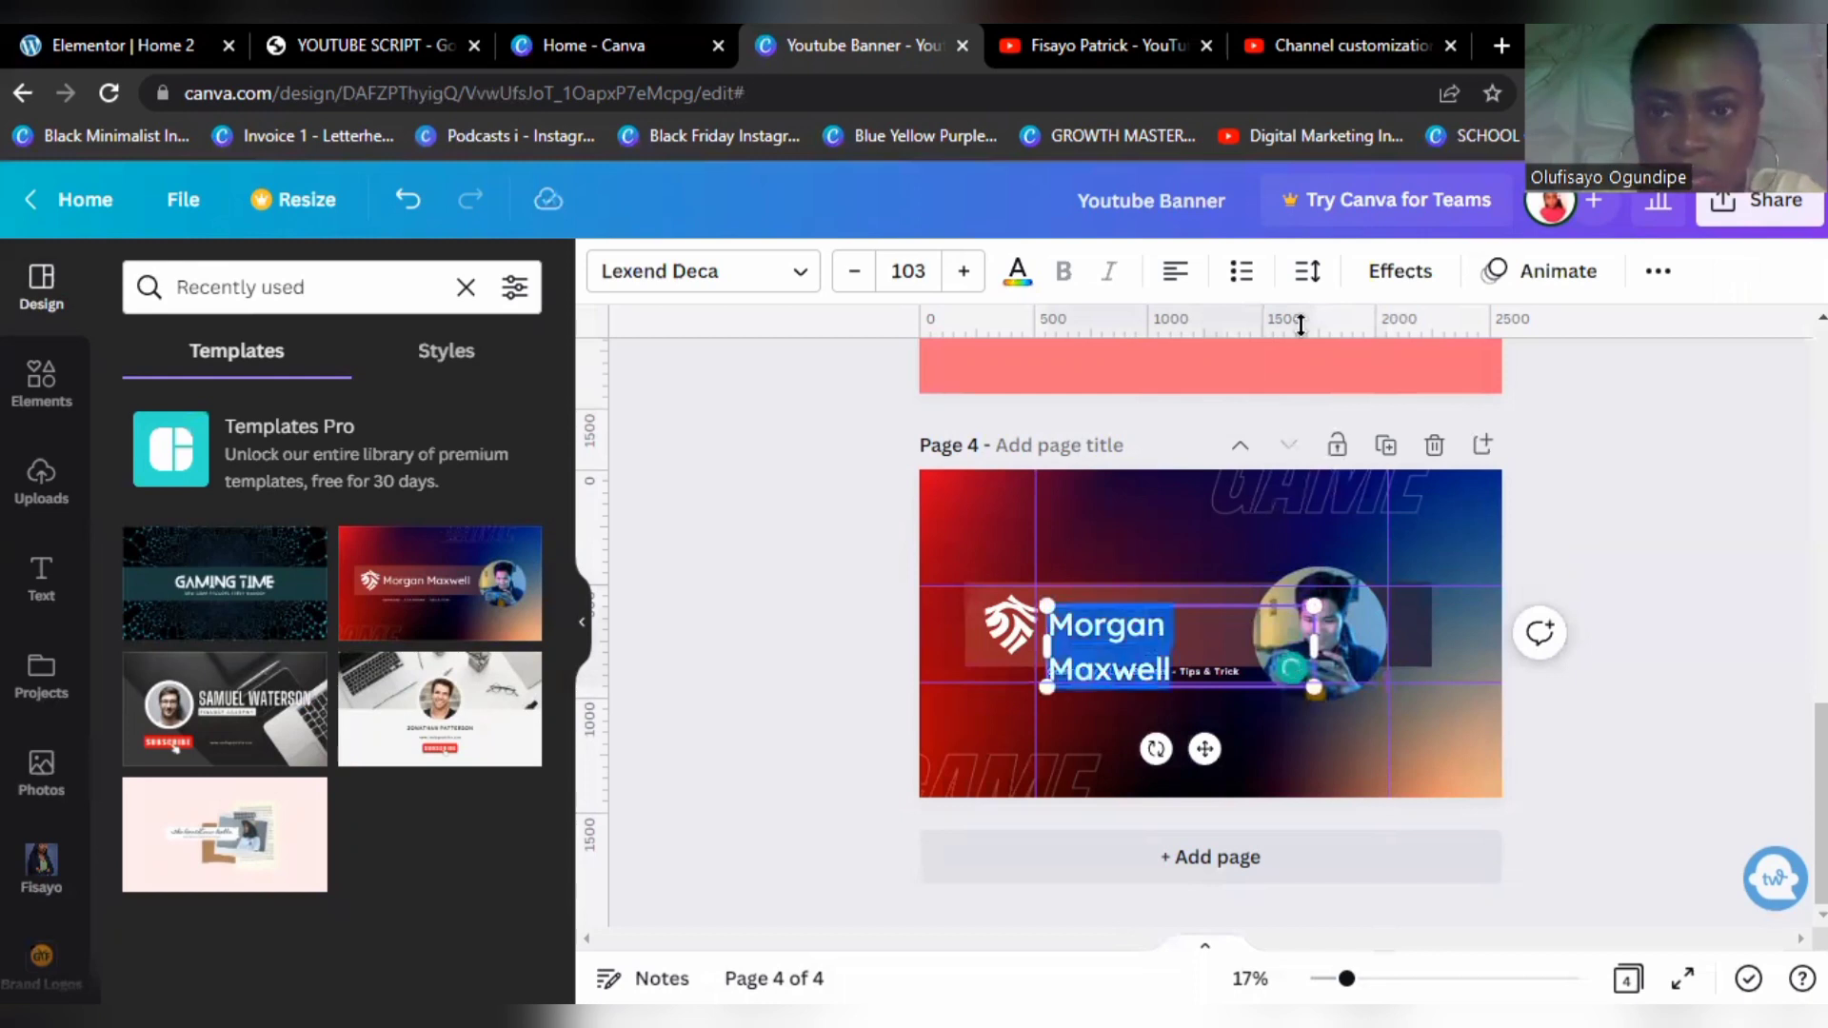
{"action": "left_click", "coordinate": [1307, 278]}
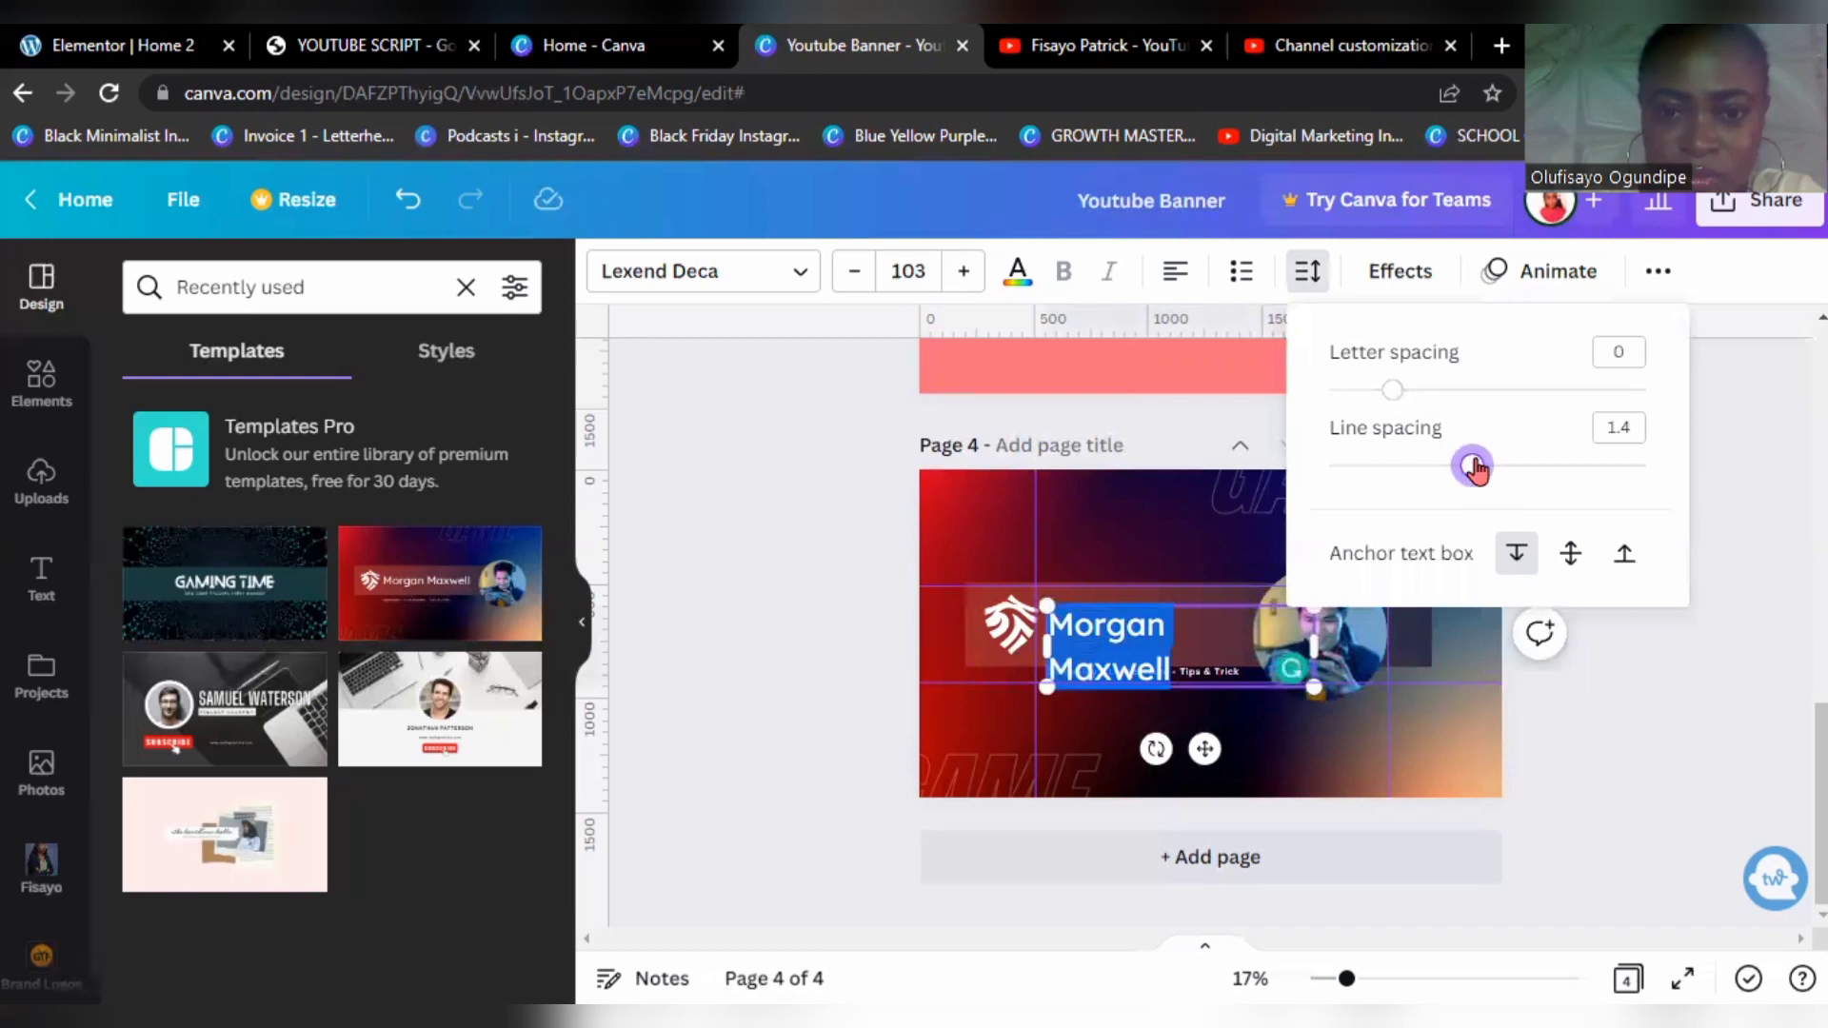
{"action": "left_click_drag", "start_coordinate": [1472, 465], "coordinate": [1409, 466]}
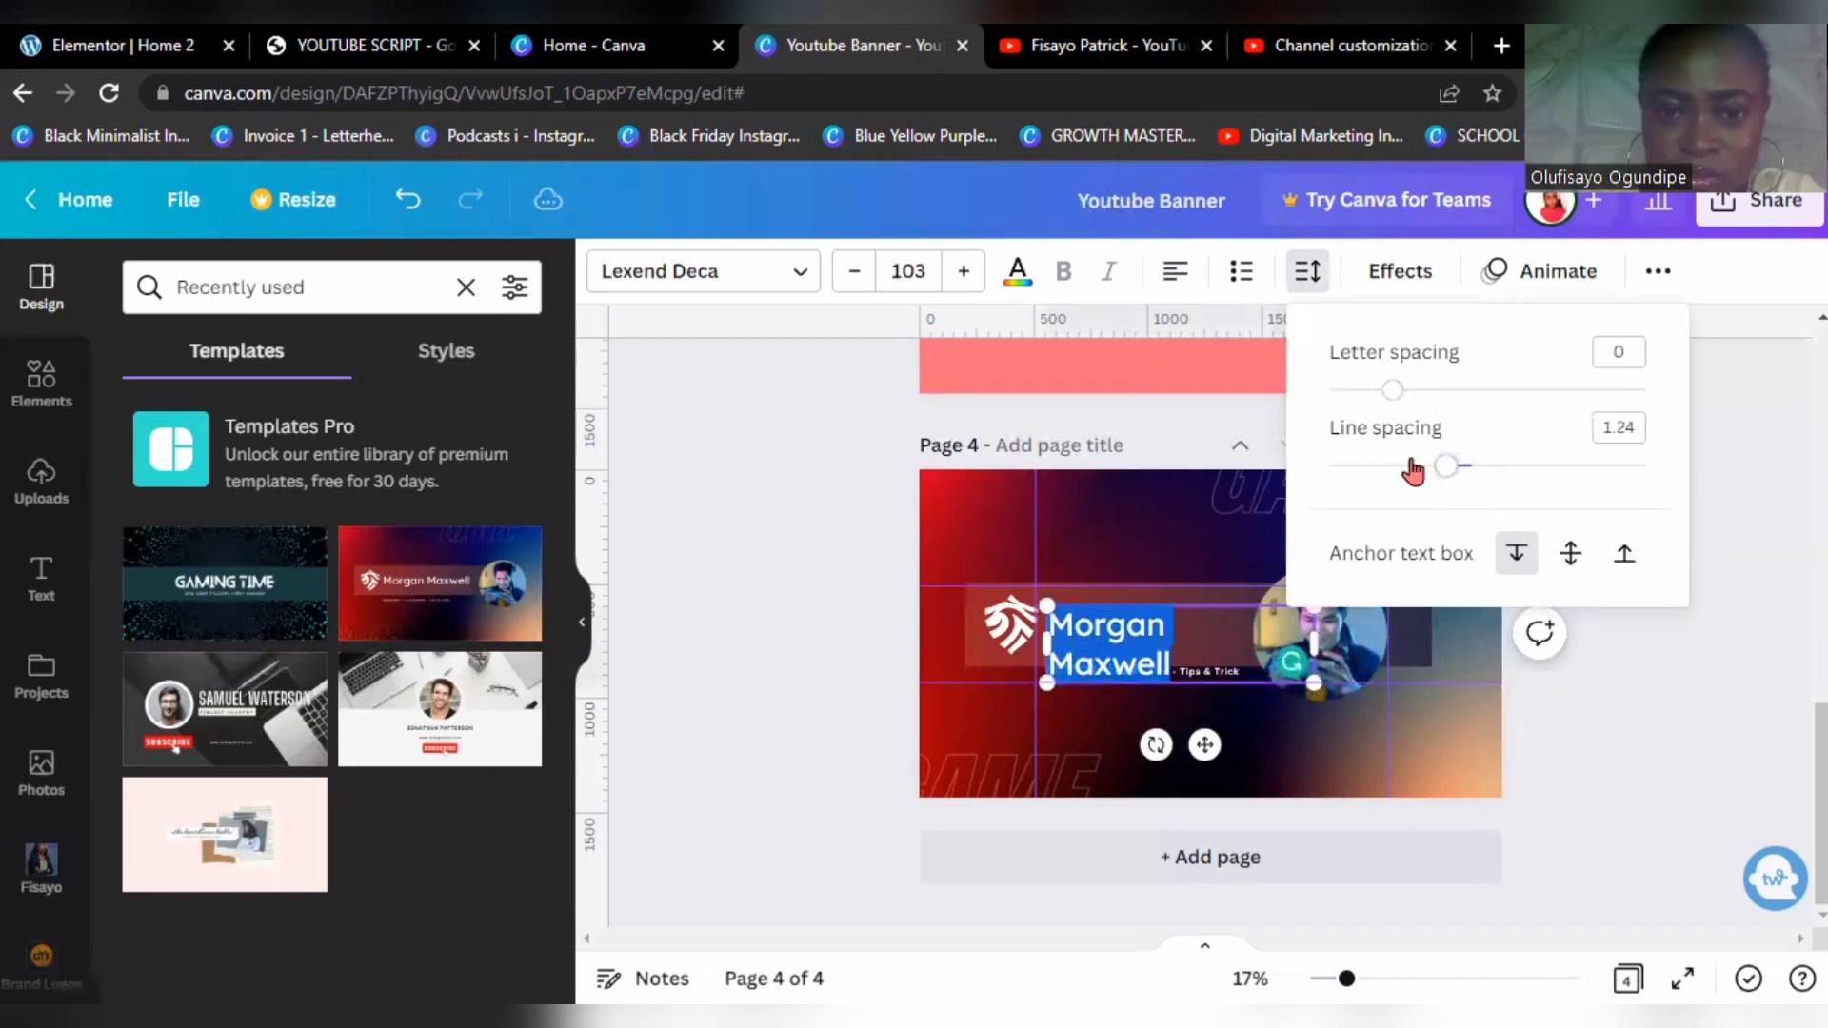
{"action": "left_click", "coordinate": [1211, 630]}
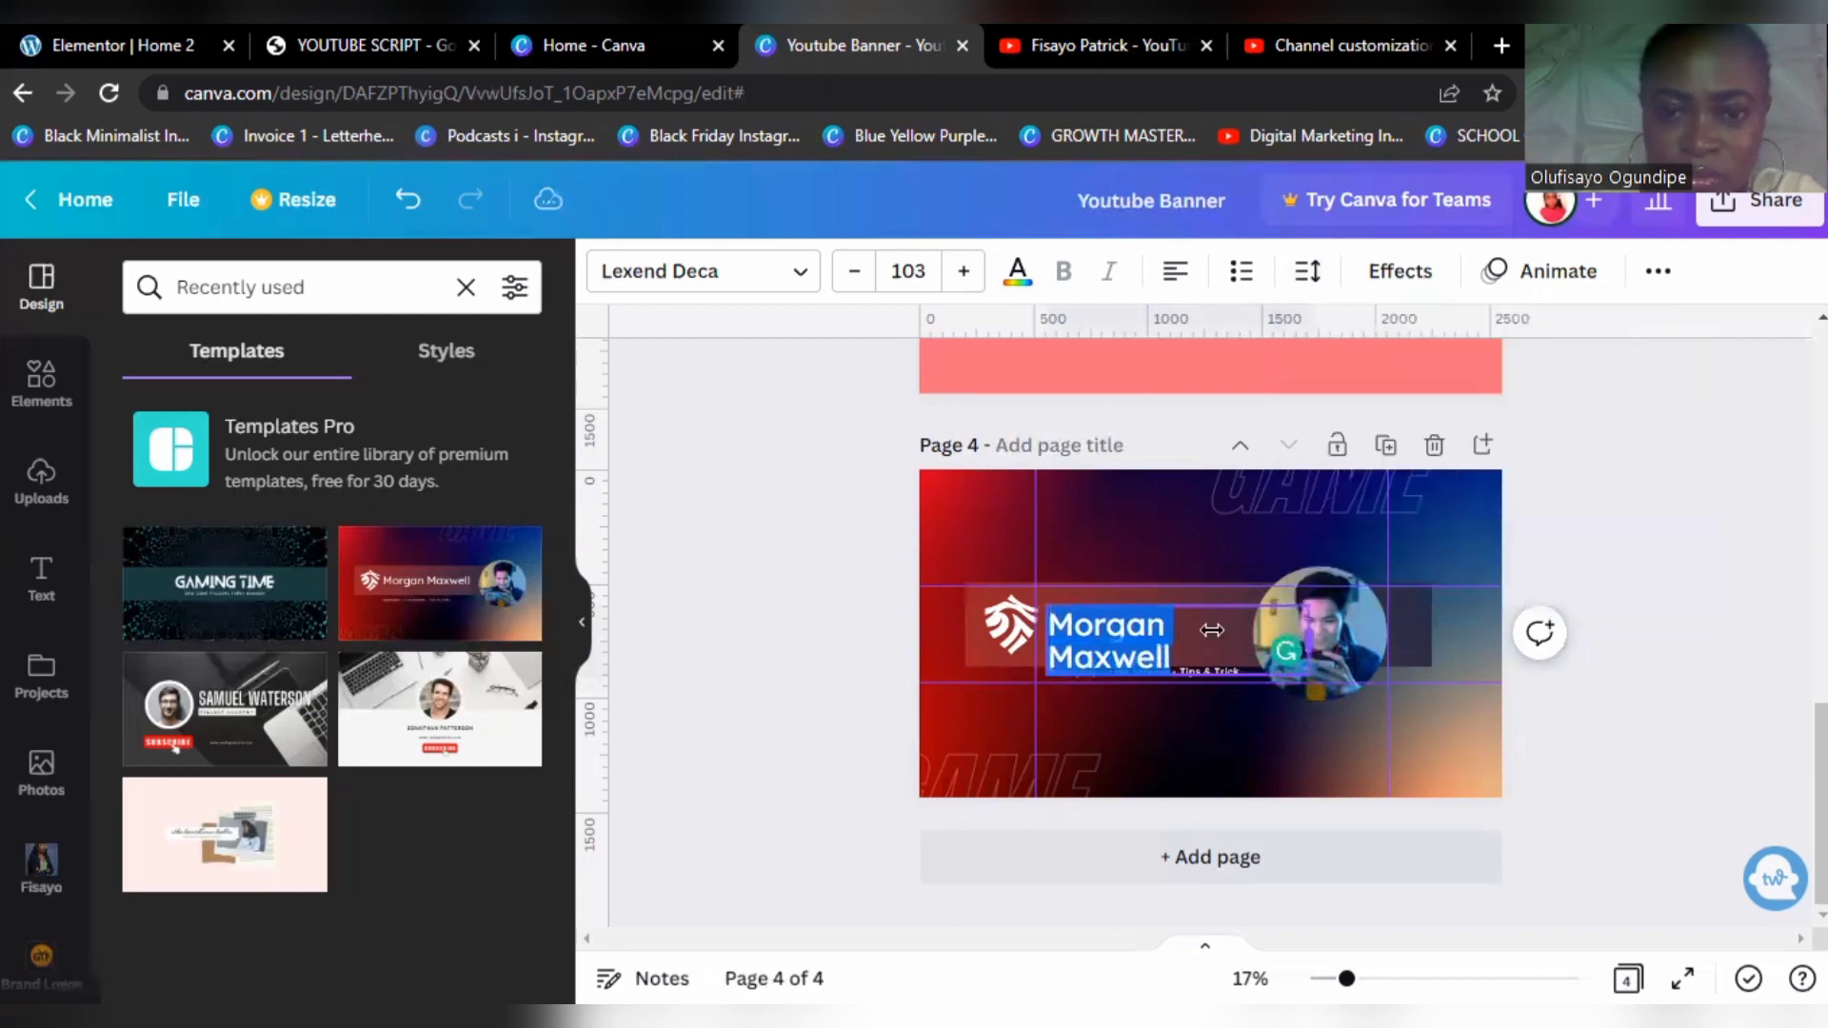
Step: Narrow the headline's text box and fit it with the logo inside the safe-area guides, and shrink the round portrait on page 4
{"action": "left_click_drag", "start_coordinate": [1309, 632], "coordinate": [1143, 624]}
{"action": "left_click", "coordinate": [1235, 705]}
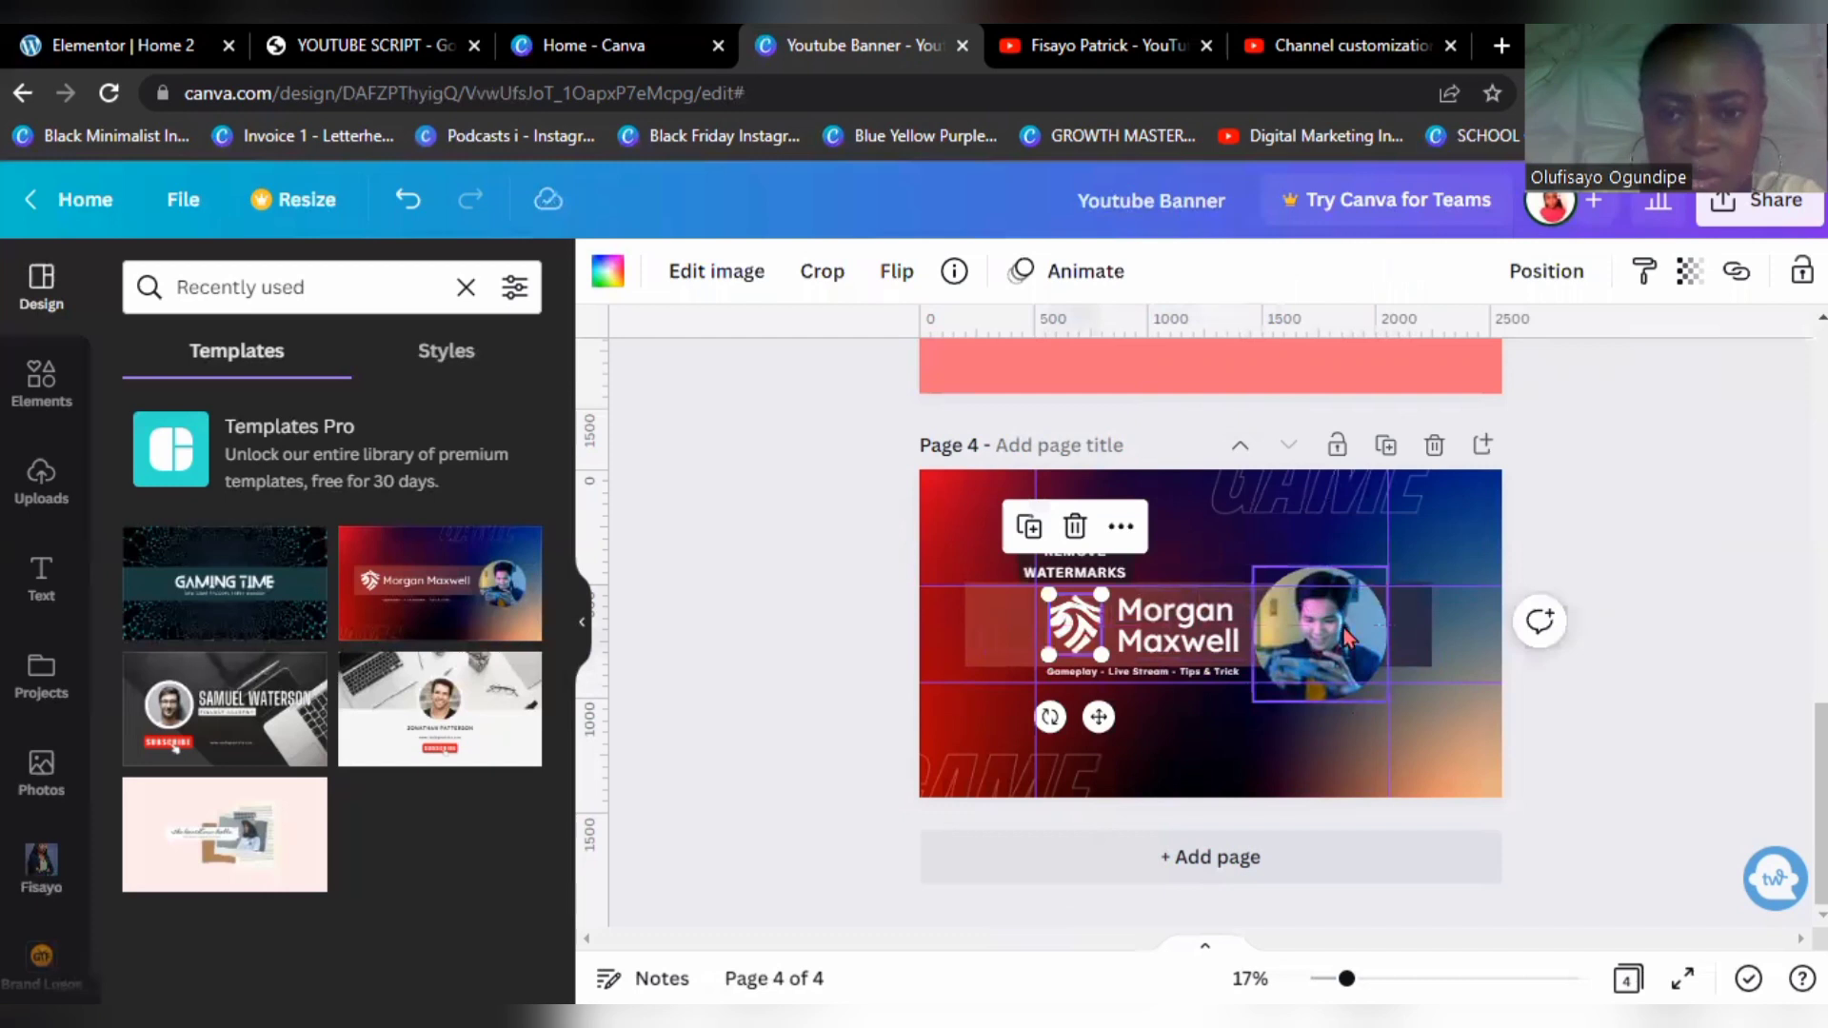
{"action": "left_click", "coordinate": [1368, 596]}
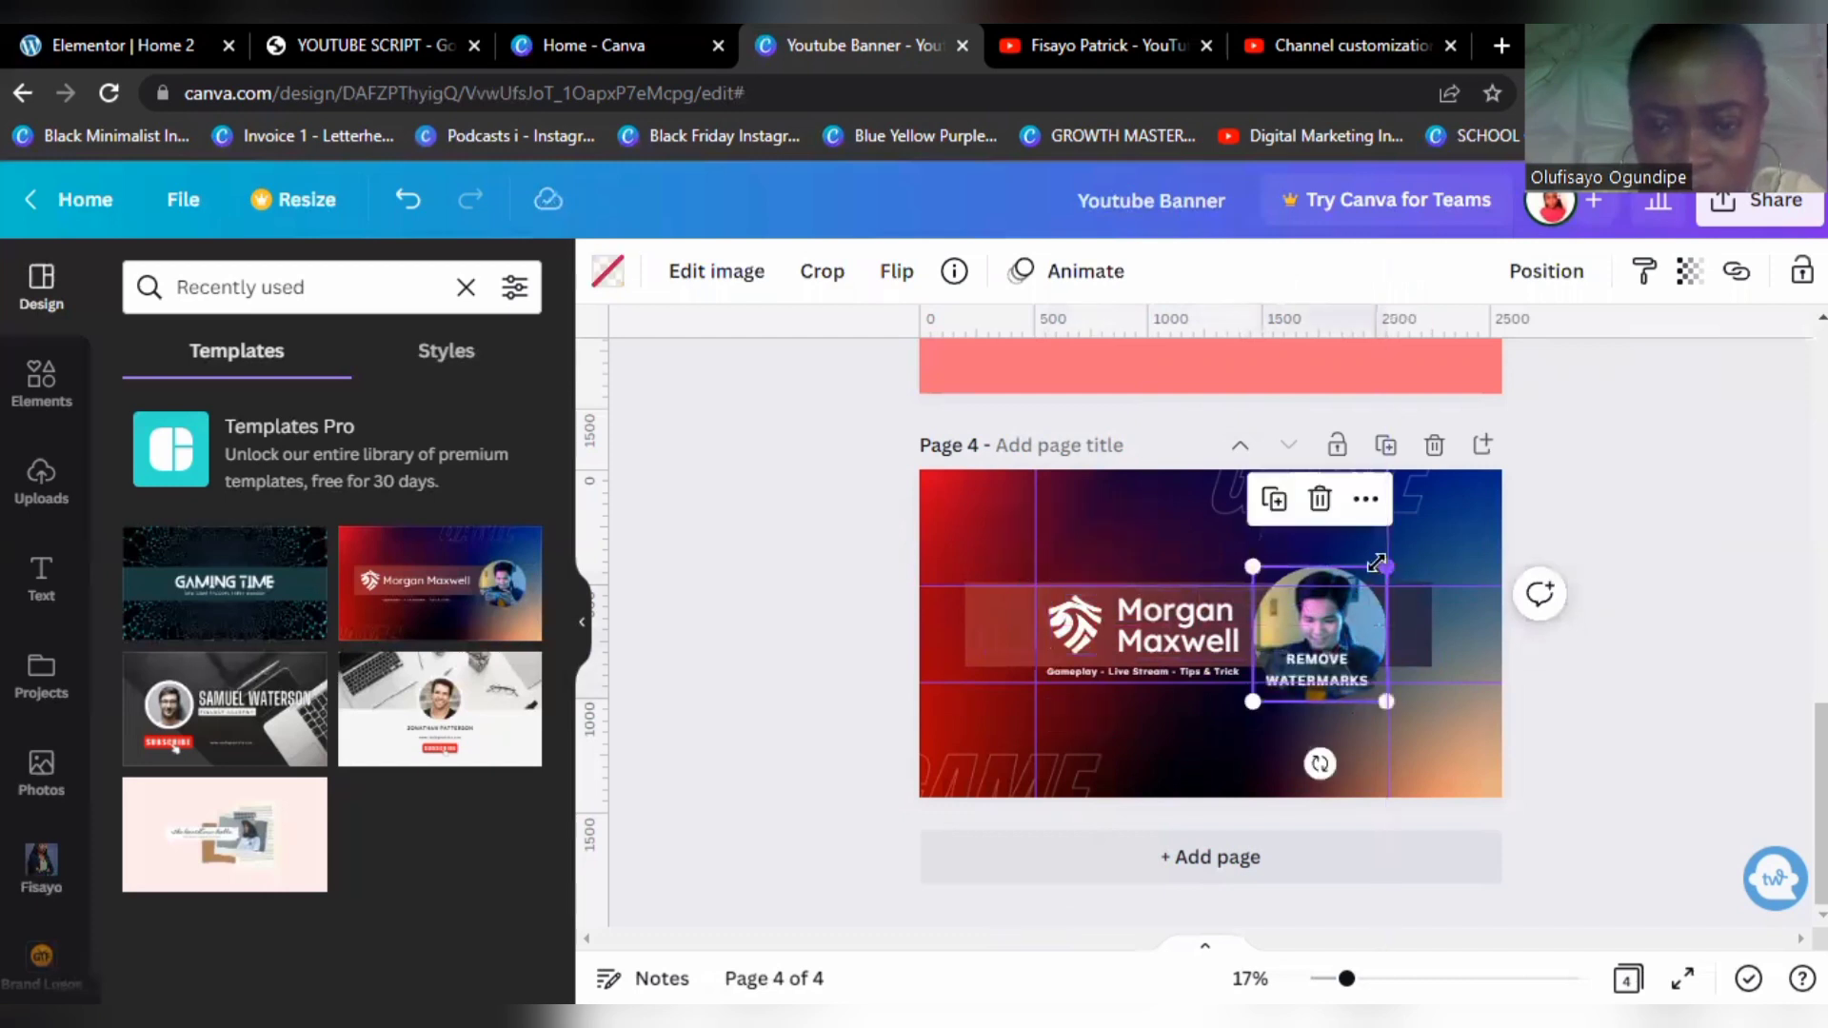
{"action": "left_click_drag", "start_coordinate": [1371, 590], "coordinate": [1329, 620]}
{"action": "left_click", "coordinate": [1181, 550]}
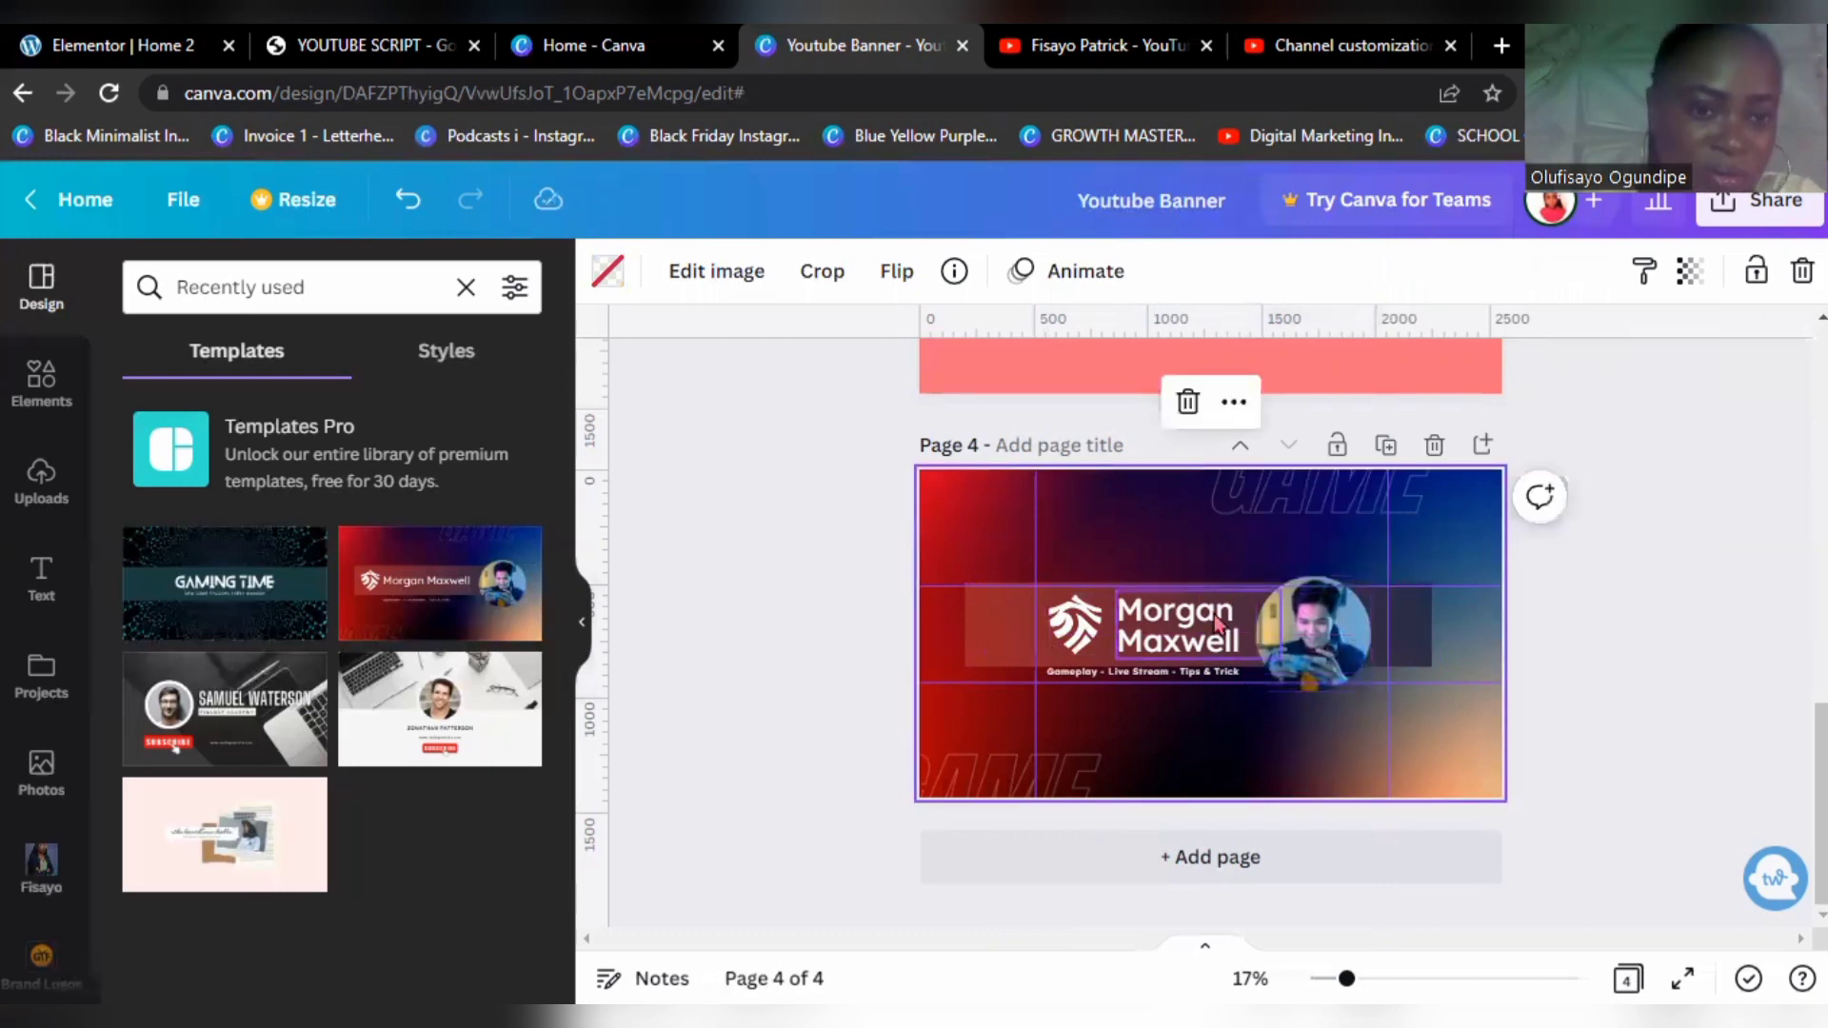
Step: Apply the recently used dark laptop template with the round portrait and Subscribe button to page 4
{"action": "left_click", "coordinate": [217, 725]}
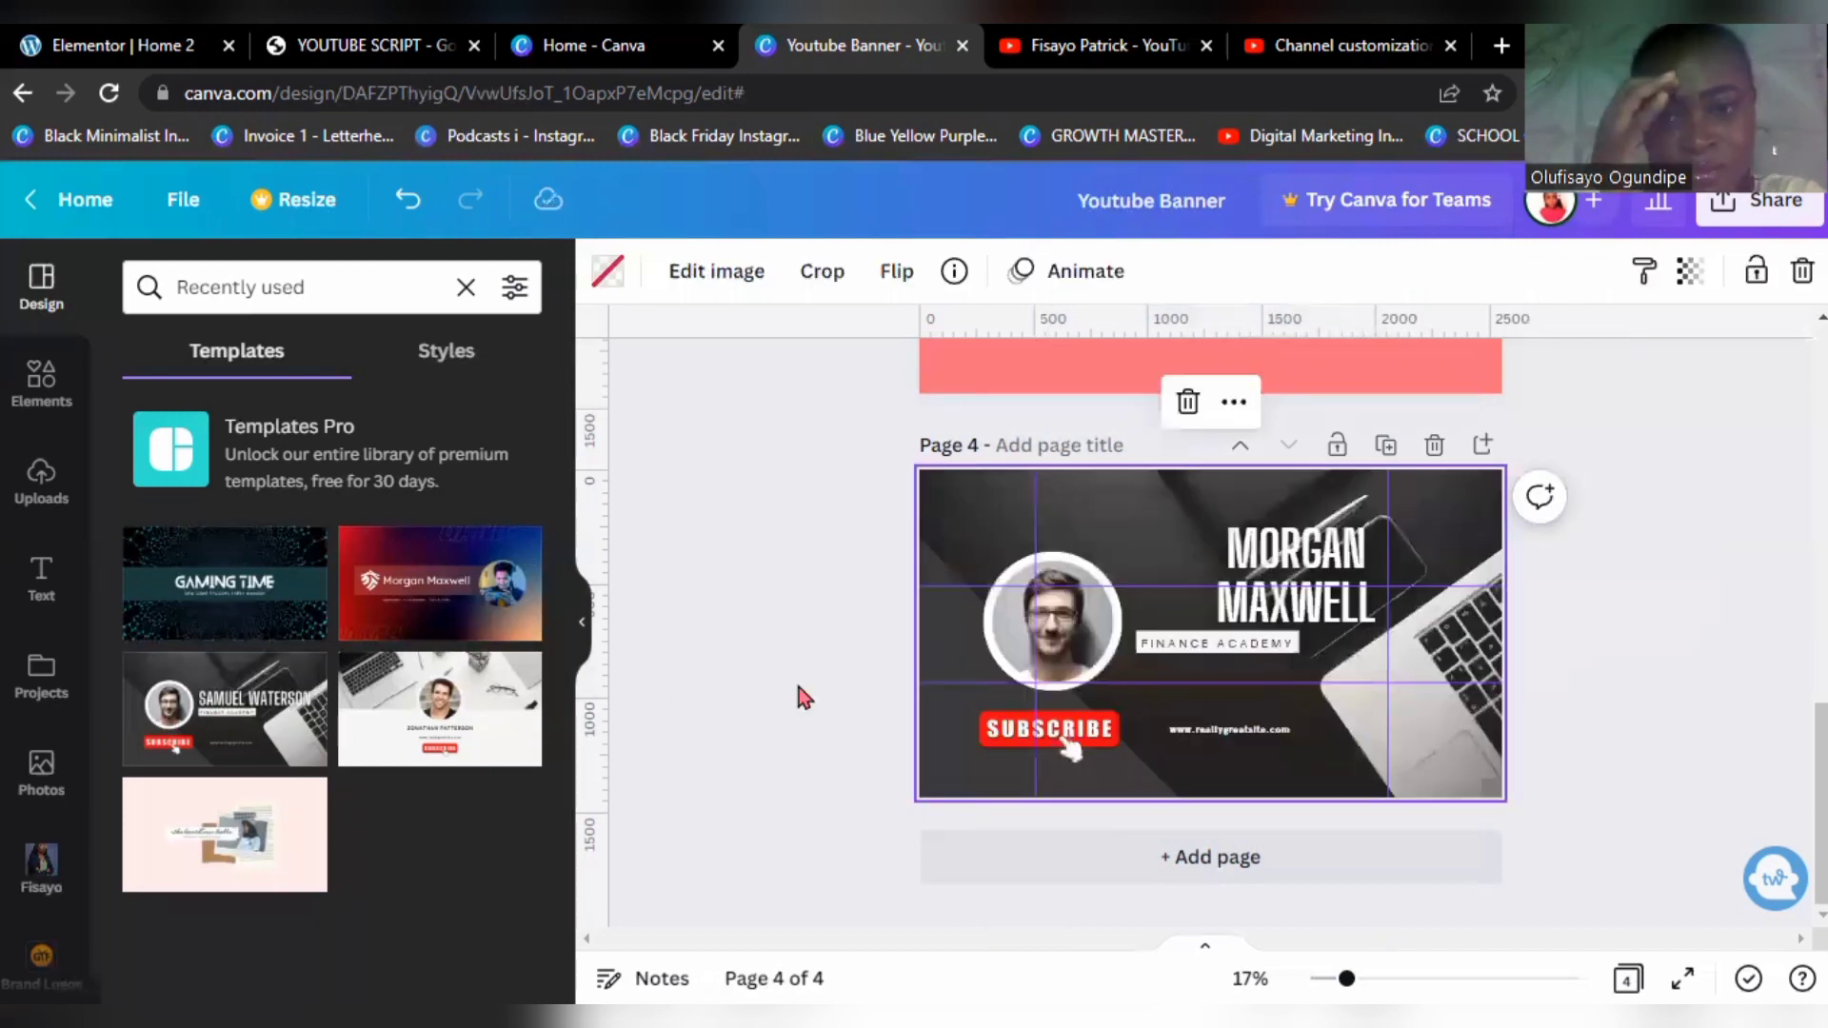